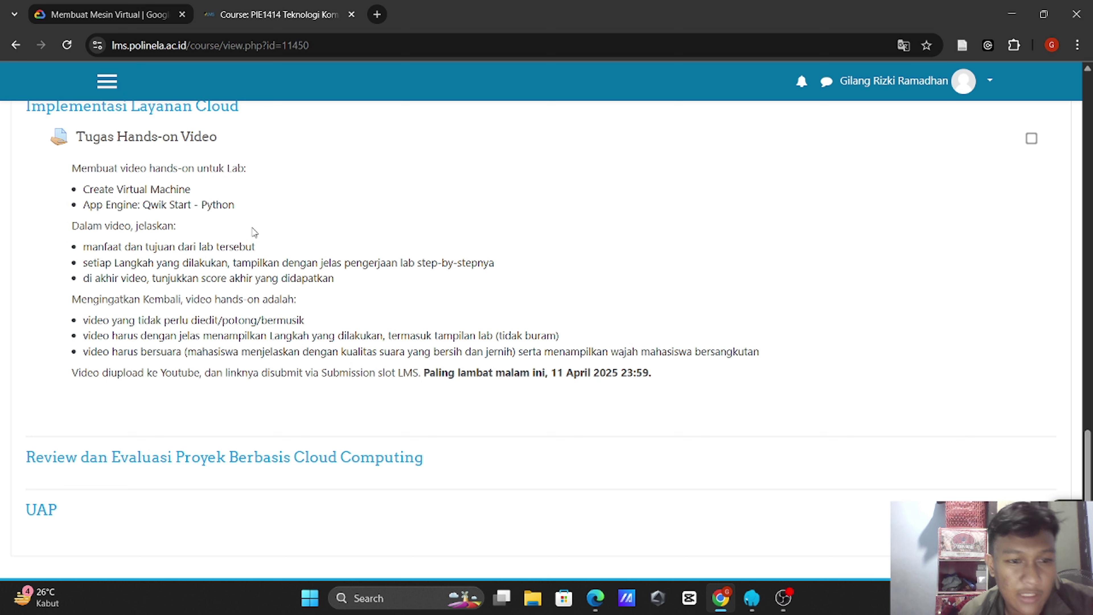
Step: Switch to the Membuat Mesin Virtual lab page and read its Ringkasan overview, task objectives and prerequisites
click(119, 17)
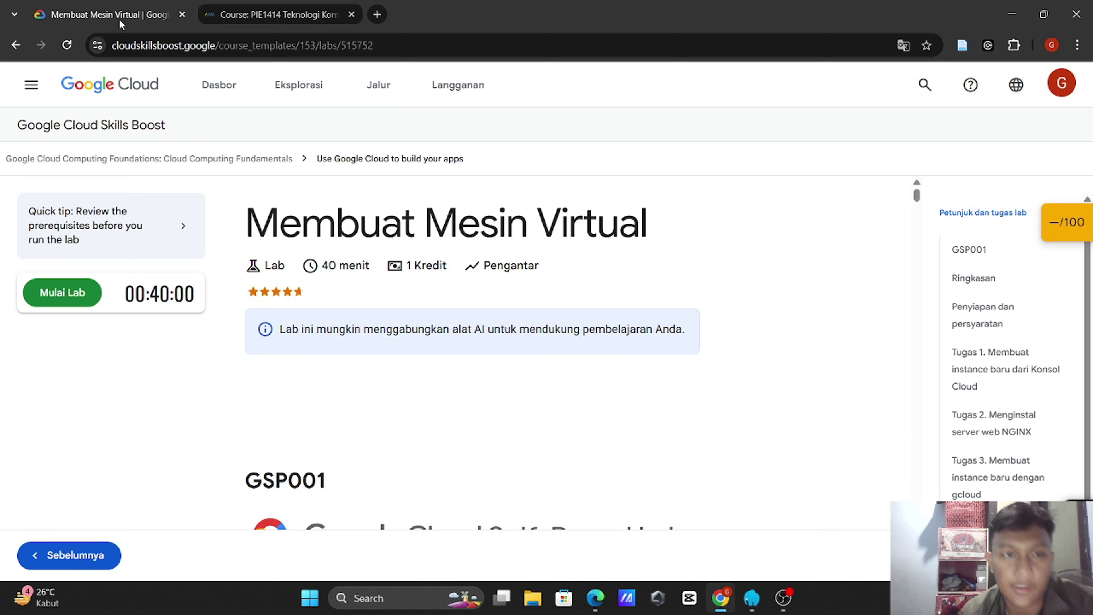
scroll(533, 434, down, 5)
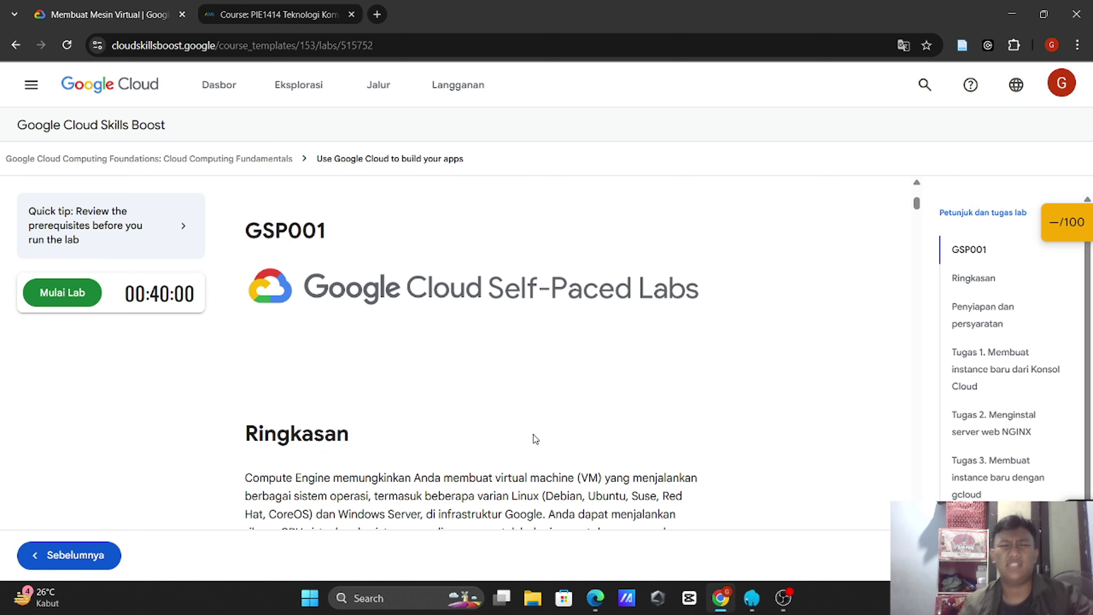
scroll(533, 434, down, 3)
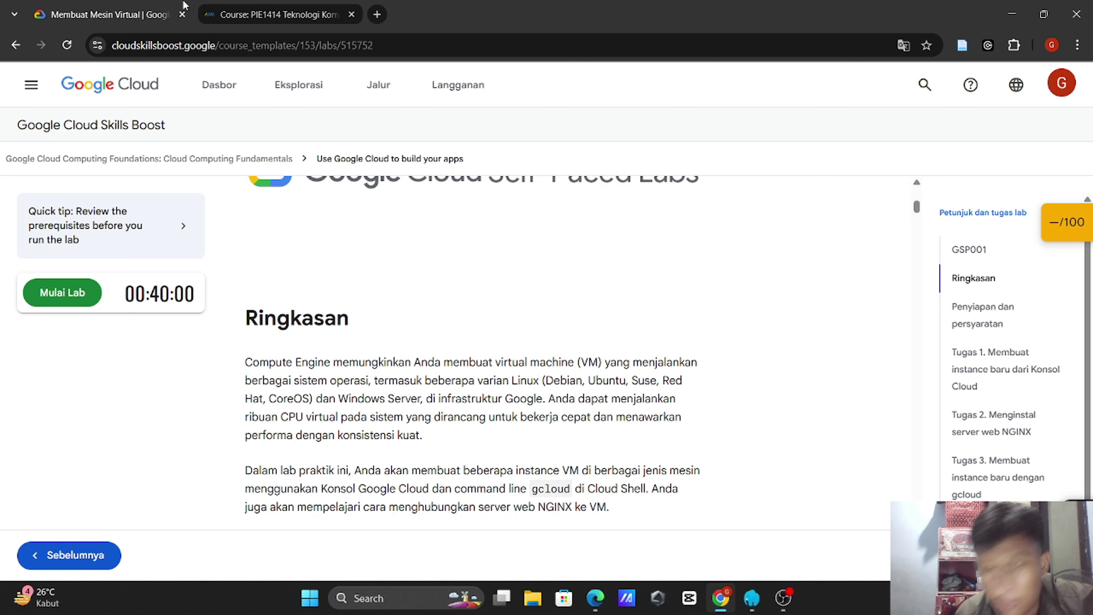
click(222, 9)
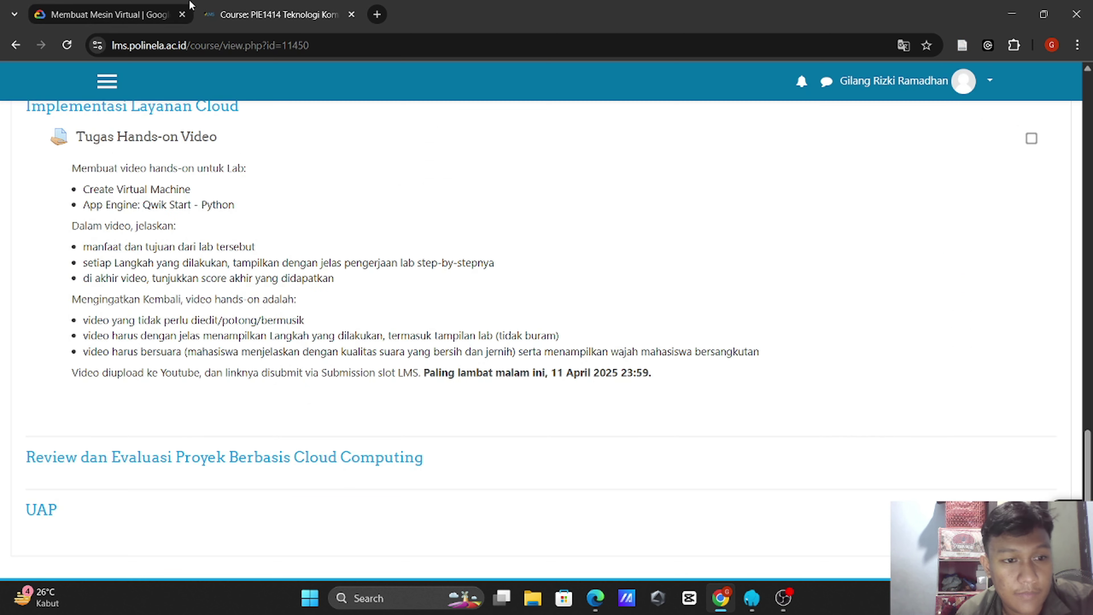
click(105, 6)
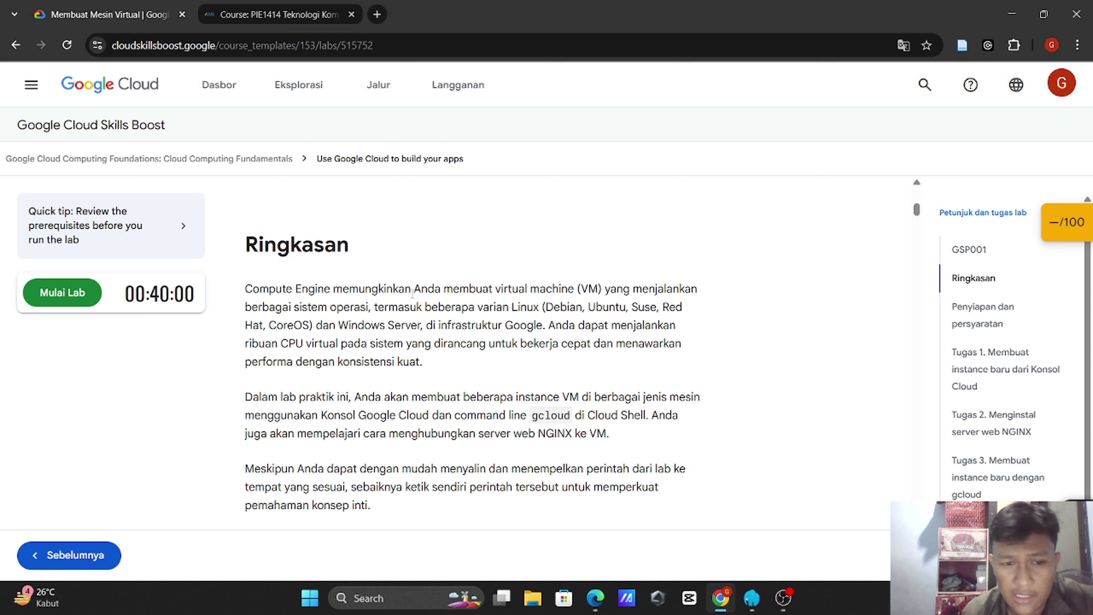
scroll(412, 294, up, 3)
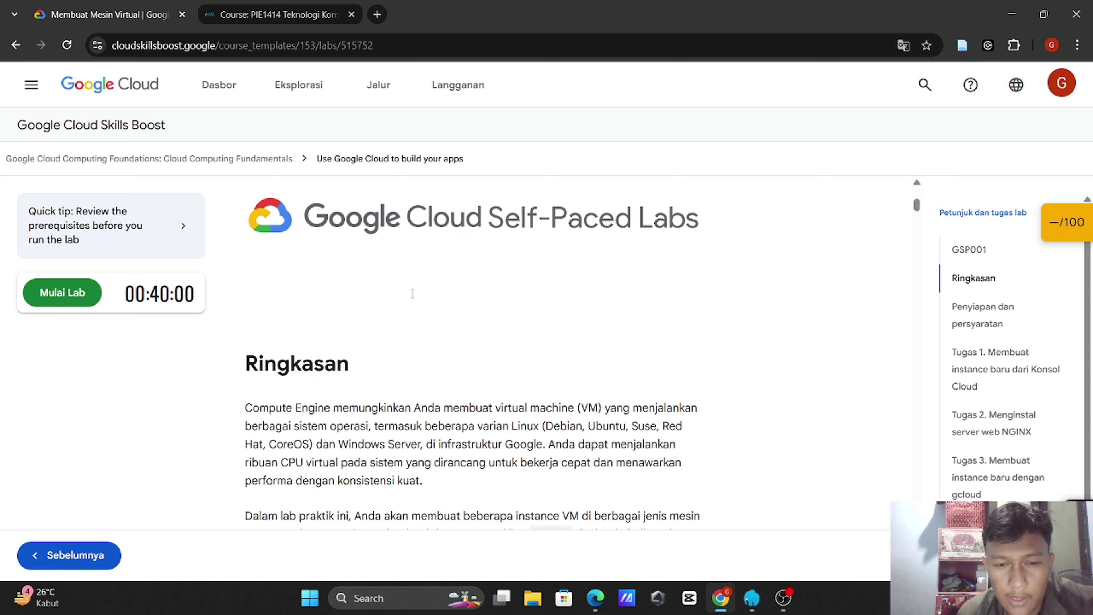
scroll(412, 294, down, 2)
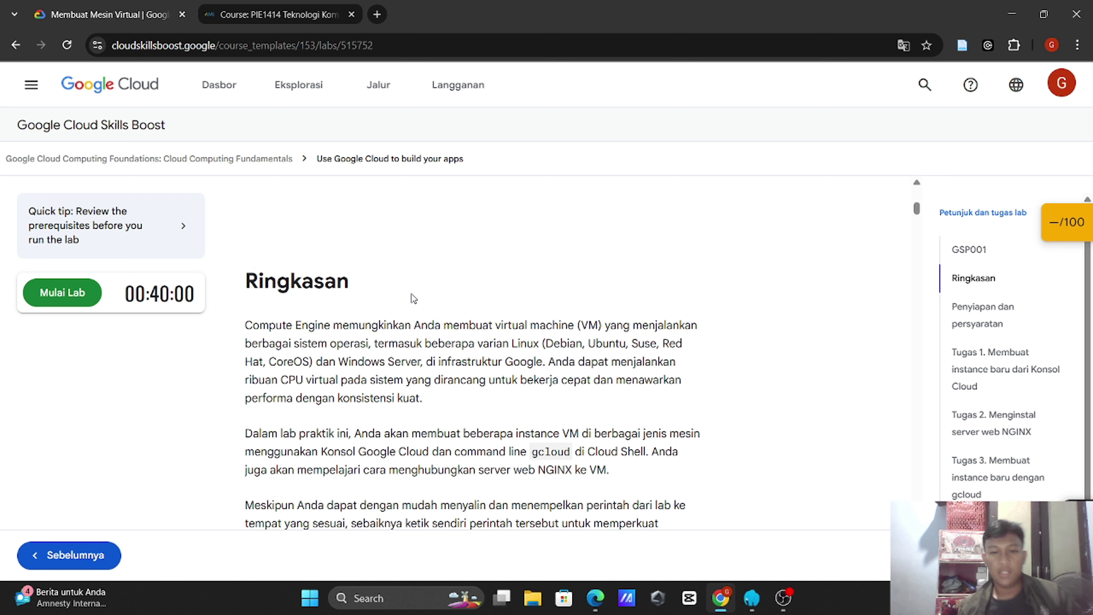
scroll(412, 294, down, 2)
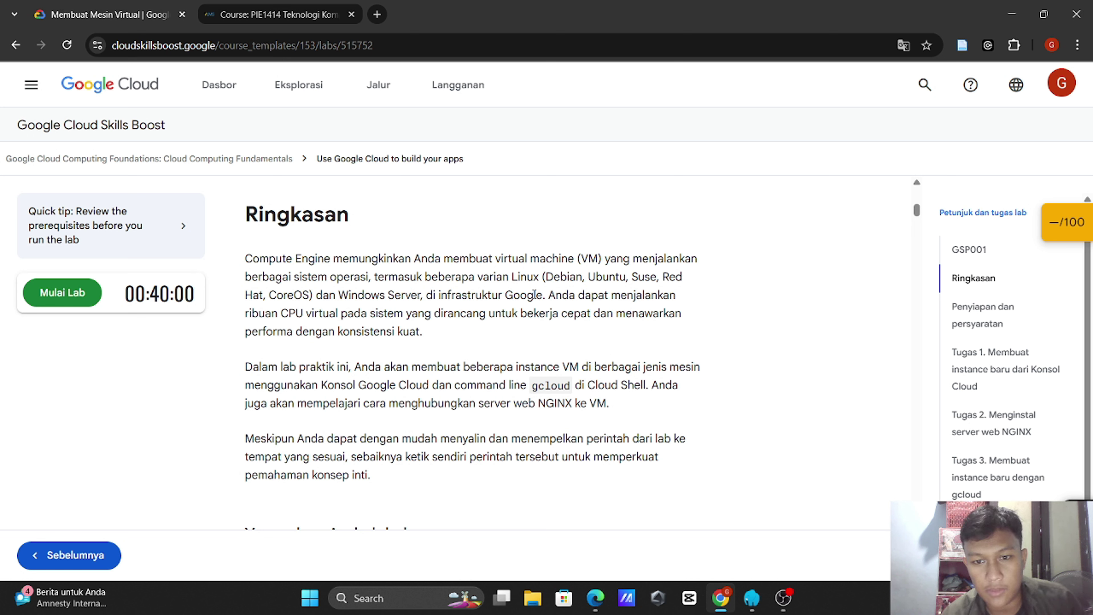
scroll(534, 295, down, 1)
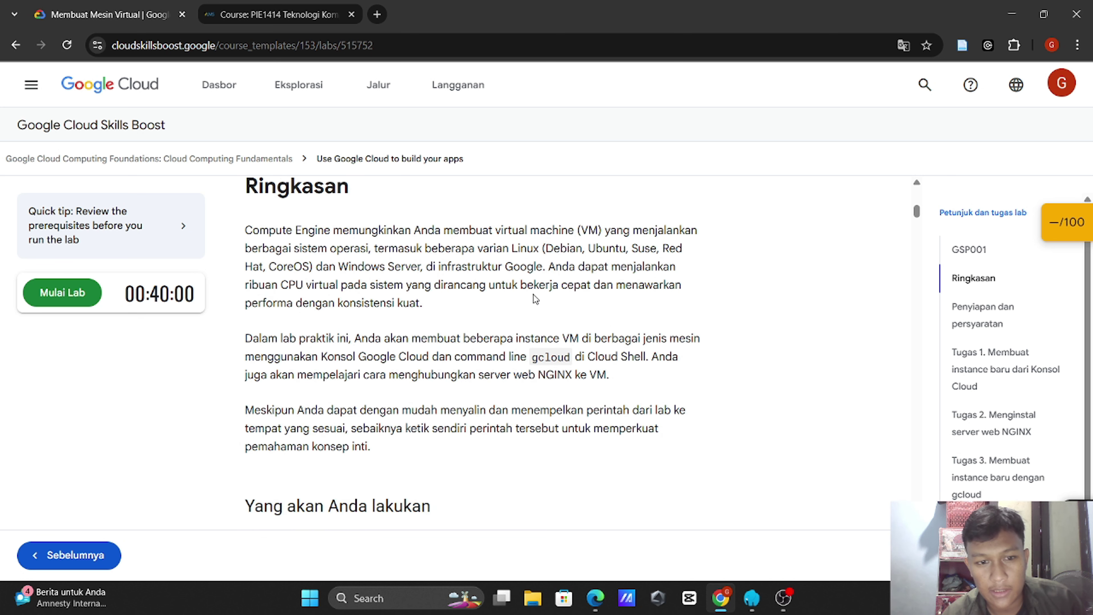
scroll(534, 295, down, 1)
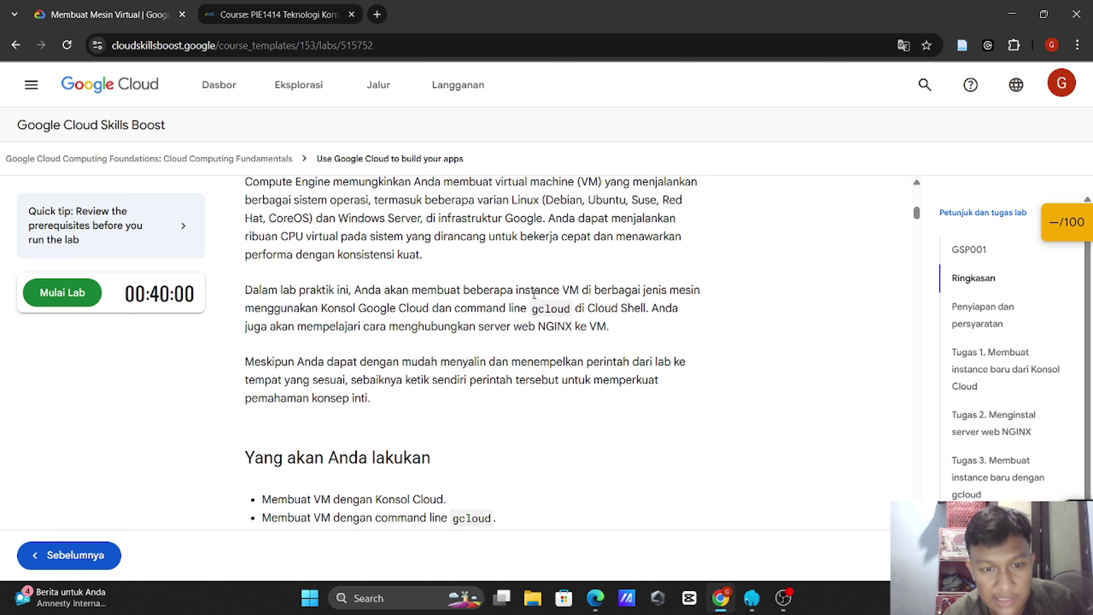
scroll(534, 295, down, 1)
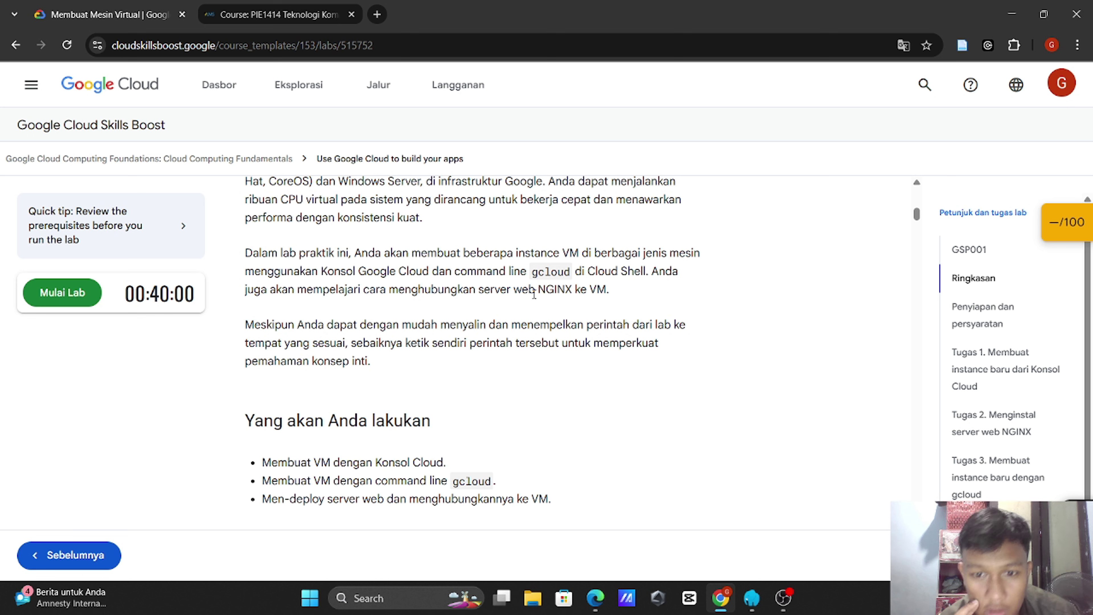
scroll(534, 295, down, 1)
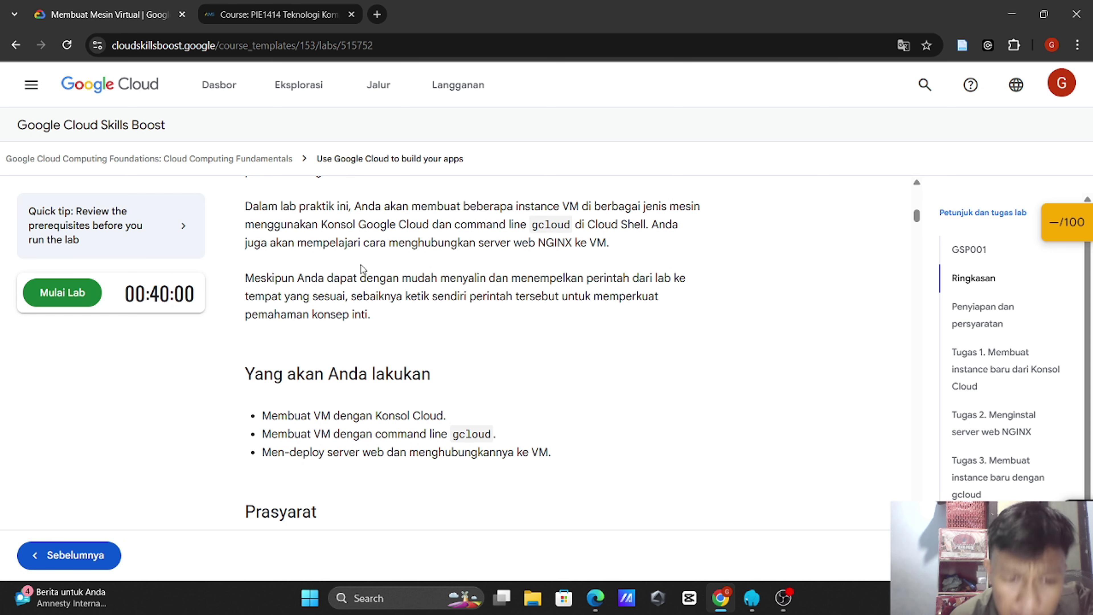
scroll(360, 265, down, 1)
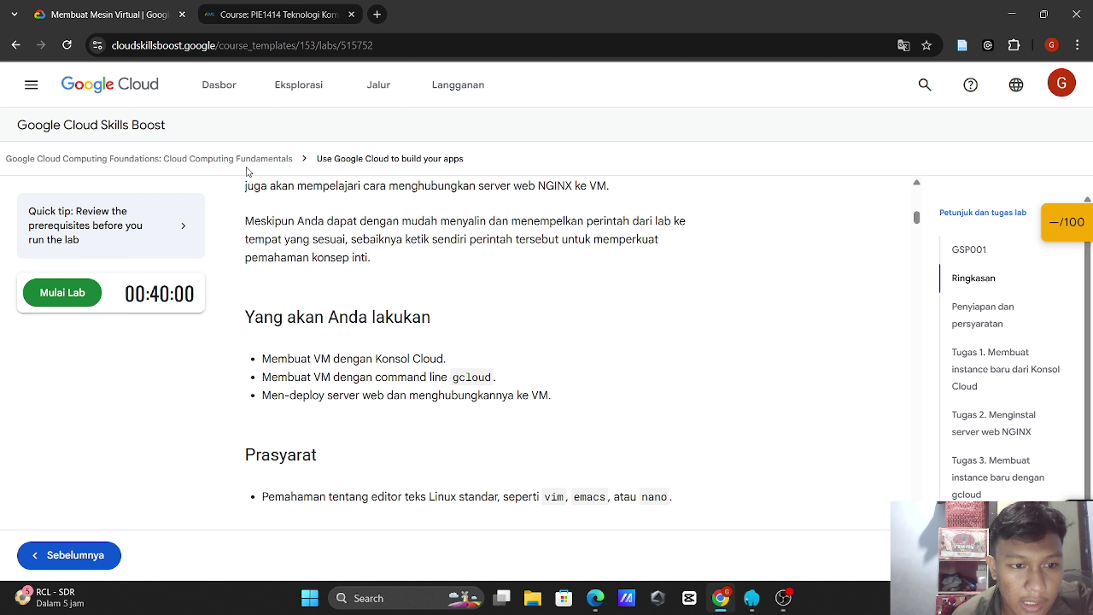
scroll(315, 288, down, 1)
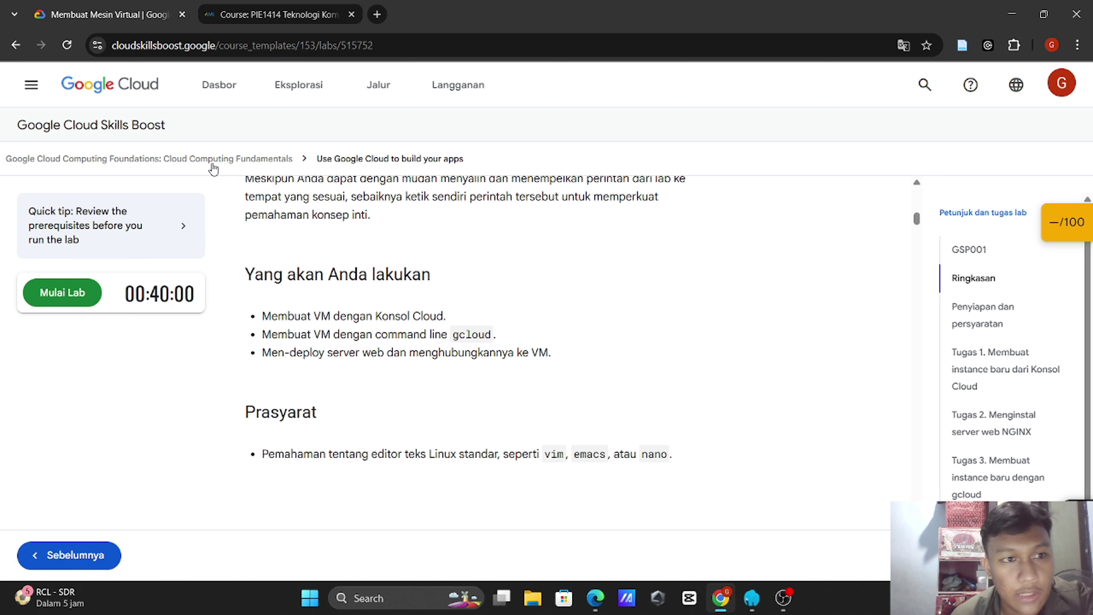
scroll(370, 257, down, 1)
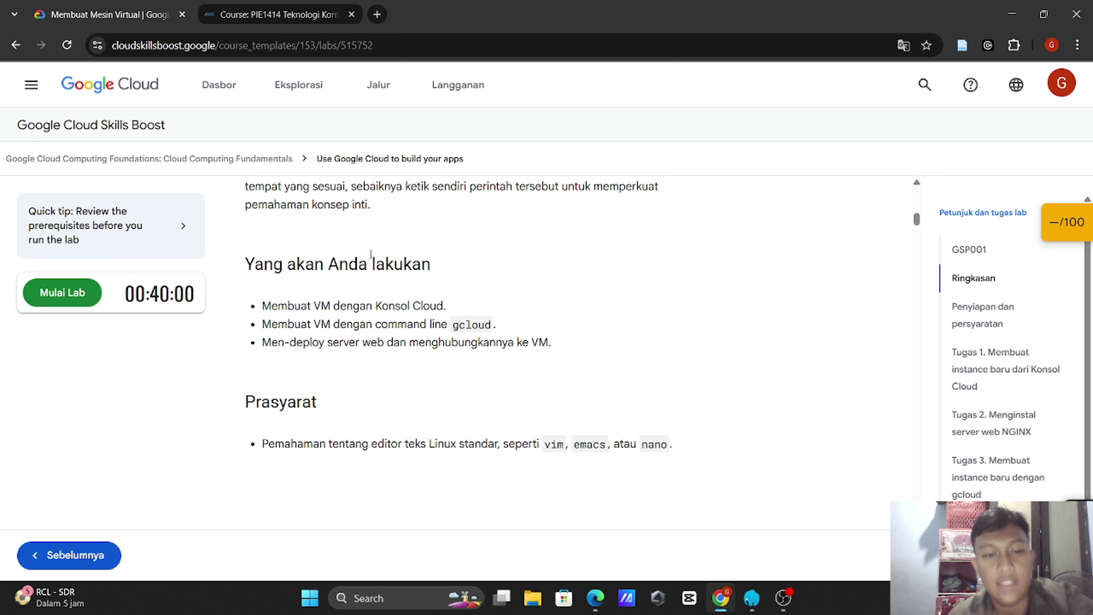
scroll(305, 188, down, 2)
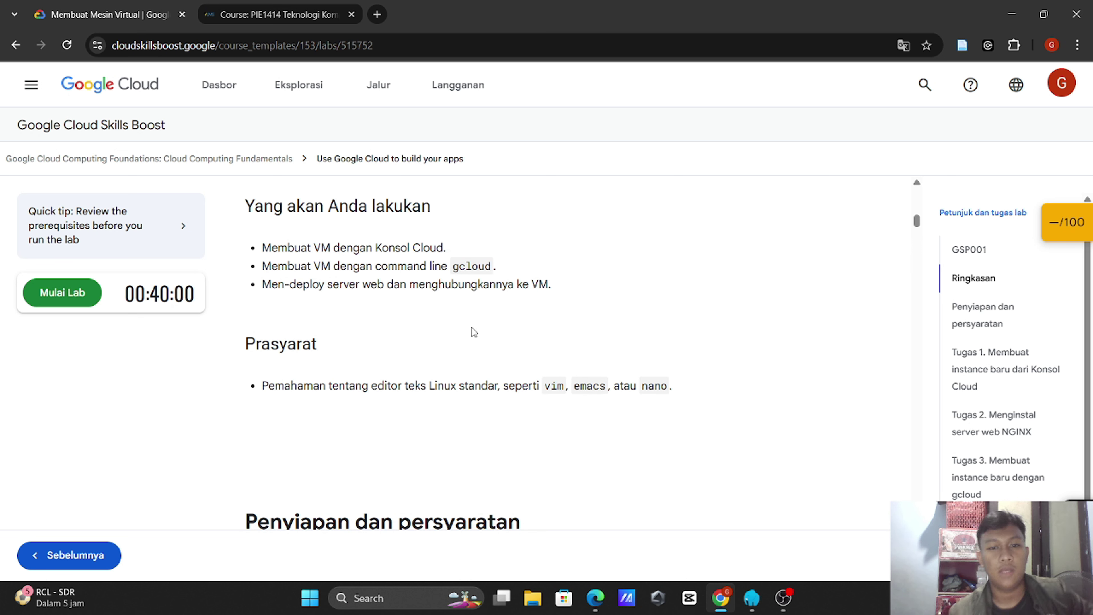
scroll(471, 328, down, 2)
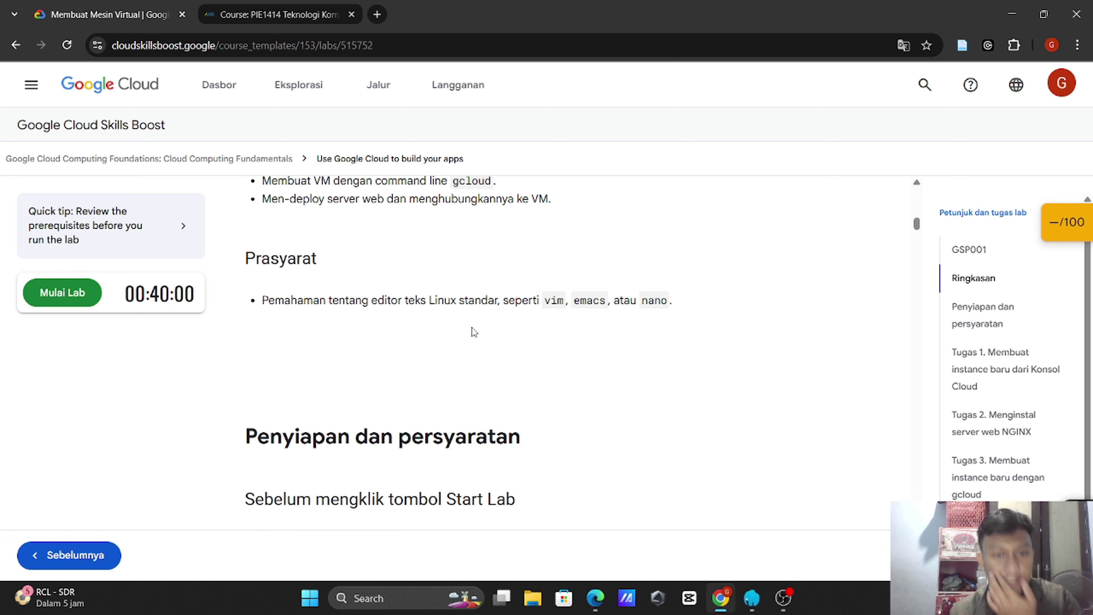
Step: Read the lab's Penyiapan dan persyaratan section, covering the pre-start notes and the instructions for starting the lab and logging in
scroll(471, 327, down, 3)
scroll(472, 328, down, 3)
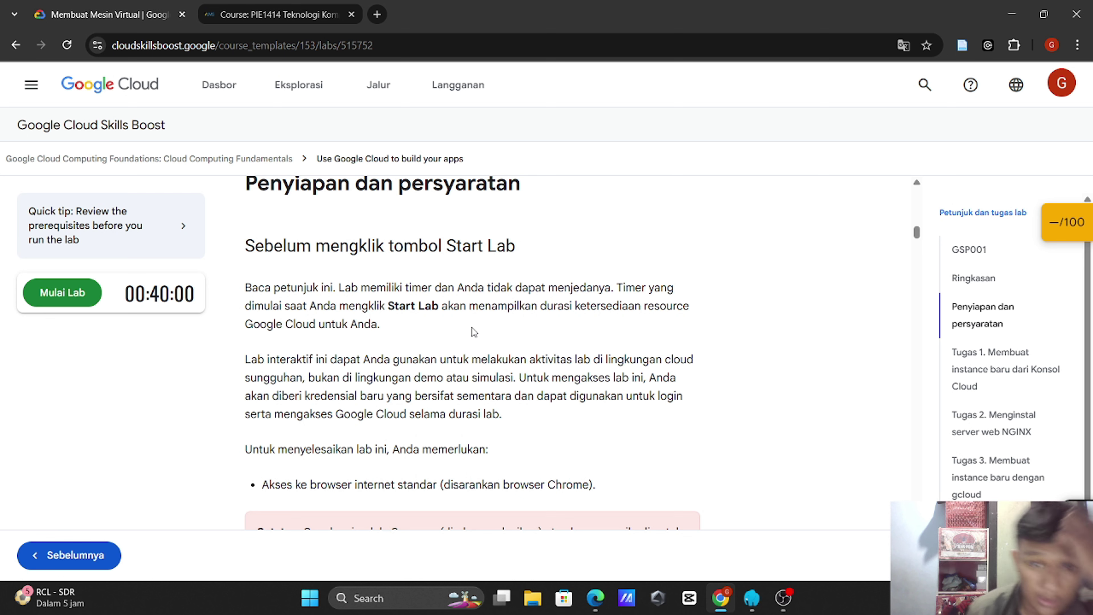
scroll(471, 327, down, 1)
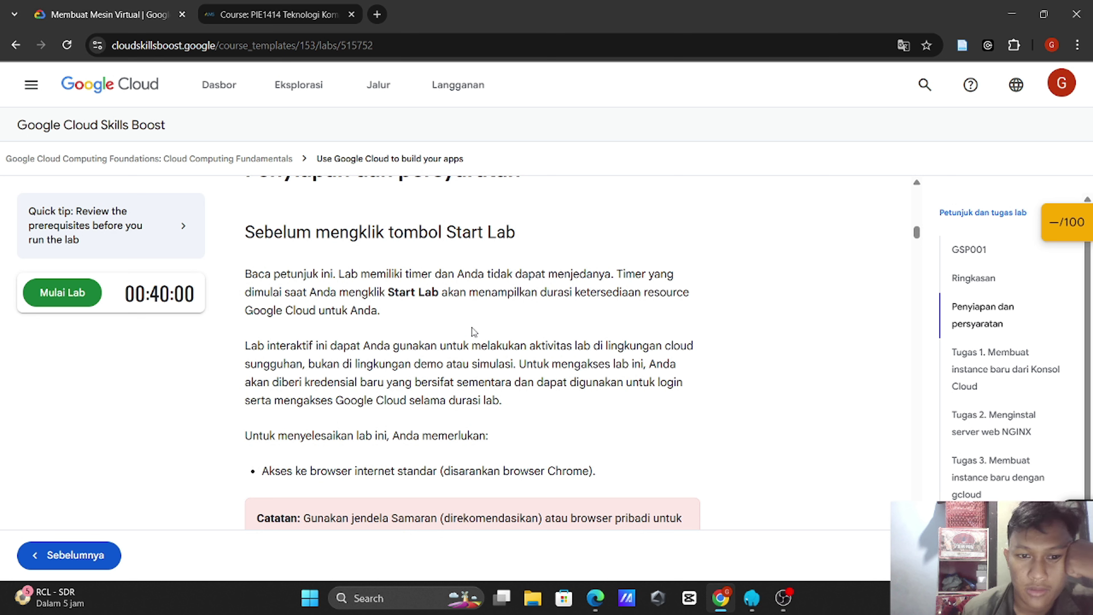
scroll(471, 328, down, 1)
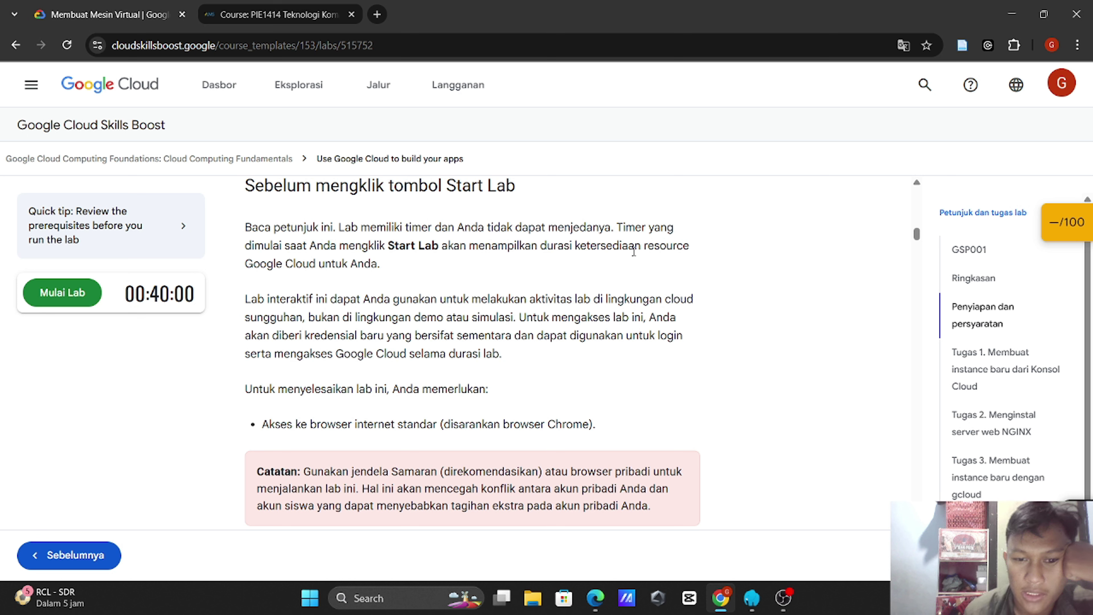
scroll(633, 252, down, 1)
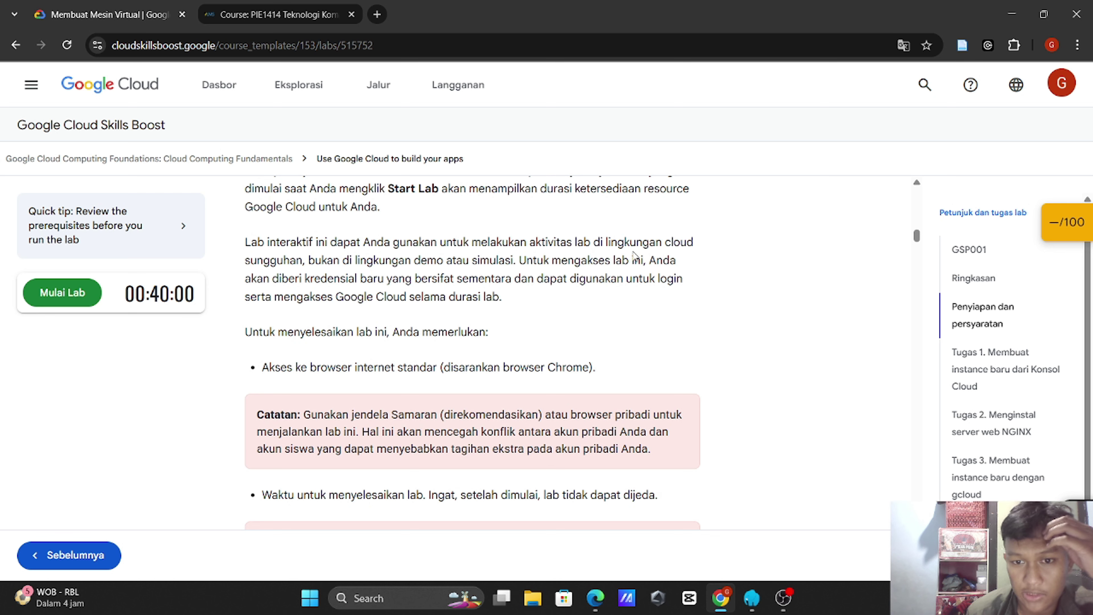
scroll(633, 257, down, 1)
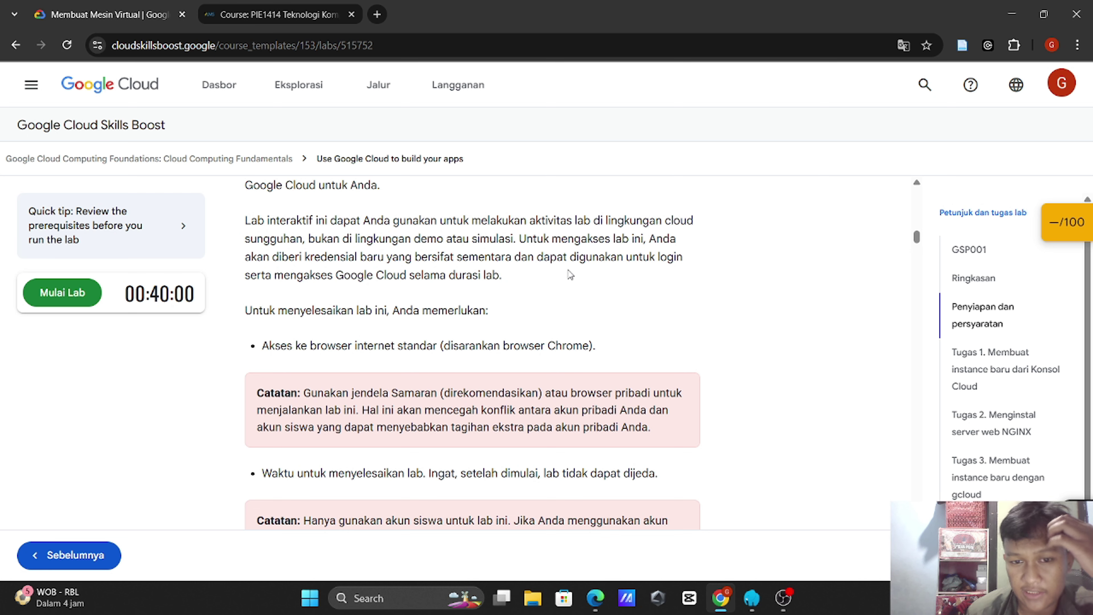
scroll(570, 274, down, 1)
scroll(571, 274, down, 2)
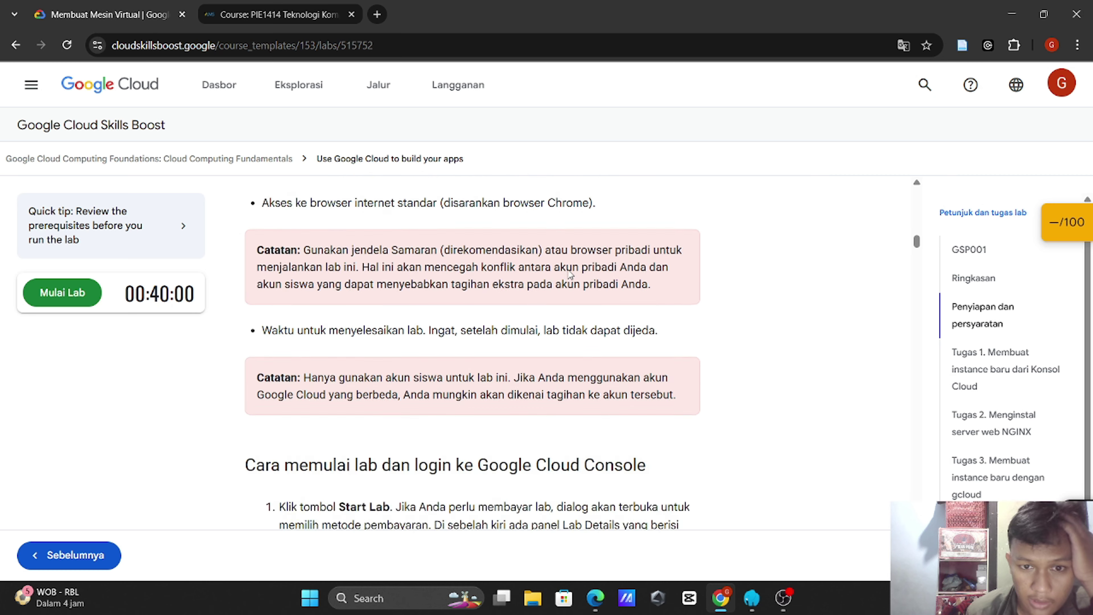
scroll(570, 274, up, 2)
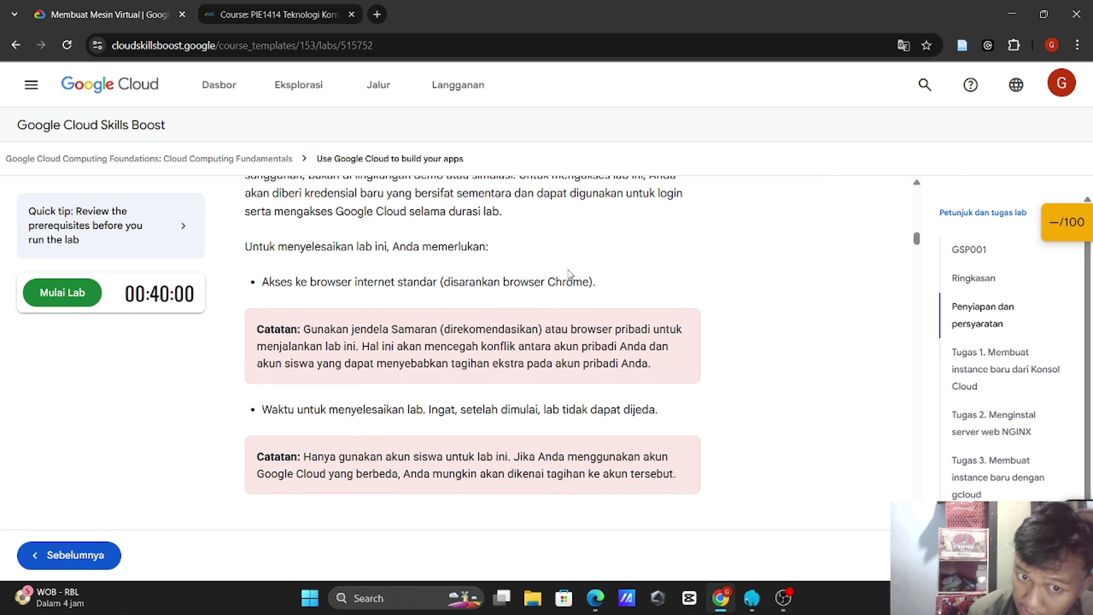
scroll(464, 277, down, 1)
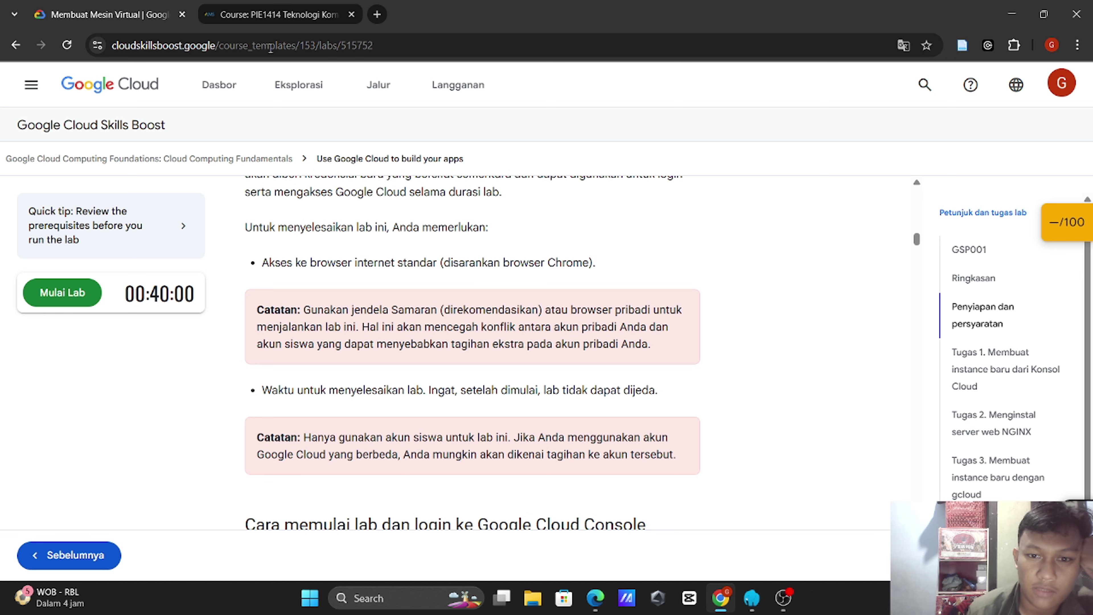
scroll(427, 256, down, 3)
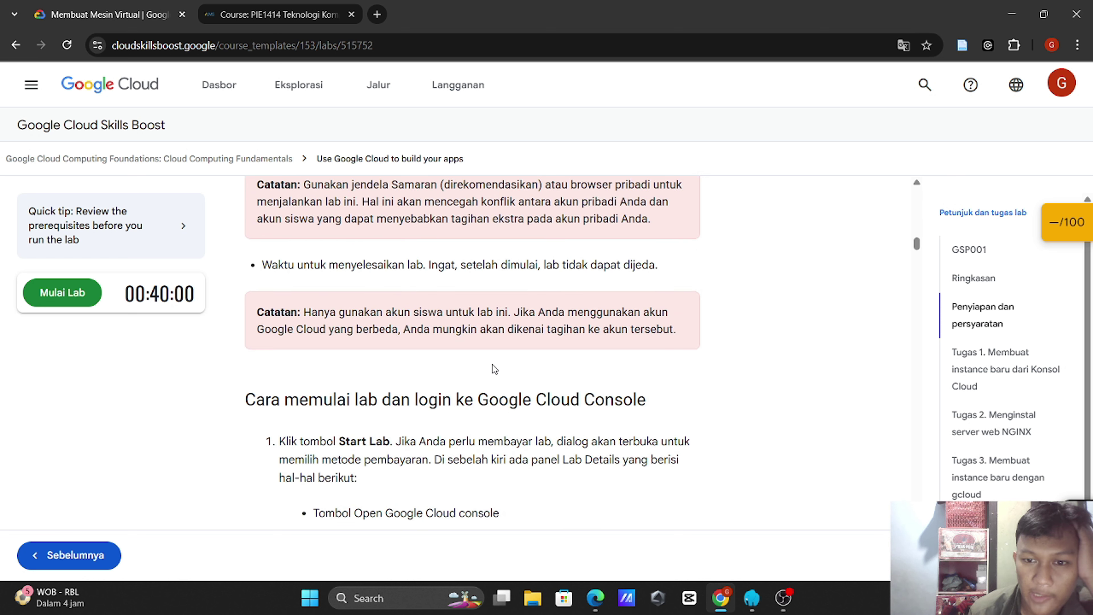
scroll(494, 368, down, 3)
scroll(494, 364, down, 2)
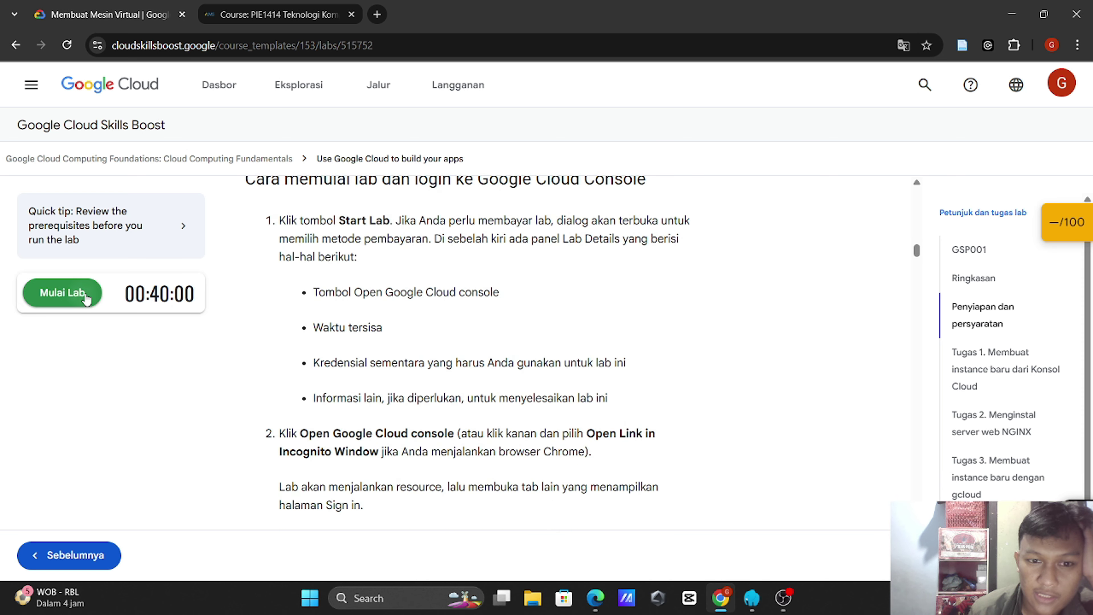
Step: Start the Membuat Mesin Virtual lab and open its Google Cloud console, continuing without a private browsing window
click(65, 292)
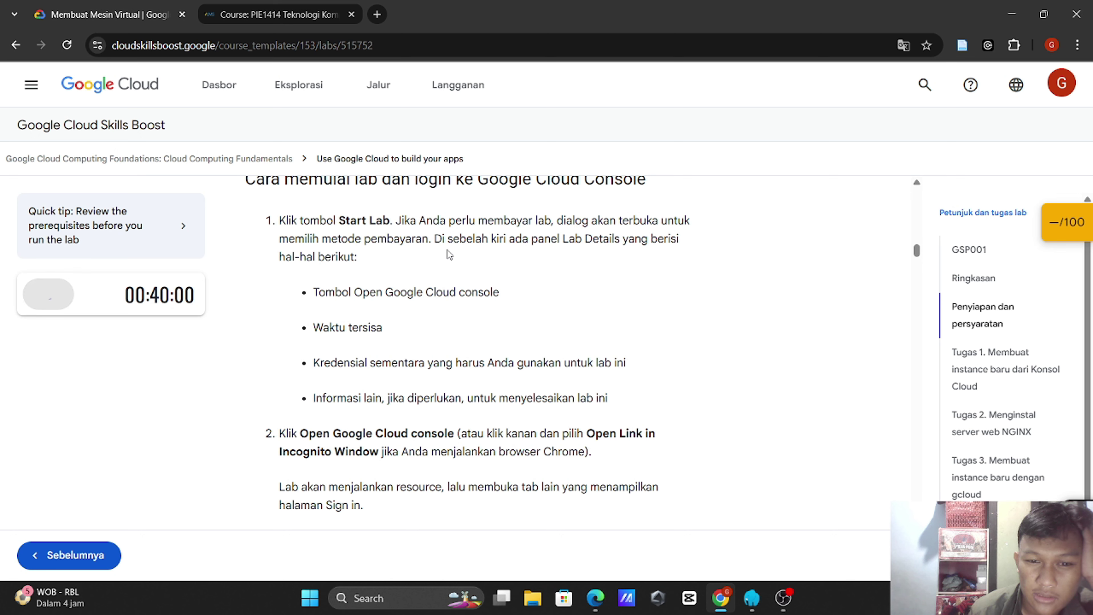
scroll(447, 249, down, 1)
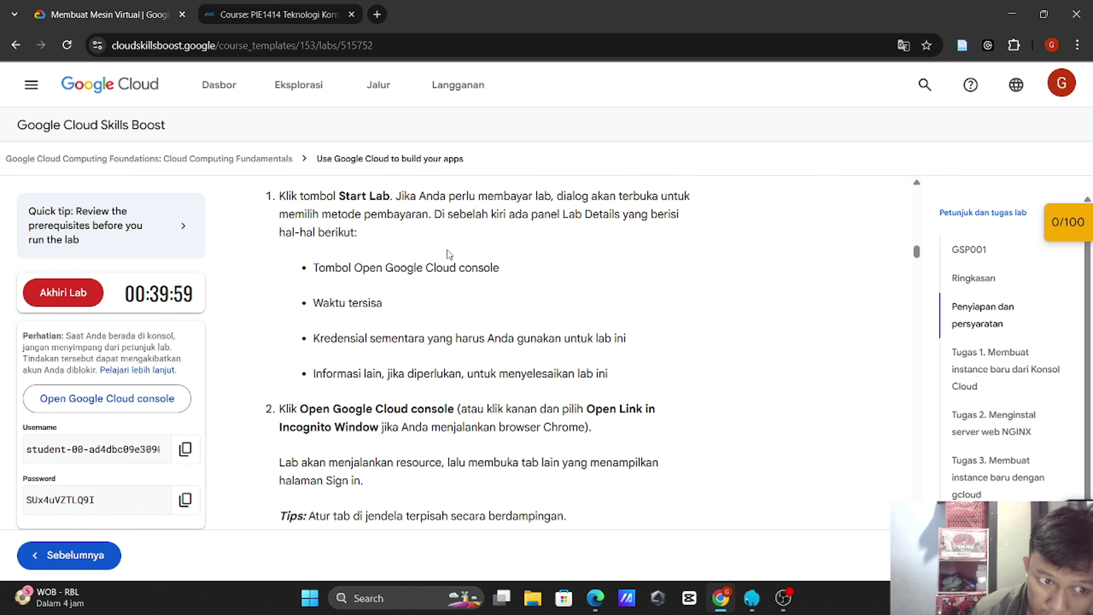
scroll(406, 271, down, 1)
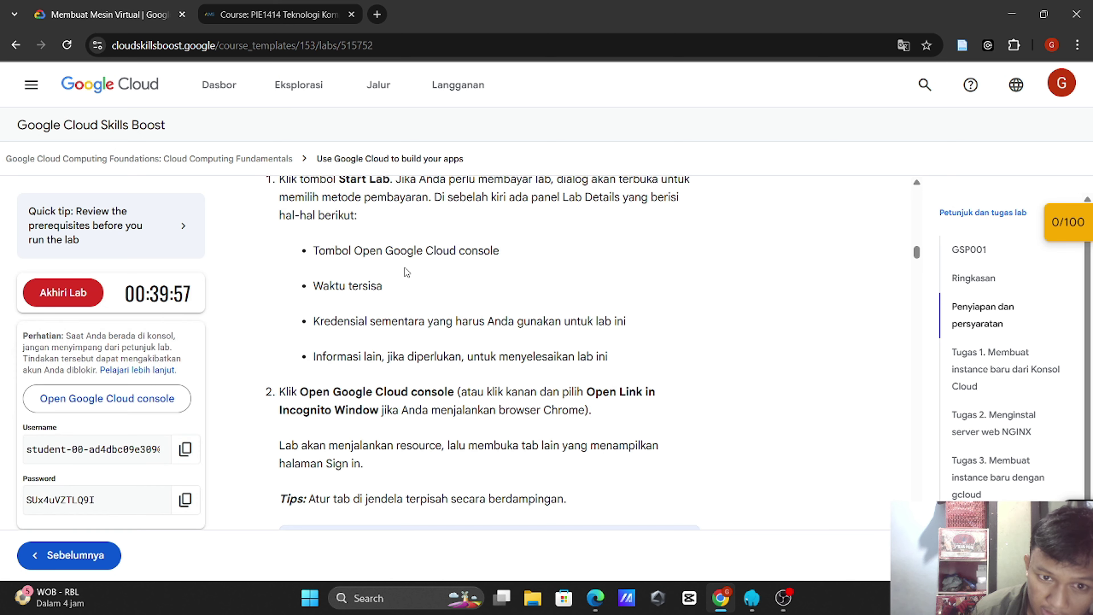
click(99, 415)
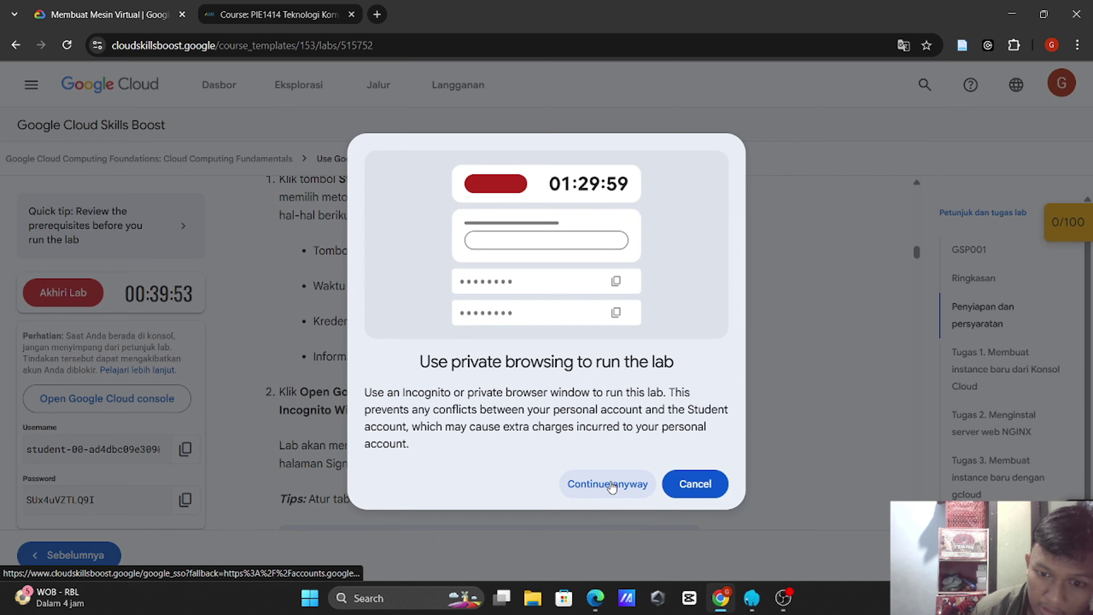
click(612, 486)
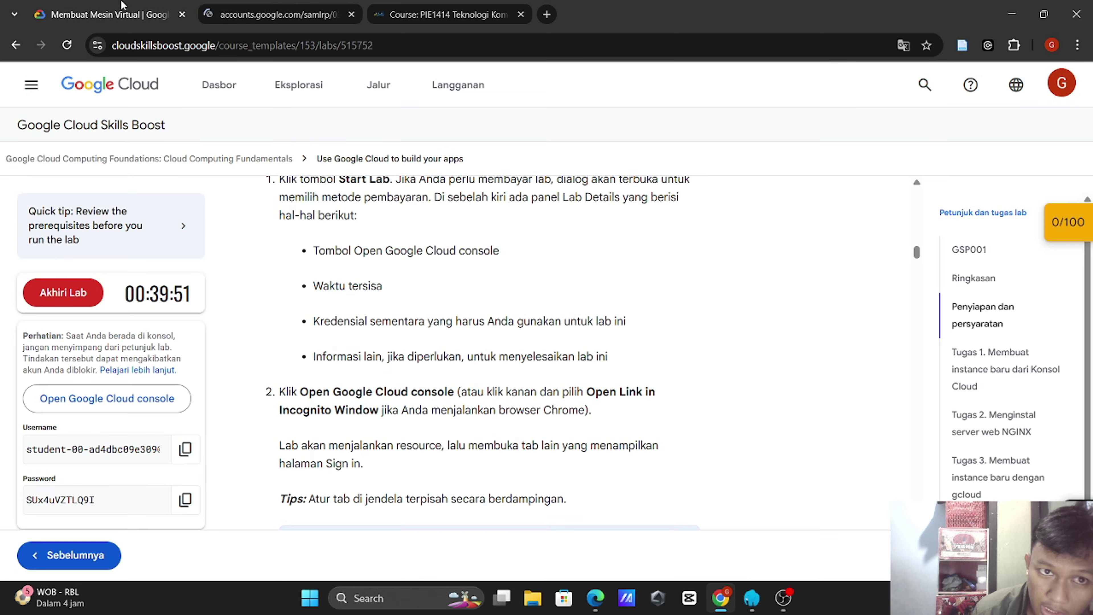
Step: Read the lab's console sign-in instructions and open the profile menu of the Skills Boost account
scroll(378, 300, down, 2)
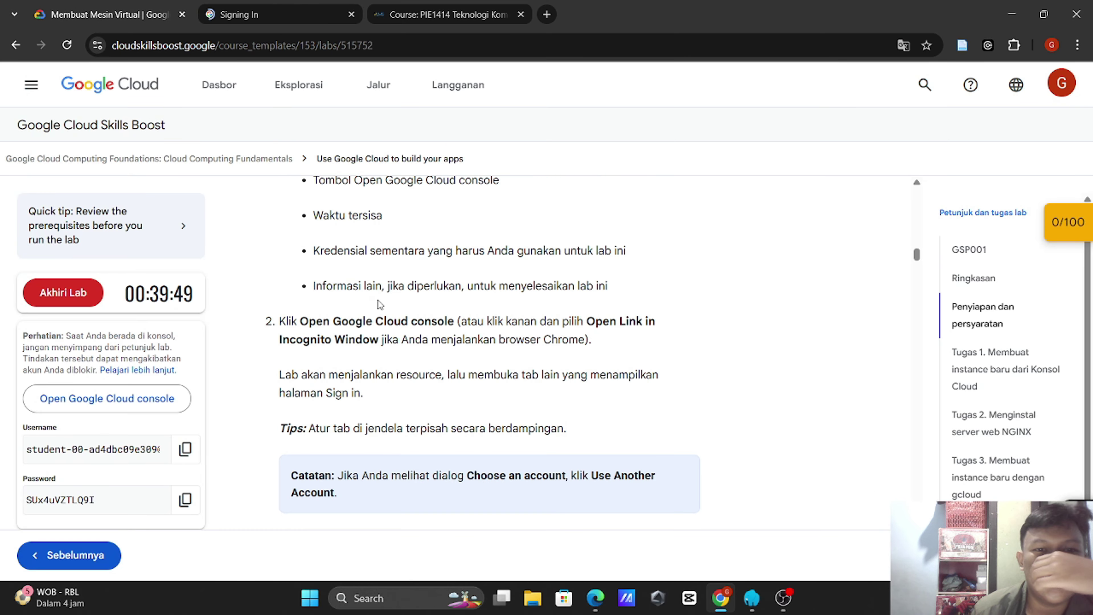
scroll(377, 300, down, 1)
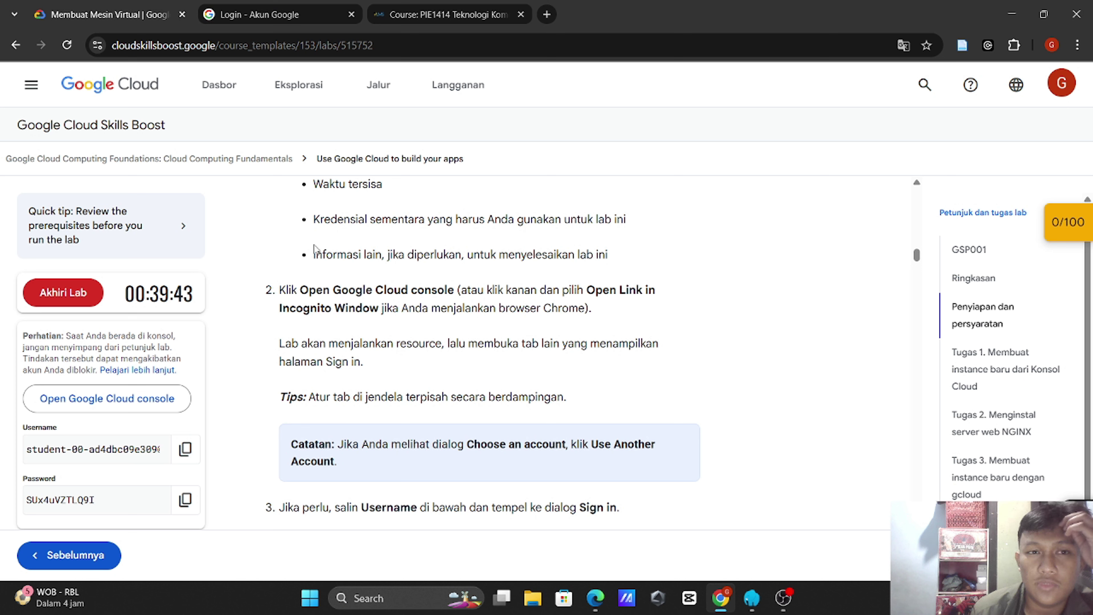
click(1055, 90)
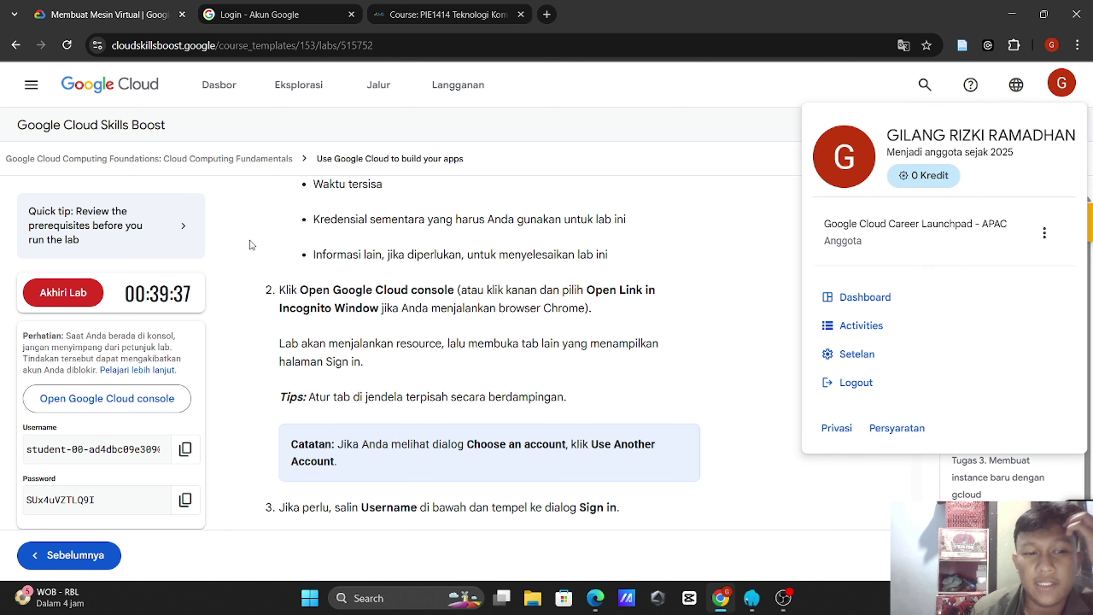
Step: Close the profile menu, confirm the lab's student account on the Google sign-in page and accept the new account's terms
key(Escape)
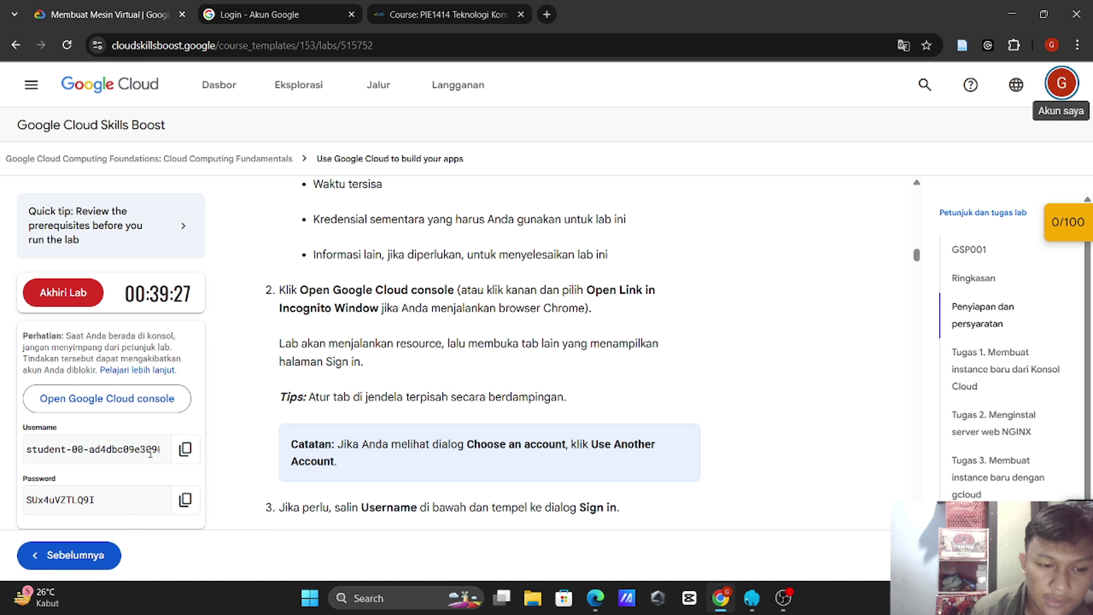
click(300, 6)
click(655, 353)
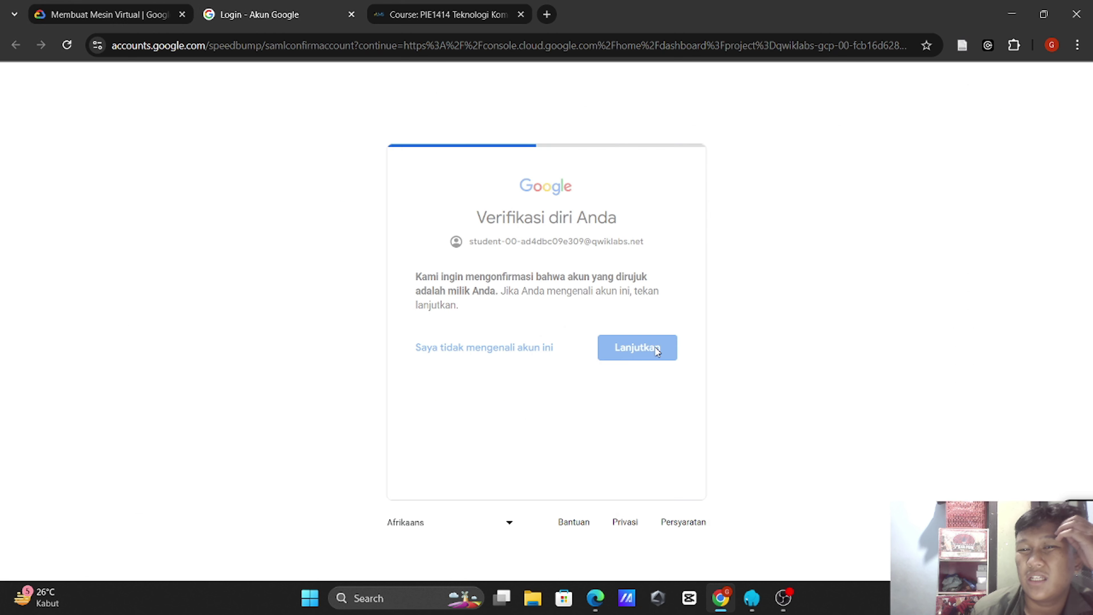
scroll(657, 350, down, 6)
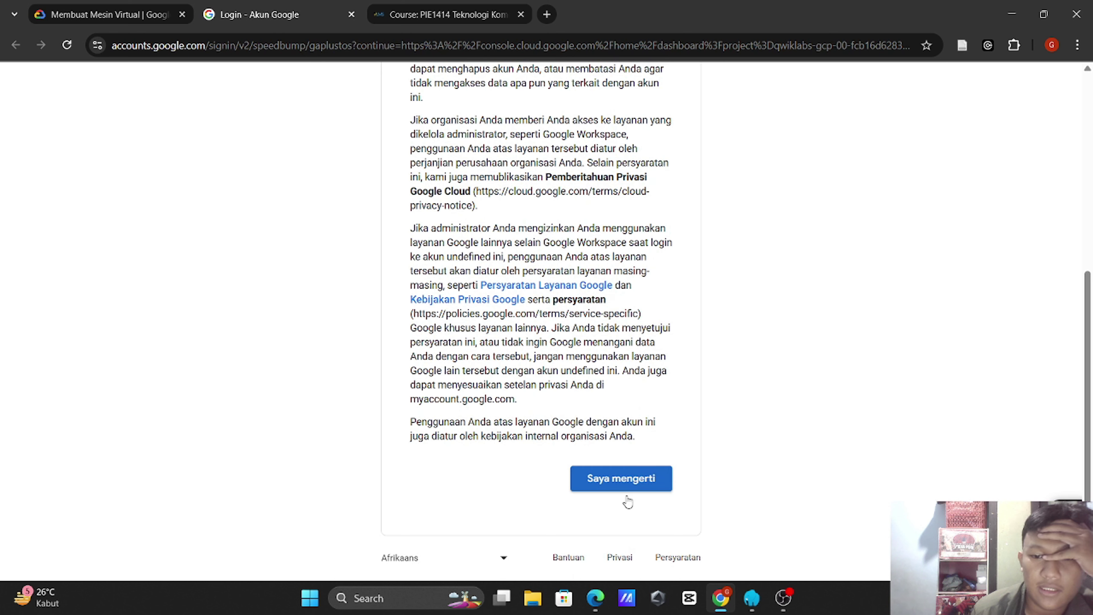
click(626, 479)
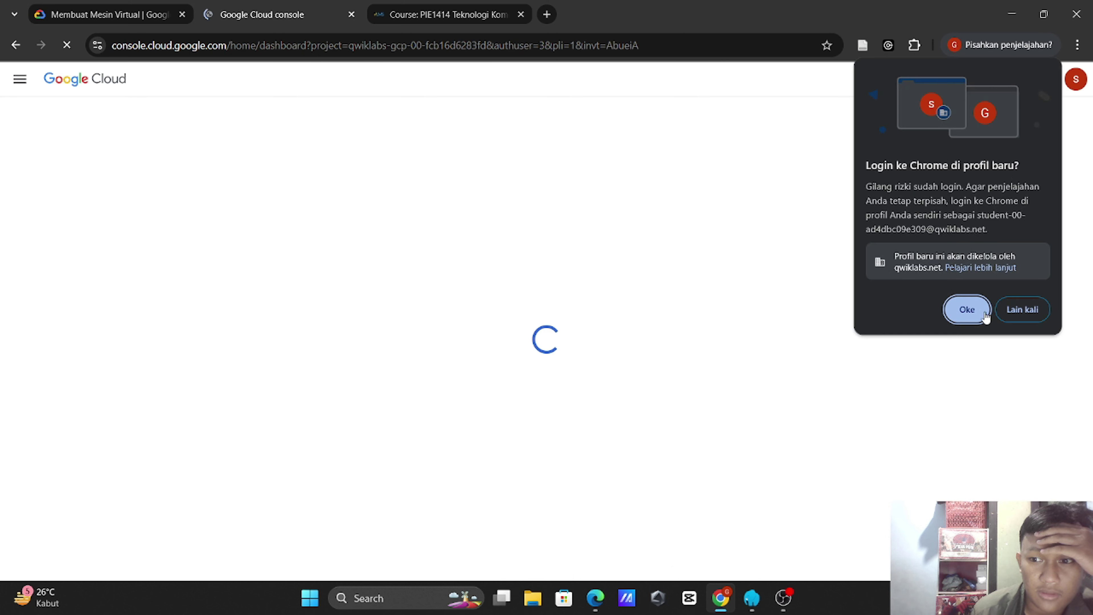
Step: Sign in to a new Chrome profile without customizing it and agree to the Google Cloud Platform Terms of Service
click(968, 310)
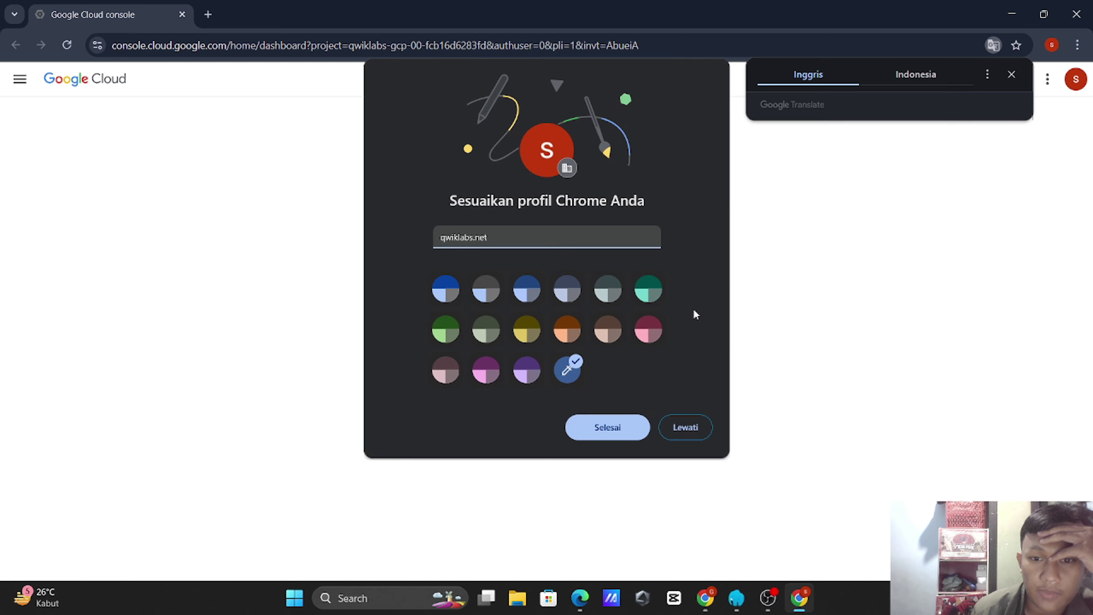
click(687, 425)
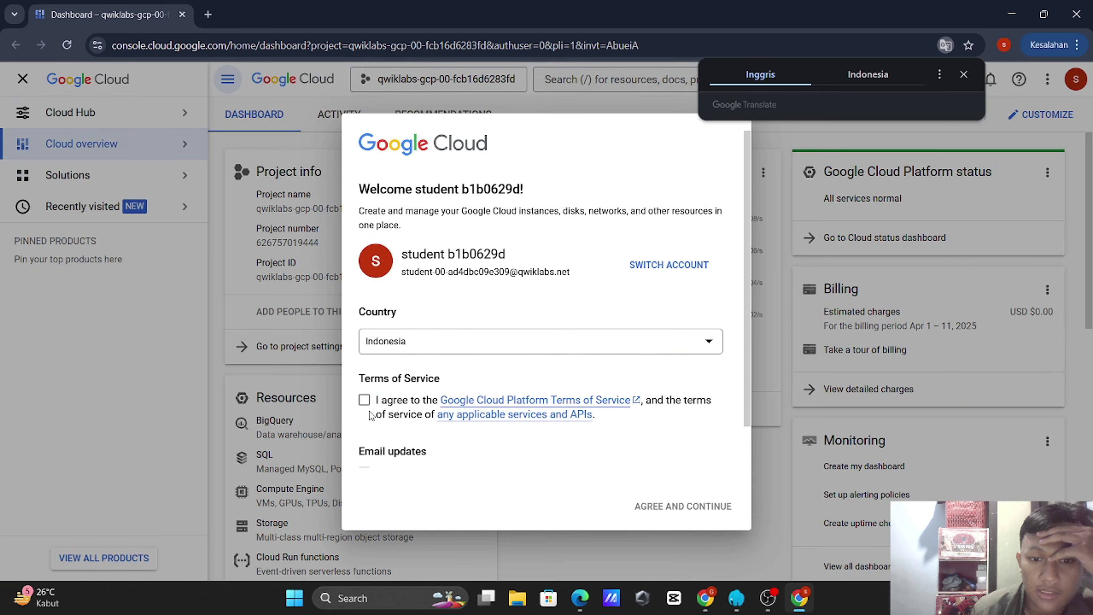
click(363, 400)
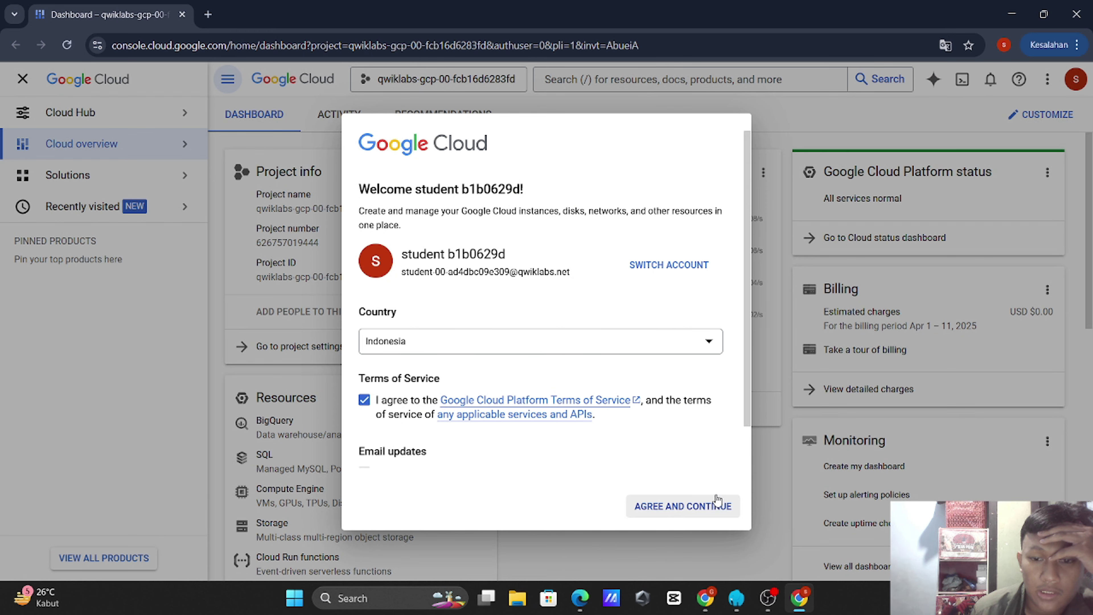
click(707, 506)
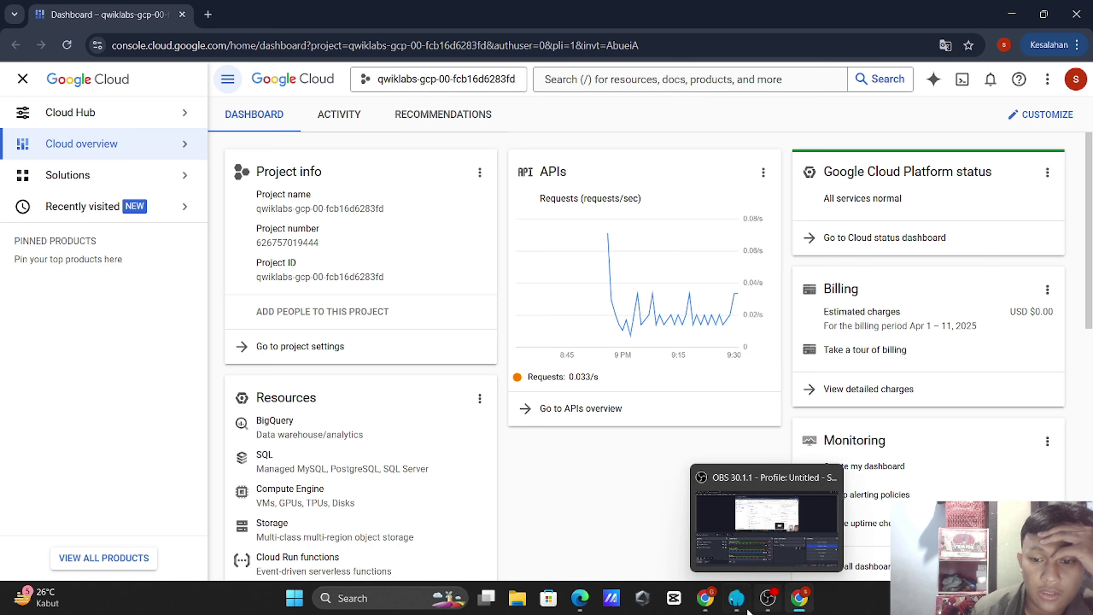
Step: Follow the lab's Mengaktifkan Cloud Shell instructions to activate Cloud Shell in the Google Cloud console, continuing past its introduction
click(710, 611)
scroll(602, 397, down, 15)
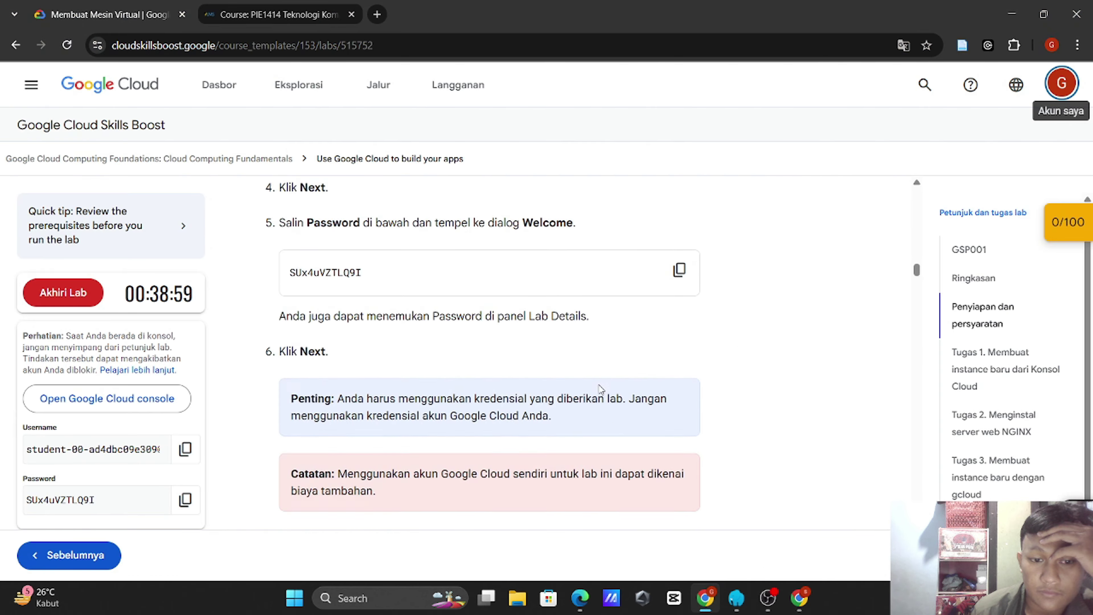
scroll(599, 384, down, 8)
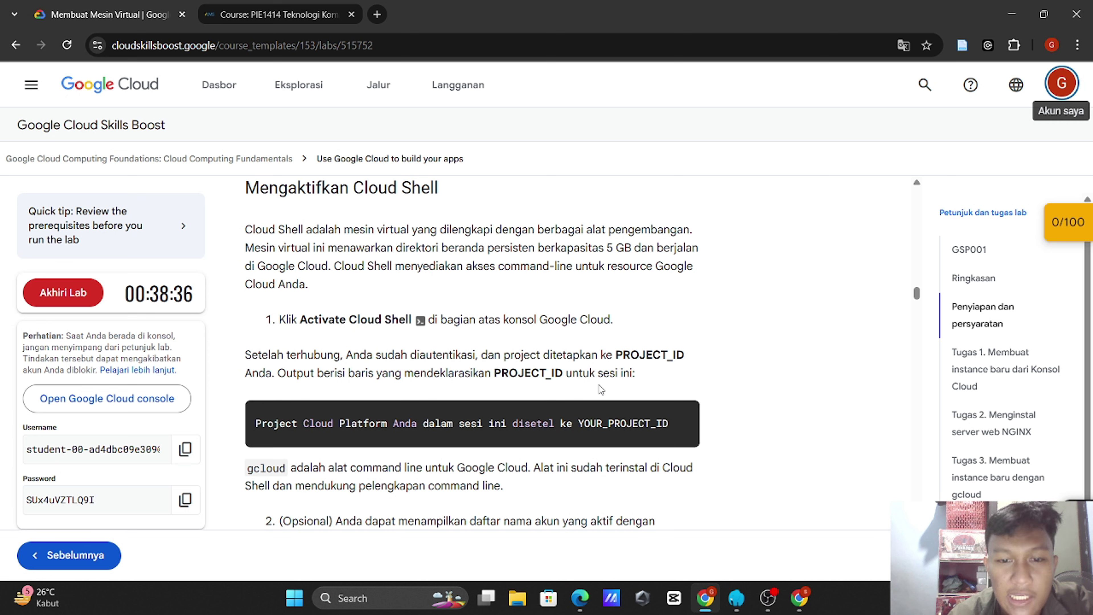
scroll(601, 390, down, 1)
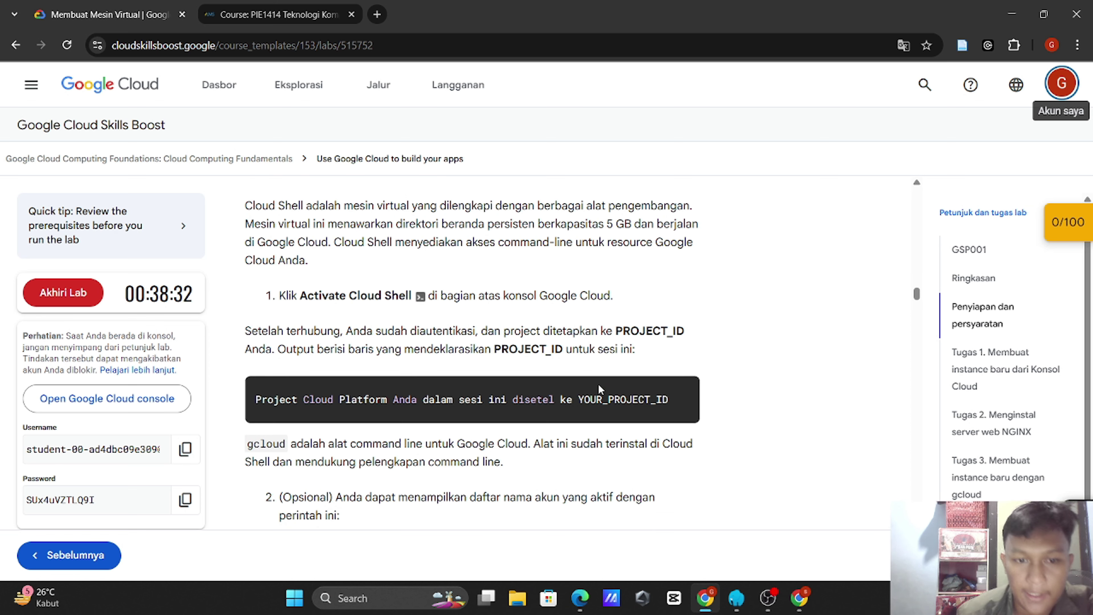
scroll(599, 386, down, 1)
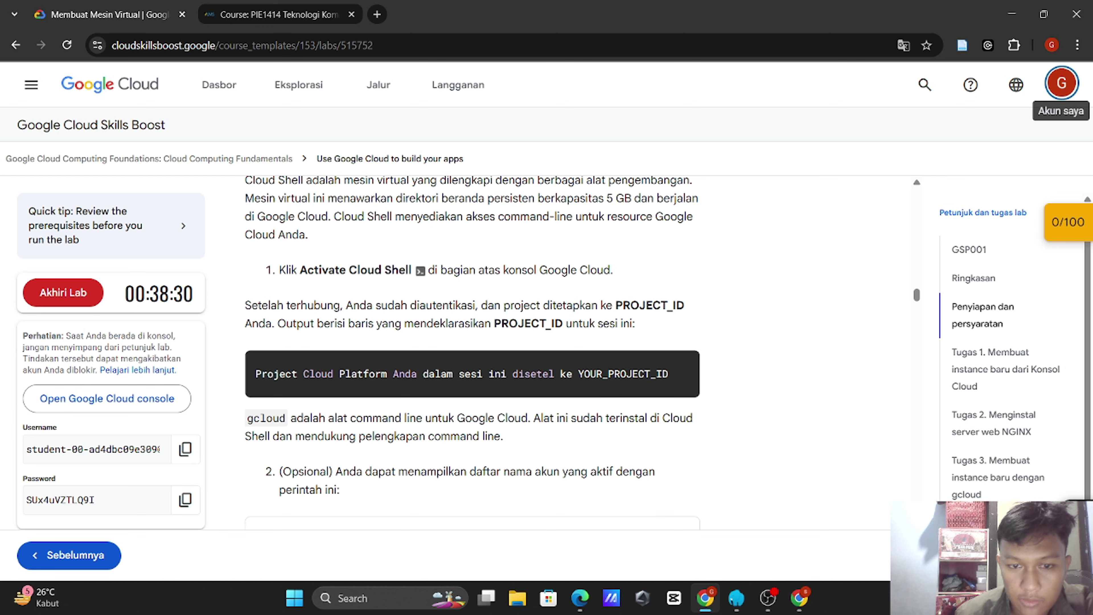
click(802, 599)
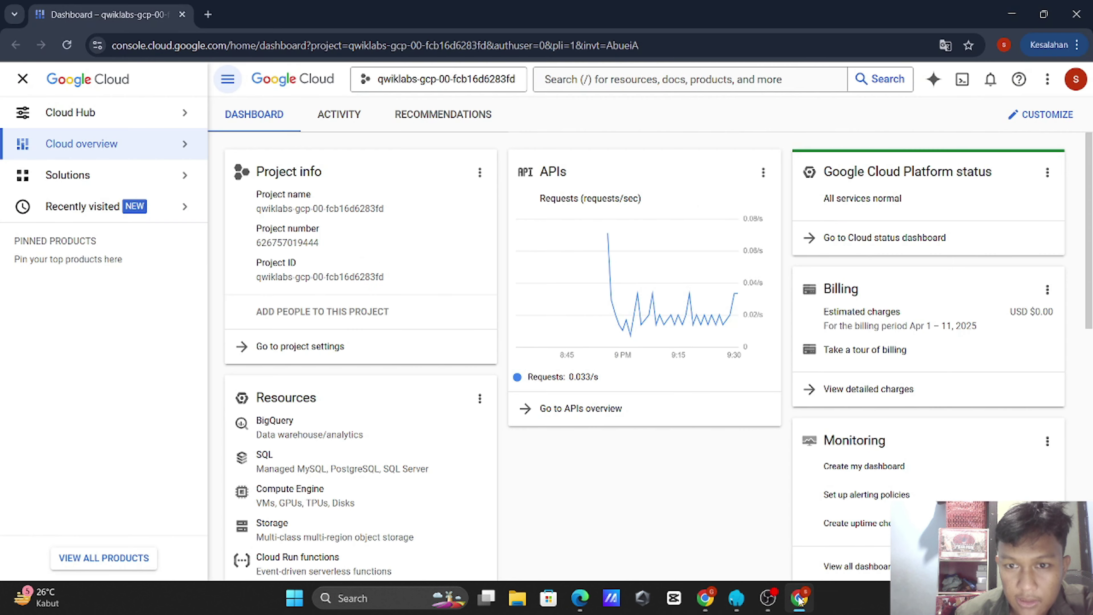
click(962, 80)
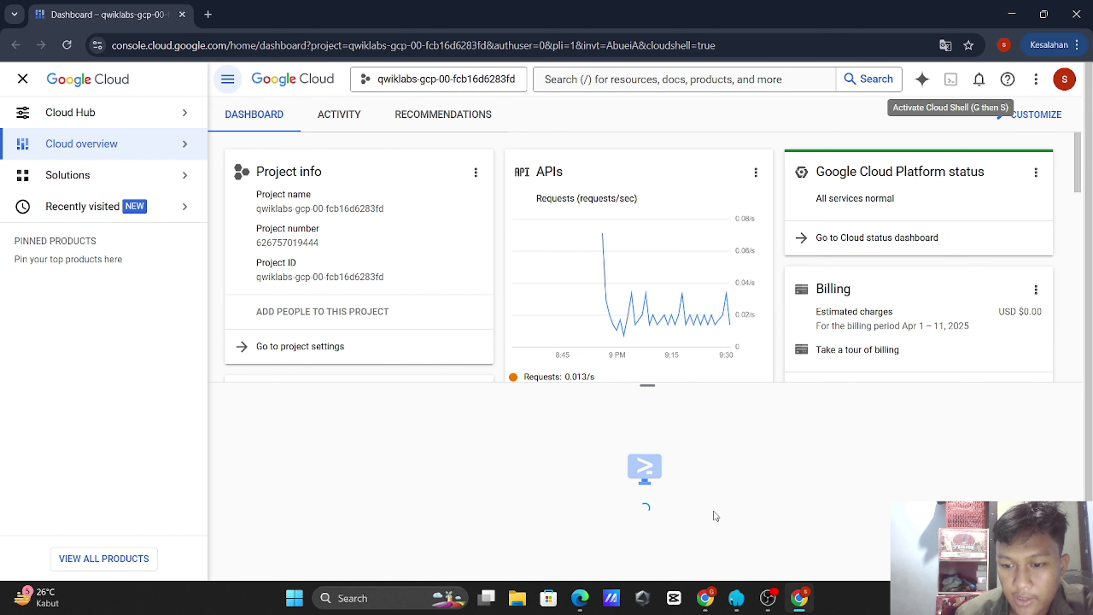
click(706, 597)
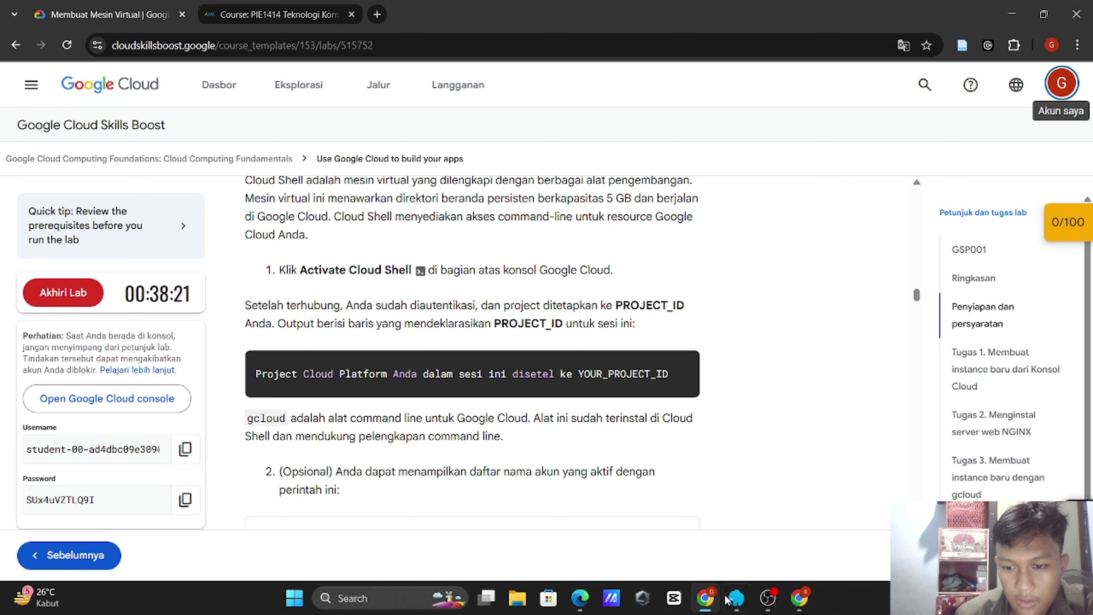
click(807, 601)
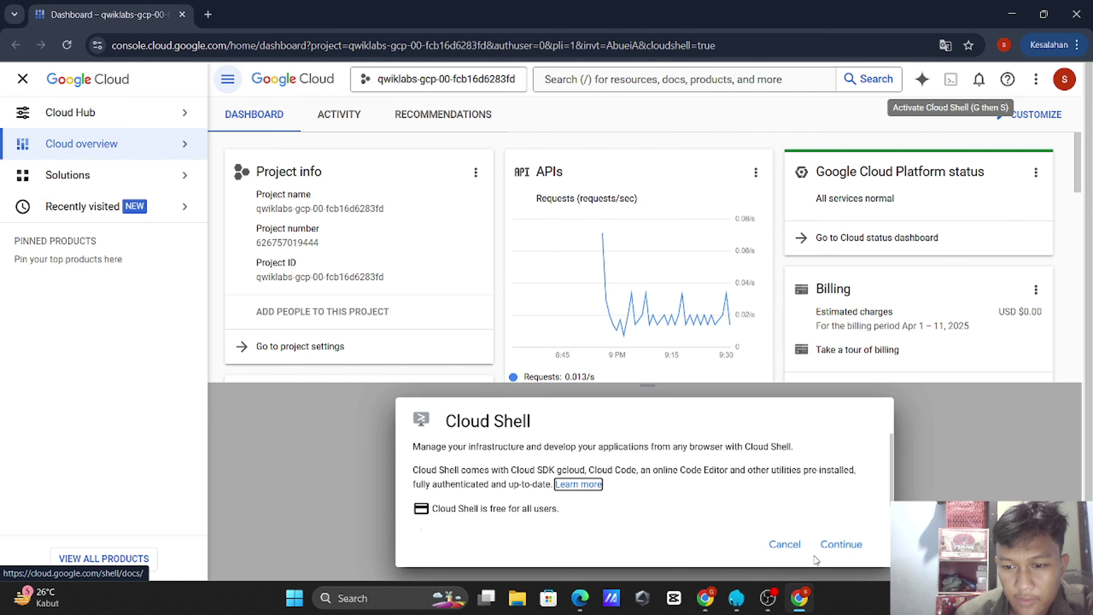
click(839, 543)
Step: Read the lab's instructions for listing active accounts and authorize Cloud Shell to use the credentials for Google Cloud API calls
click(706, 597)
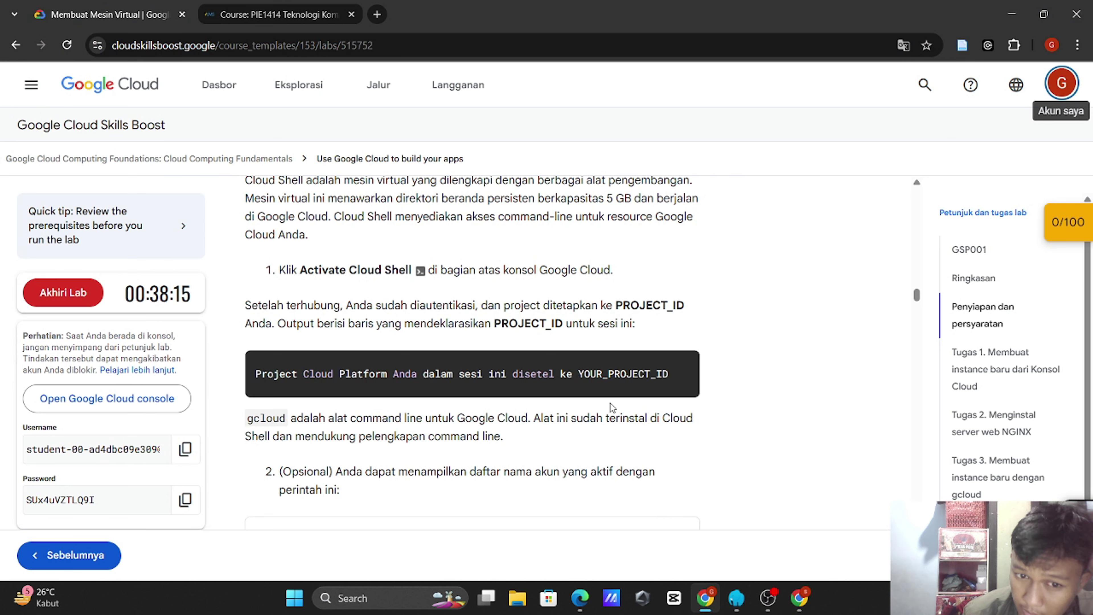
scroll(610, 404, down, 1)
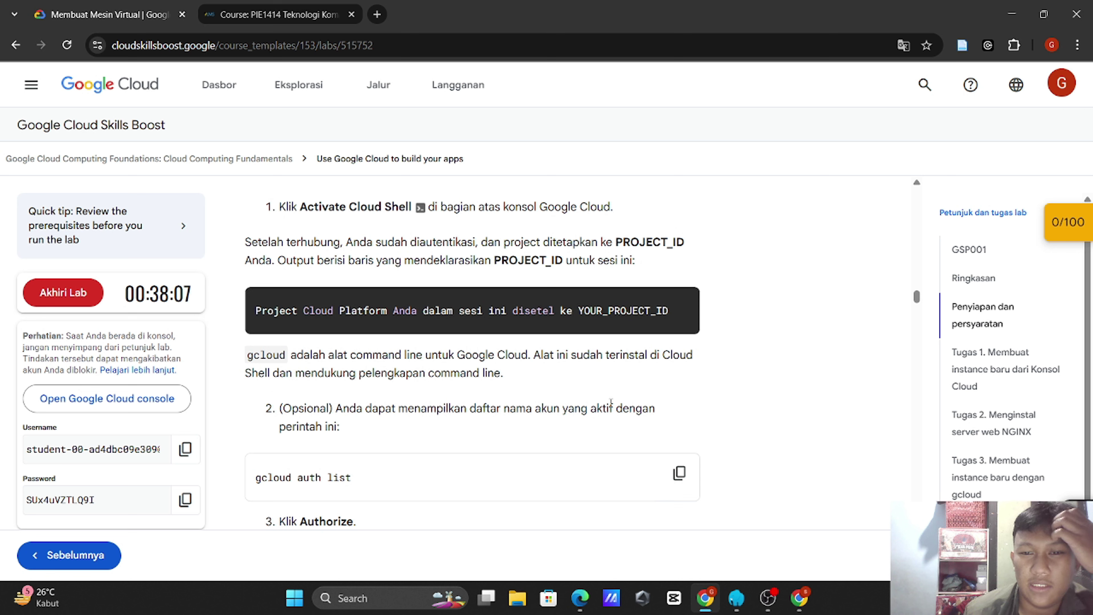
scroll(612, 401, down, 1)
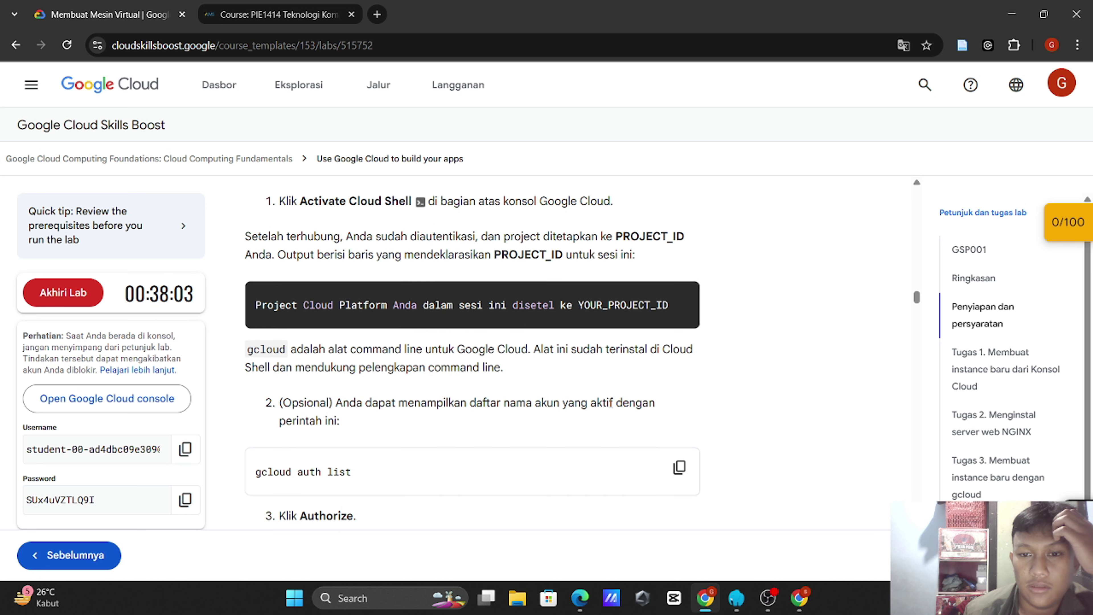
scroll(611, 404, down, 2)
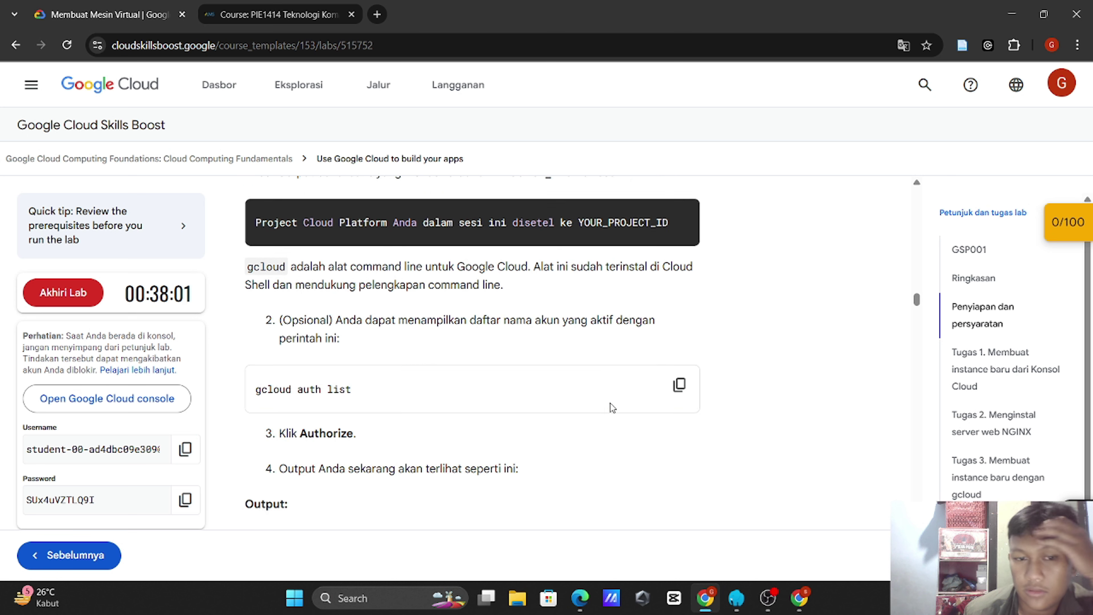
scroll(539, 409, down, 3)
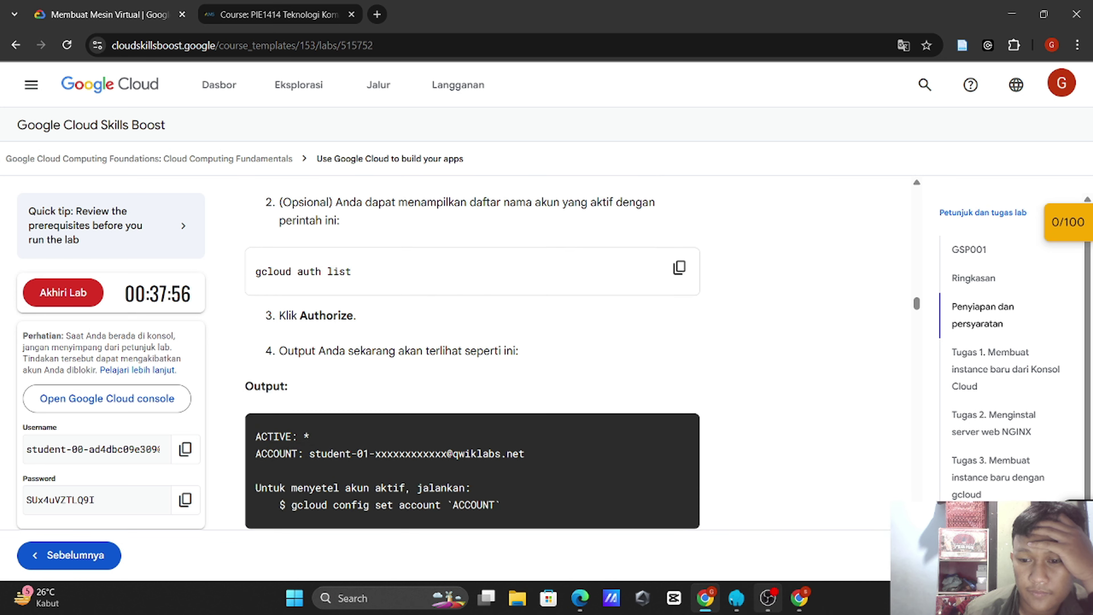
click(794, 603)
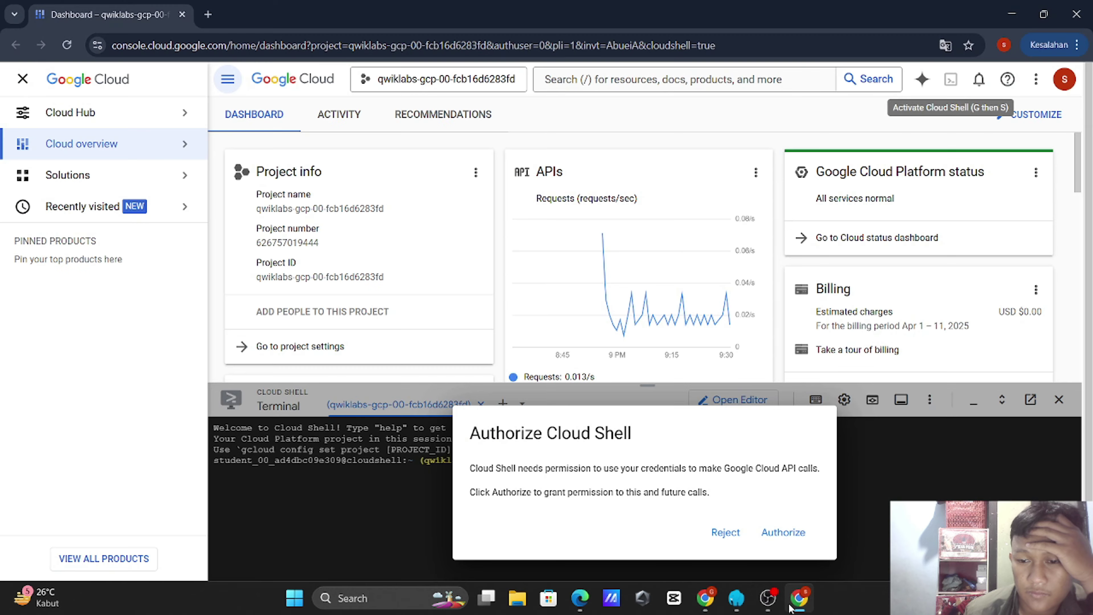
click(782, 533)
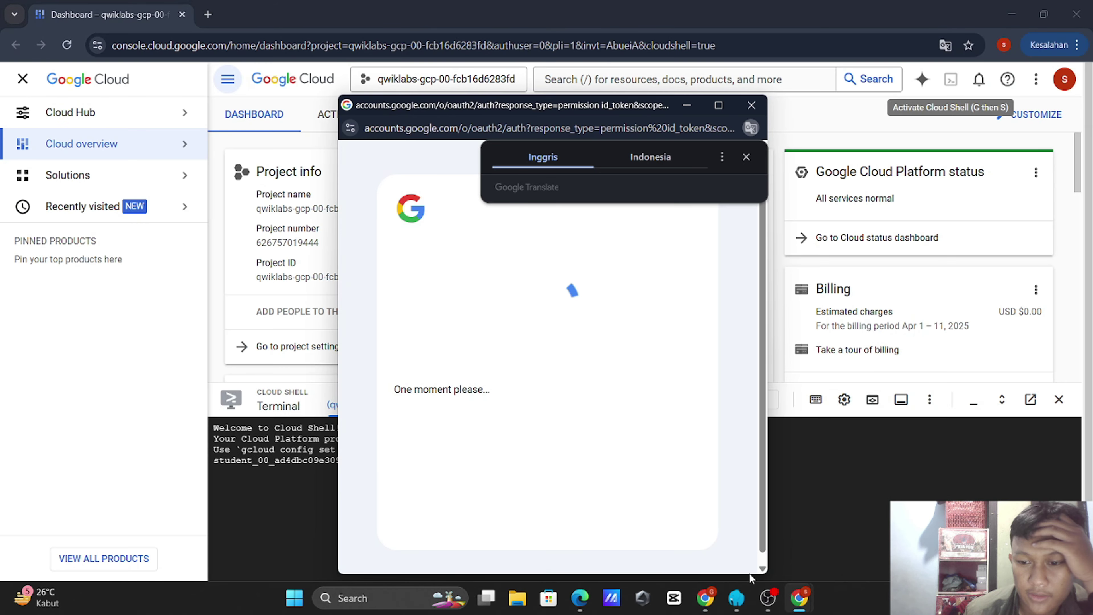
click(711, 603)
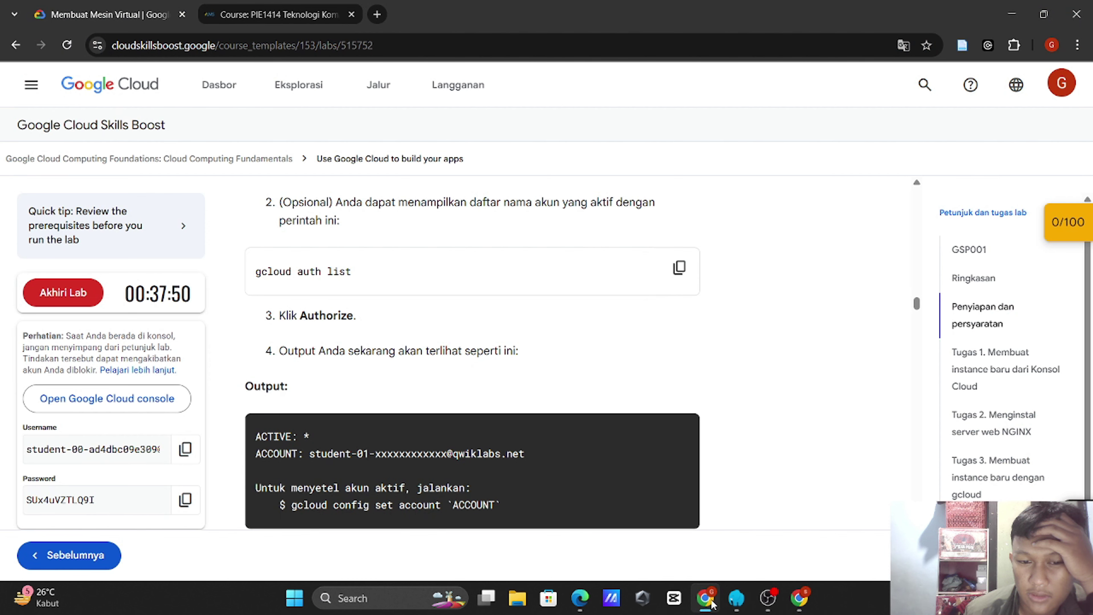
click(797, 602)
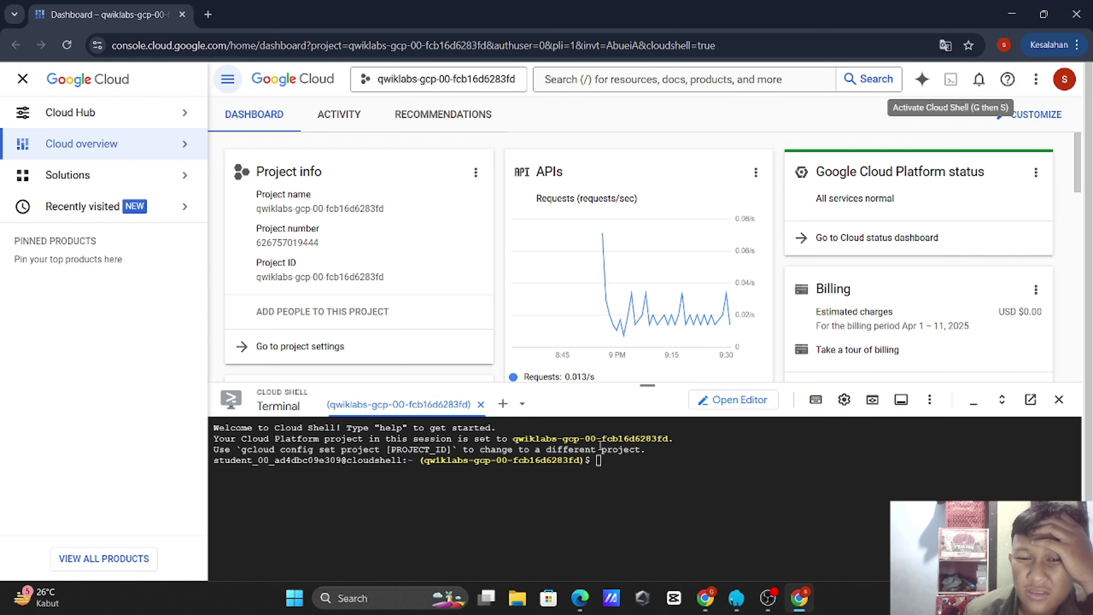
Step: Copy the gcloud auth list command from the lab instructions and run it in Cloud Shell to list the active accounts
click(706, 598)
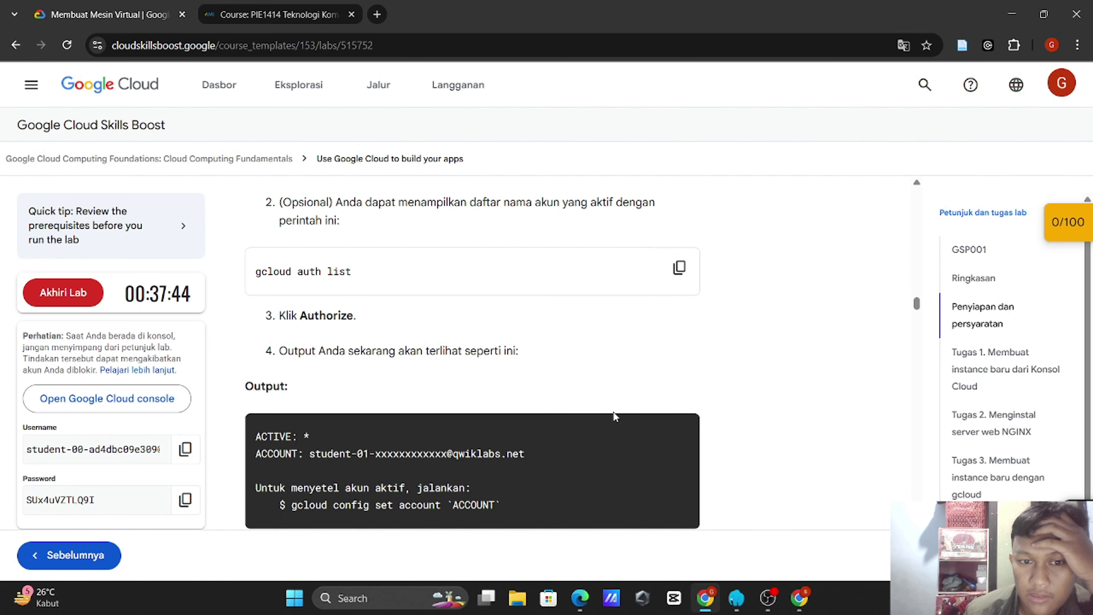
scroll(671, 347, up, 1)
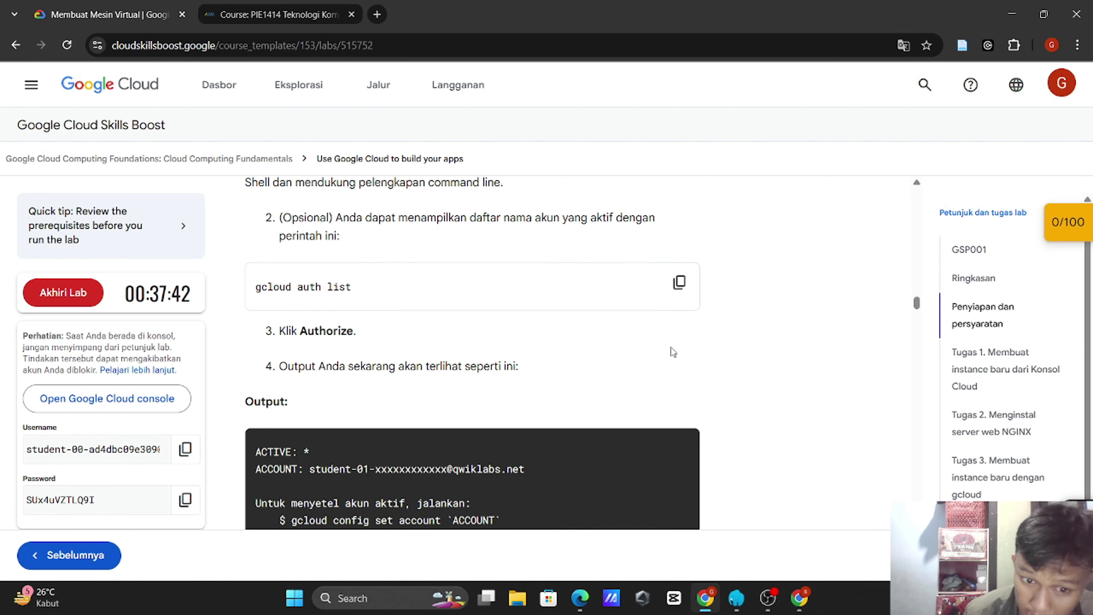
click(673, 292)
scroll(669, 291, down, 2)
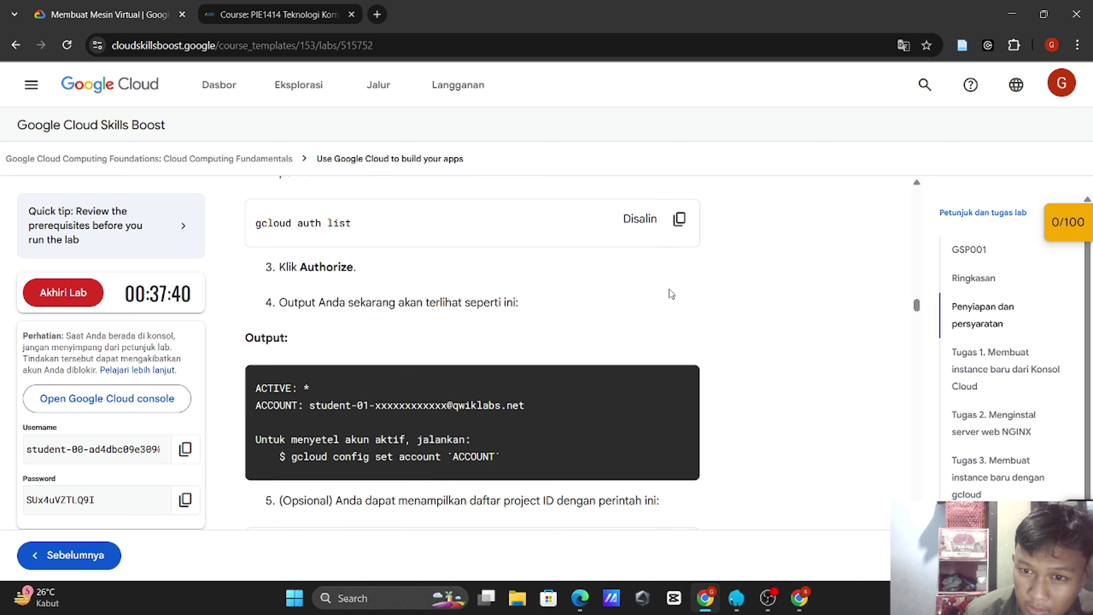
scroll(669, 291, up, 1)
scroll(669, 294, up, 1)
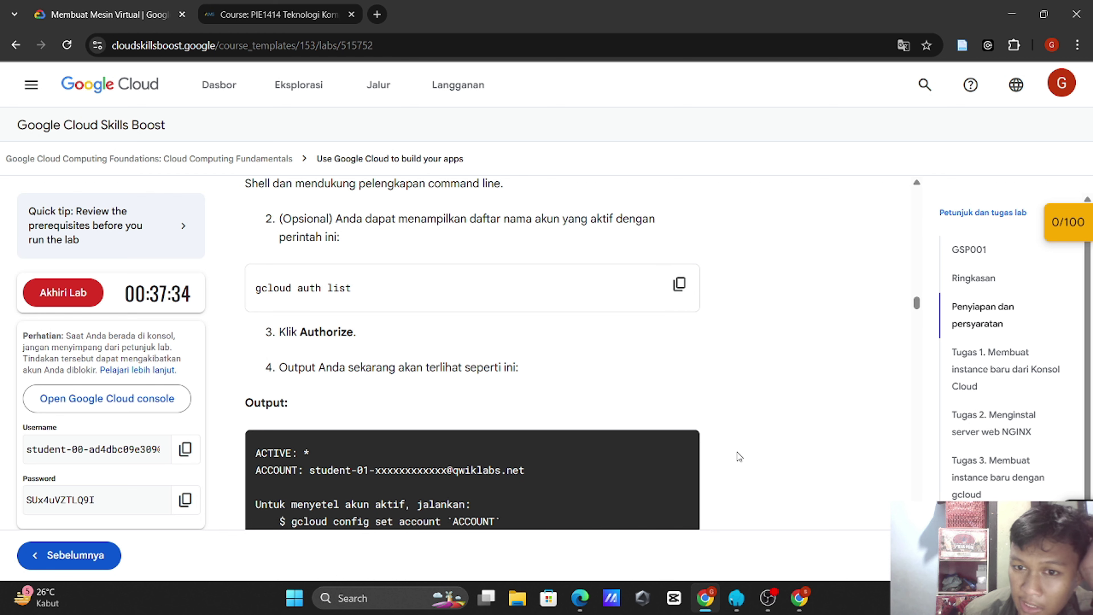
click(799, 598)
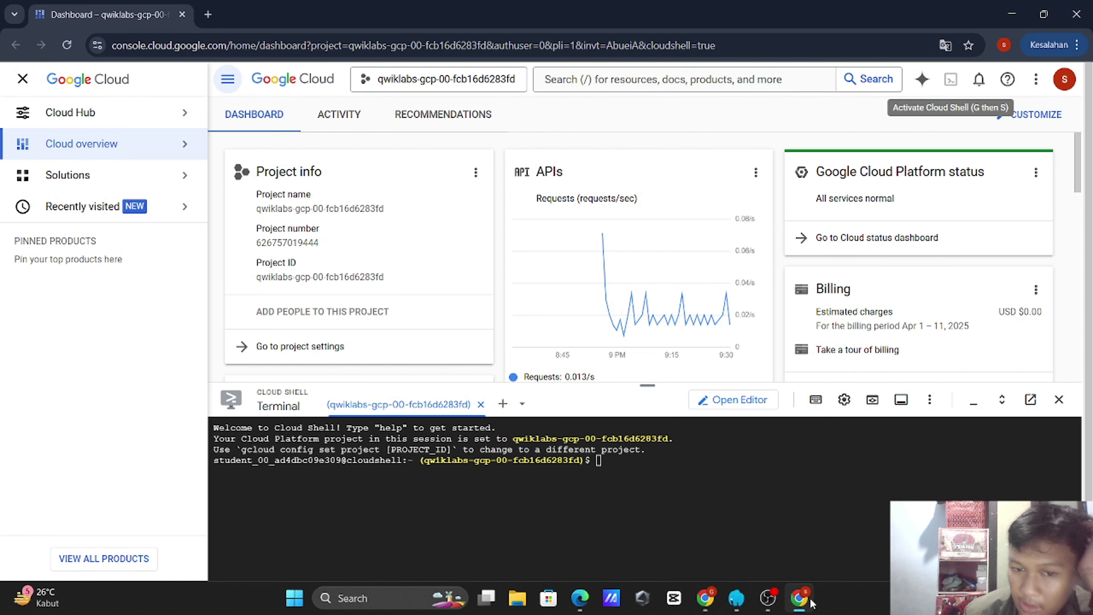
key(ctrl+v)
key(Return)
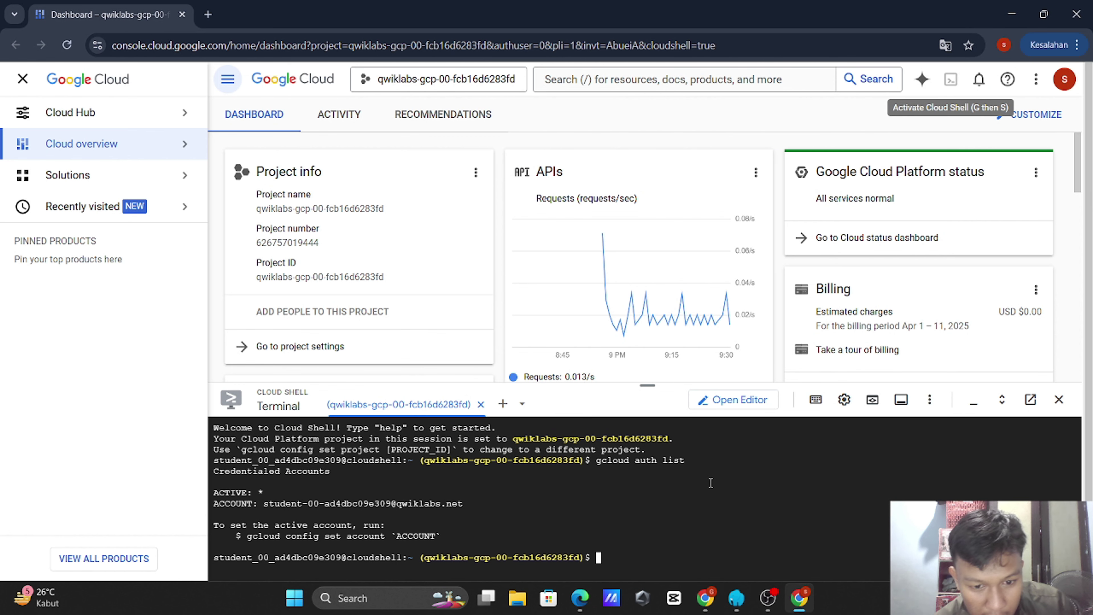
Step: Copy the gcloud config list project command from step 5 of the lab instructions and run it in Cloud Shell
key(alt+Tab)
scroll(449, 431, down, 5)
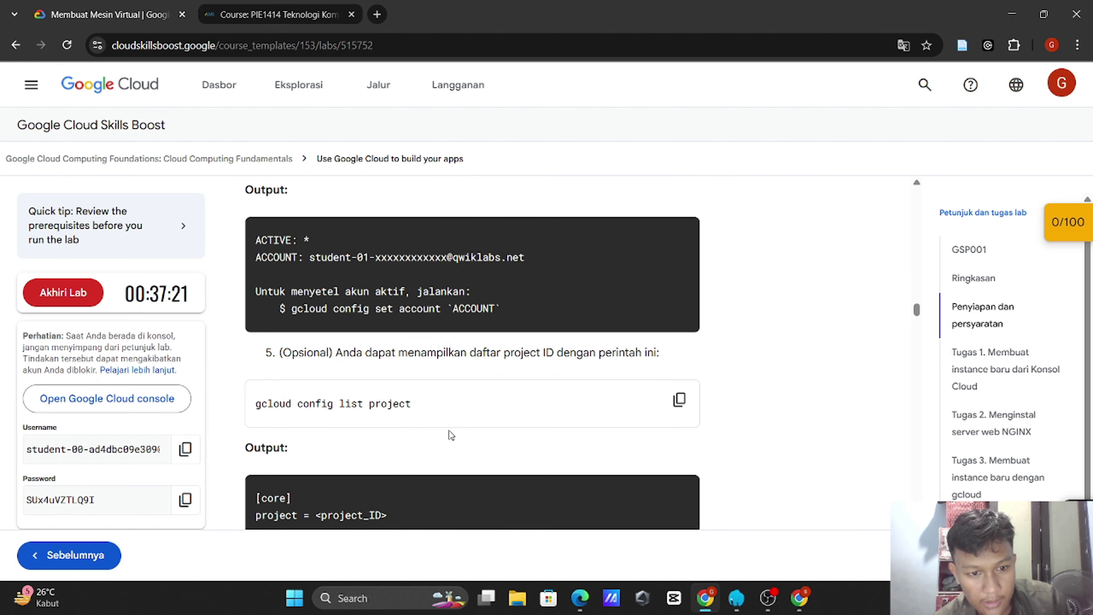
click(681, 344)
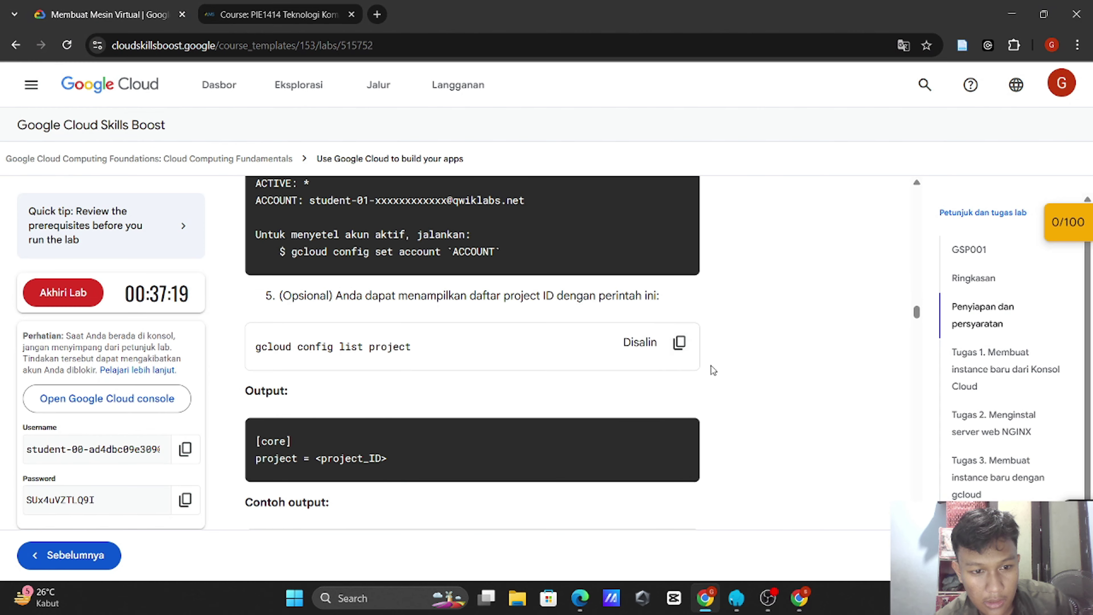
scroll(713, 365, down, 1)
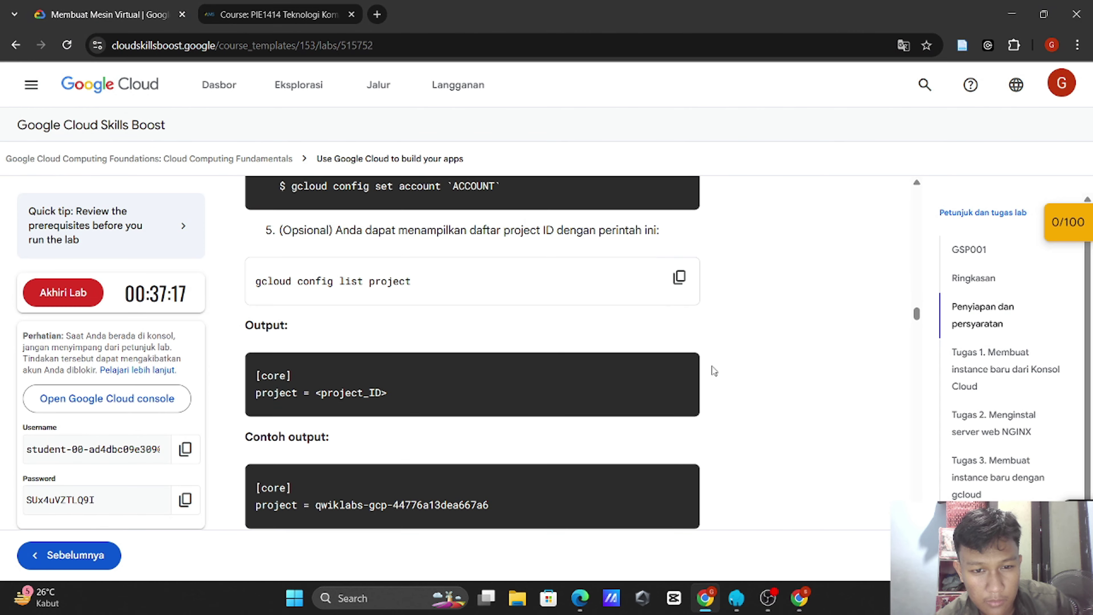
key(alt+Tab)
key(ctrl+v)
key(Return)
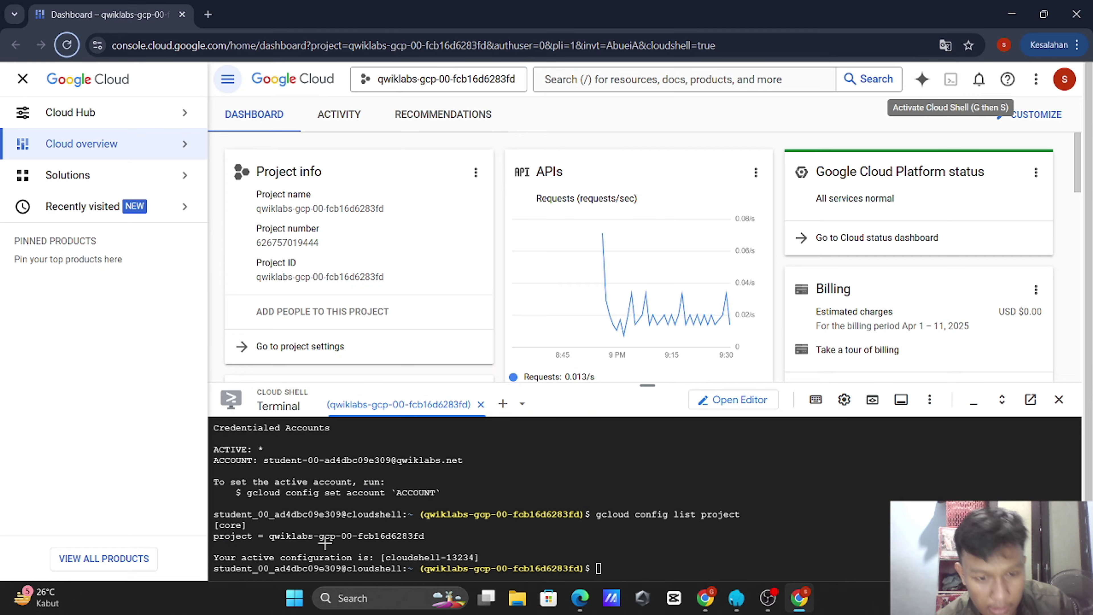
Step: Read the lab's Memahami Region dan Zona section, including its table of regions and zones and the resource placement rules
key(alt+Tab)
scroll(505, 362, down, 5)
scroll(504, 362, down, 2)
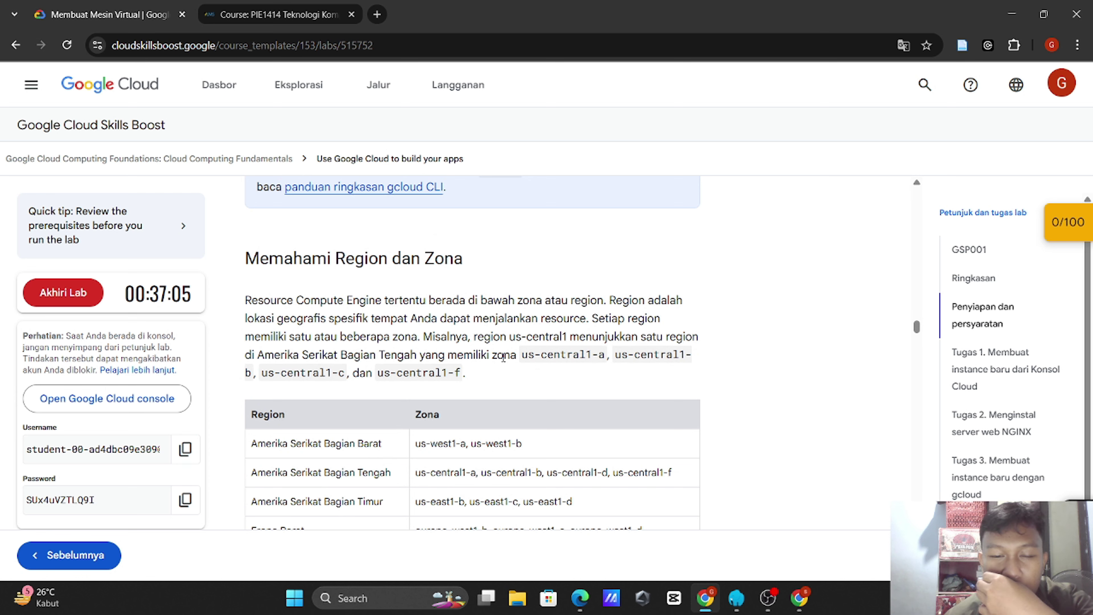
scroll(503, 358, down, 1)
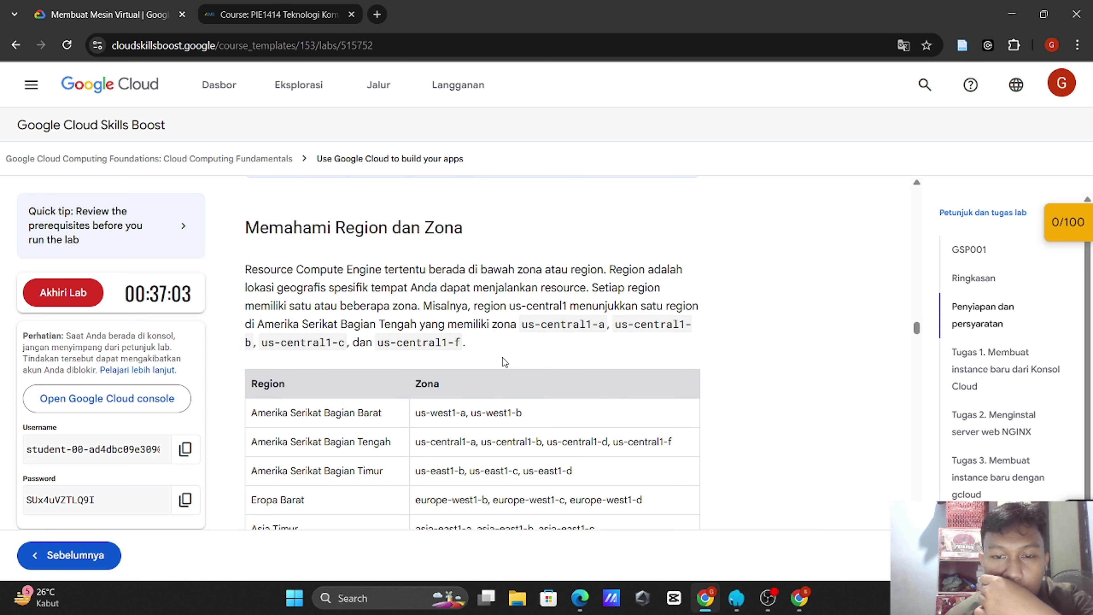
scroll(504, 361, down, 1)
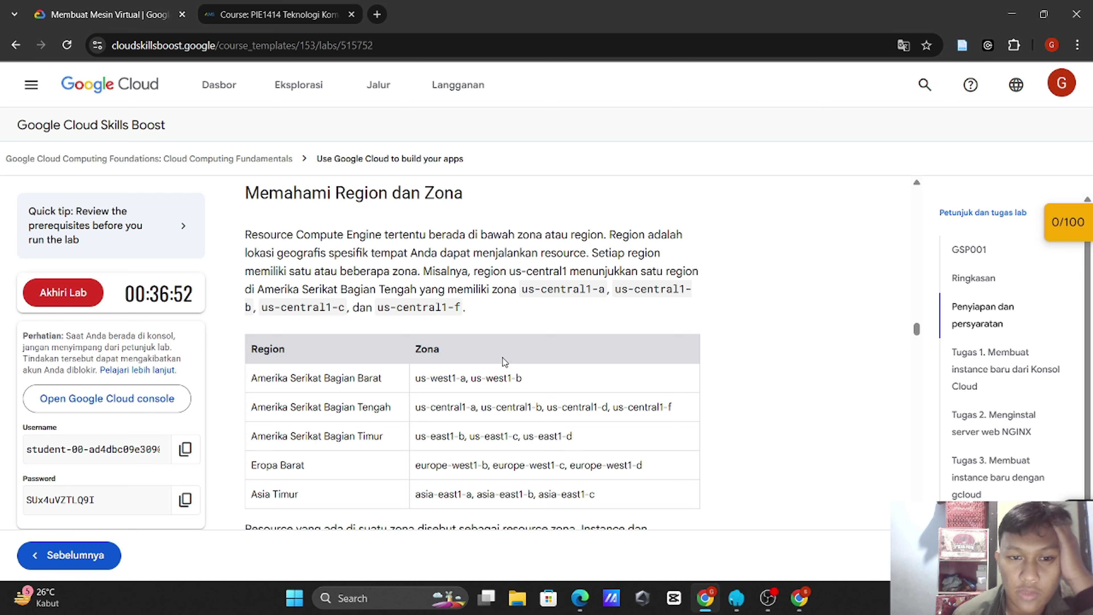
scroll(504, 362, down, 1)
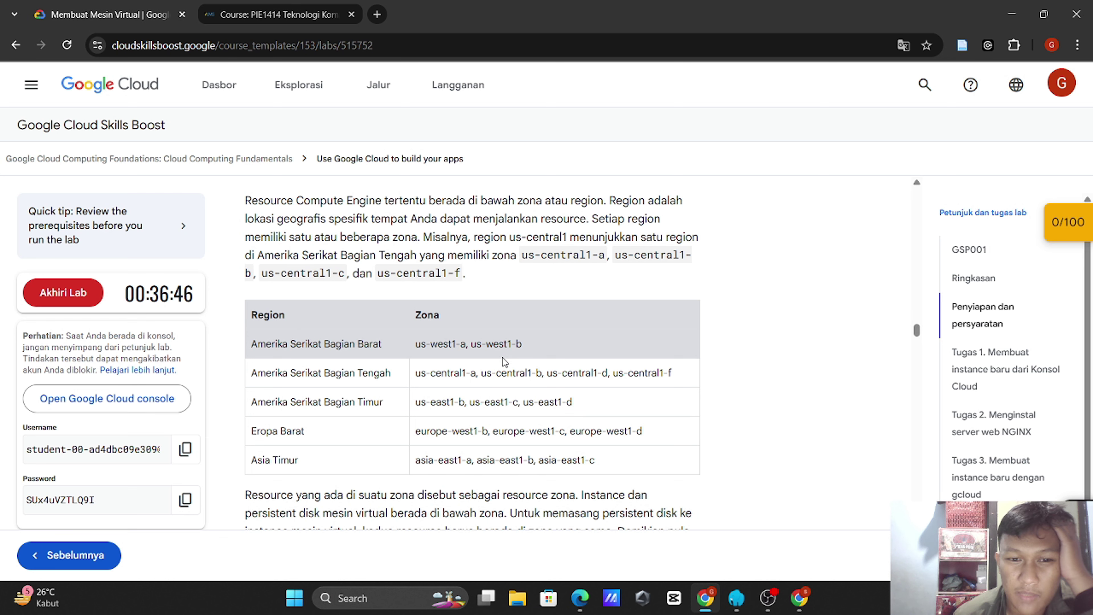
scroll(502, 357, down, 1)
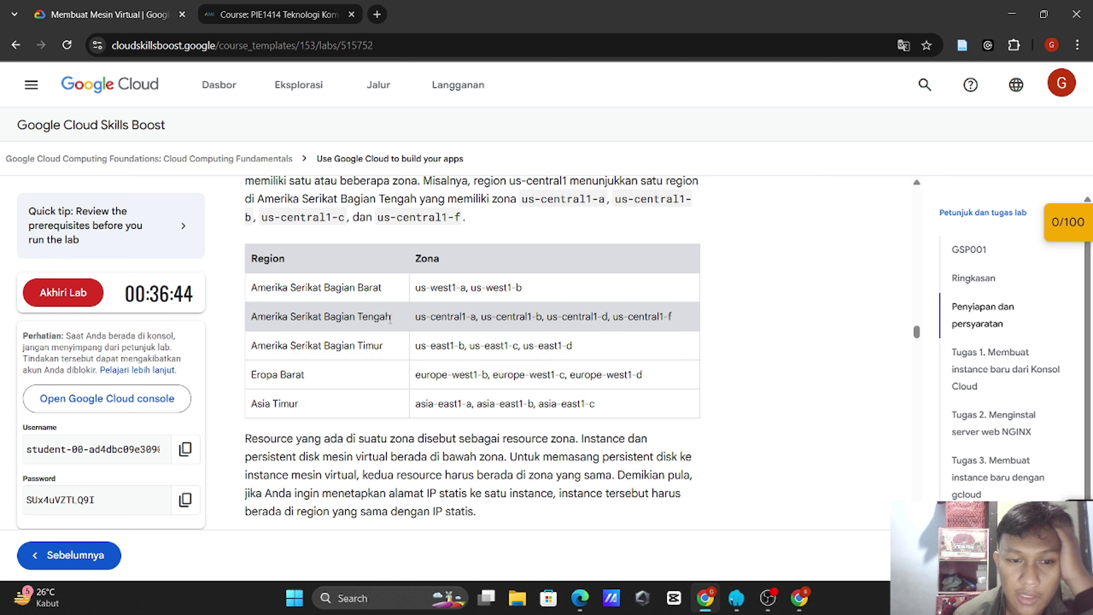
scroll(388, 329, up, 1)
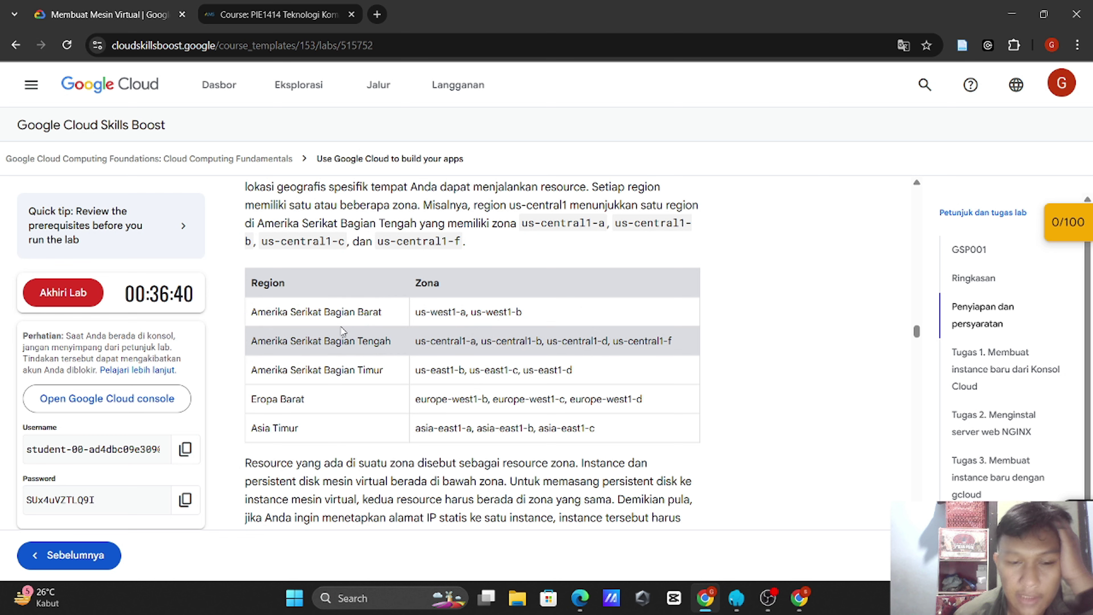
scroll(341, 326, down, 2)
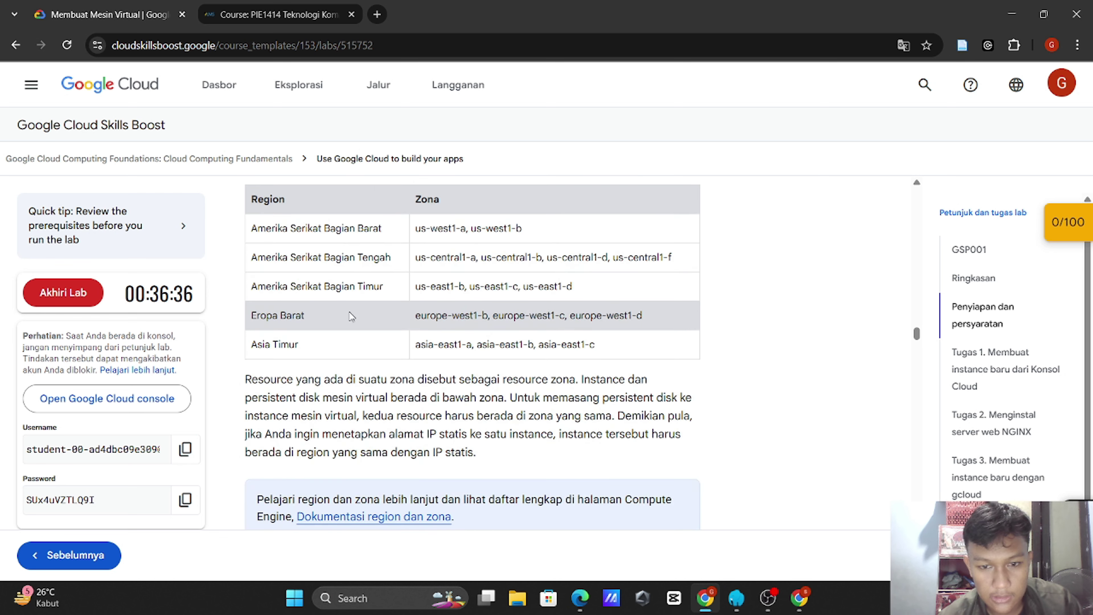
scroll(350, 312, down, 3)
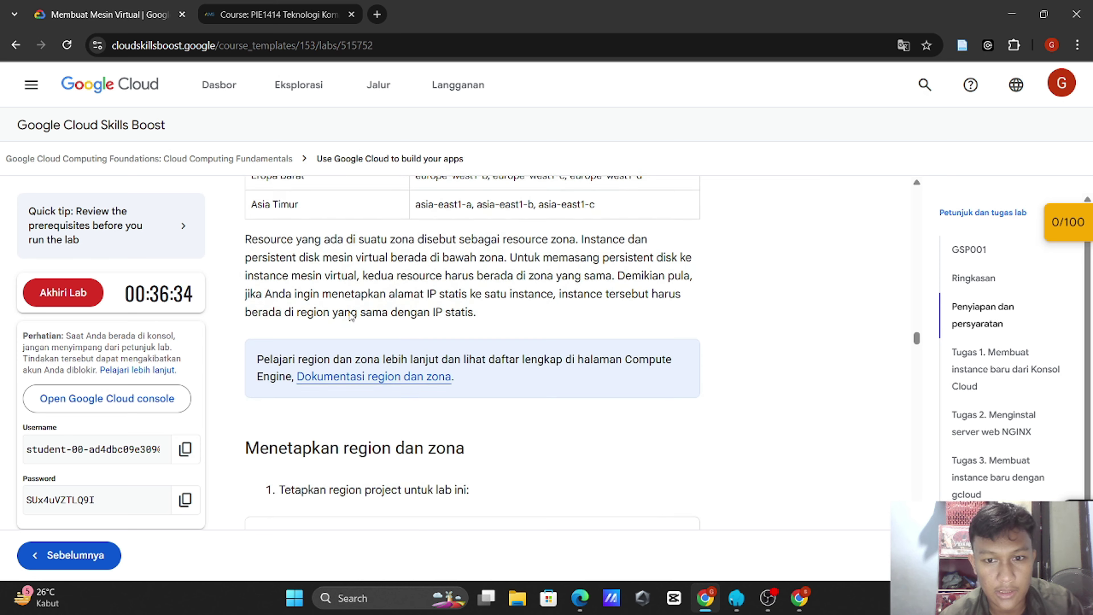
Step: Copy the gcloud config set compute/region us-east1 command from step 1 of Menetapkan region dan zona and run it in Cloud Shell
scroll(443, 251, down, 4)
scroll(443, 251, down, 1)
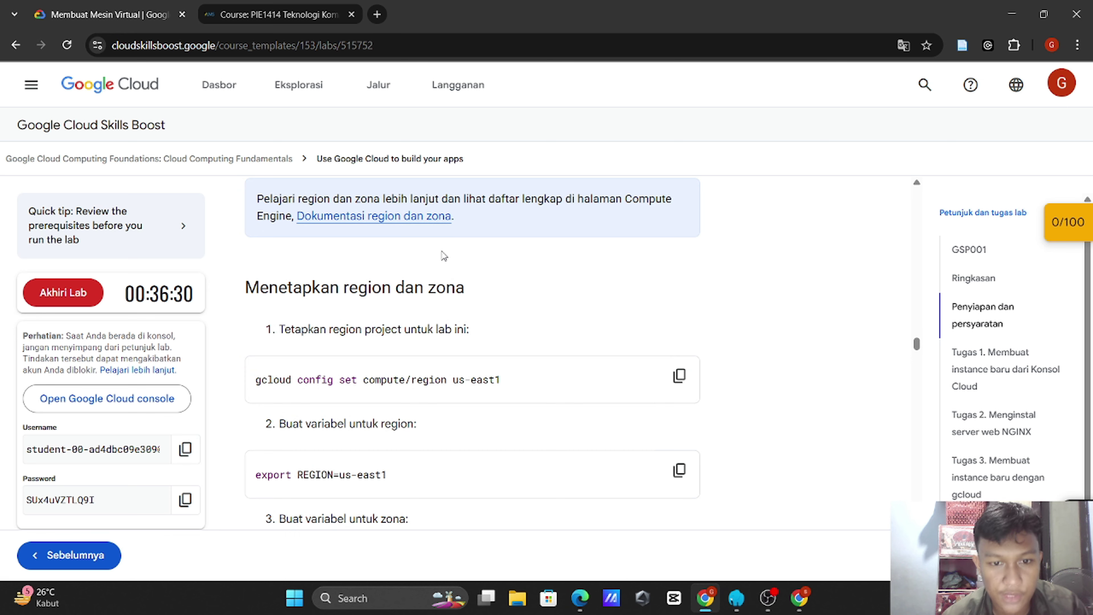
scroll(443, 254, down, 1)
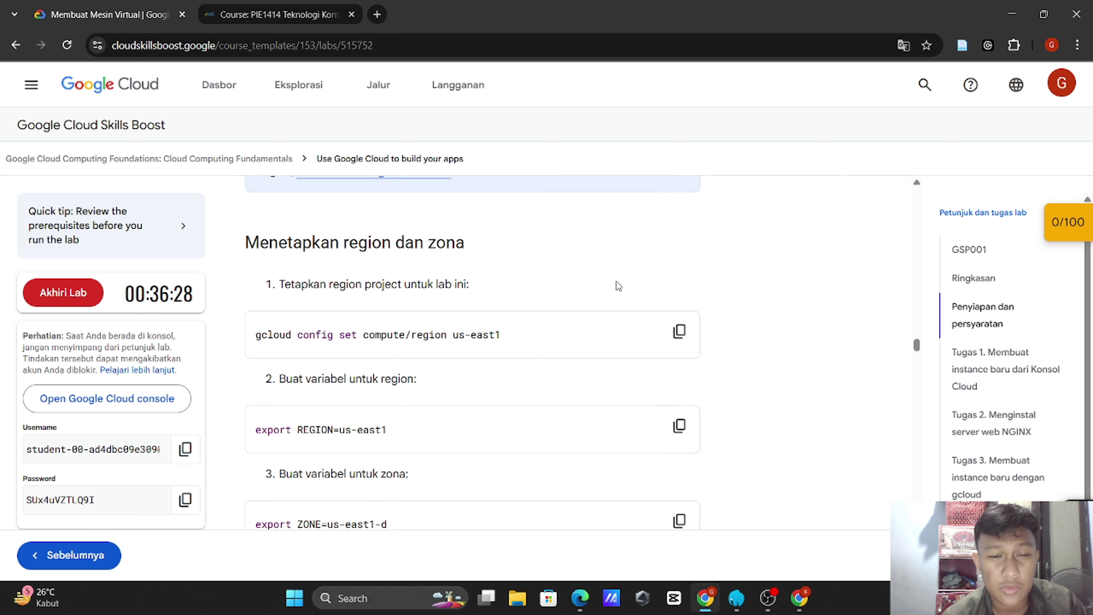
click(675, 338)
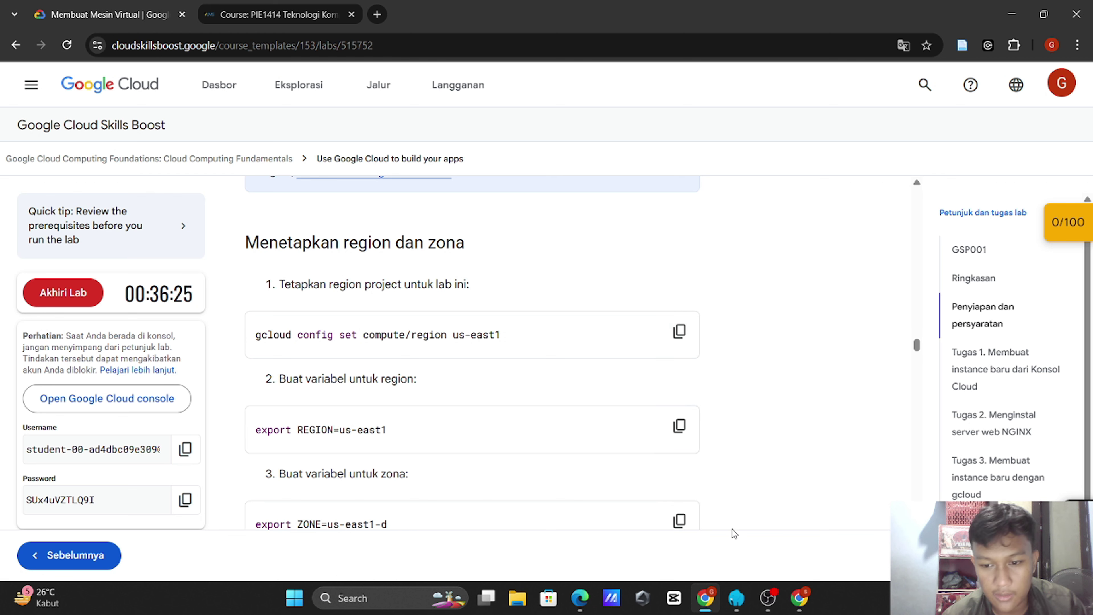
click(798, 600)
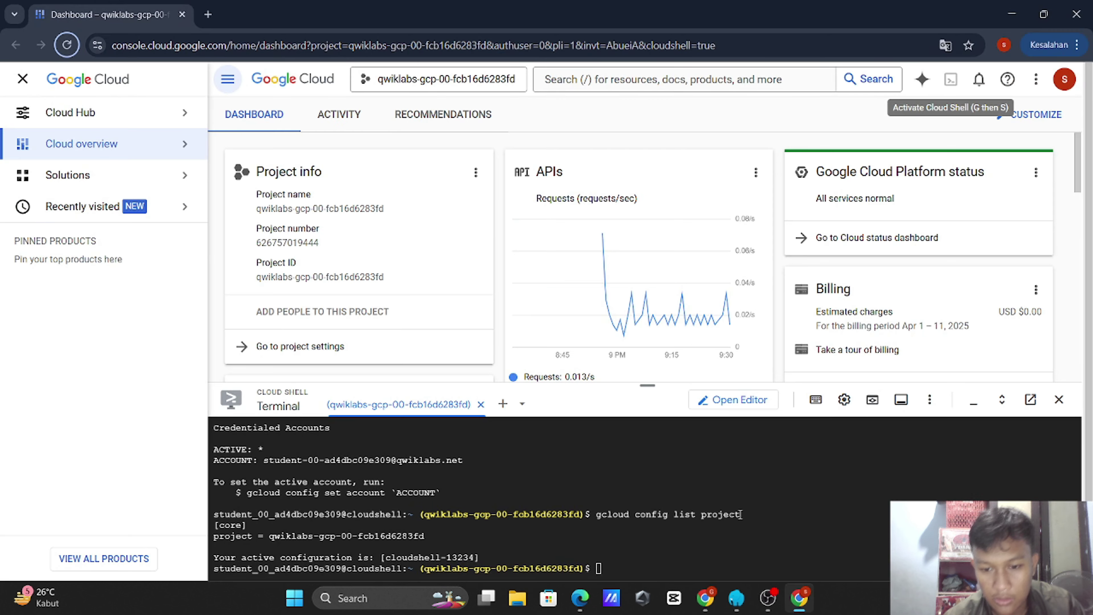
click(632, 547)
key(ctrl+v)
key(Return)
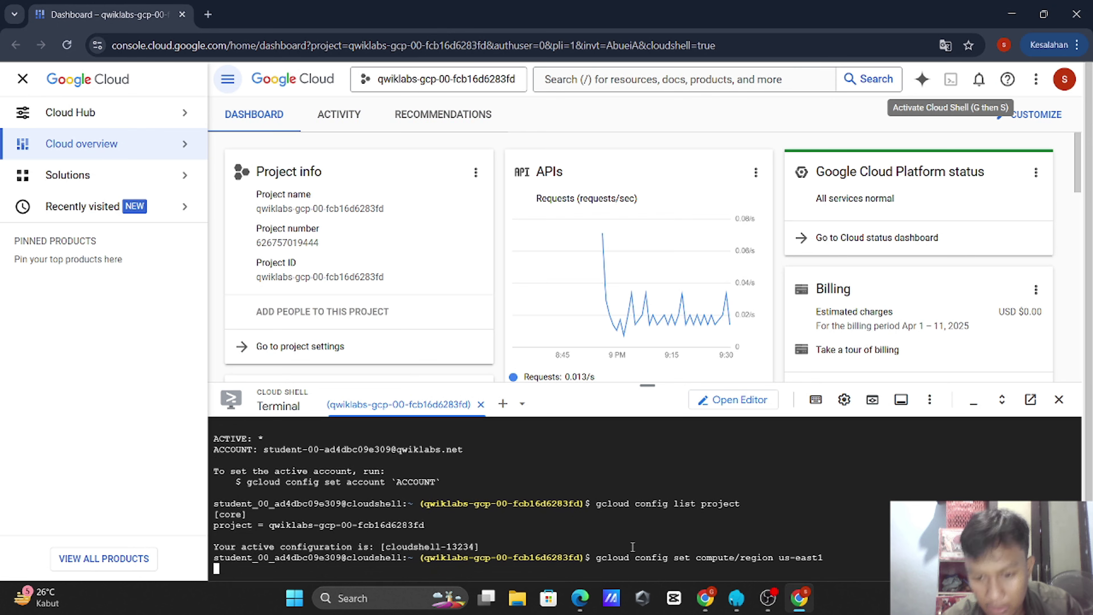
Step: Create the region variable by copying export REGION=us-east1 from step 2 of the lab and running it in Cloud Shell
key(alt+Tab)
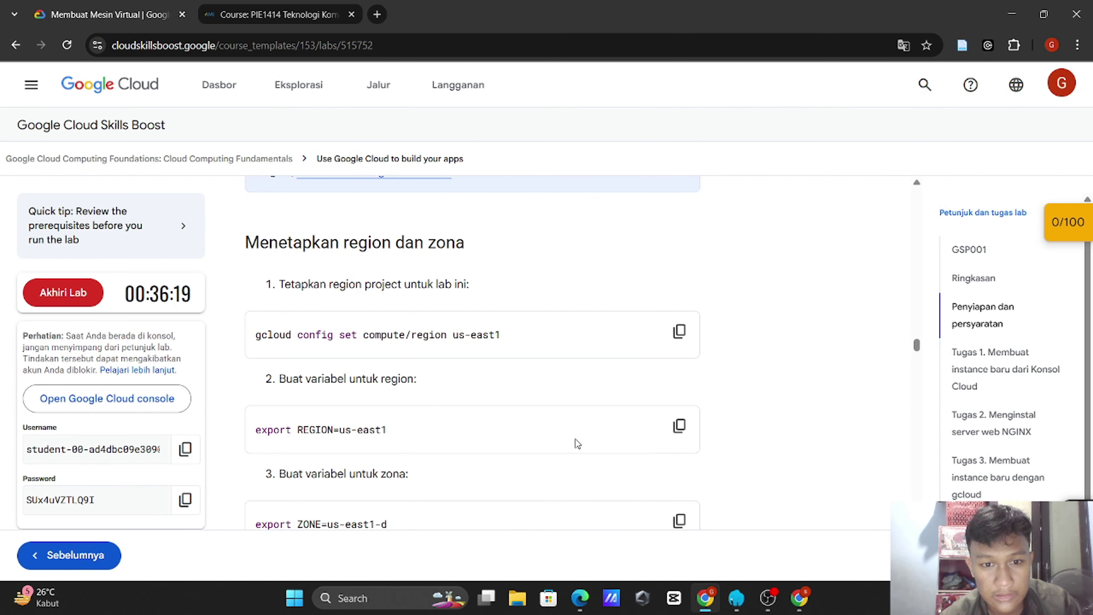
scroll(566, 413, down, 2)
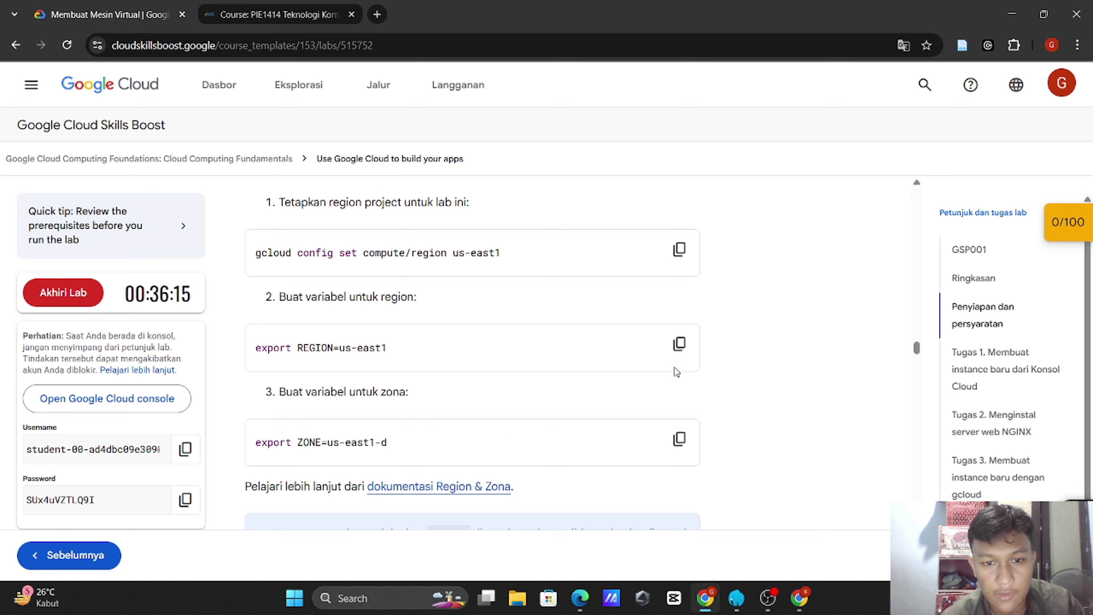
click(681, 354)
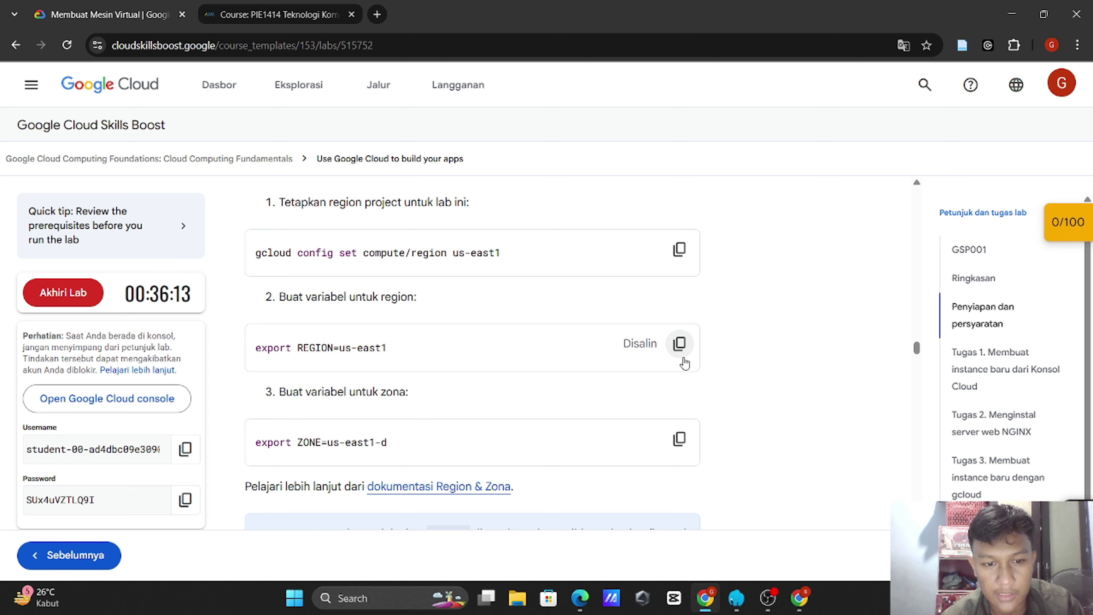
key(alt+Tab)
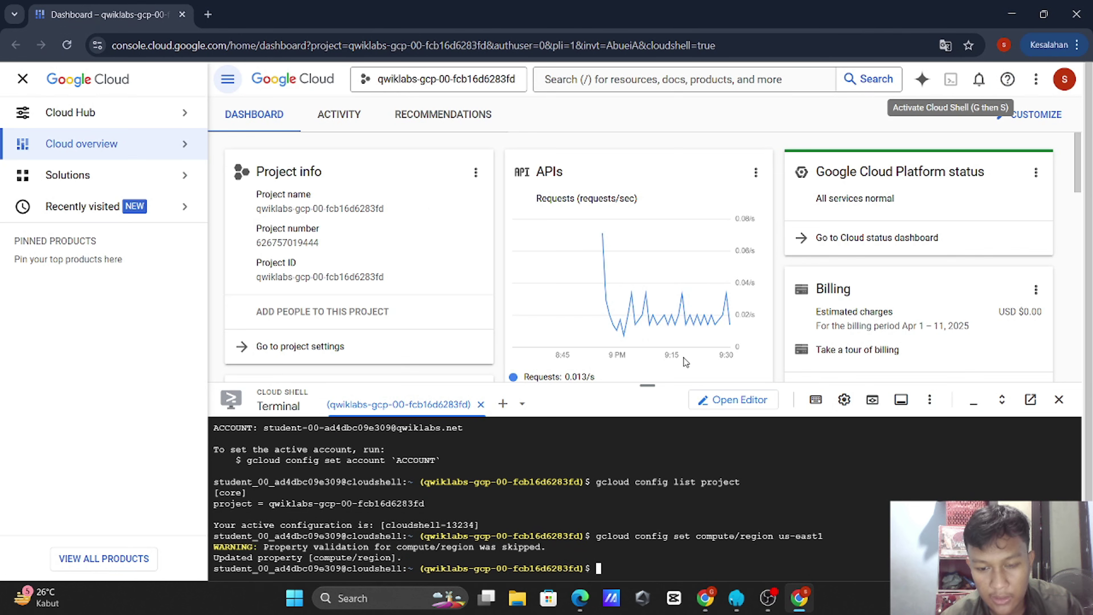
key(ctrl+v)
key(Return)
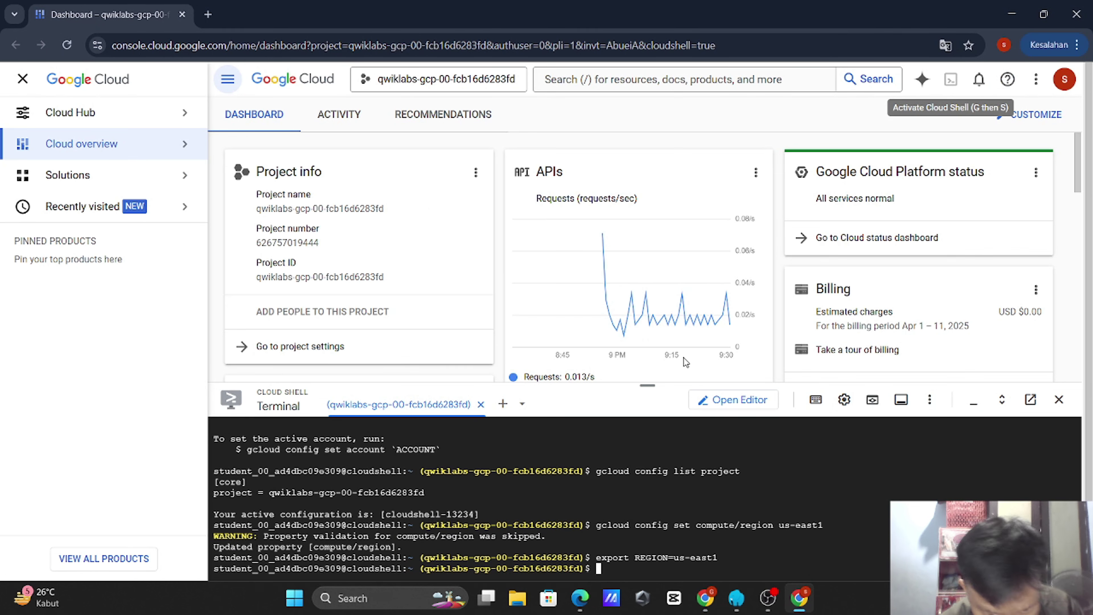
Step: Create the zone variable by copying export ZONE=us-east1-d from step 3 of the lab and running it in Cloud Shell
key(alt+Tab)
scroll(577, 323, down, 2)
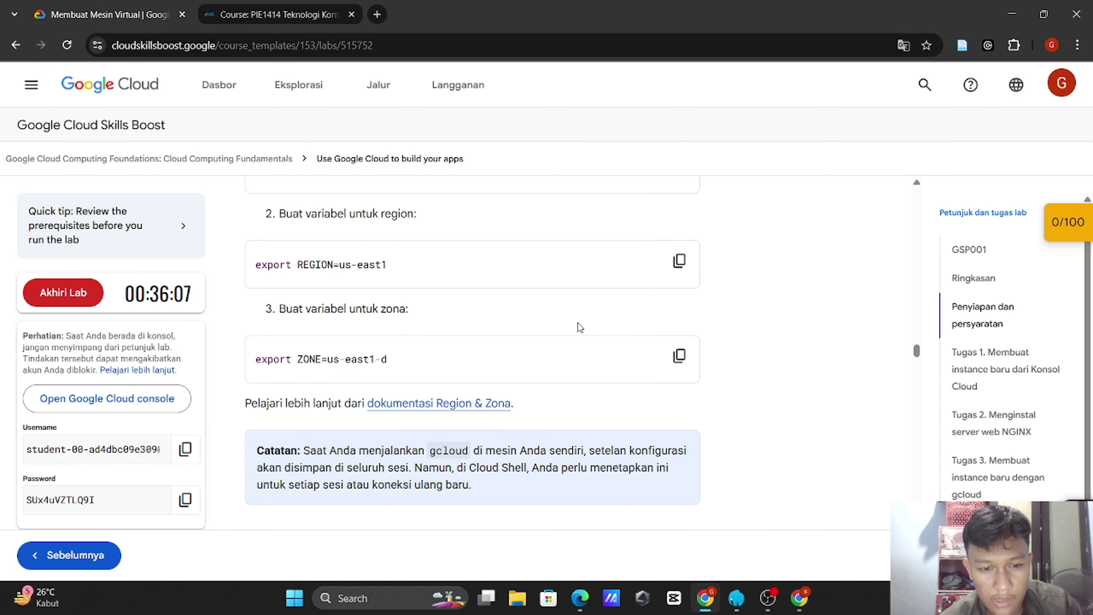
click(684, 366)
key(alt+Tab)
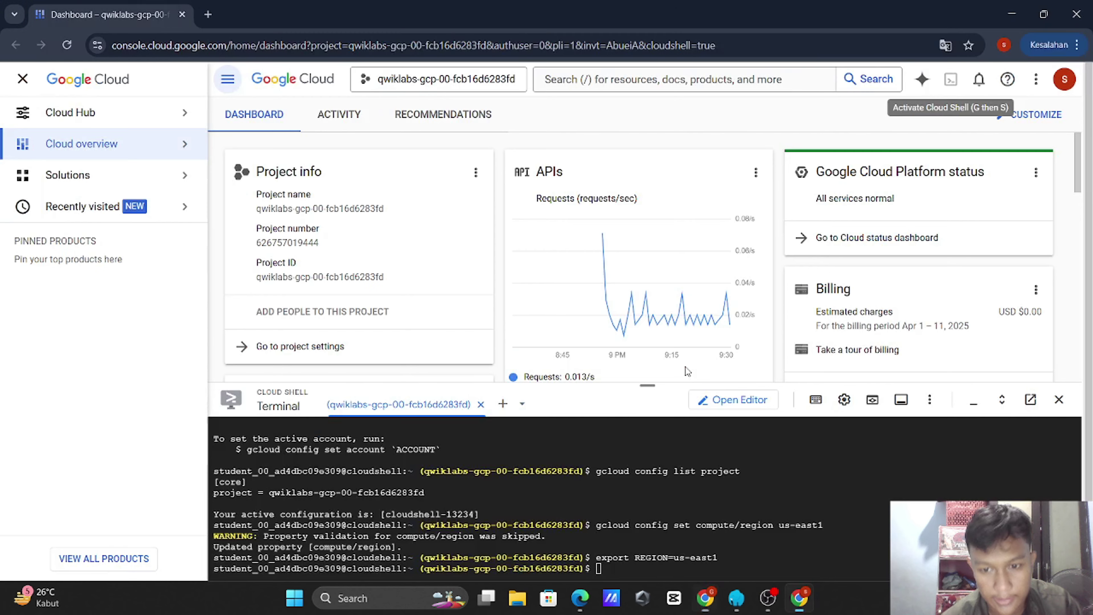
key(ctrl+v)
key(Return)
Step: Read the first instructions of Tugas 1 in the lab on creating an instance from the Cloud Console
key(alt+Tab)
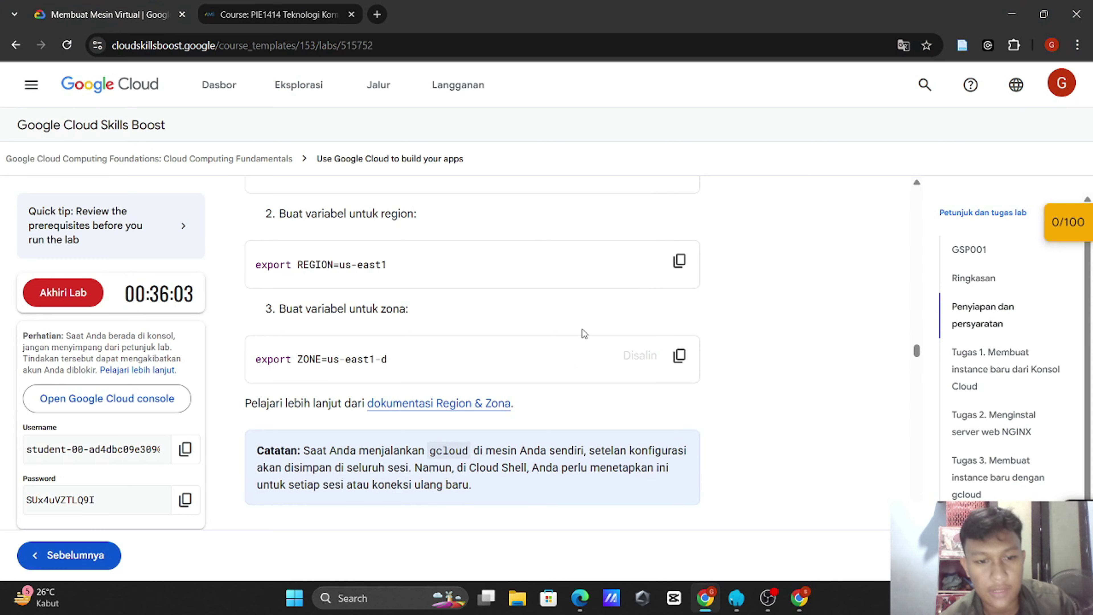
scroll(545, 311, down, 8)
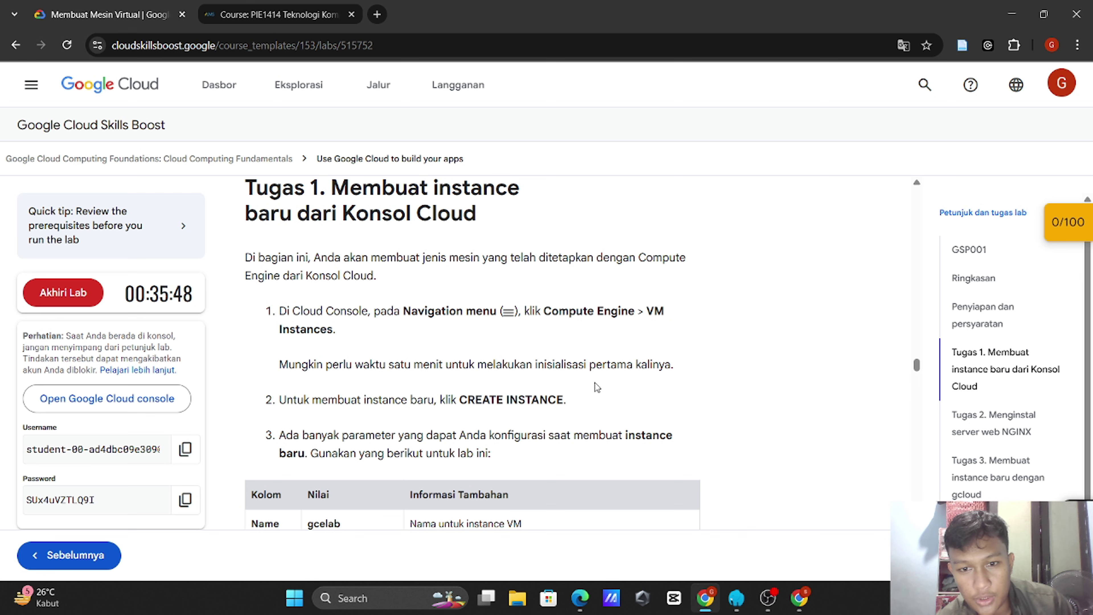
scroll(595, 383, down, 1)
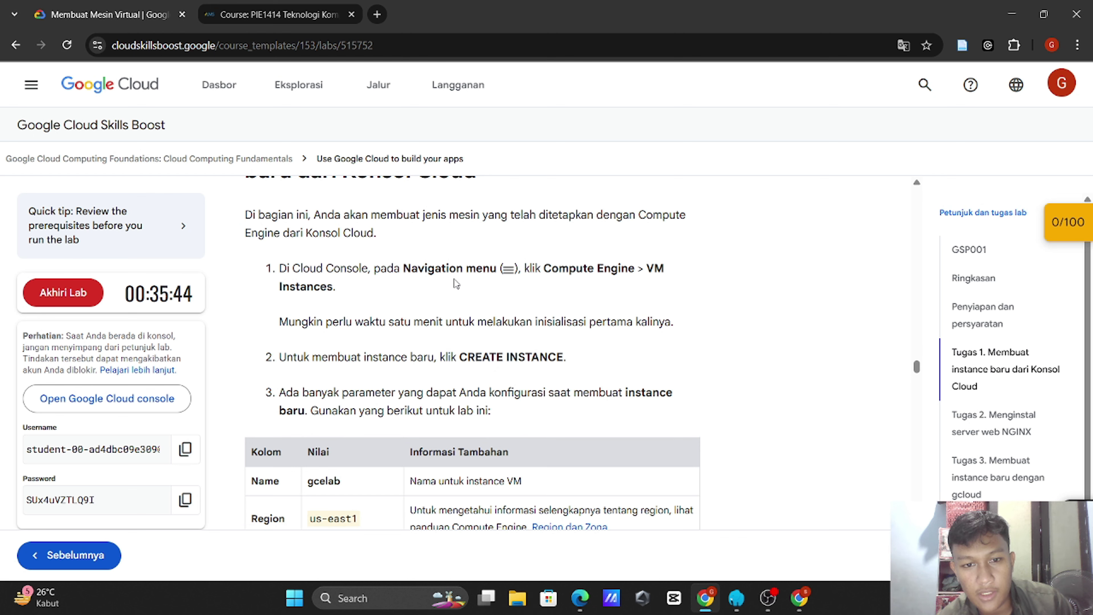
key(alt+Tab)
mouse_move(183, 118)
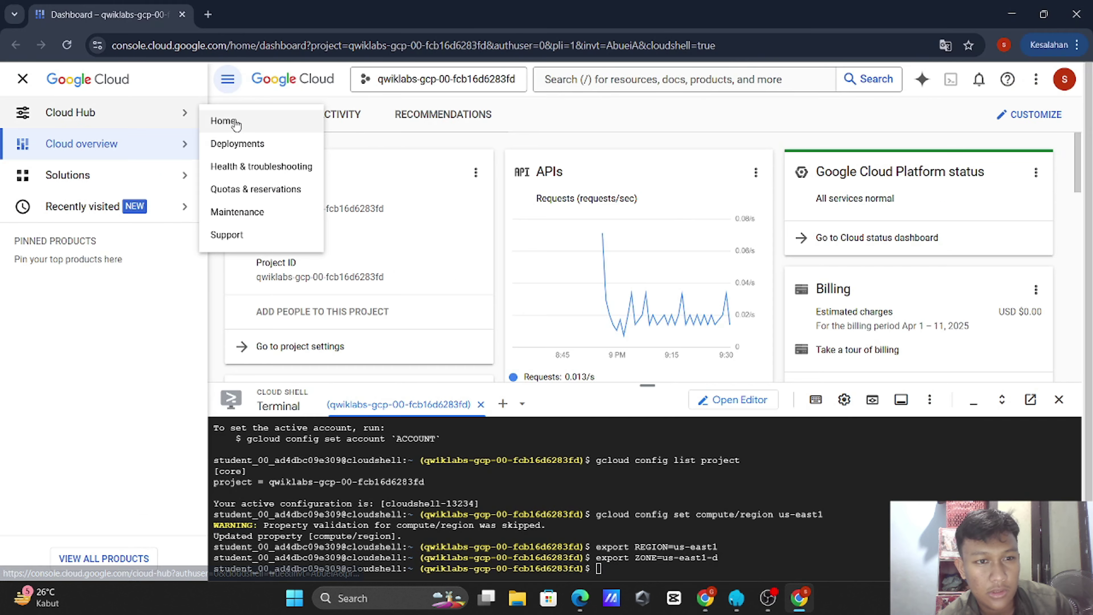
click(228, 80)
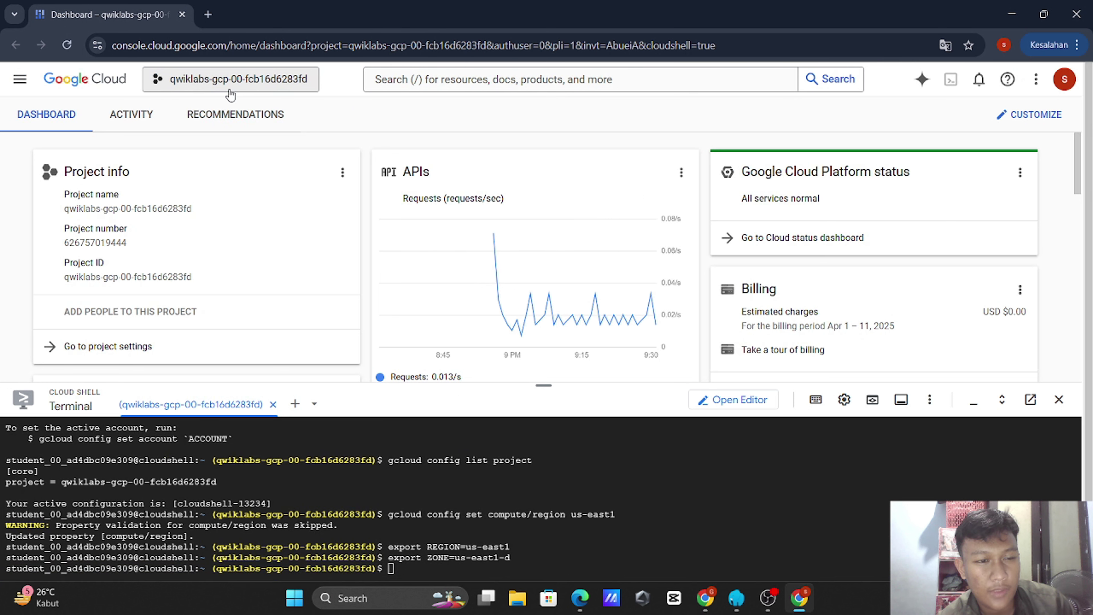
click(19, 79)
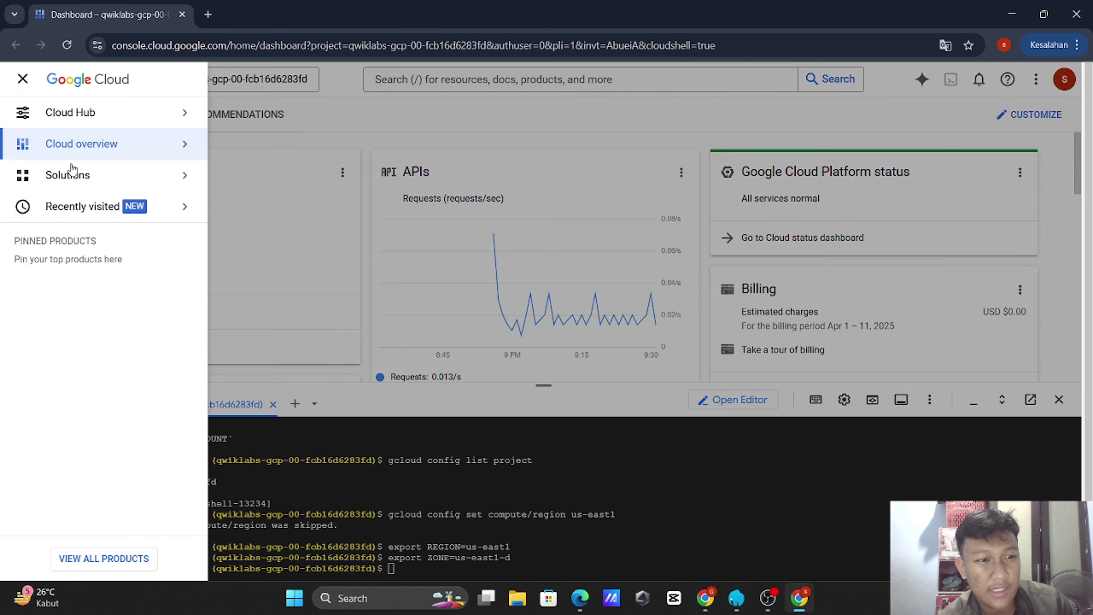
click(82, 148)
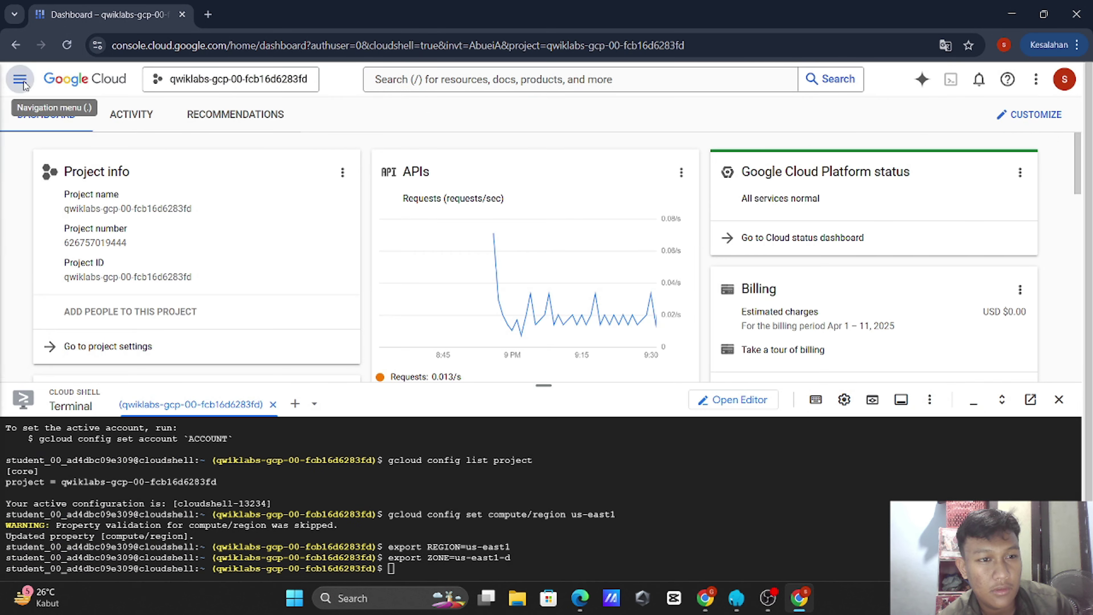
click(22, 82)
click(44, 117)
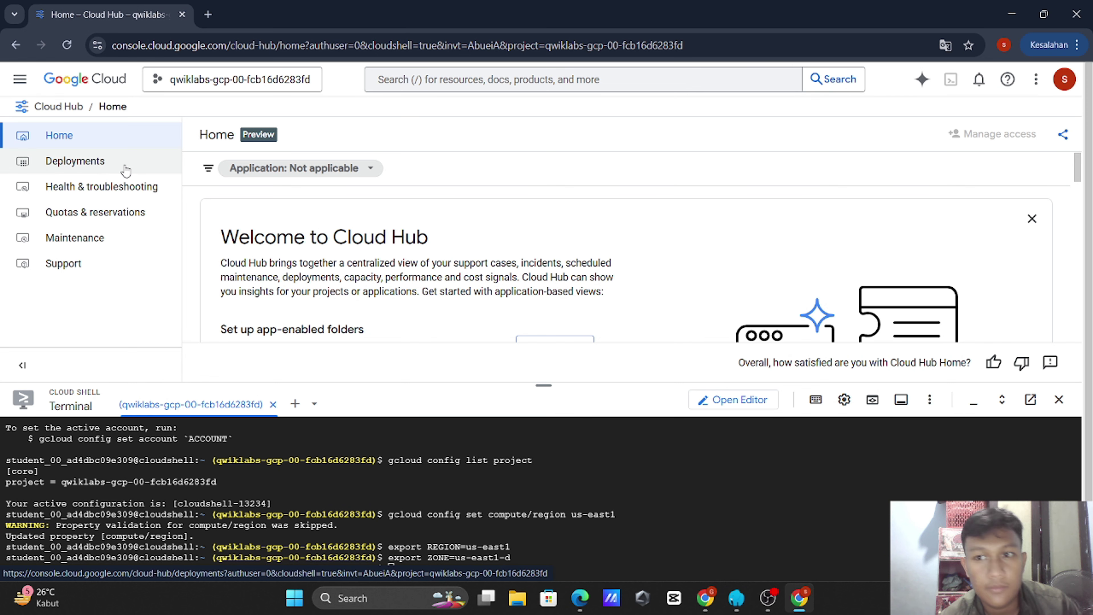
Step: Copy the name Compute Engine from the lab instructions, search the console for it, and open its VM instances page
click(454, 76)
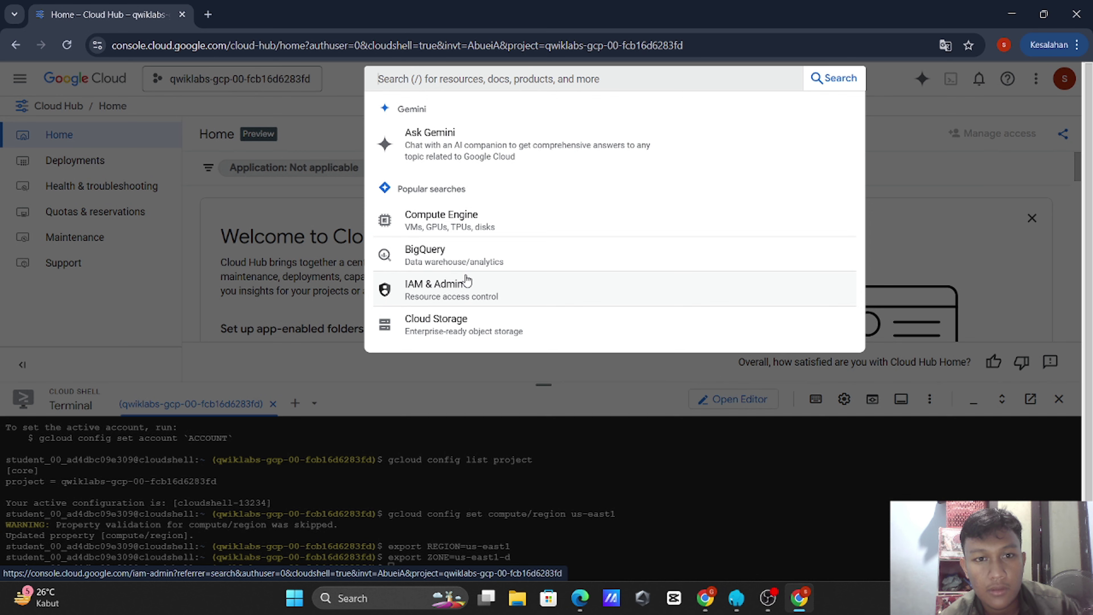
key(alt+Tab)
scroll(462, 311, down, 1)
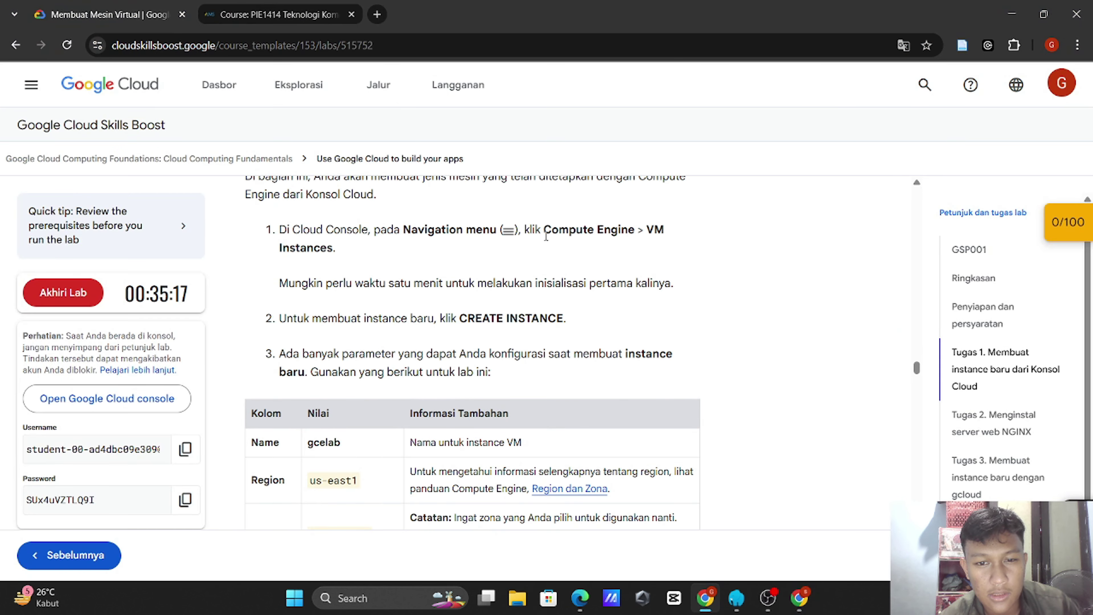
drag(543, 229, 673, 236)
click(587, 209)
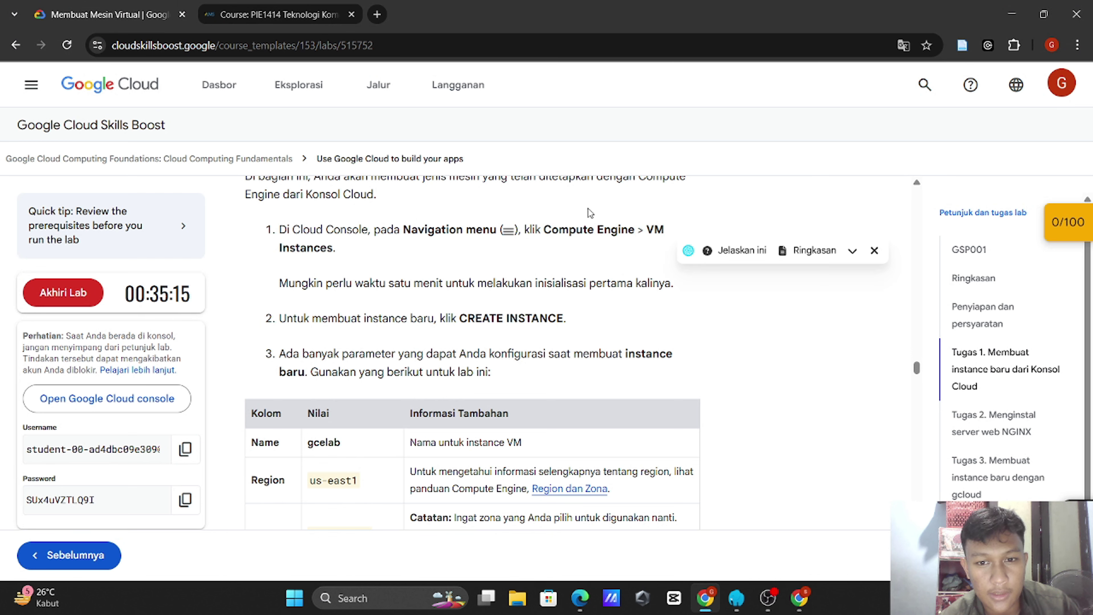
drag(544, 229, 634, 228)
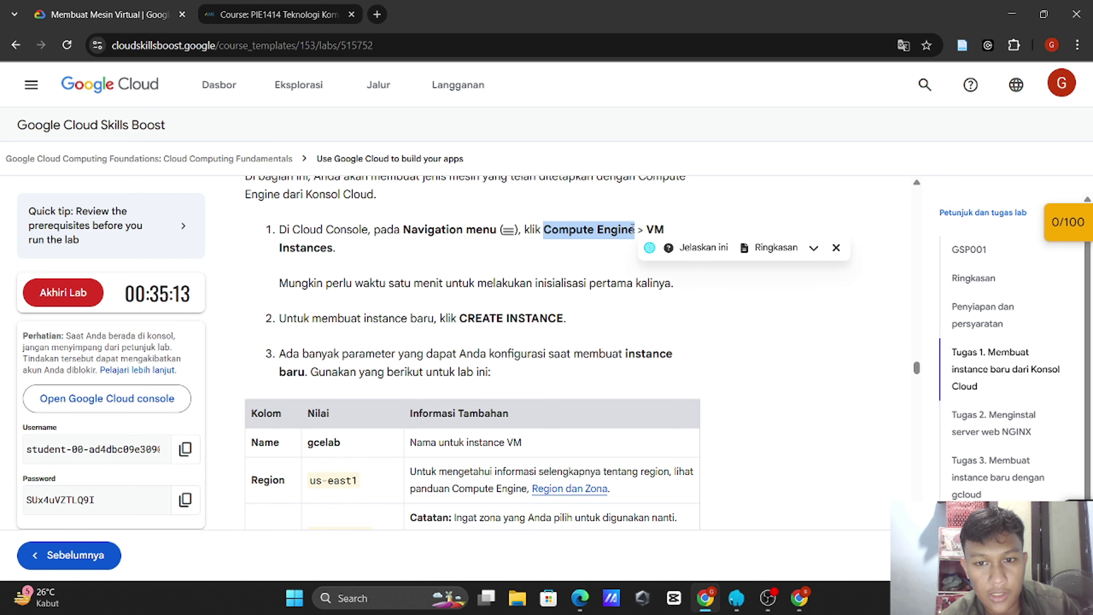
key(ctrl+c)
key(alt+Tab)
key(ctrl+v)
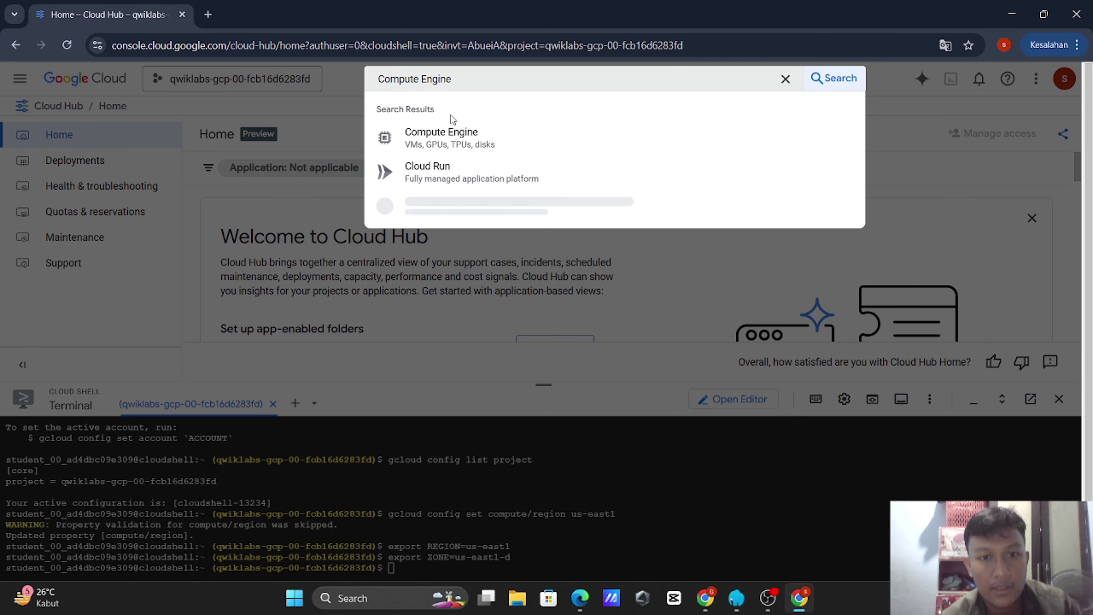
click(453, 137)
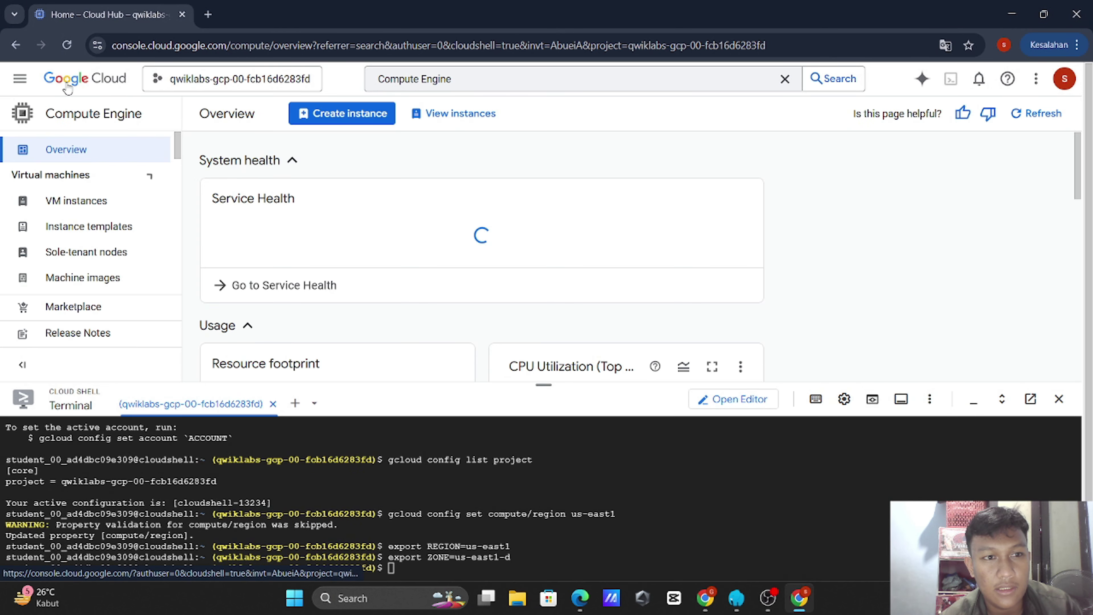
click(94, 201)
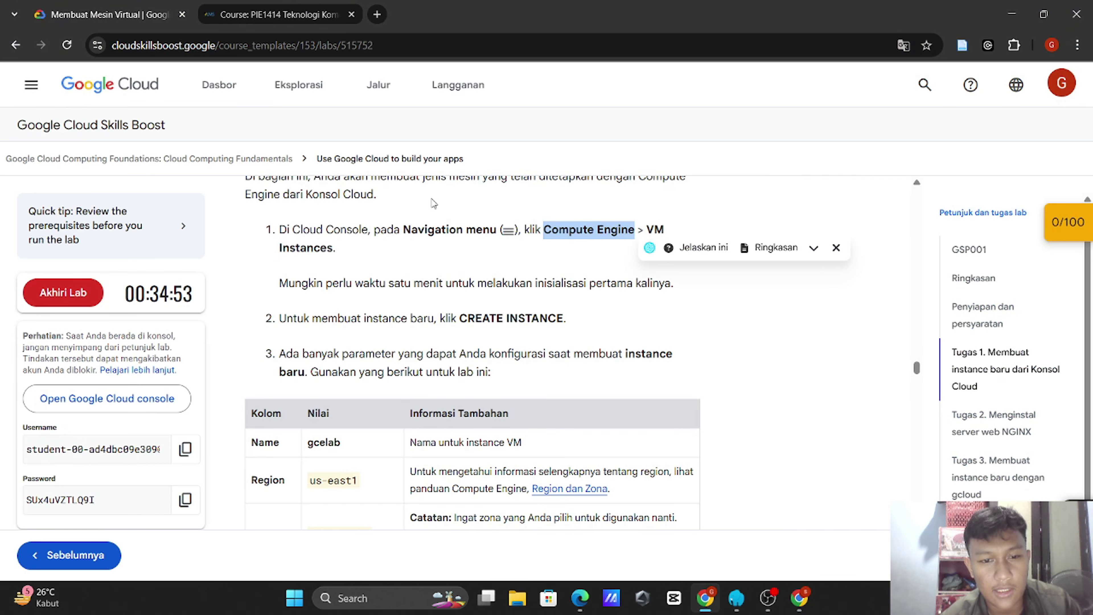
Step: Start creating a new VM instance from the VM instances page and finish the two introductory tips
scroll(667, 353, down, 1)
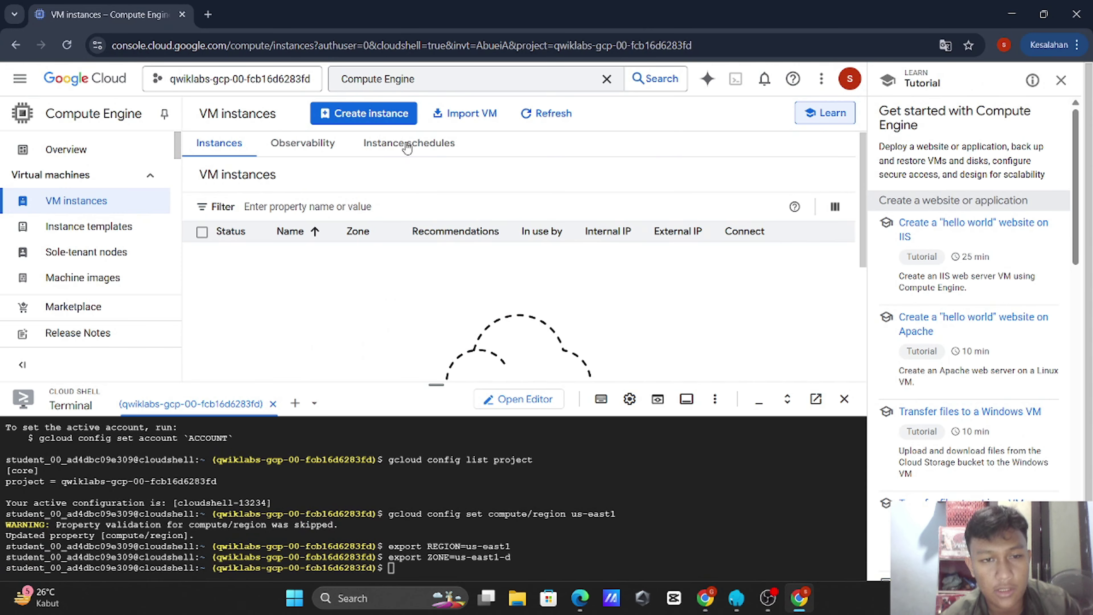
click(389, 122)
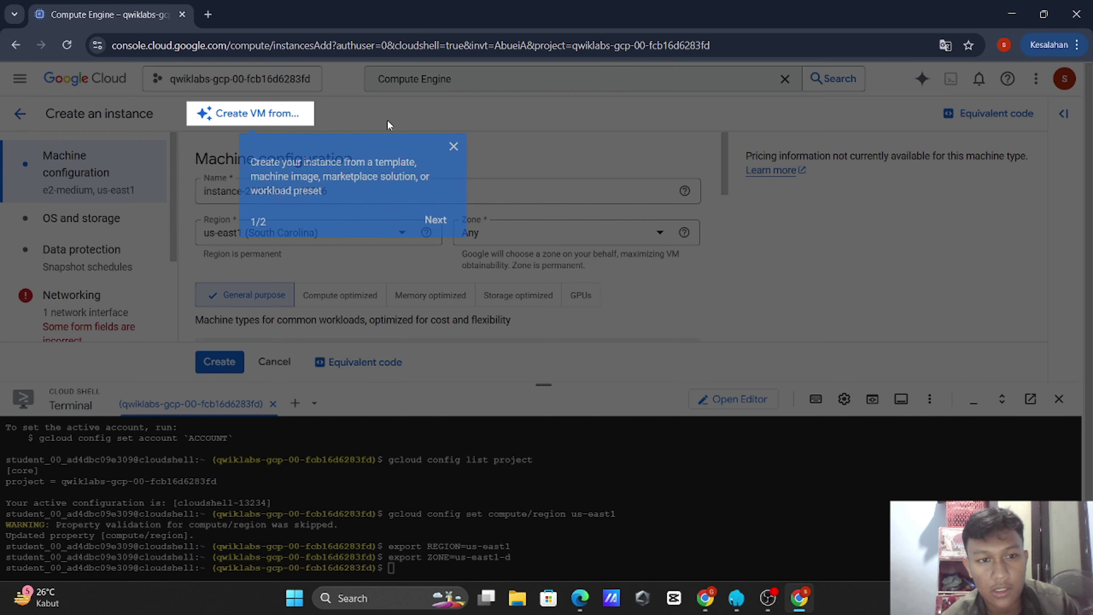
click(439, 217)
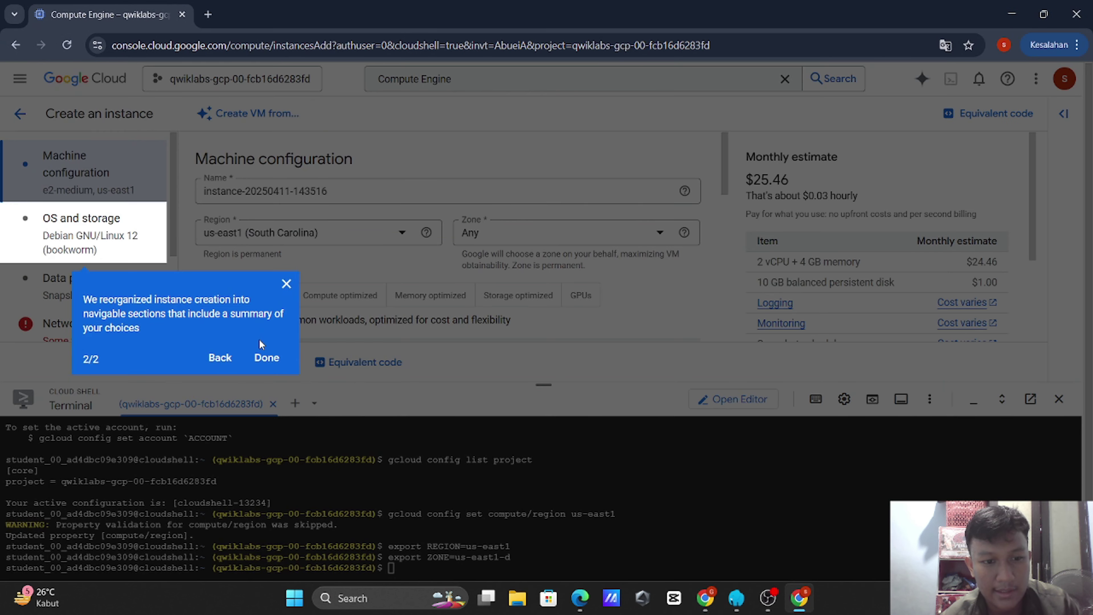
click(264, 360)
Step: Copy gcelab from the lab's parameter table and set it as the name of the new instance
key(alt+Tab)
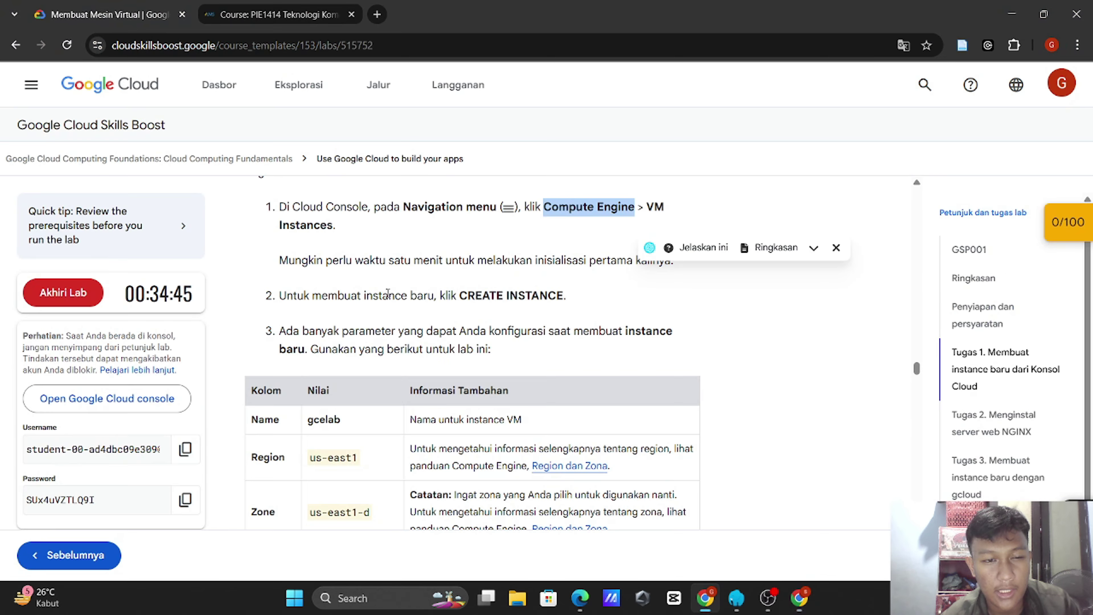
scroll(466, 304, down, 2)
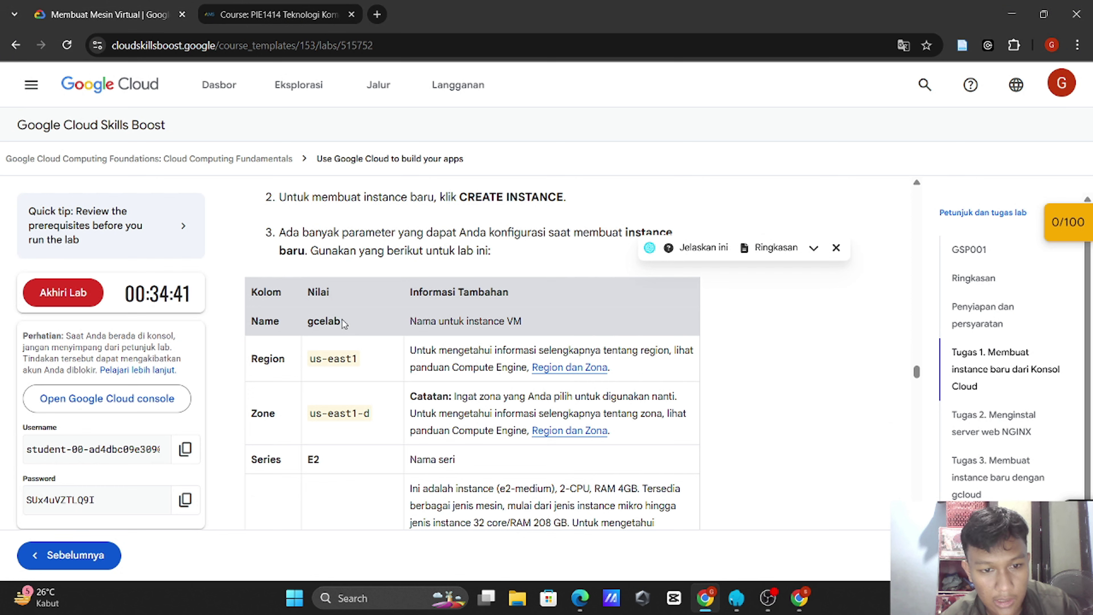
drag(344, 322, 309, 326)
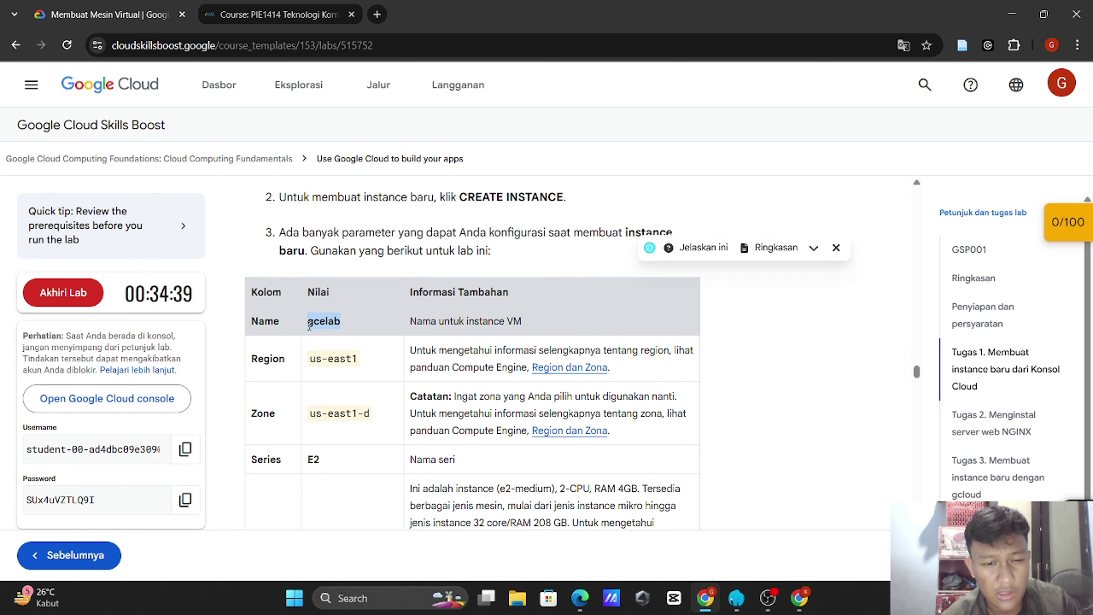
key(alt+Tab)
click(312, 191)
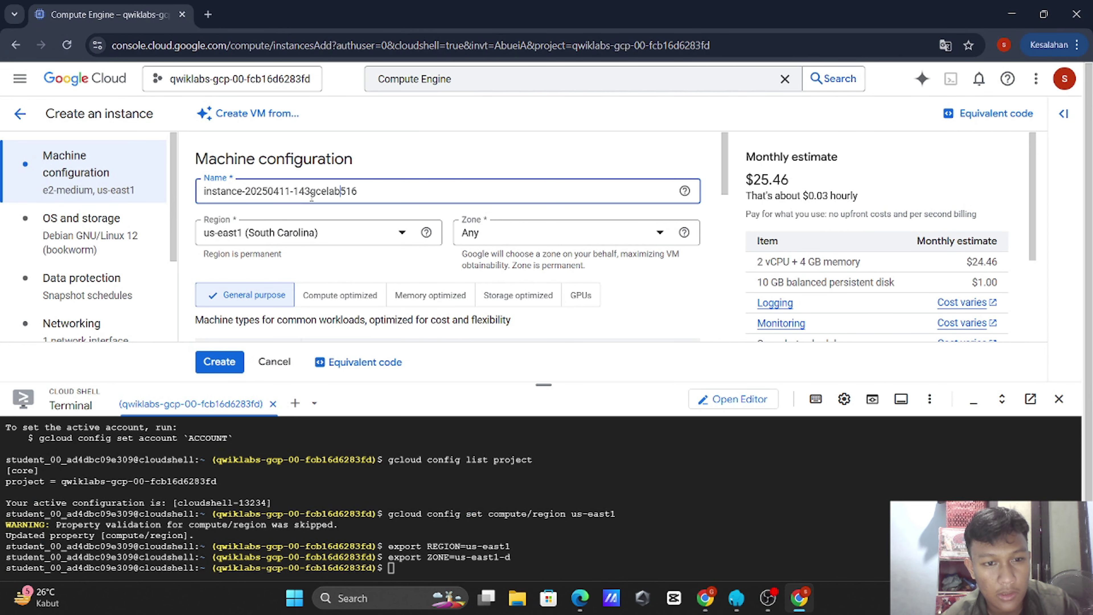
key(ctrl+a)
key(ctrl+v)
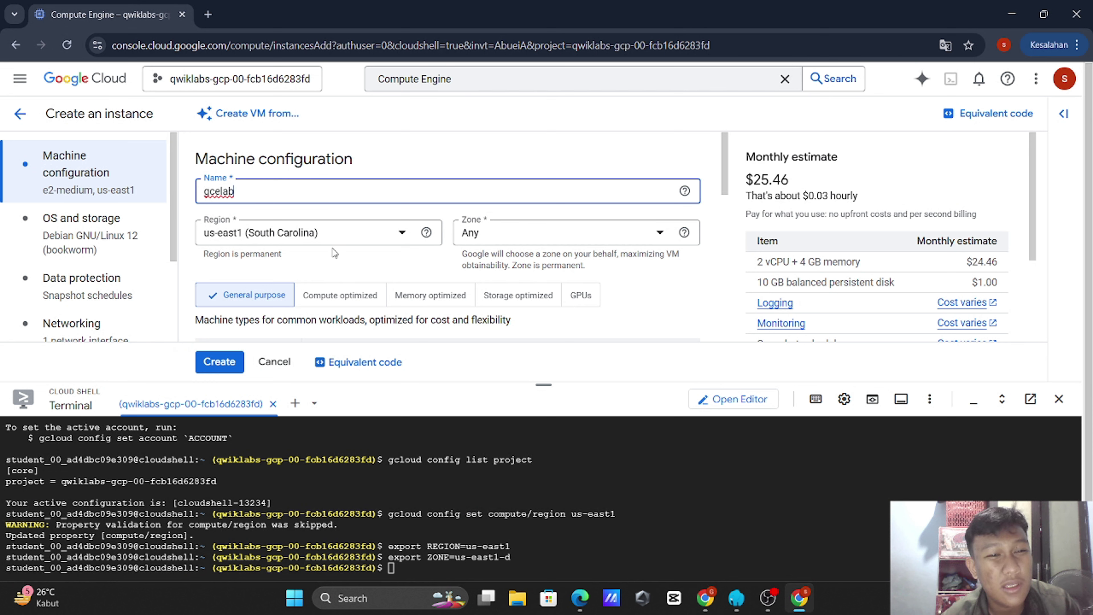
Step: Set the instance's region to us-east1 (South Carolina) and its zone to us-east1-d, as the lab table specifies
click(334, 238)
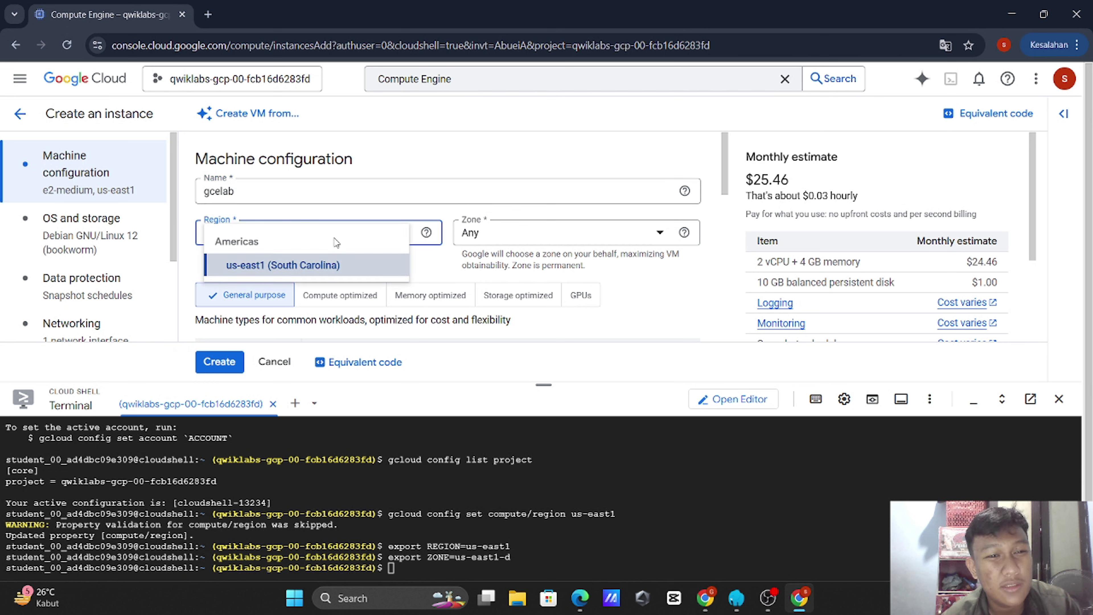
click(315, 272)
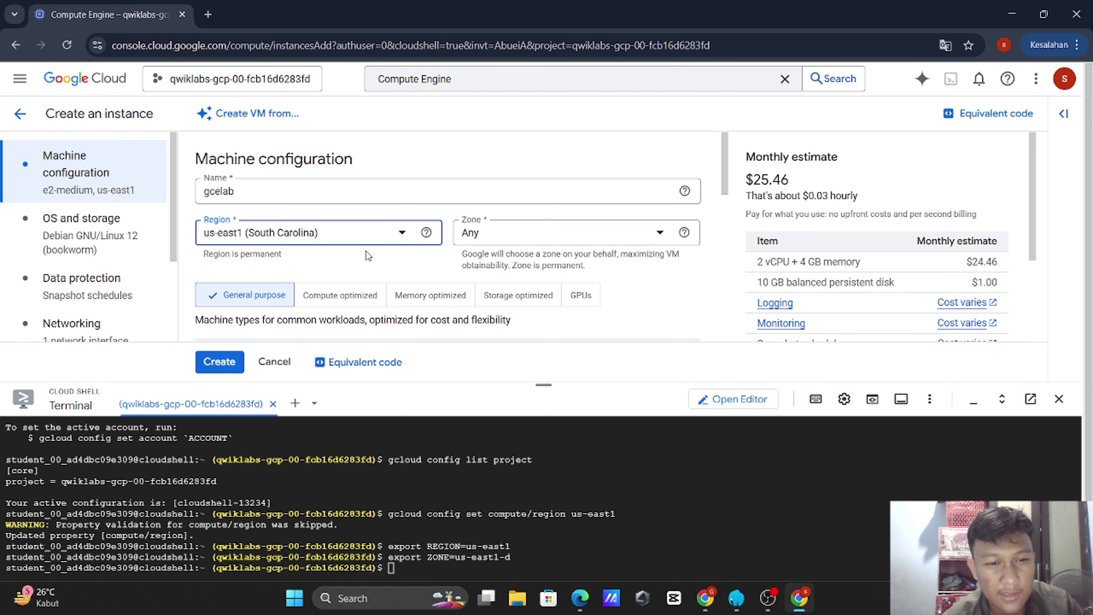
scroll(367, 256, down, 1)
key(alt+Tab)
key(alt+Tab)
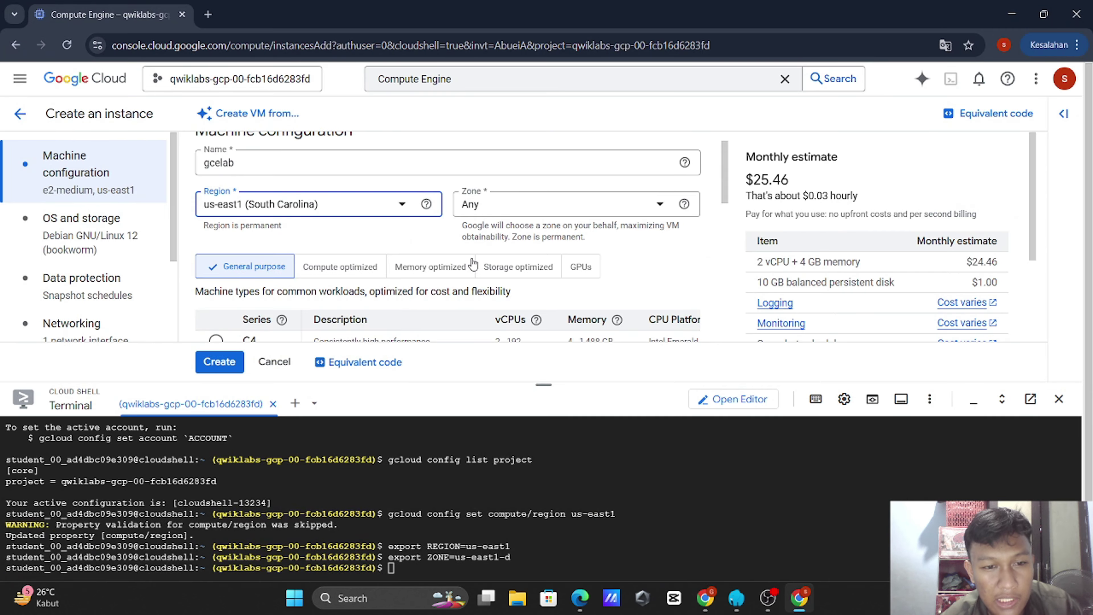
key(alt+Tab)
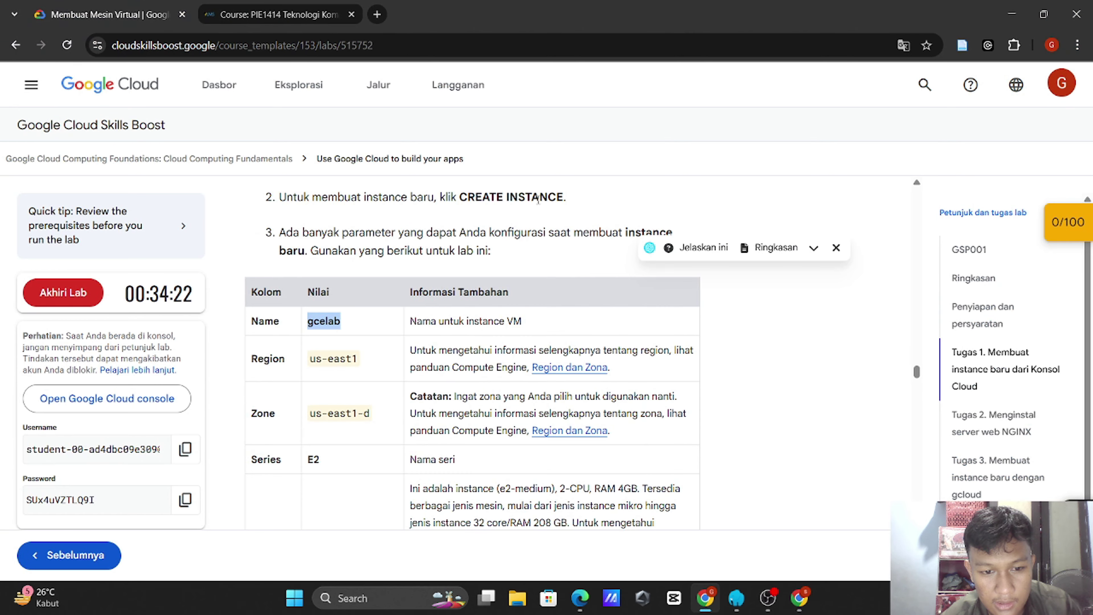
key(alt+Tab)
click(516, 218)
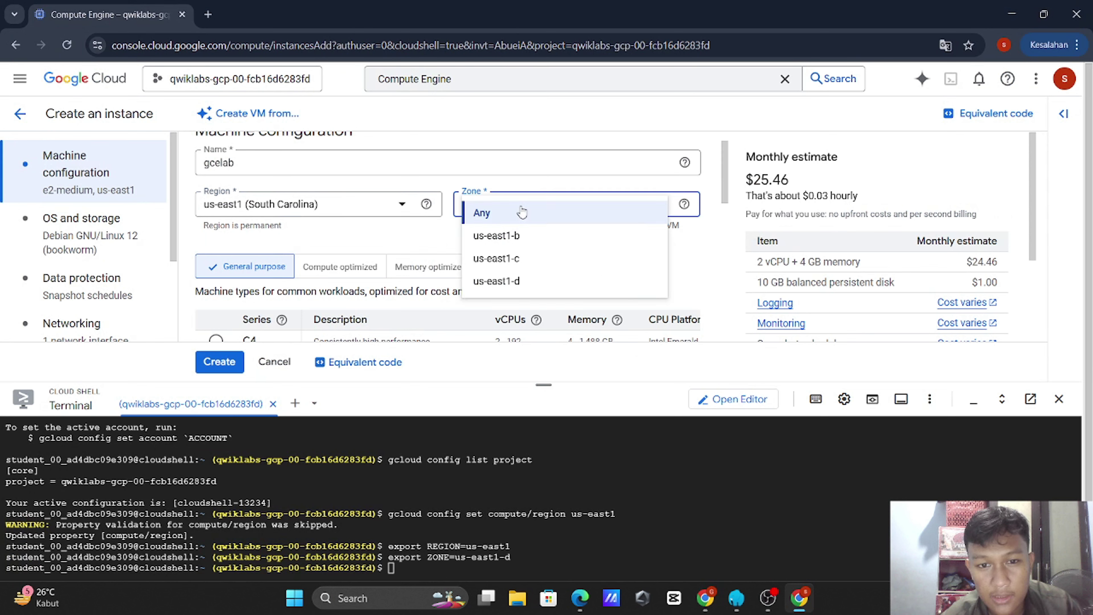
click(517, 281)
Step: Select the E2 machine series and check the Series and Machine Type rows of the lab's parameter table
scroll(517, 281, down, 2)
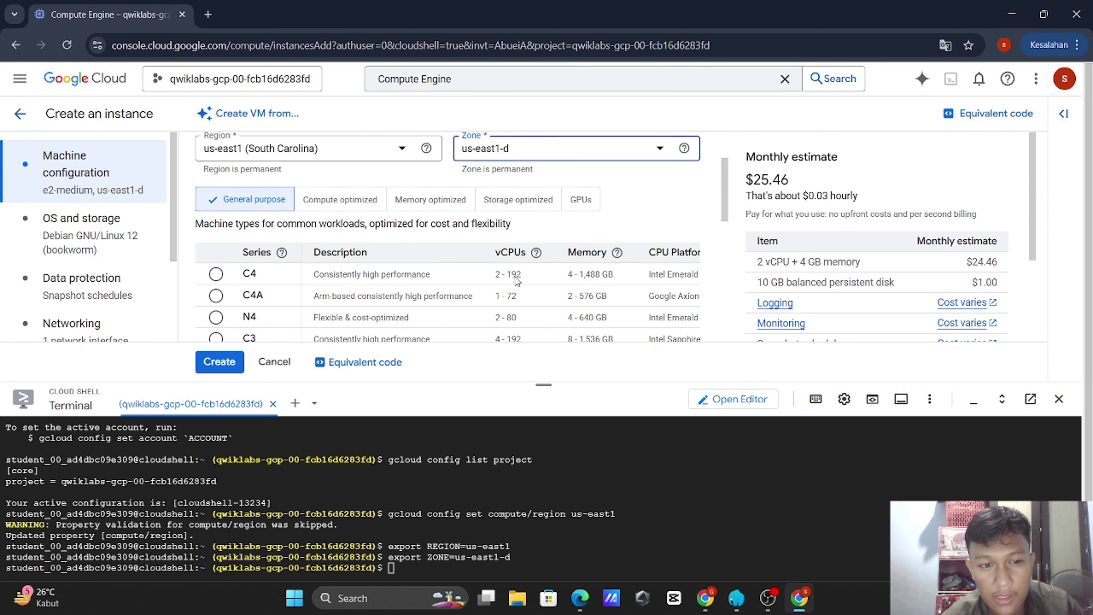
scroll(516, 281, down, 3)
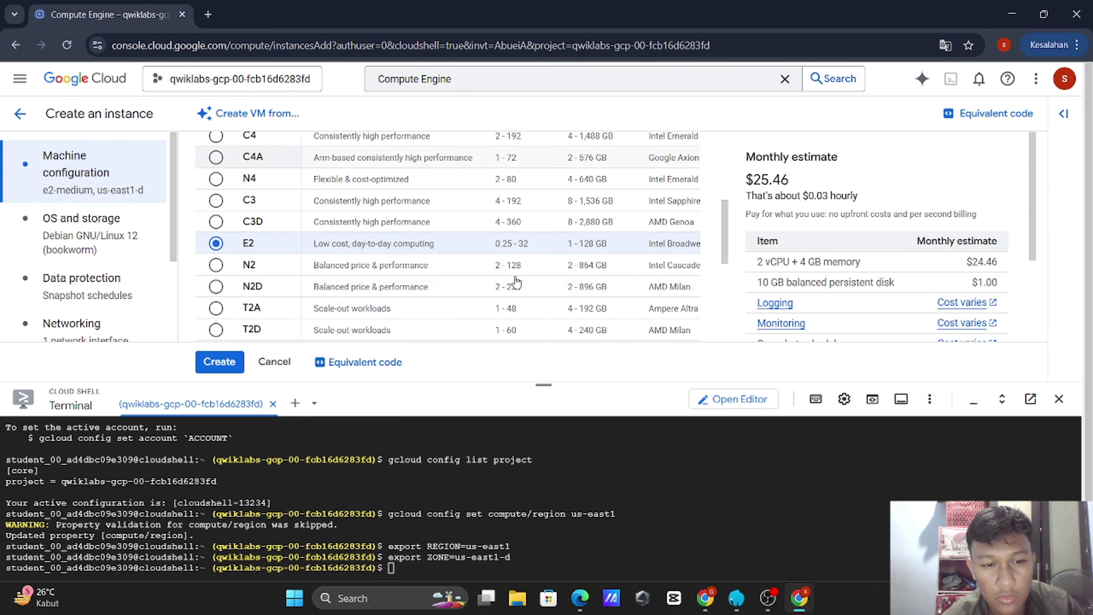
click(214, 247)
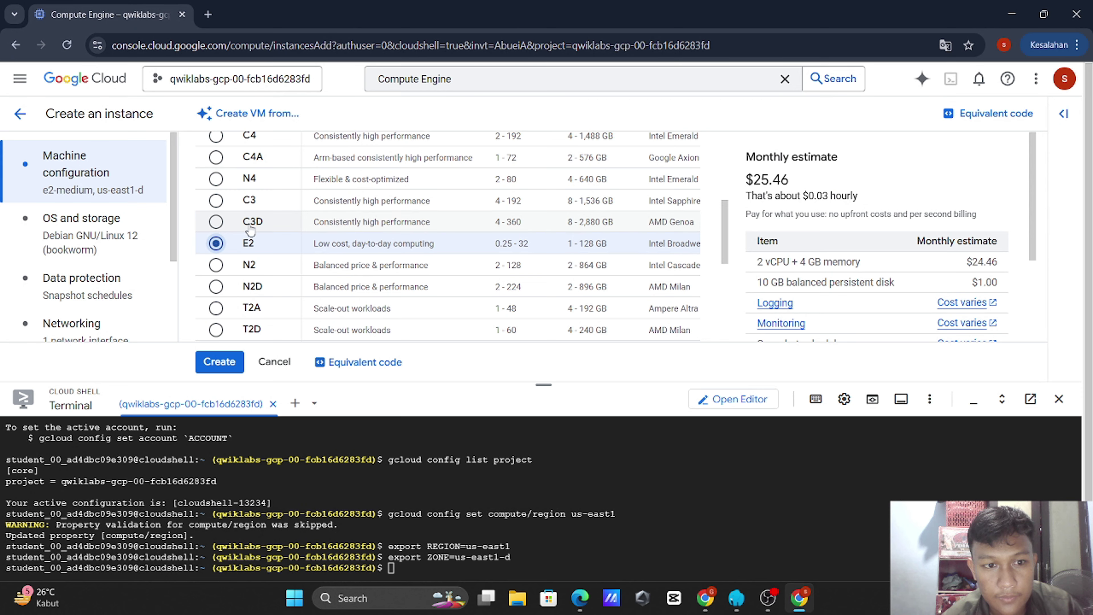
key(alt+Tab)
scroll(373, 257, down, 4)
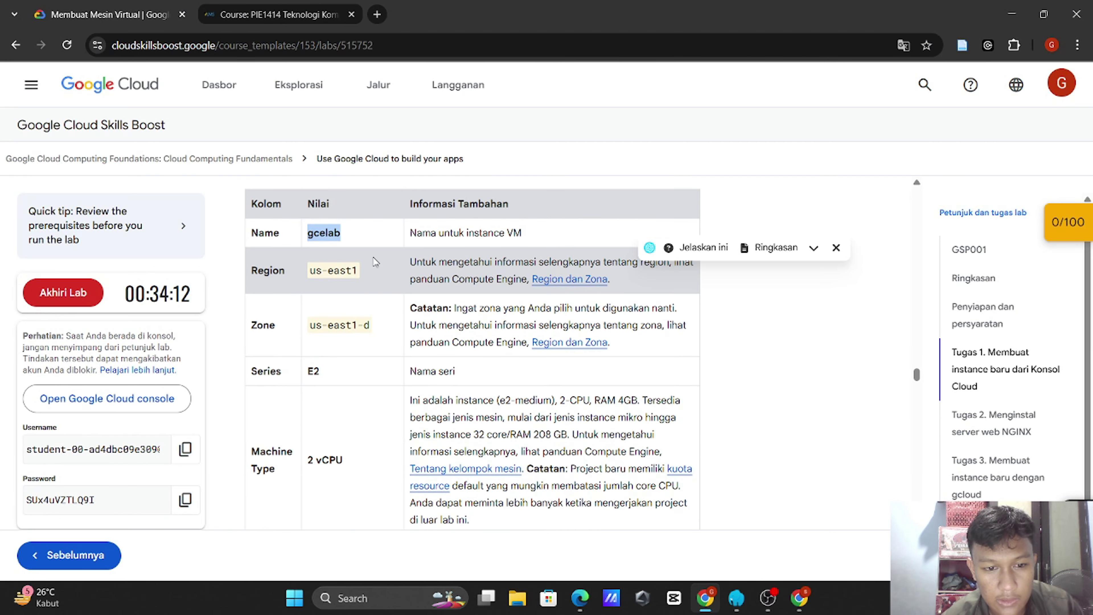
scroll(373, 257, down, 2)
key(alt+Tab)
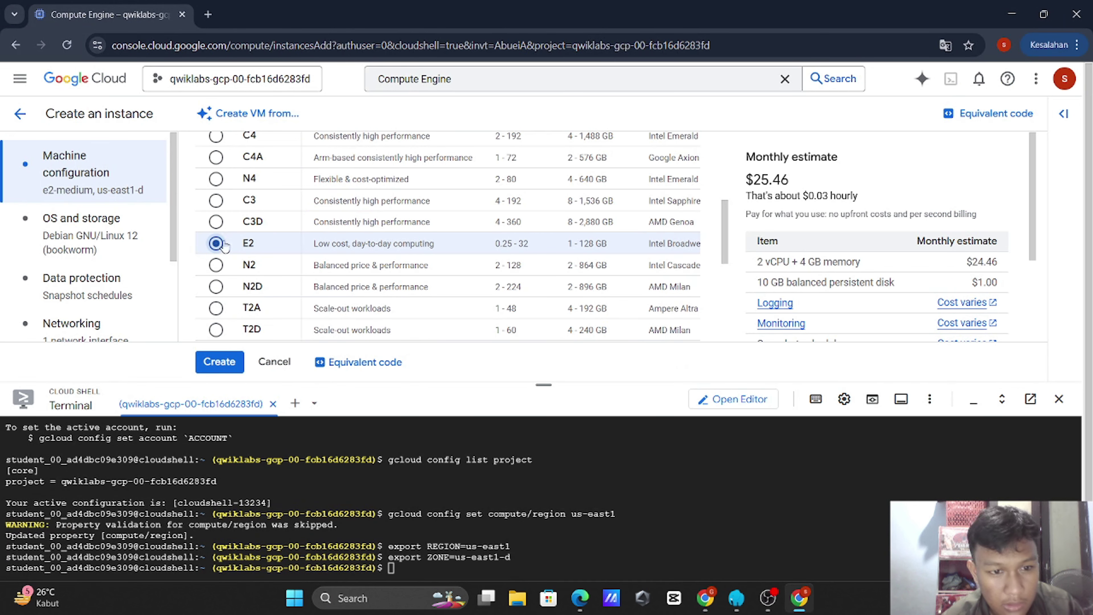
Step: Try the C3D and T2D machine series and return the selection to E2
click(216, 221)
scroll(285, 226, down, 4)
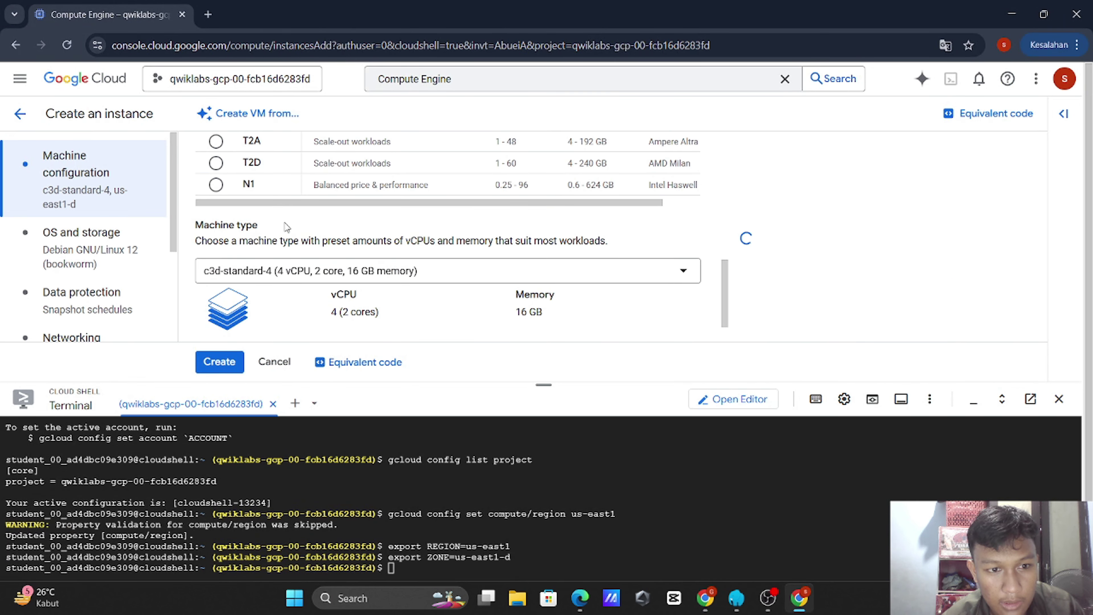
scroll(344, 172, up, 2)
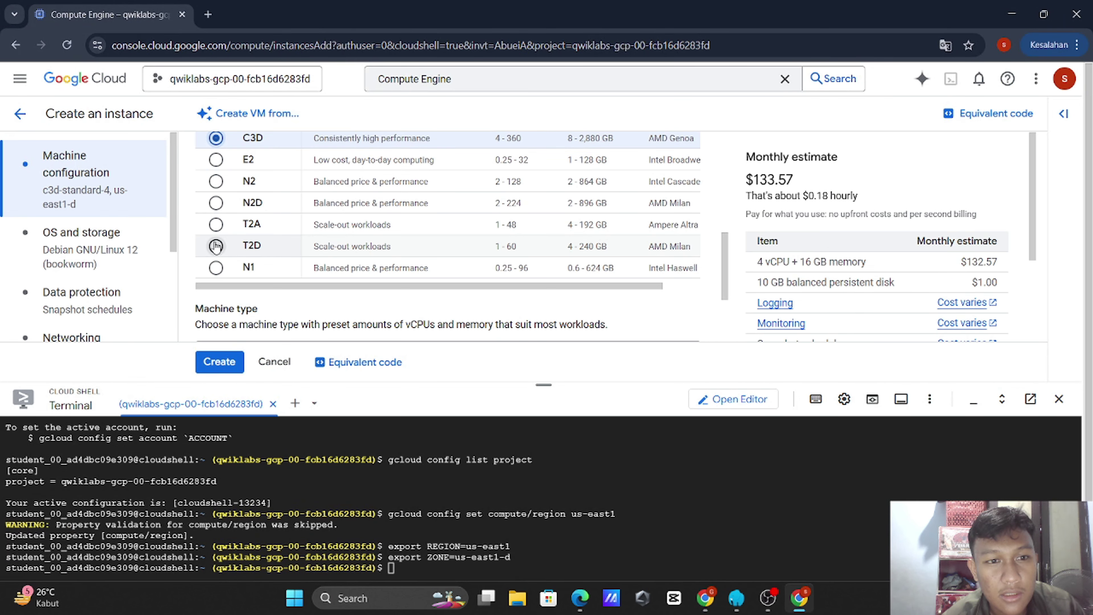
click(216, 246)
scroll(322, 173, up, 2)
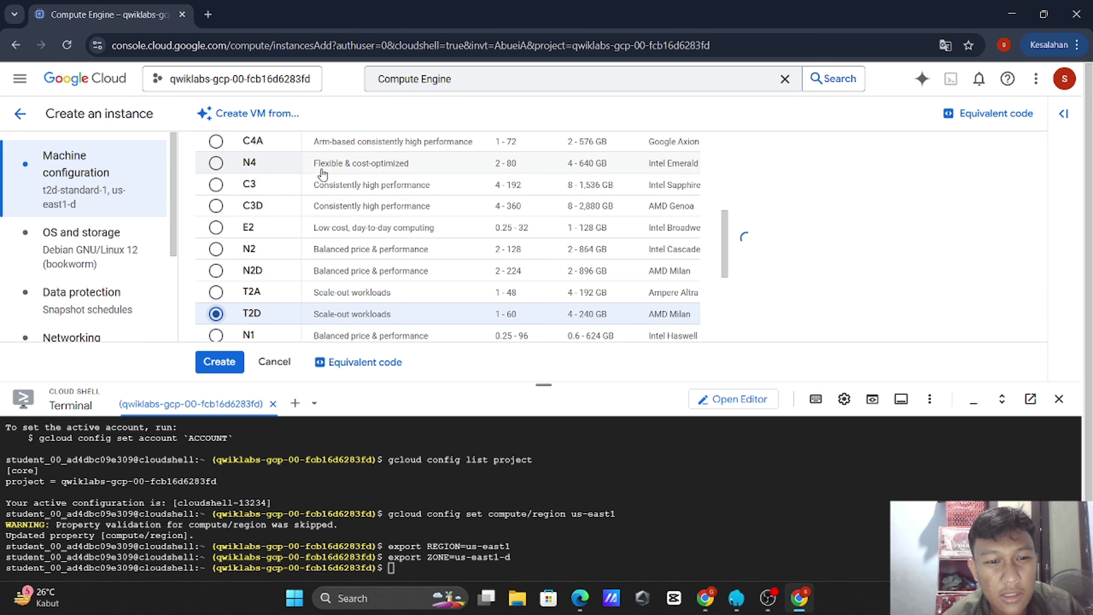
scroll(323, 174, up, 1)
click(216, 267)
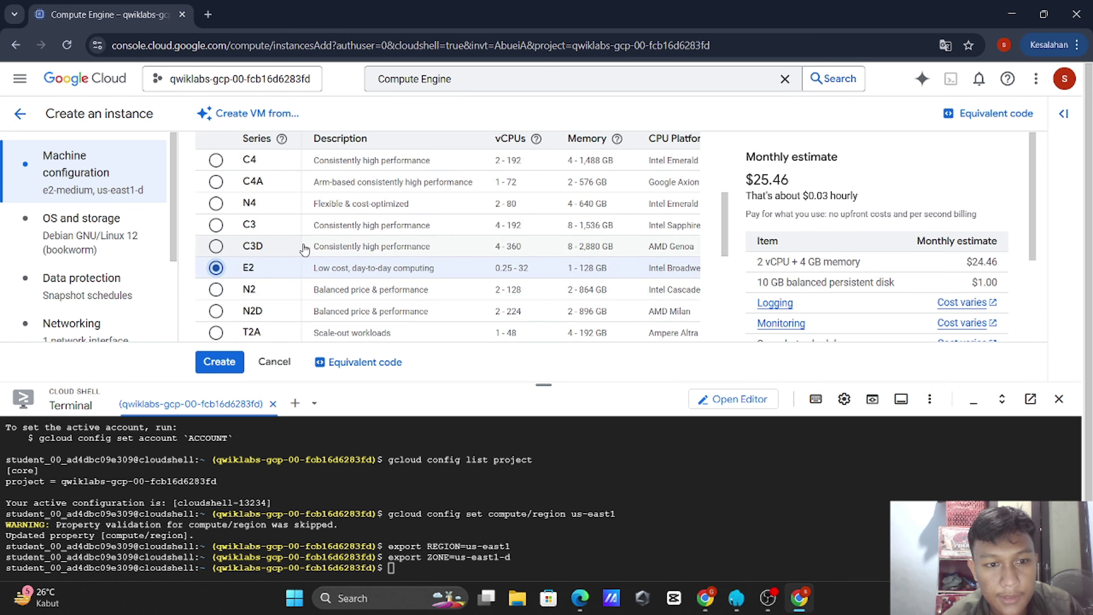
Step: Set the preset machine type to e2-standard-2 from the Standard group
scroll(305, 249, up, 1)
scroll(304, 248, right, 2)
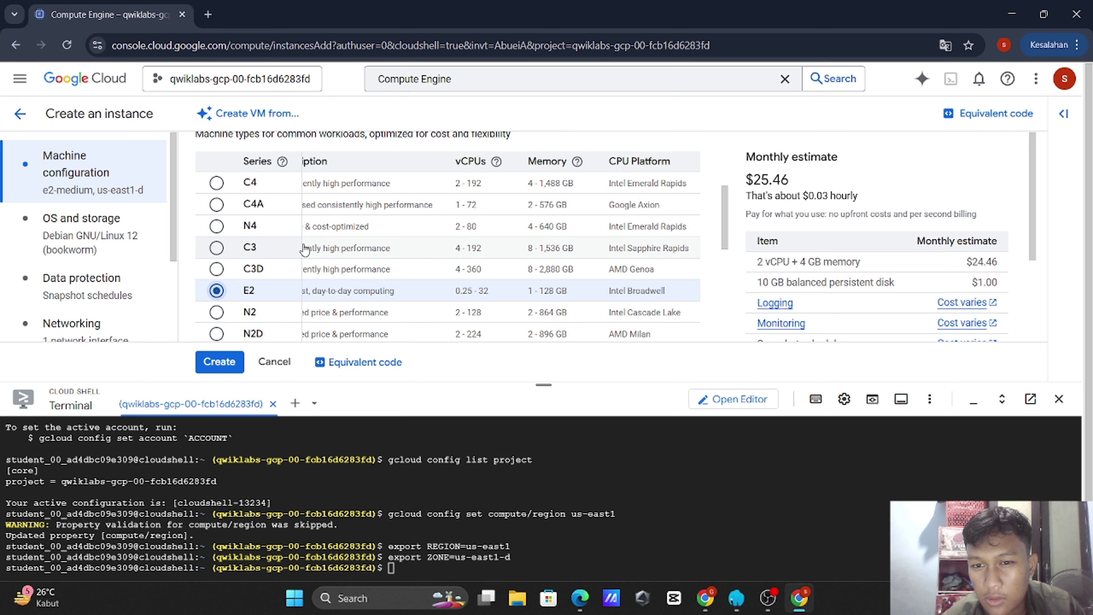
scroll(304, 249, left, 2)
scroll(304, 249, up, 5)
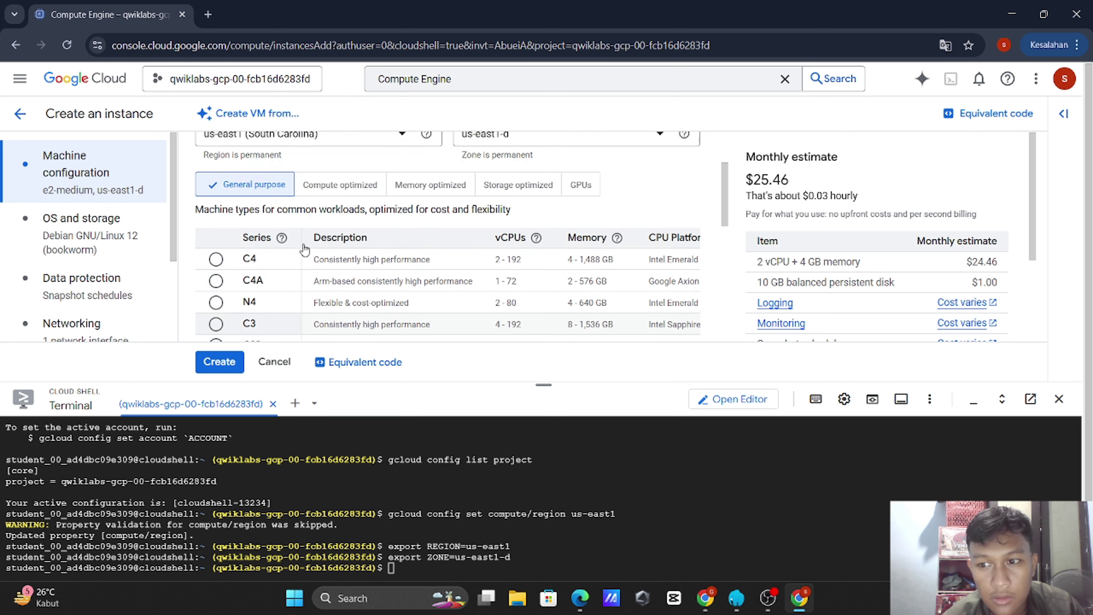
scroll(304, 249, down, 8)
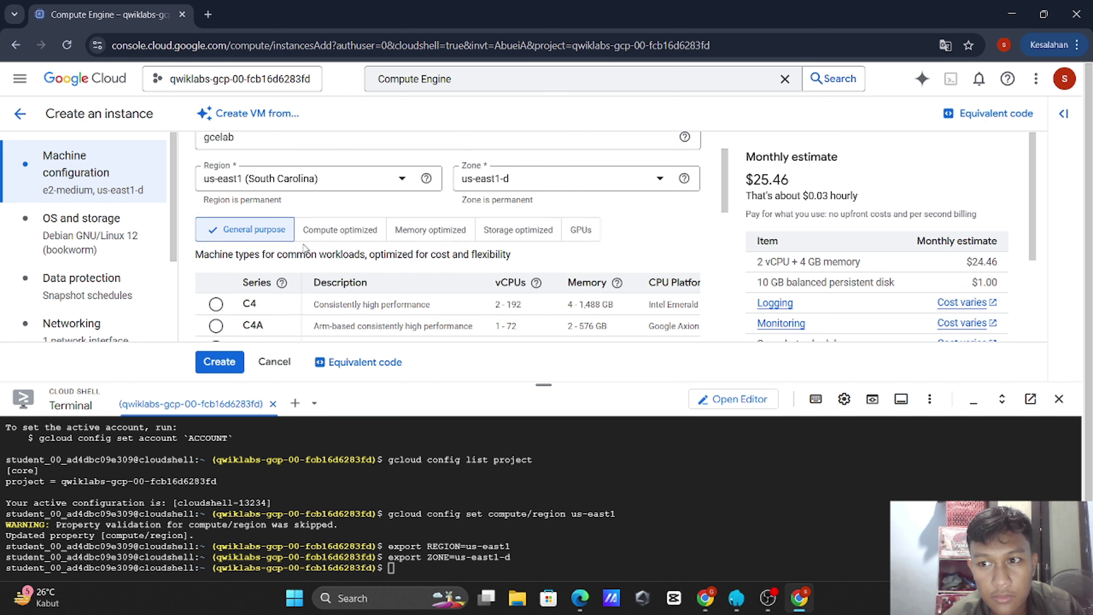
scroll(305, 249, down, 8)
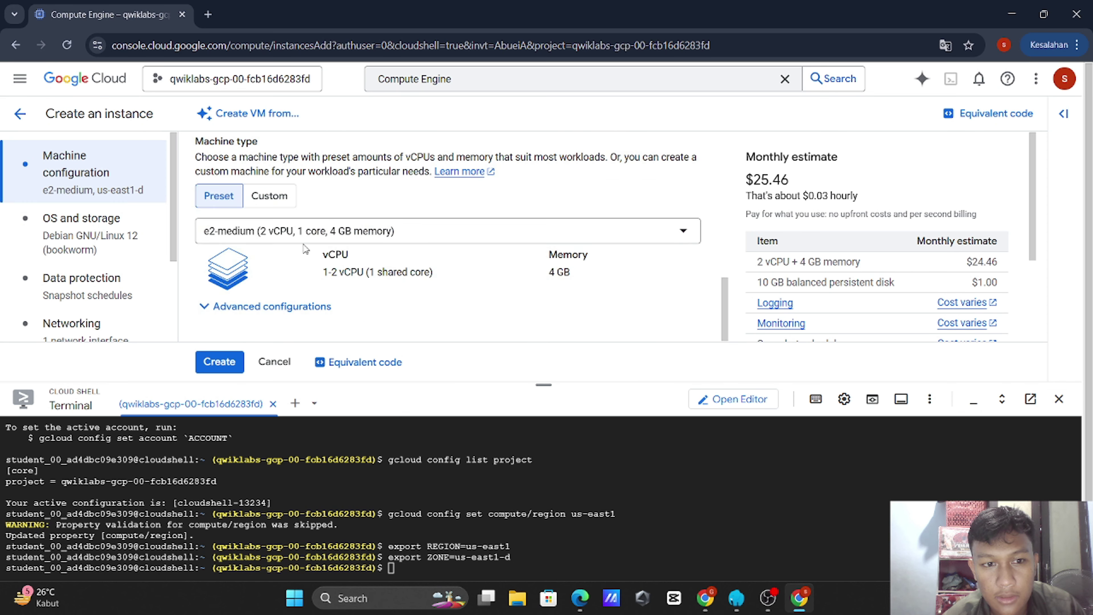
scroll(304, 249, up, 1)
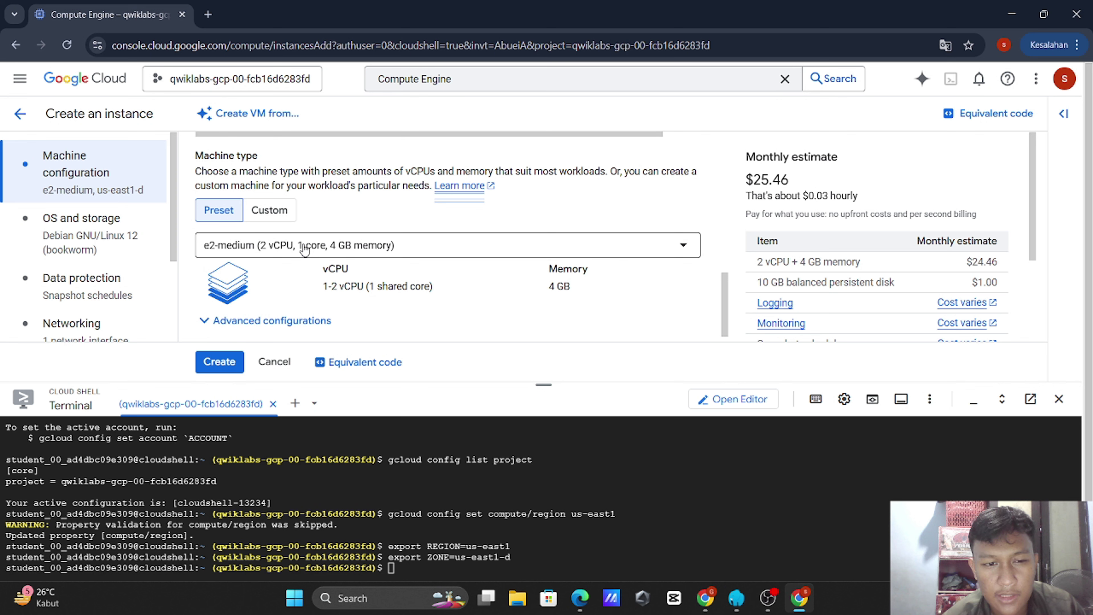
click(304, 249)
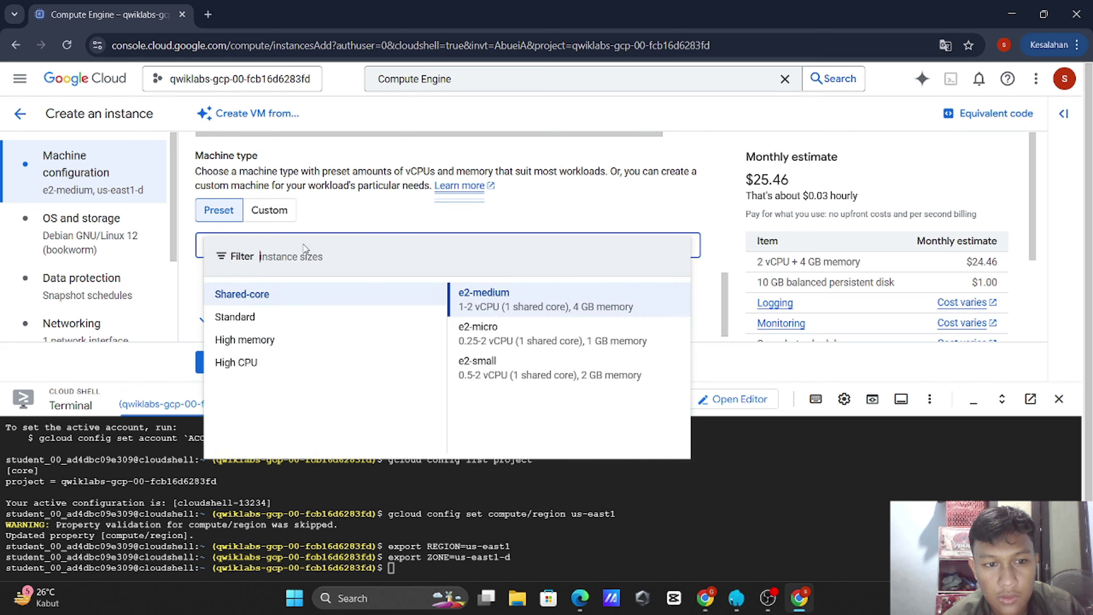
click(275, 317)
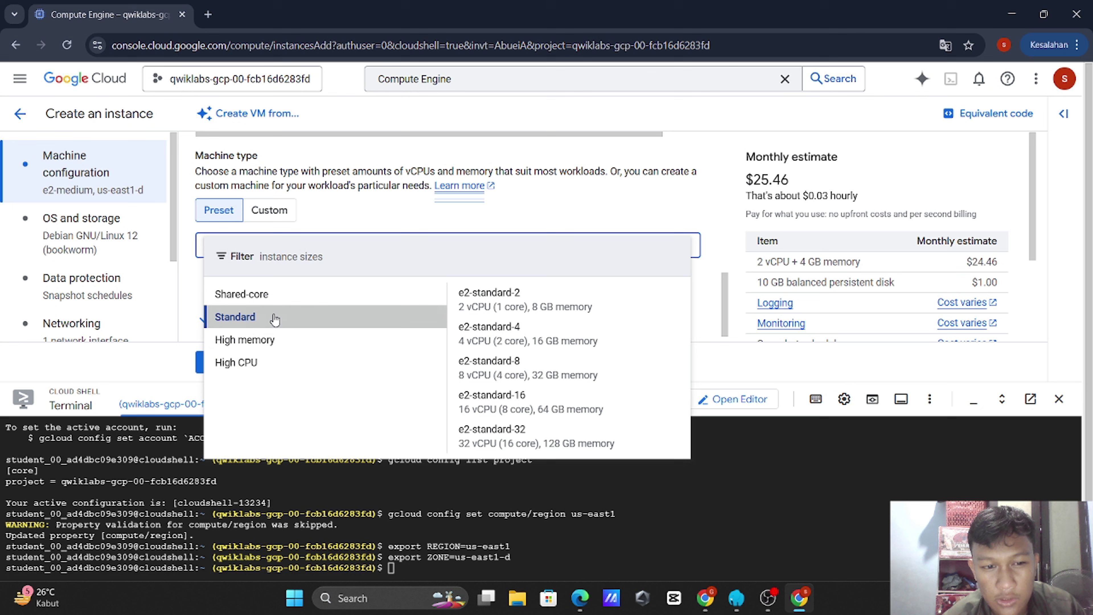
click(470, 293)
Step: Open the instance's OS and storage settings and compare the boot disk with the lab's Boot Disk requirements
key(alt+Tab)
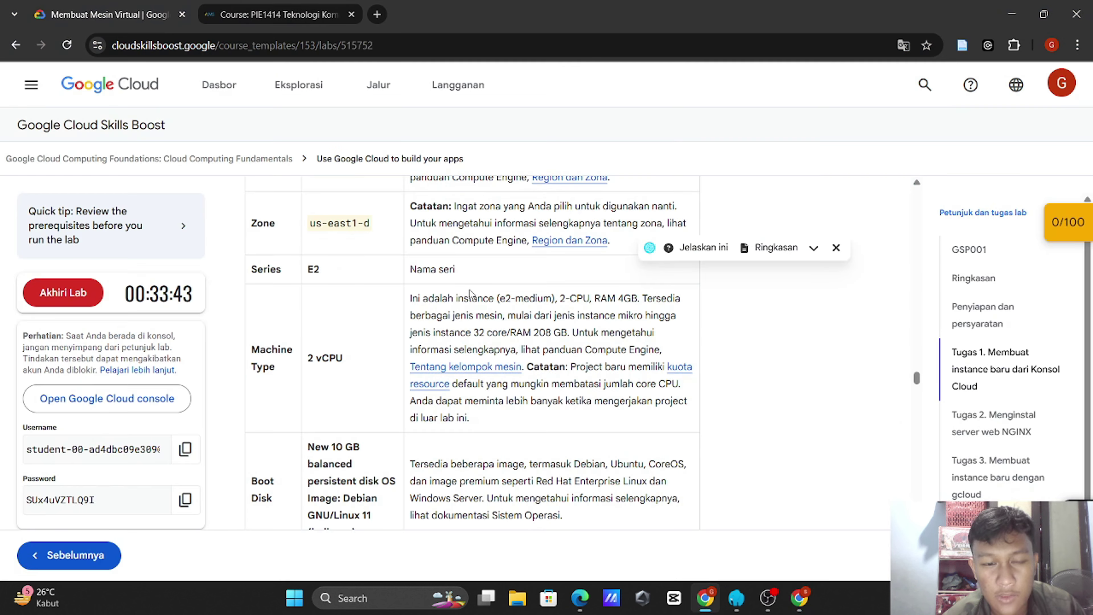
scroll(469, 290, down, 3)
scroll(469, 290, down, 1)
key(alt+Tab)
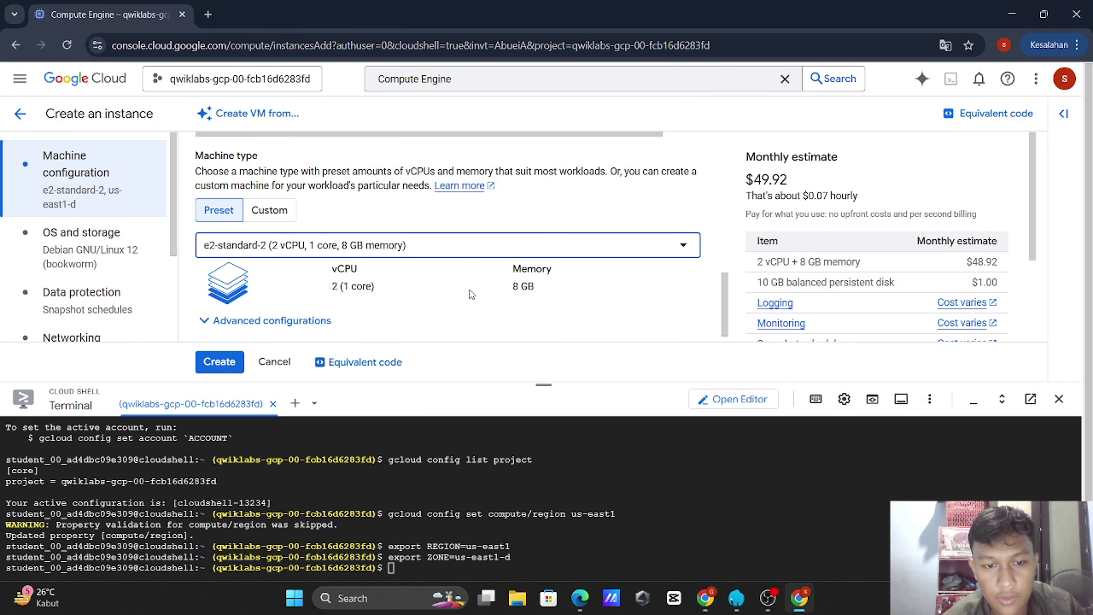
click(103, 254)
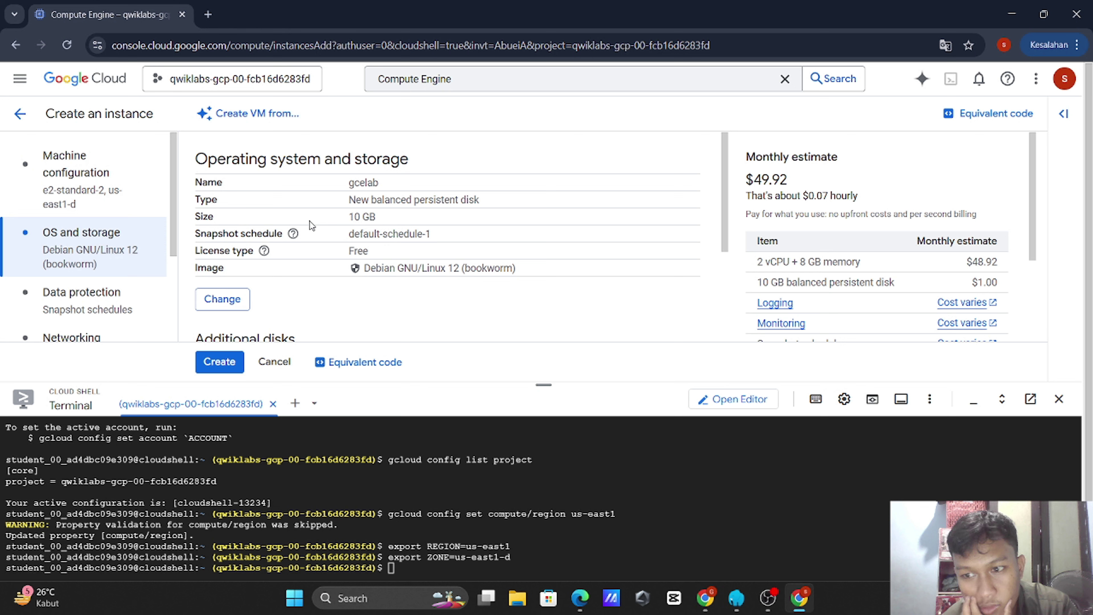
scroll(309, 220, down, 1)
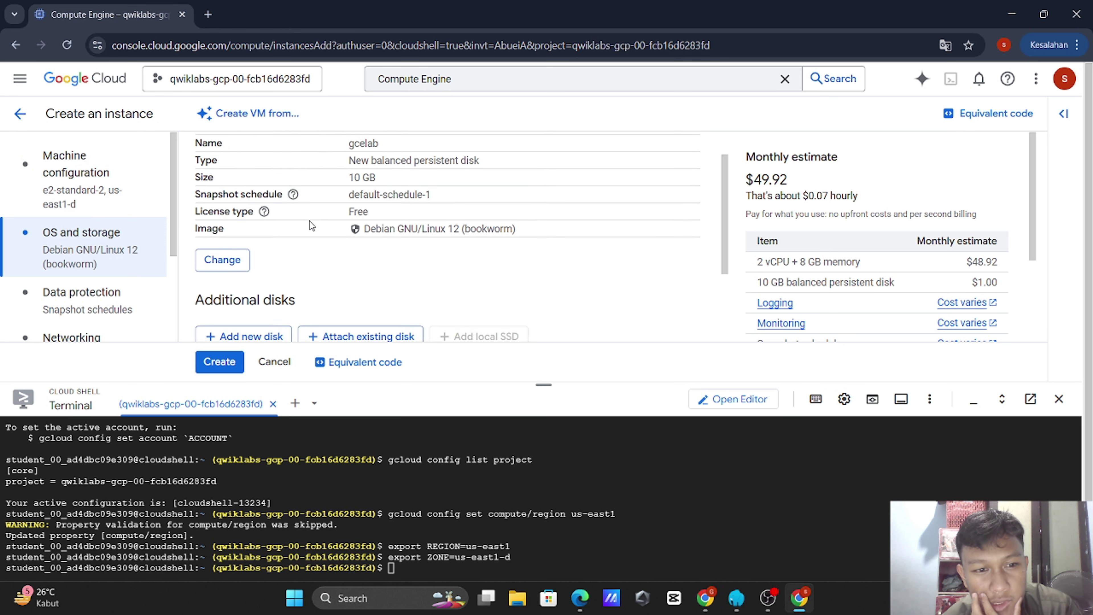
scroll(312, 225, up, 1)
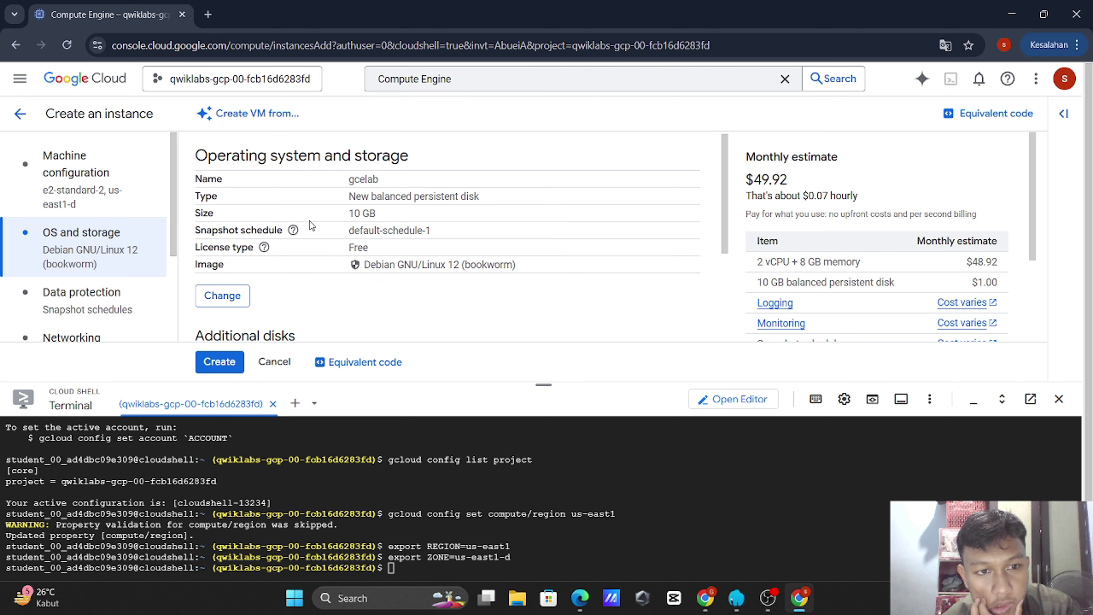
key(alt+Tab)
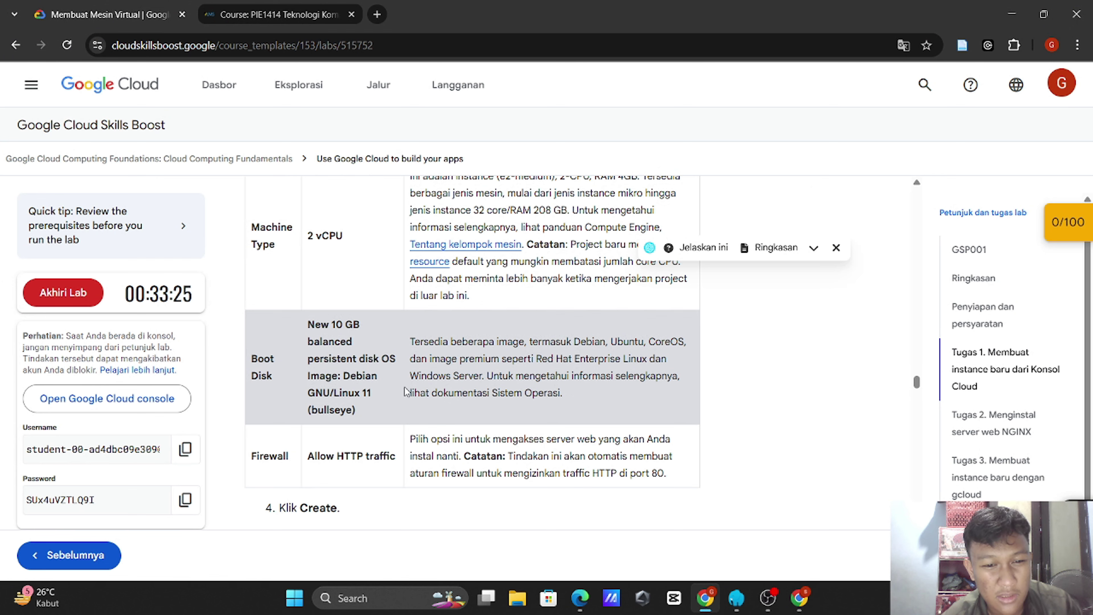
Step: Open the boot disk configuration, check the disk type against the lab, and set the image version to Debian GNU/Linux 11 (bullseye) for x86/64
key(alt+Tab)
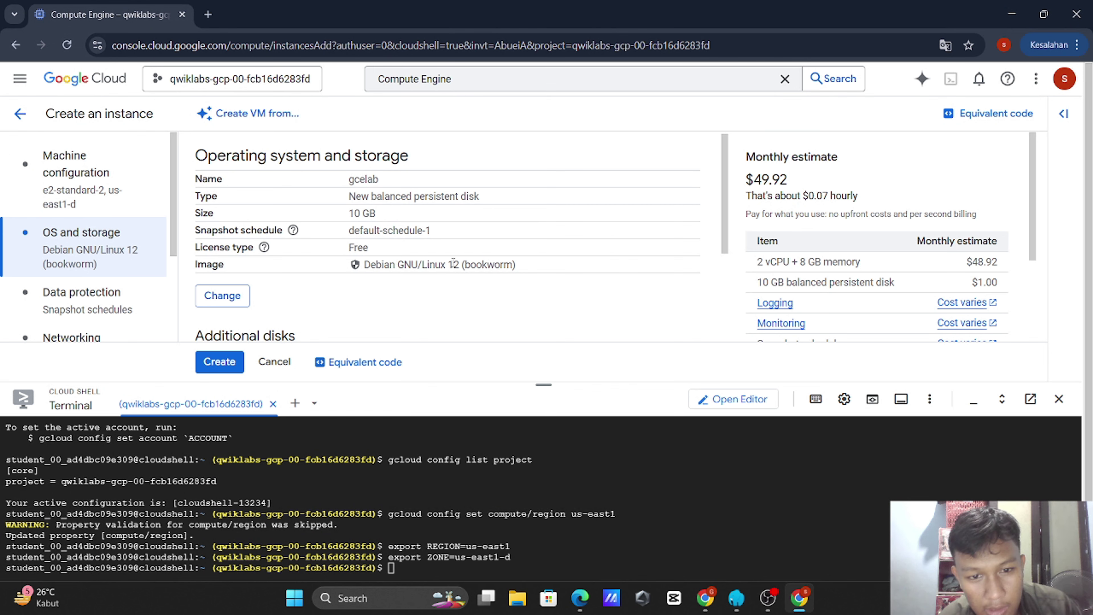
click(228, 296)
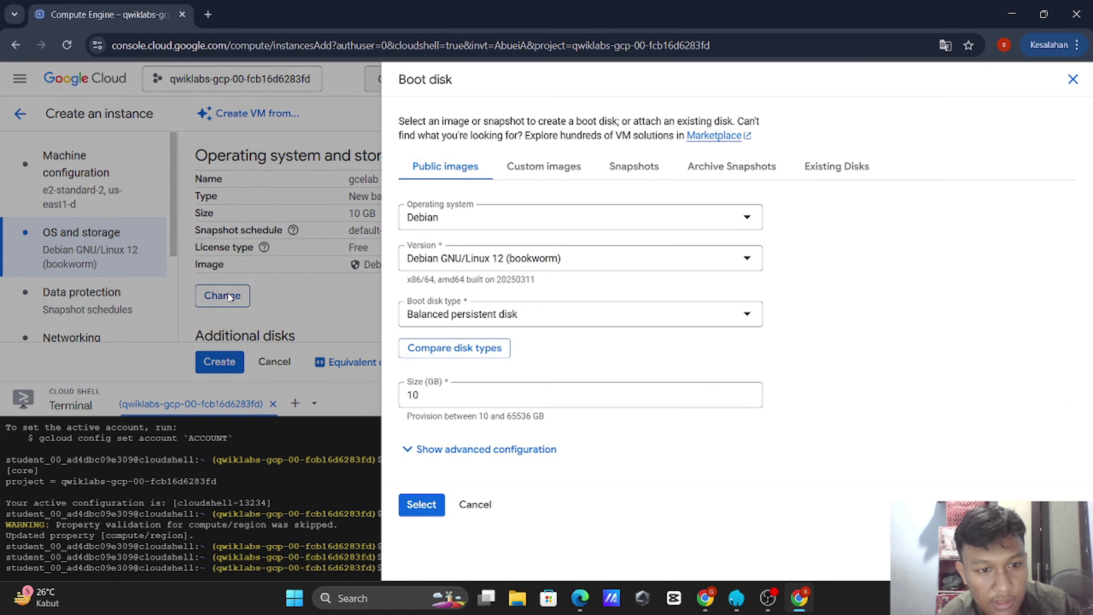
click(579, 314)
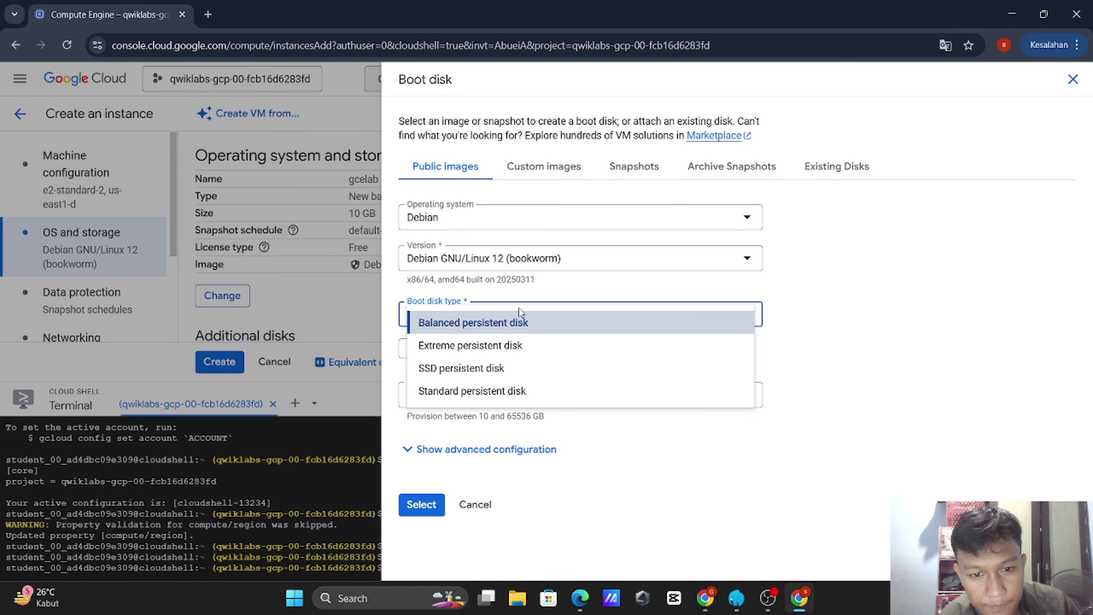
click(908, 370)
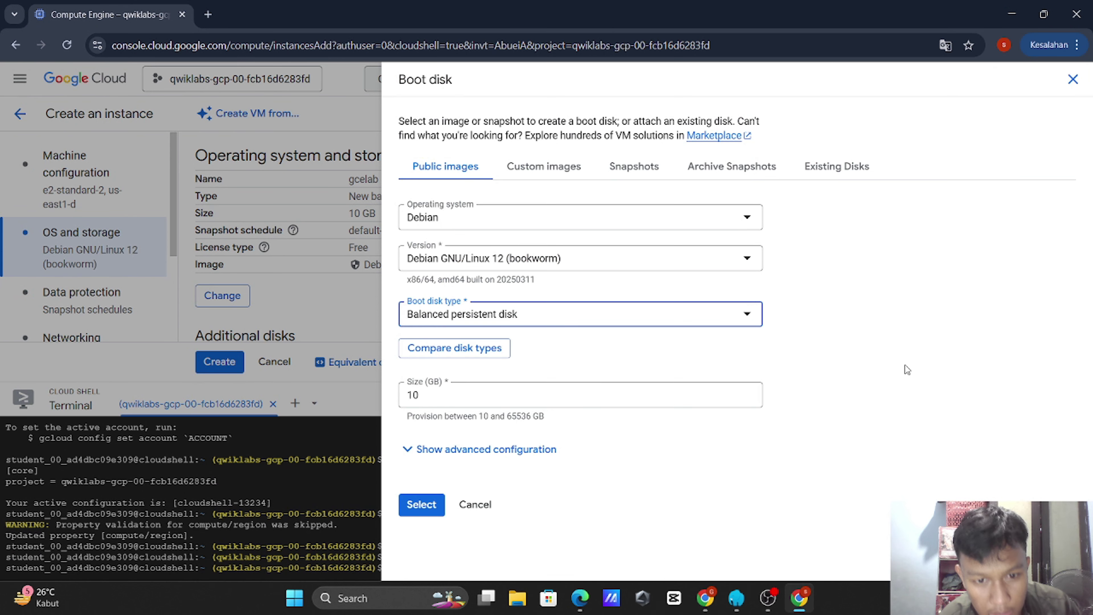
key(alt+Tab)
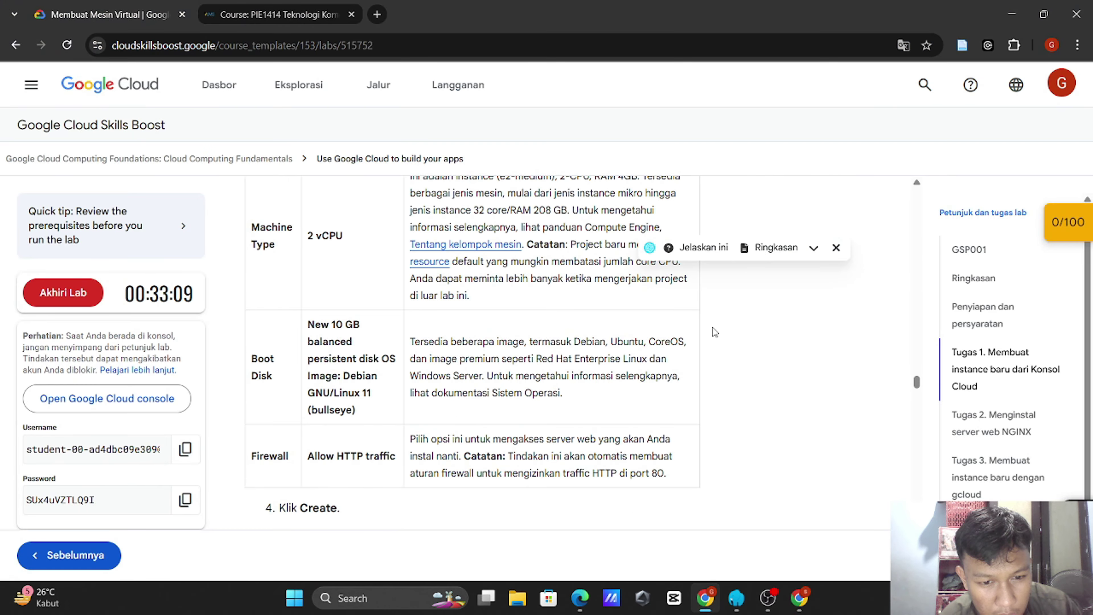
key(alt+Tab)
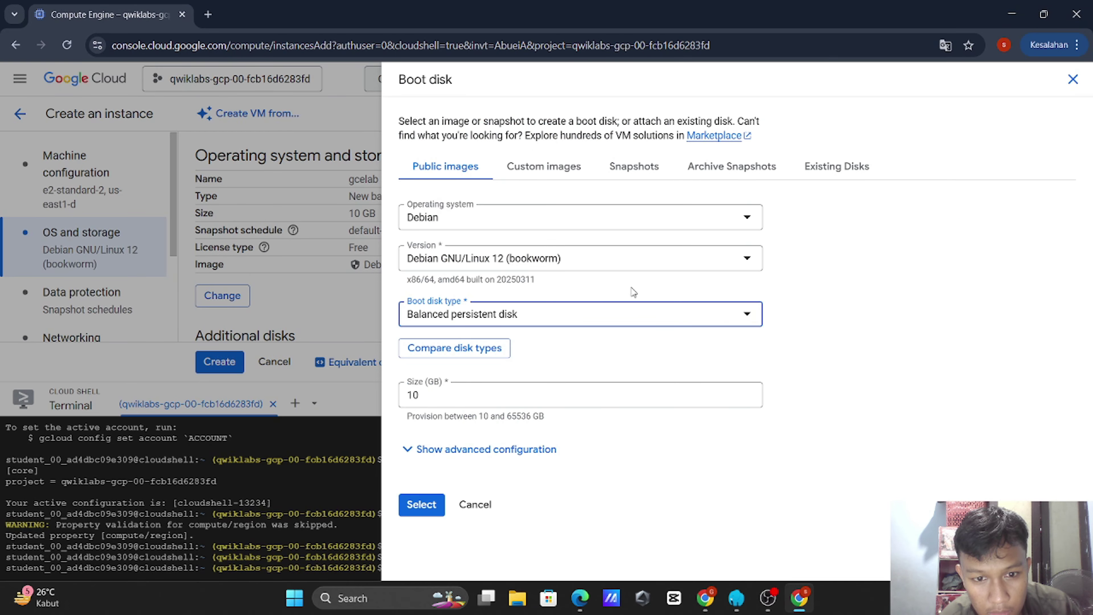
click(628, 309)
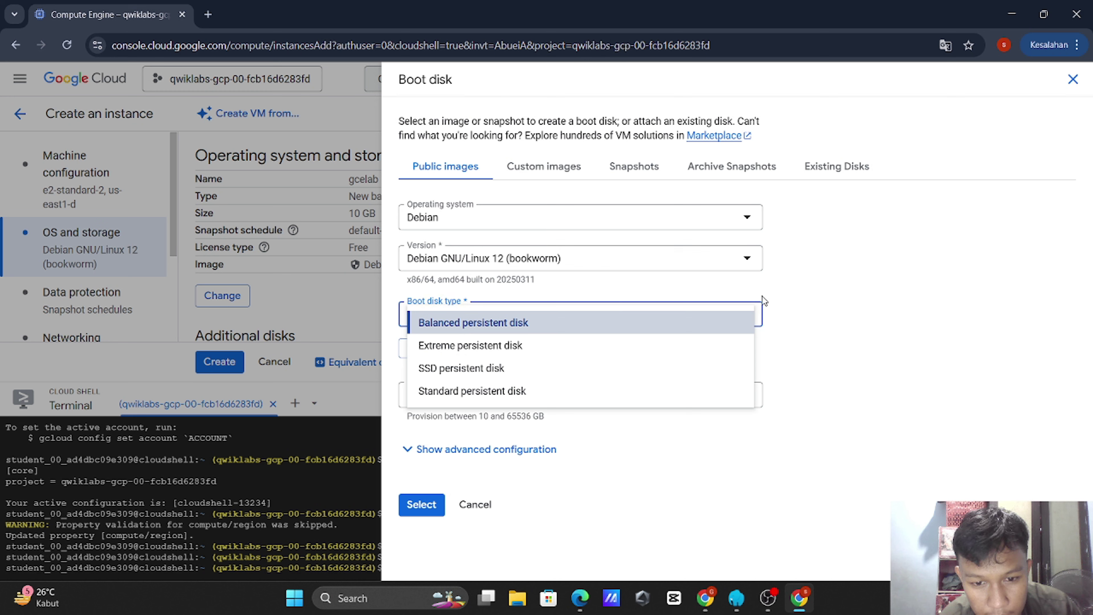
click(860, 276)
click(661, 253)
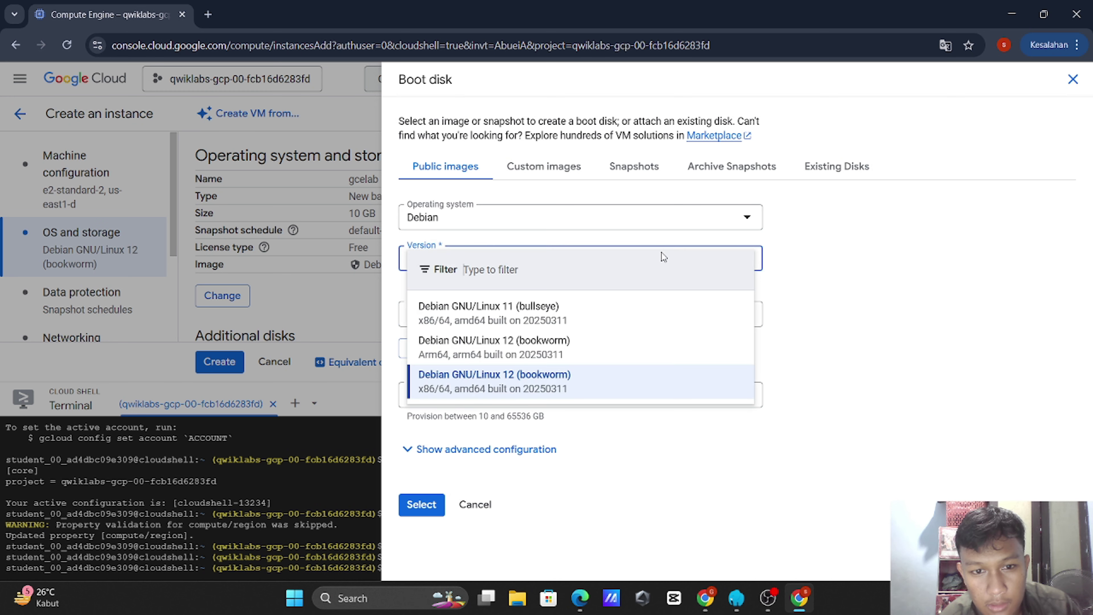
click(585, 319)
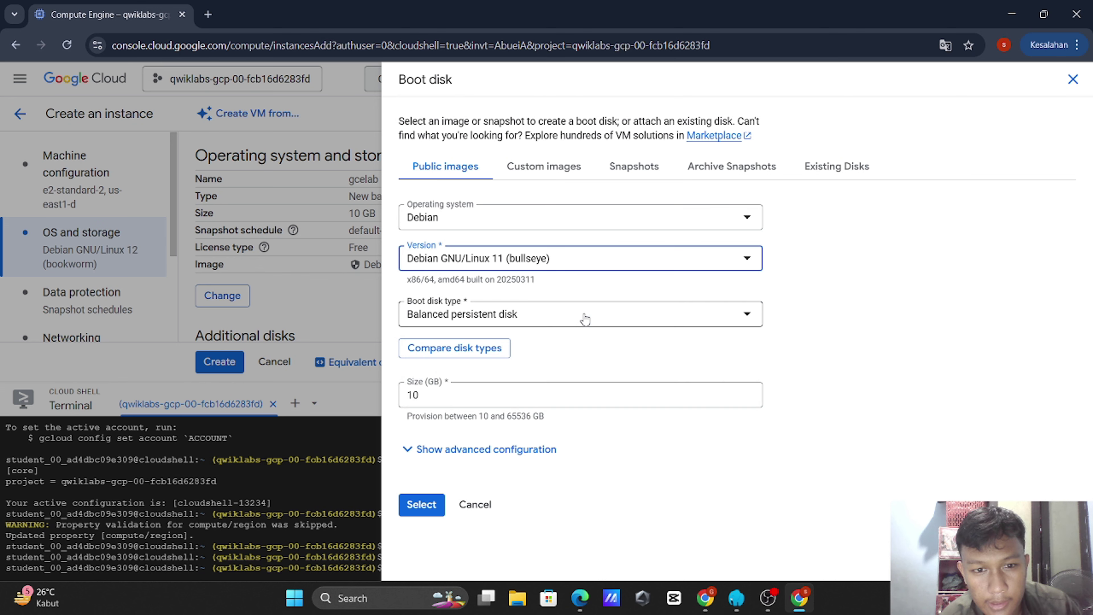
Step: Compare the boot disk's operating system, version, type and size with the lab's Boot Disk row and apply the boot disk configuration
key(alt+Tab)
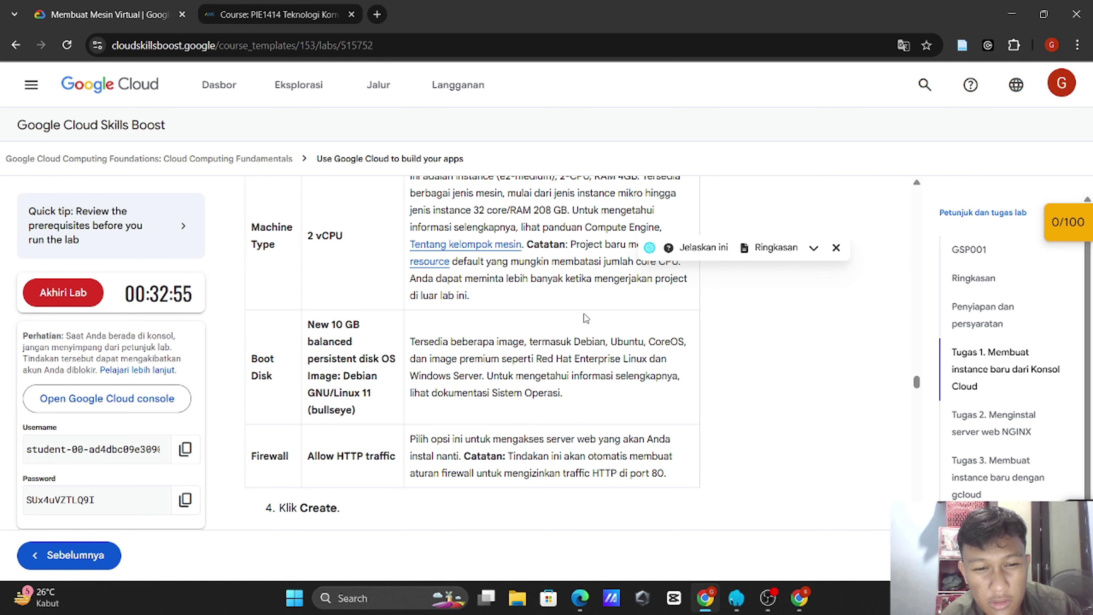
key(alt+Tab)
key(alt+Tab)
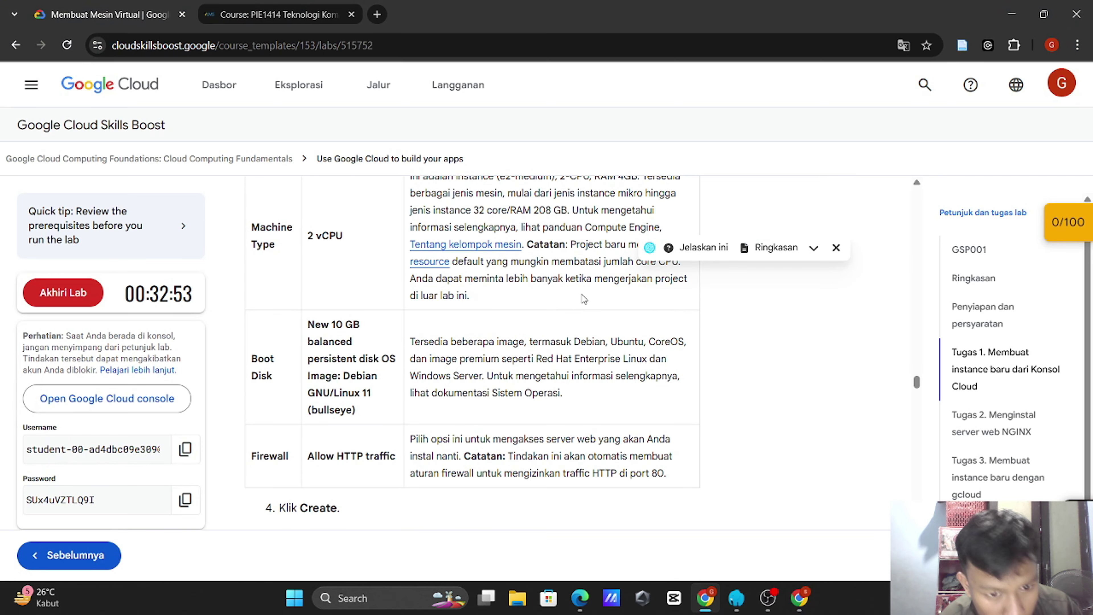
key(alt+Tab)
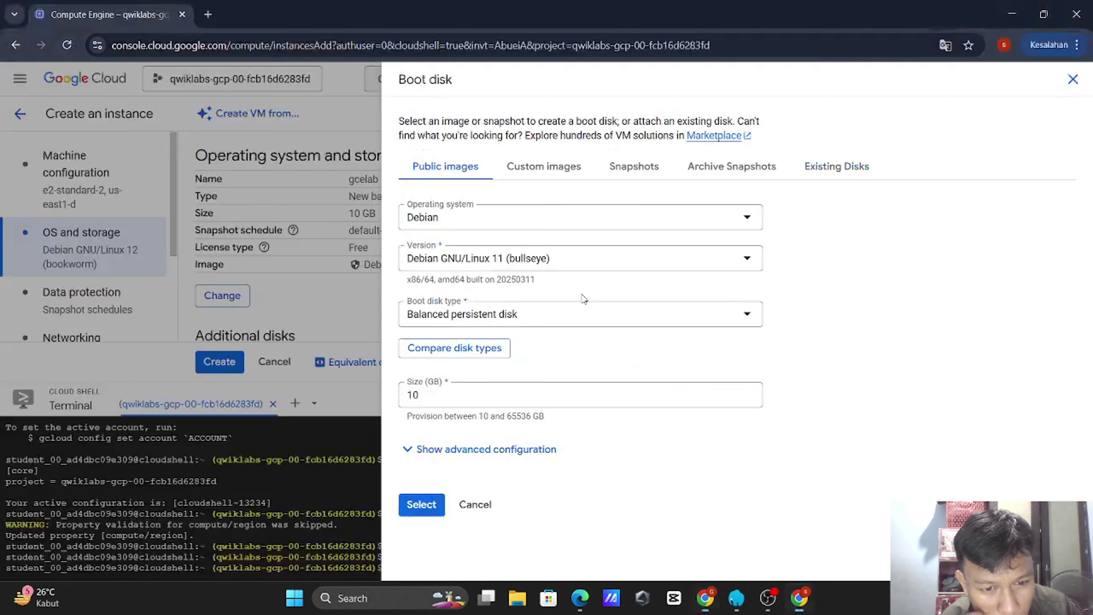
click(562, 223)
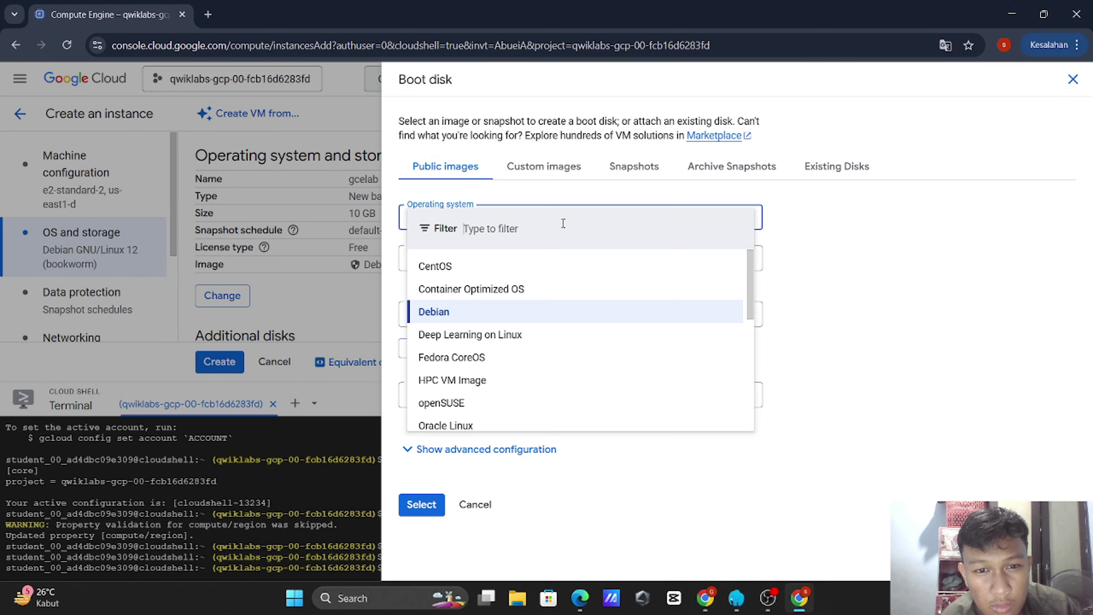
click(846, 280)
key(alt+Tab)
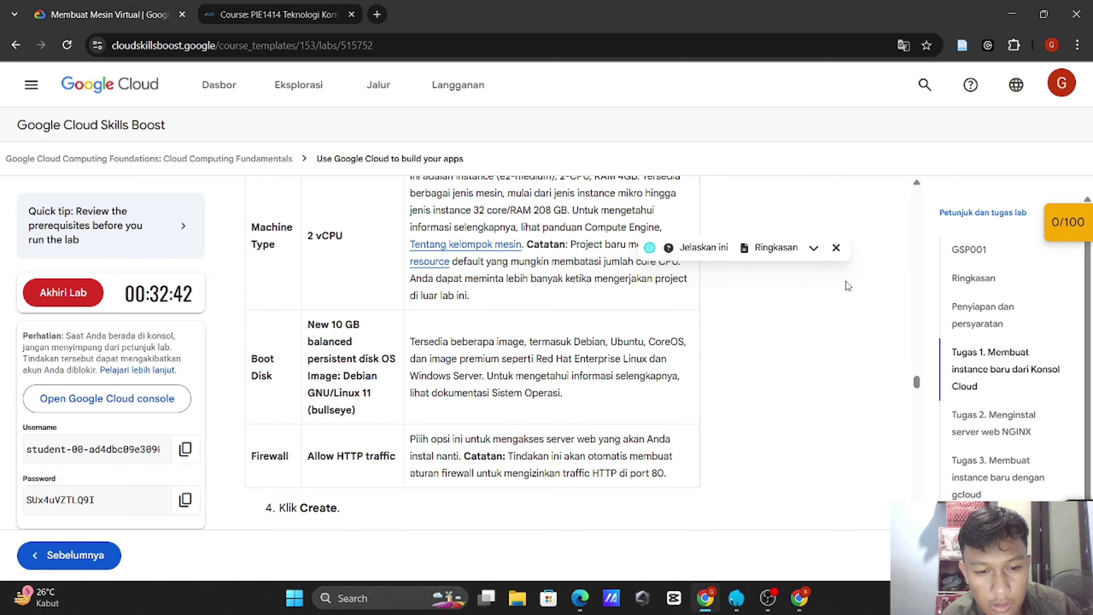
key(alt+Tab)
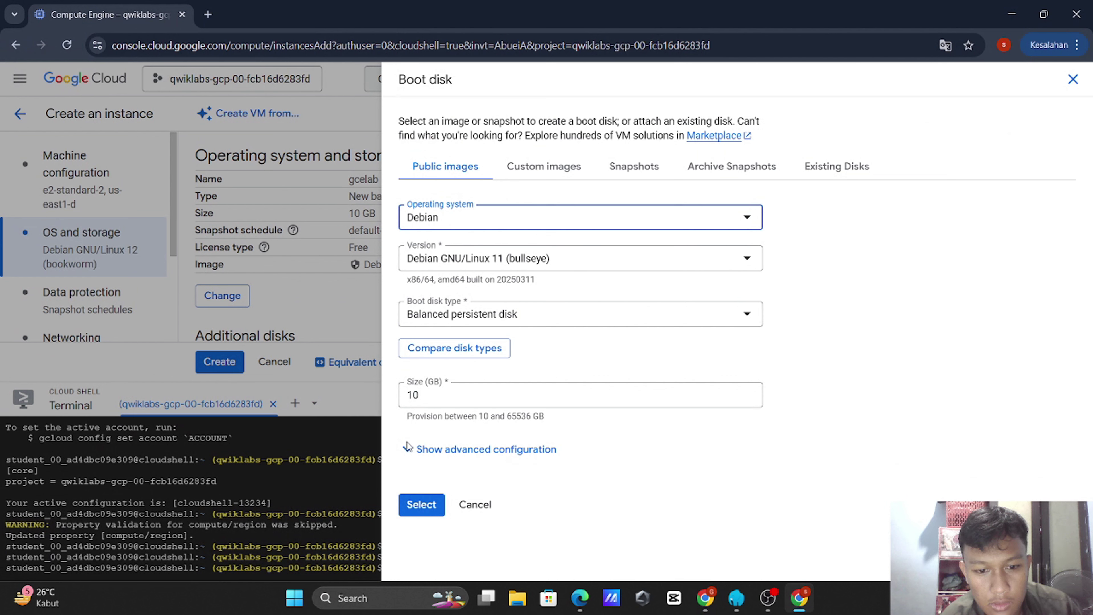
click(419, 505)
Step: Look through the instance's additional disk, networking and data protection settings
scroll(405, 310, down, 3)
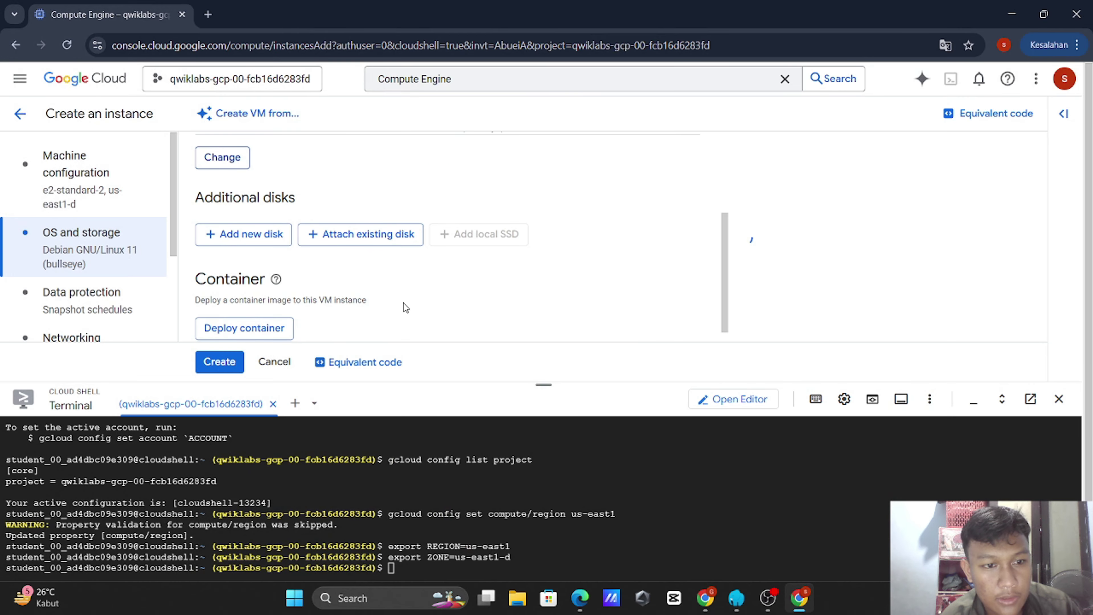
click(70, 335)
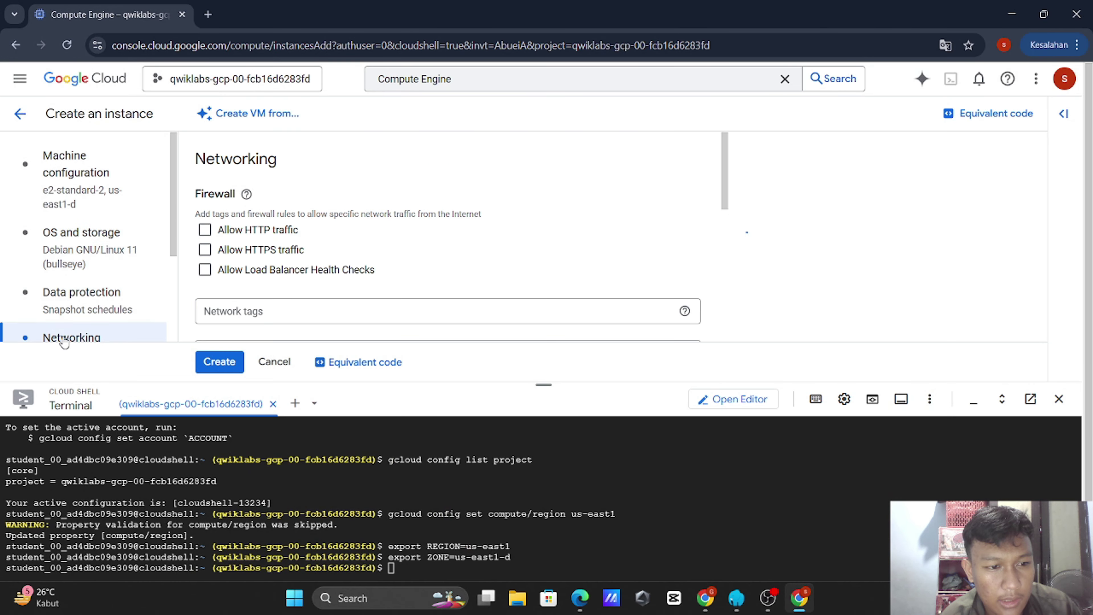
click(86, 309)
scroll(288, 249, down, 3)
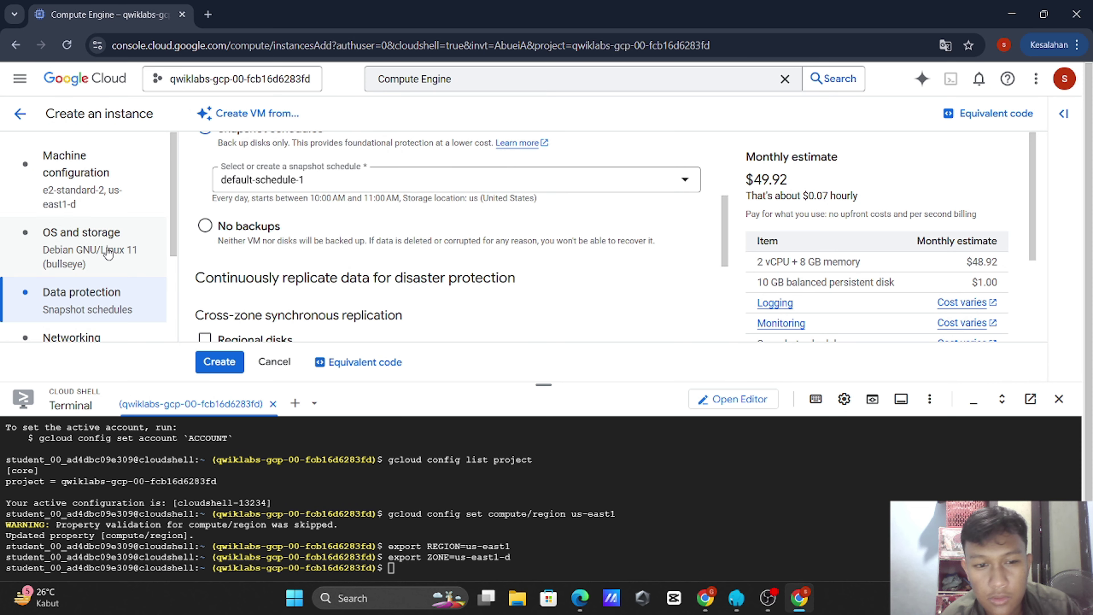
Step: Allow HTTP traffic in the instance's networking firewall settings as the lab requires, and create the gcelab instance
scroll(108, 254, down, 3)
click(95, 238)
key(alt+Tab)
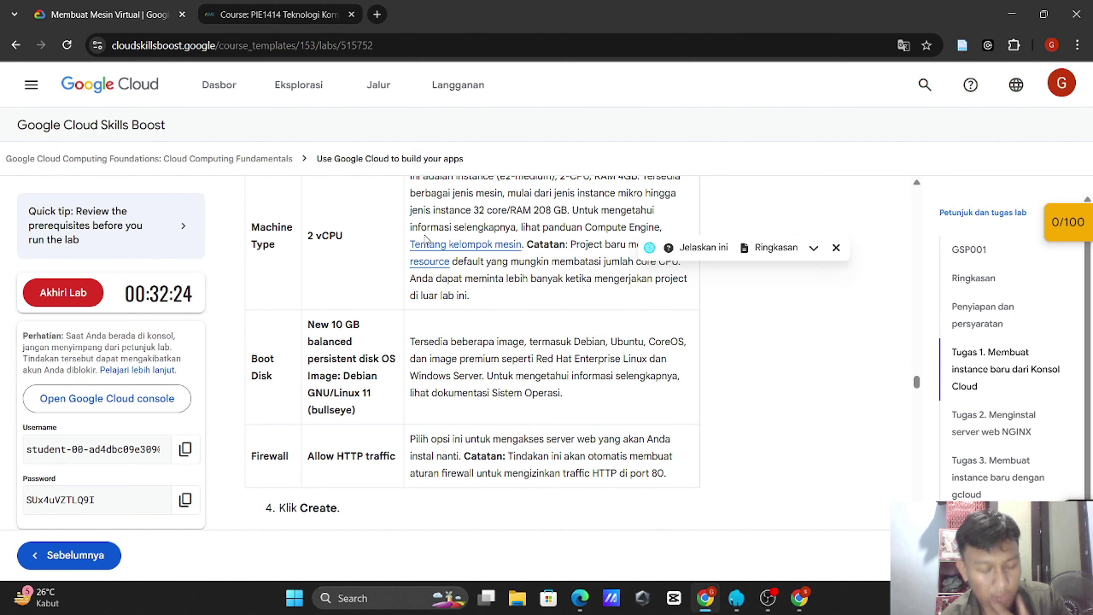
key(alt+Tab)
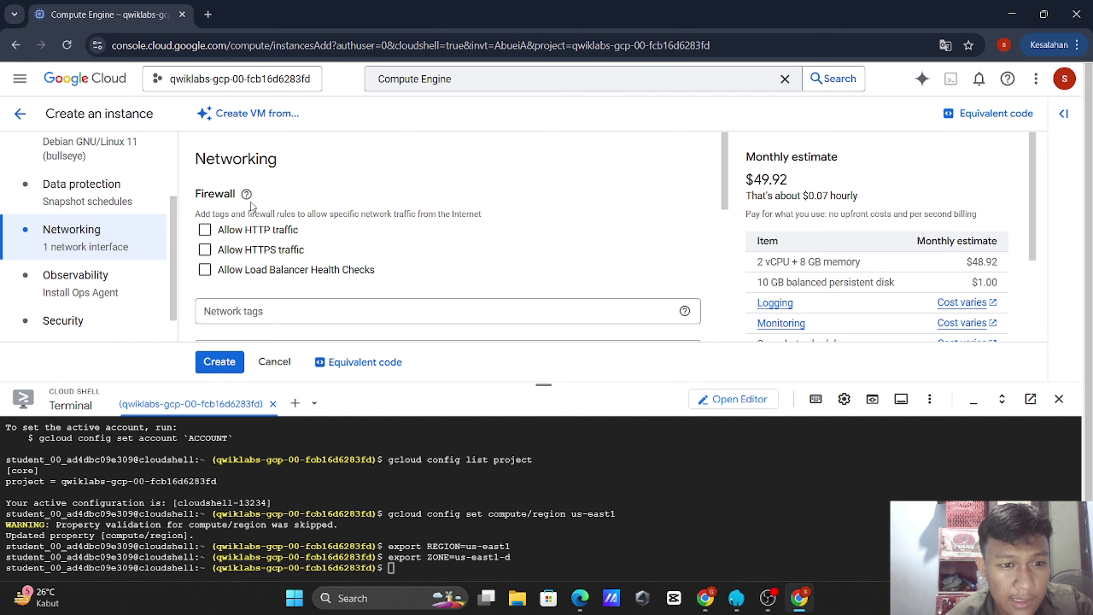
click(205, 231)
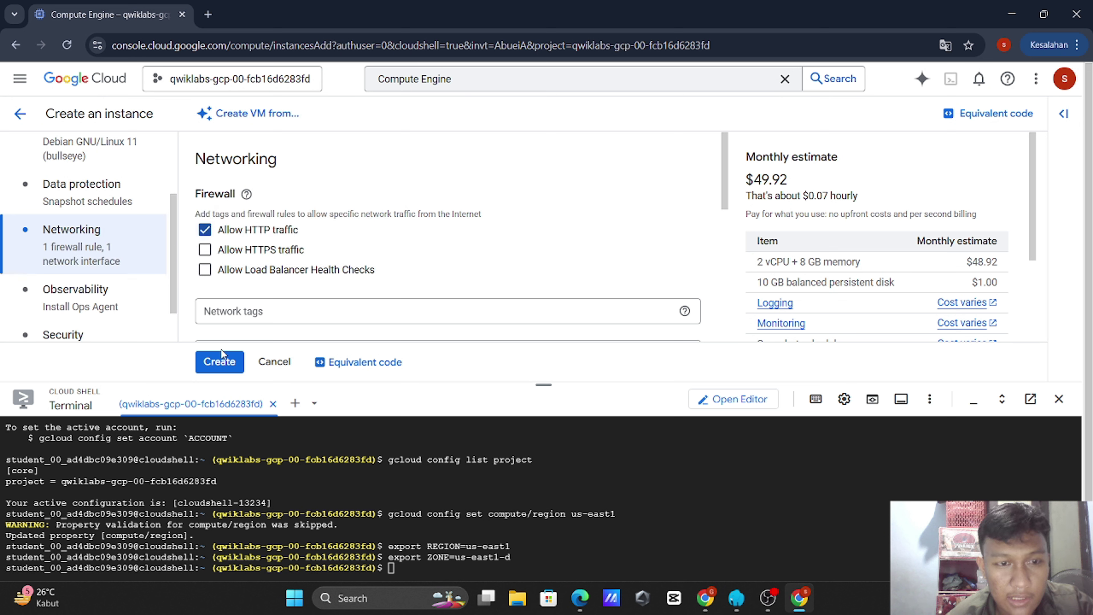
click(215, 364)
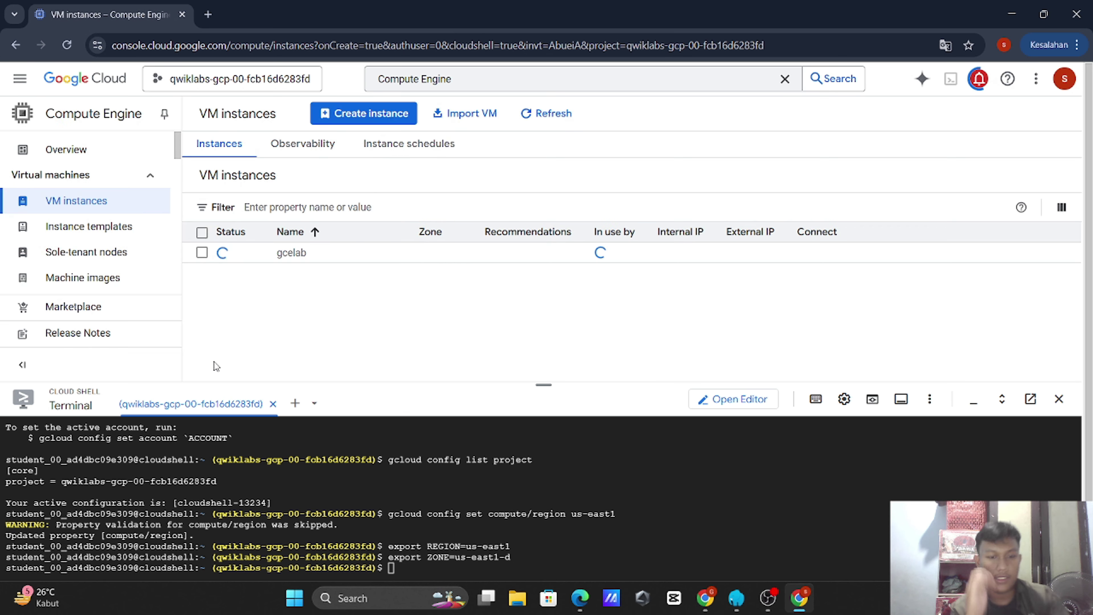
Step: Read the lab's instructions for connecting to gcelab over SSH and check the instance's creation status in the VM instances list
key(alt+Tab)
scroll(351, 363, down, 6)
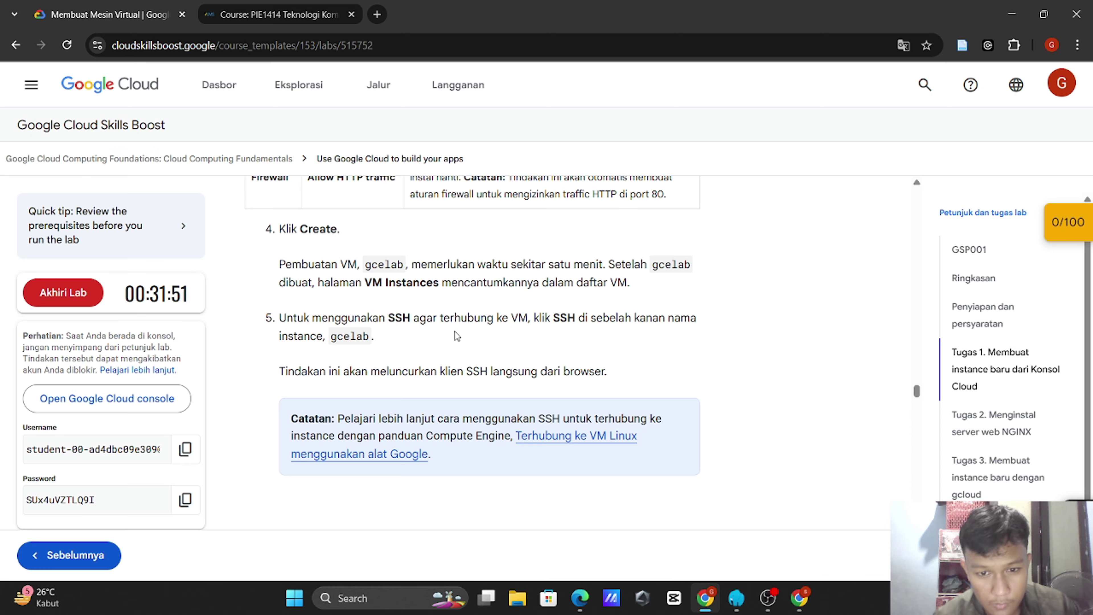
key(alt+Tab)
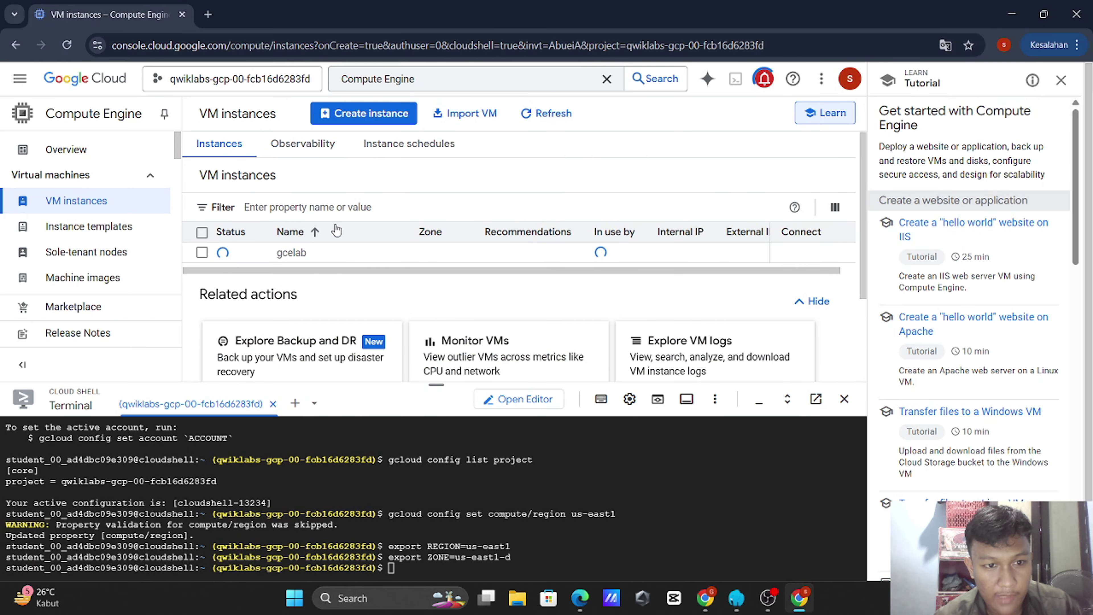
key(alt+Tab)
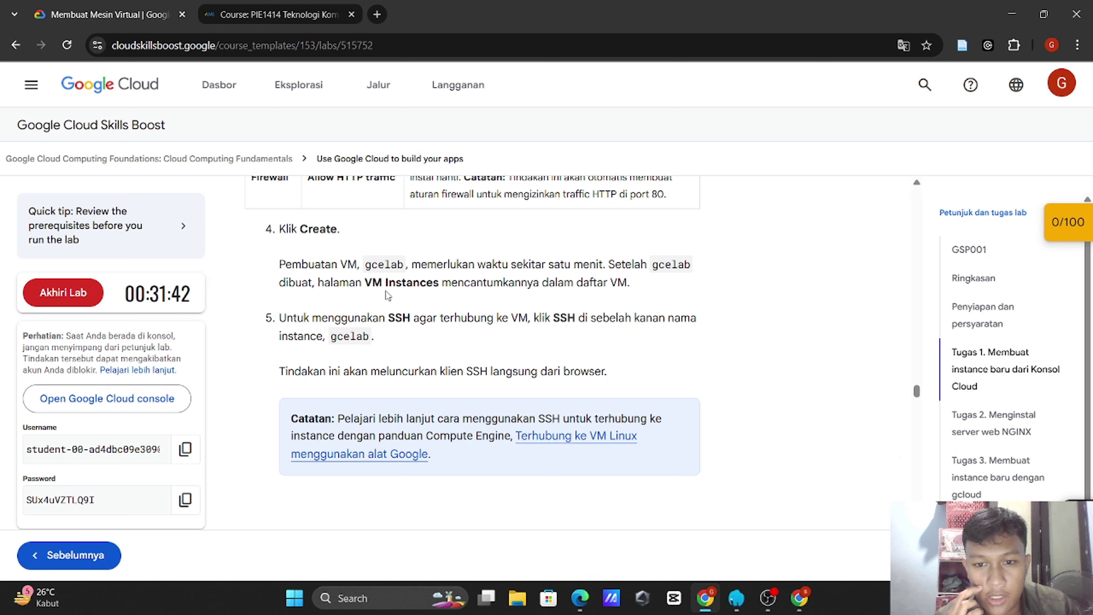
key(alt+Tab)
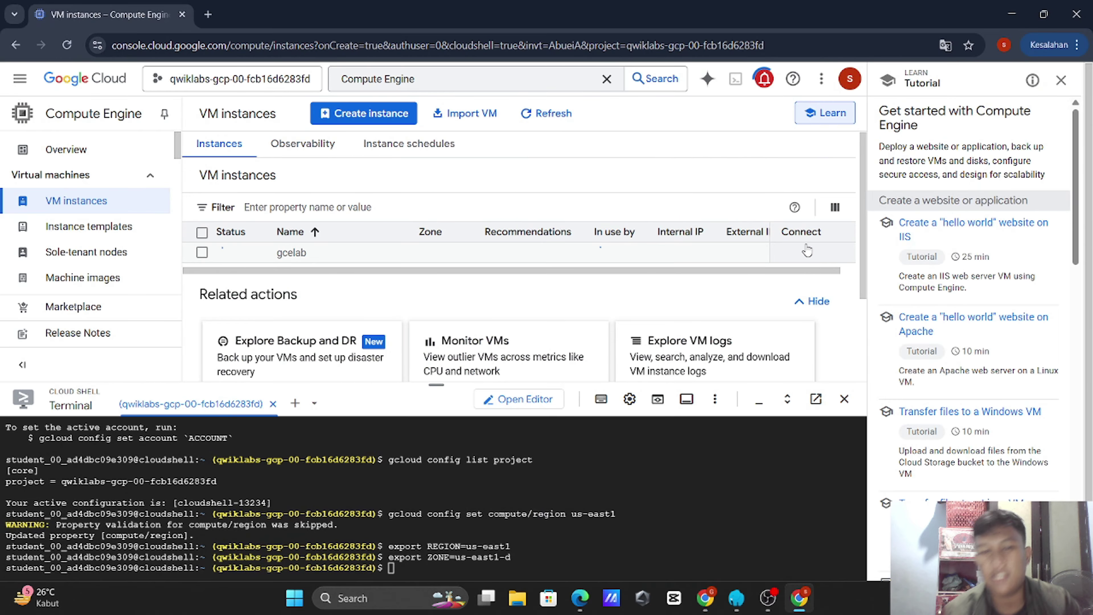
Step: Read through the lab's Tugas 2 instructions for installing the NGINX web server and recheck the status of gcelab
key(alt+Tab)
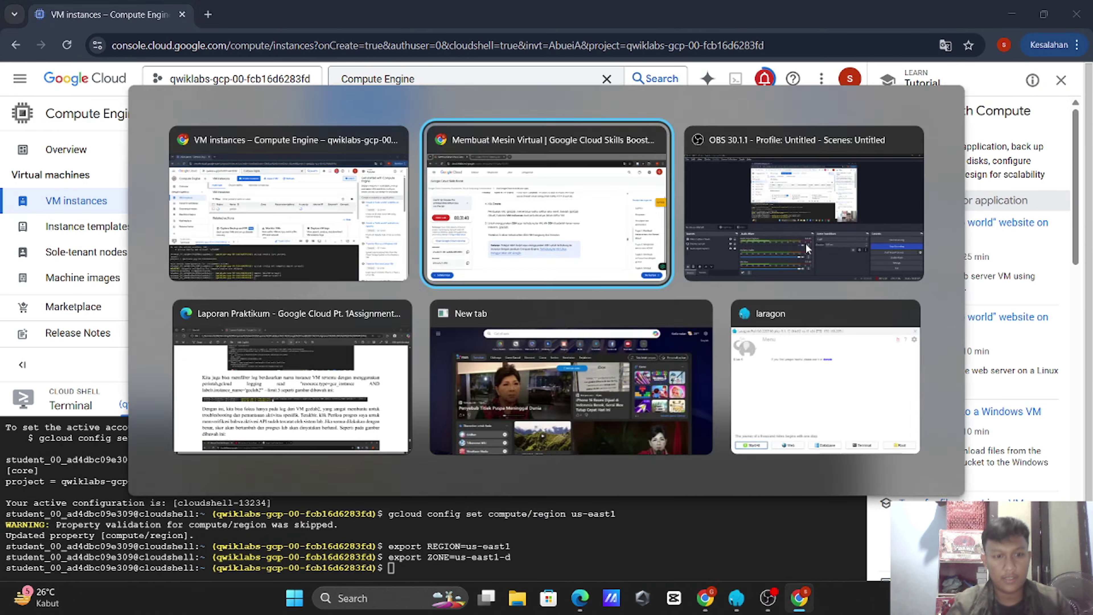
scroll(663, 254, down, 6)
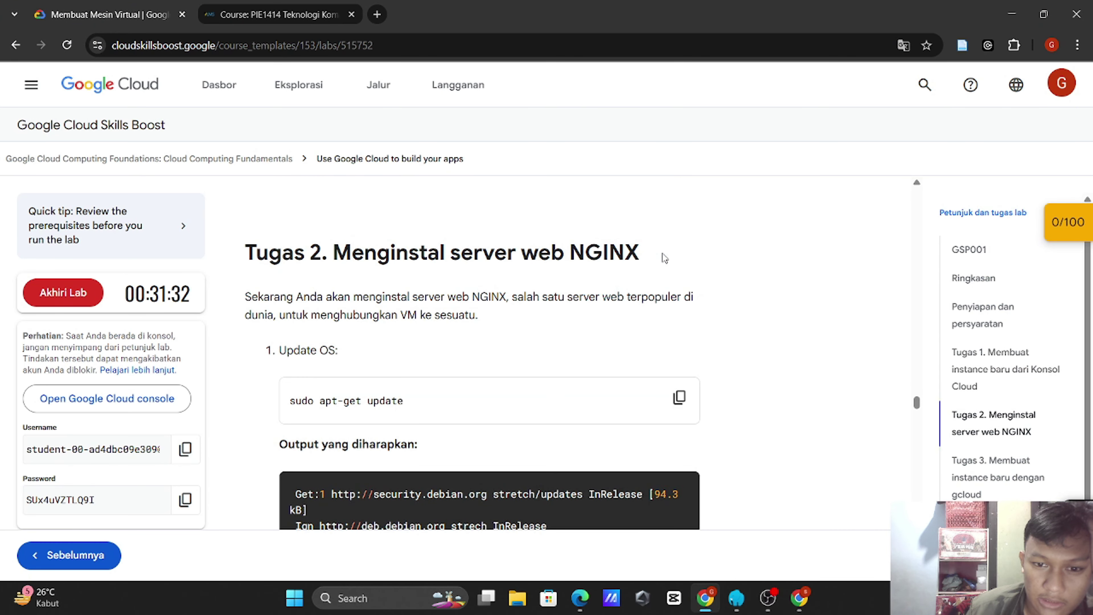
scroll(663, 253, down, 2)
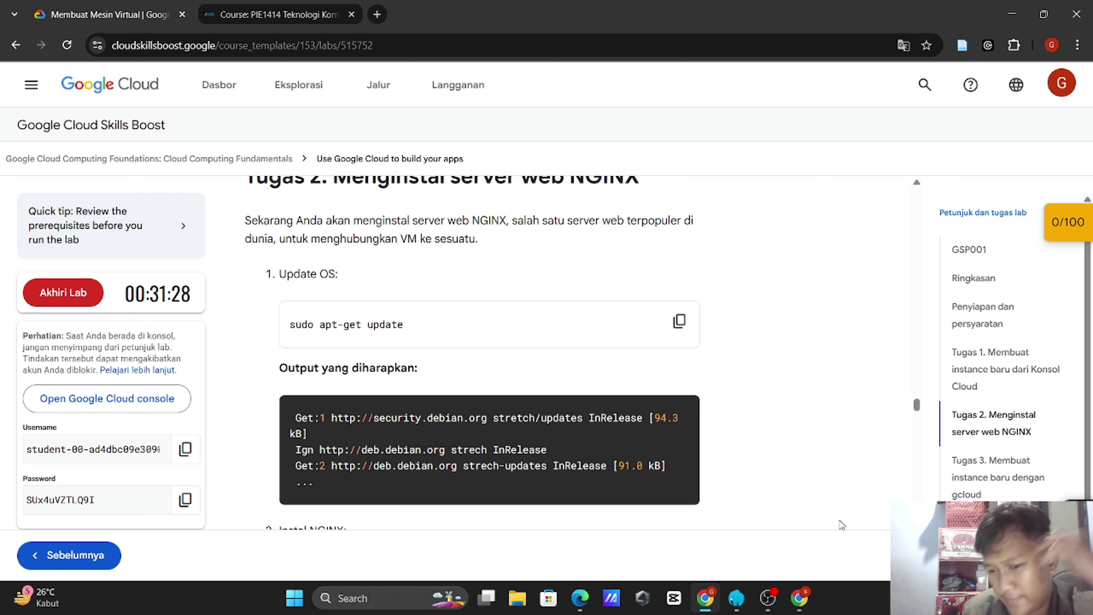
click(805, 609)
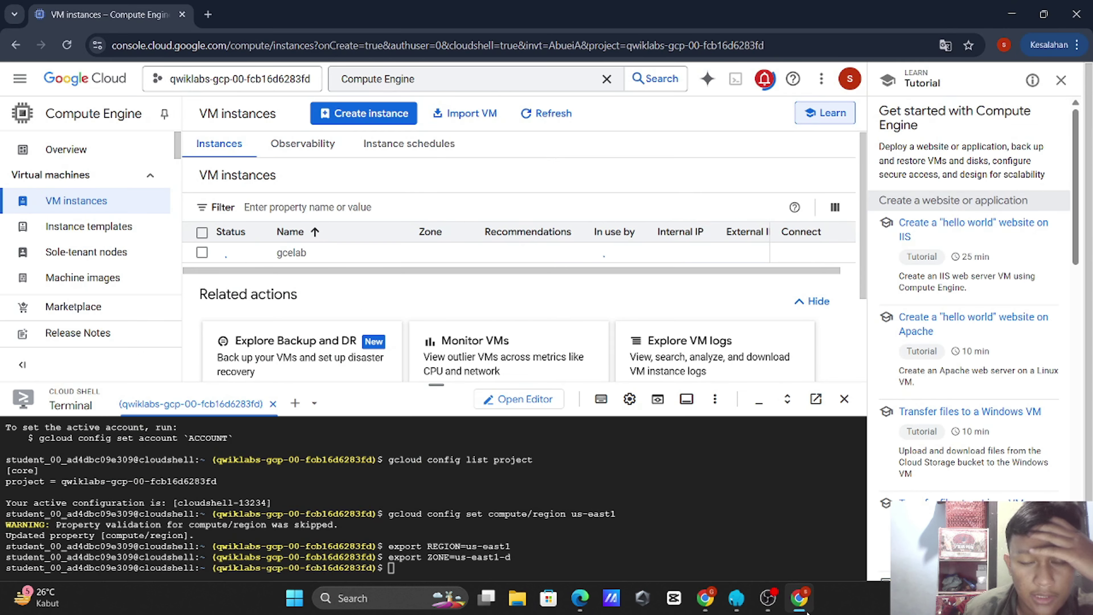
click(702, 604)
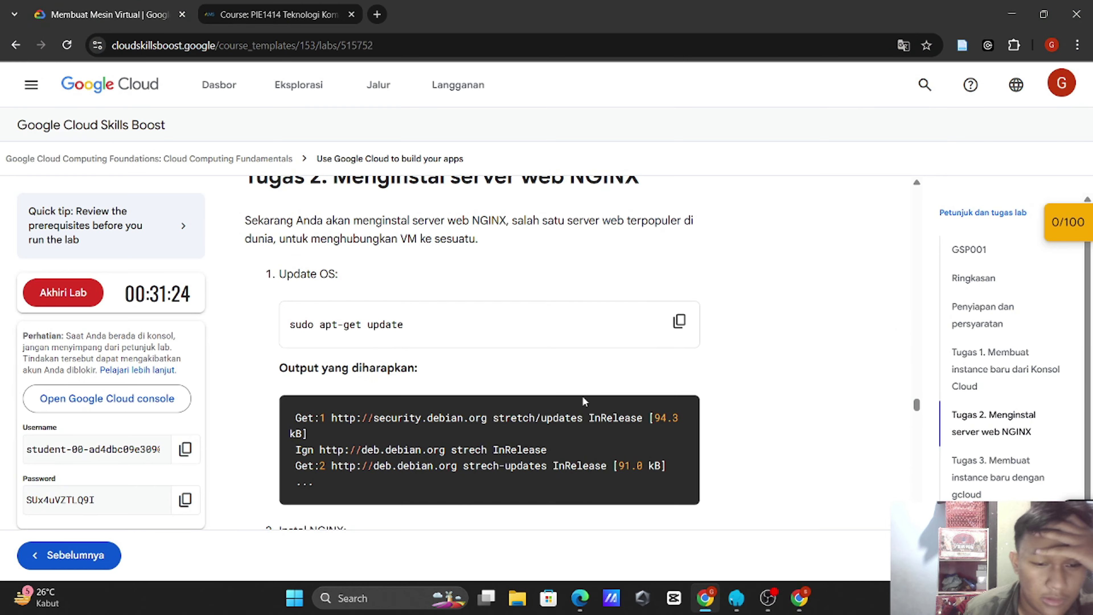
scroll(582, 396, down, 10)
scroll(582, 396, down, 10)
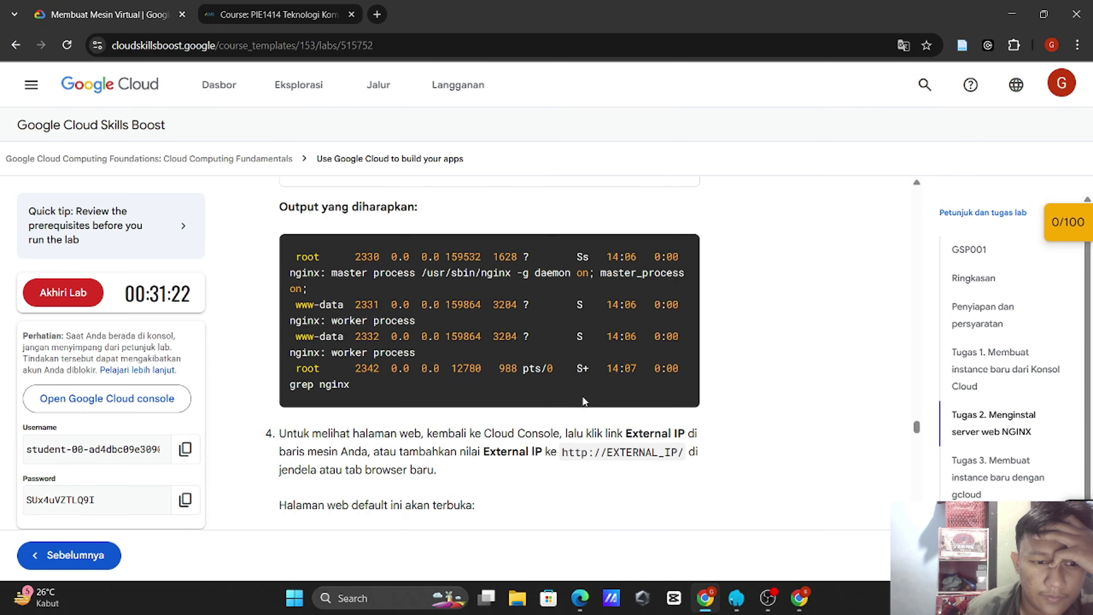
scroll(583, 397, down, 1)
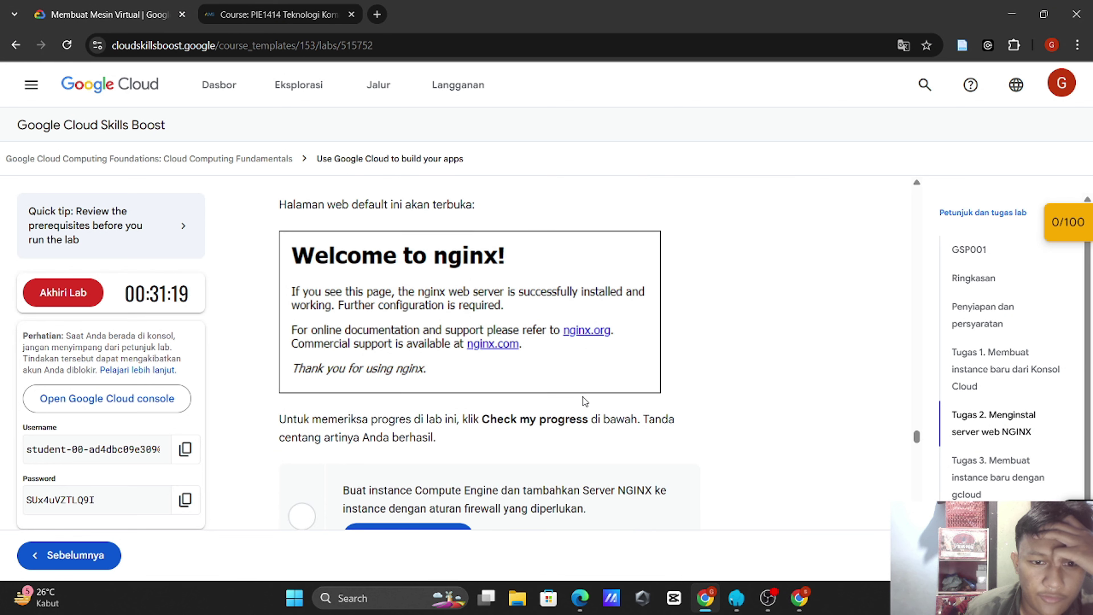
scroll(582, 396, up, 10)
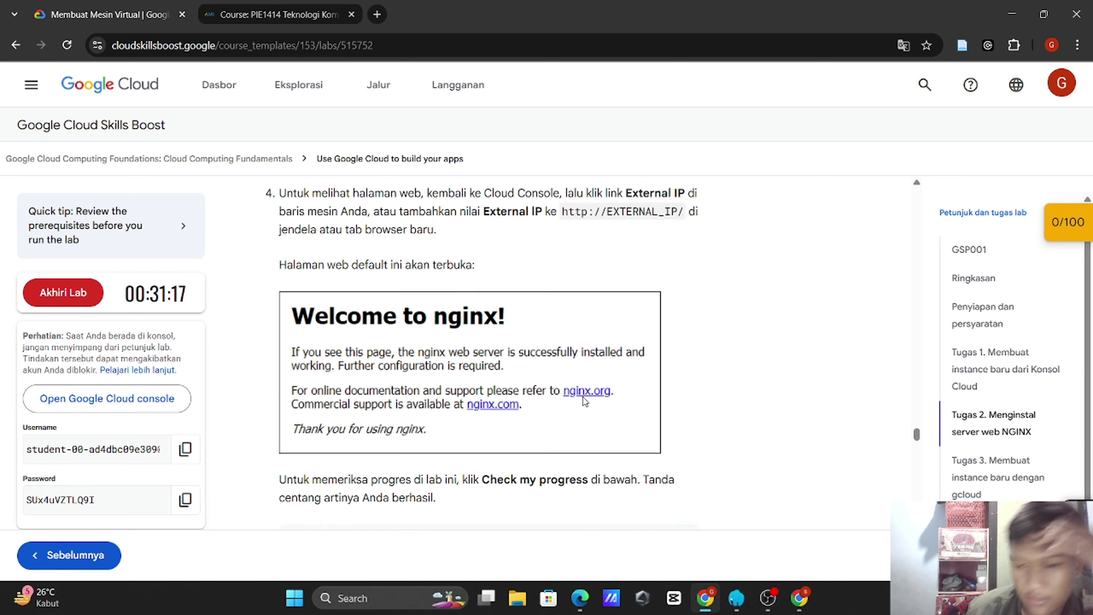
click(789, 605)
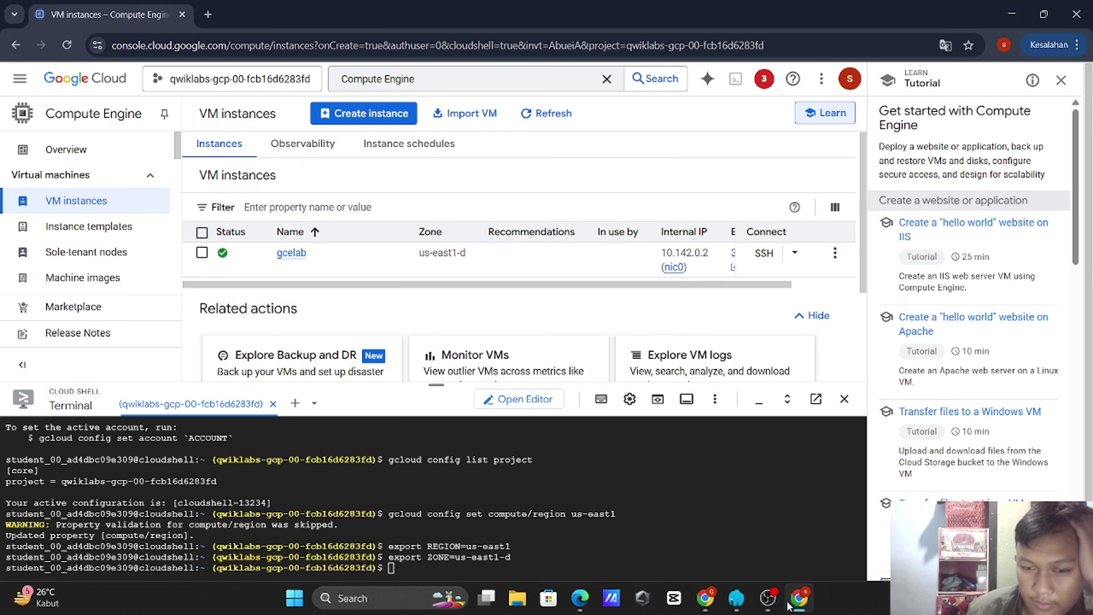
Step: Open an SSH-in-browser session to the gcelab instance and authorize it to connect to the VM
click(767, 262)
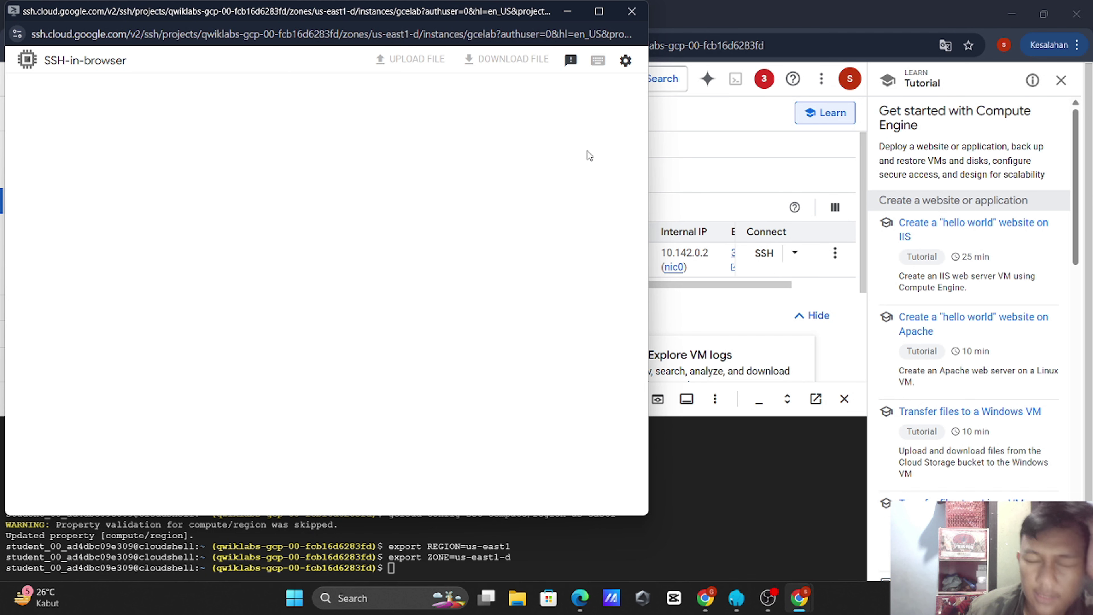
click(699, 191)
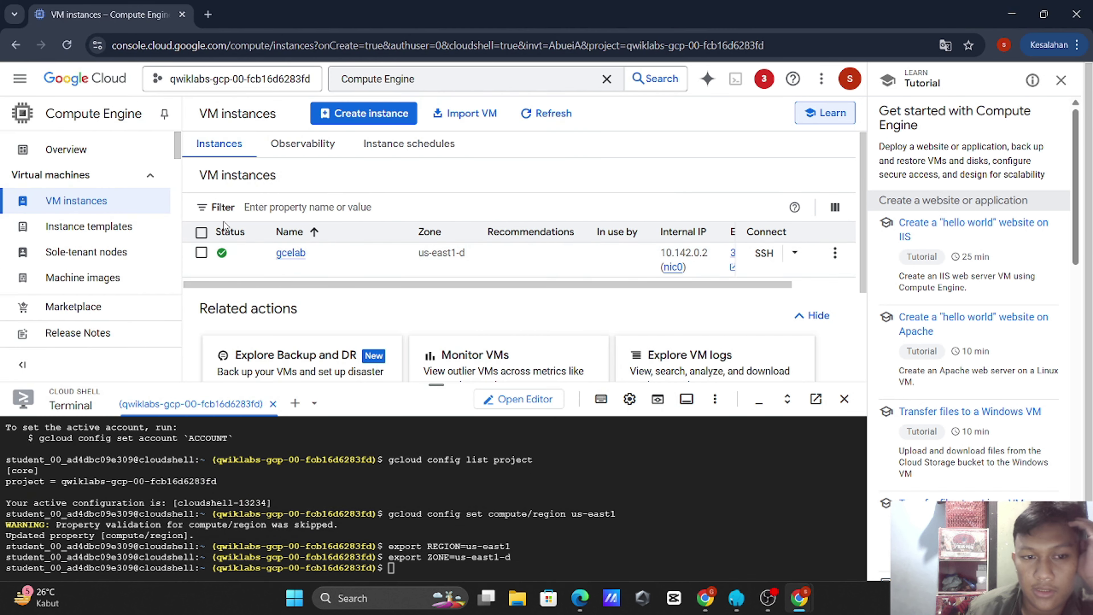
mouse_move(791, 602)
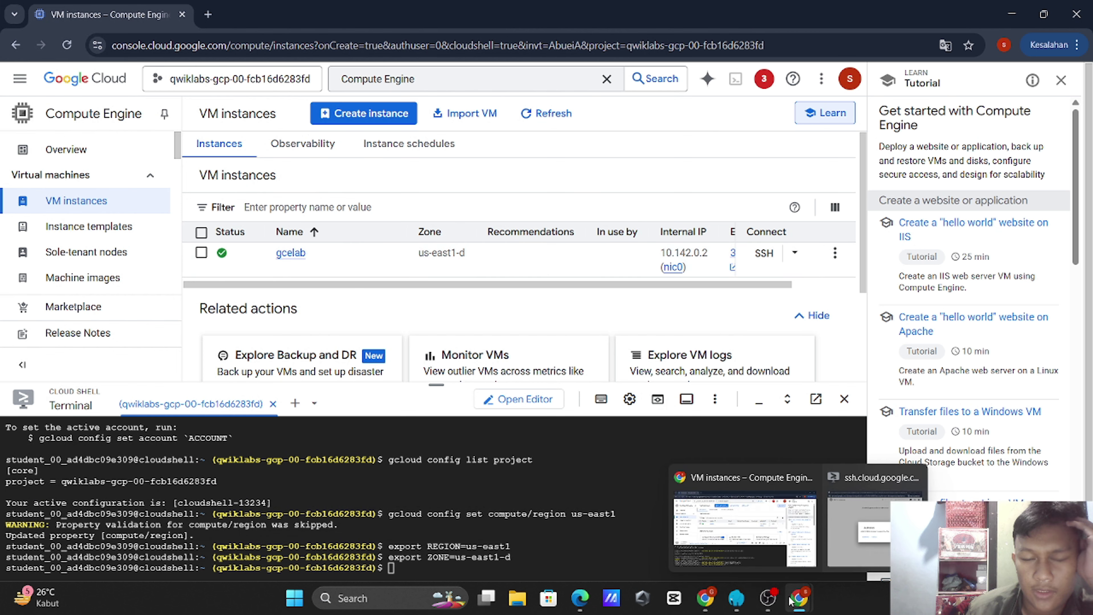
click(844, 541)
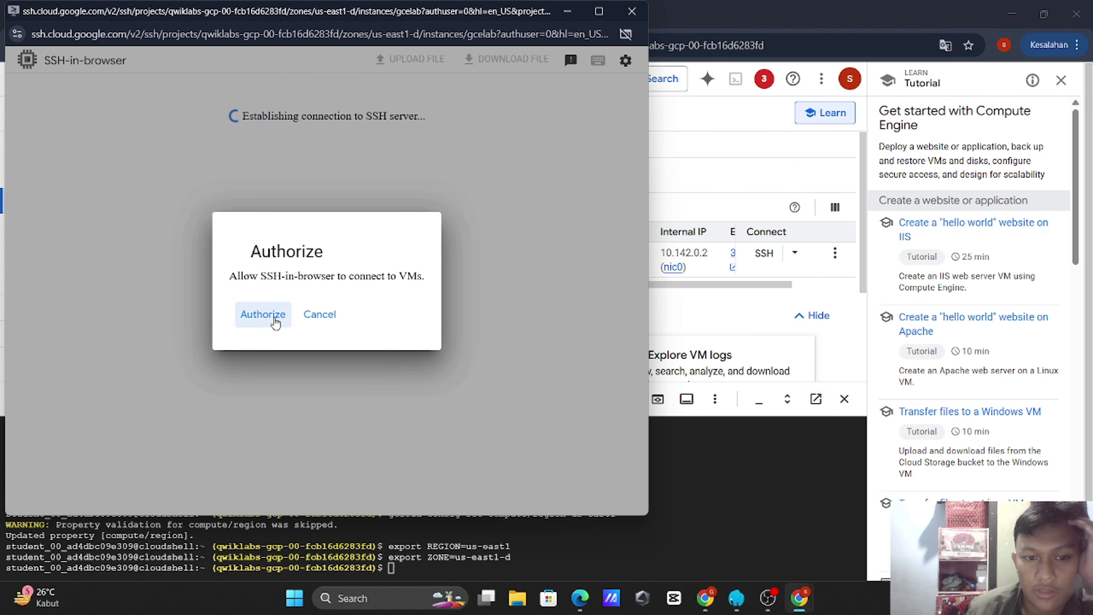
click(263, 315)
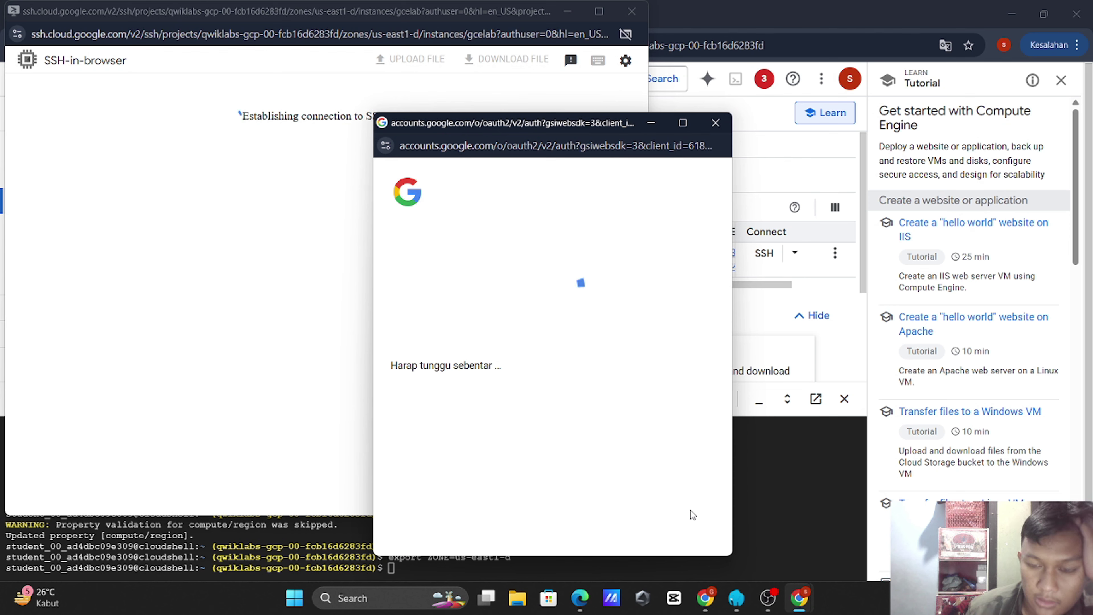
Step: Bring up the lab's Tugas 2 instructions and place the gcelab SSH window over the lower part of that page
click(710, 607)
scroll(635, 408, up, 10)
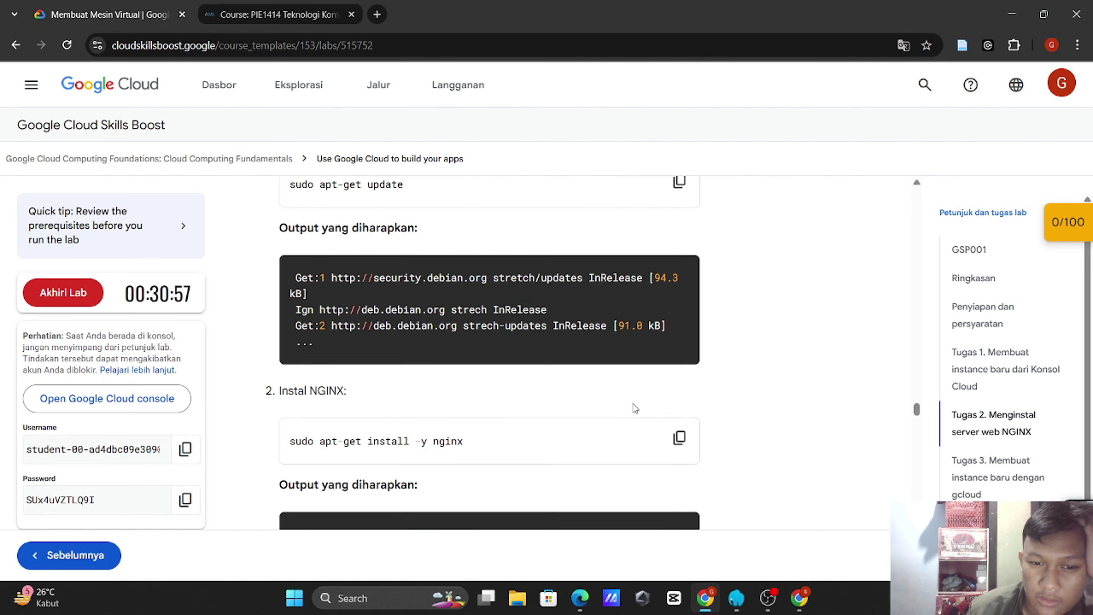
mouse_move(800, 600)
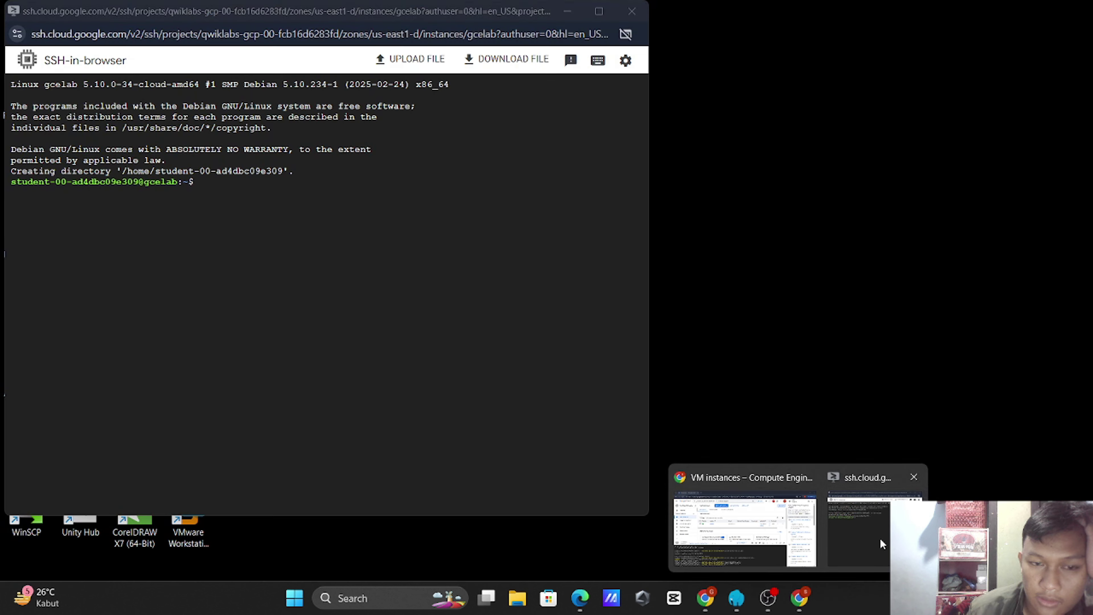
click(879, 538)
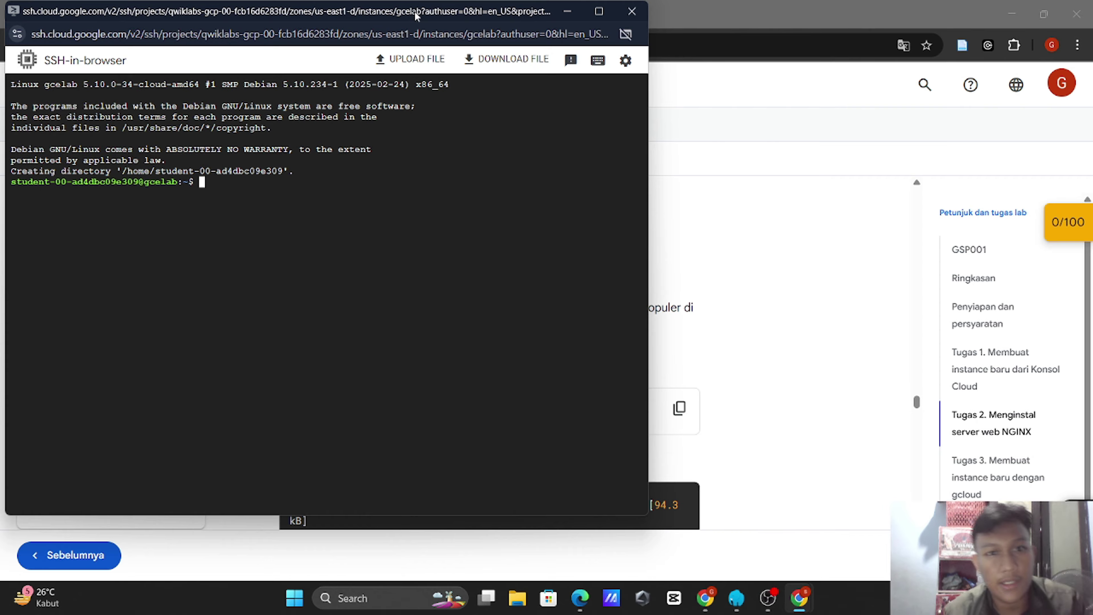
drag(411, 5, 511, 256)
Step: Copy the lab's OS update command and run sudo apt-get update in the gcelab SSH session
scroll(512, 207, up, 3)
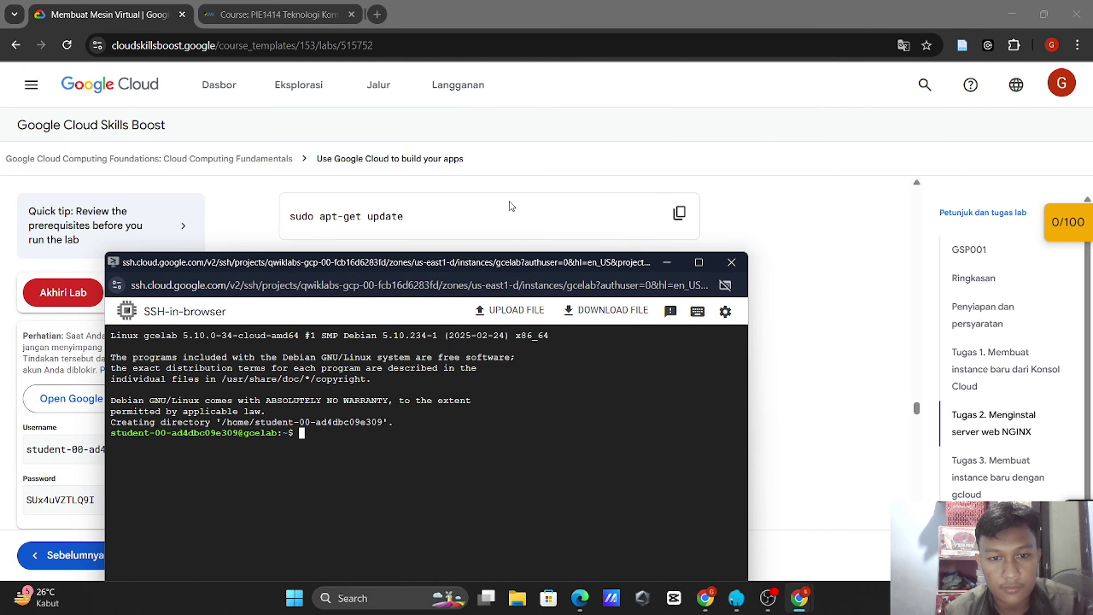
click(511, 207)
scroll(511, 206, up, 2)
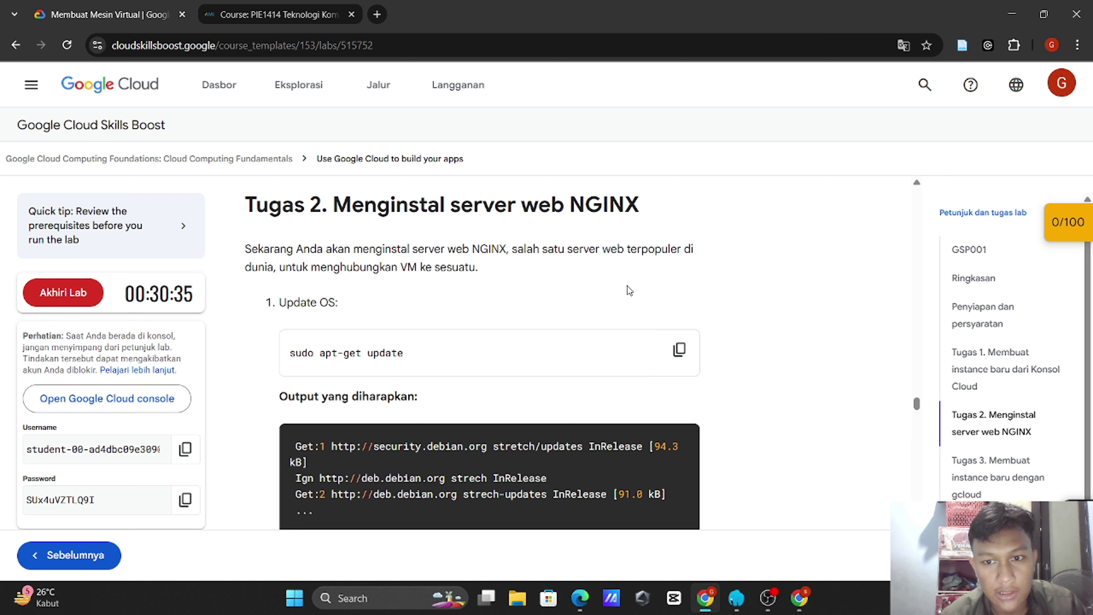
scroll(627, 286, down, 2)
click(680, 258)
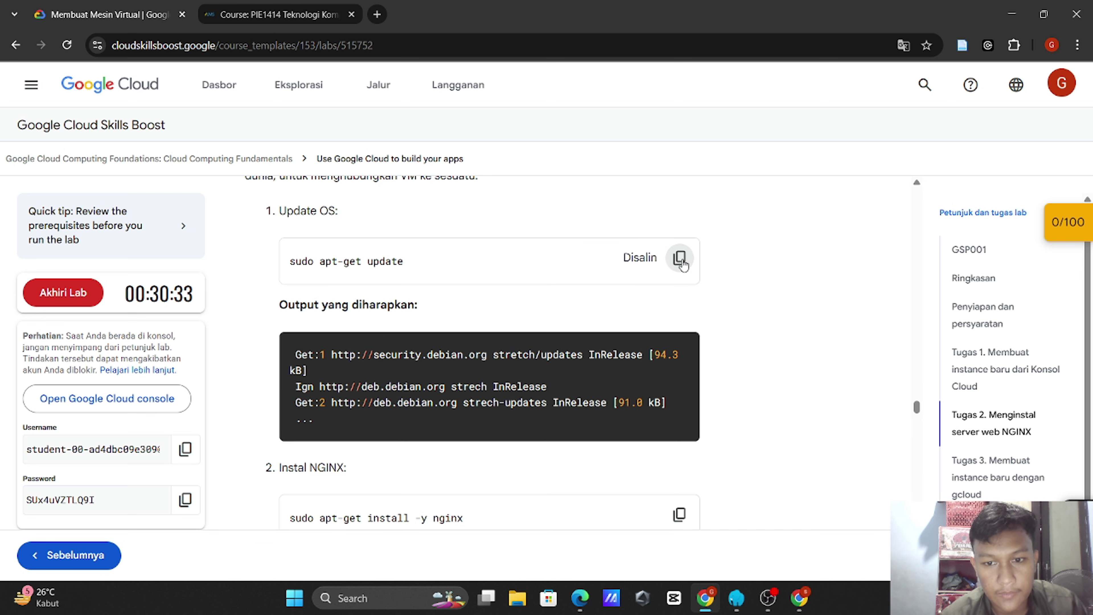
scroll(683, 264, up, 1)
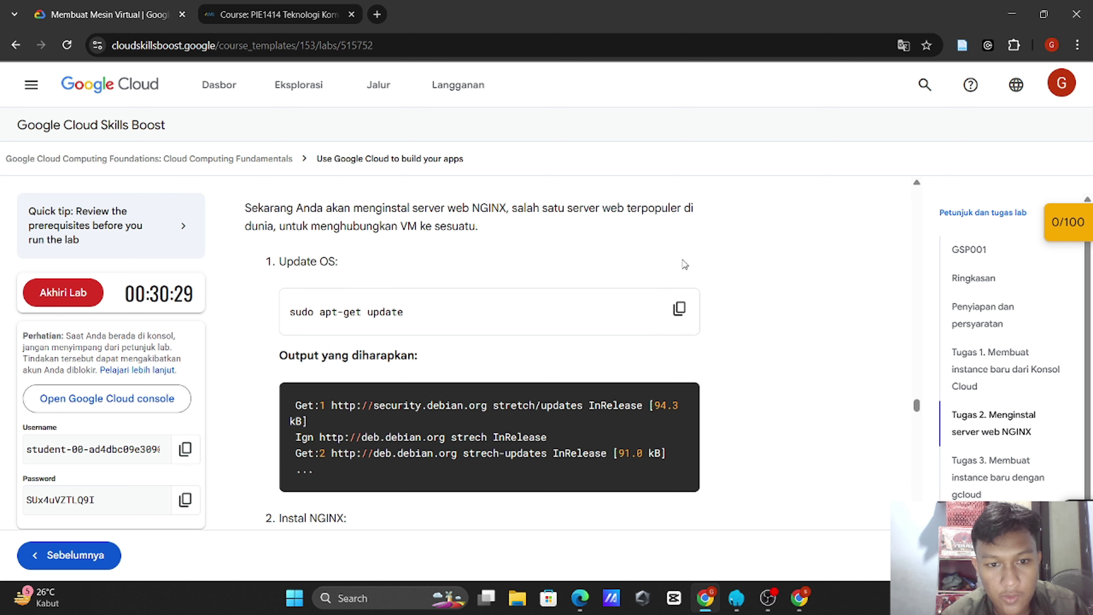
key(alt+Tab)
key(ctrl+v)
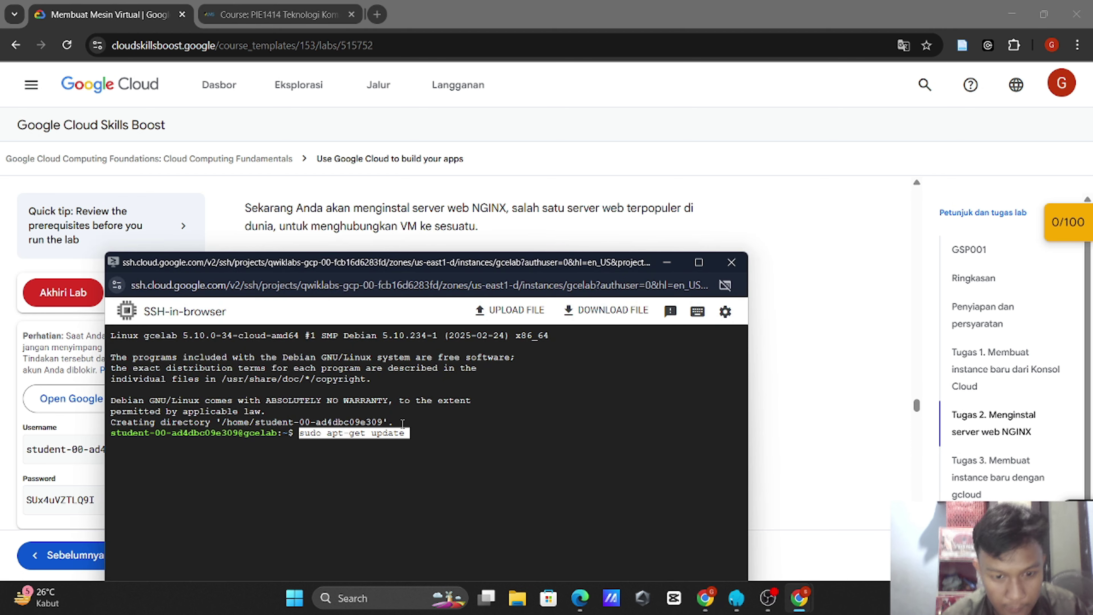
key(Return)
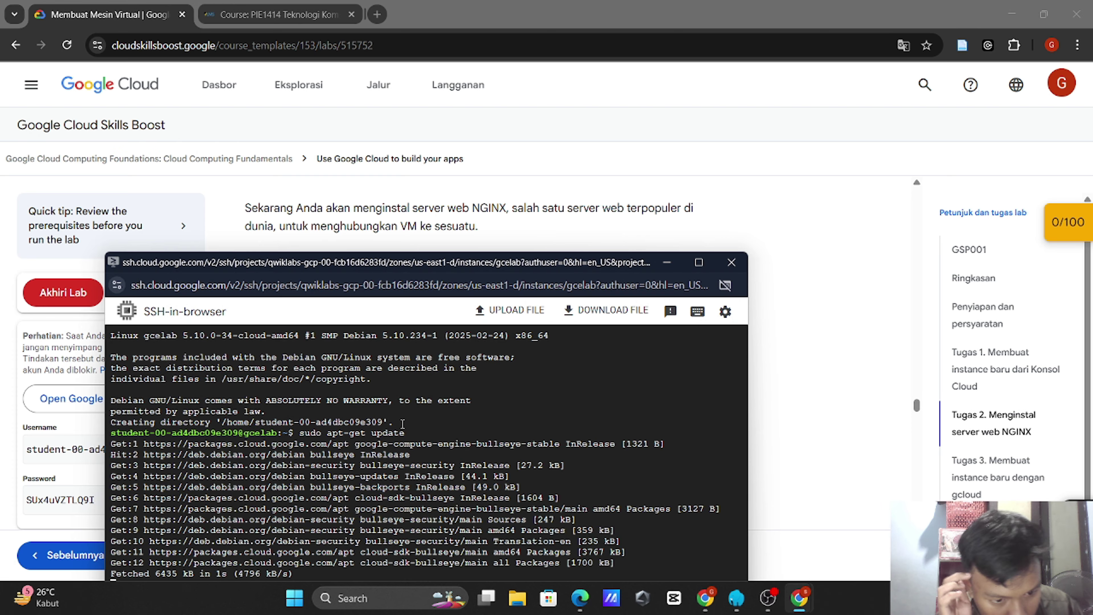
Step: Copy the lab's NGINX installation command and run sudo apt-get install -y nginx in the gcelab SSH session
drag(391, 269, 459, 124)
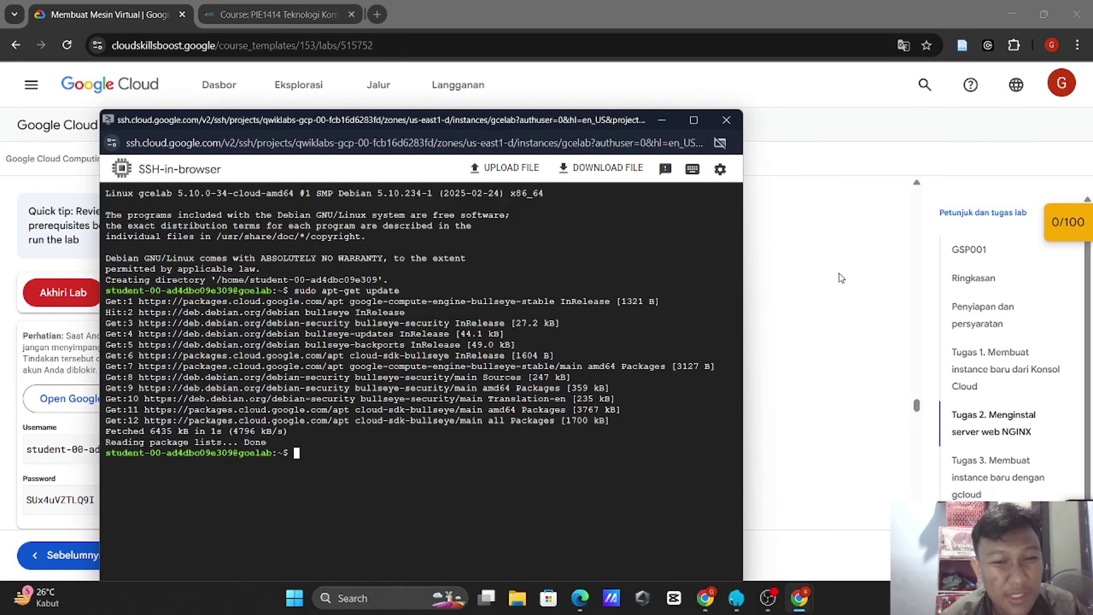
click(839, 272)
scroll(708, 303, down, 2)
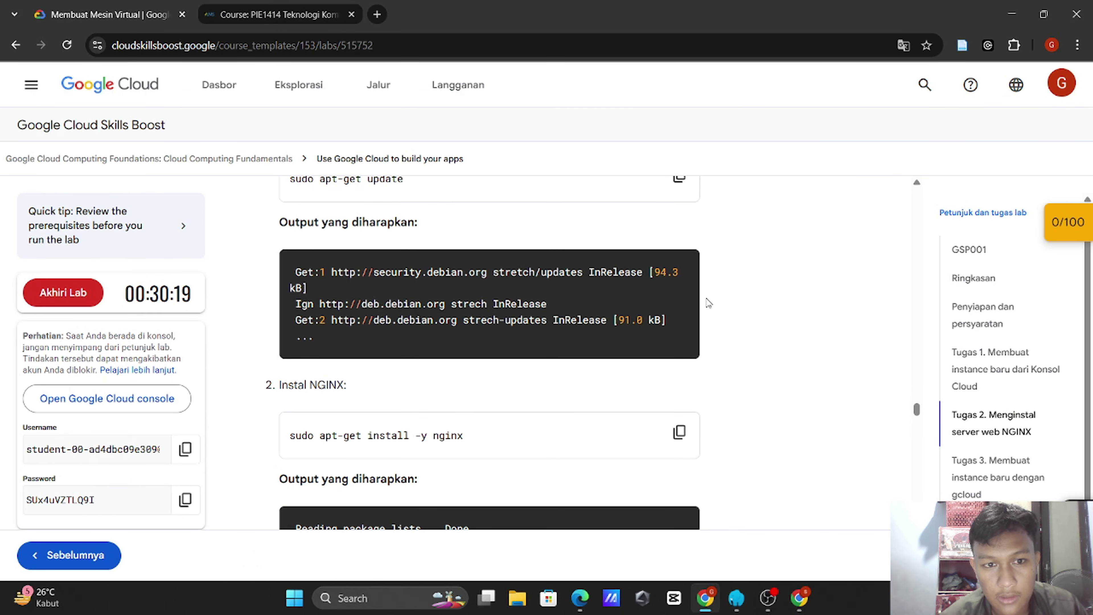
scroll(708, 303, down, 1)
click(677, 391)
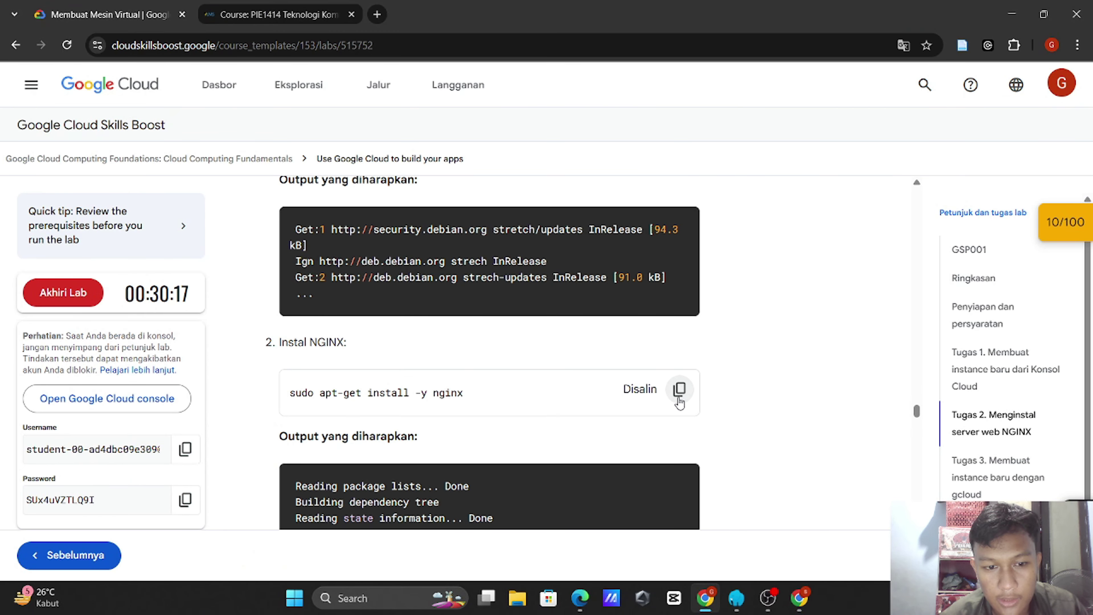
key(alt+Tab)
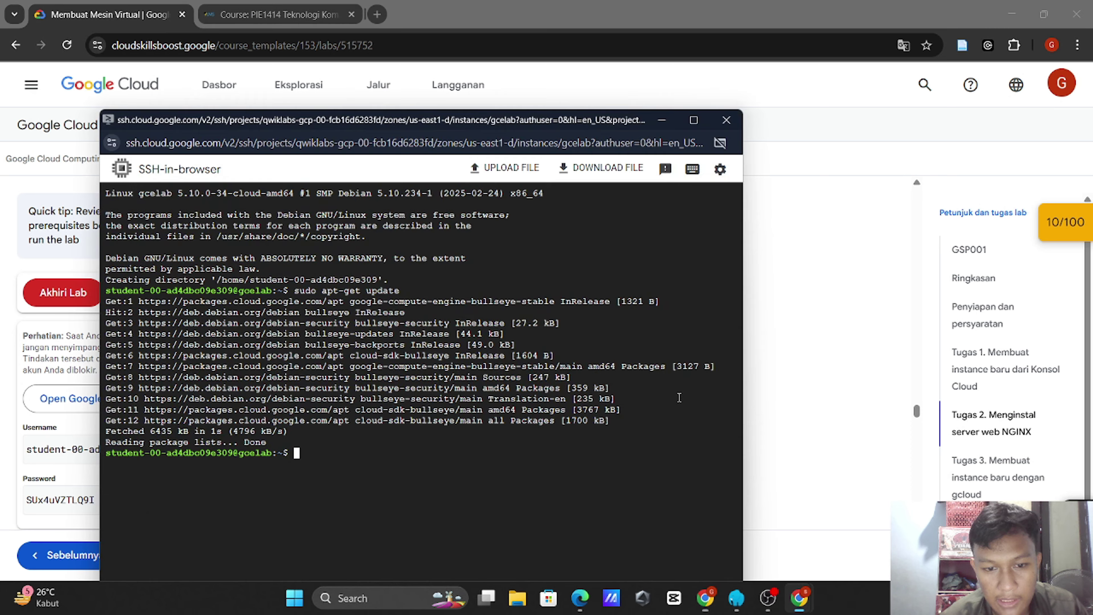
key(ctrl+v)
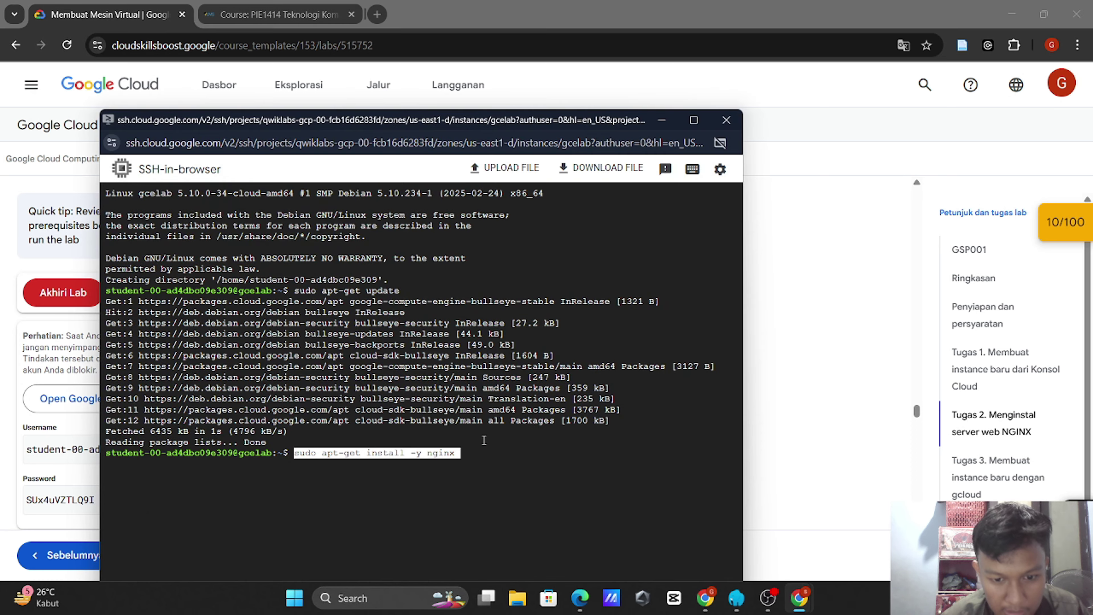
key(Return)
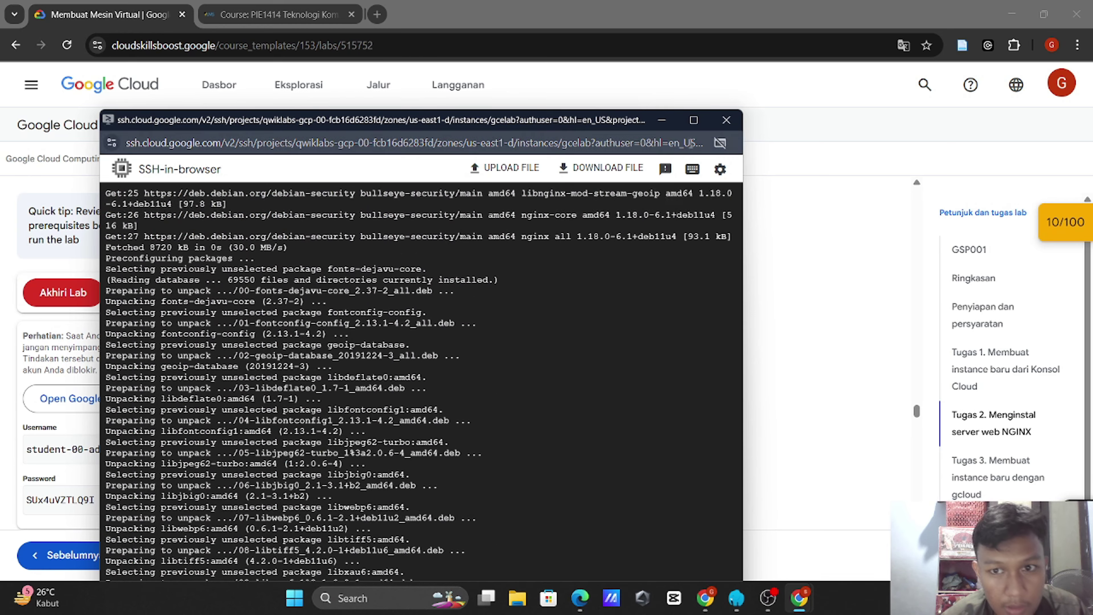
Step: Arrange the SSH session and the lab page side by side, with the lab at step 3, Pastikan NGINX berjalan
click(693, 121)
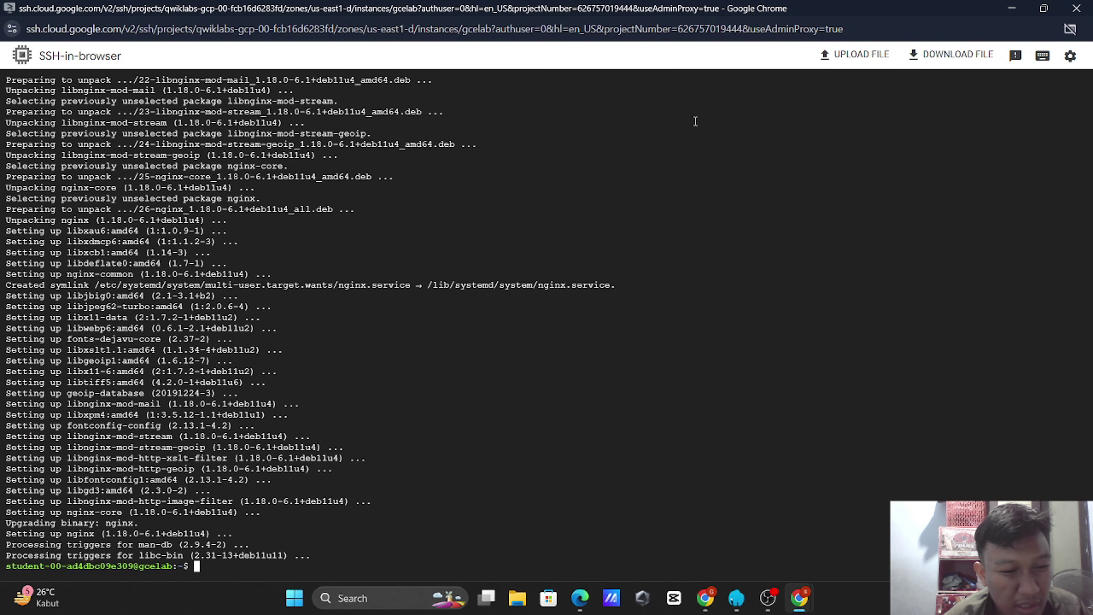
key(super+Right)
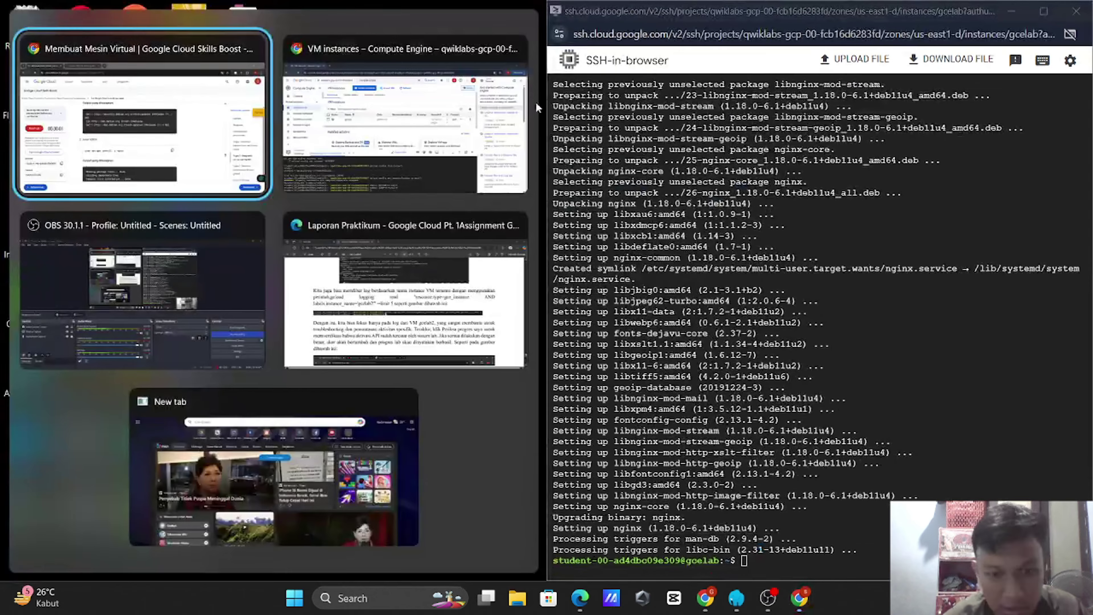
click(159, 151)
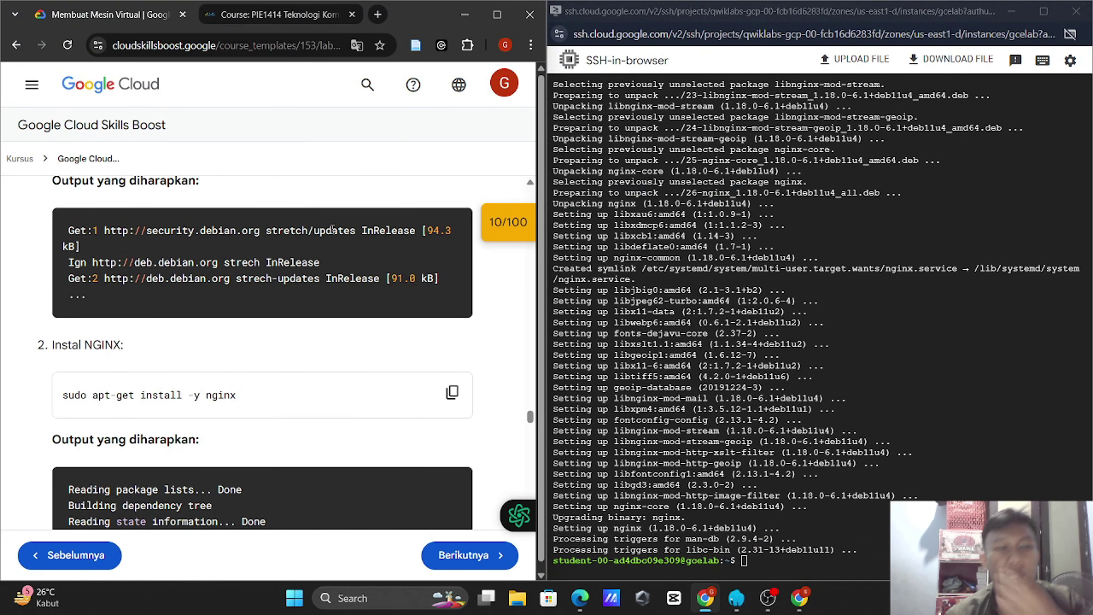
scroll(438, 244, down, 5)
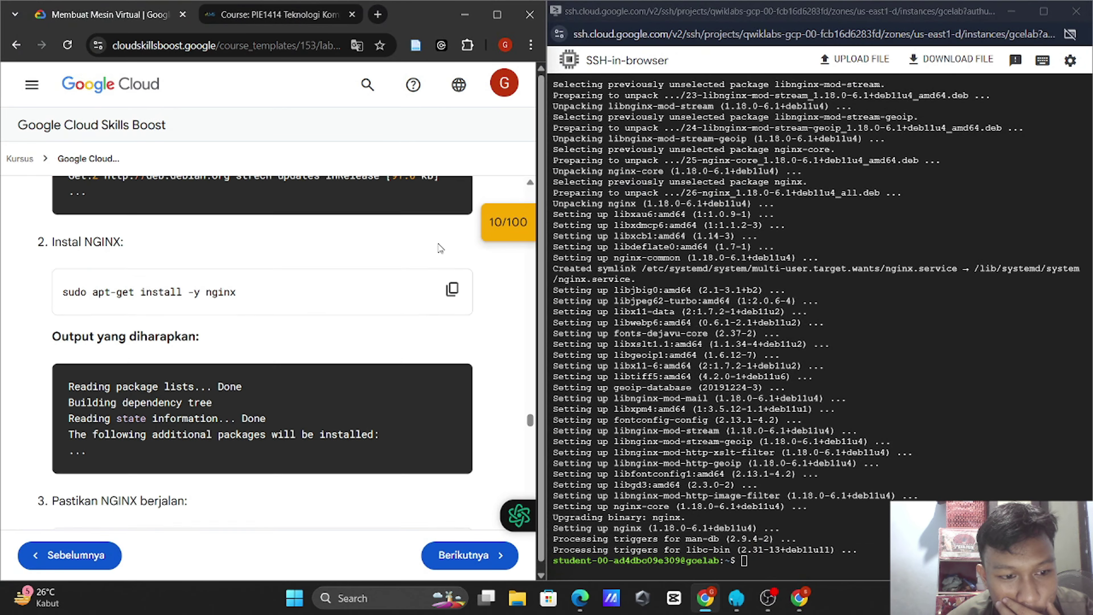
scroll(438, 247, down, 2)
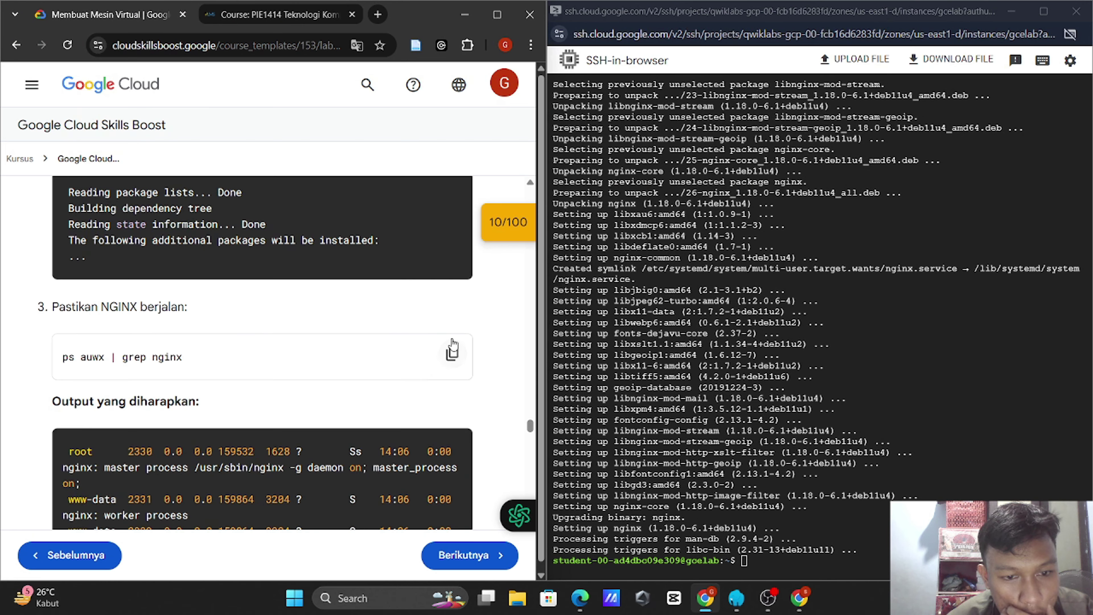
click(451, 353)
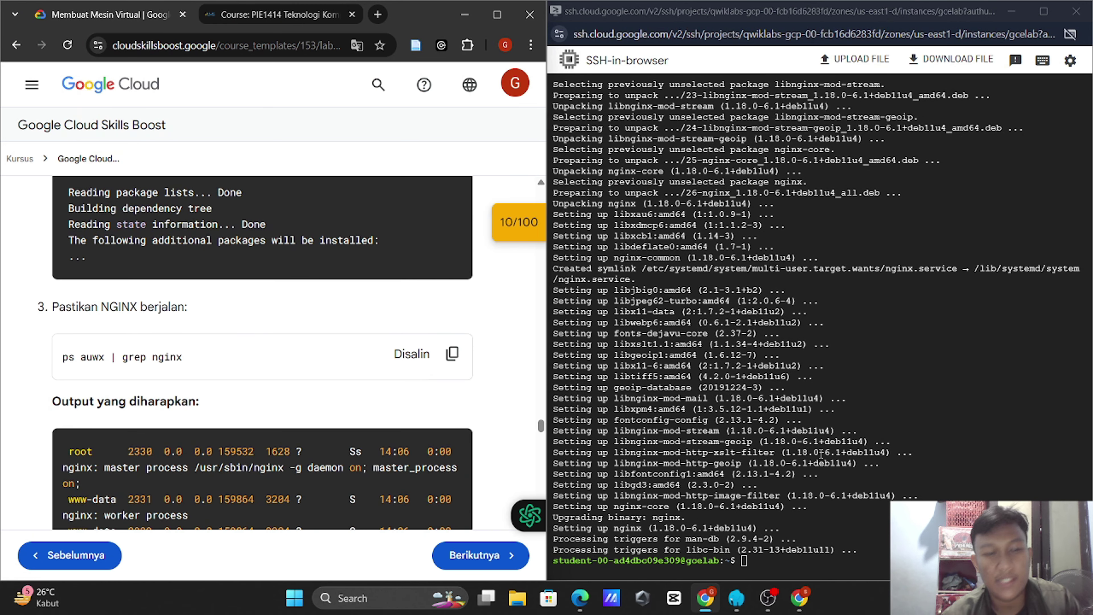
drag(817, 463, 819, 474)
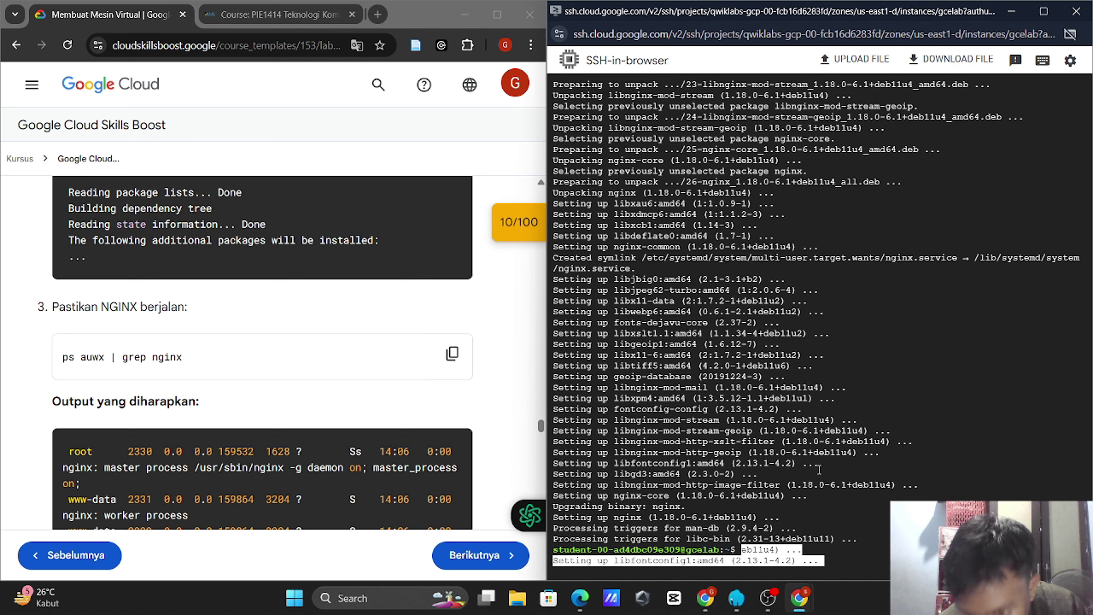
key(BackSpace)
key(BackSpace)
key(BackSpace)
key(BackSpace)
key(BackSpace)
key(BackSpace)
key(BackSpace)
key(BackSpace)
key(BackSpace)
key(BackSpace)
key(BackSpace)
key(BackSpace)
key(BackSpace)
key(BackSpace)
key(BackSpace)
key(BackSpace)
key(BackSpace)
key(BackSpace)
key(BackSpace)
key(BackSpace)
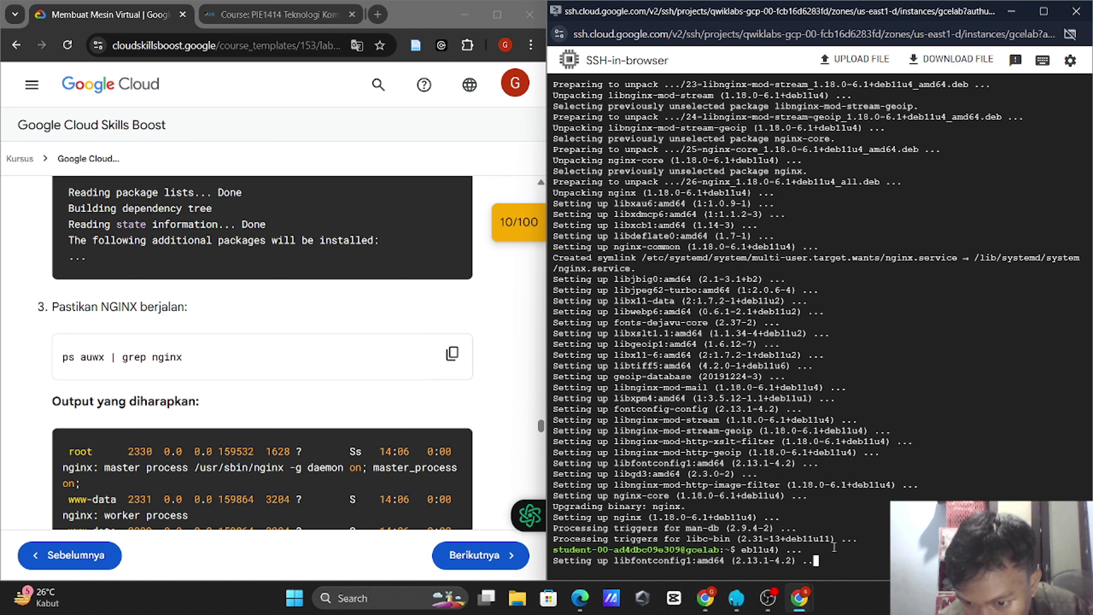
key(BackSpace)
key(BackSpace)
key(BackSpace)
key(BackSpace)
key(BackSpace)
key(BackSpace)
key(BackSpace)
key(BackSpace)
key(BackSpace)
key(BackSpace)
key(BackSpace)
key(BackSpace)
key(BackSpace)
key(BackSpace)
key(BackSpace)
key(BackSpace)
key(BackSpace)
key(BackSpace)
key(BackSpace)
key(BackSpace)
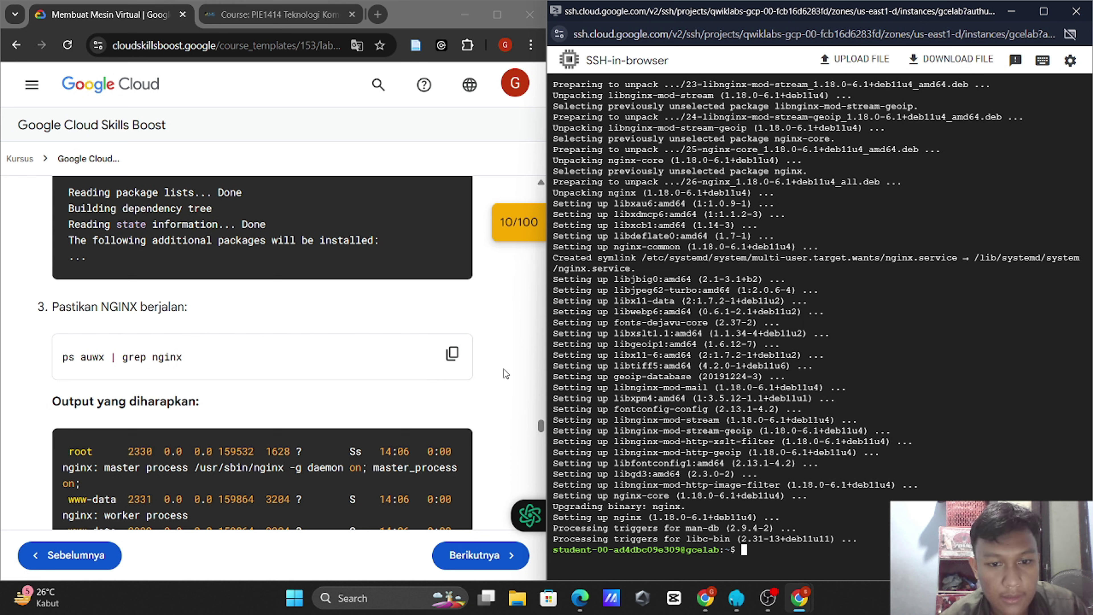
Step: Copy the lab's process check command and run ps auwx | grep nginx in the gcelab SSH session
click(451, 354)
click(452, 354)
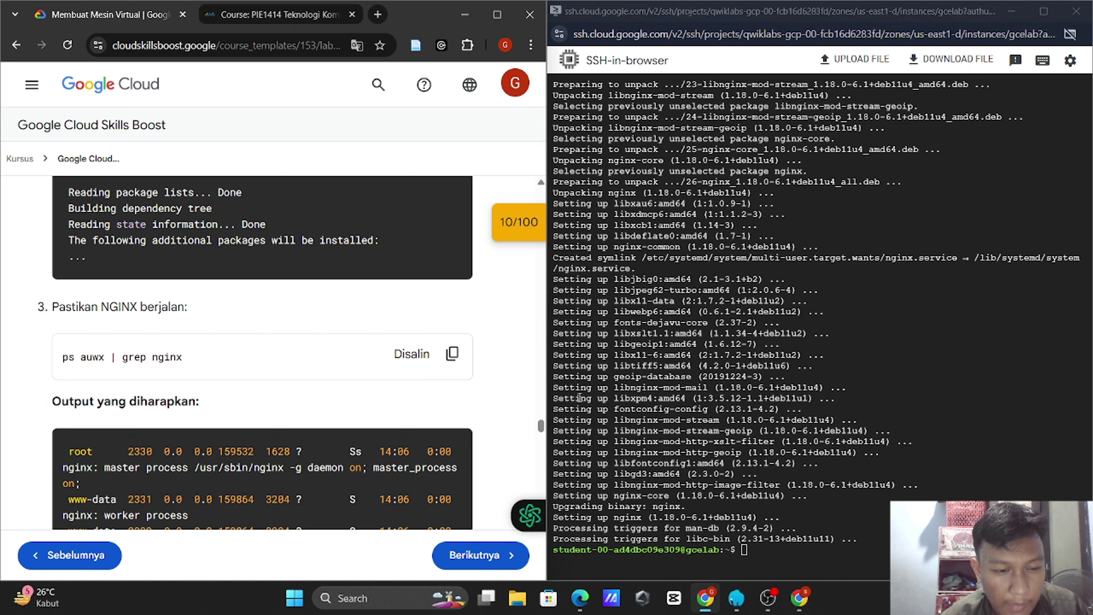
click(758, 545)
key(ctrl+v)
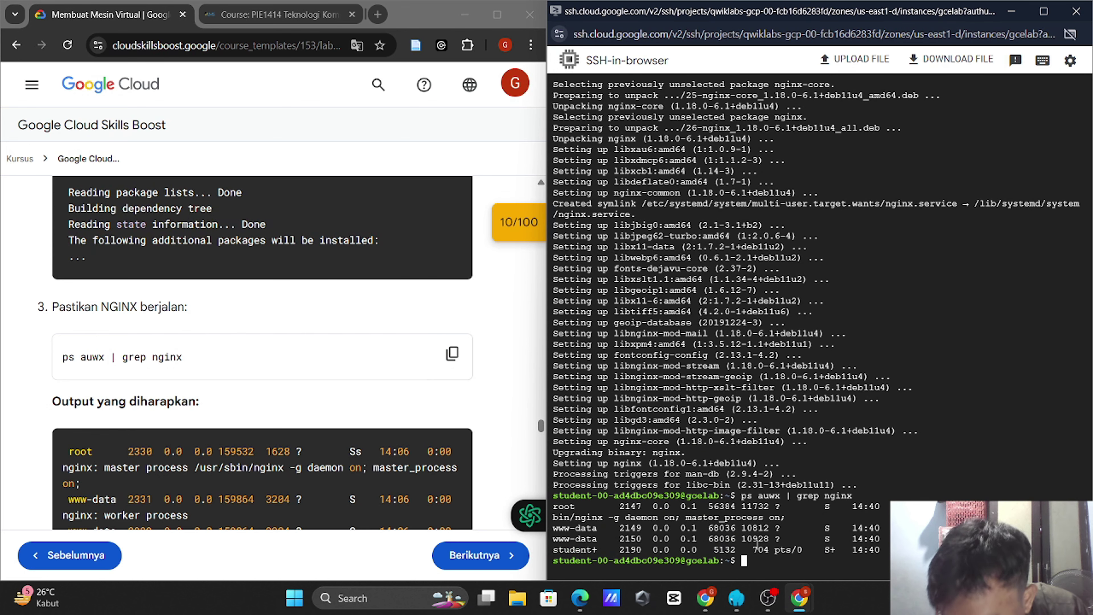
Step: Read the lab's step 4 about viewing the web page and copy gcelab's External IP from the VM instances list
scroll(408, 424, down, 4)
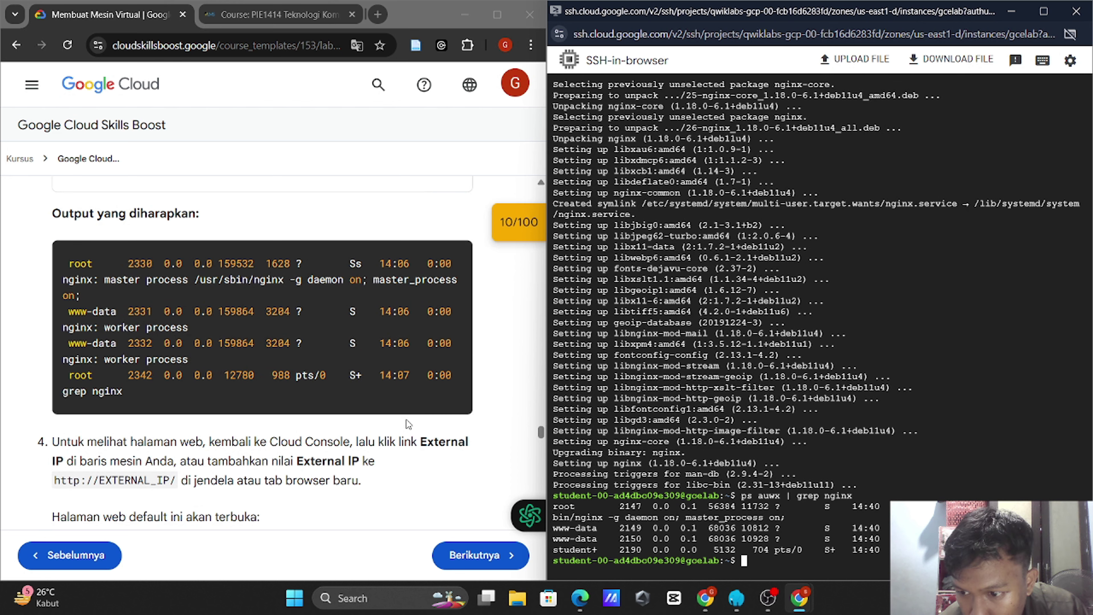
click(406, 419)
scroll(407, 419, down, 2)
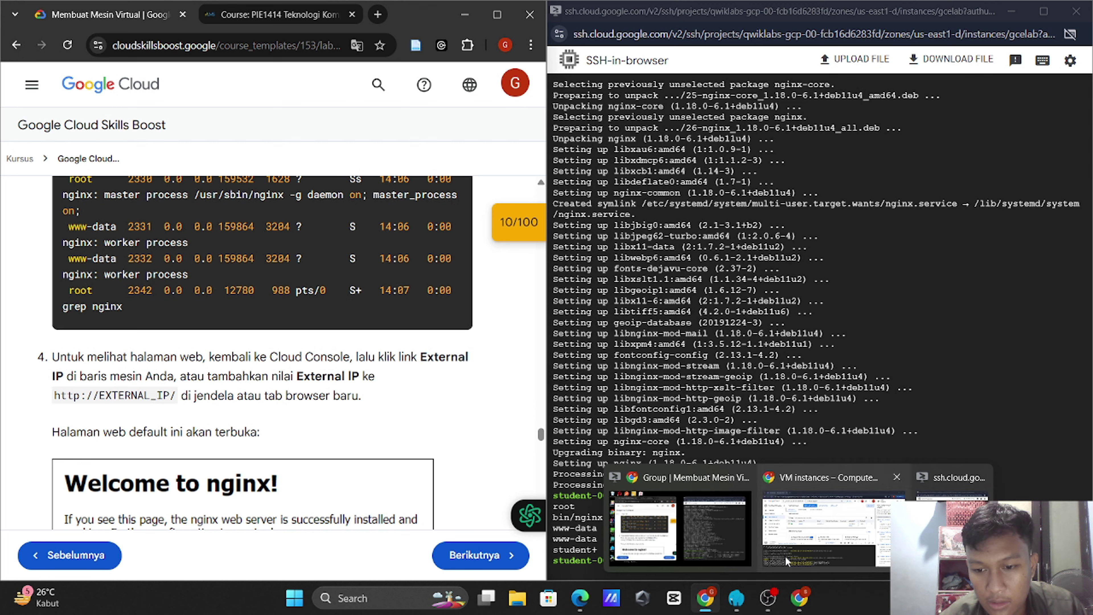
click(831, 517)
scroll(744, 279, right, 2)
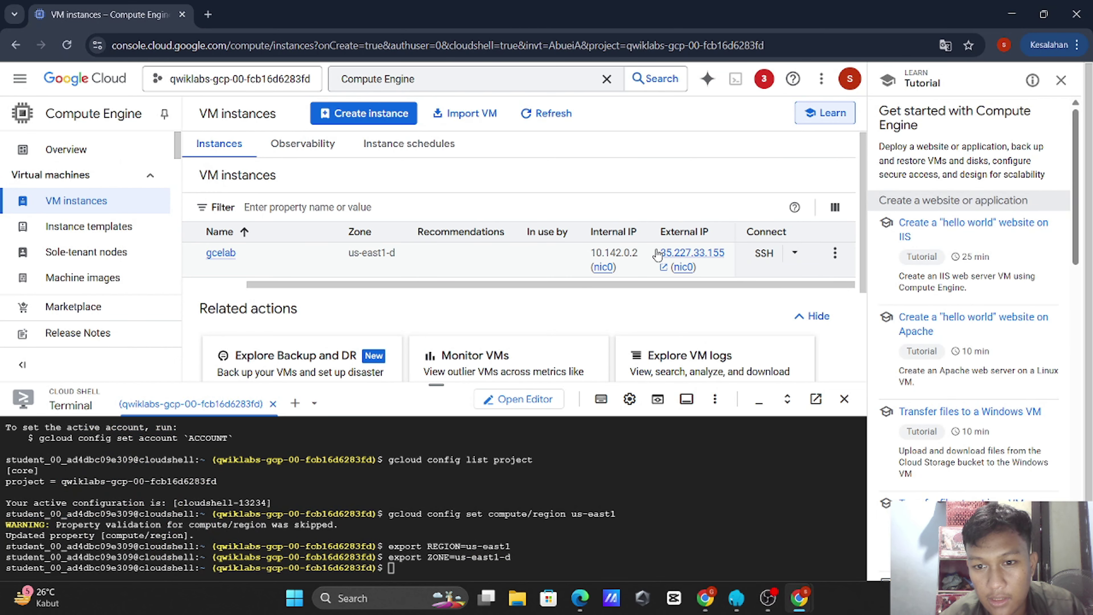
drag(659, 253, 727, 258)
key(ctrl+c)
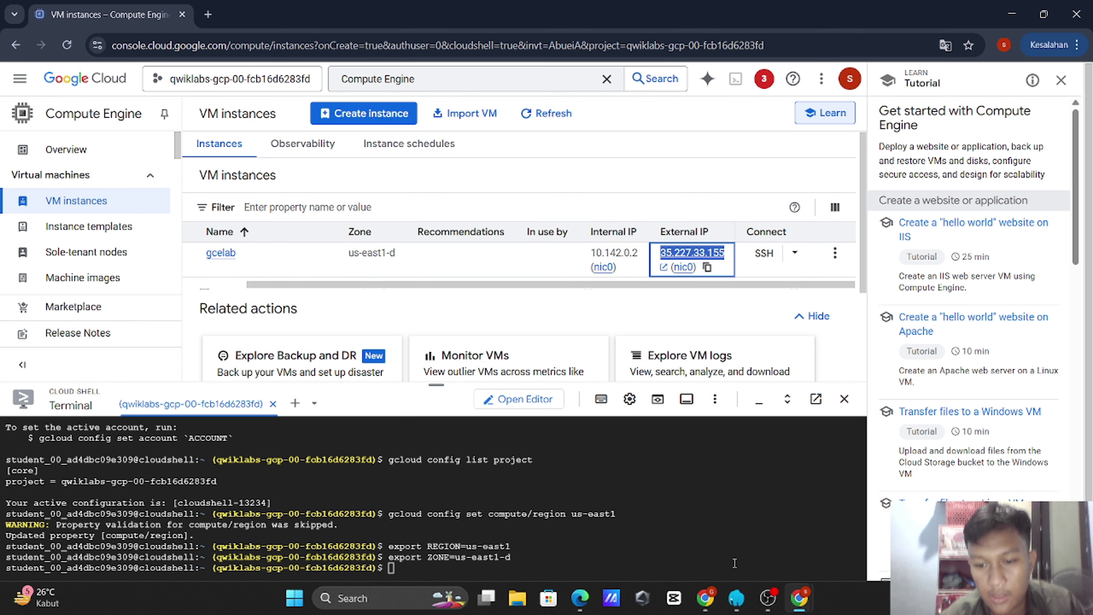
Step: Open gcelab's copied External IP, 35.227.33.155, in a new browser tab
click(210, 16)
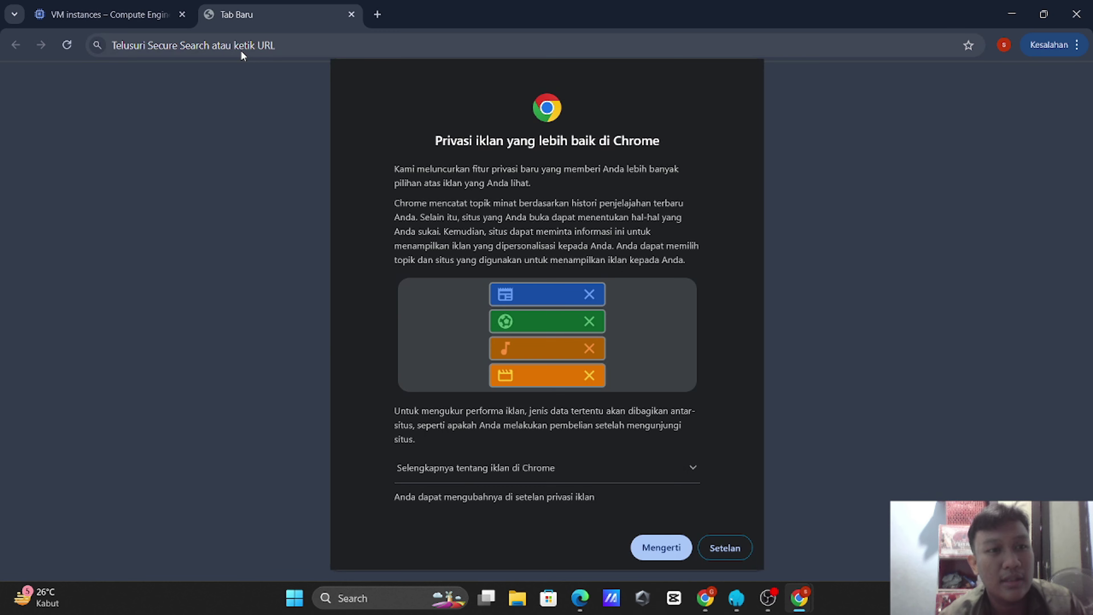
click(725, 543)
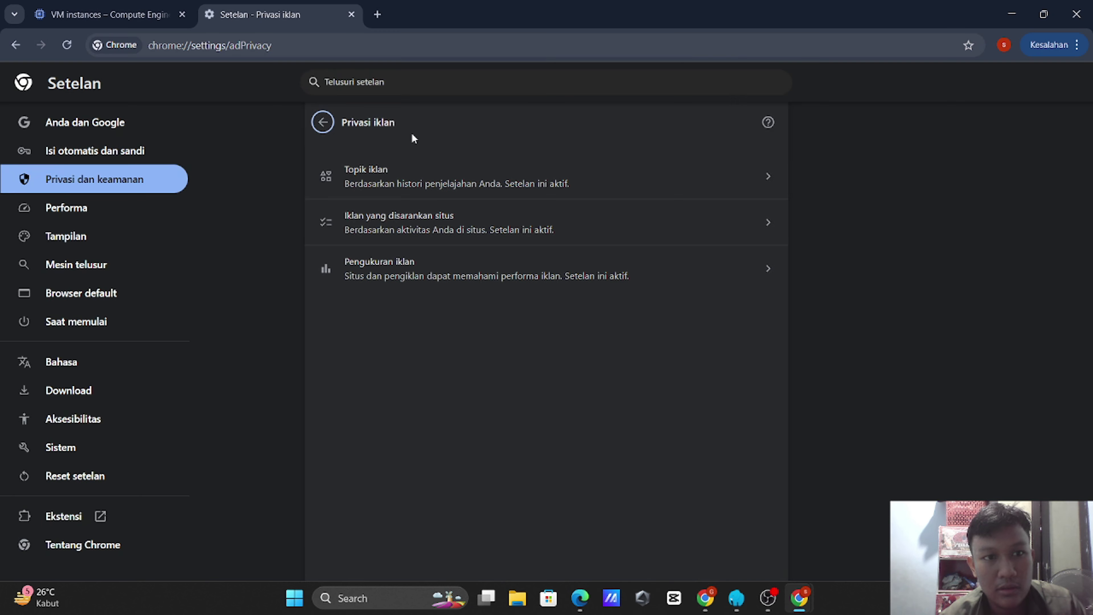
click(344, 46)
key(ctrl+v)
key(Return)
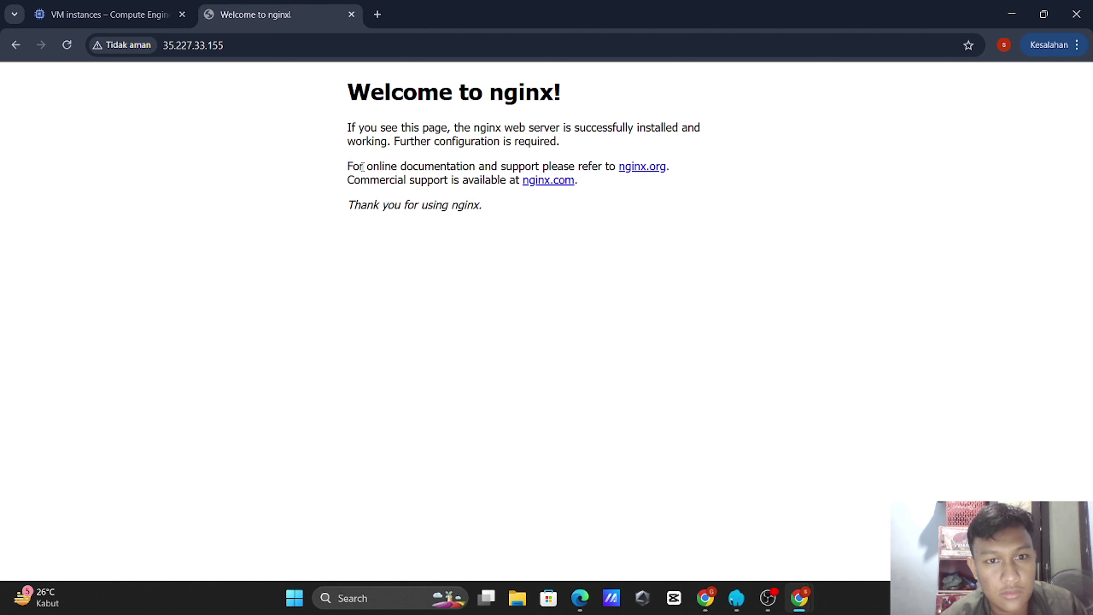
Step: Return to the lab page and check progress for the Compute Engine instance with NGINX server and firewall rule task
key(alt+Tab)
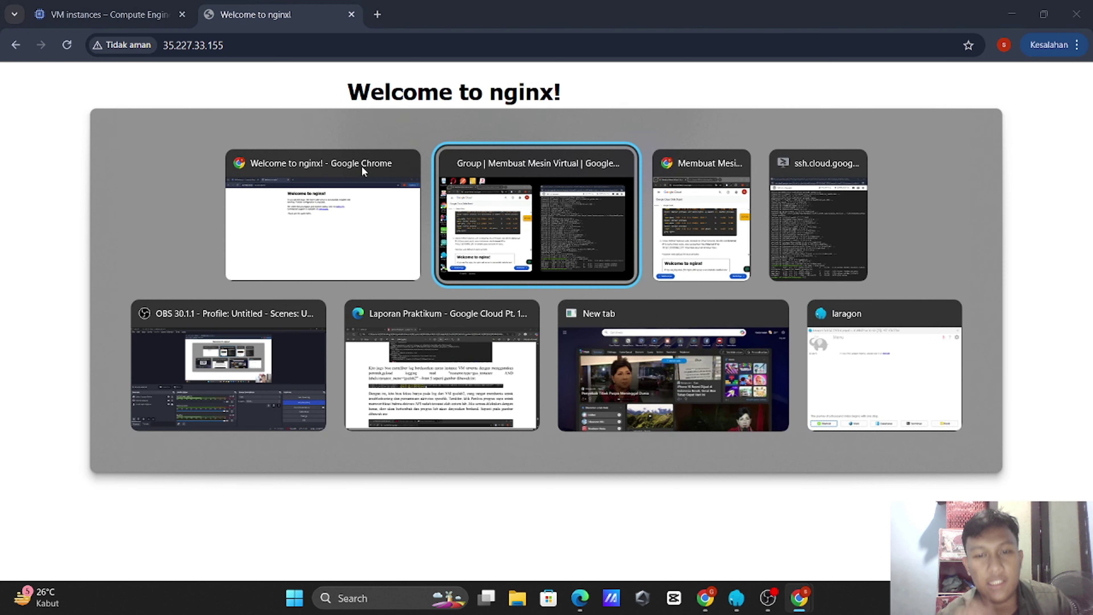
click(327, 220)
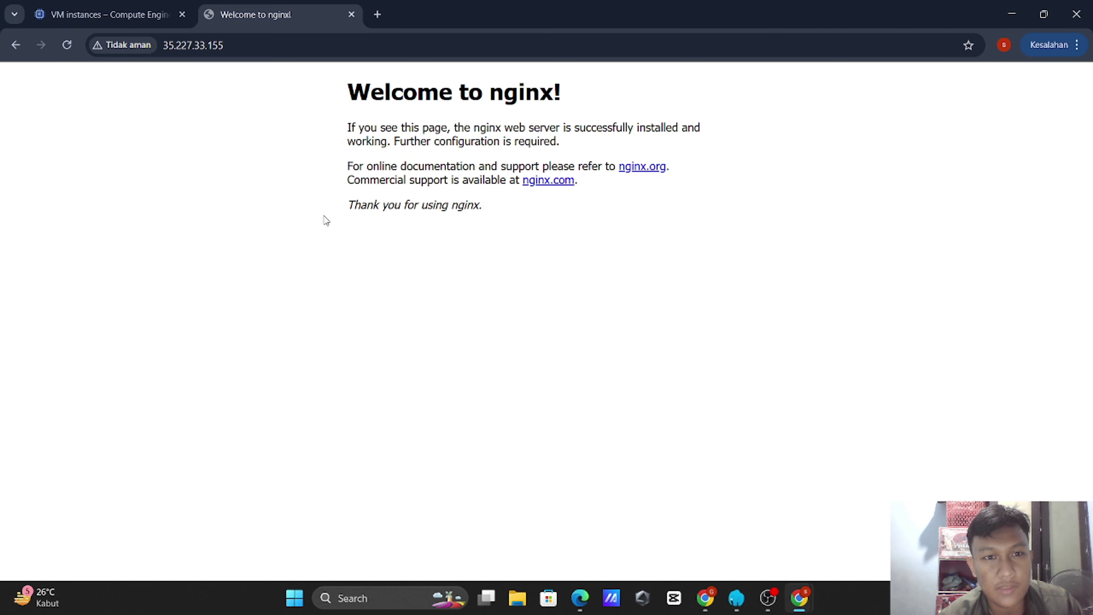
key(alt+Tab)
key(alt+Tab)
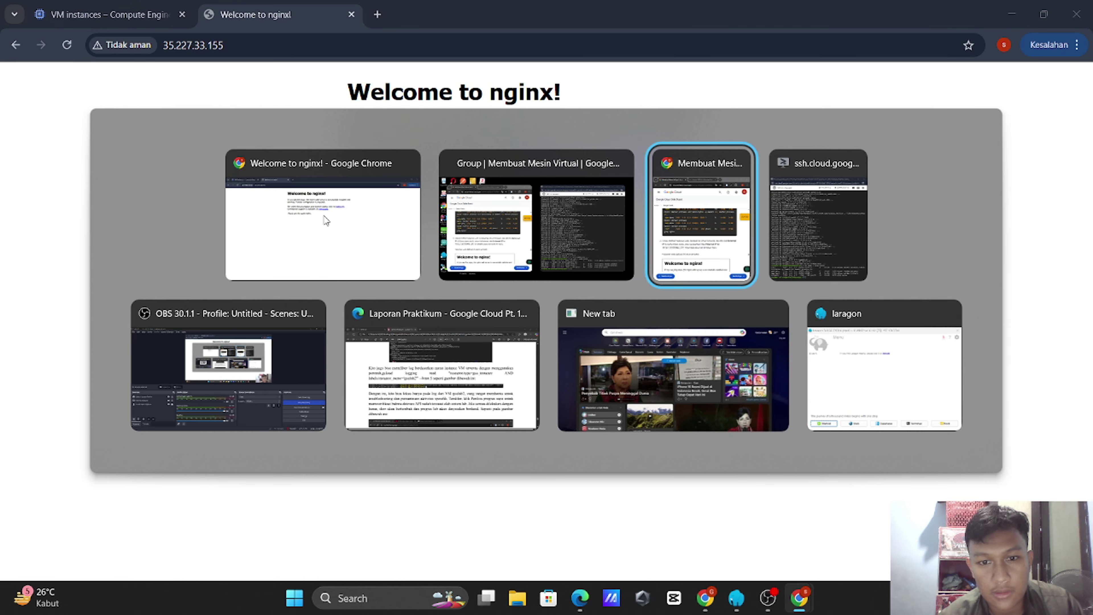
scroll(406, 261, down, 5)
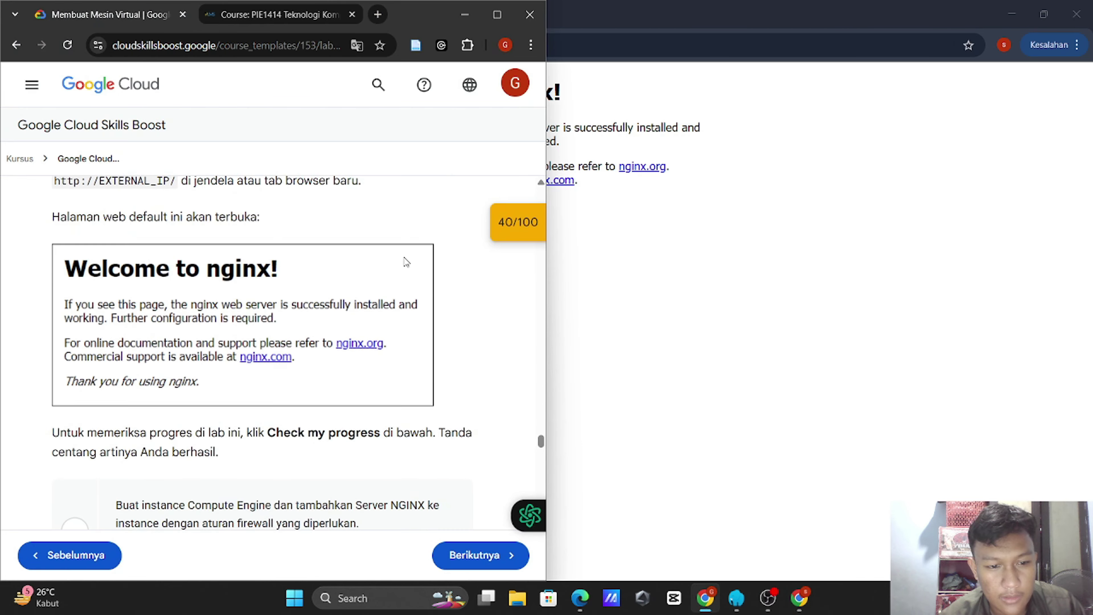
scroll(406, 261, down, 3)
click(193, 385)
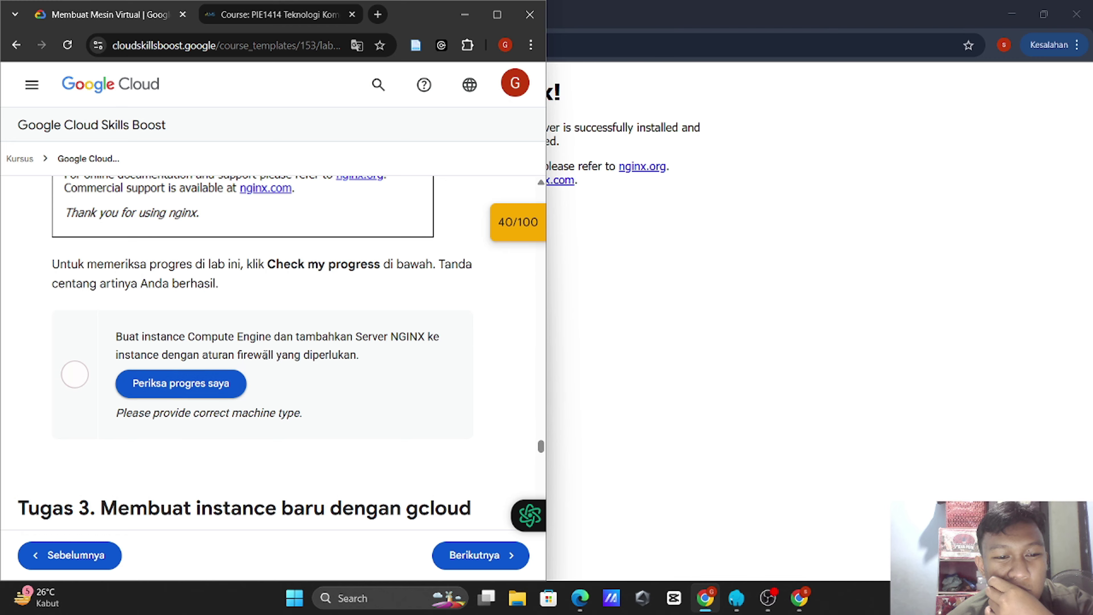
Step: Review the lab's parameter table for the new instance, especially the Series, Machine Type, Boot Disk and Firewall values
scroll(264, 354, up, 10)
scroll(264, 354, up, 15)
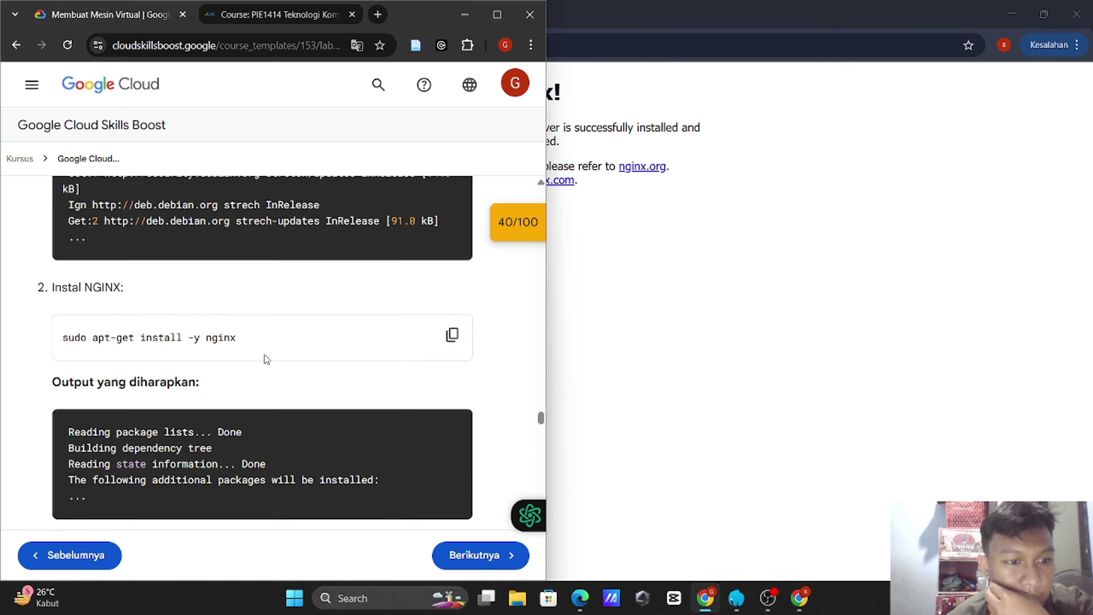
scroll(265, 355, up, 3)
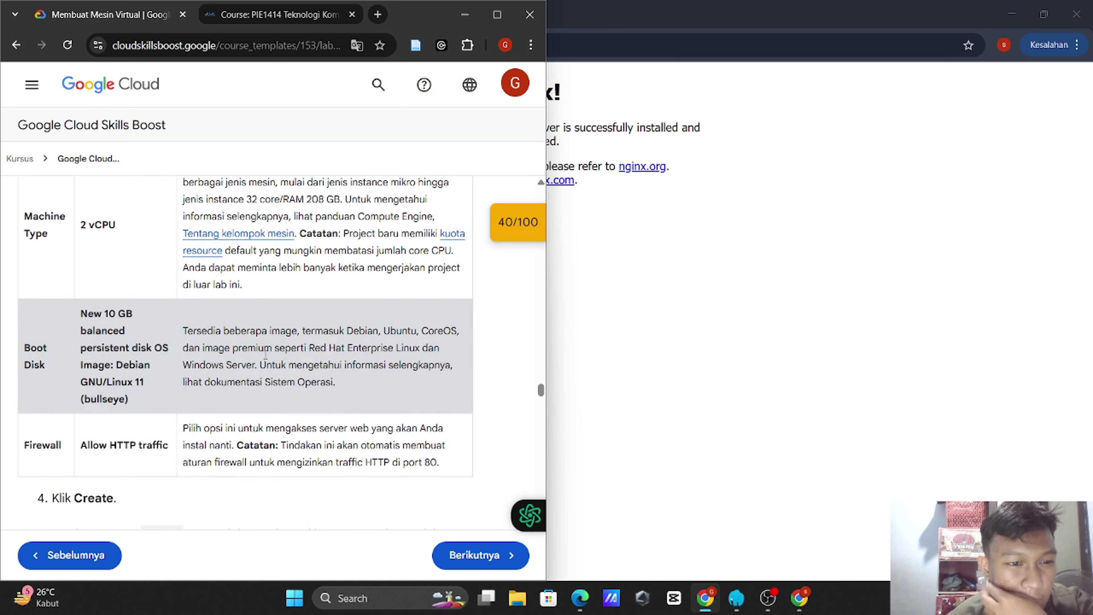
scroll(265, 354, up, 1)
scroll(265, 355, up, 3)
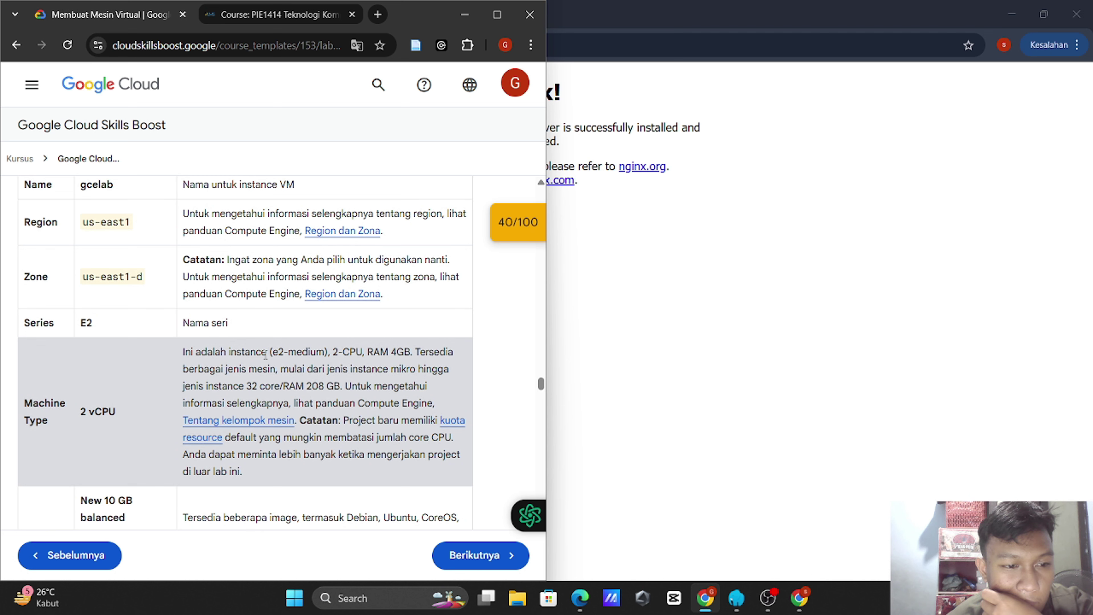
scroll(340, 258, up, 4)
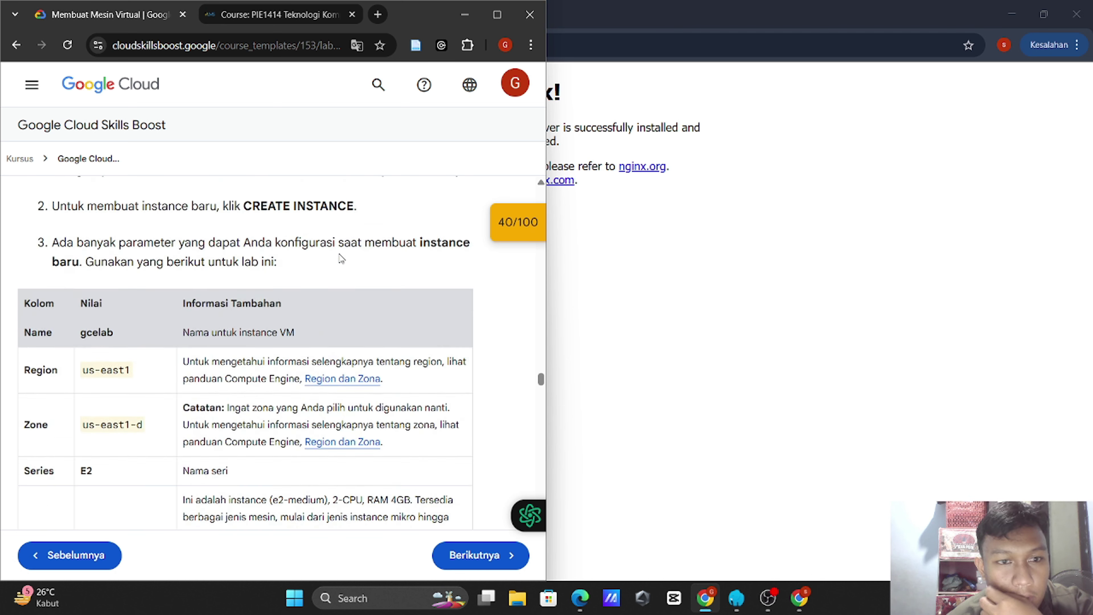
scroll(340, 255, down, 4)
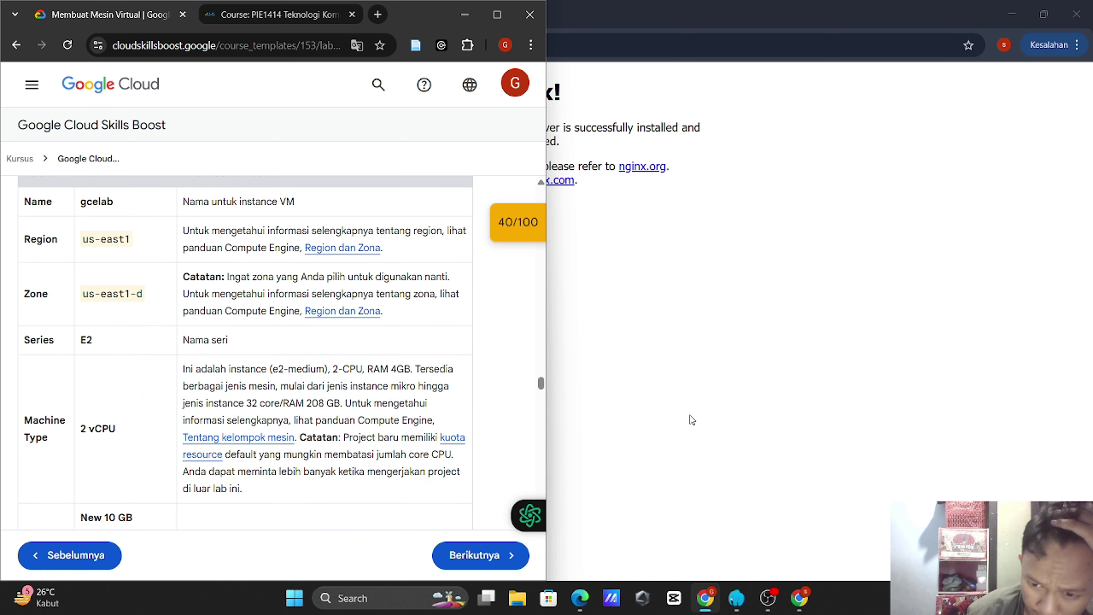
Step: Switch back to the VM instances list and open the details page of gcelab
click(689, 415)
mouse_move(796, 607)
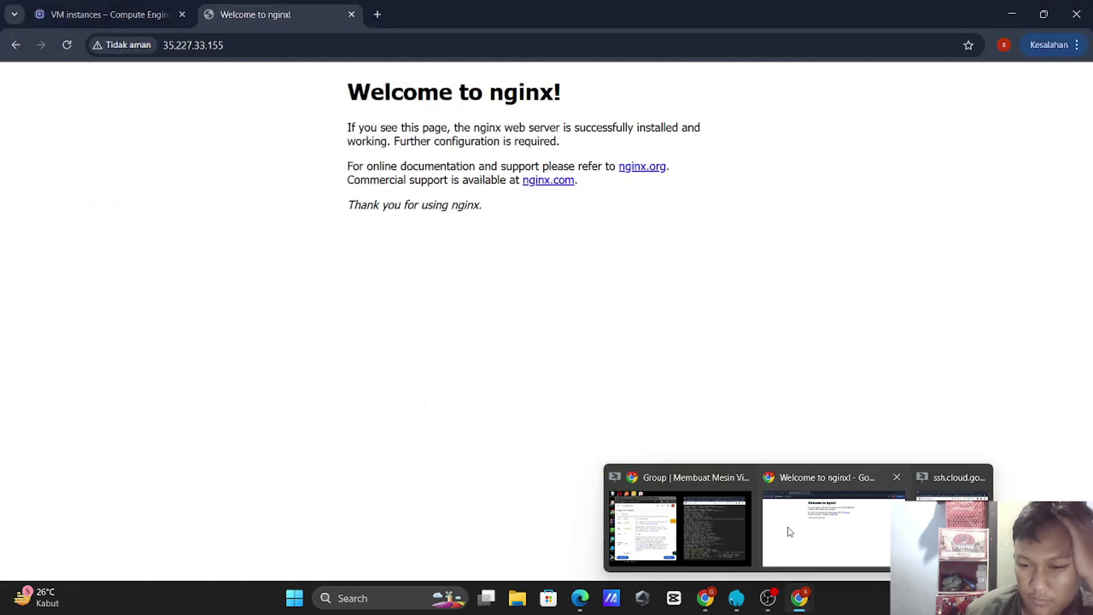
click(788, 527)
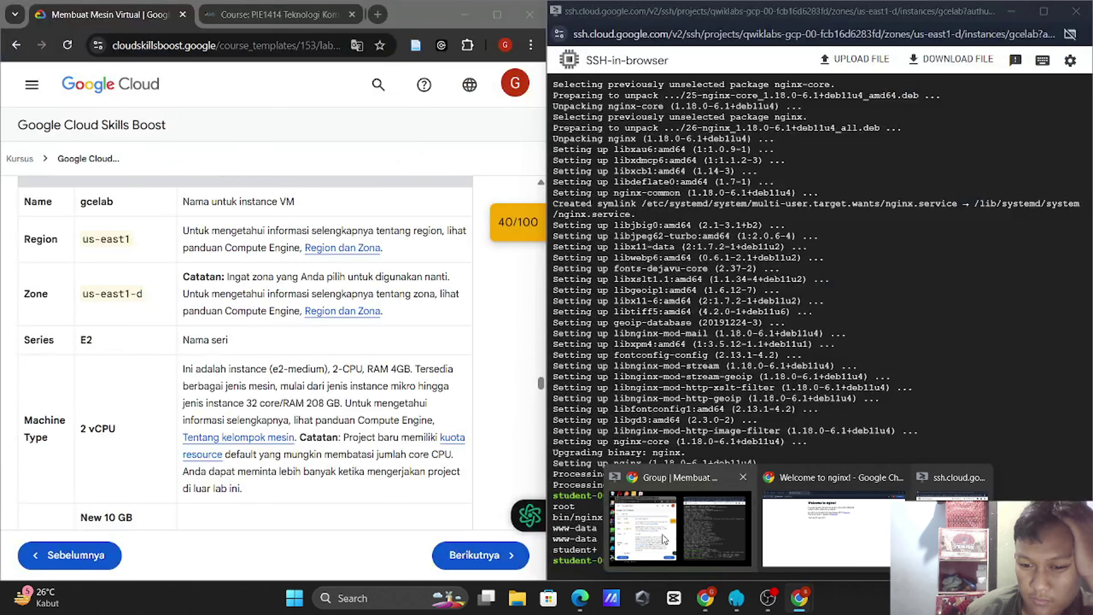
mouse_move(799, 598)
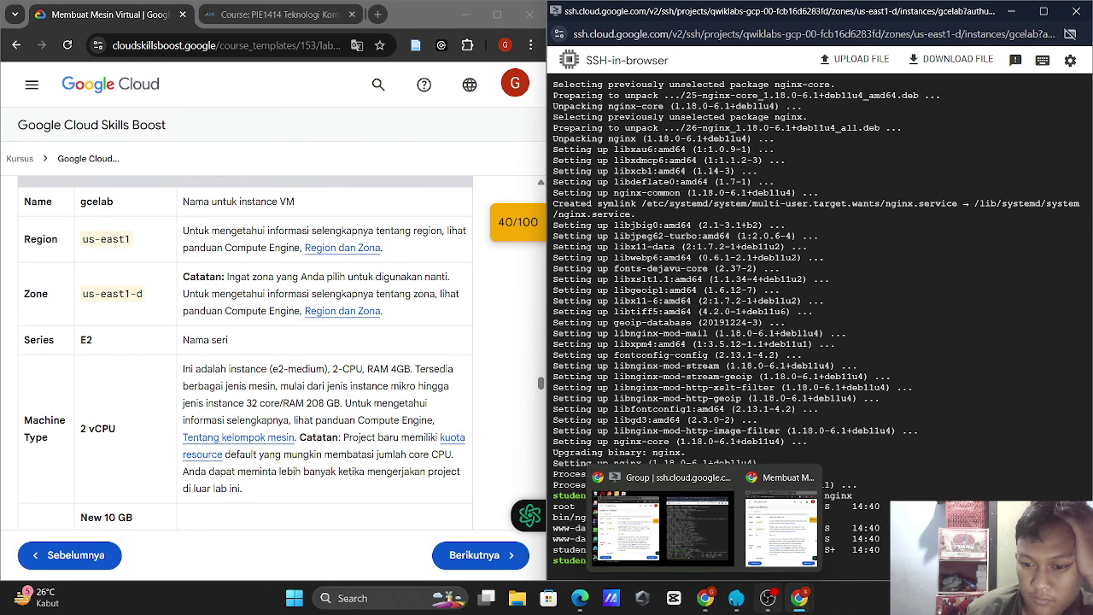
click(854, 541)
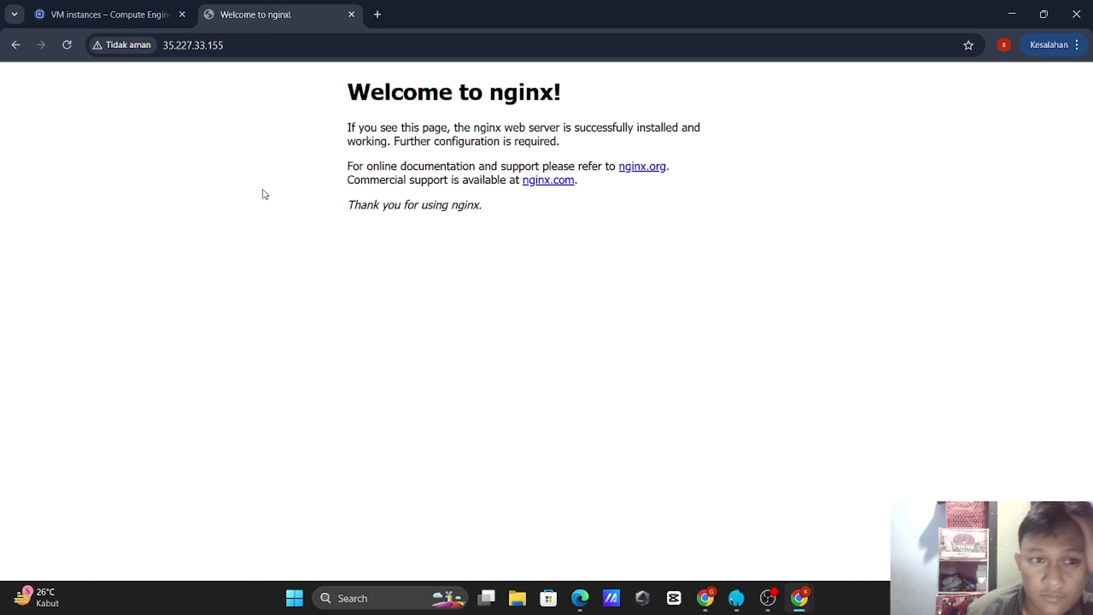
click(107, 15)
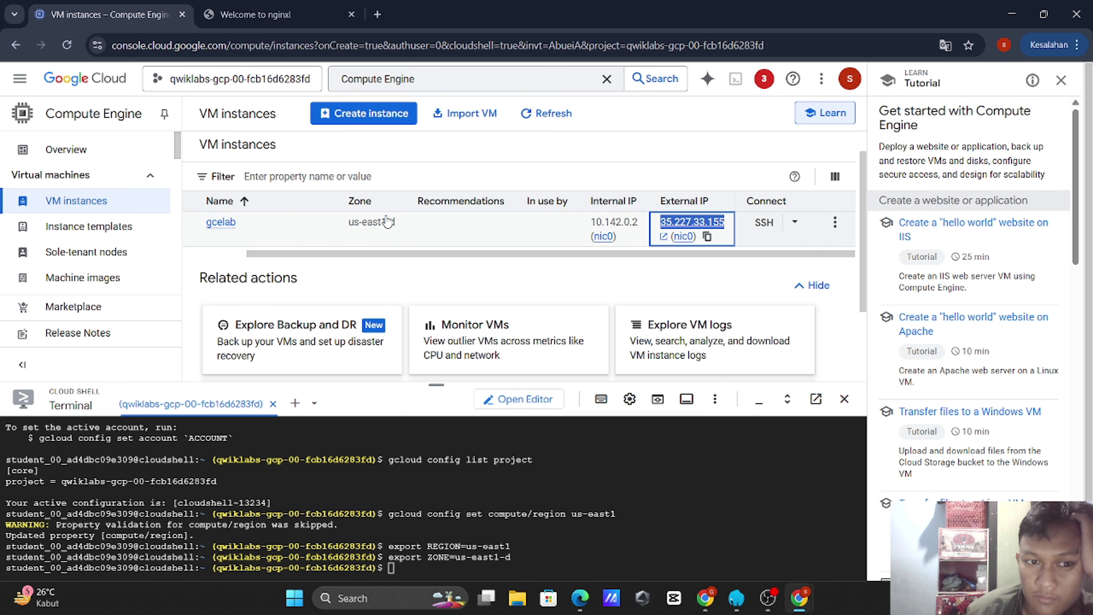
click(293, 225)
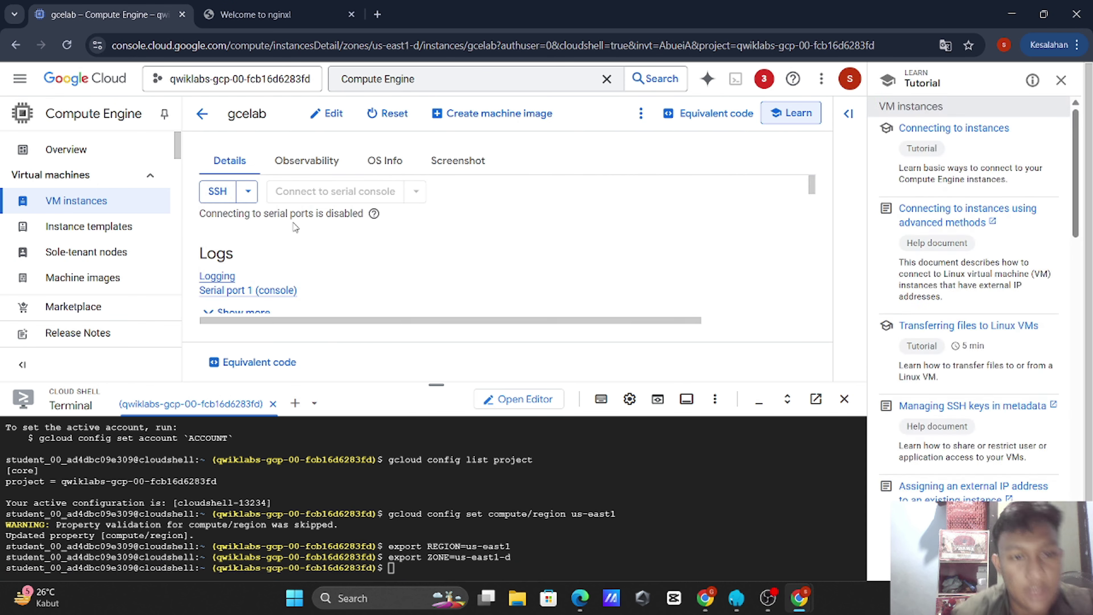
Step: Examine gcelab's basic information, machine type and machine configuration on its details page
scroll(295, 227, down, 8)
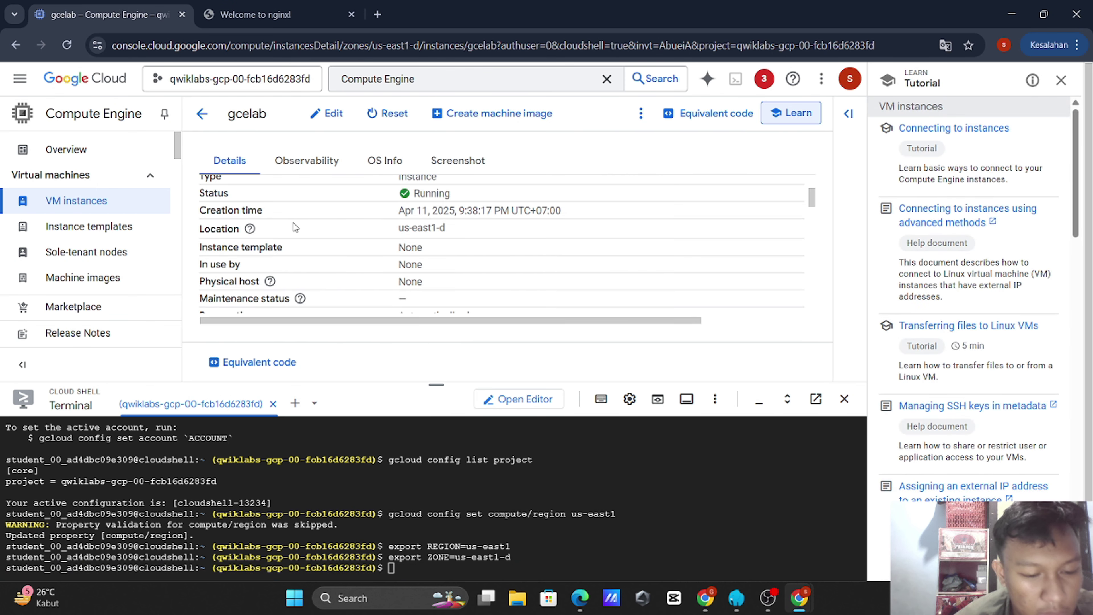
scroll(295, 227, down, 3)
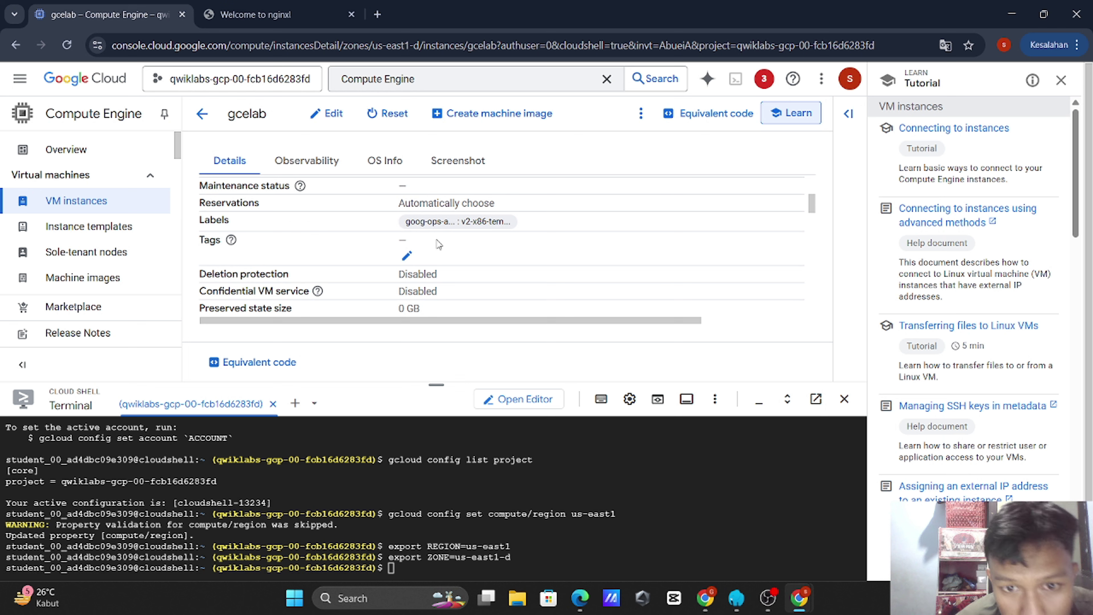
scroll(441, 243, down, 5)
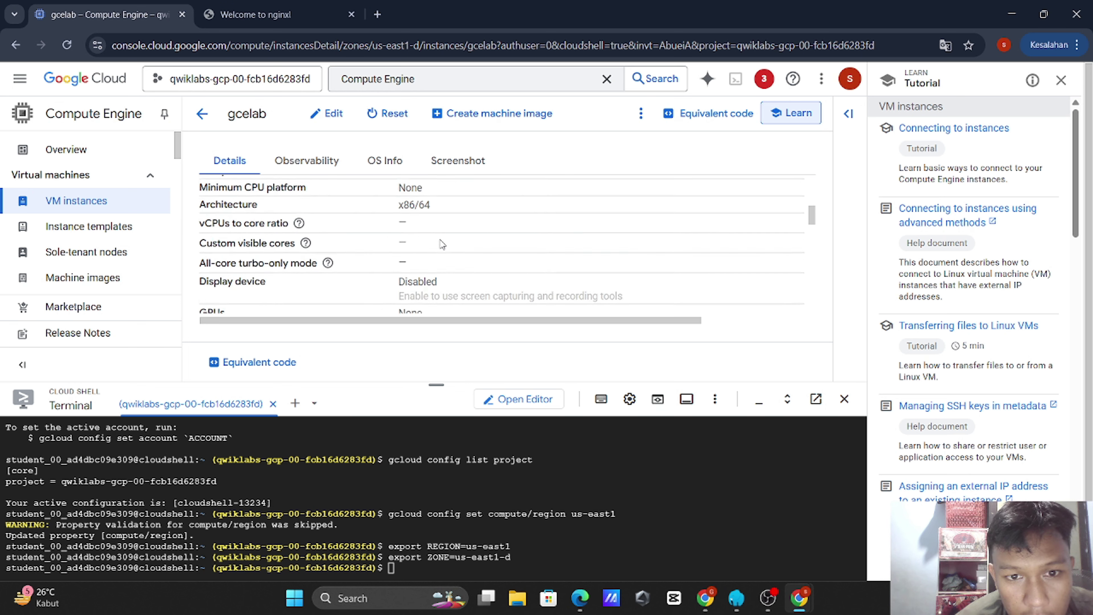
scroll(443, 244, up, 2)
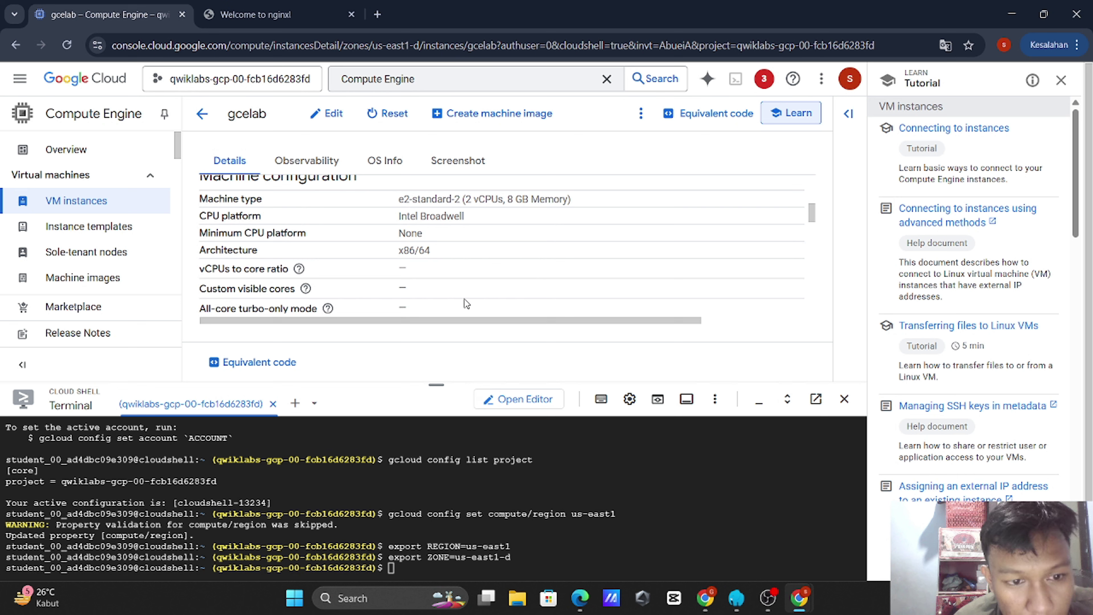
scroll(464, 298, down, 3)
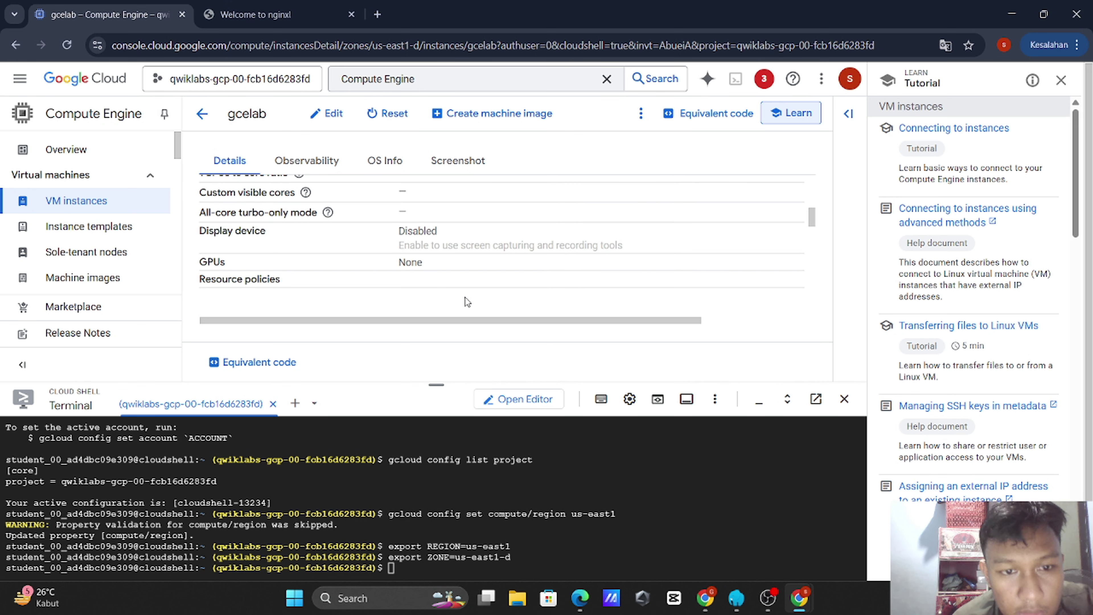
scroll(467, 302, down, 1)
scroll(467, 301, down, 2)
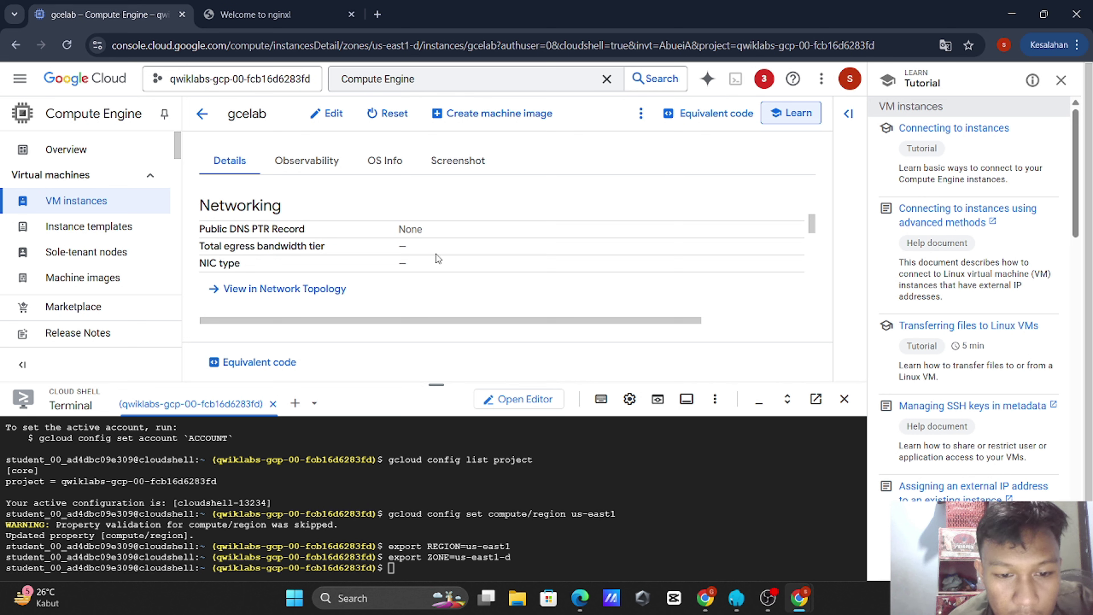
Step: Look at gcelab's OS information, and recheck its details from the basic information through firewalls, network tags and network interfaces
click(384, 171)
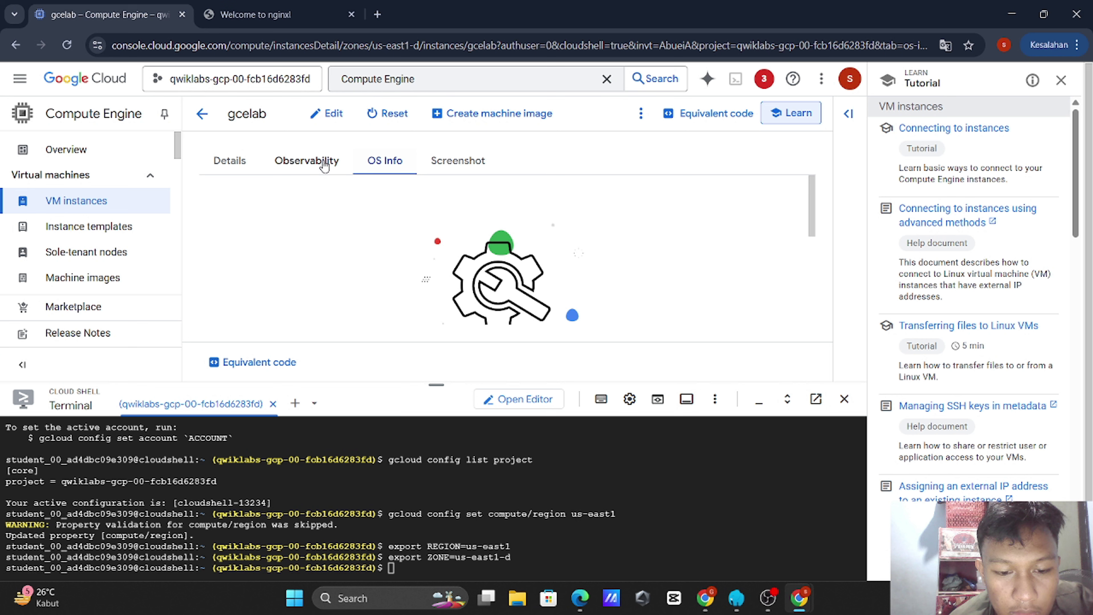
click(257, 163)
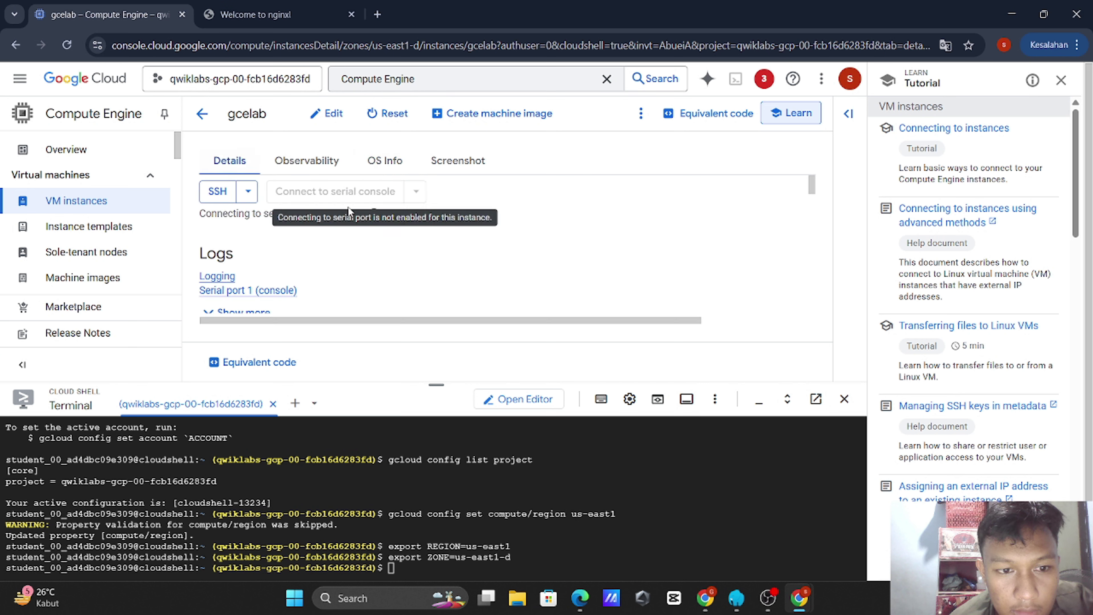
scroll(372, 258, down, 5)
scroll(373, 261, down, 1)
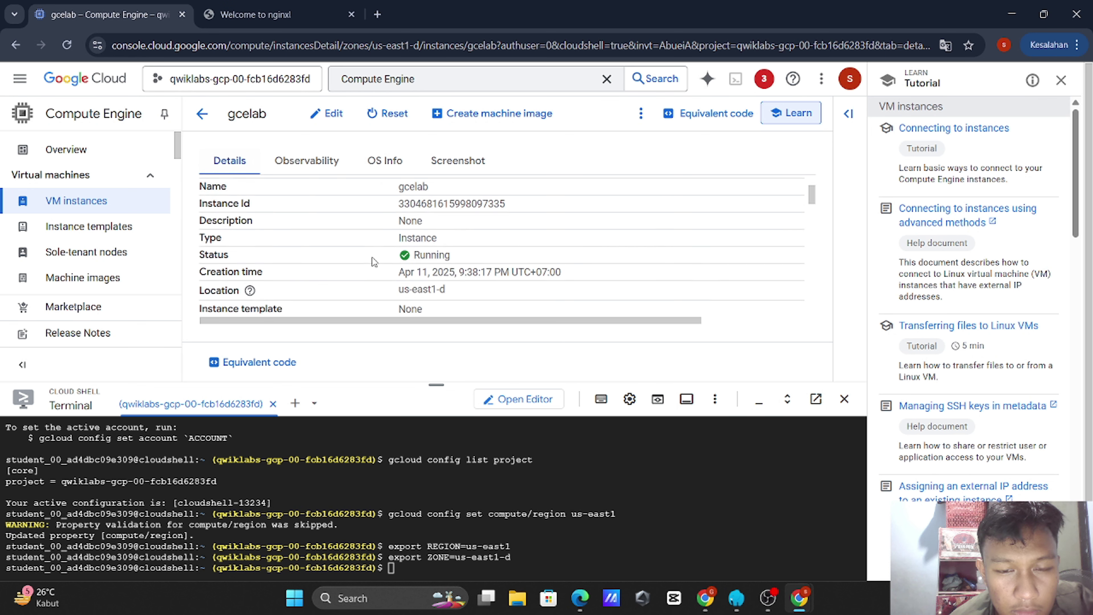
scroll(372, 258, down, 3)
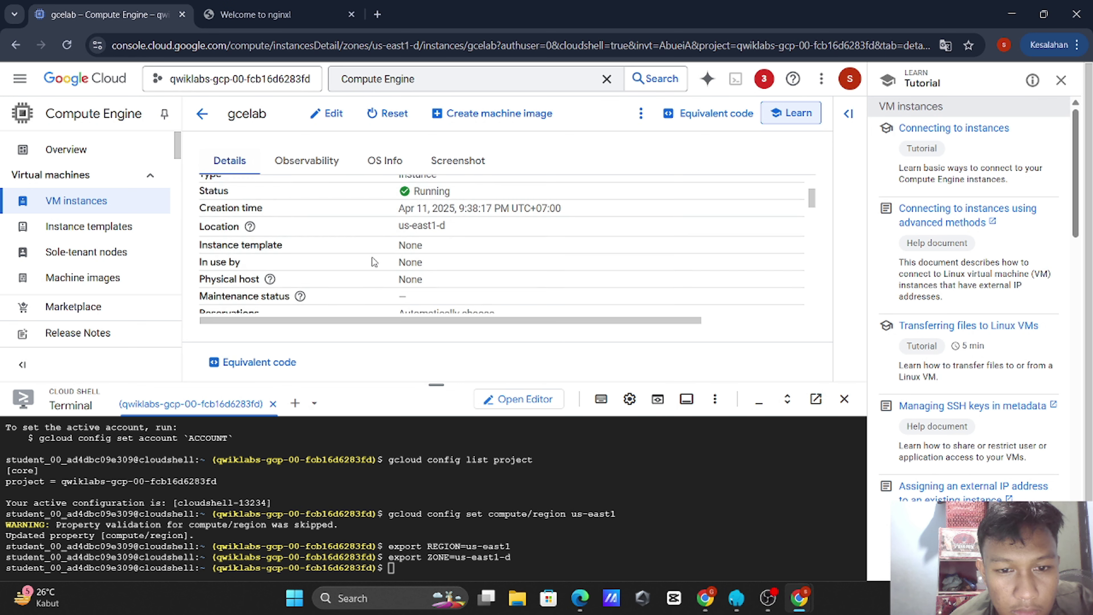
scroll(372, 262, down, 2)
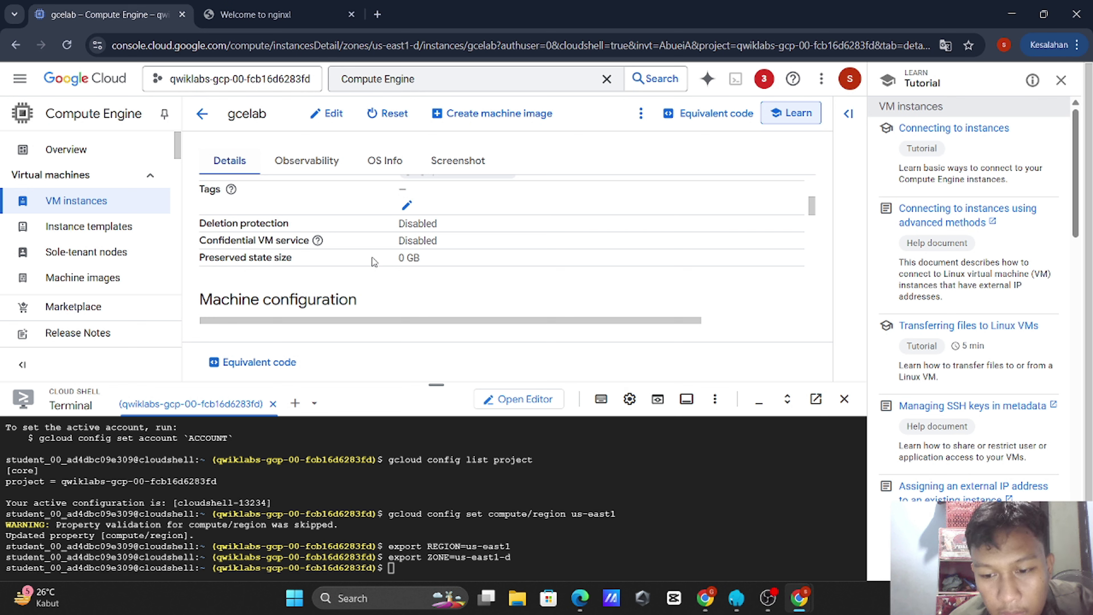
scroll(372, 257, down, 4)
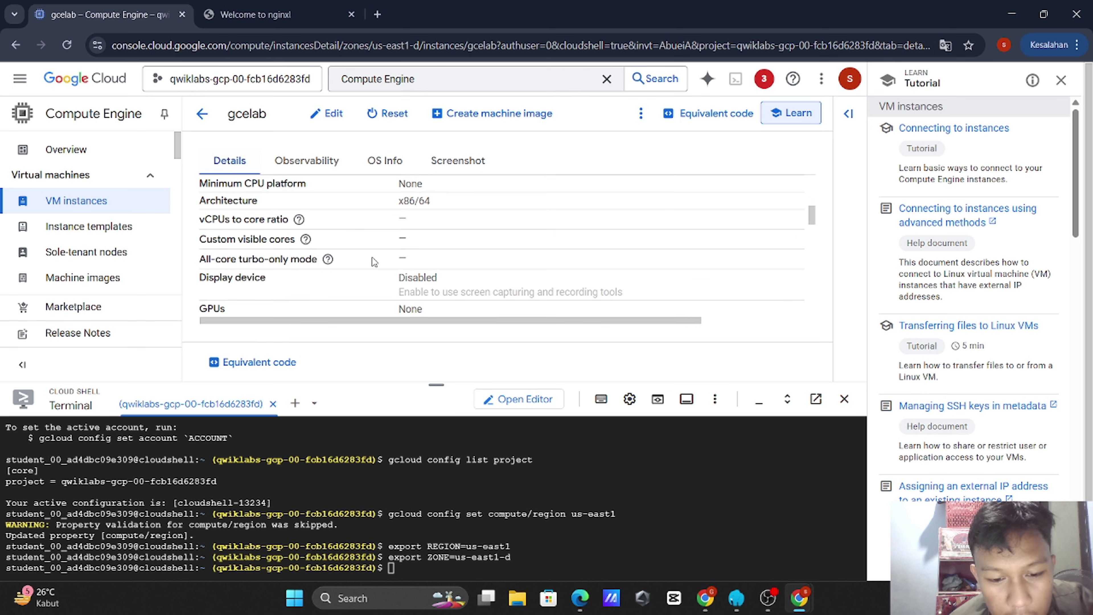
scroll(373, 260, down, 3)
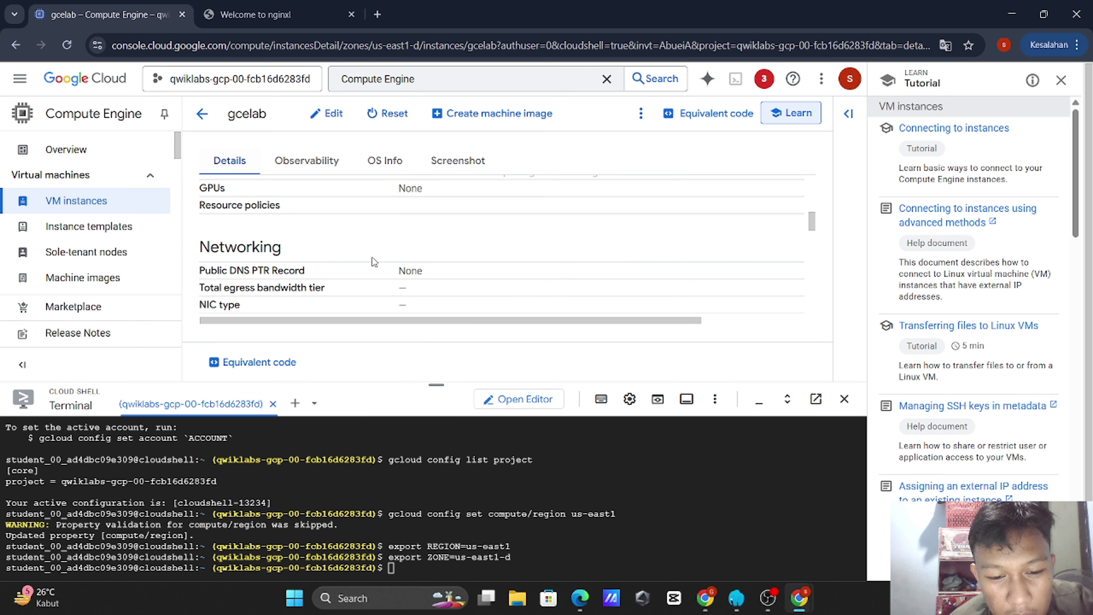
scroll(373, 262, down, 1)
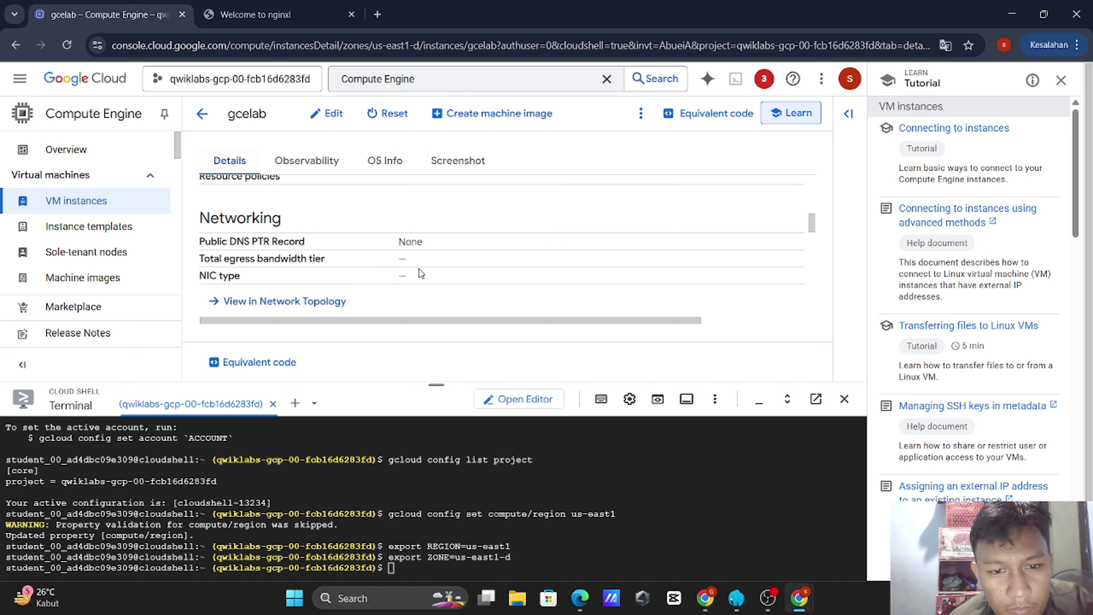
scroll(421, 273, down, 5)
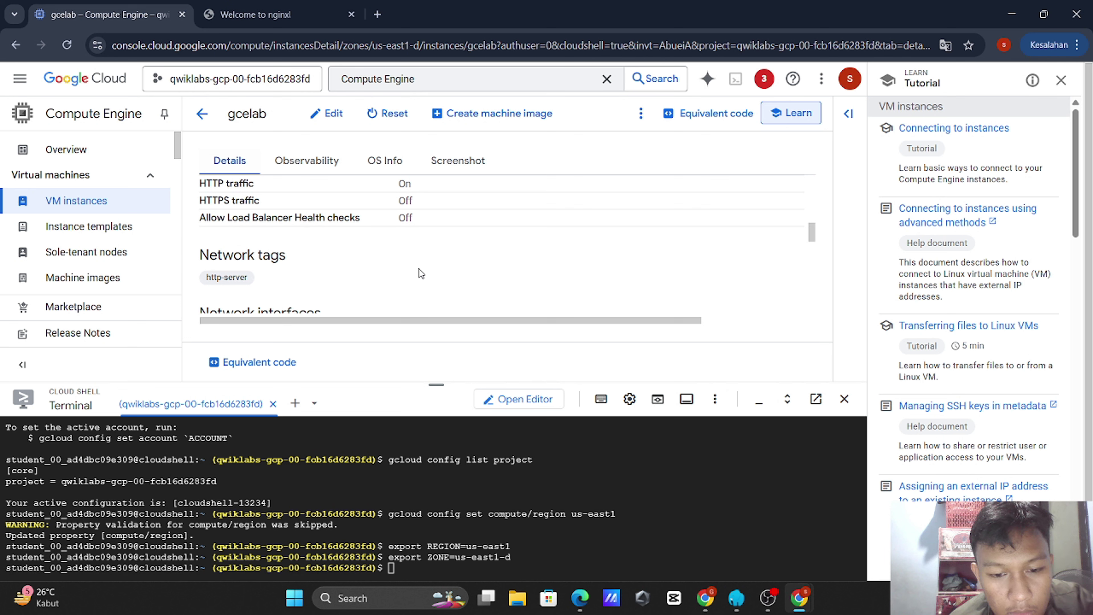
scroll(421, 273, down, 3)
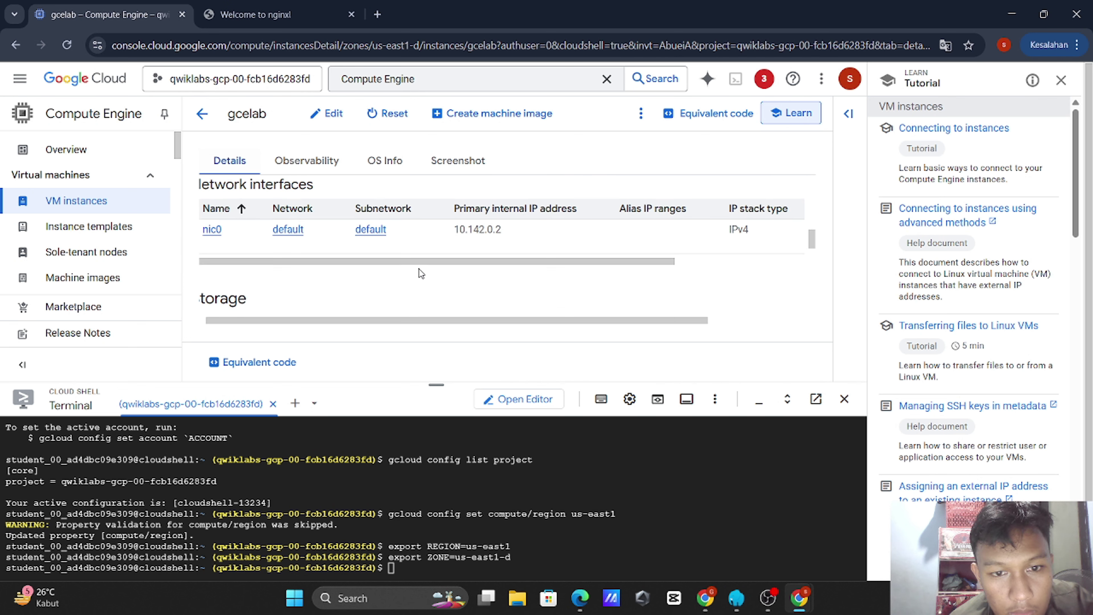
Step: Examine gcelab's storage, boot disk, backup plan, Shielded VM, SSH keys and API identity sections on its details page
scroll(450, 253, down, 3)
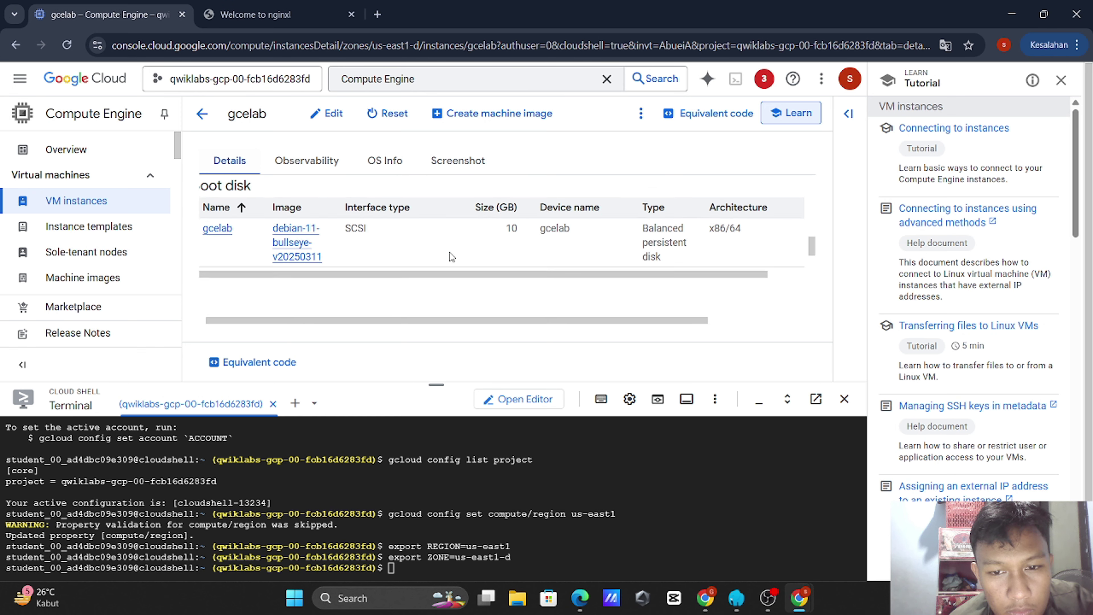
scroll(449, 253, down, 1)
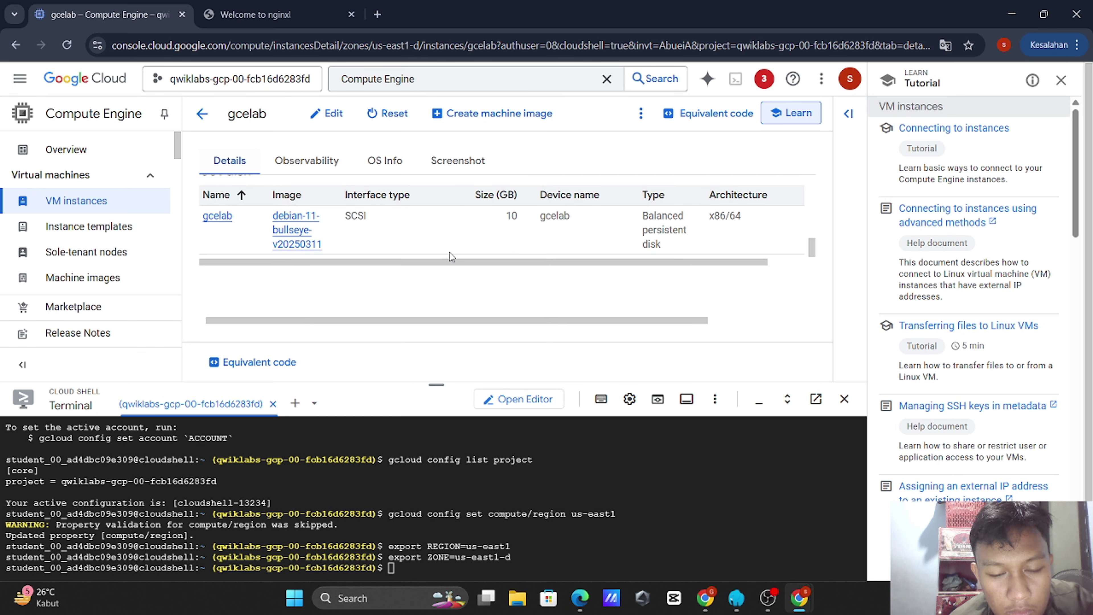
scroll(449, 253, down, 2)
scroll(449, 252, down, 2)
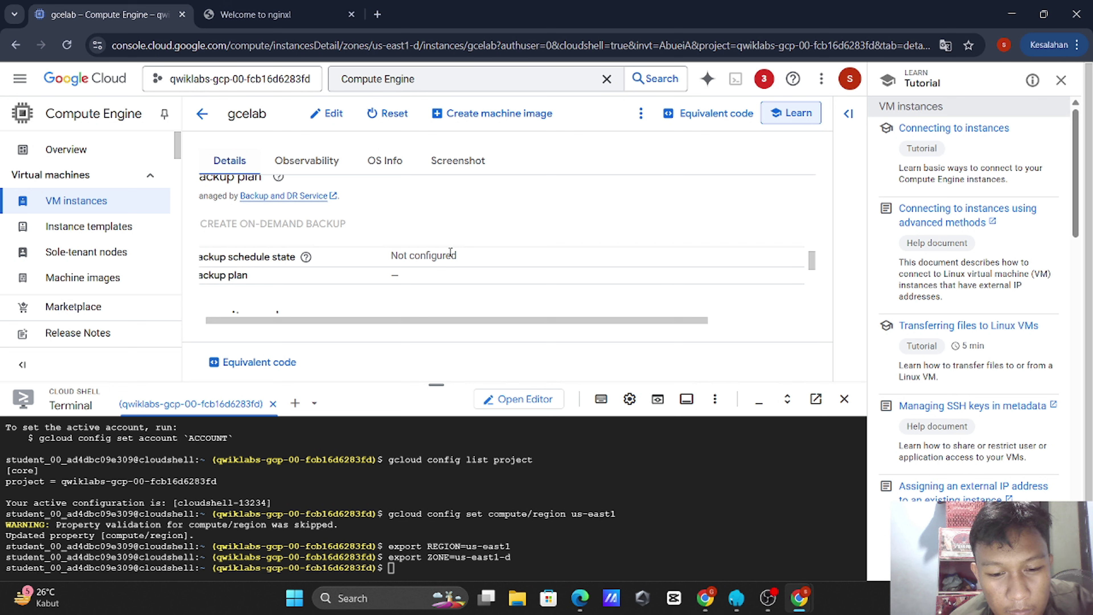
scroll(451, 253, down, 1)
scroll(451, 252, down, 5)
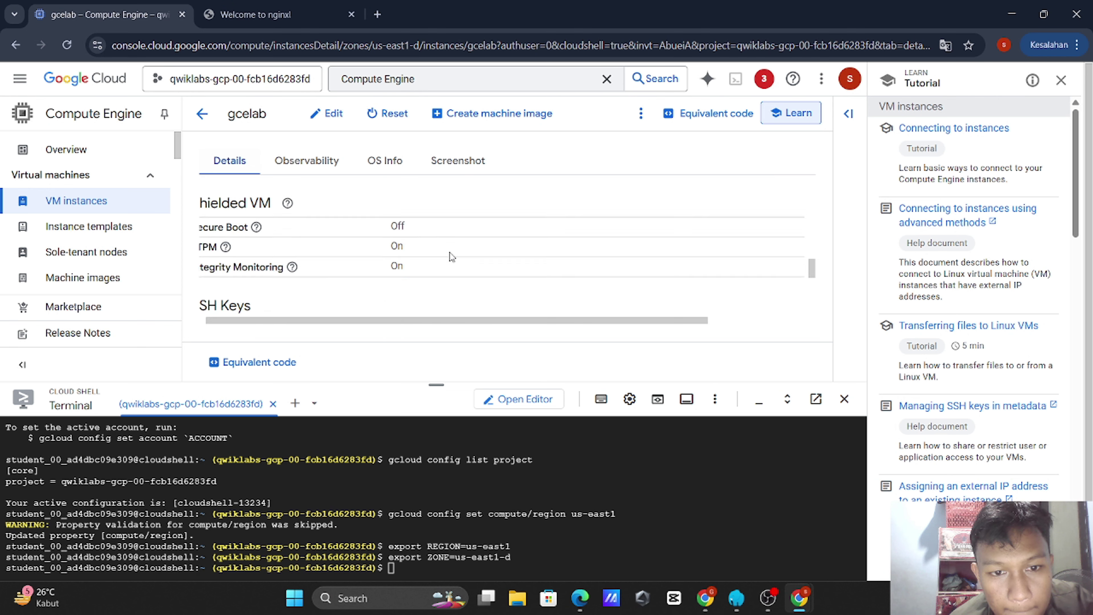
scroll(449, 252, down, 1)
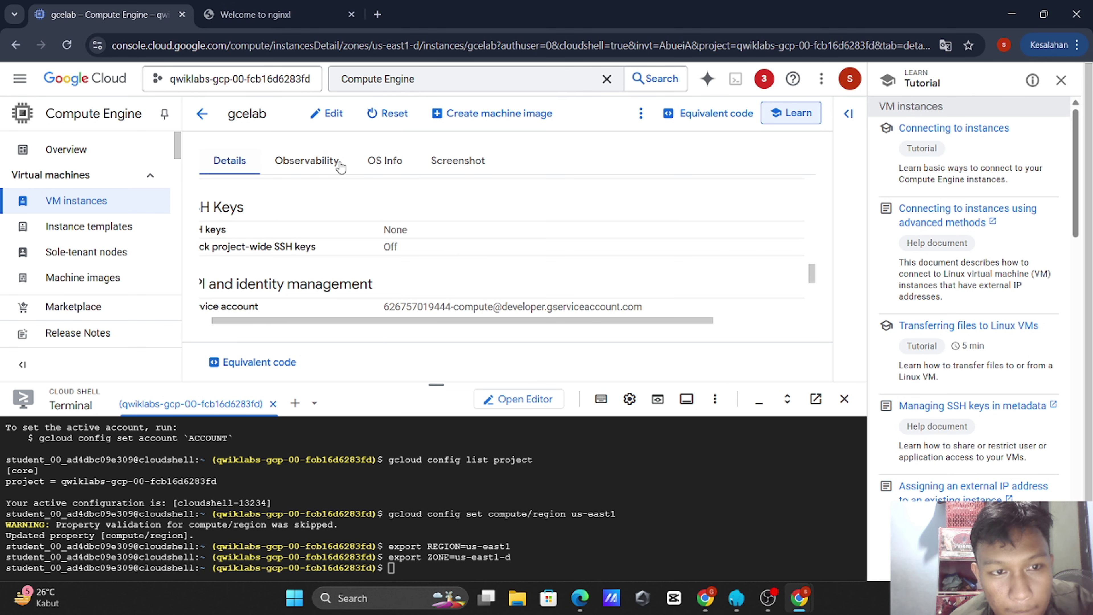
Step: Open gcelab for editing and review its settings from rename and labels through machine configuration and display device
click(325, 113)
scroll(402, 186, down, 3)
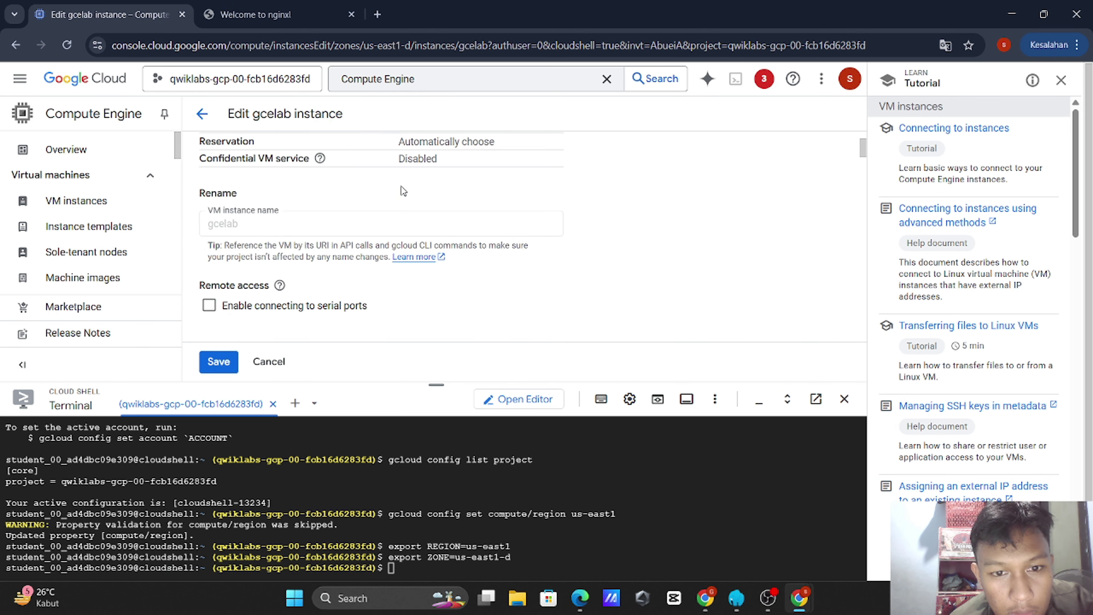
scroll(436, 221, down, 3)
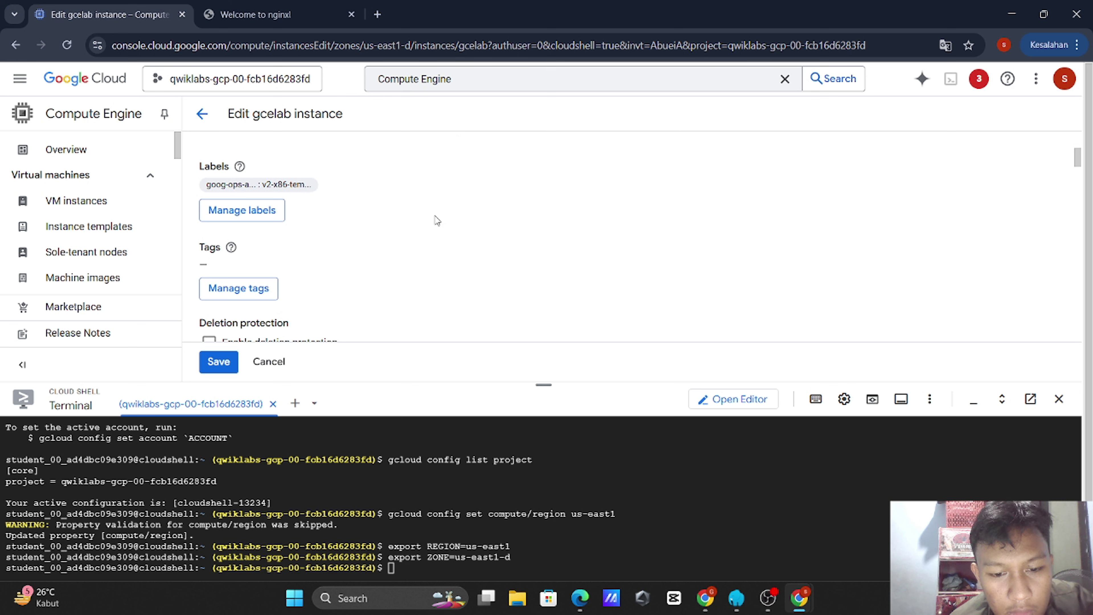
scroll(437, 220, down, 2)
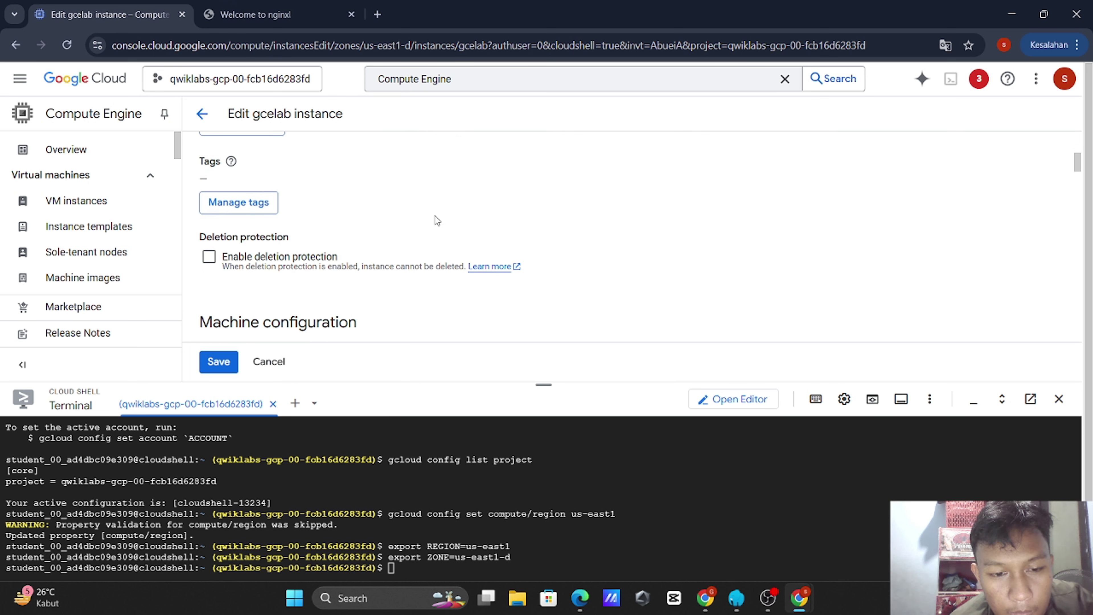
scroll(436, 219, down, 5)
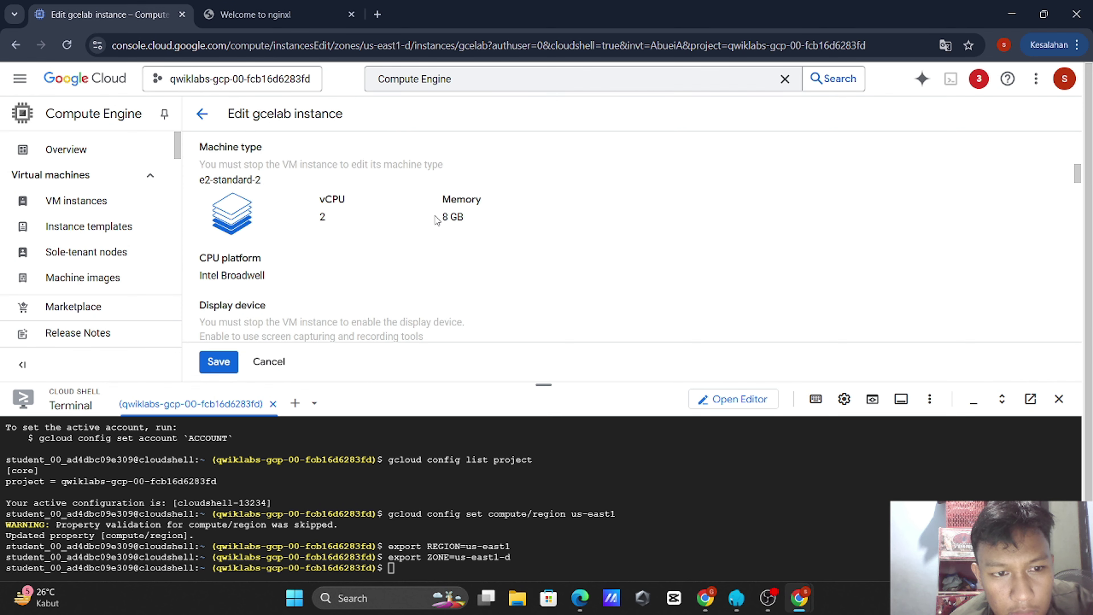
scroll(436, 220, down, 1)
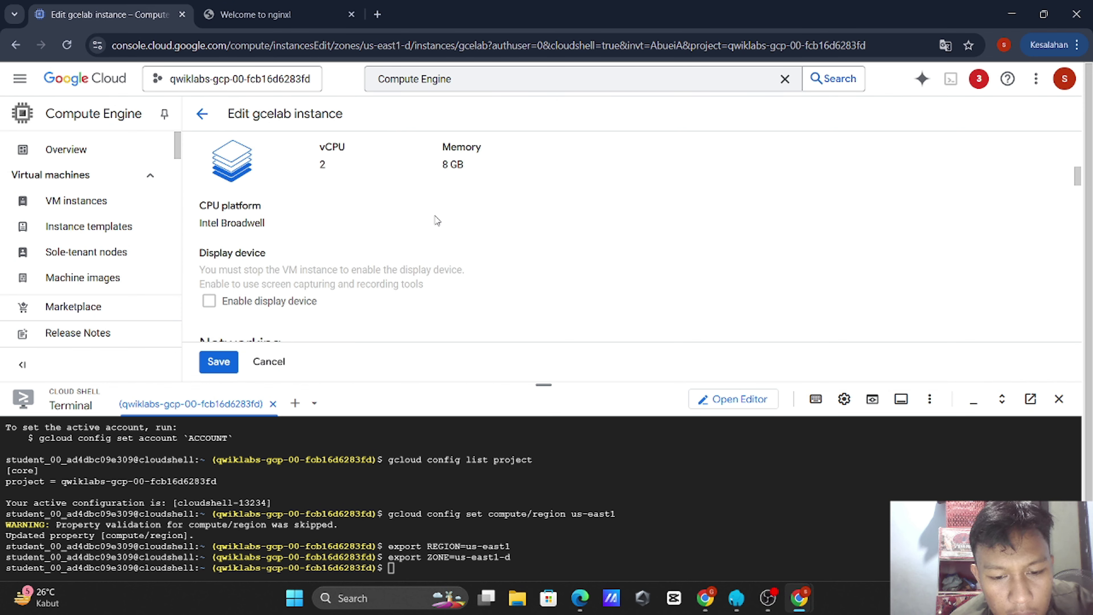
scroll(437, 220, down, 1)
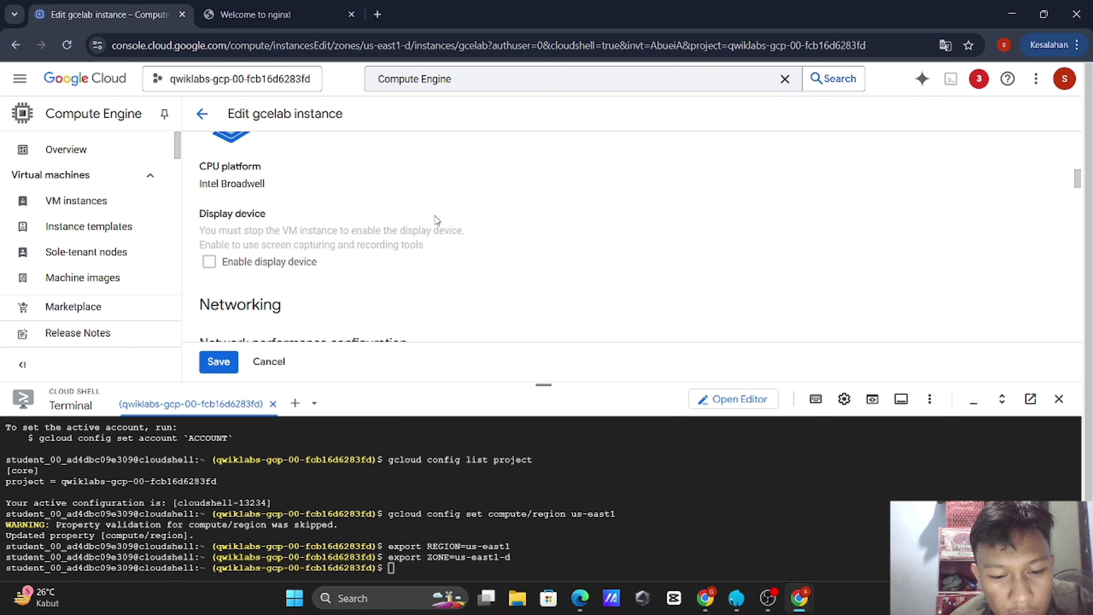
Step: Review gcelab's network performance configuration and network interfaces in the edit form
scroll(436, 220, down, 3)
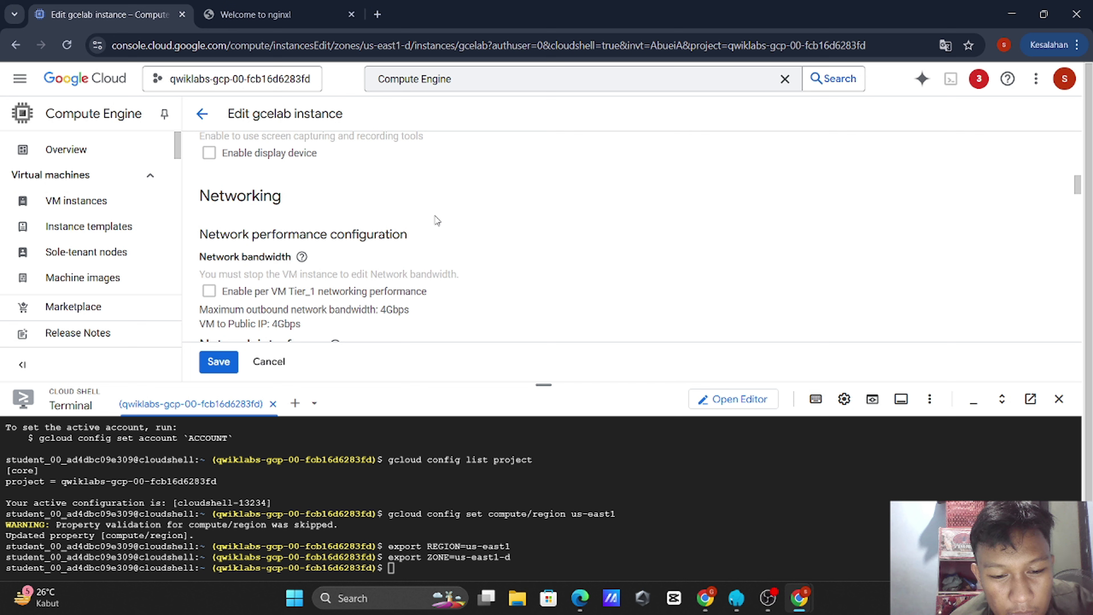
scroll(437, 220, down, 1)
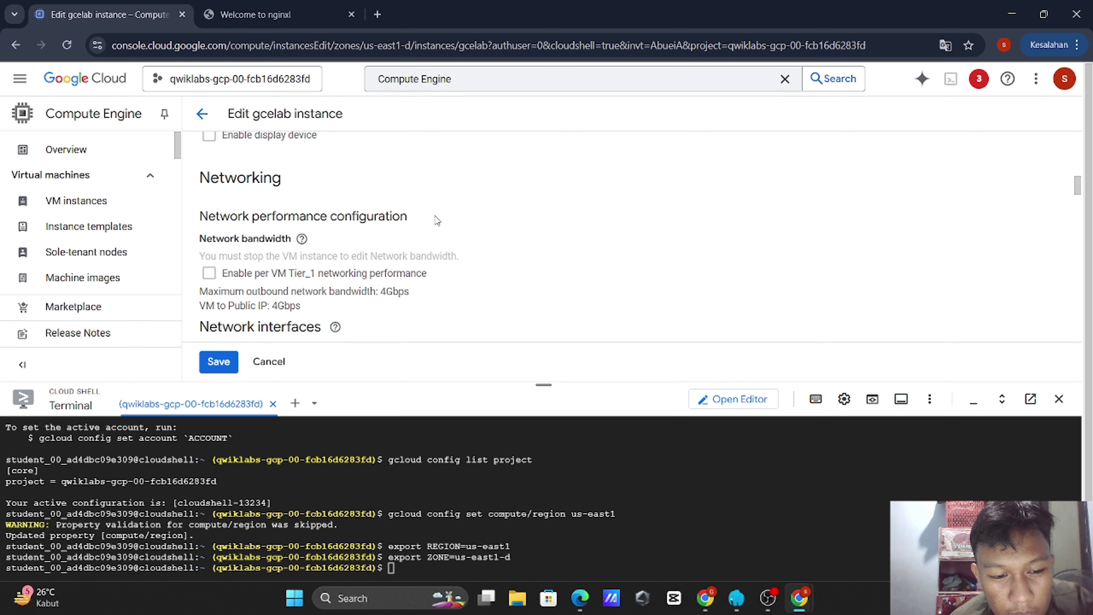
scroll(438, 220, down, 2)
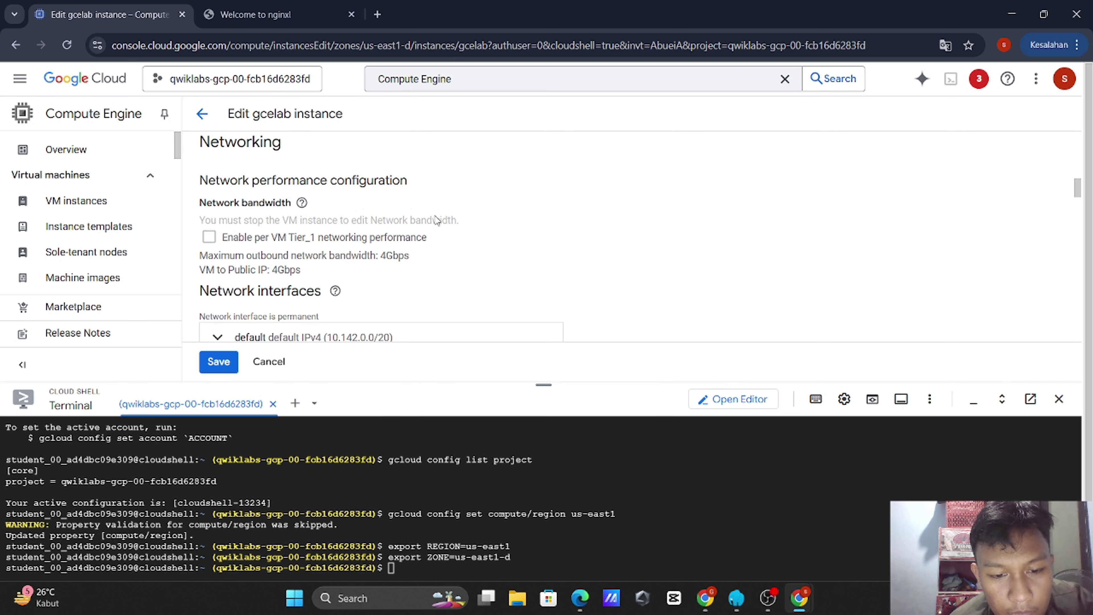
scroll(438, 219, down, 4)
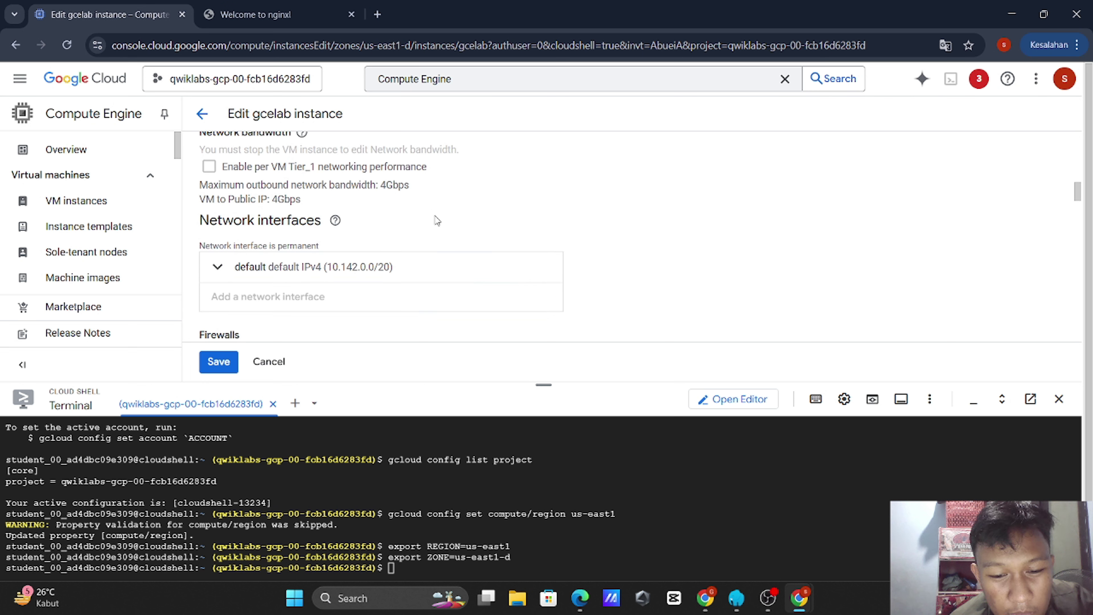
scroll(438, 220, down, 1)
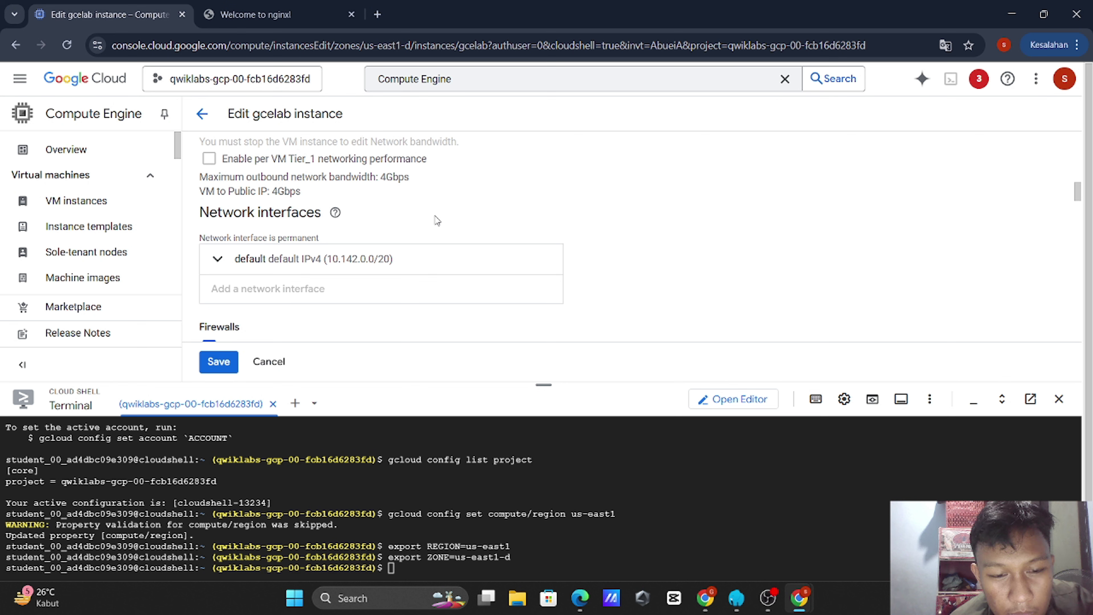
scroll(437, 220, down, 1)
Step: Recheck gcelab's deletion protection, machine type, CPU platform and network bandwidth settings in the edit form
scroll(437, 217, up, 15)
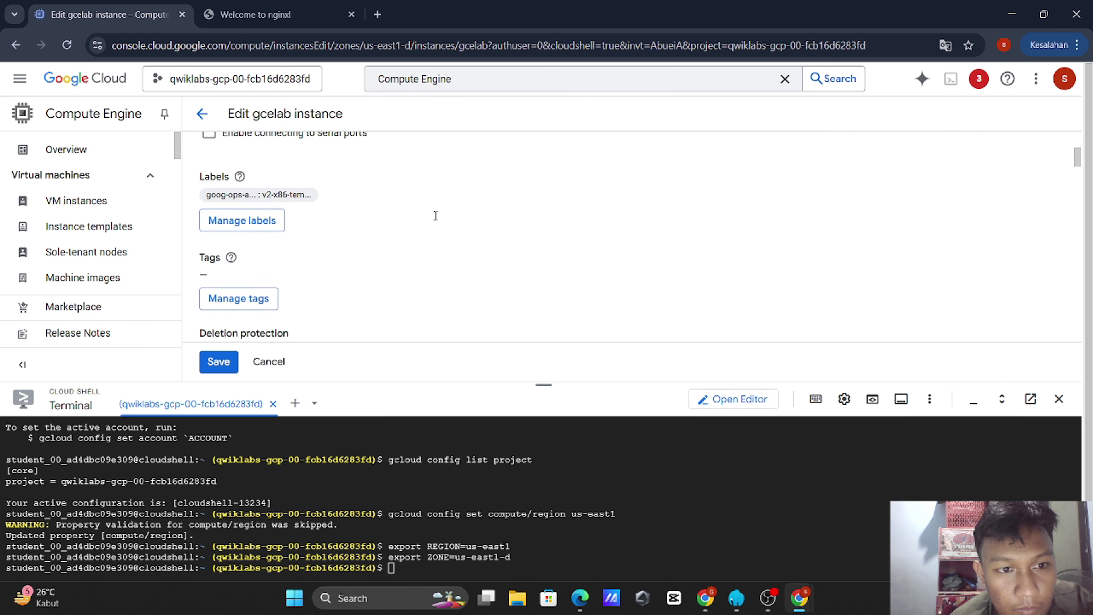
scroll(436, 215, up, 7)
scroll(437, 220, down, 9)
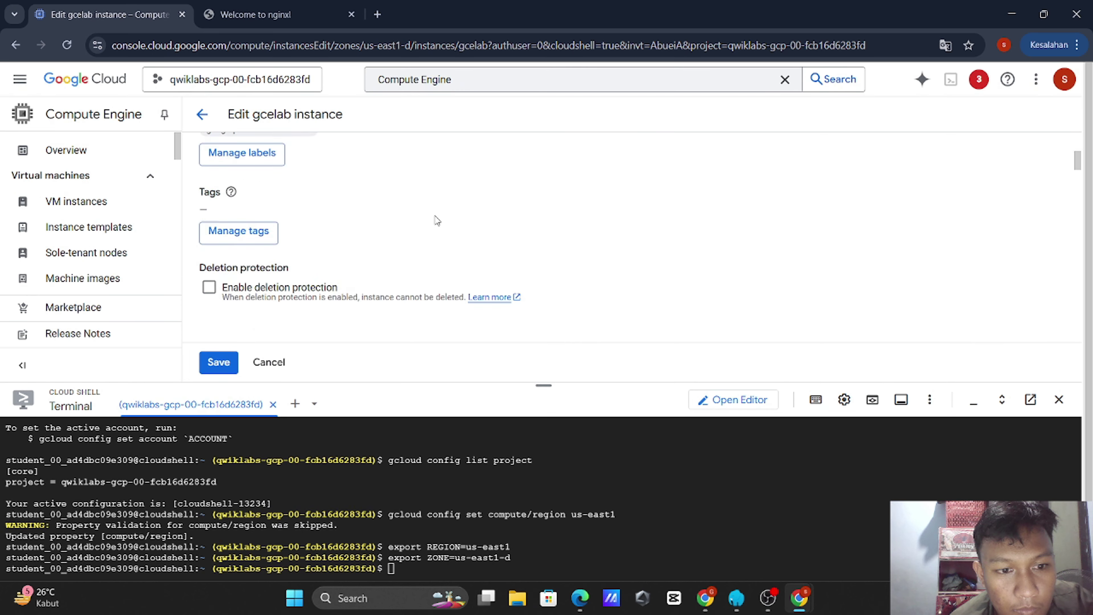
scroll(438, 221, down, 5)
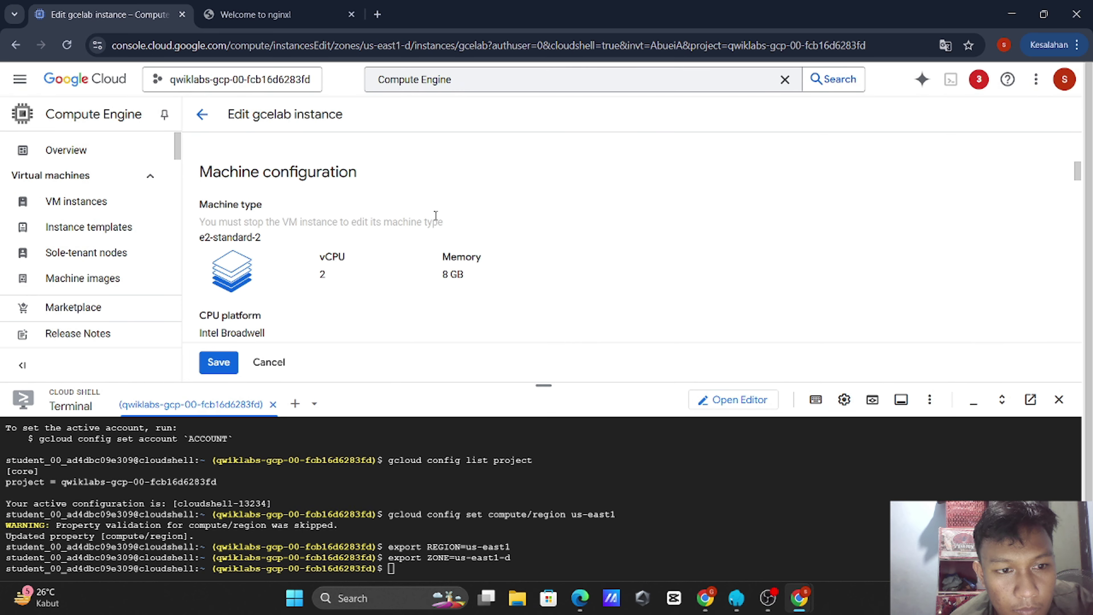
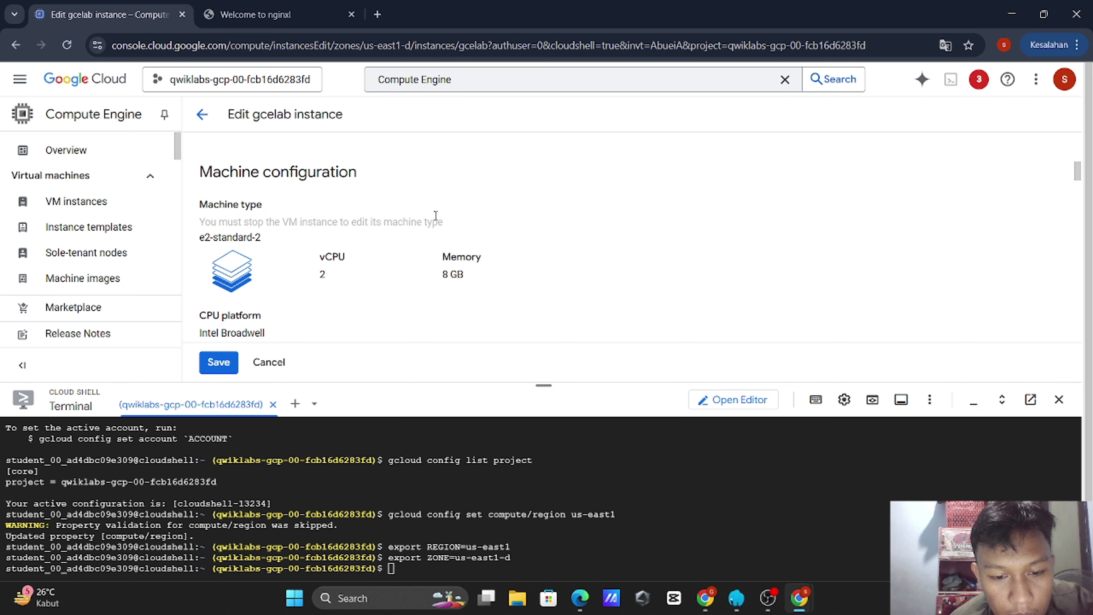
scroll(402, 213, down, 3)
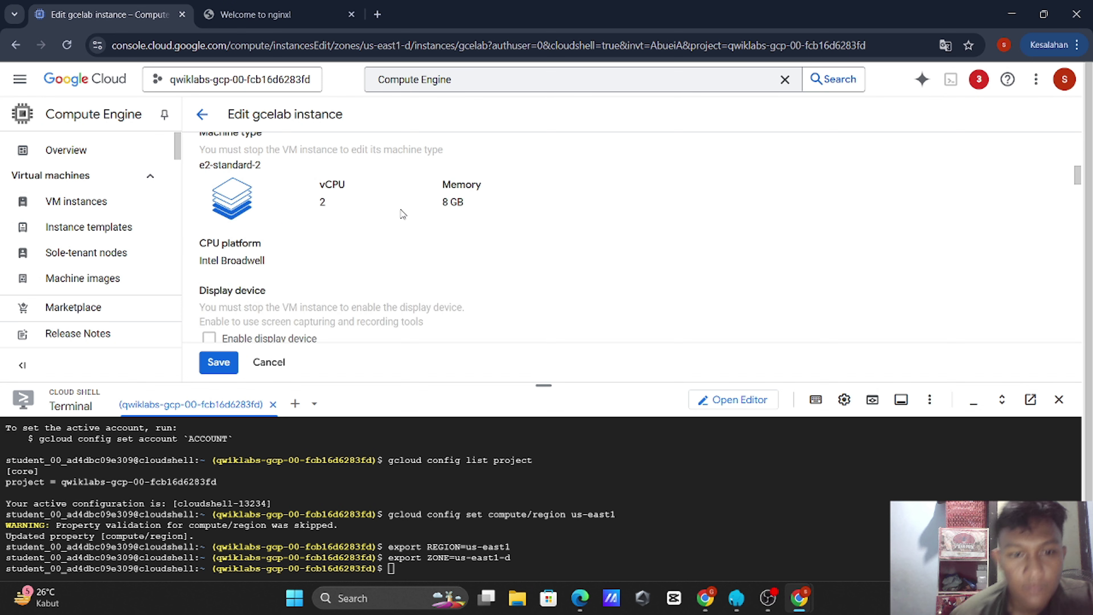
scroll(403, 214, down, 3)
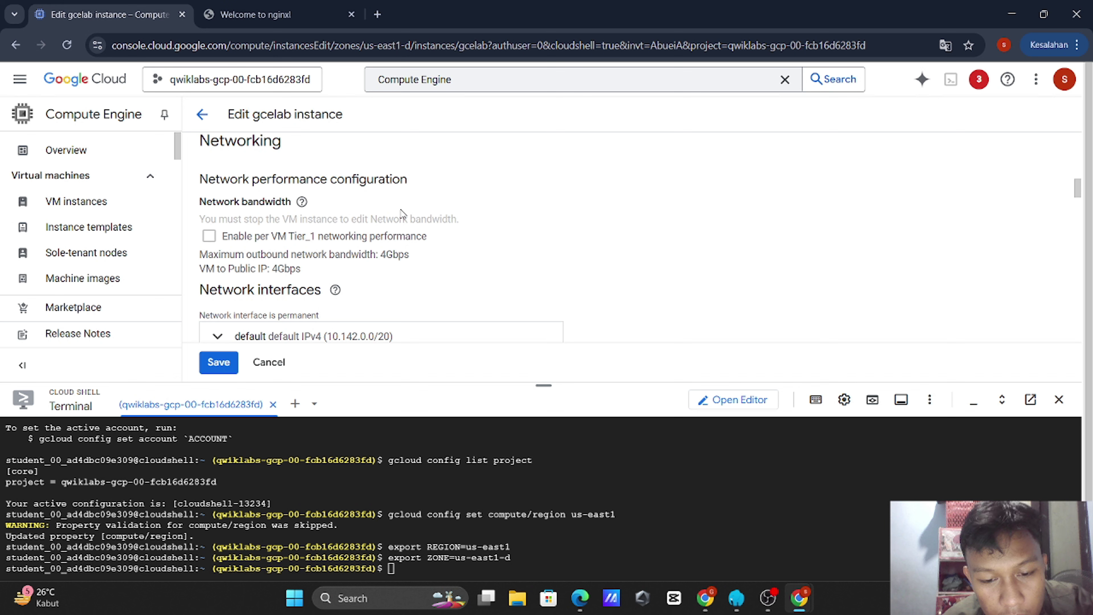
scroll(401, 213, down, 1)
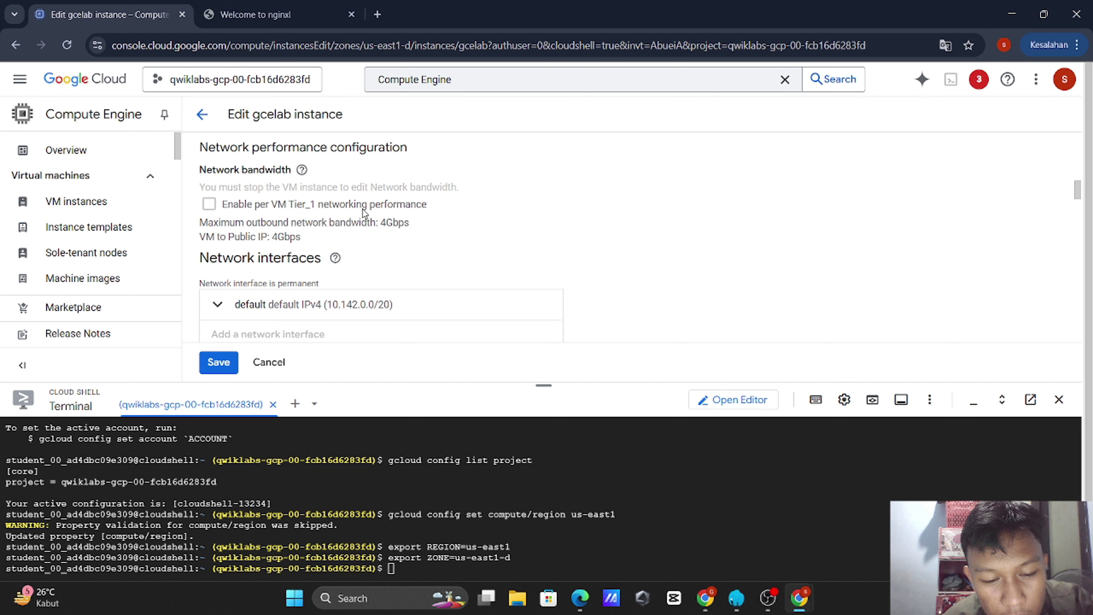
key(shift)
key(shift)
key(shift)
key(shift)
key(shift)
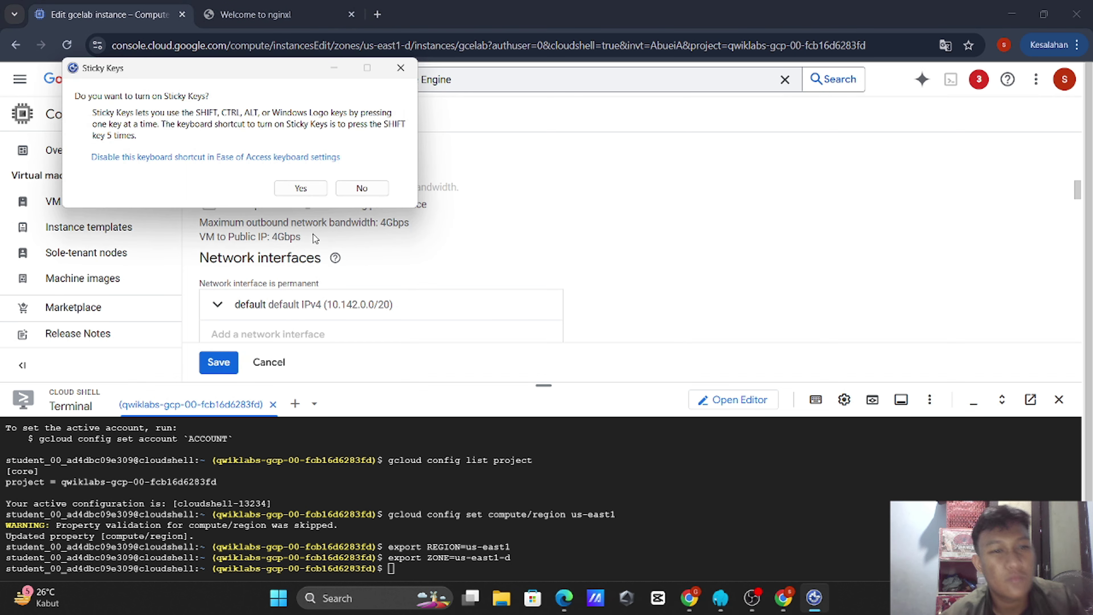
click(361, 188)
Step: Save the gcelab instance settings and copy the web address of the NGINX welcome page
click(220, 363)
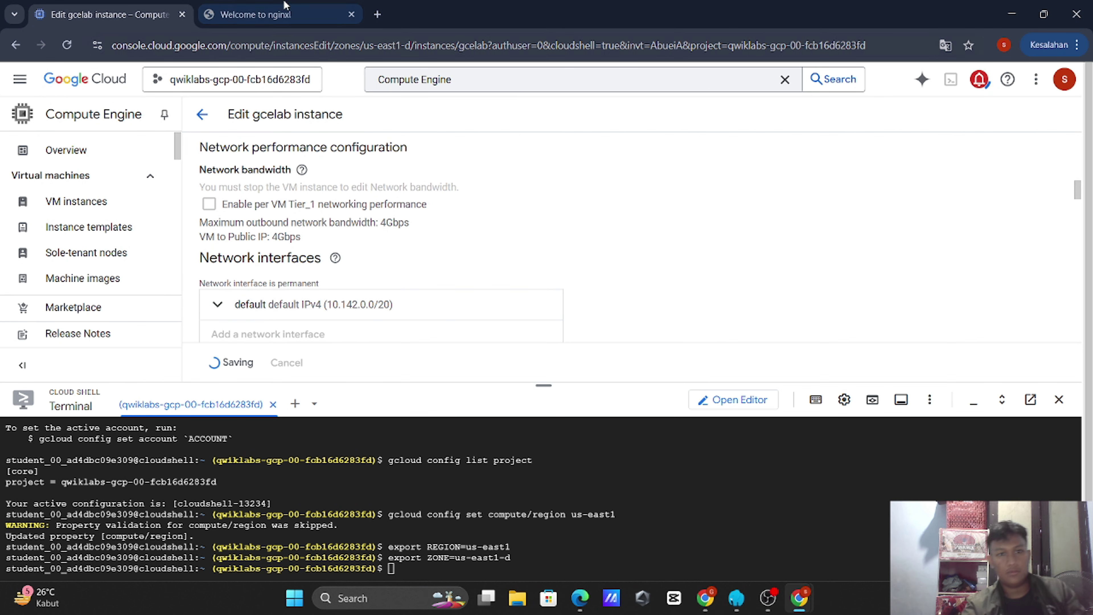
click(279, 14)
click(281, 36)
key(ctrl+c)
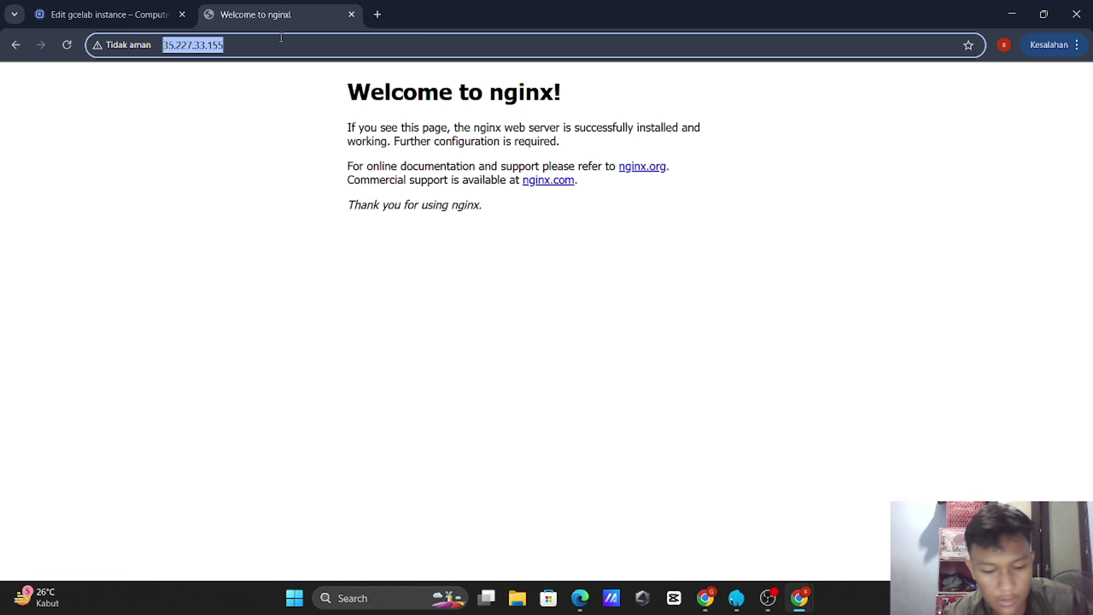
Step: Switch to the lab's browser window and open the copied address 35.227.33.155 in a new tab
mouse_move(710, 602)
click(684, 568)
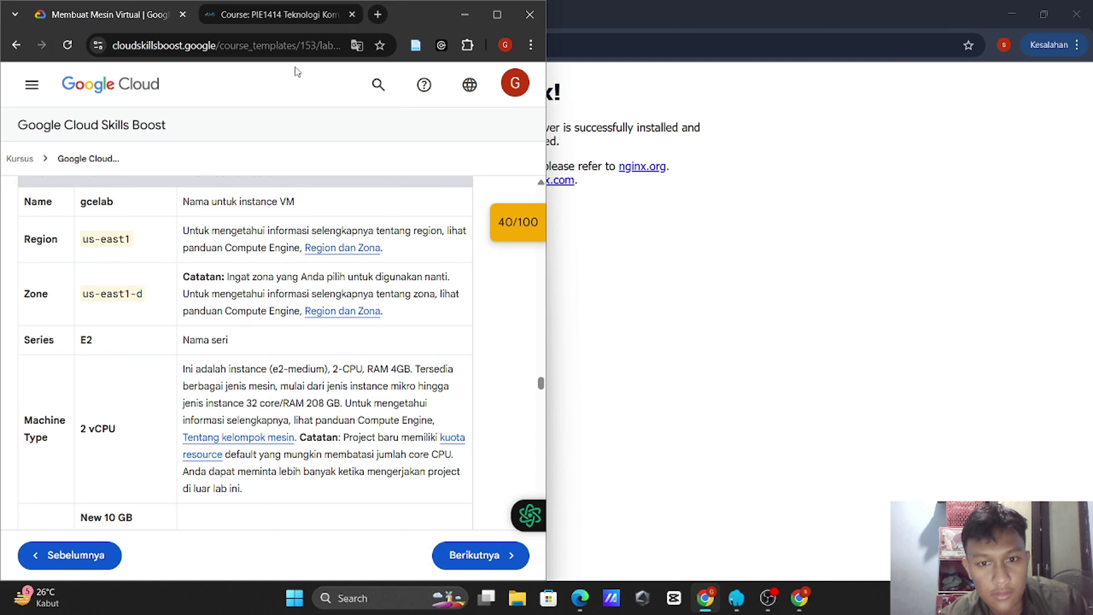
click(268, 15)
click(377, 14)
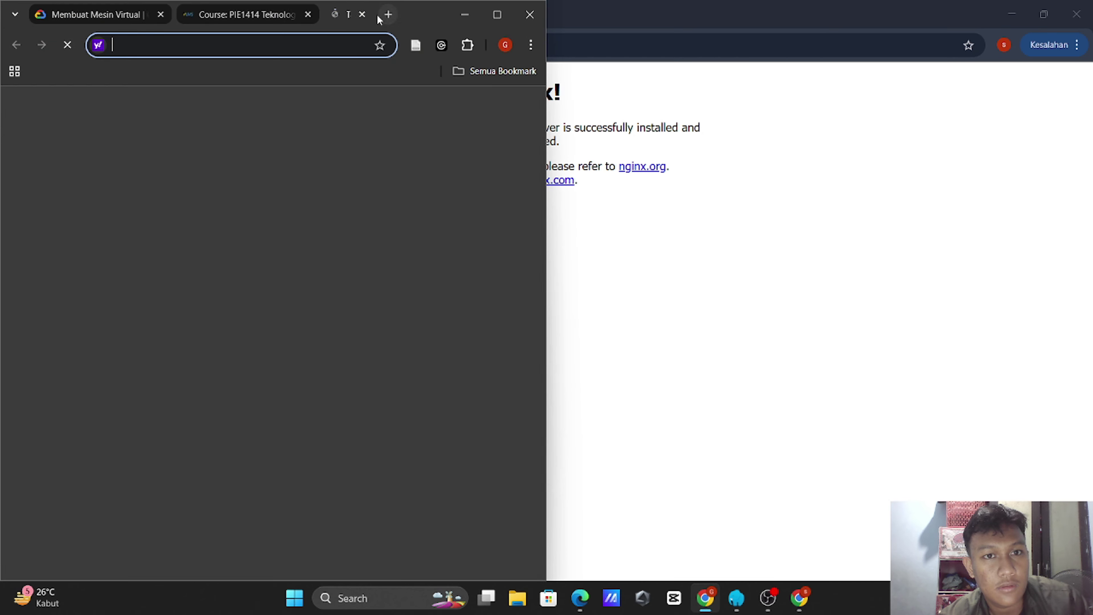
key(ctrl+v)
key(Return)
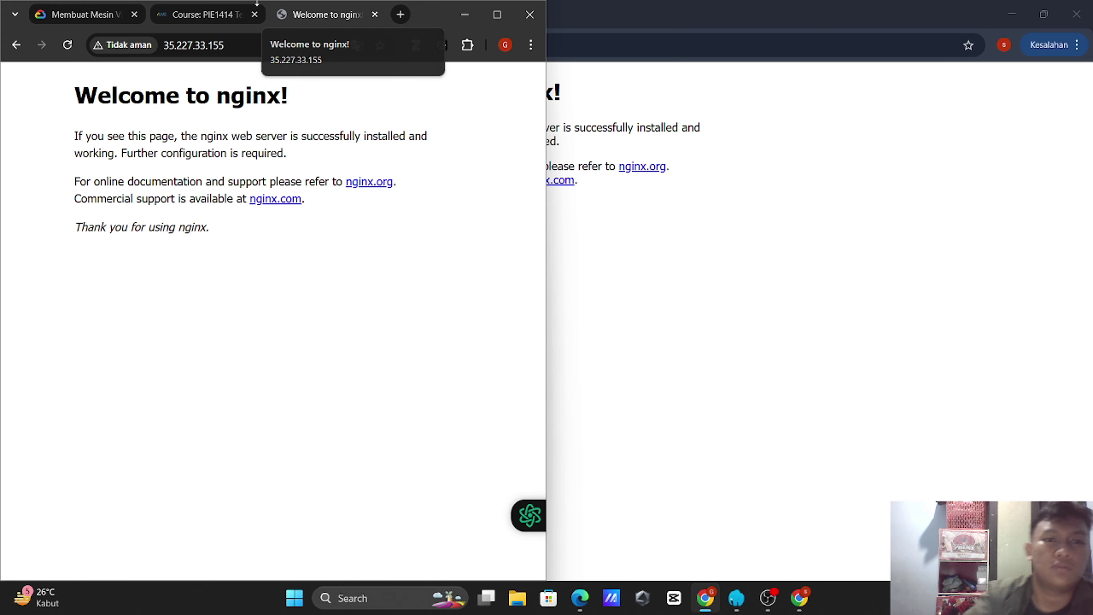
Step: Return to the lab instructions and check the progress of the Compute Engine instance and Nginx Server checkpoint
click(89, 16)
scroll(283, 321, down, 3)
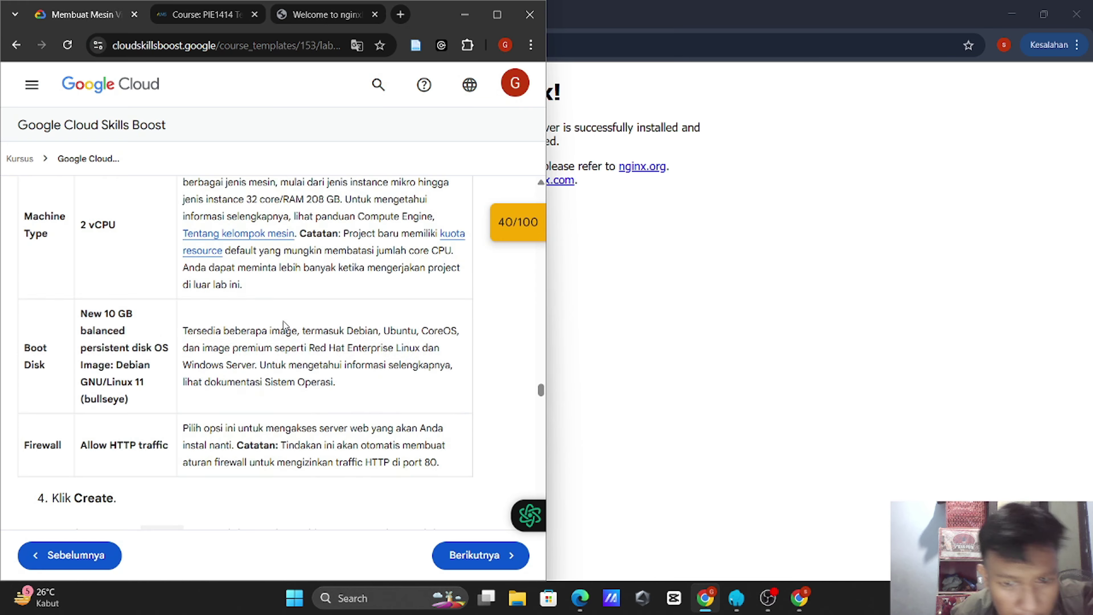
click(499, 220)
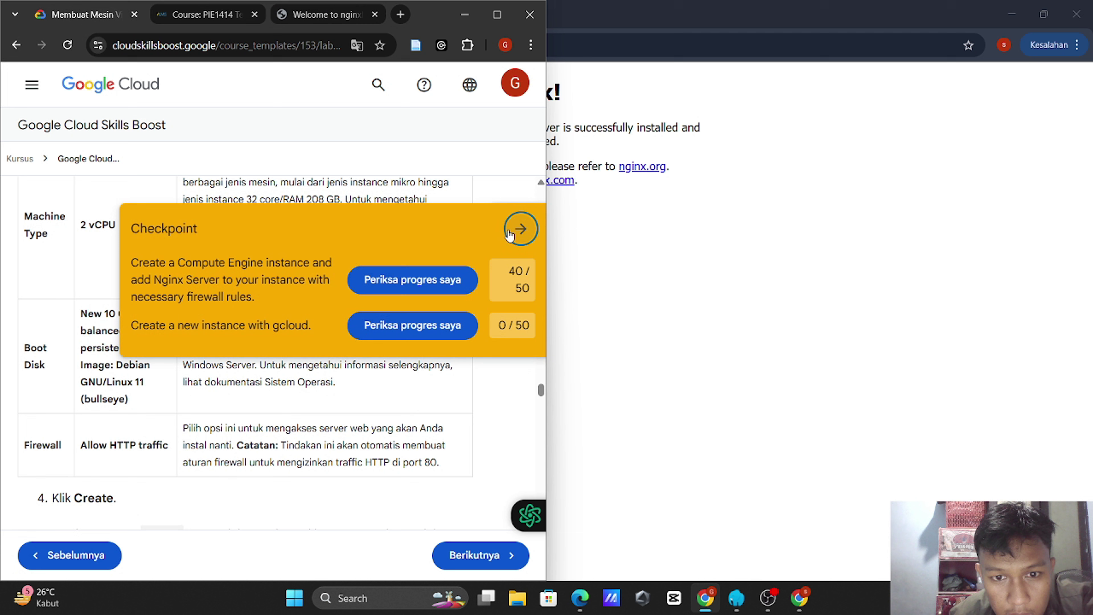
click(448, 285)
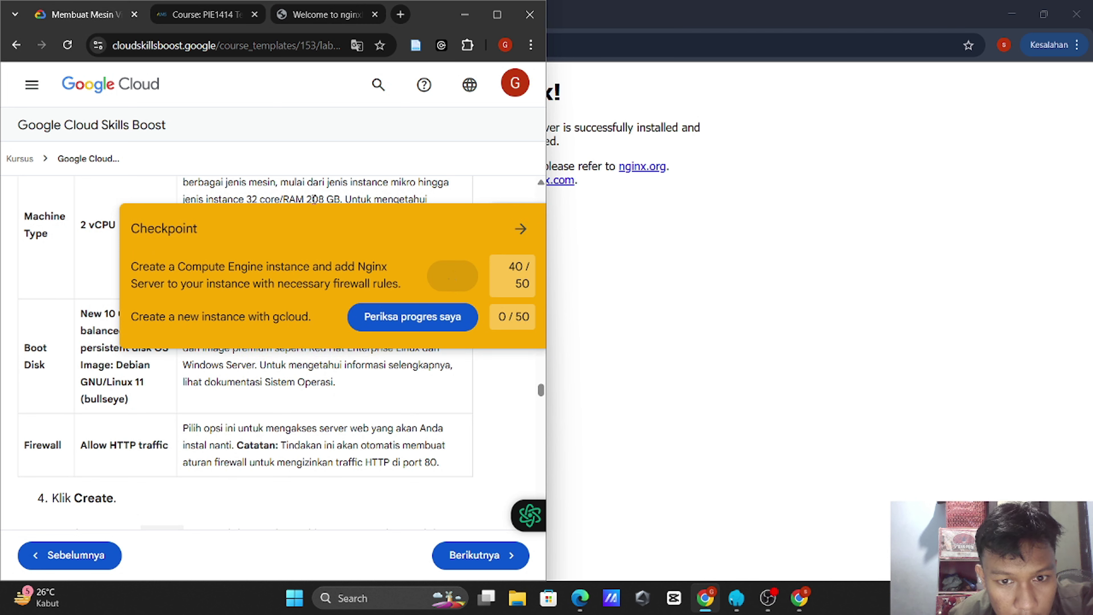
Step: Translate the lab's checkpoint text about the Compute Engine instance and Nginx Server into Indonesian with Google Translate, and return to the lab
scroll(306, 199, down, 2)
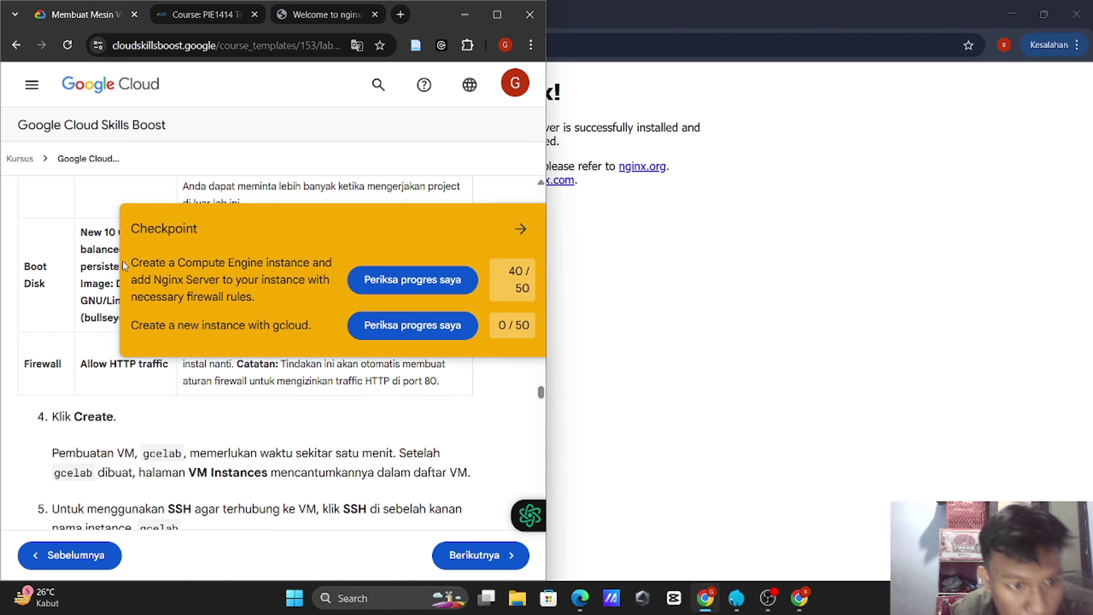
drag(125, 261, 241, 306)
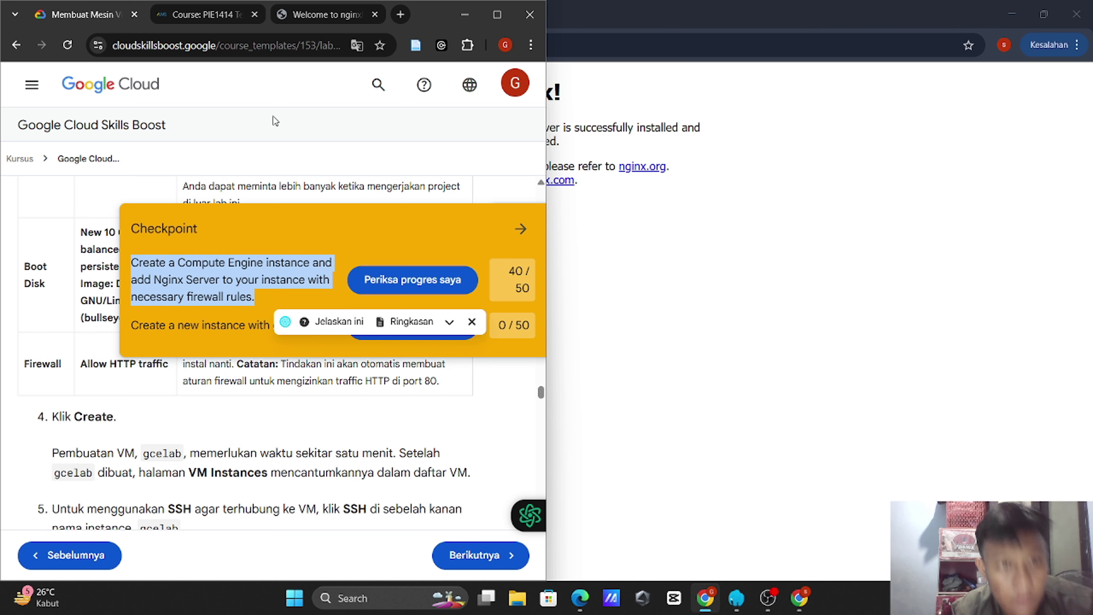
click(396, 15)
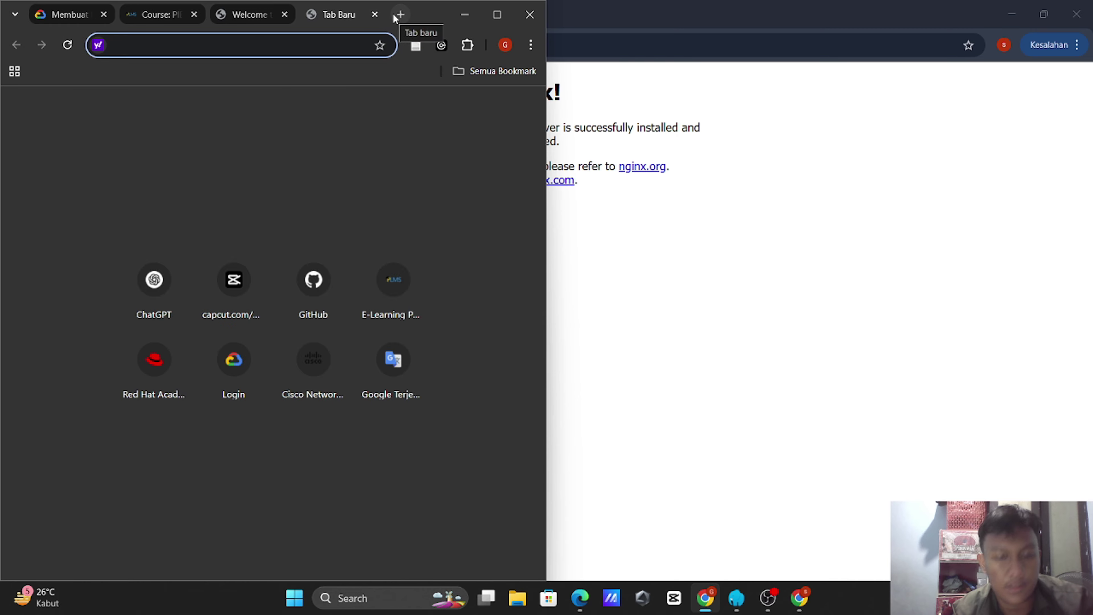
text(tra)
key(Return)
key(ctrl+v)
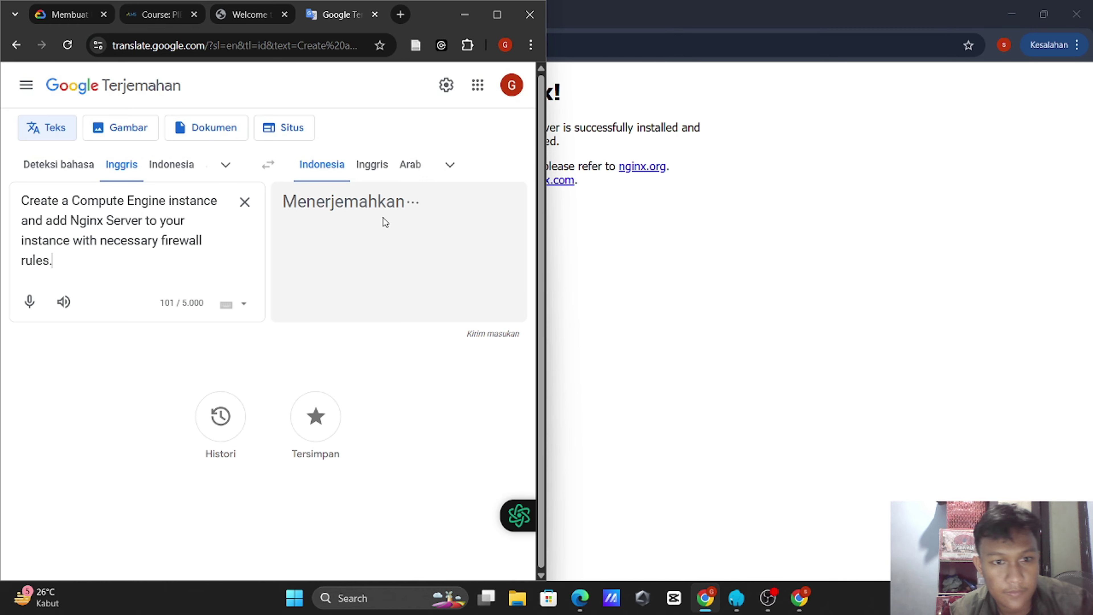
ctrl+scroll(379, 211, up, 2)
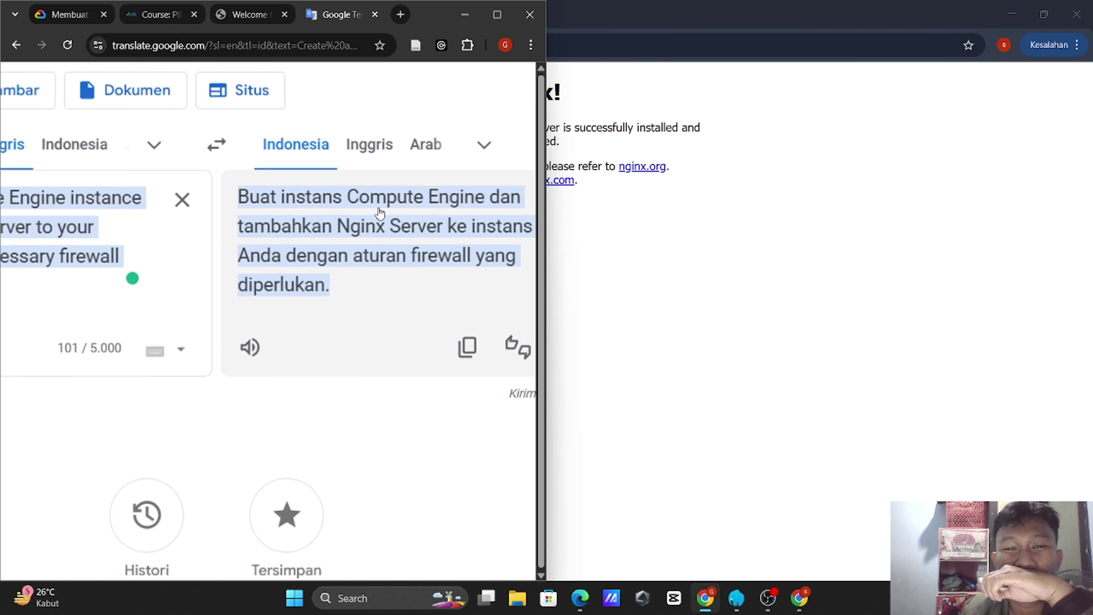
ctrl+scroll(379, 211, up, 2)
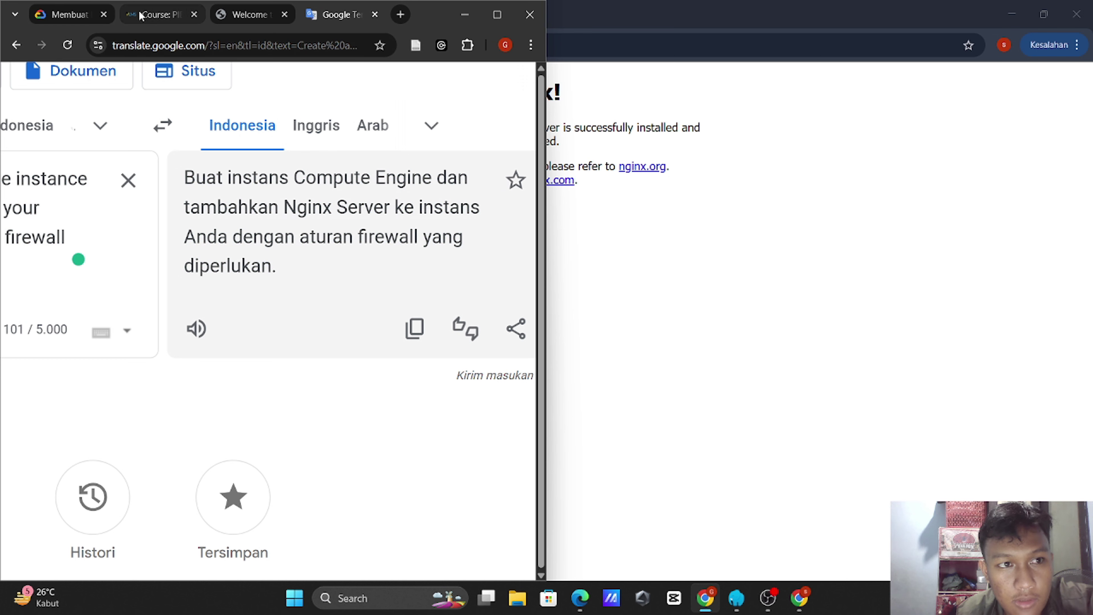
click(83, 17)
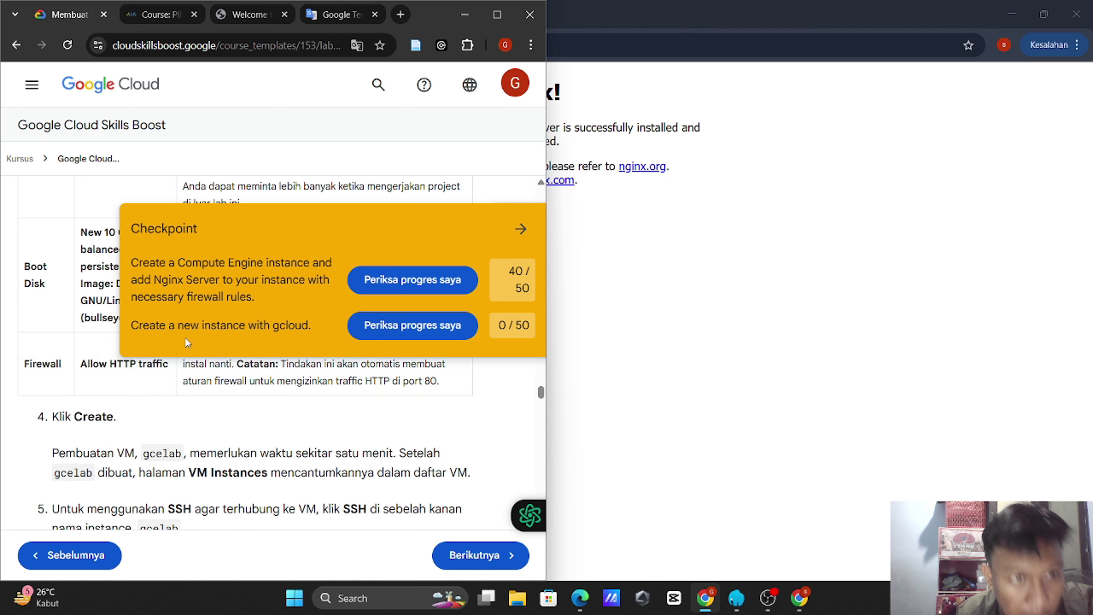
Step: Check the NGINX welcome page, switch to the Google Cloud console window and open the gcelab instance for editing
click(237, 13)
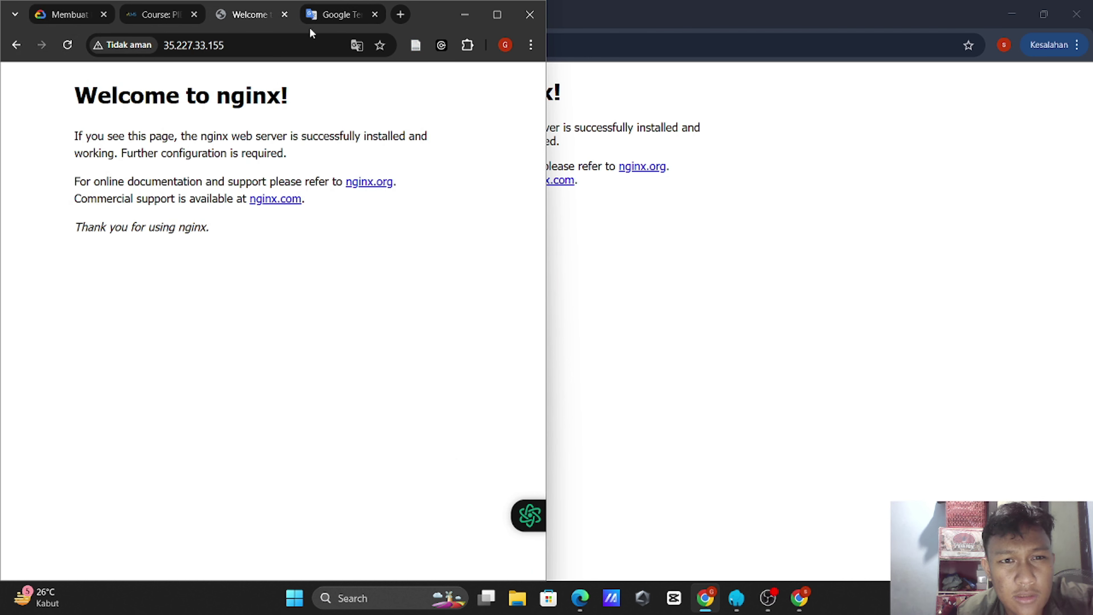
click(680, 241)
click(172, 24)
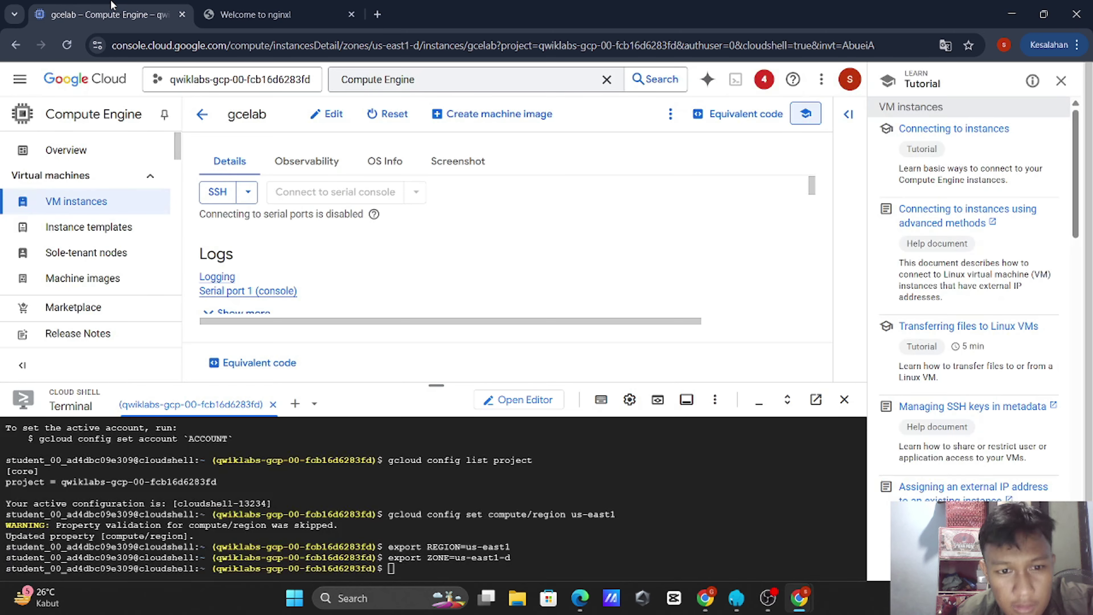
click(334, 112)
Step: Recheck gcelab's networking, firewall options, network tags and boot disk in the edit form
scroll(333, 252, down, 10)
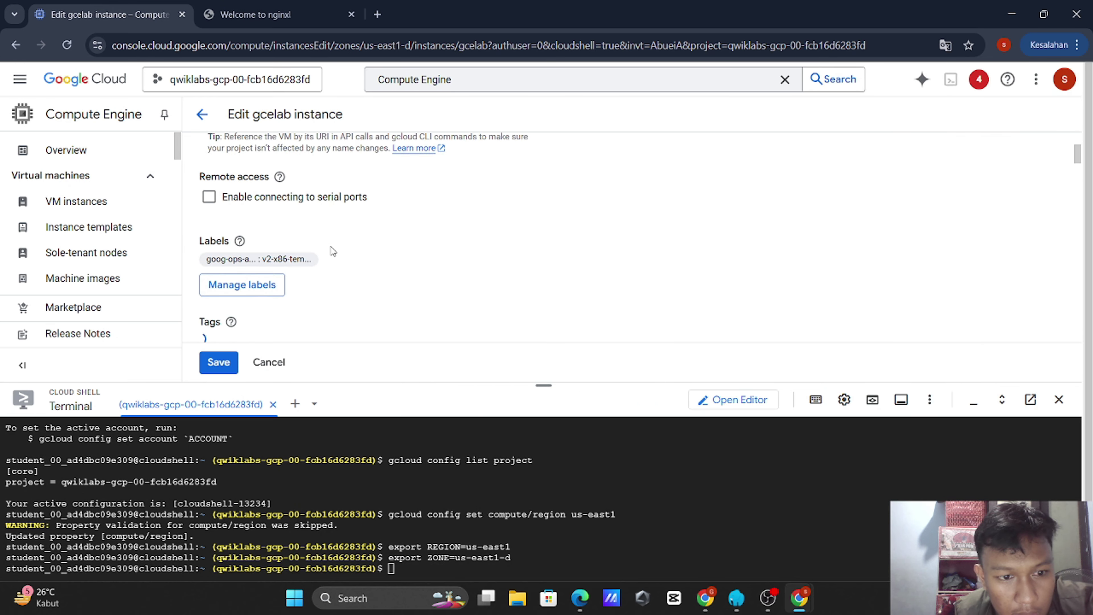
scroll(332, 252, down, 12)
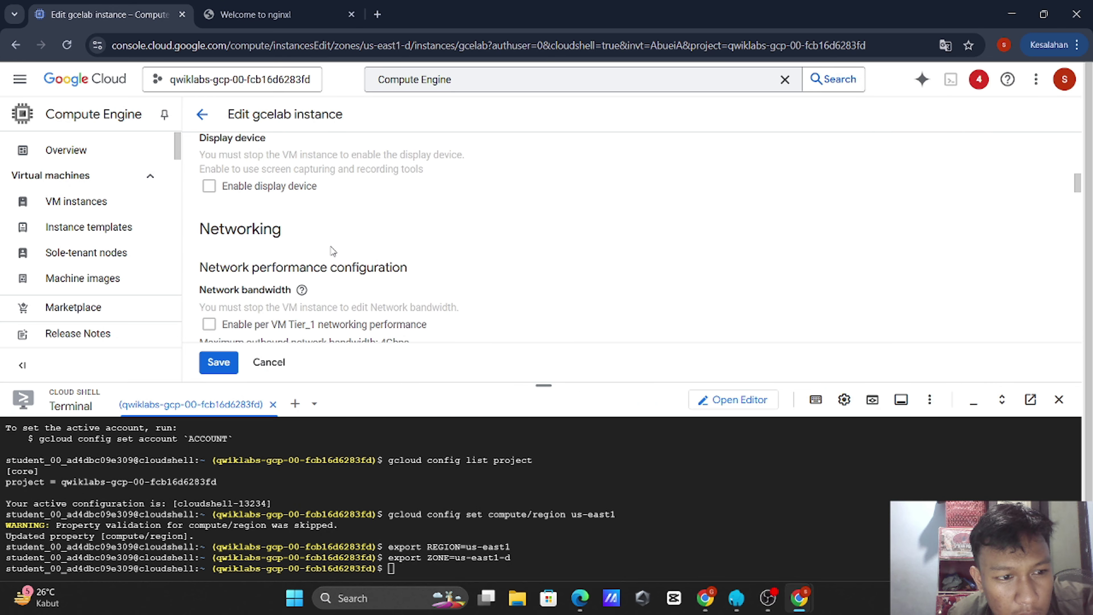
scroll(332, 252, up, 1)
scroll(332, 252, down, 2)
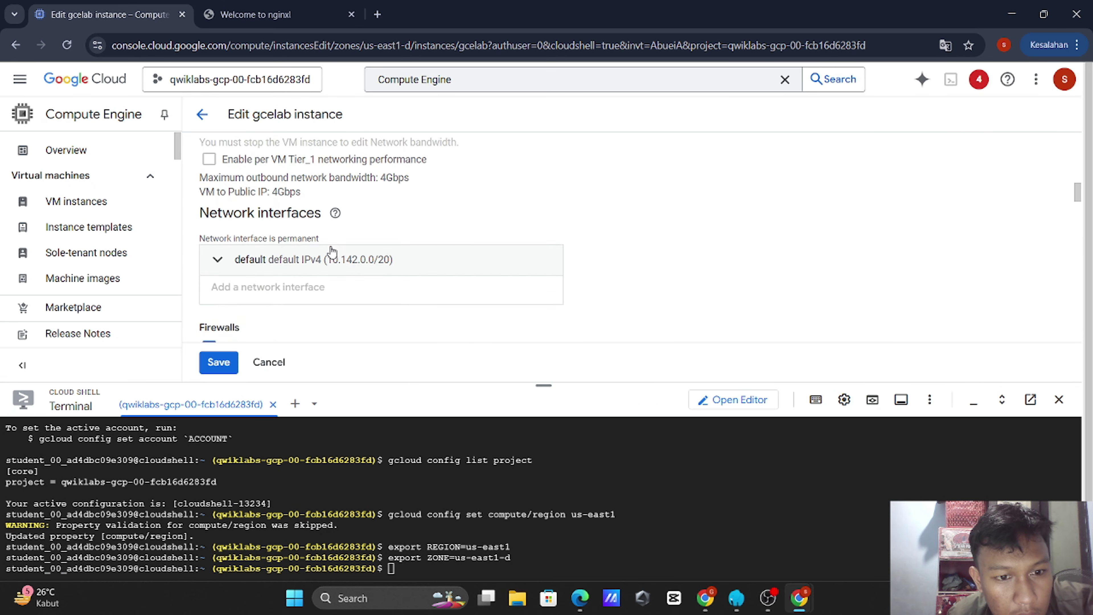
scroll(332, 252, down, 2)
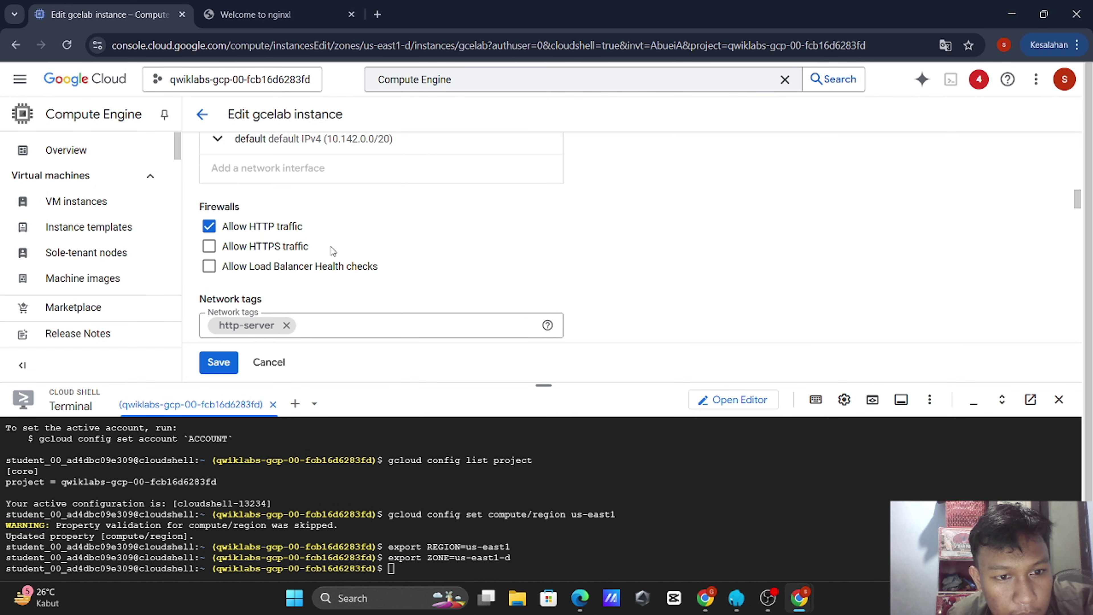
click(212, 232)
click(213, 231)
scroll(285, 257, down, 3)
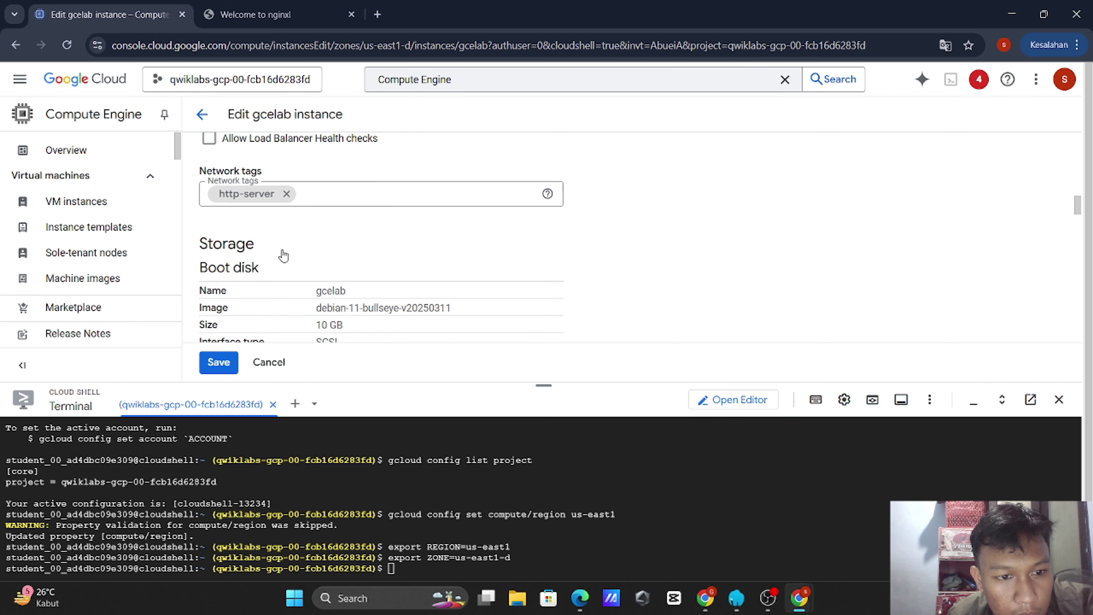
click(322, 180)
scroll(321, 179, up, 1)
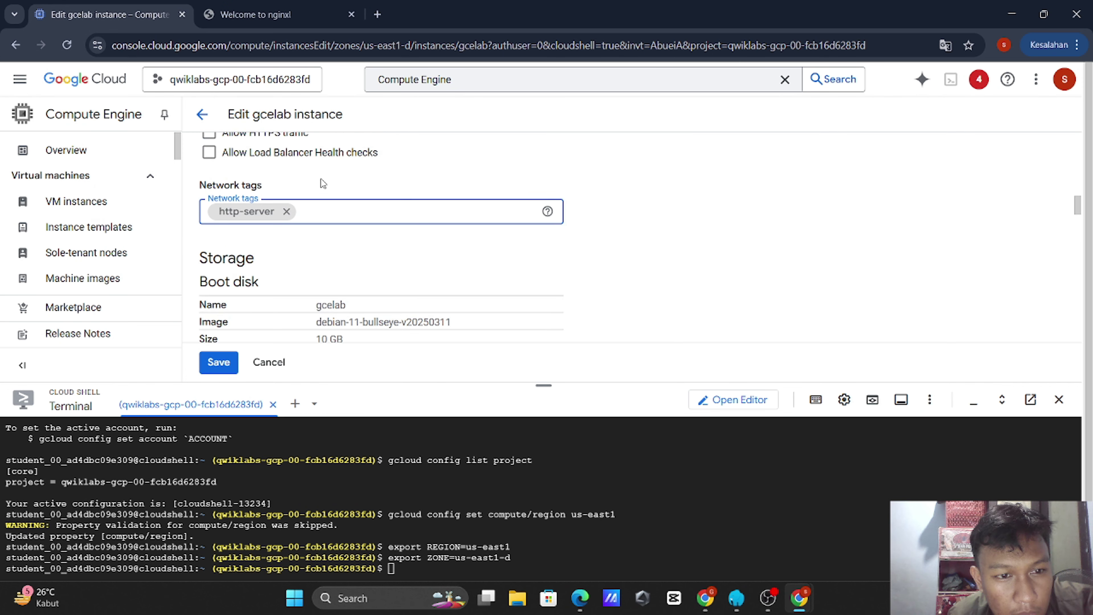
scroll(321, 179, down, 1)
Step: Switch to the lab's browser window and compare the checkpoint's translation with the lab's boot disk and firewall requirements
key(alt+Tab)
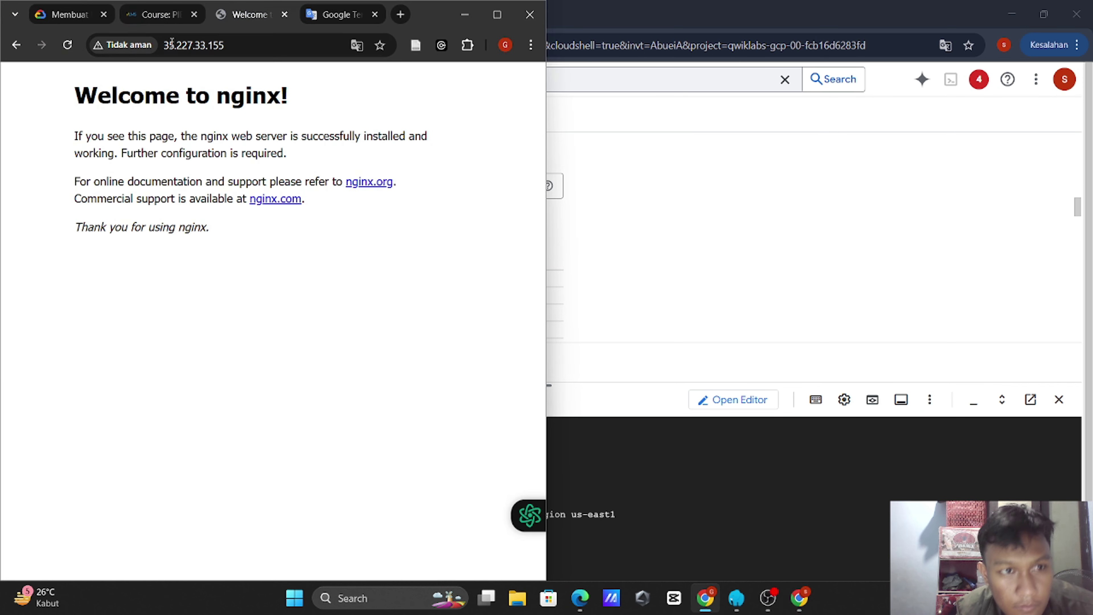
click(157, 14)
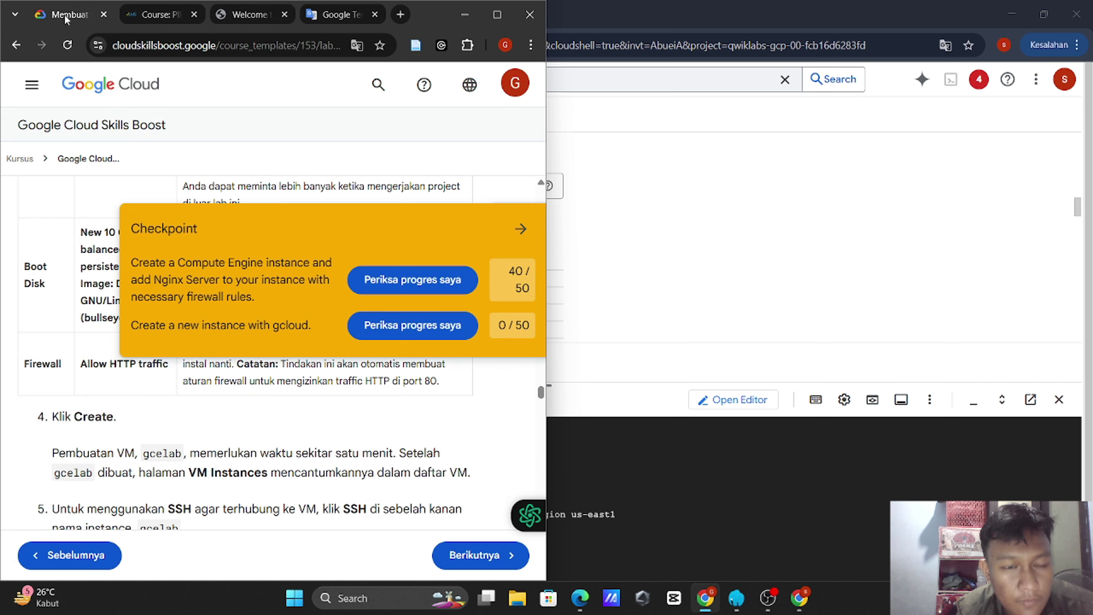
click(321, 14)
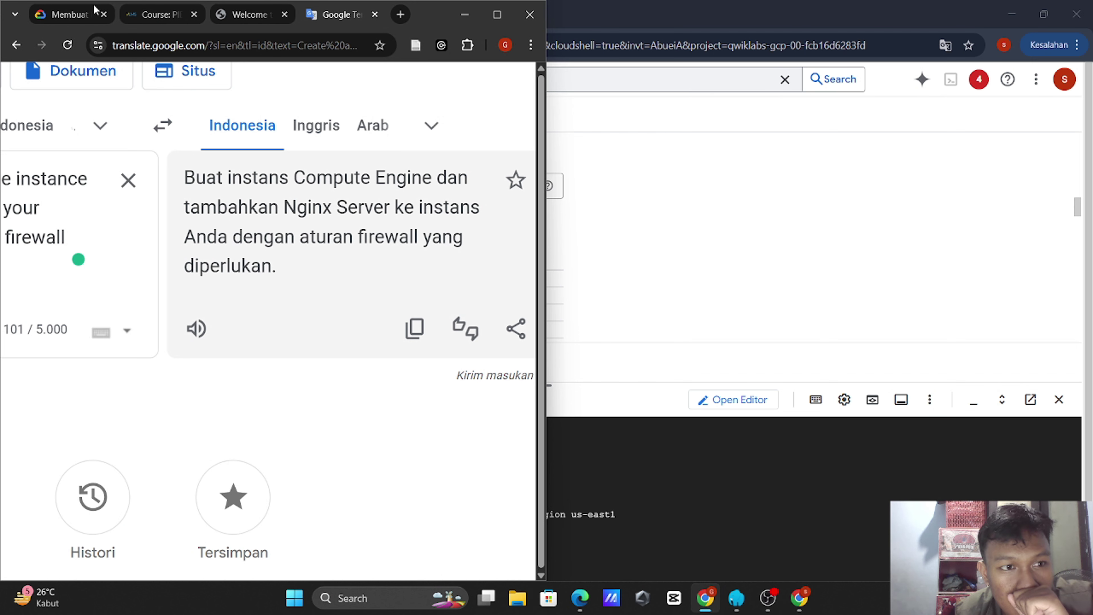
click(78, 15)
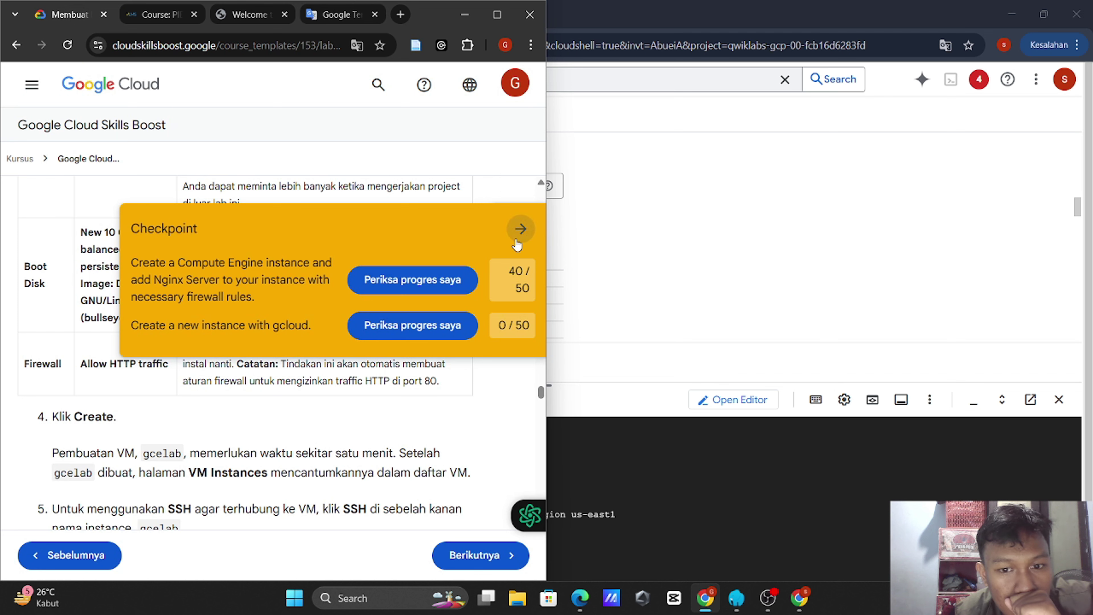
click(520, 231)
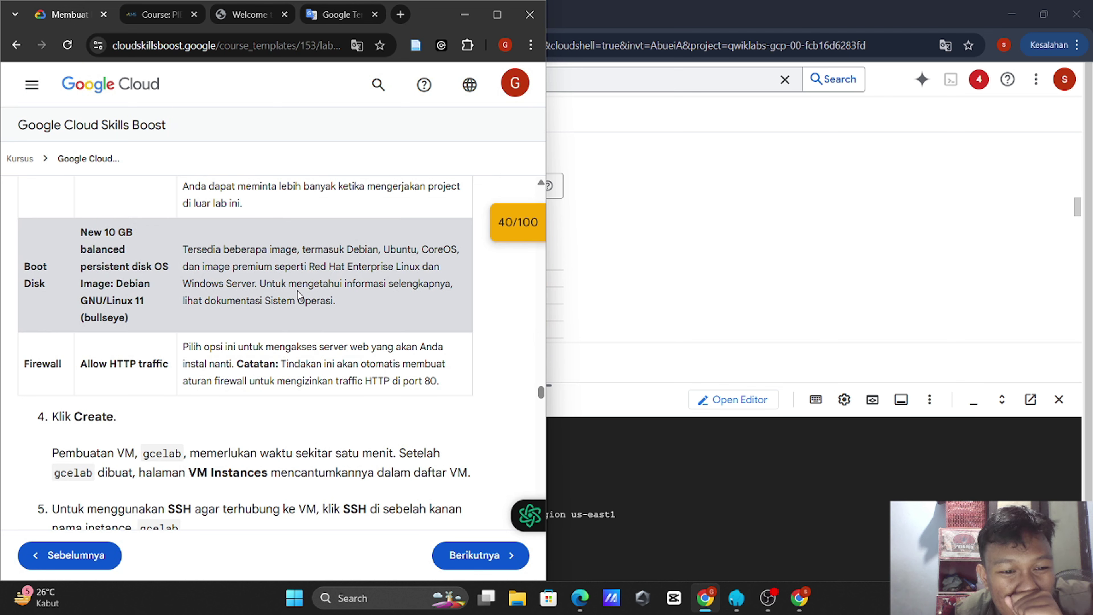
scroll(300, 296, down, 1)
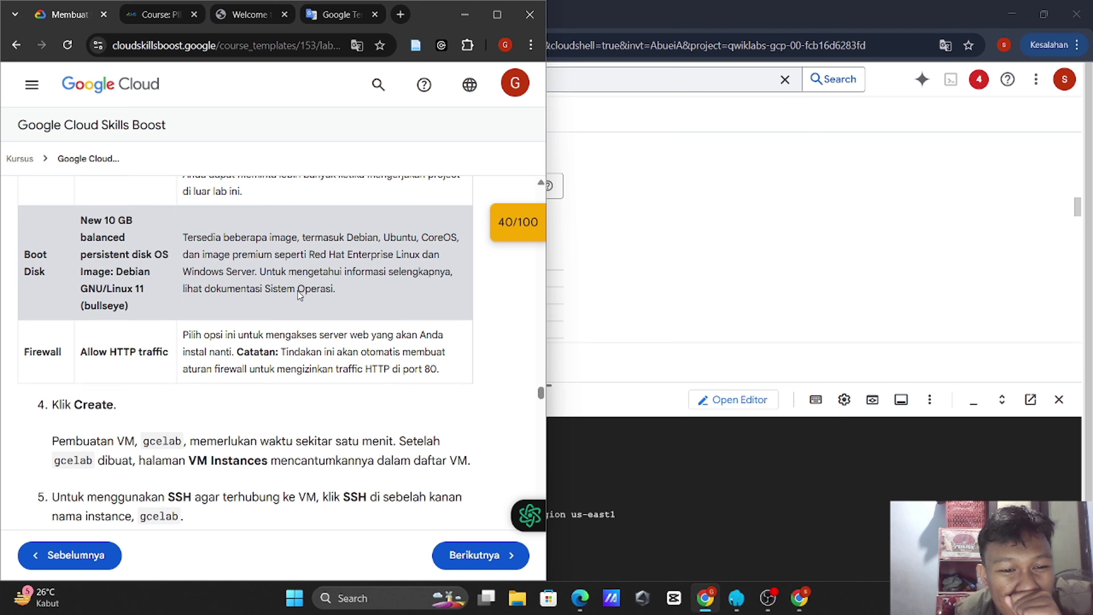
scroll(300, 295, up, 3)
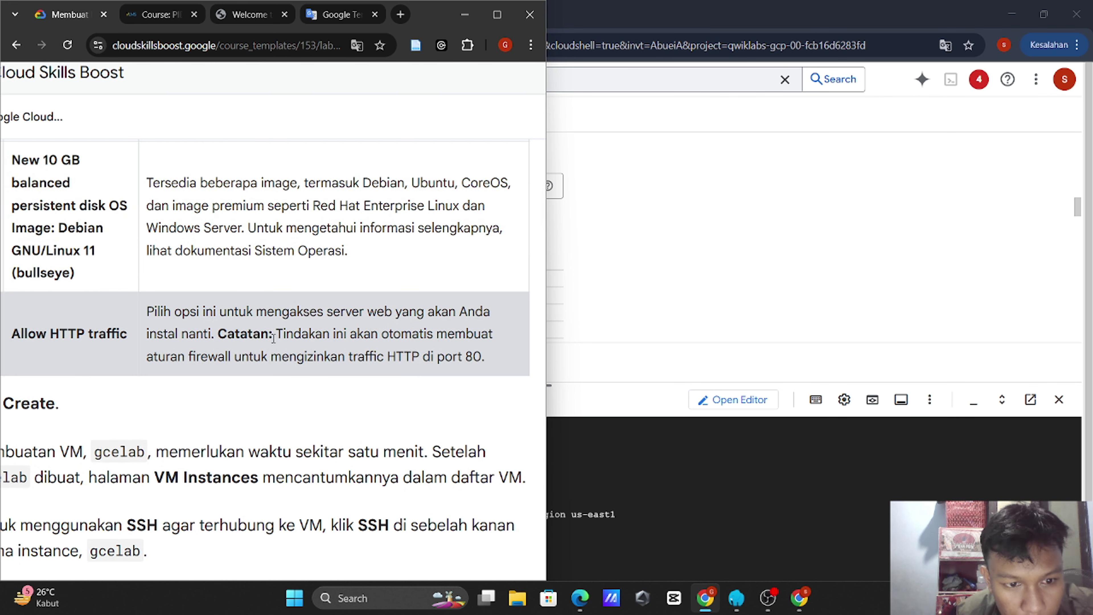
drag(276, 334, 283, 334)
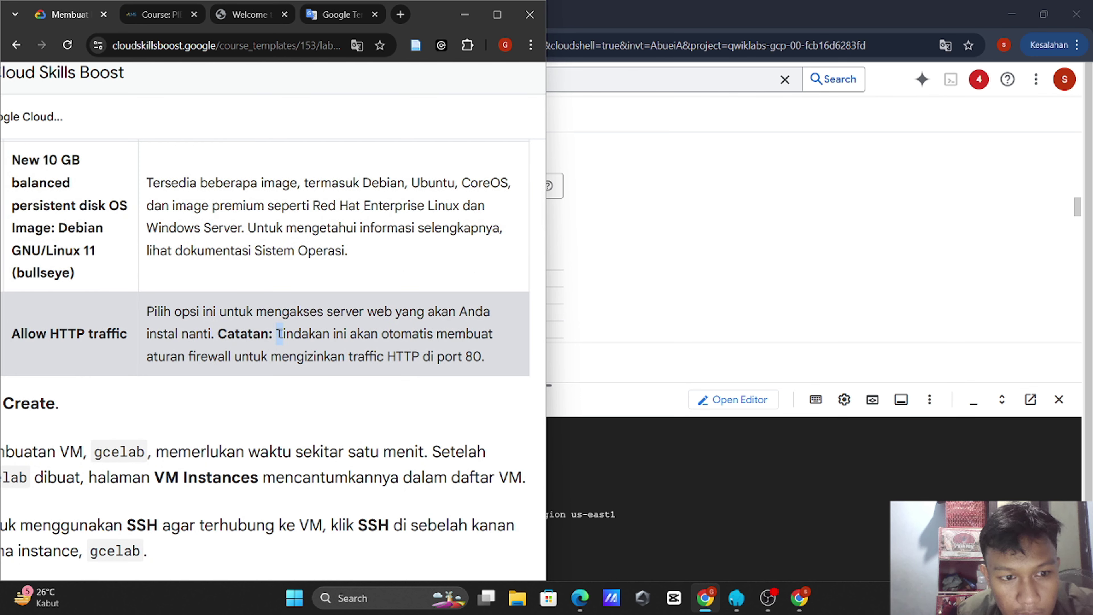
click(300, 286)
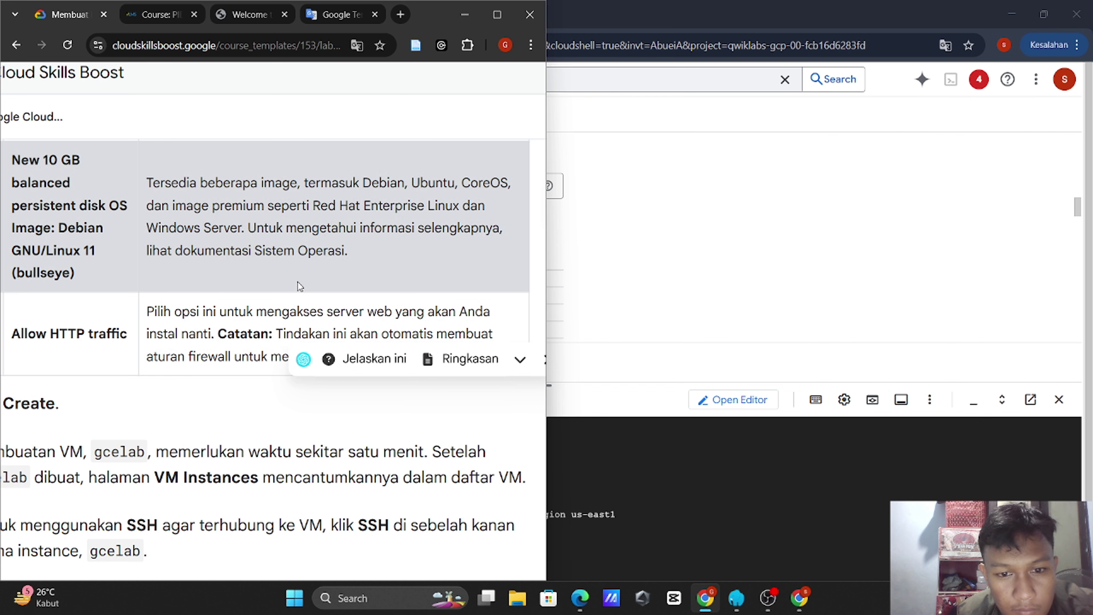
Step: Return to the console and examine the default network interface's settings in gcelab's edit form
click(613, 243)
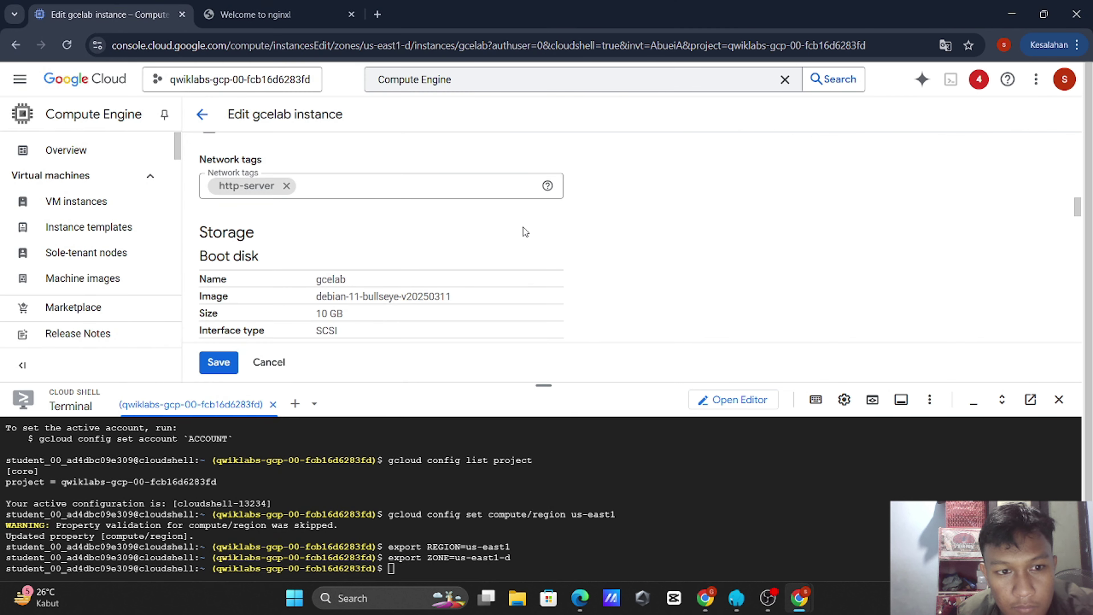
scroll(523, 228, up, 2)
scroll(523, 227, up, 3)
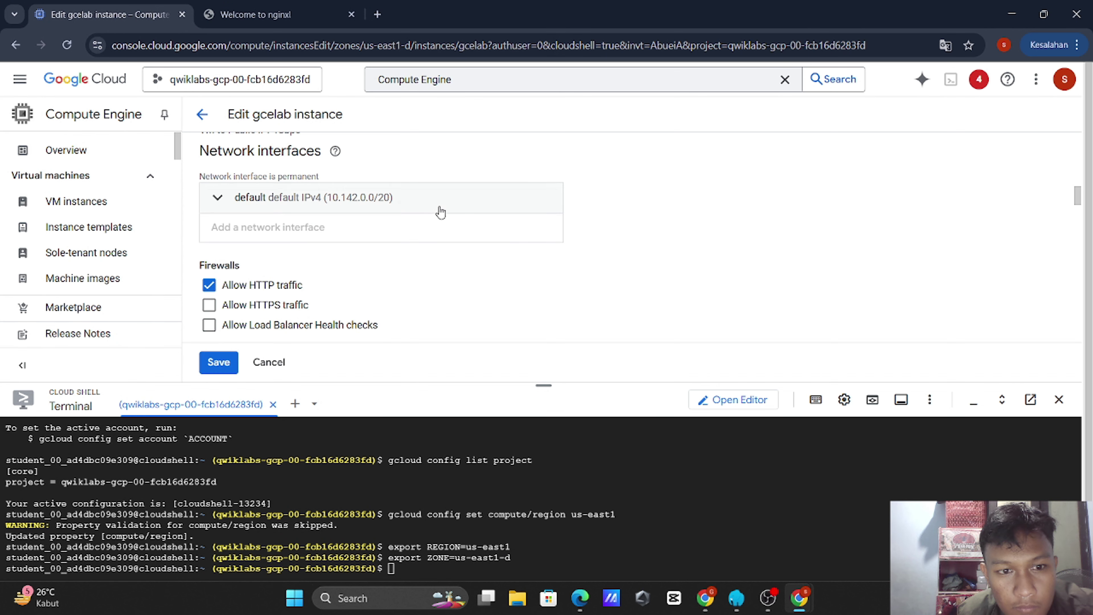
click(440, 211)
scroll(440, 211, down, 1)
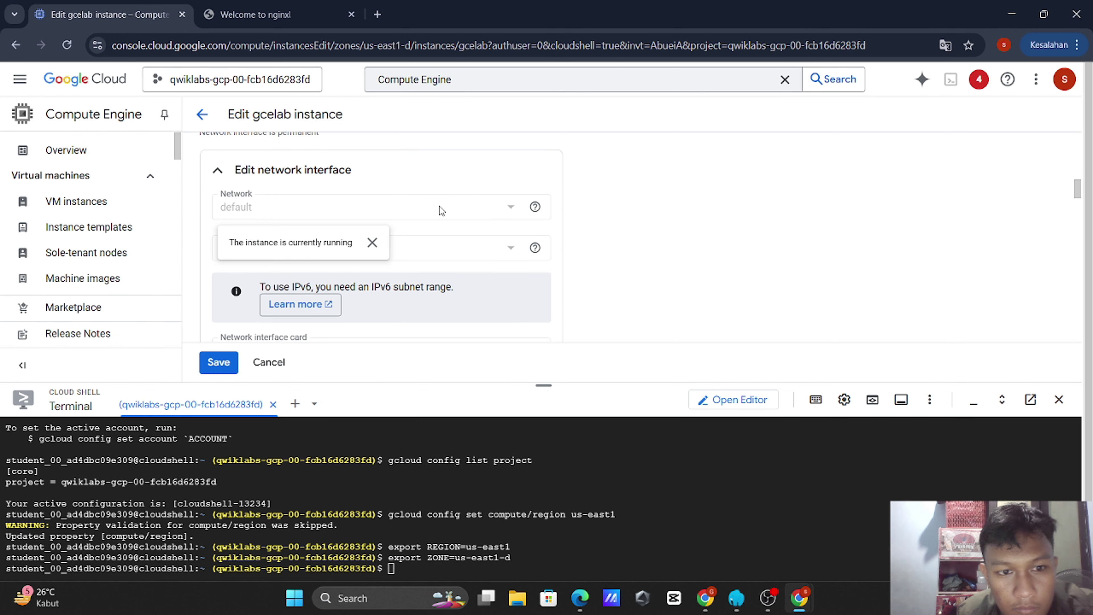
scroll(440, 211, down, 4)
scroll(439, 211, down, 3)
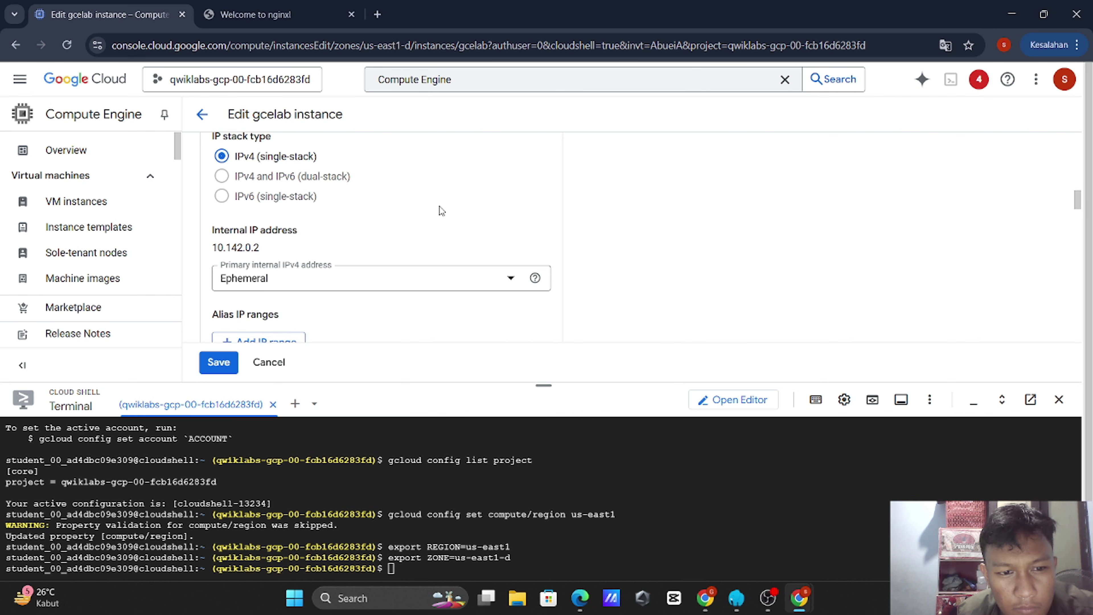
scroll(440, 211, down, 7)
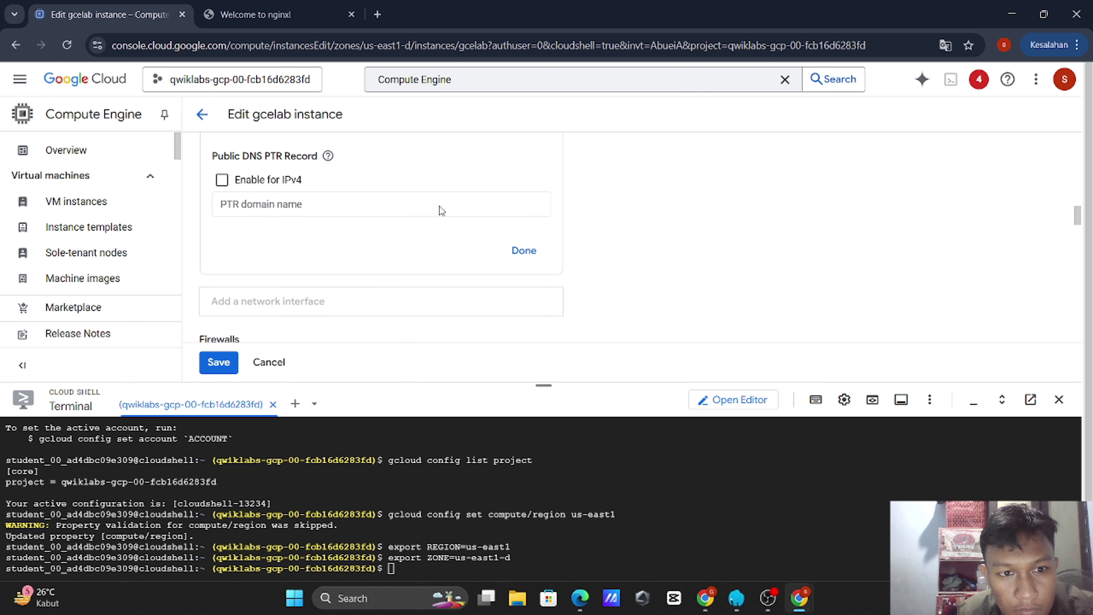
scroll(441, 210, down, 5)
scroll(441, 210, down, 1)
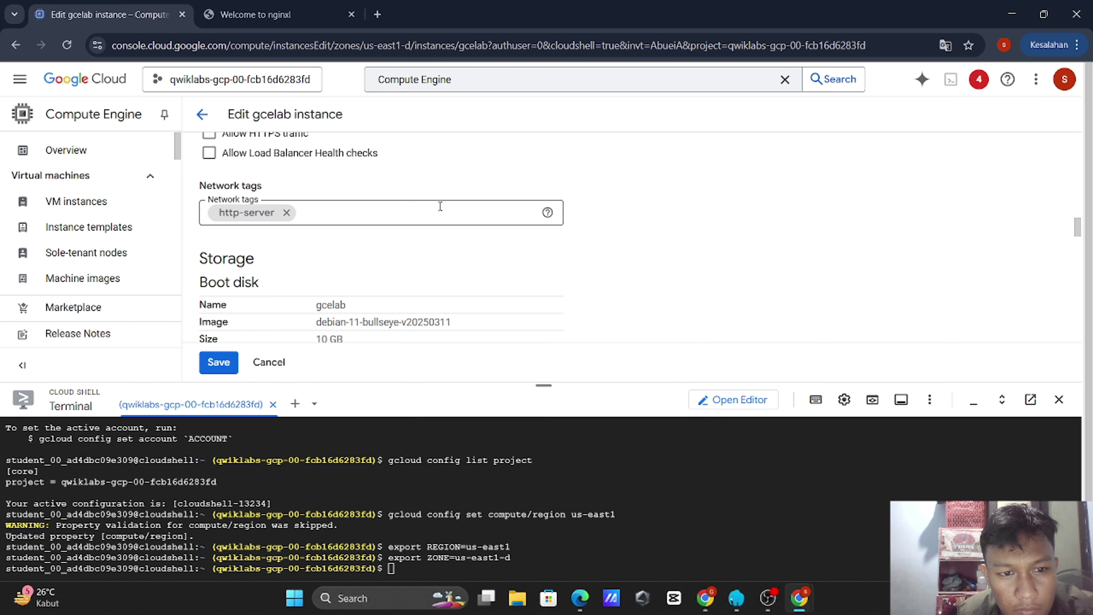
Step: Remove gcelab's http-server network tag and allow HTTP traffic, HTTPS traffic and Load Balancer Health checks in the firewall options
click(286, 212)
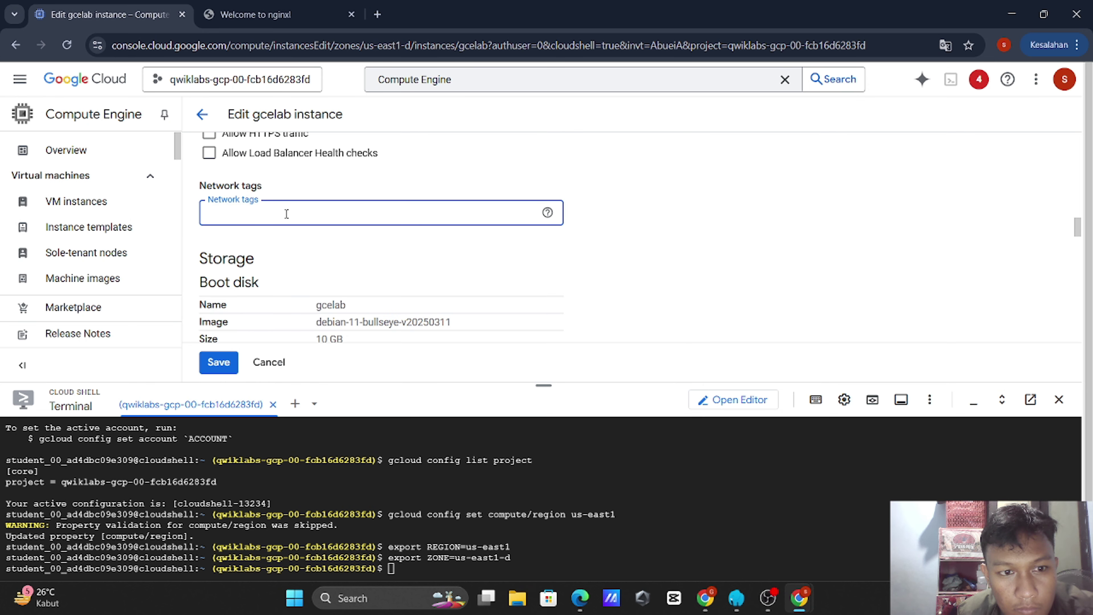
key(alt+Tab)
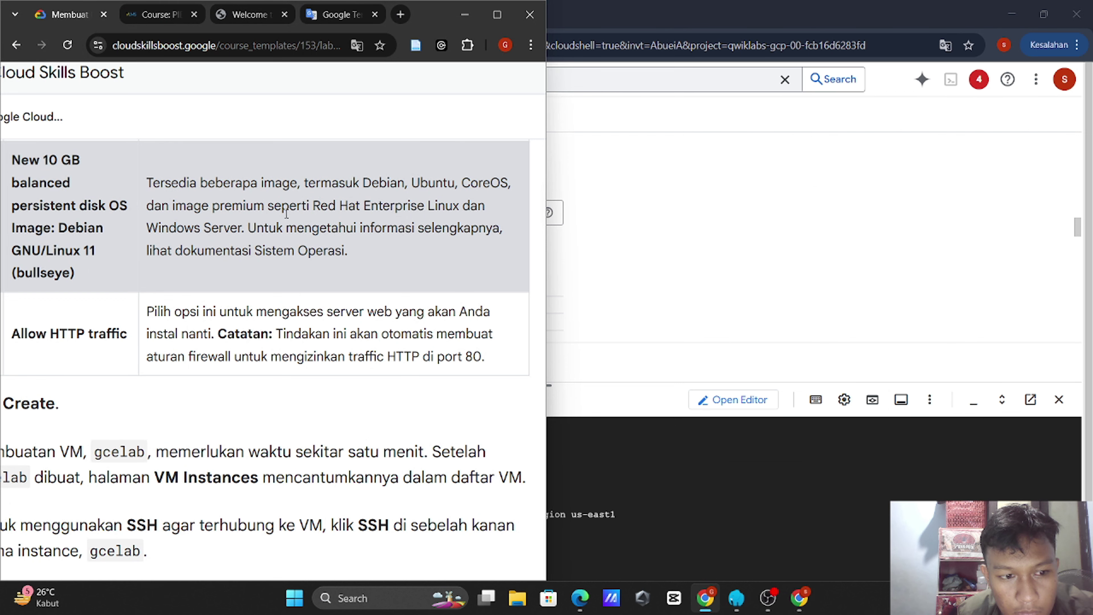
key(alt+Tab)
scroll(286, 212, up, 2)
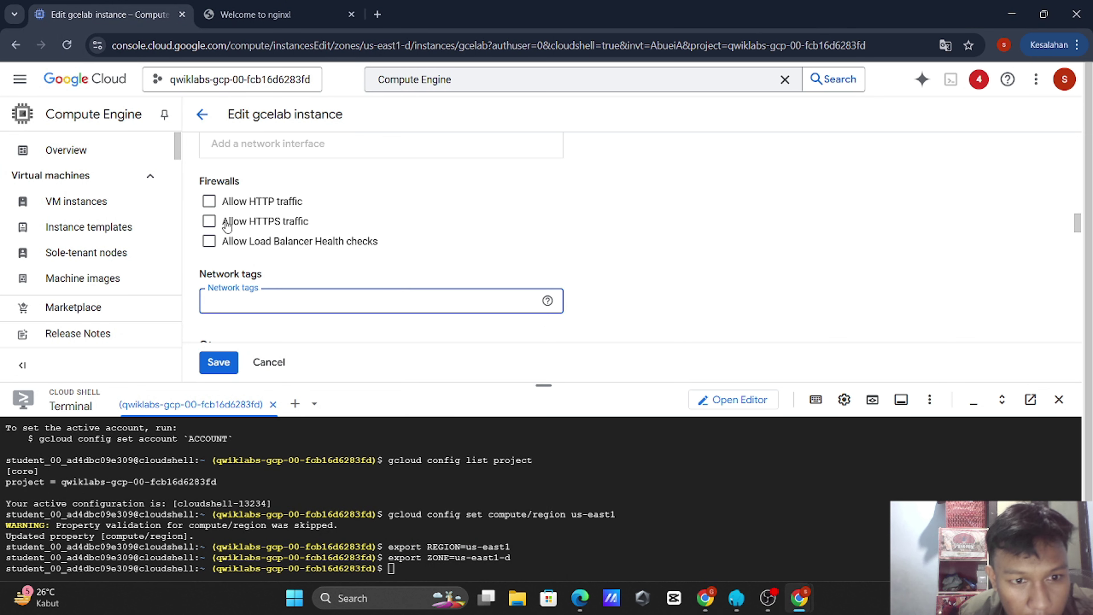
click(209, 201)
click(209, 221)
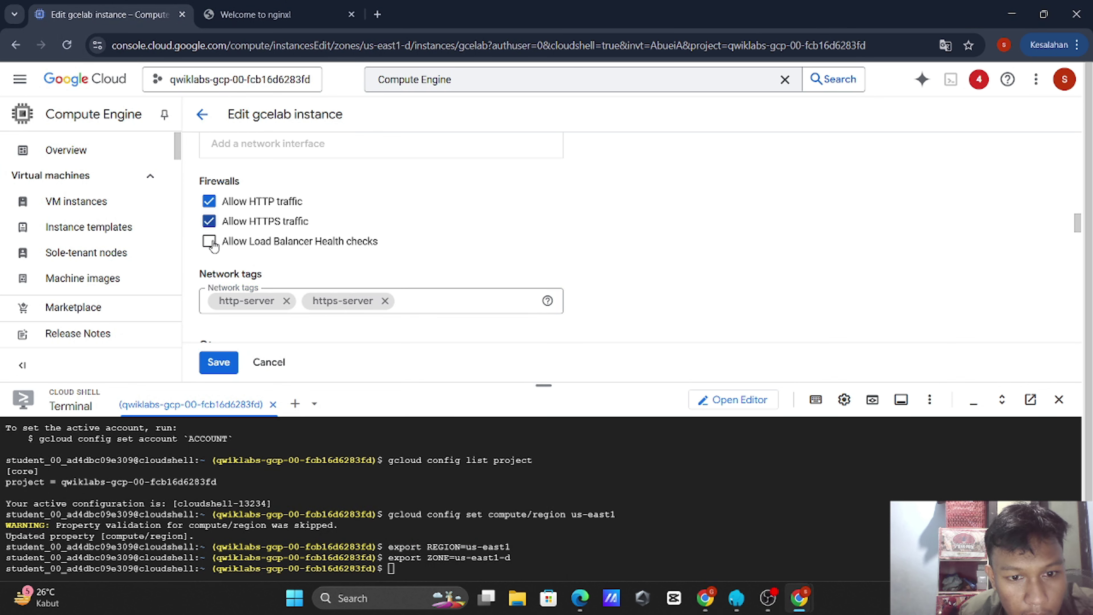
click(212, 243)
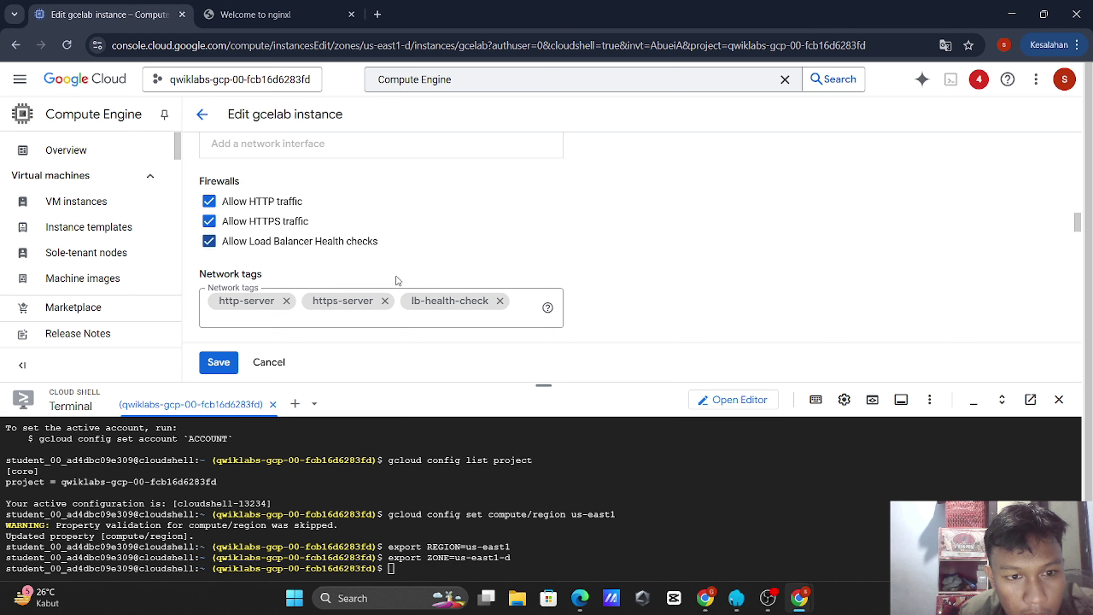
Step: Disallow Load Balancer Health checks in gcelab's firewall options and save the instance changes
click(222, 242)
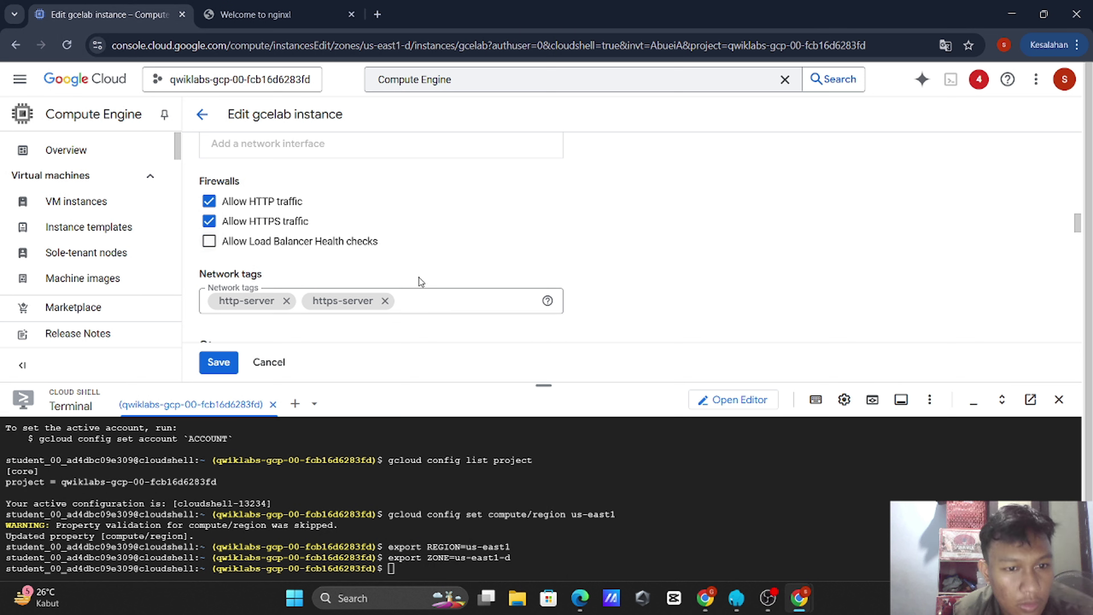
click(218, 362)
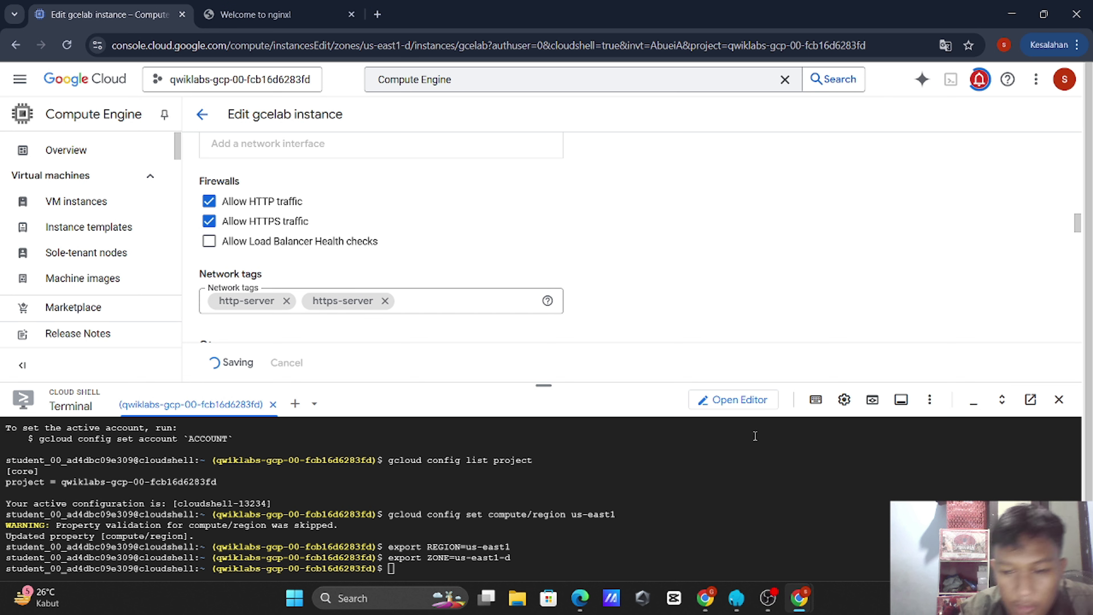
Step: Switch to the lab's browser window, maximize it and review the instructions for creating gcelab and connecting through SSH
click(704, 603)
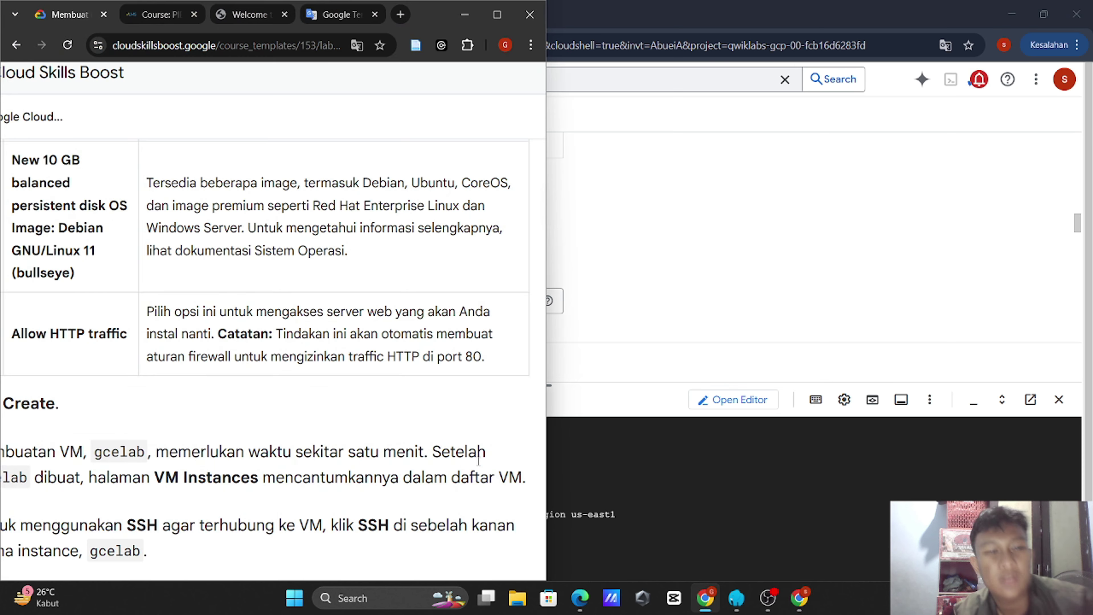
scroll(478, 460, down, 5)
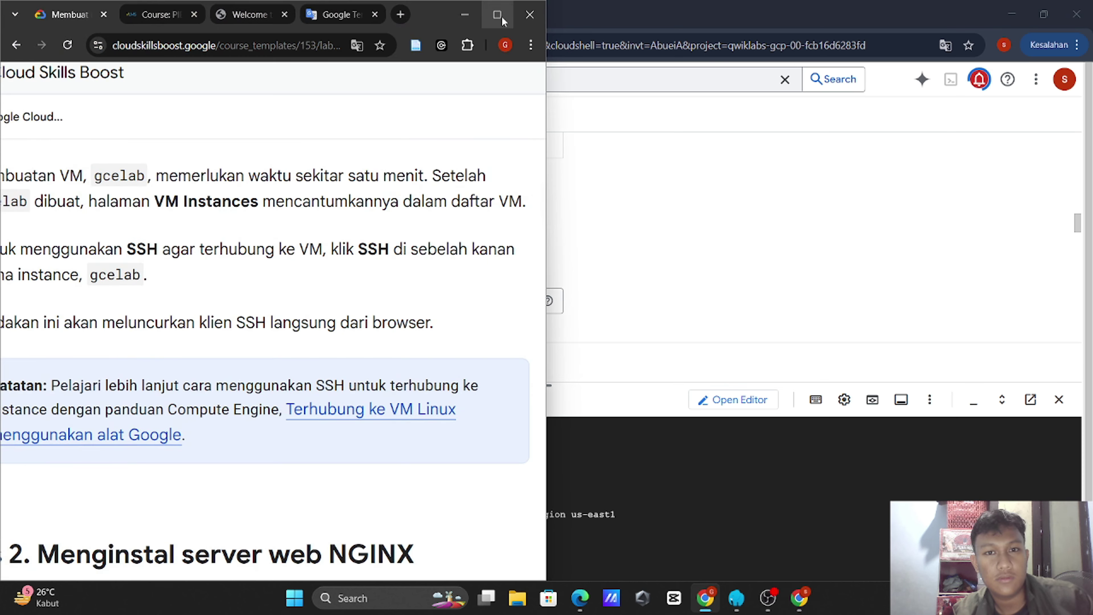
click(499, 15)
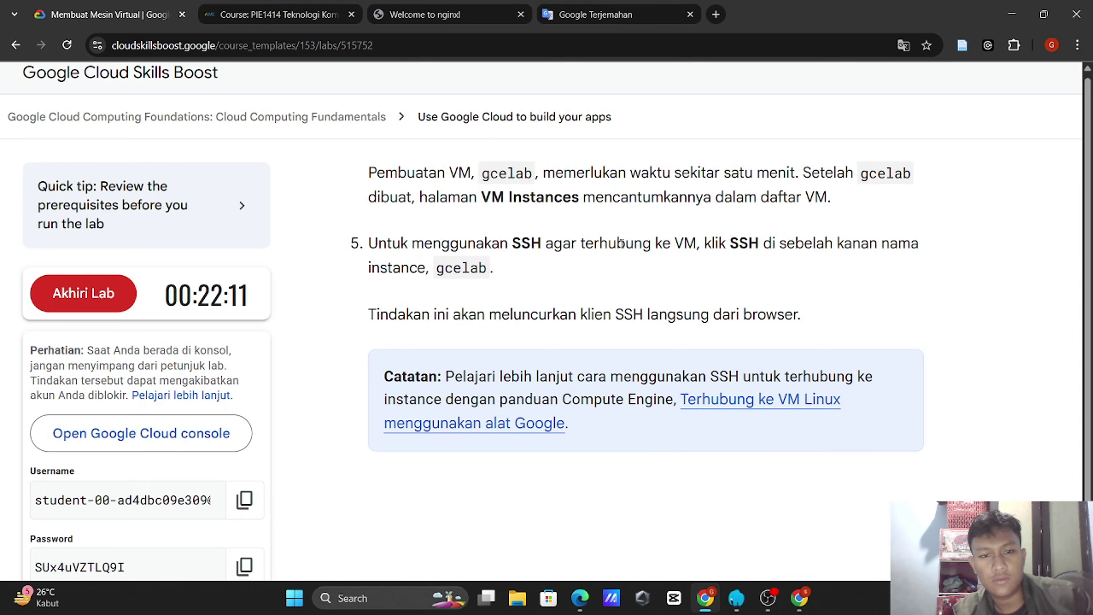
scroll(623, 244, down, 3)
scroll(623, 246, down, 1)
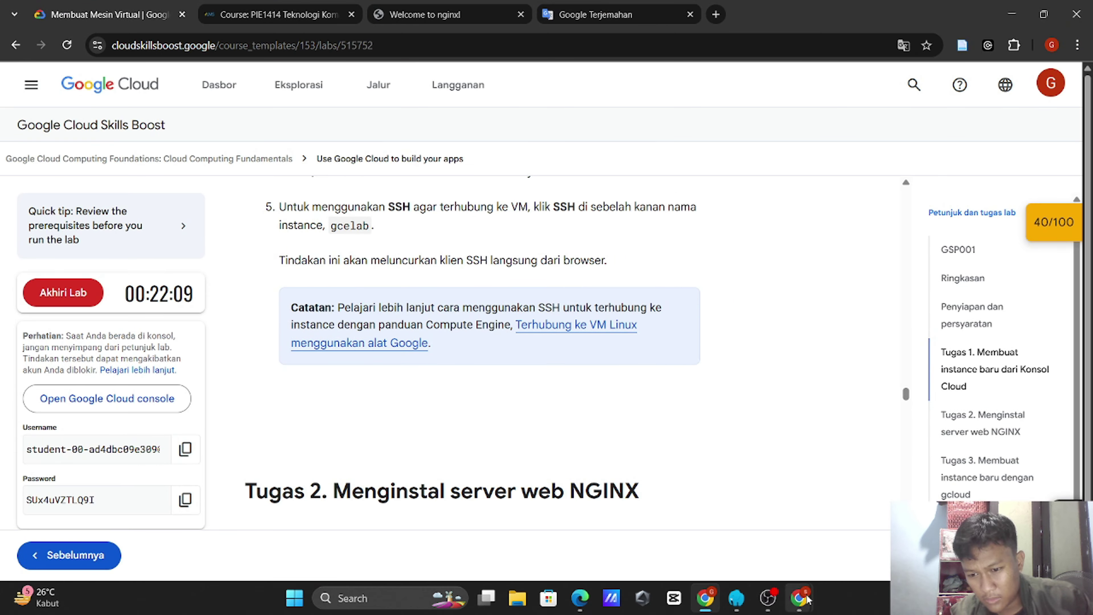
Step: Return to the Google Cloud console window and open the list of VM instances
mouse_move(799, 598)
click(766, 540)
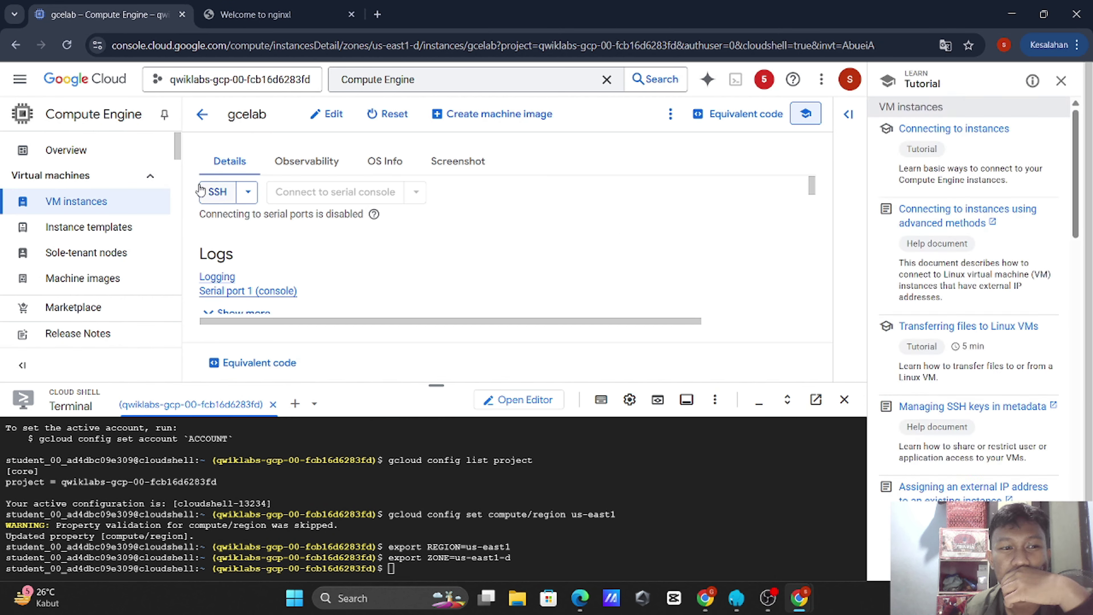
click(121, 201)
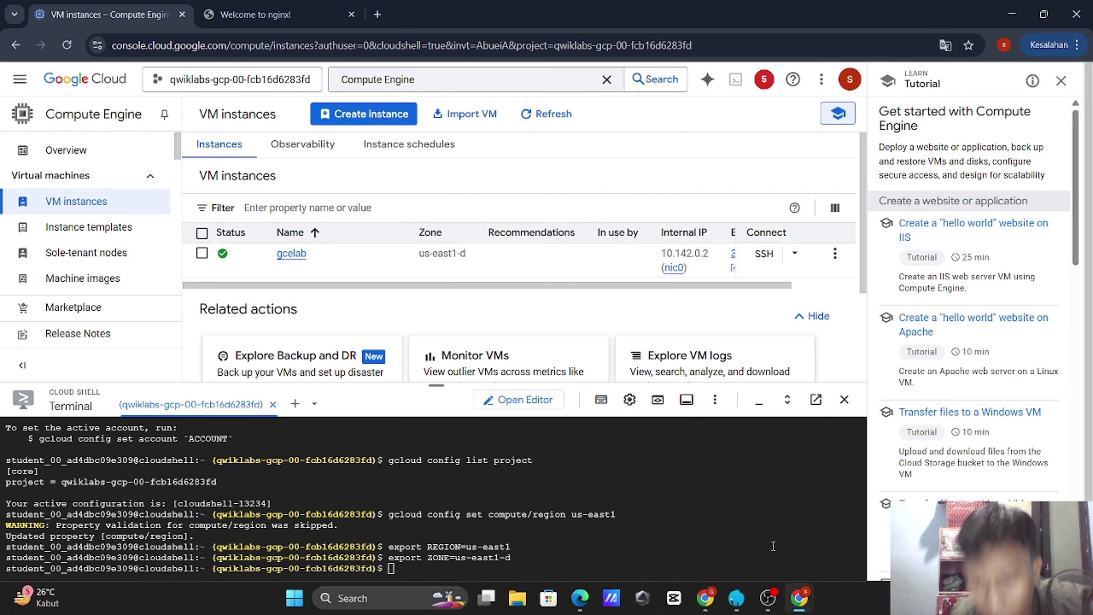
Step: Switch back to the lab and review the Tugas 2 NGINX installation instructions through to the progress checkpoint
click(703, 603)
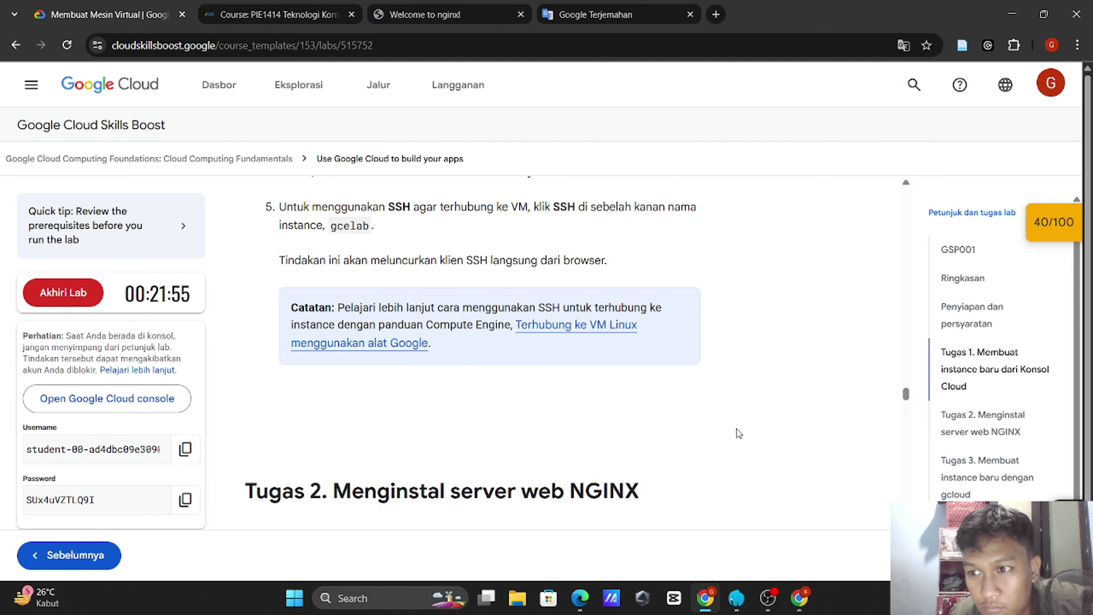
scroll(738, 433, down, 1)
scroll(737, 433, up, 4)
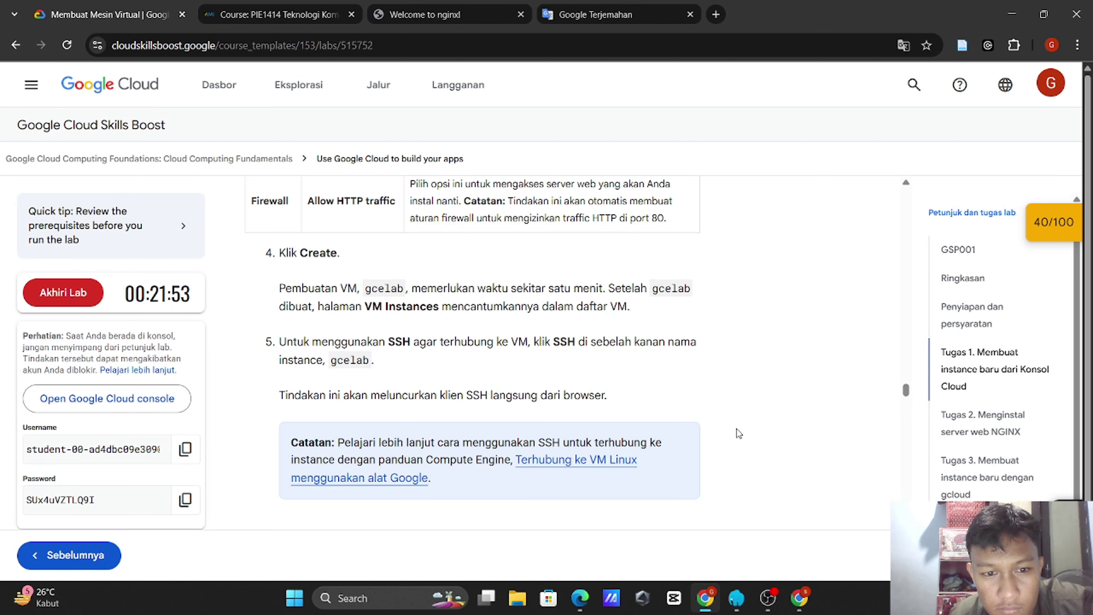
scroll(738, 433, down, 14)
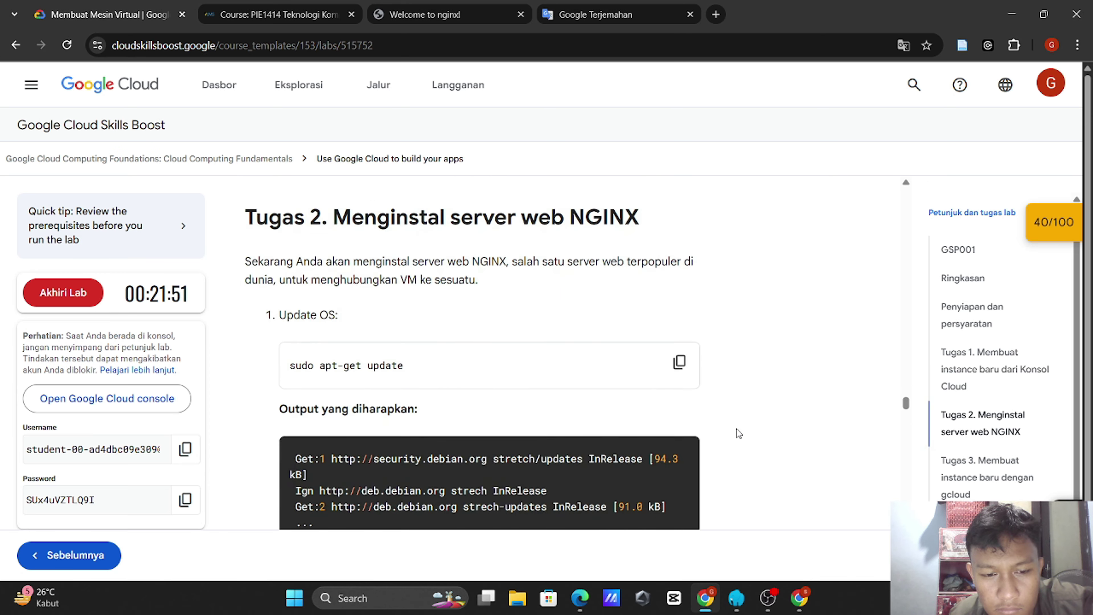
scroll(738, 433, down, 9)
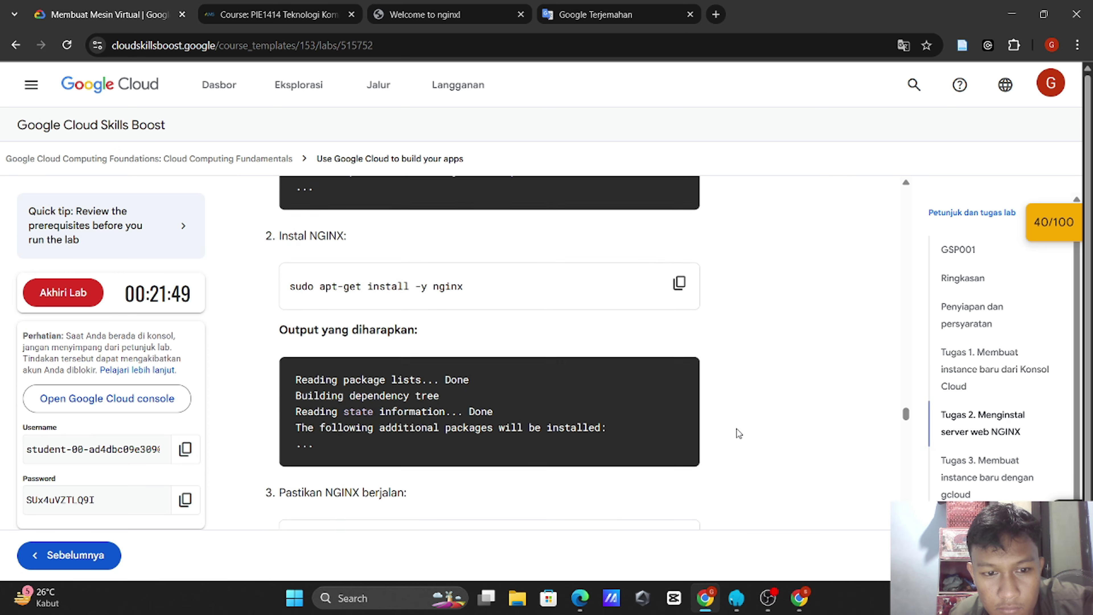
scroll(737, 433, down, 4)
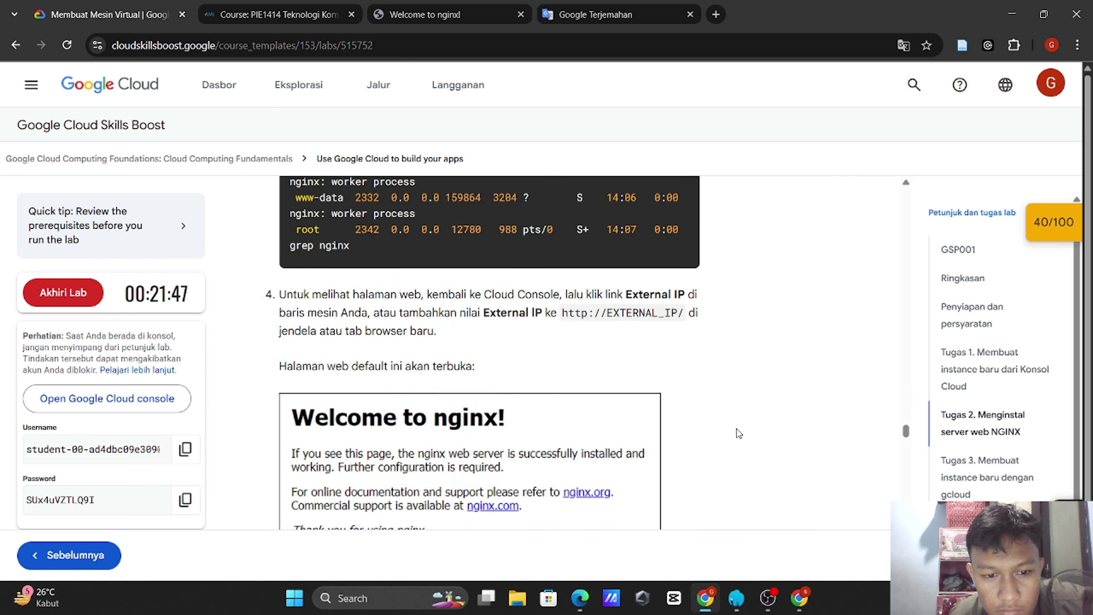
scroll(738, 432, down, 4)
scroll(738, 433, down, 1)
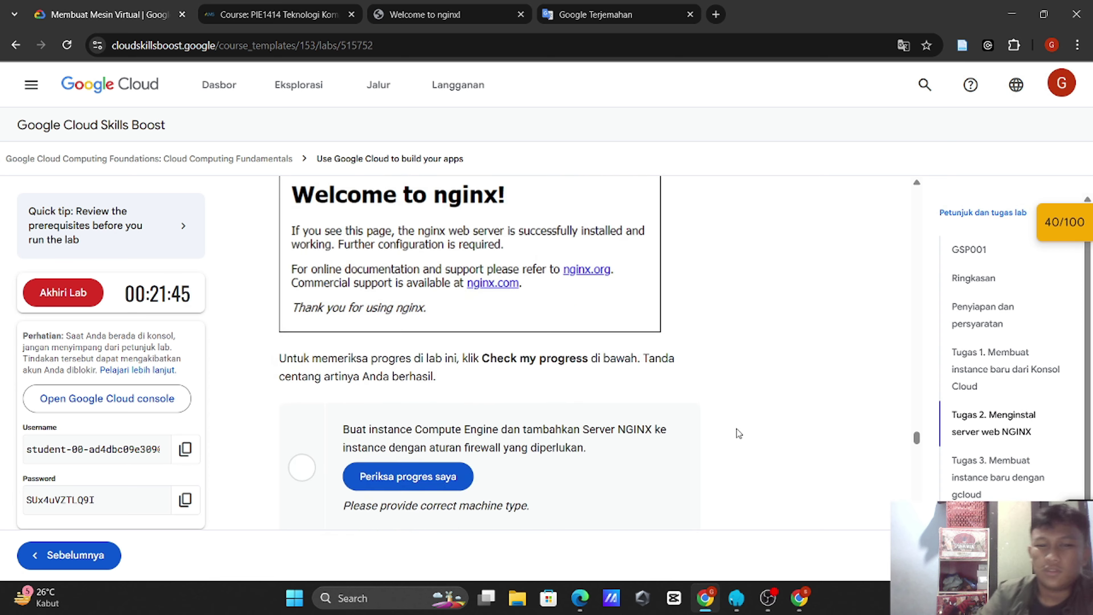
scroll(736, 431, up, 4)
drag(562, 265, 687, 262)
key(ctrl+c)
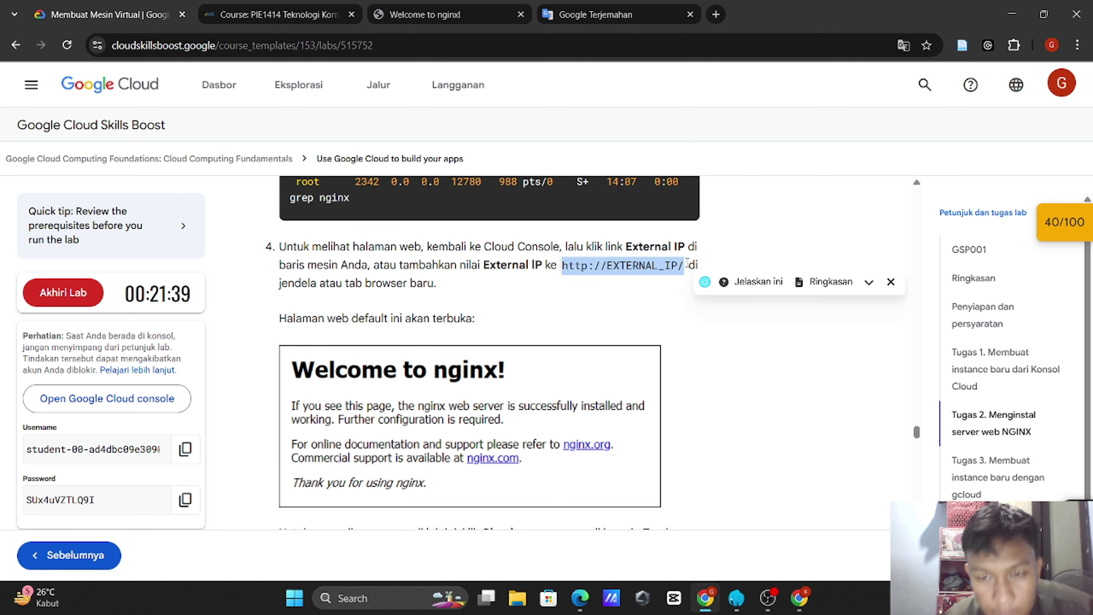
click(608, 13)
click(425, 14)
click(382, 40)
key(ctrl+v)
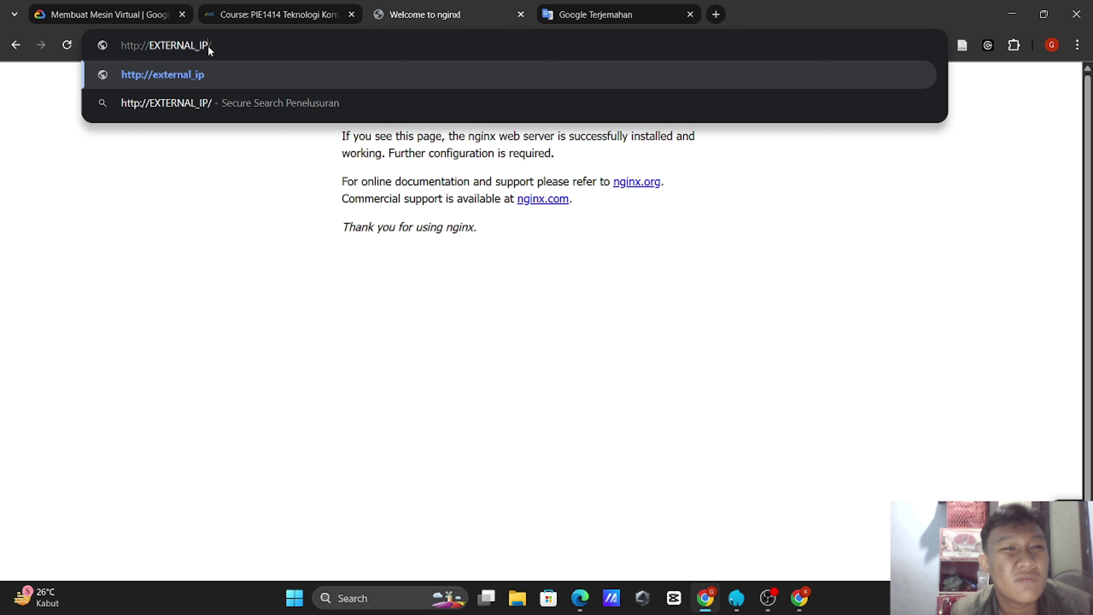
key(BackSpace)
key(BackSpace)
key(BackSpace)
key(BackSpace)
key(BackSpace)
key(BackSpace)
key(BackSpace)
key(BackSpace)
key(BackSpace)
key(BackSpace)
key(BackSpace)
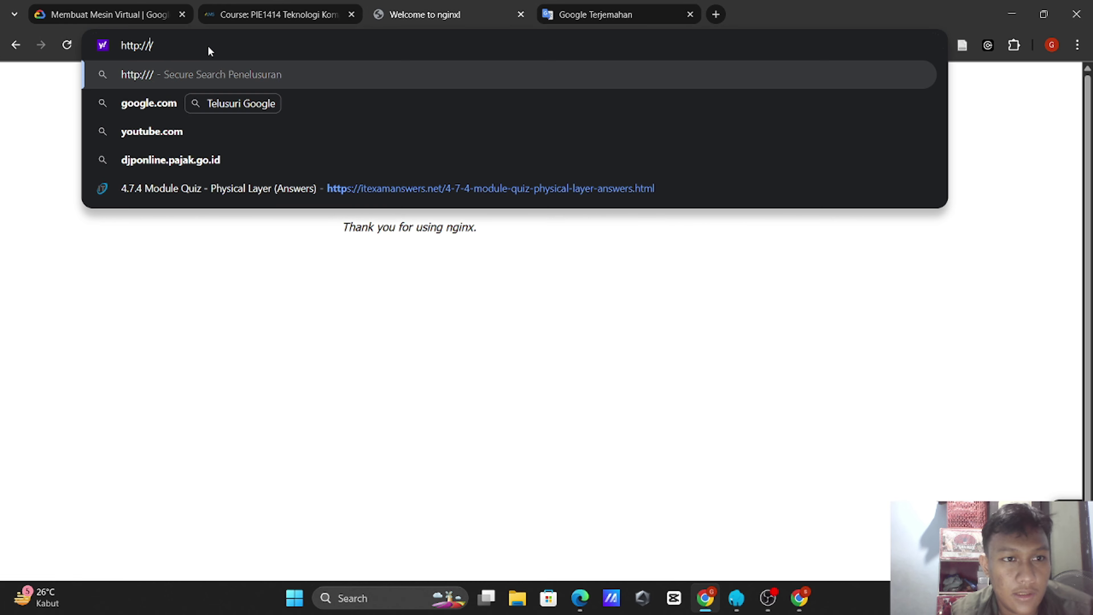
key(alt+Tab)
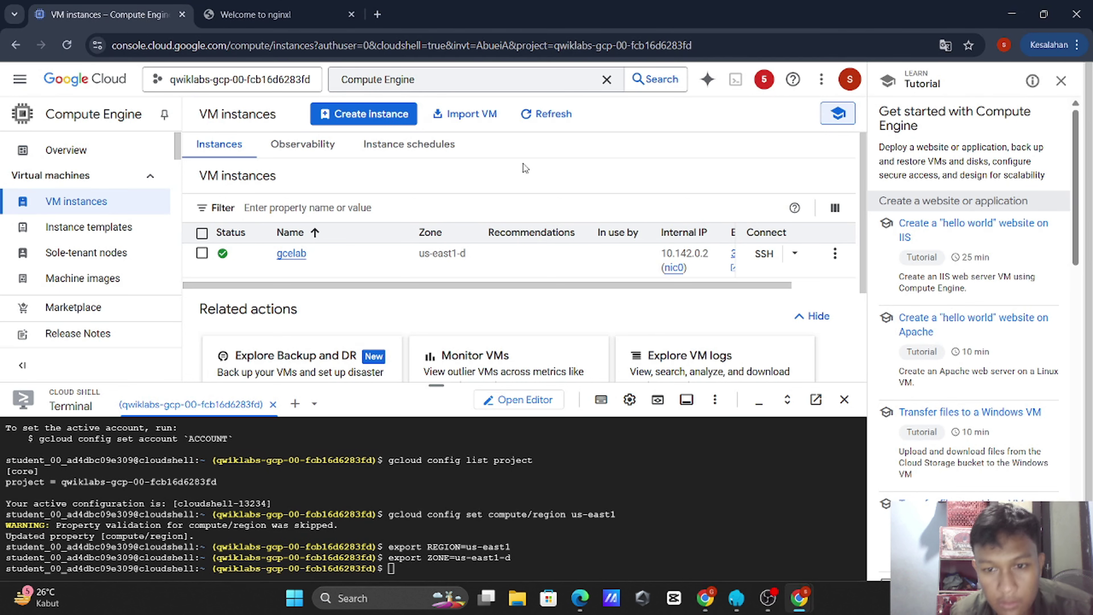
scroll(665, 259, right, 2)
drag(665, 258, 728, 257)
key(ctrl+c)
key(alt+Tab)
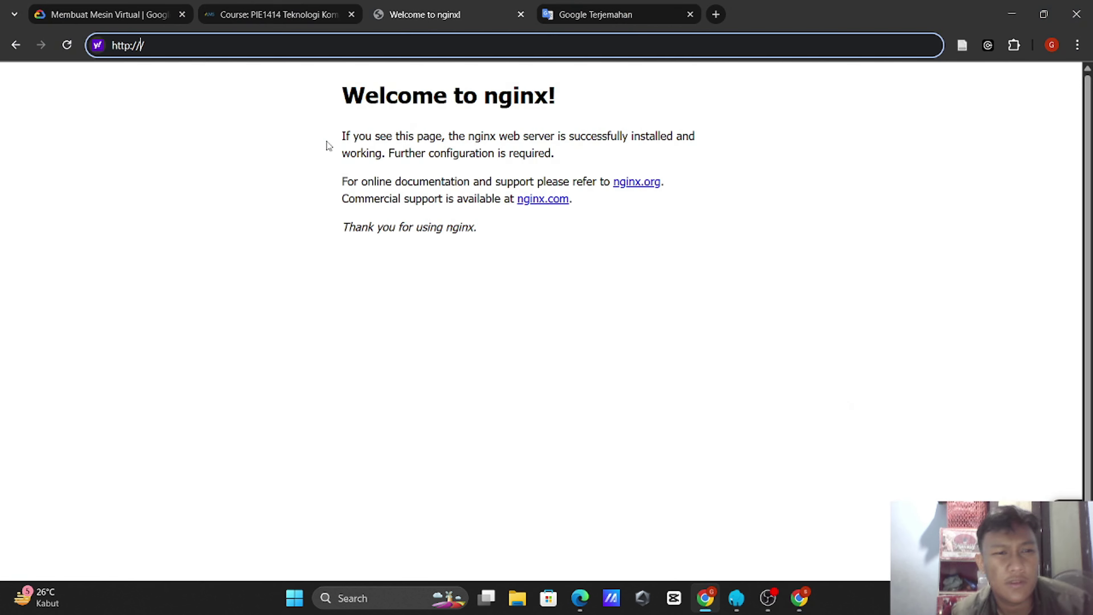
key(ctrl+v)
key(Return)
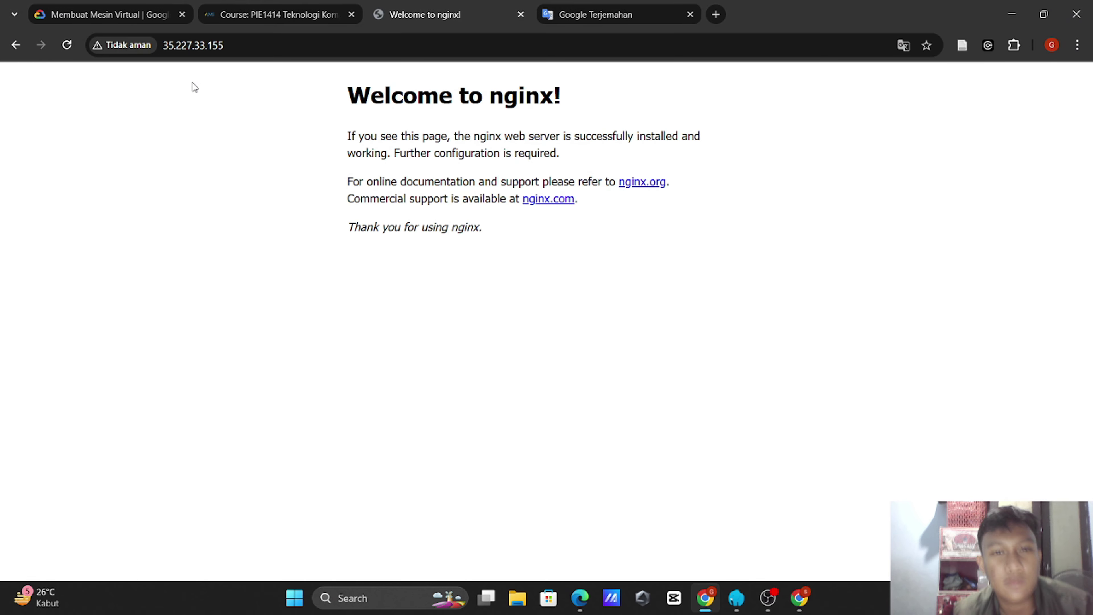
Step: Return to the lab page, recheck progress for the Compute Engine and NGINX checkpoint, and expand the score overview
click(134, 6)
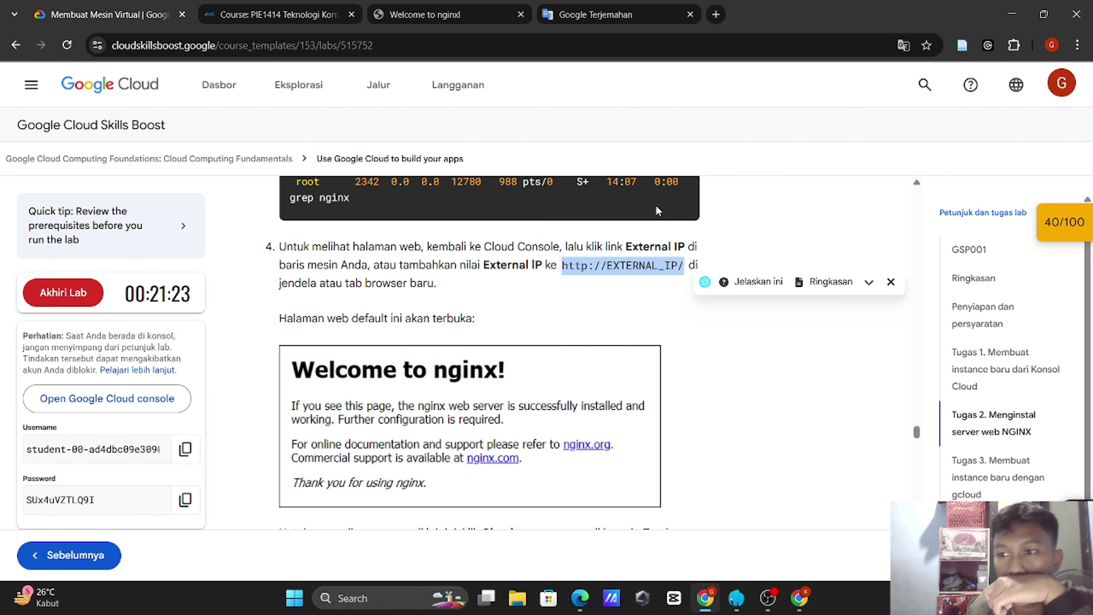
scroll(656, 205, down, 1)
click(619, 281)
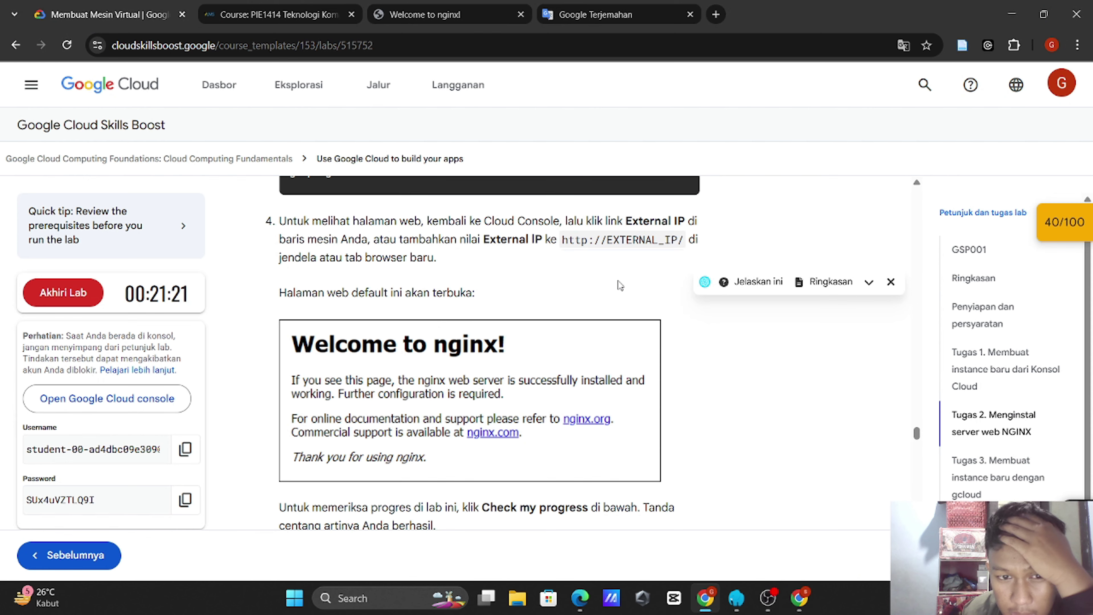
scroll(618, 280, down, 3)
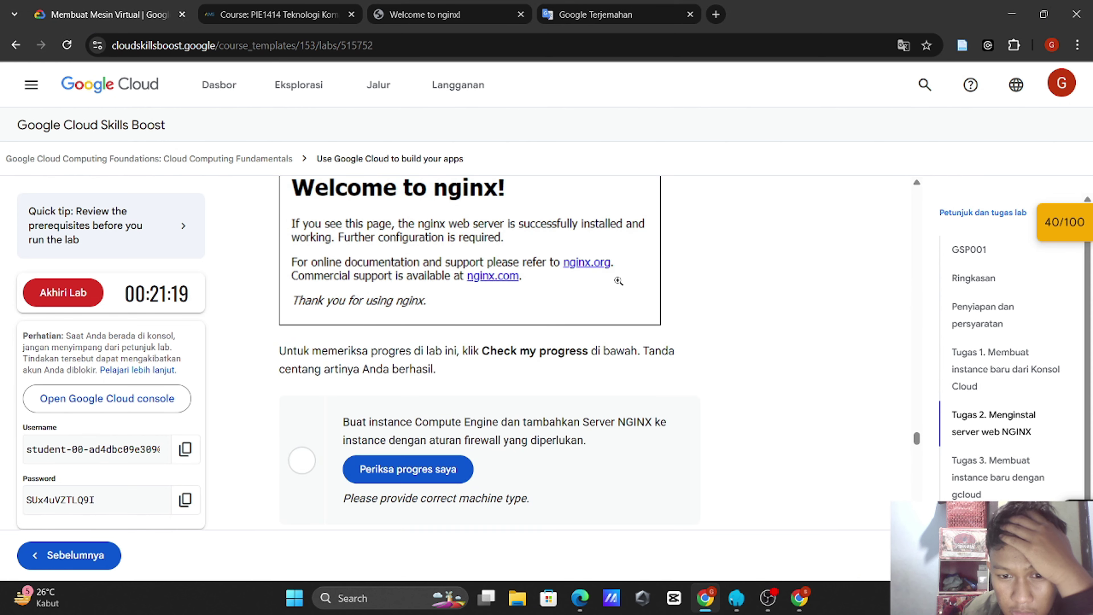
click(440, 469)
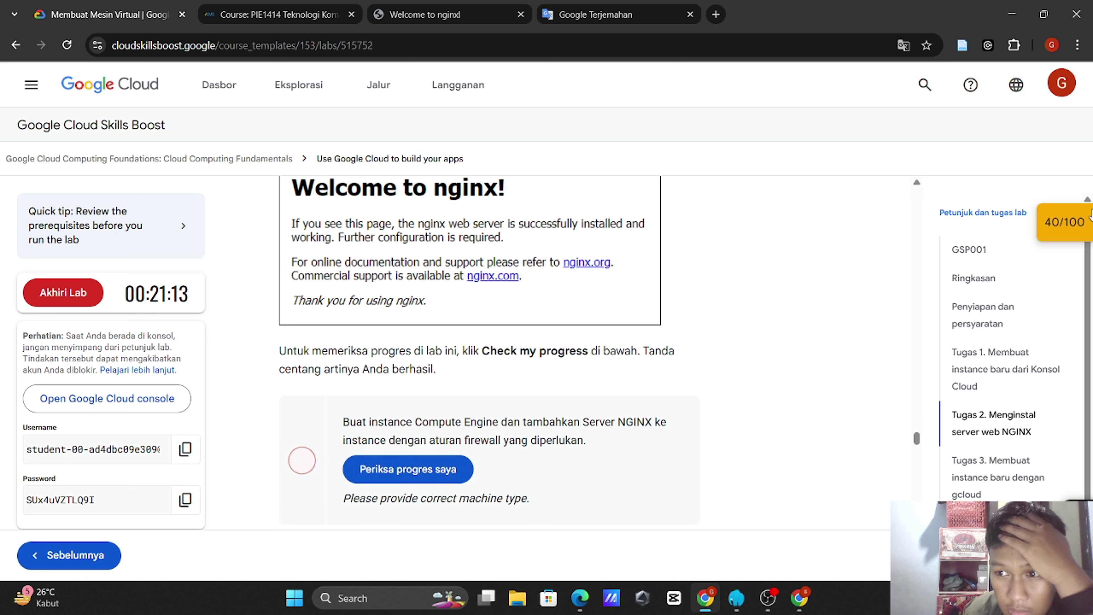
click(1064, 221)
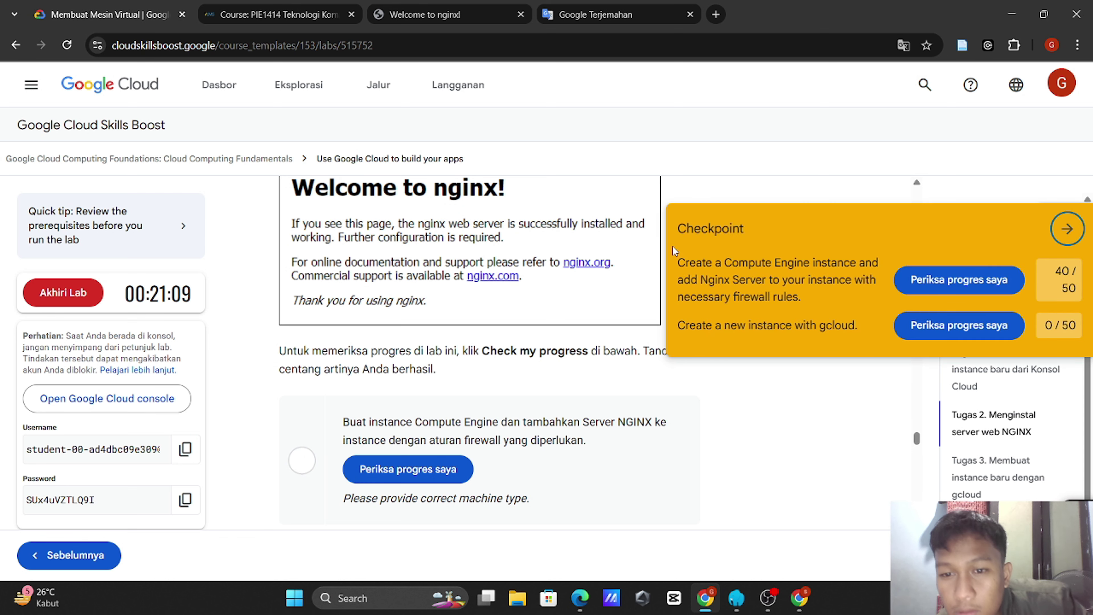
Step: Translate the first checkpoint task, about creating a Compute Engine instance with Nginx and firewall rules, into Indonesian in Google Translate
drag(678, 261, 821, 307)
key(ctrl+c)
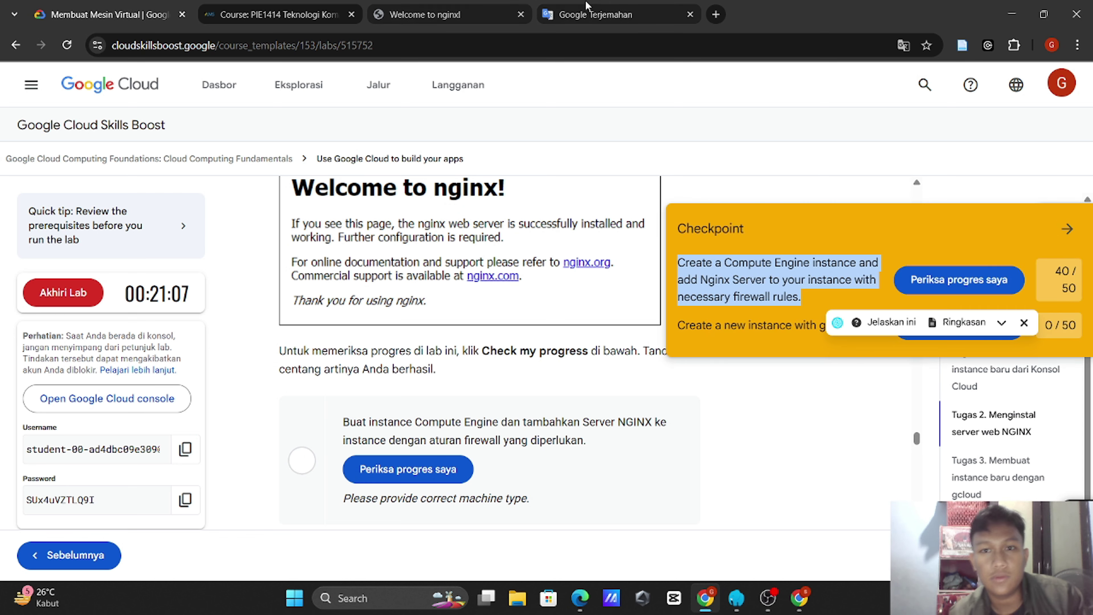
click(594, 11)
key(ctrl+a)
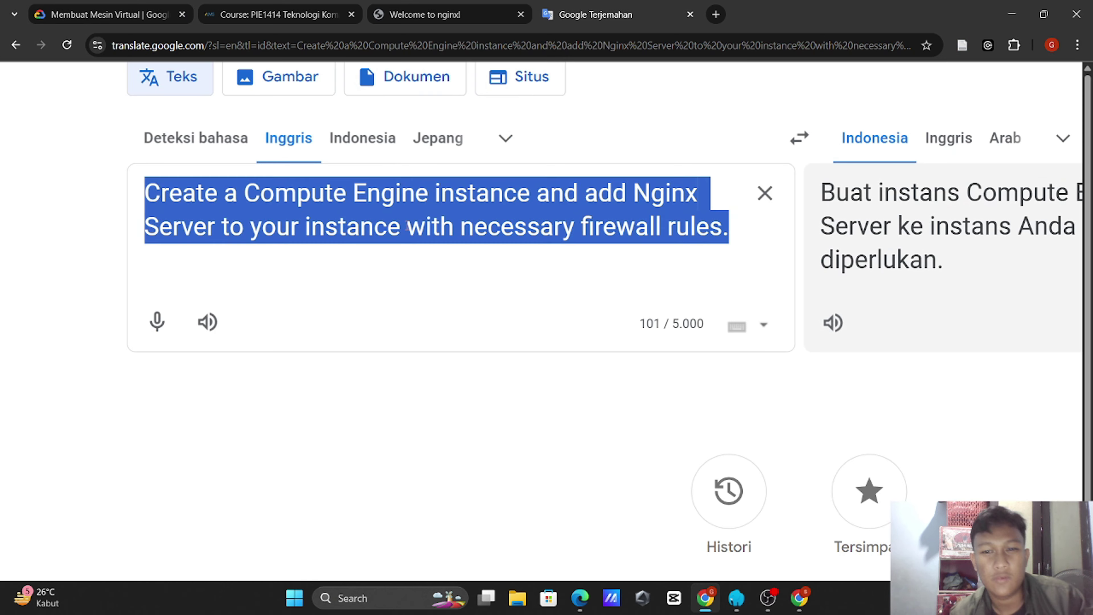
key(ctrl+v)
scroll(408, 226, up, 1)
scroll(407, 226, right, 2)
scroll(406, 225, right, 5)
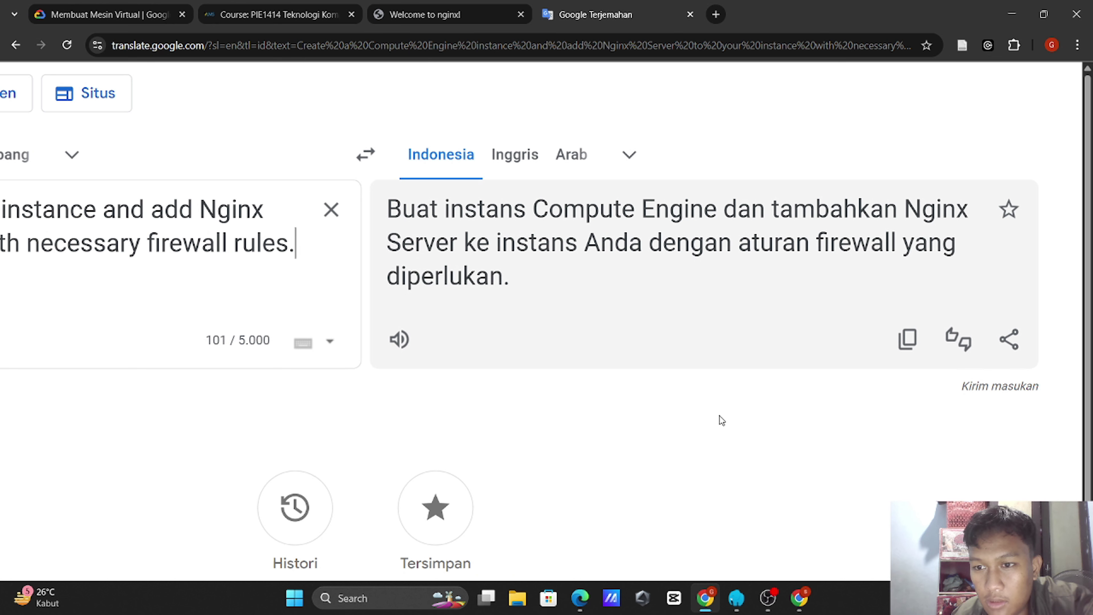
Step: Switch to the Google Cloud console, select the gcelab instance and look through its available actions
mouse_move(803, 599)
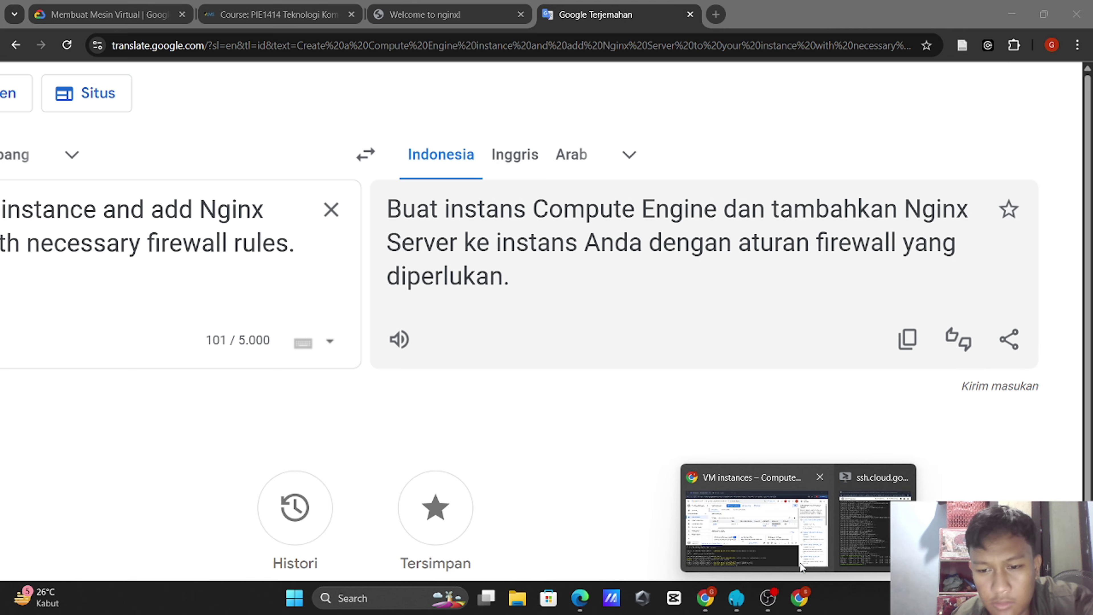
click(801, 538)
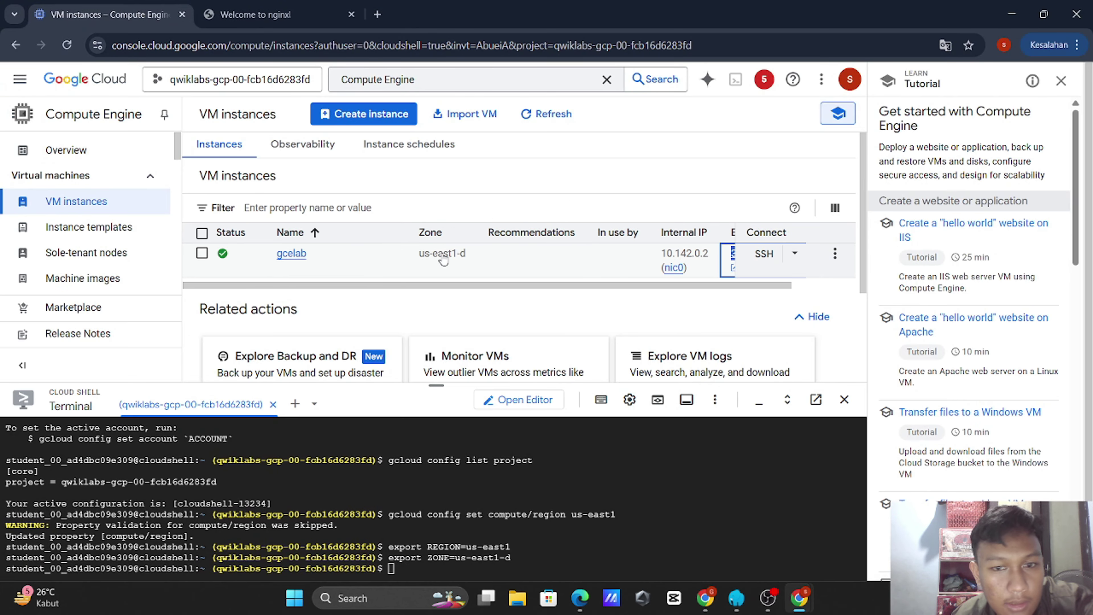
click(202, 253)
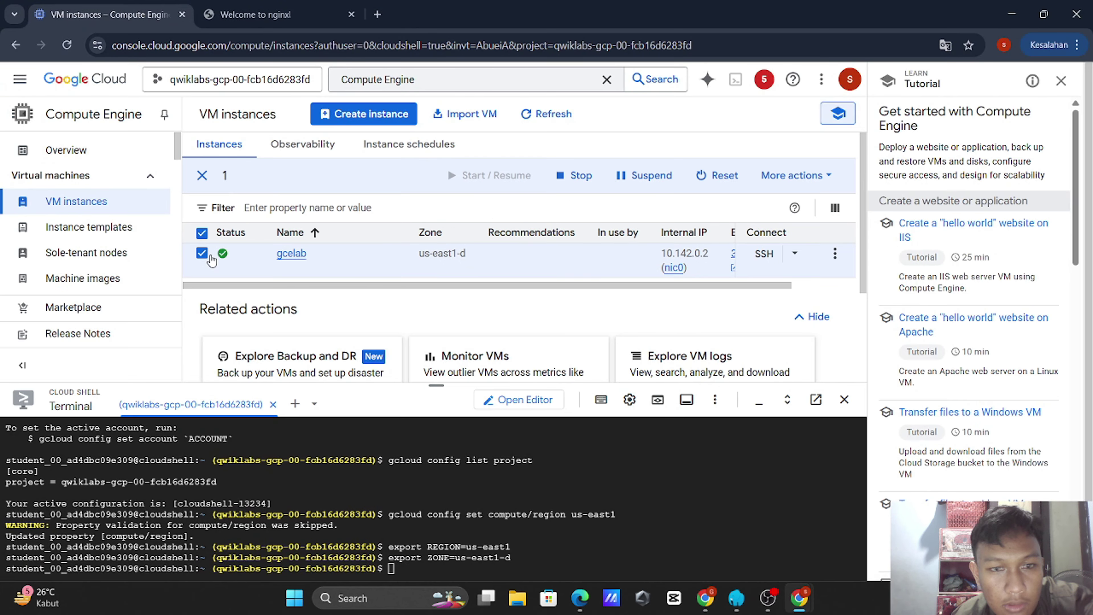
scroll(557, 254, down, 1)
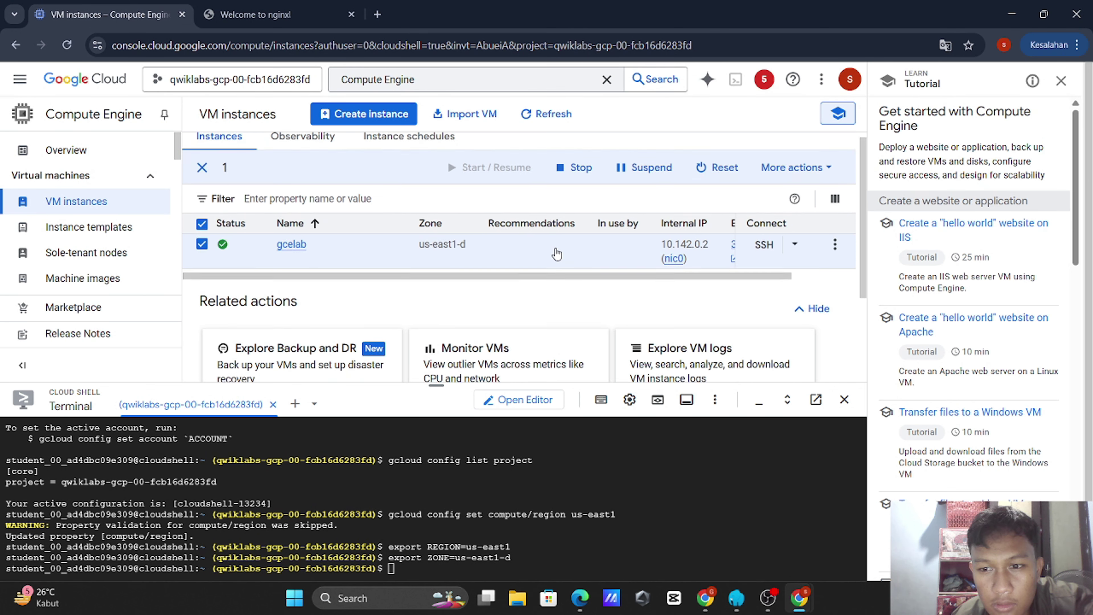
click(834, 237)
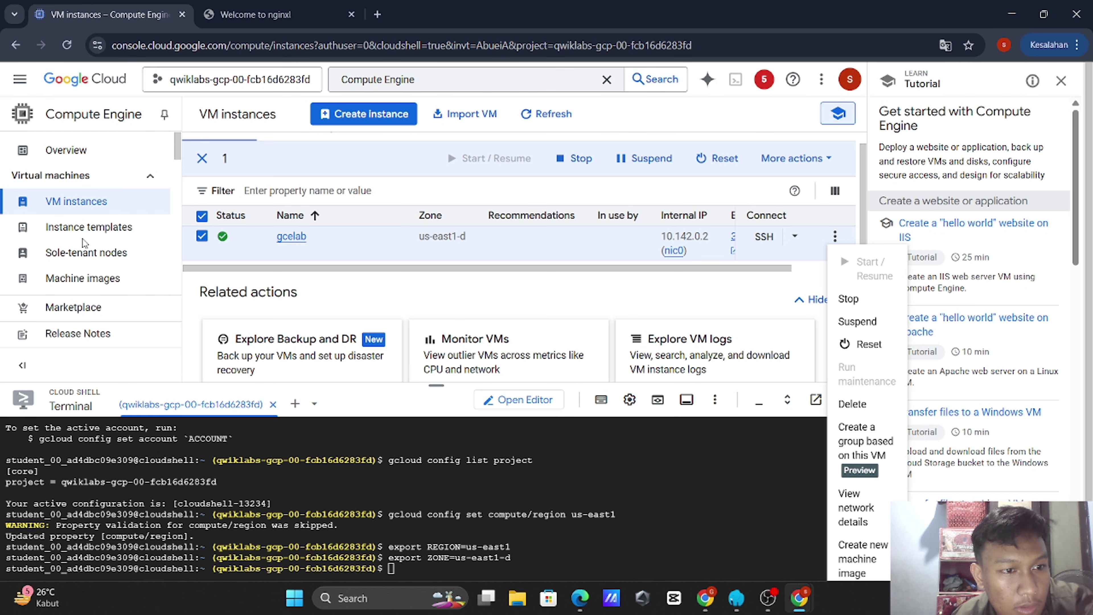
click(97, 237)
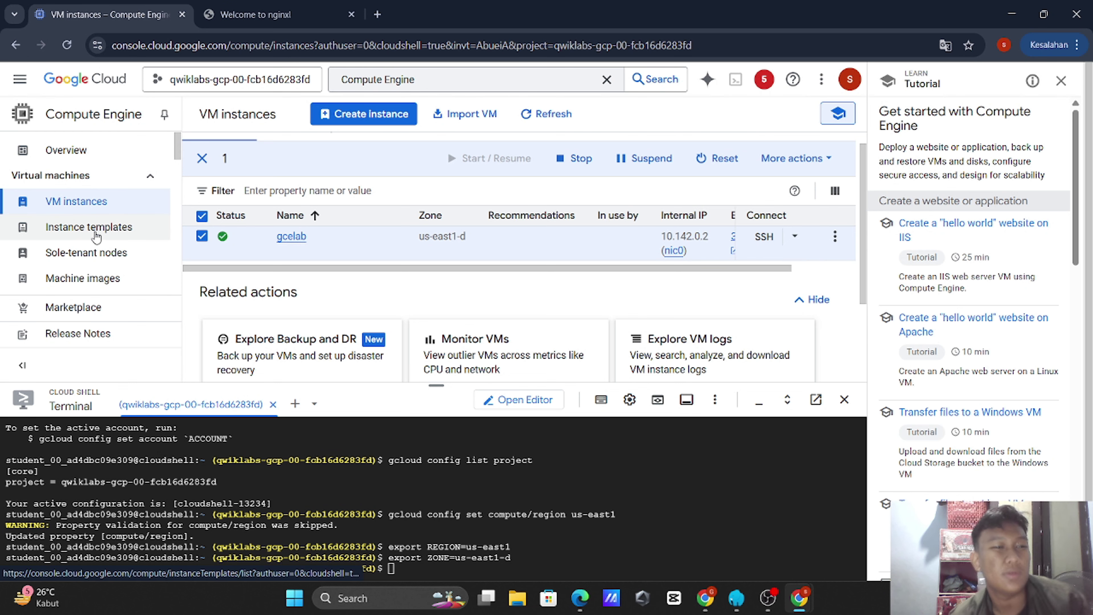
Step: Return to Google Translate and copy the full Indonesian translation
key(alt+Tab)
click(548, 248)
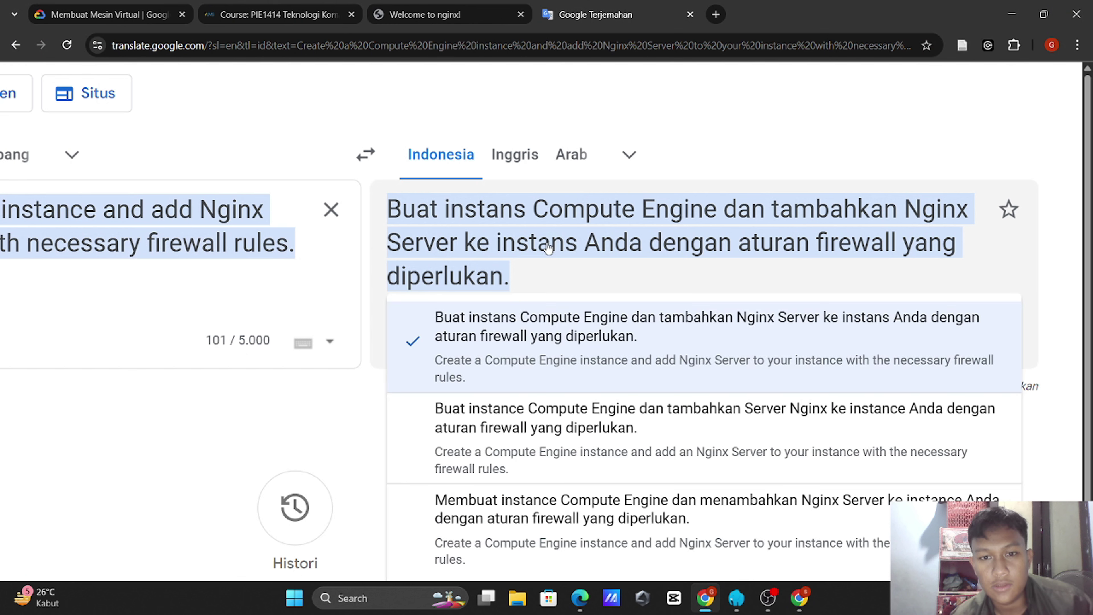
drag(389, 209, 557, 296)
key(ctrl+c)
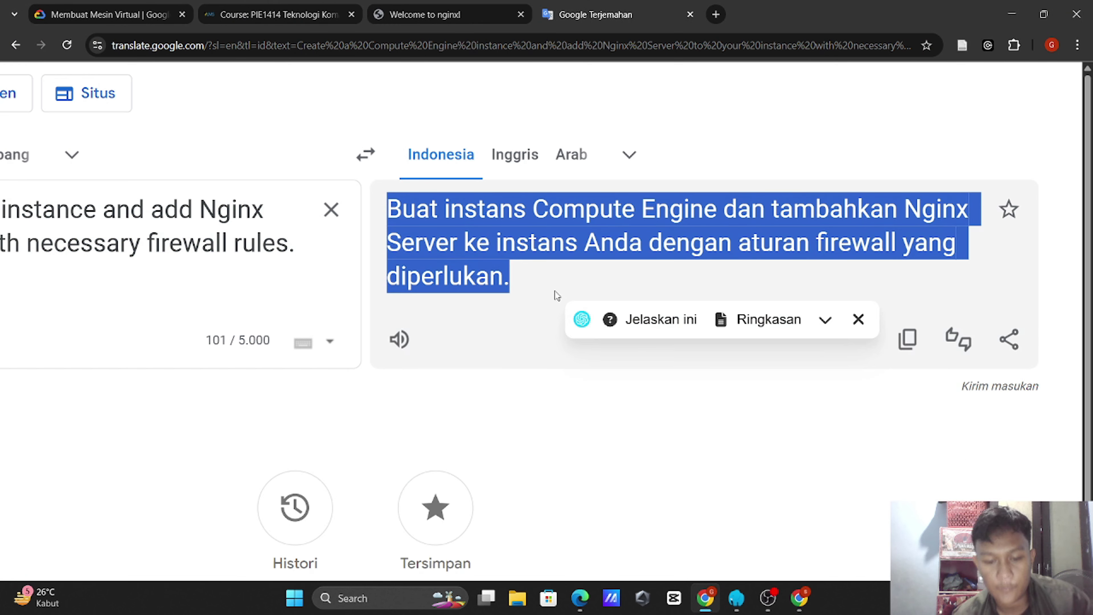
Step: Open chatgpt.com in a new tab and ask "maksud dari" followed by the copied Indonesian sentence
click(715, 17)
text(chatgpt.com)
key(Return)
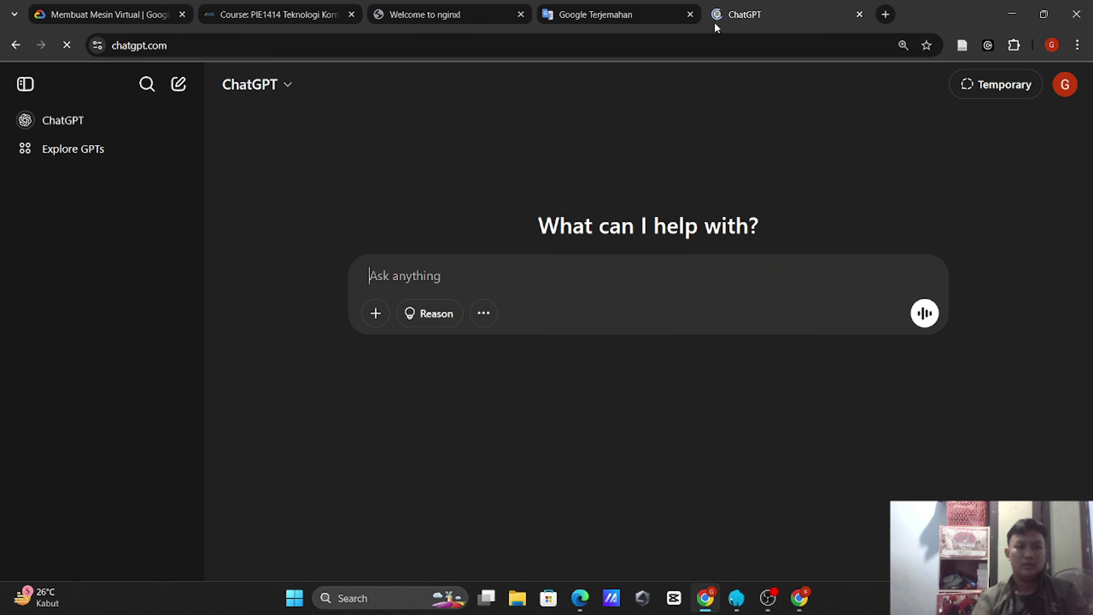
text(mas)
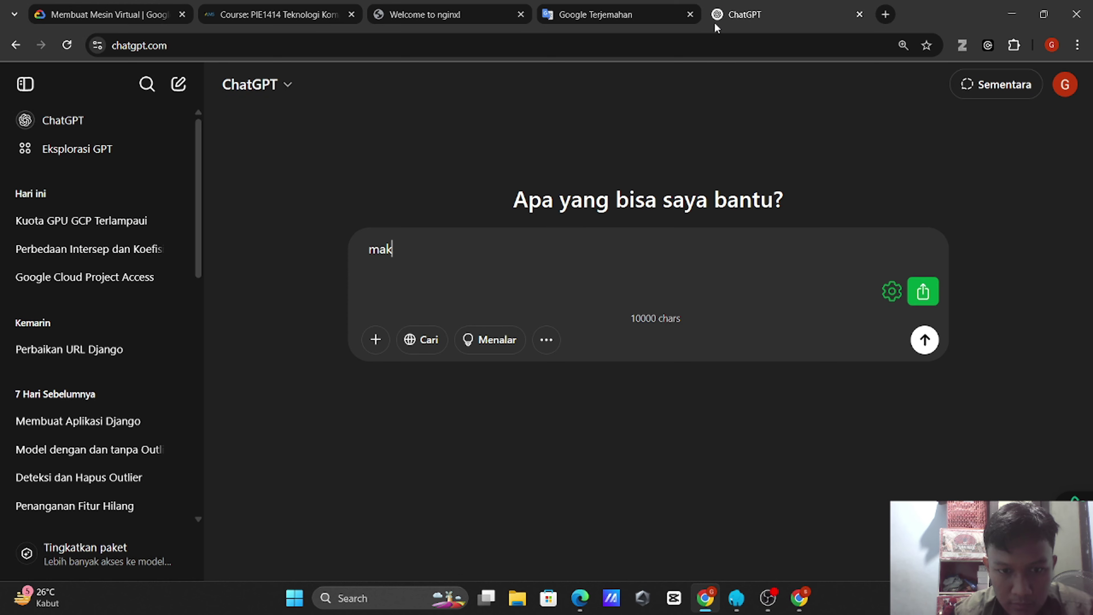
key(BackSpace)
key(BackSpace)
text(ma)
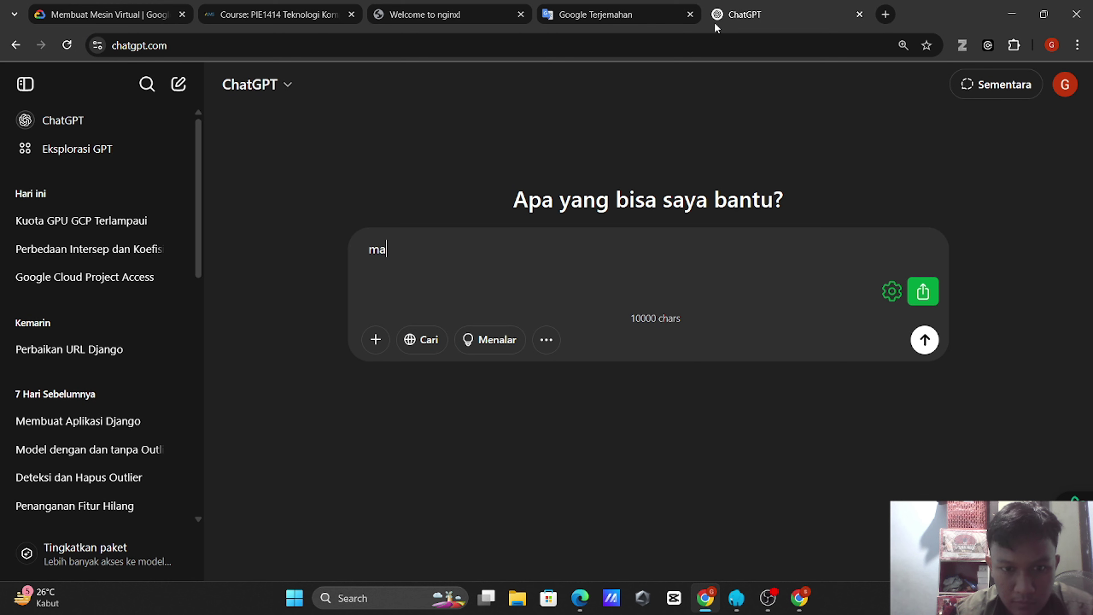
text(ksud aari)
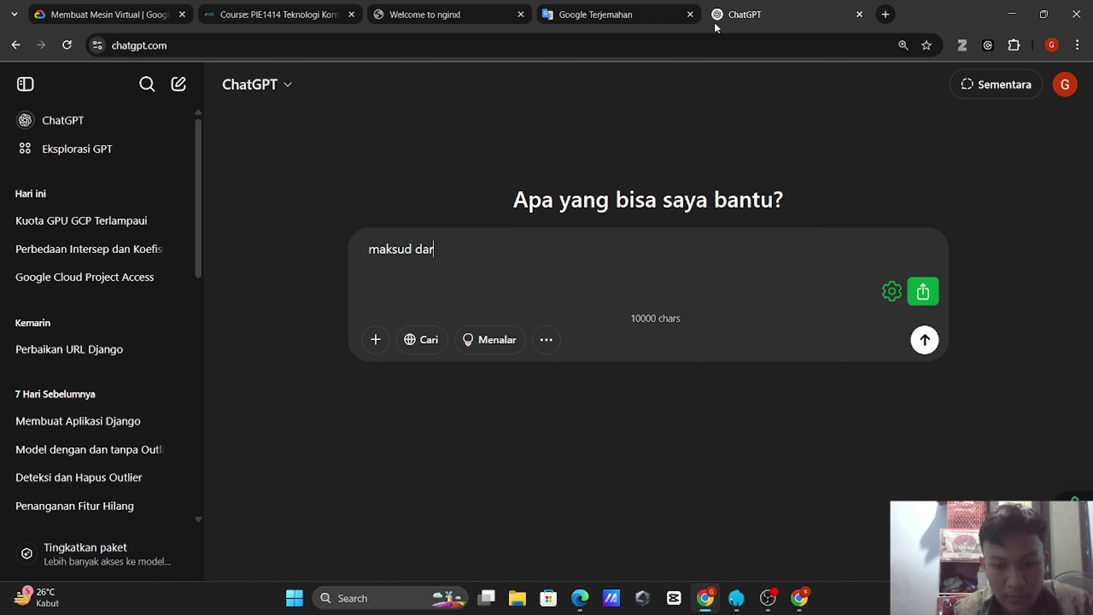
key(ctrl+v)
key(Return)
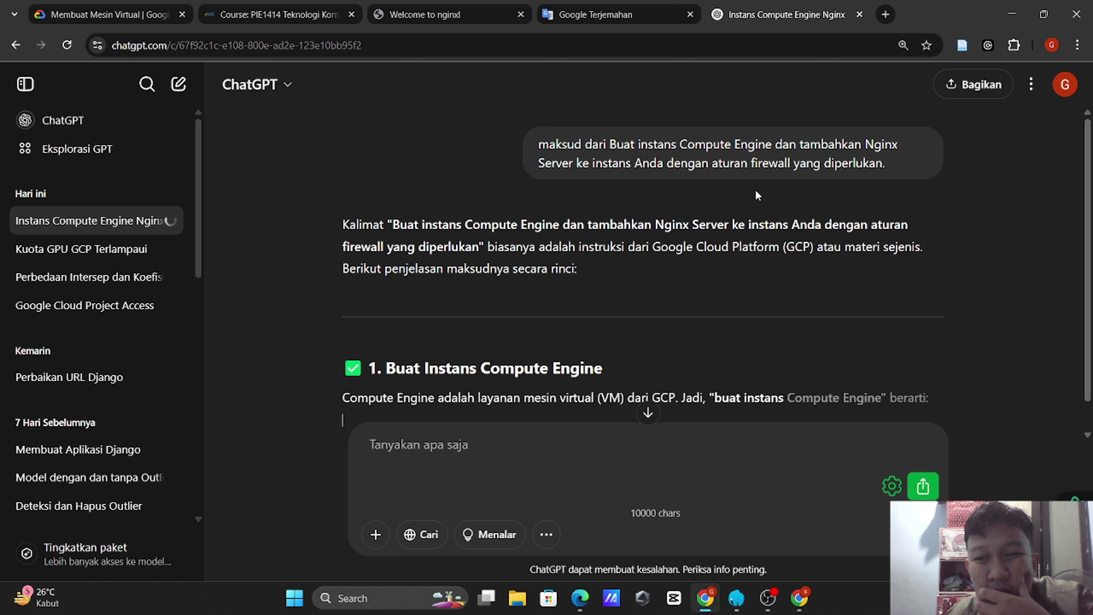
Step: Read ChatGPT's explanation of creating the instance, installing Nginx and adding the firewall rules, enlarging the page for legibility
scroll(758, 196, down, 3)
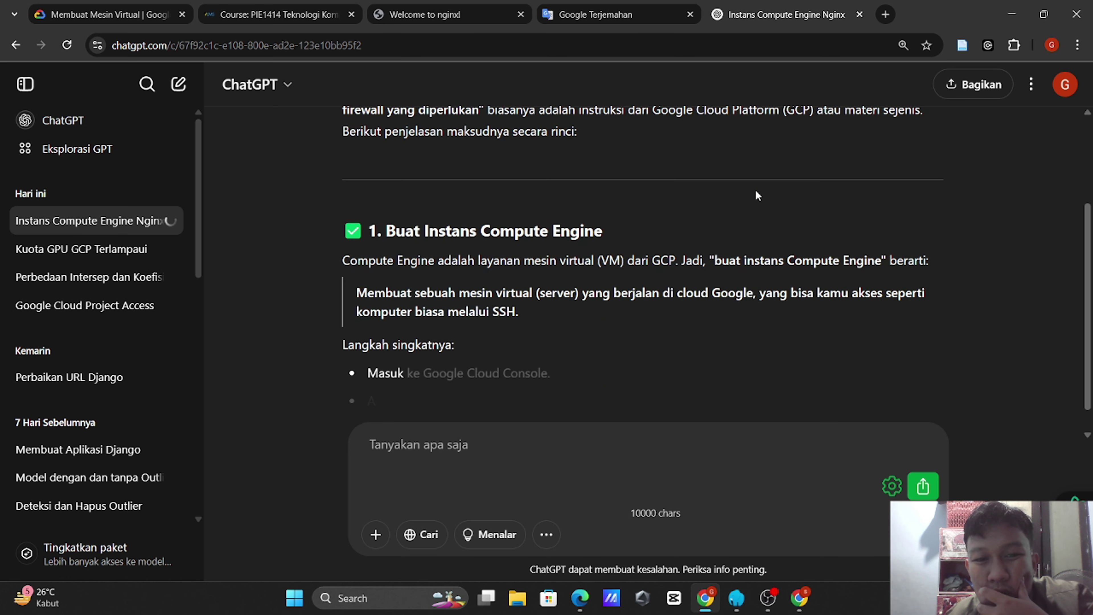
scroll(756, 192, down, 1)
key(ctrl+plus)
key(ctrl+plus)
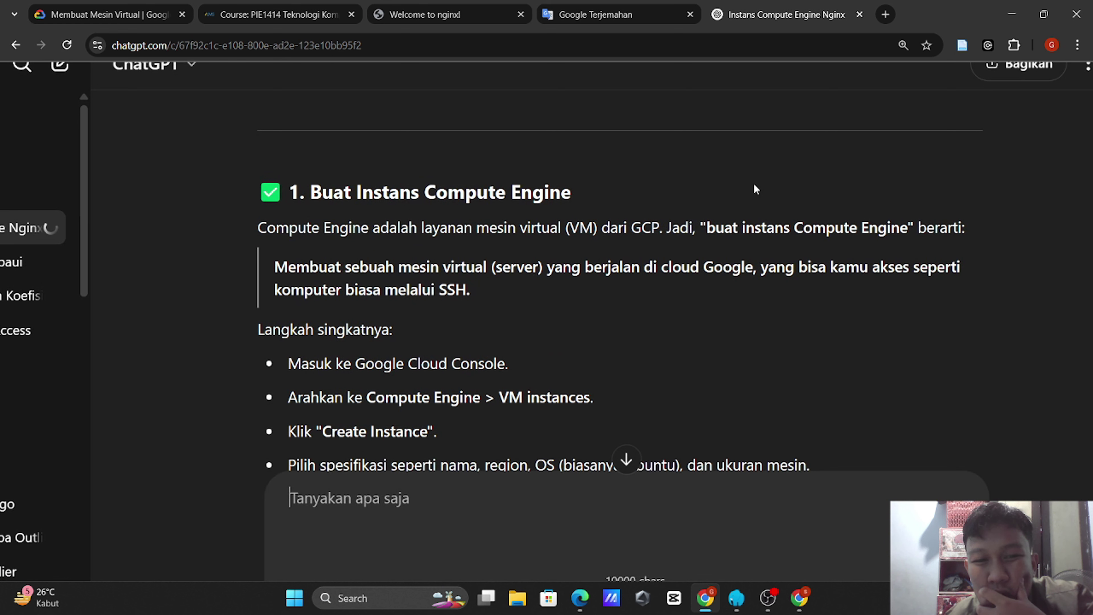
scroll(754, 186, down, 2)
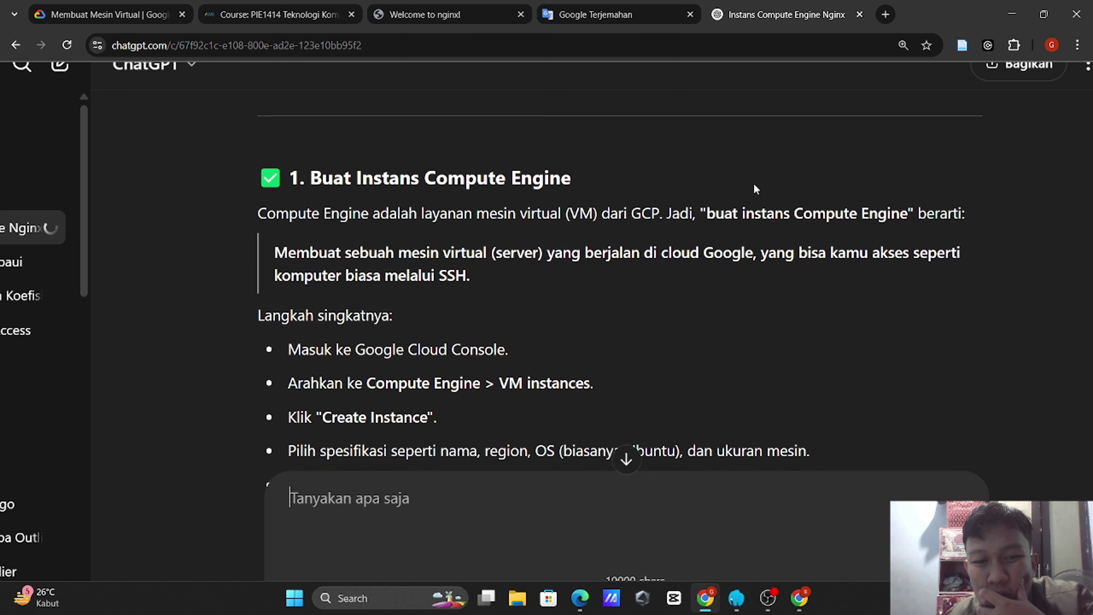
scroll(754, 186, down, 3)
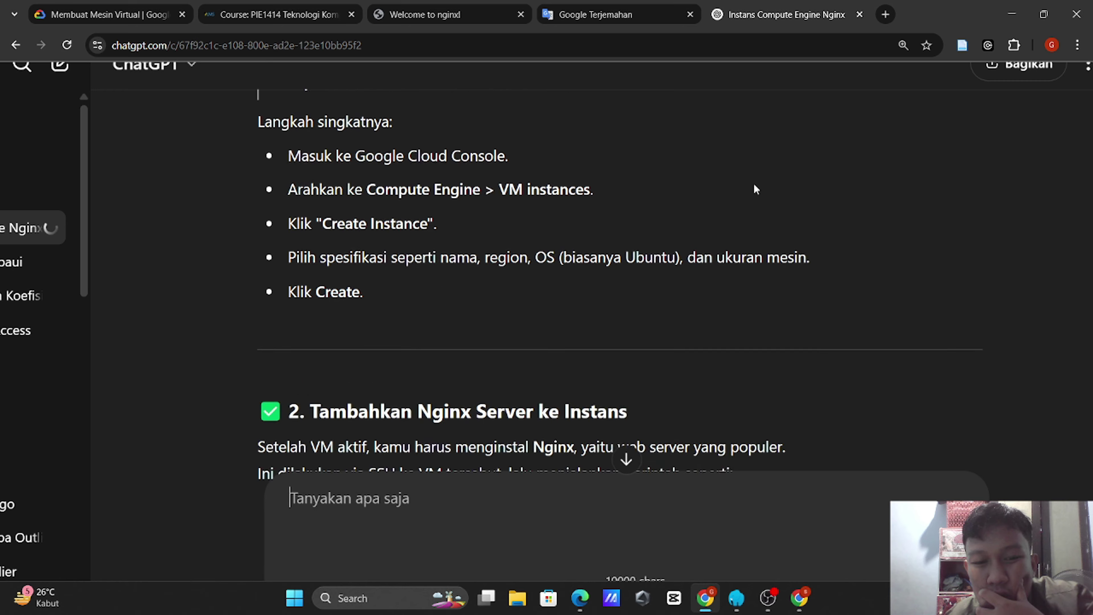
scroll(754, 186, down, 5)
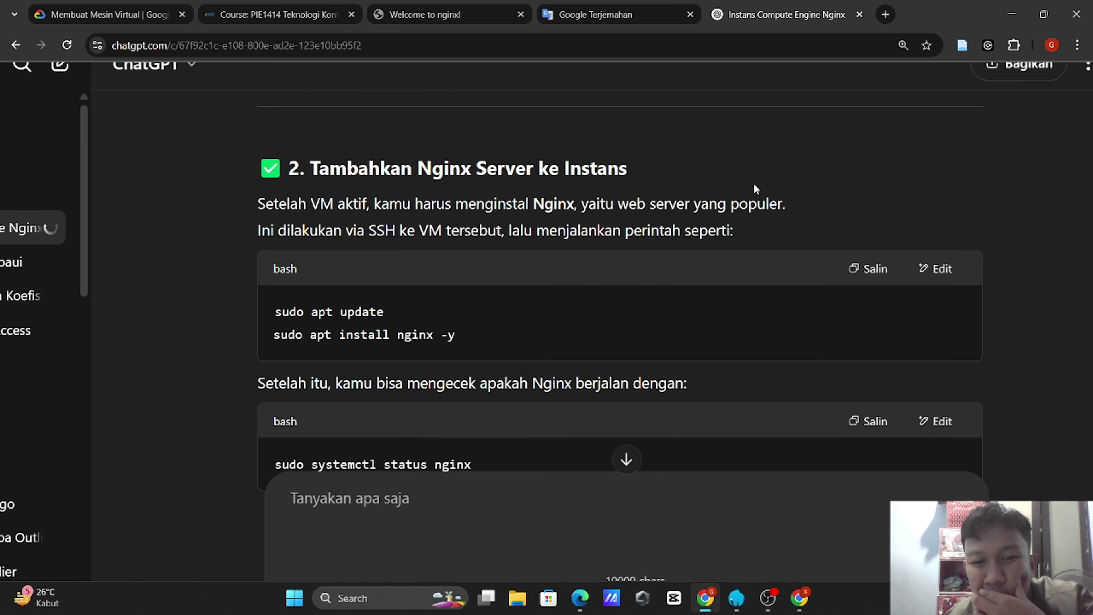
scroll(754, 186, up, 4)
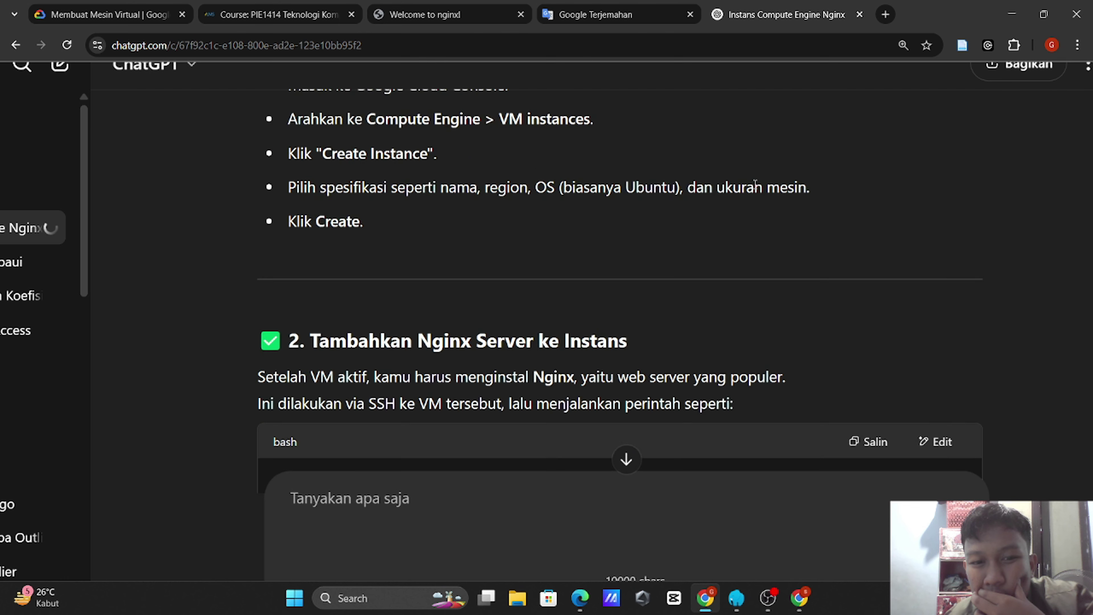
scroll(755, 185, up, 1)
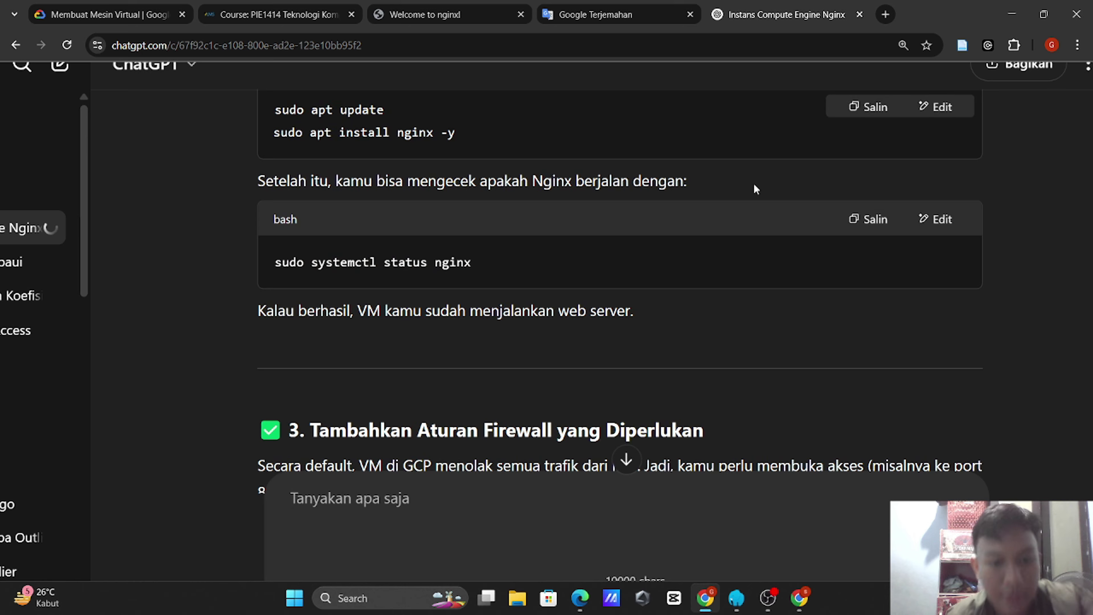
scroll(756, 189, down, 4)
scroll(757, 189, down, 5)
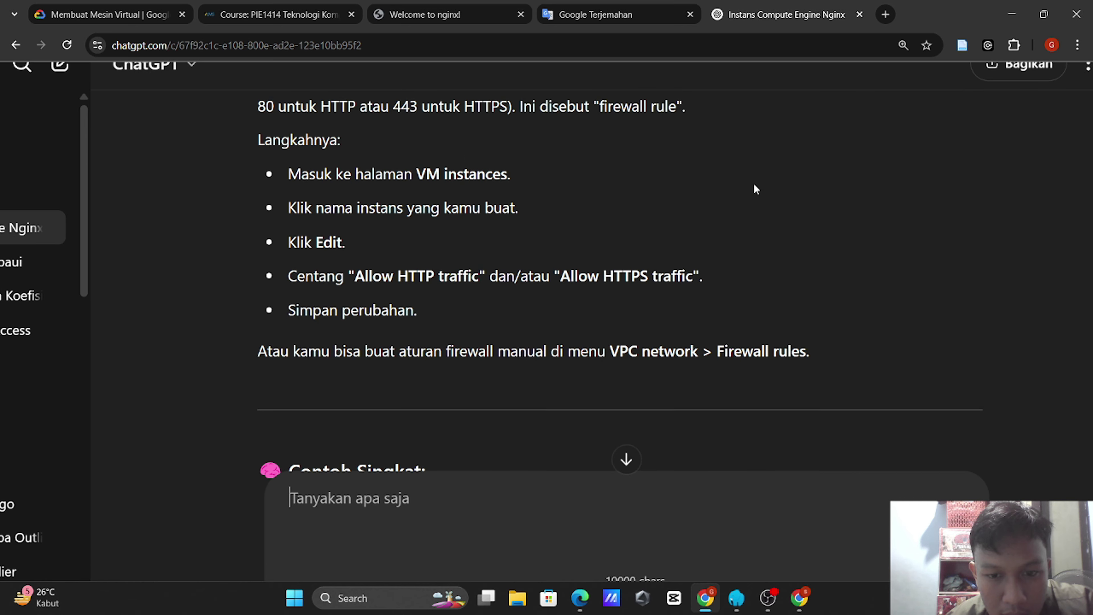
scroll(756, 189, down, 6)
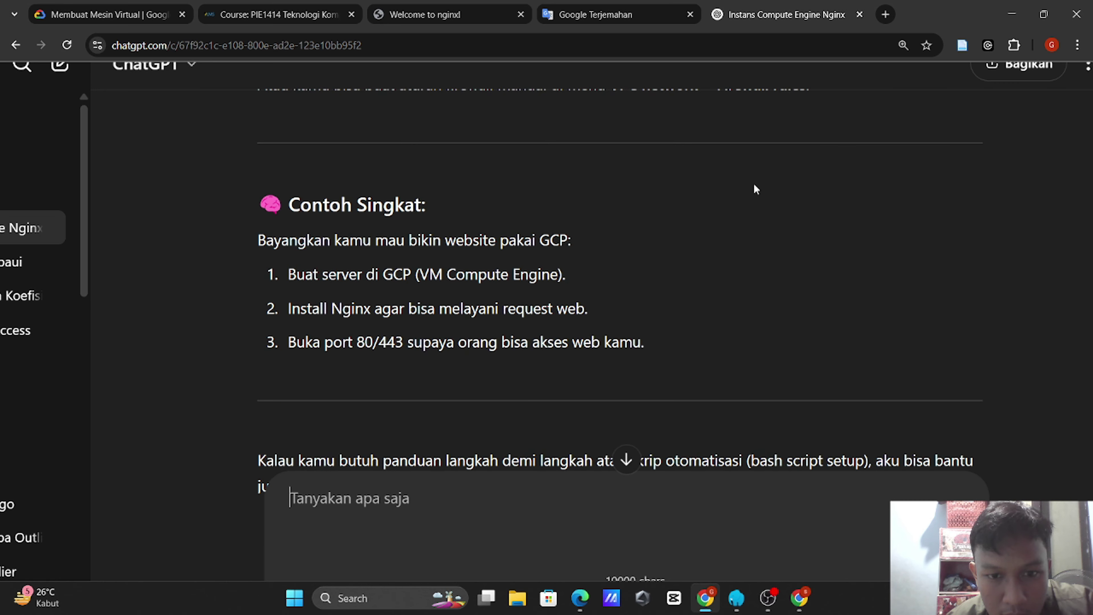
Step: Return to the lab page, recheck the Compute Engine and Nginx checkpoint, and view the nginx welcome image enlarged
click(131, 9)
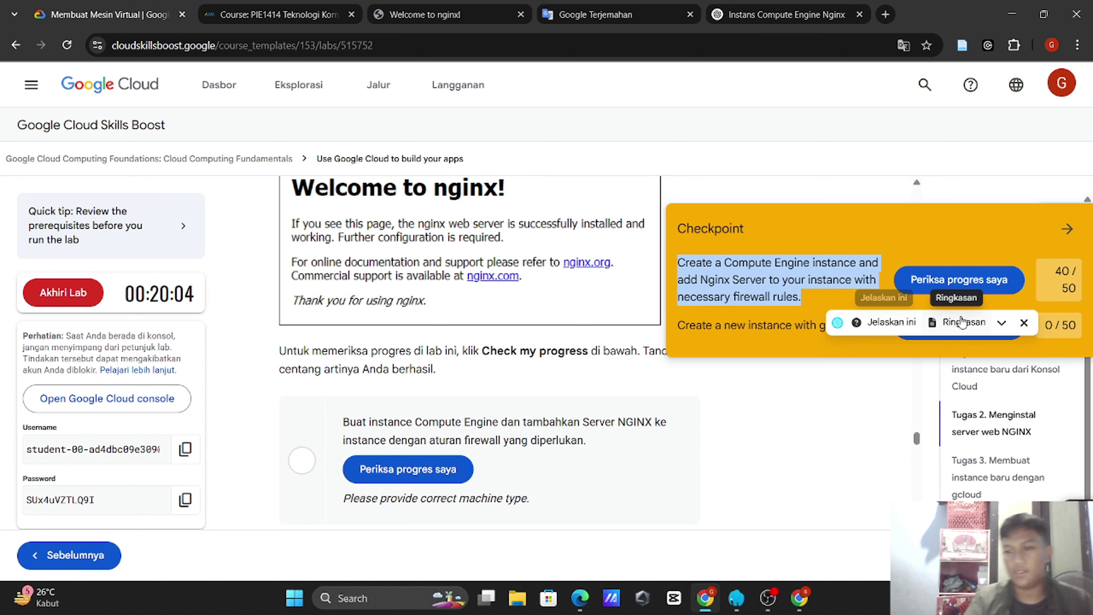
click(964, 279)
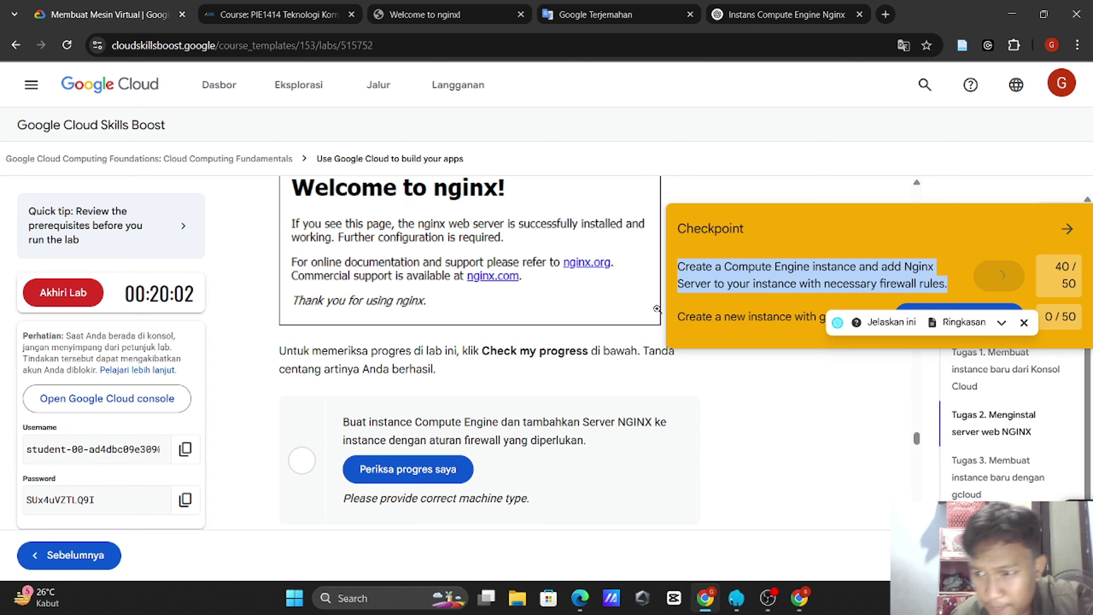
click(533, 281)
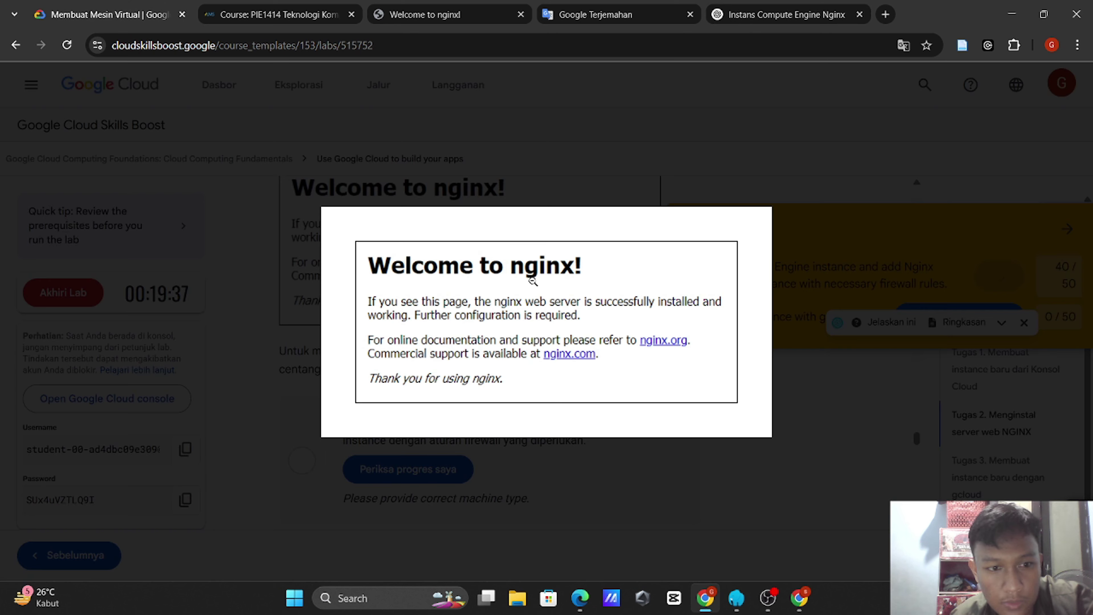
click(513, 193)
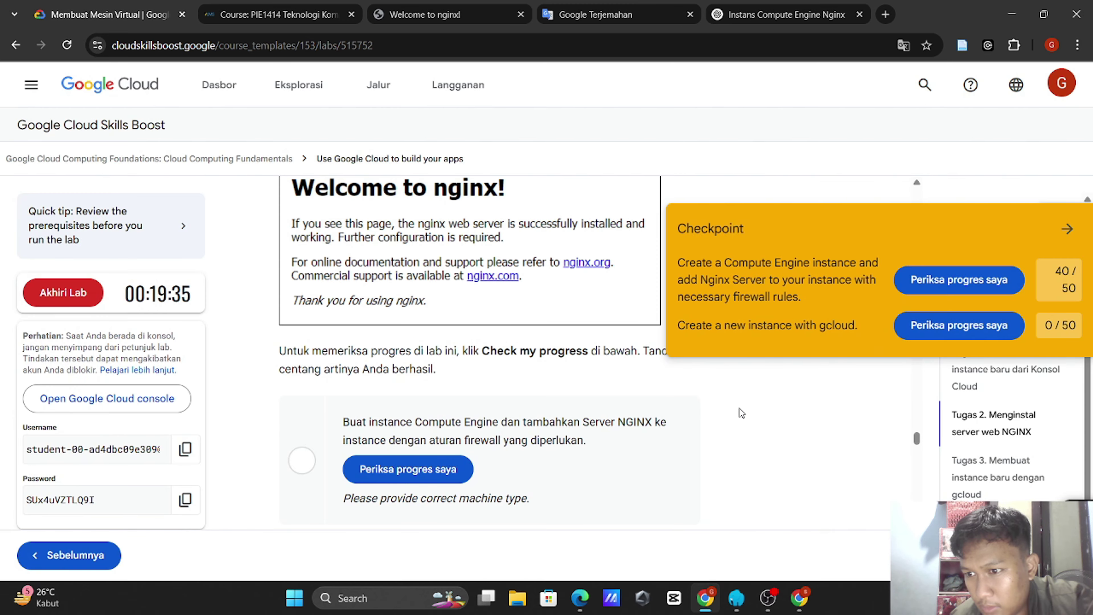
Step: Switch to the Google Cloud console and start creating a new VM instance named gcelab
mouse_move(799, 598)
click(740, 521)
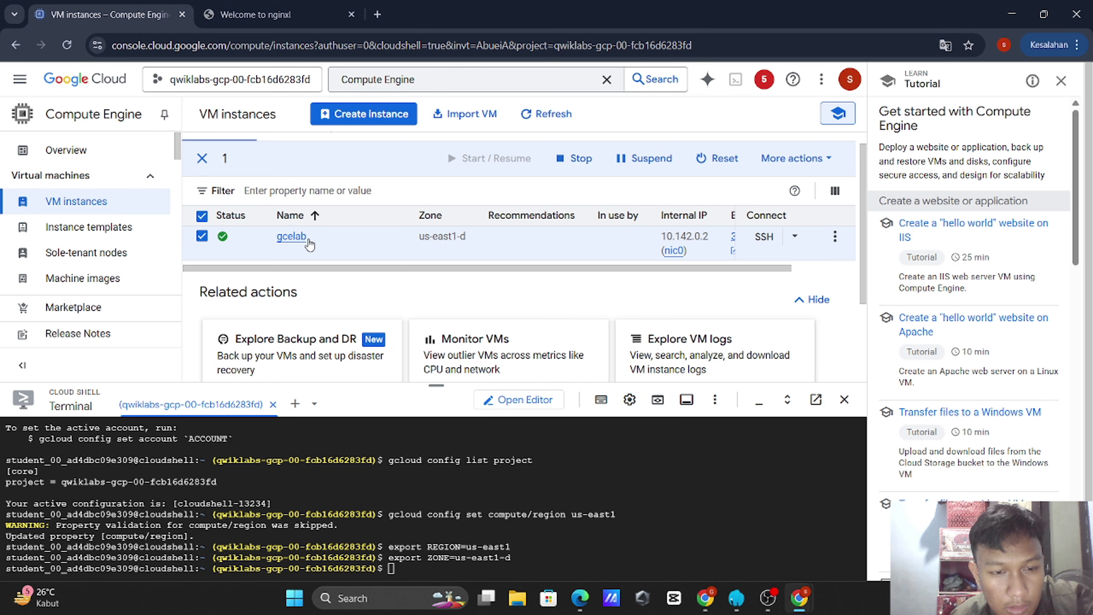
scroll(431, 241, up, 1)
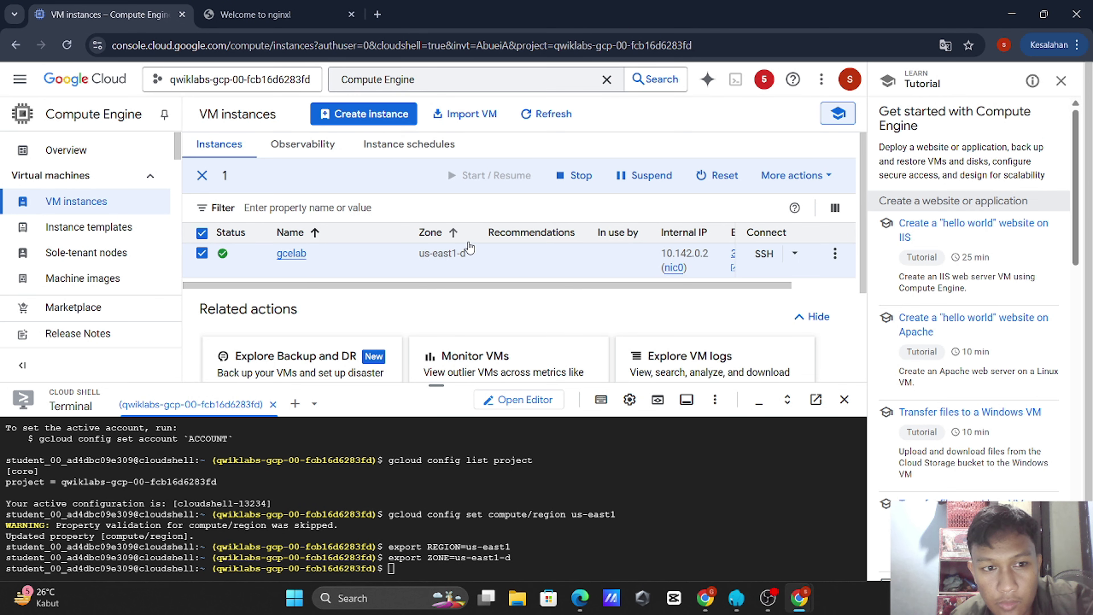
click(359, 112)
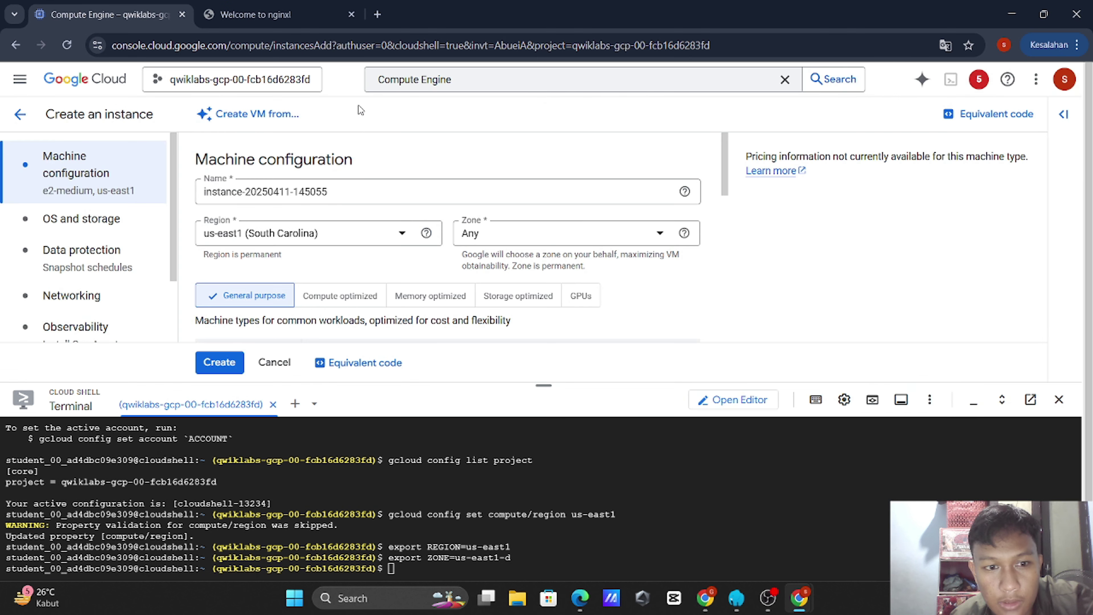
click(355, 187)
key(ctrl+a)
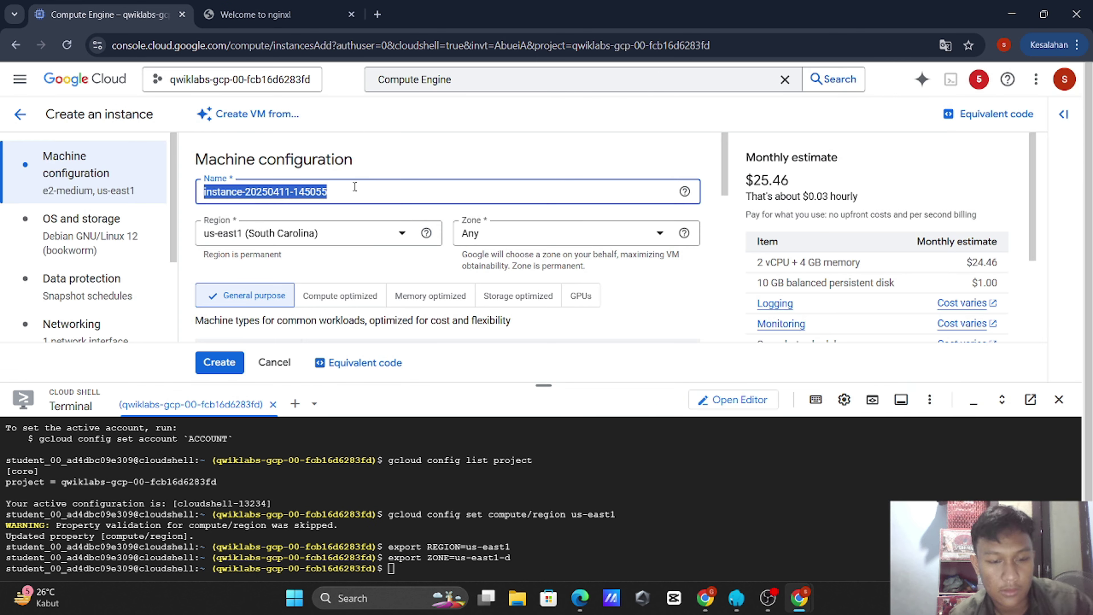
key(ctrl+v)
key(ctrl+a)
text(gc)
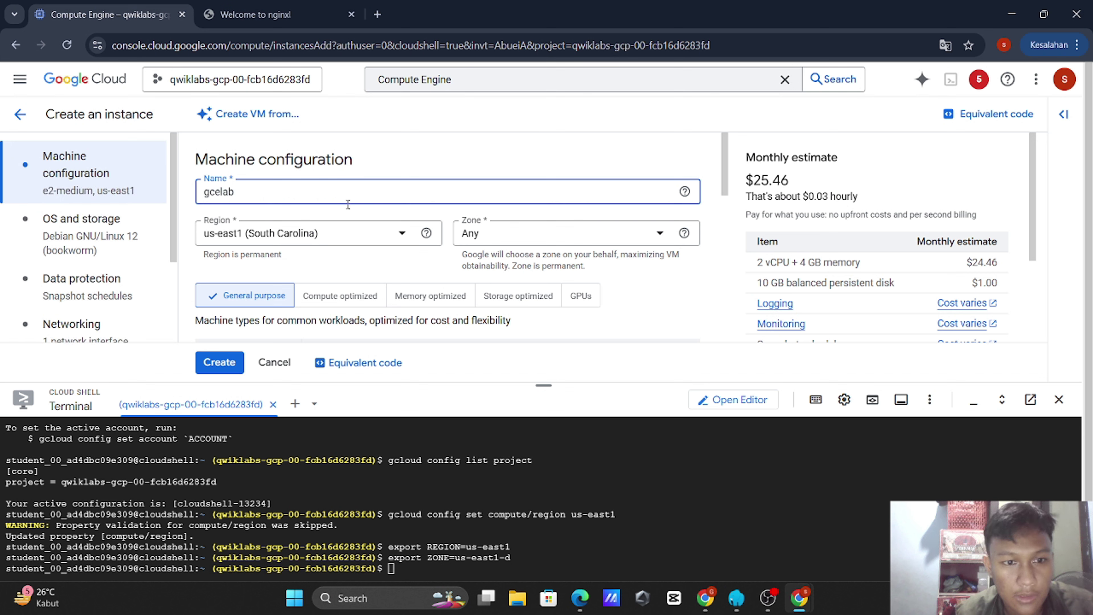
Step: Set the new instance's region to us-east1 (South Carolina) and its zone to us-east1-d
click(328, 253)
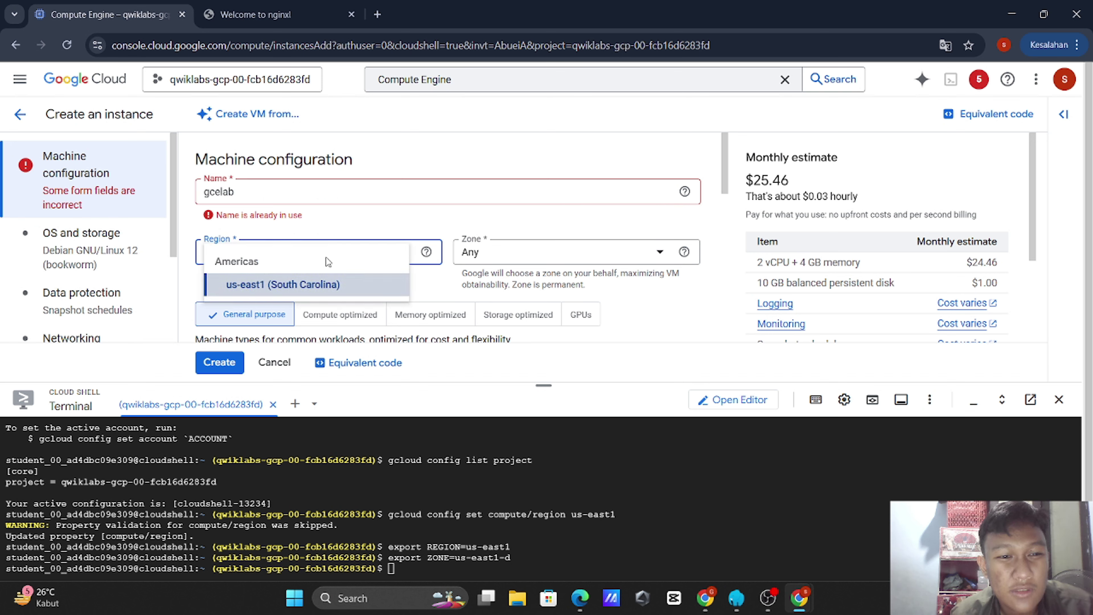
click(310, 284)
click(477, 246)
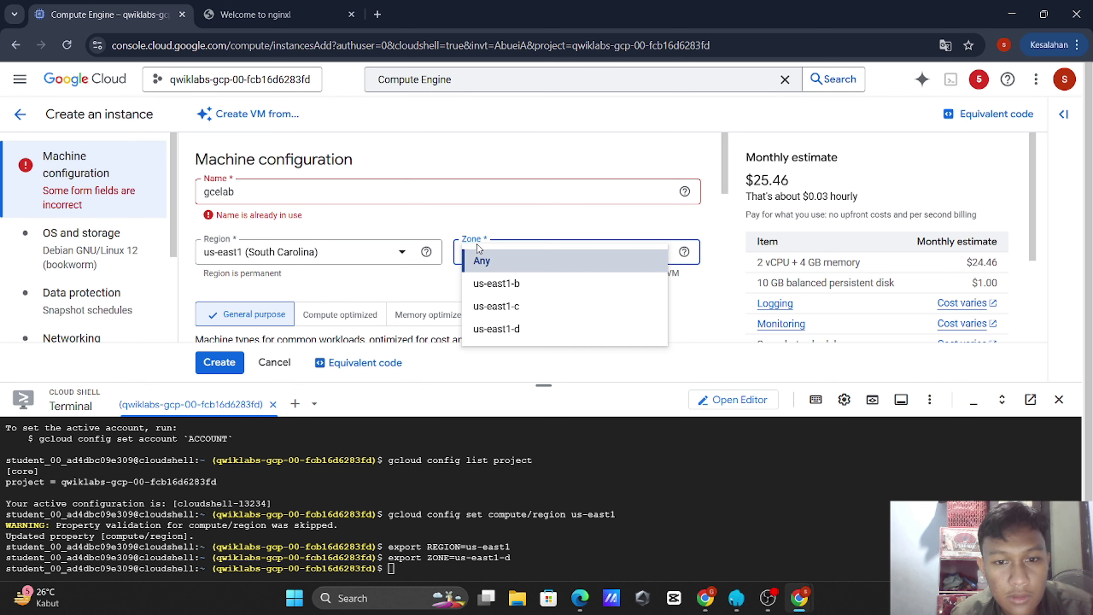
click(498, 329)
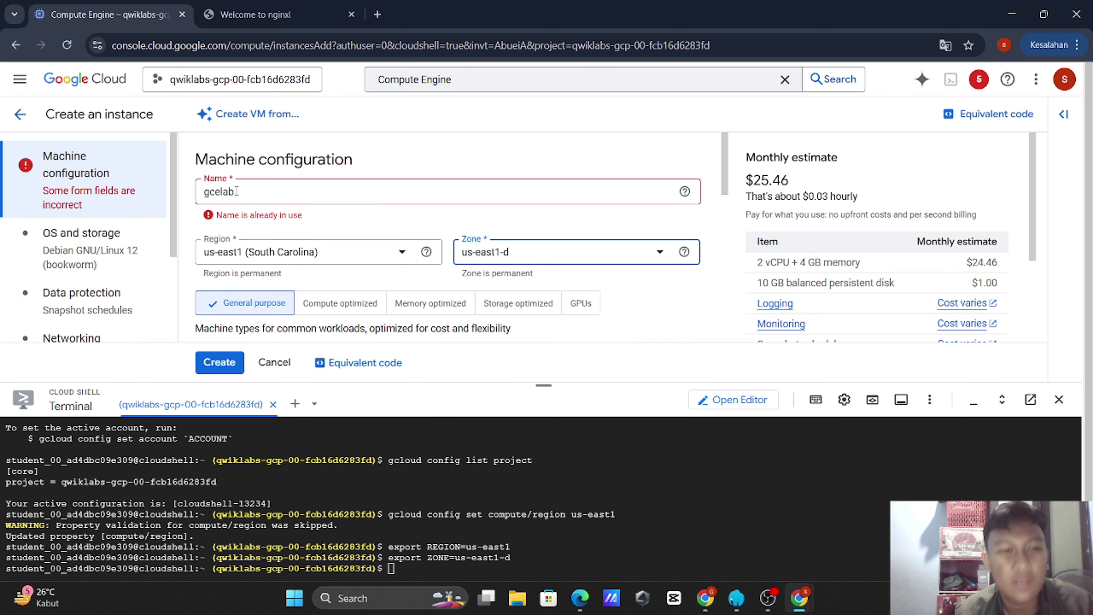
Step: Check the new instance's machine type and OS and storage settings, and leave the form without creating it
scroll(236, 191, down, 8)
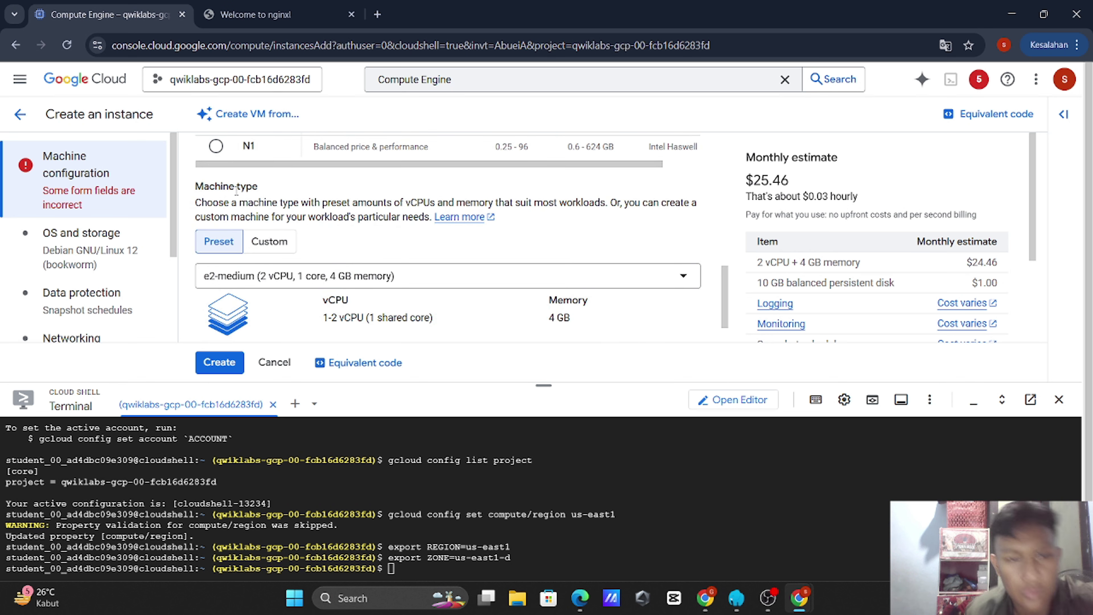
scroll(236, 191, down, 1)
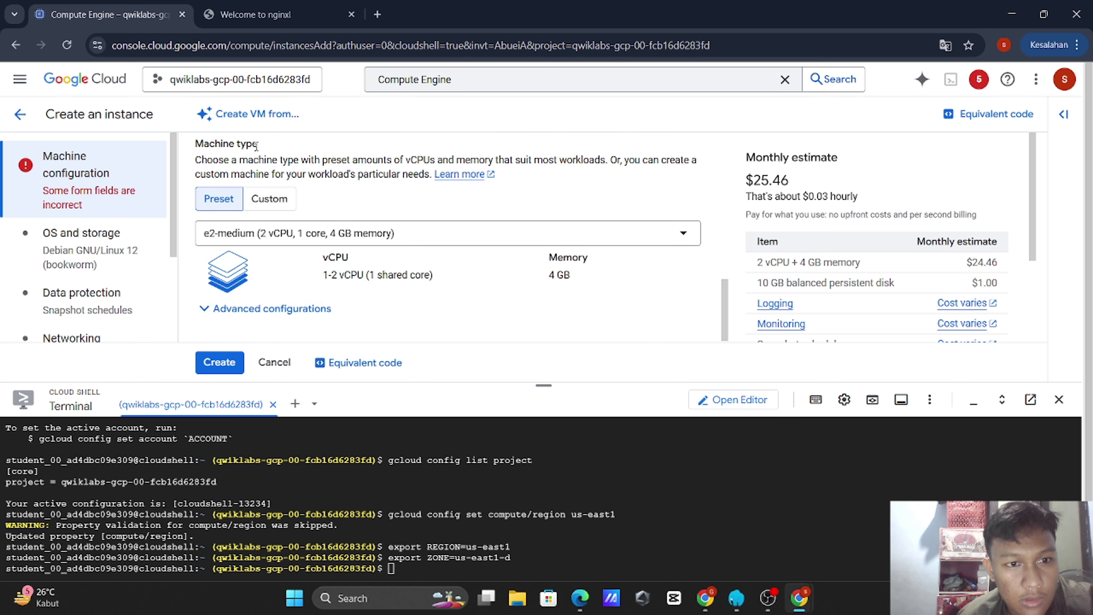
scroll(278, 232, up, 8)
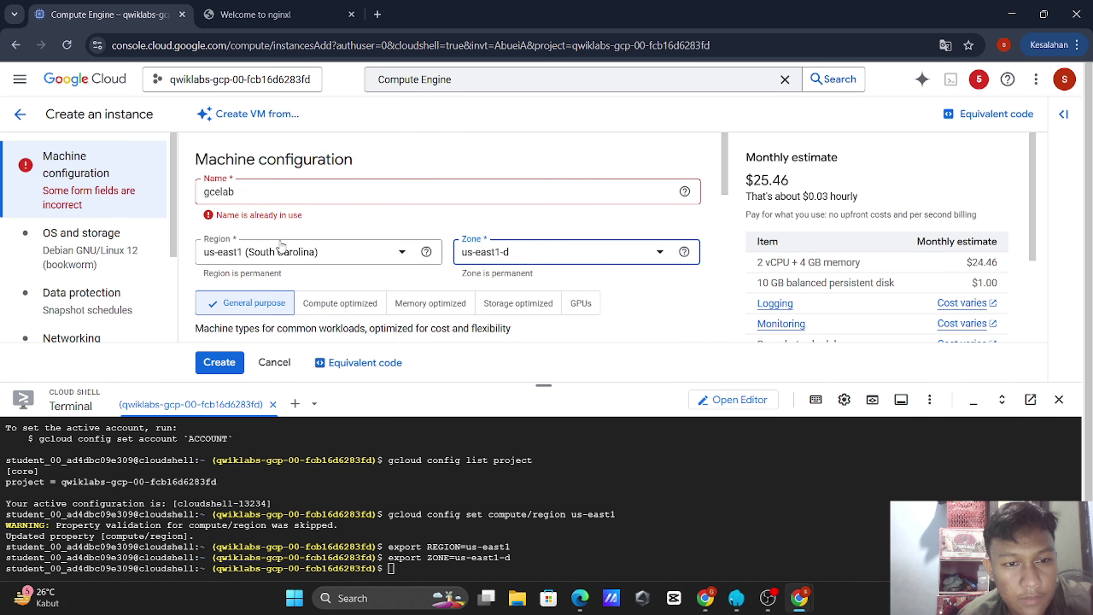
click(124, 237)
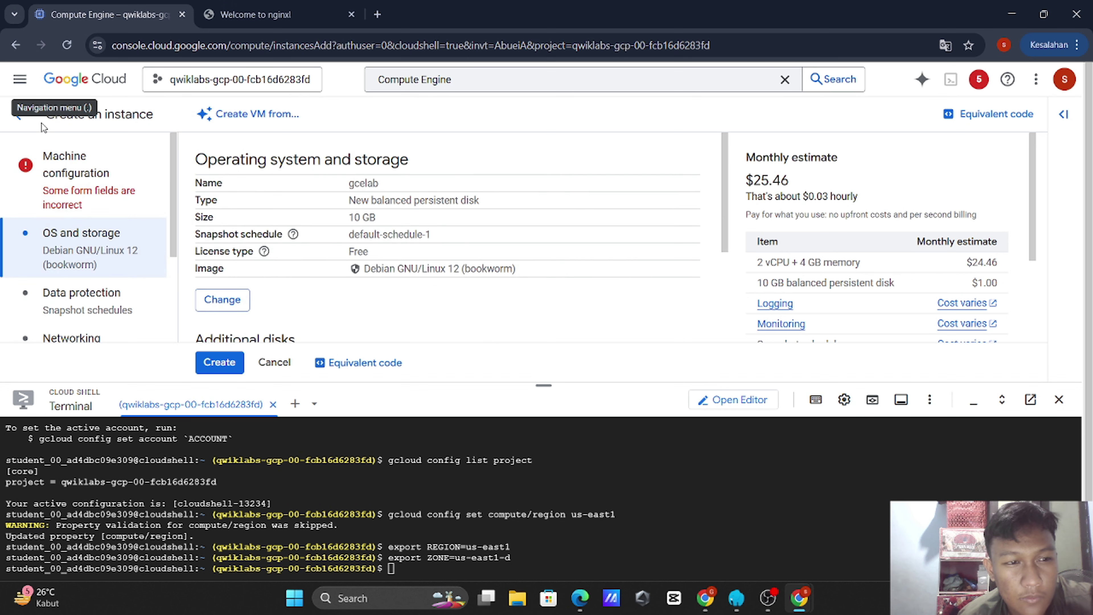
click(21, 114)
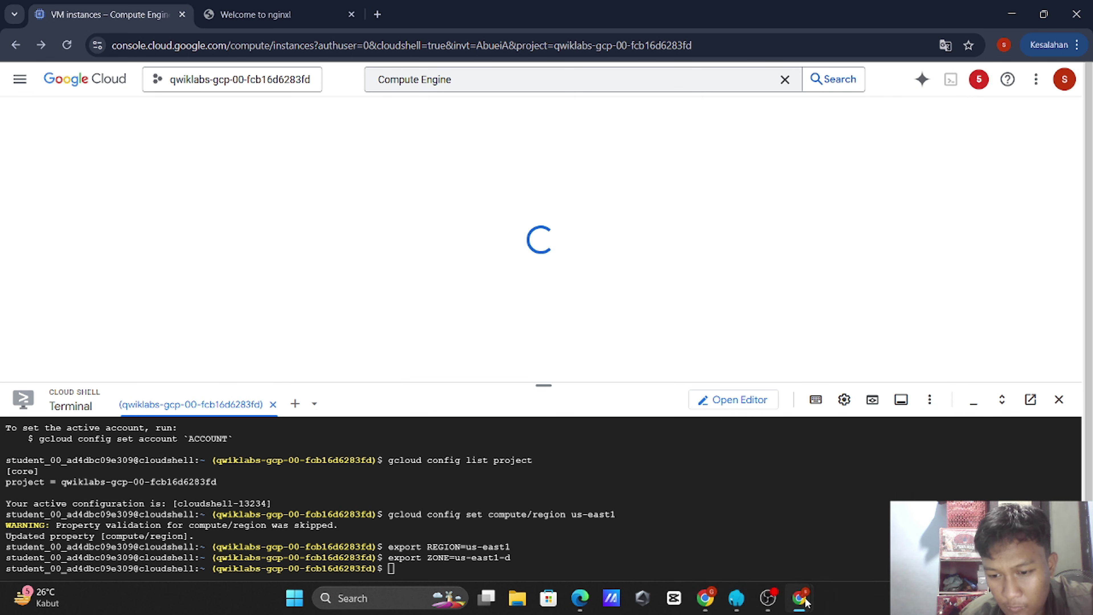
Step: Return to ChatGPT's Nginx installation instructions and copy the command "sudo apt update"
click(696, 602)
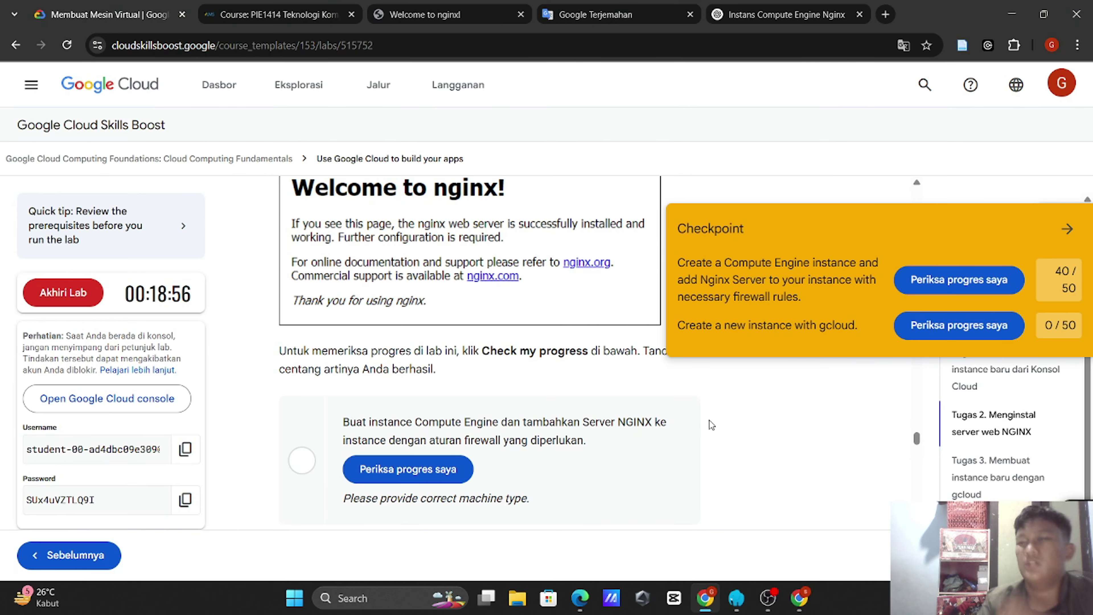
click(757, 14)
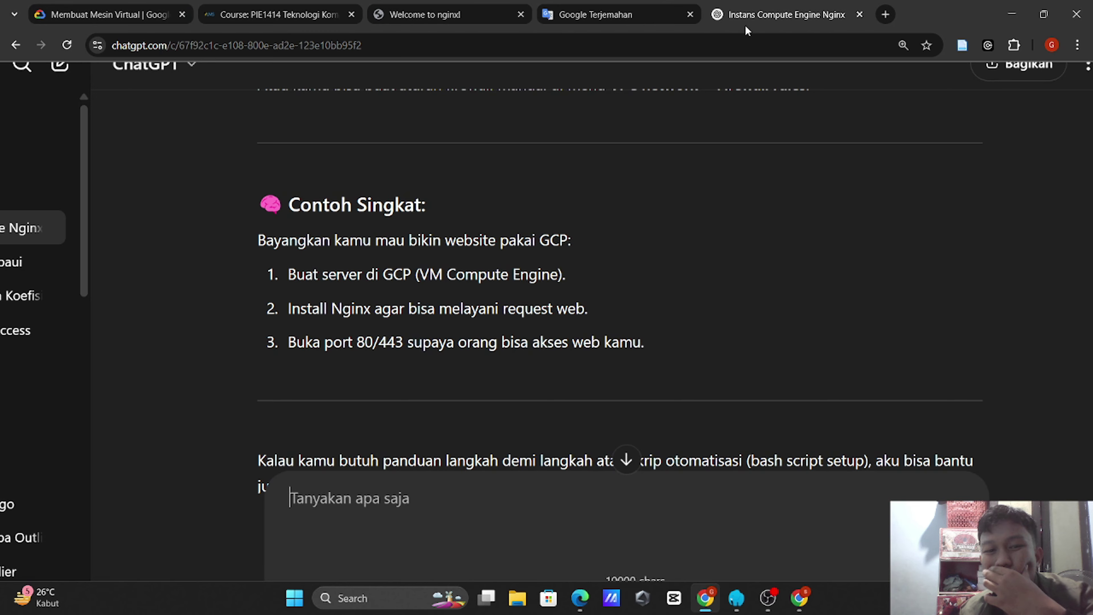
scroll(619, 206, up, 10)
scroll(619, 207, up, 5)
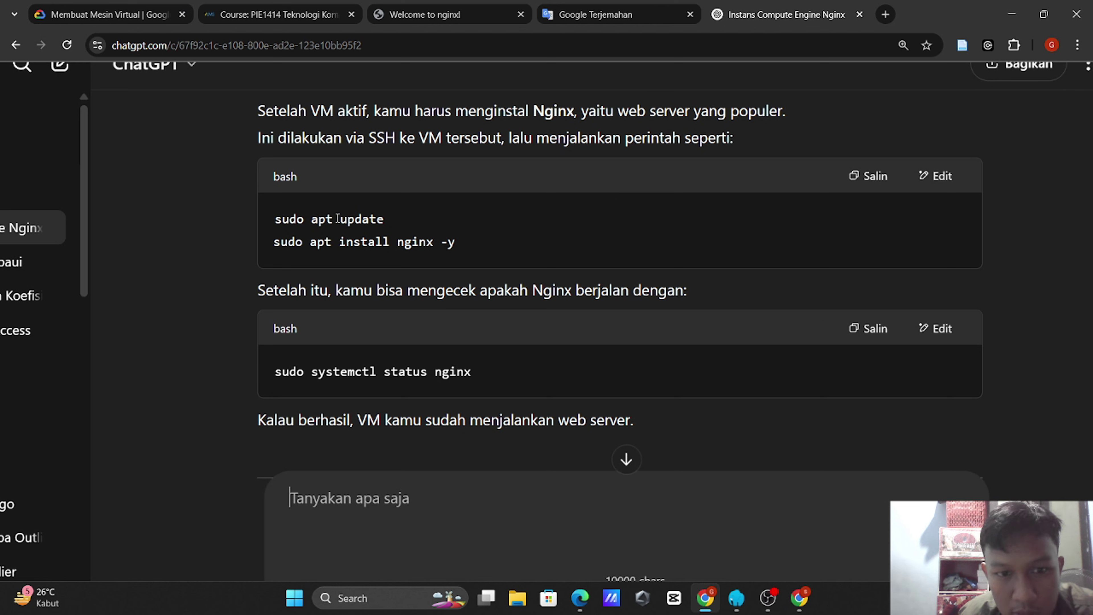
drag(275, 219, 457, 224)
key(ctrl+c)
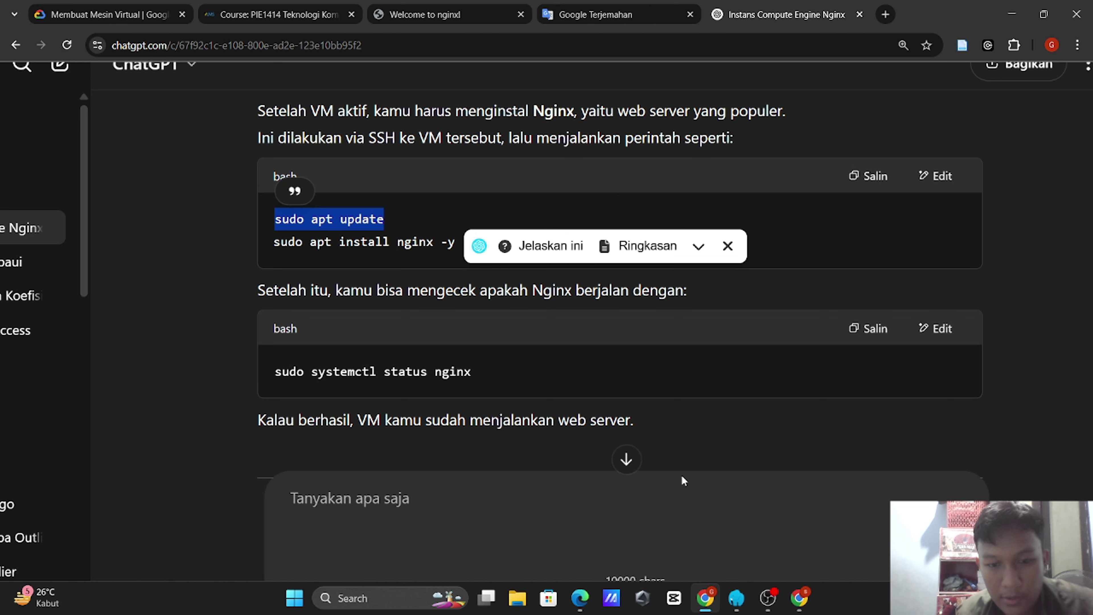
Step: Switch to the gcelab SSH-in-browser session and run "sudo apt update"
click(800, 597)
click(831, 546)
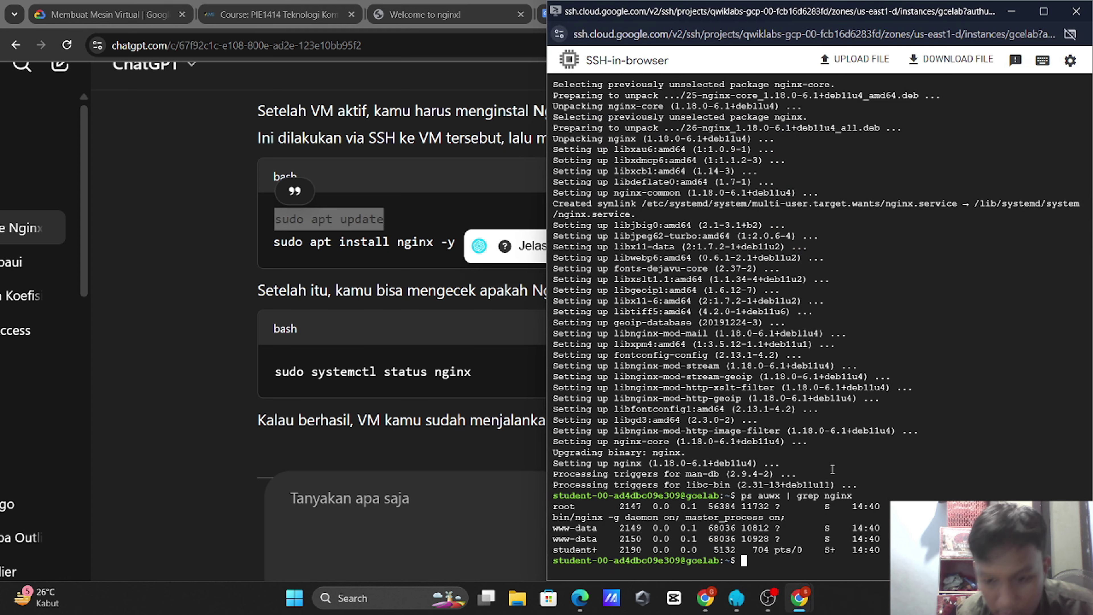
key(ctrl+v)
key(Return)
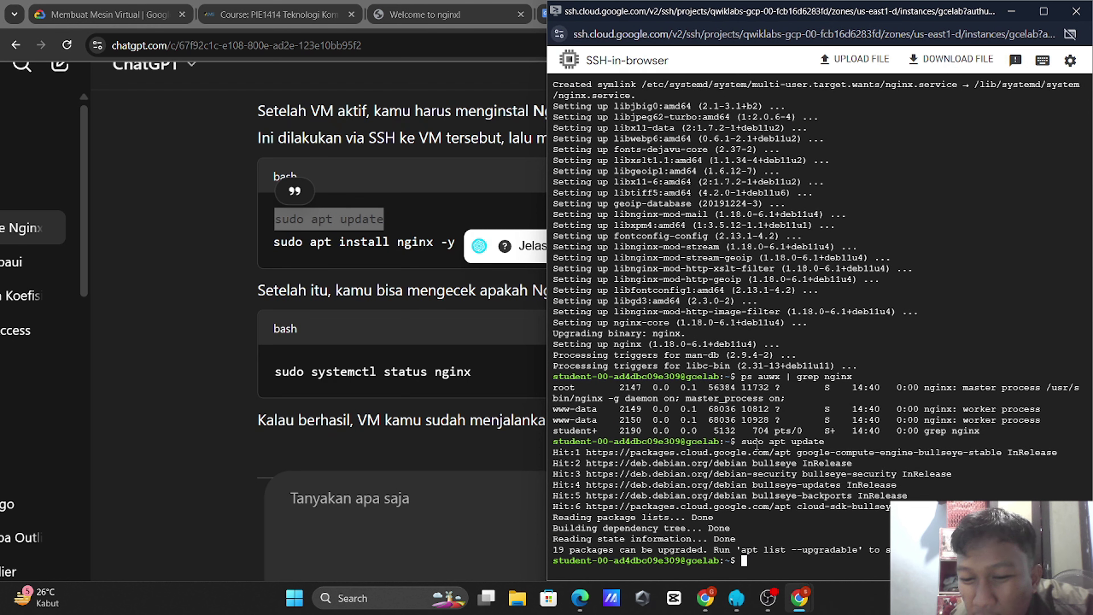
Step: Return to the lab page's NGINX task and copy the command "sudo apt-get install -y nginx"
click(126, 6)
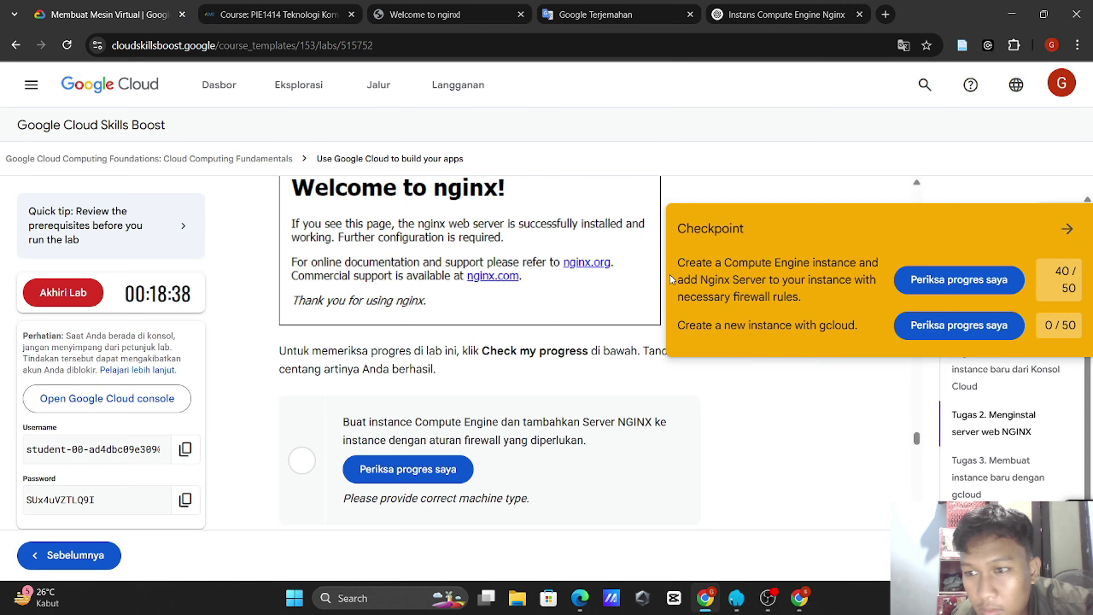
click(452, 268)
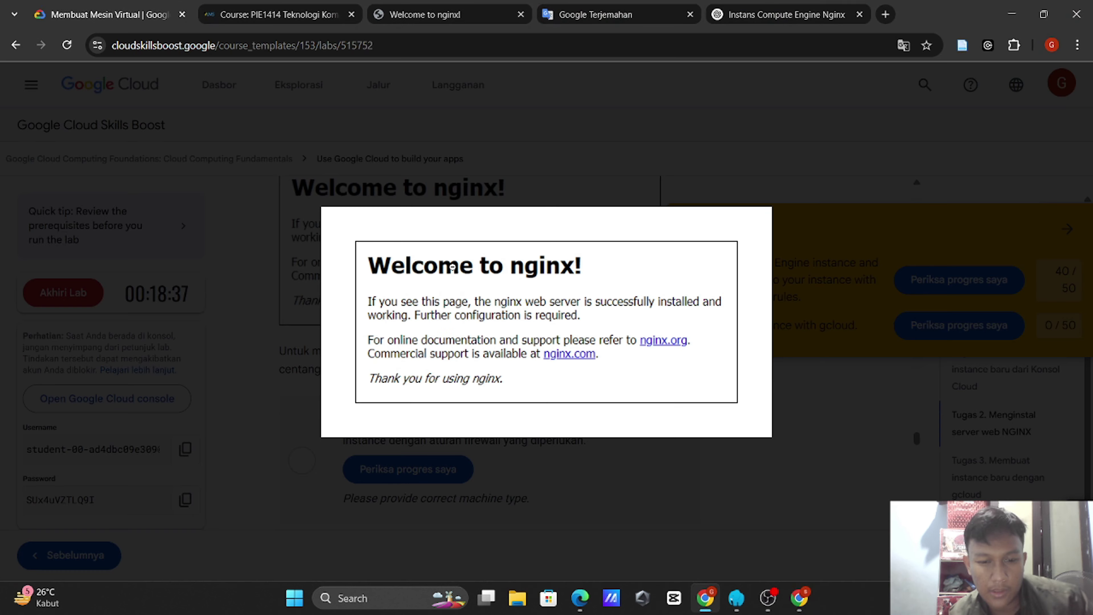
click(452, 268)
scroll(480, 277, up, 10)
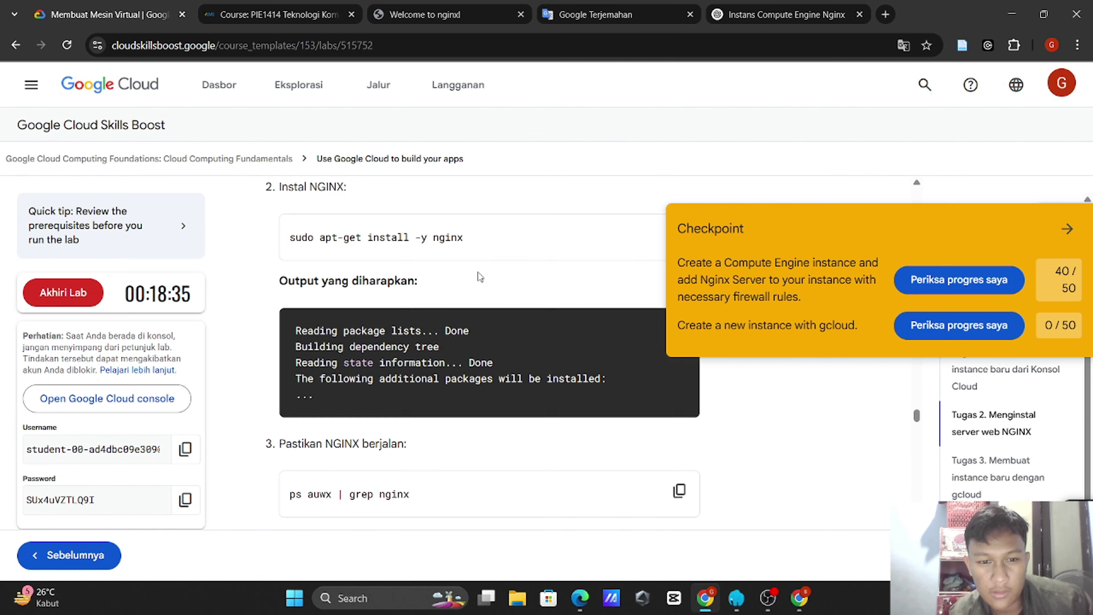
scroll(480, 277, up, 5)
scroll(325, 388, up, 1)
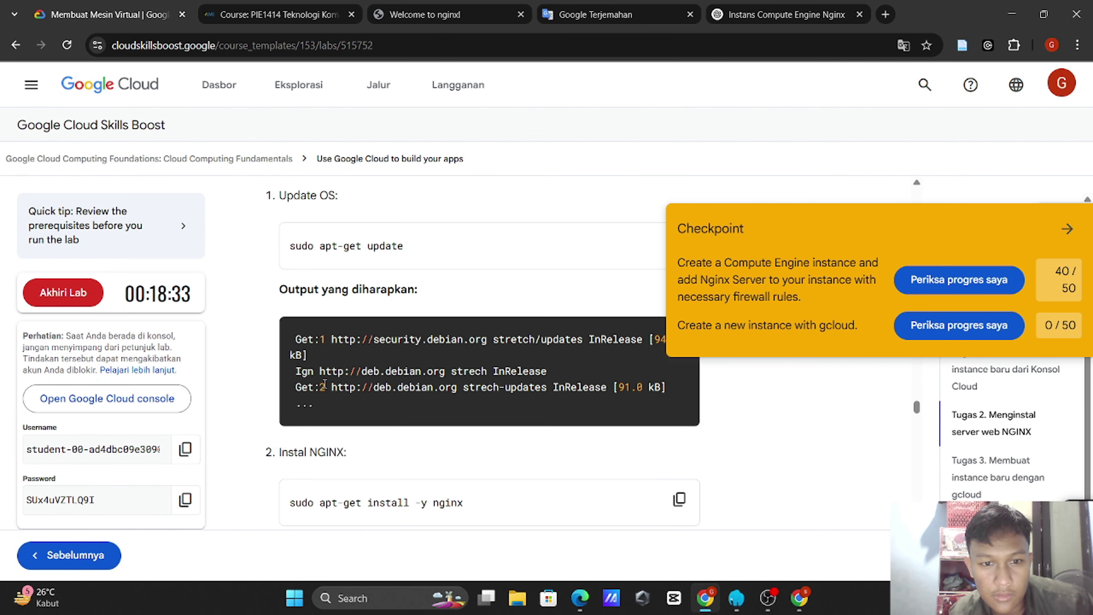
drag(285, 495, 505, 503)
key(ctrl+c)
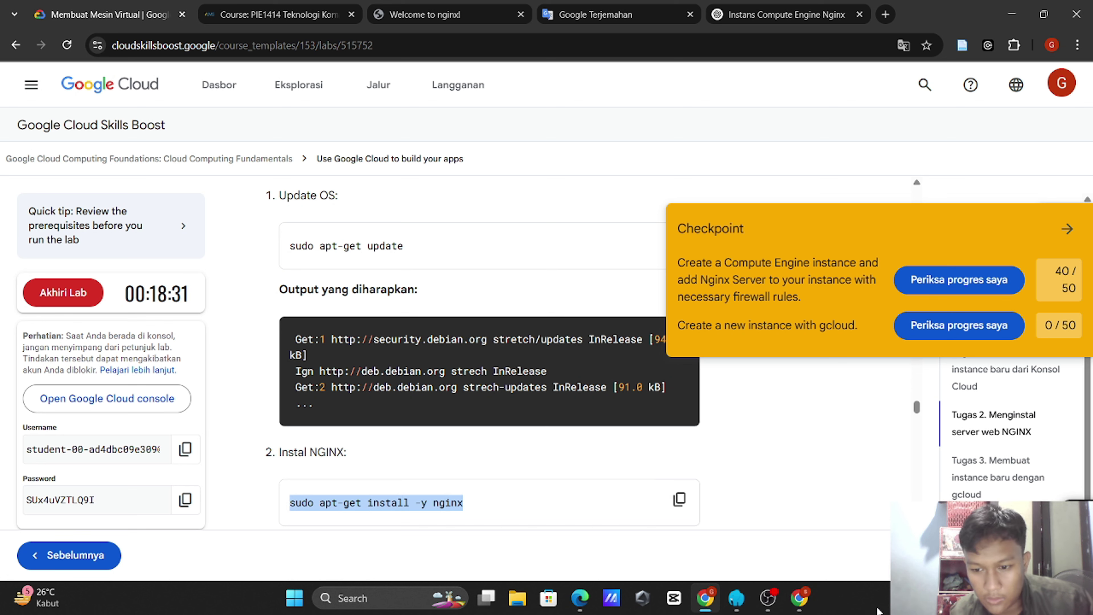
Step: Run "sudo apt-get install -y nginx" in the gcelab SSH session
mouse_move(799, 598)
click(840, 505)
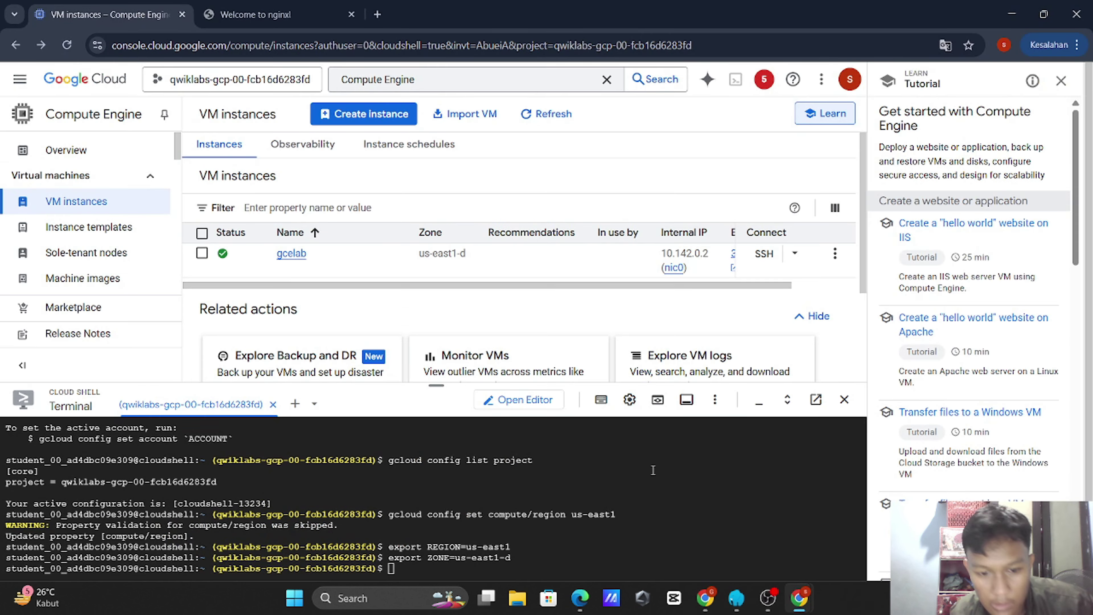
click(815, 520)
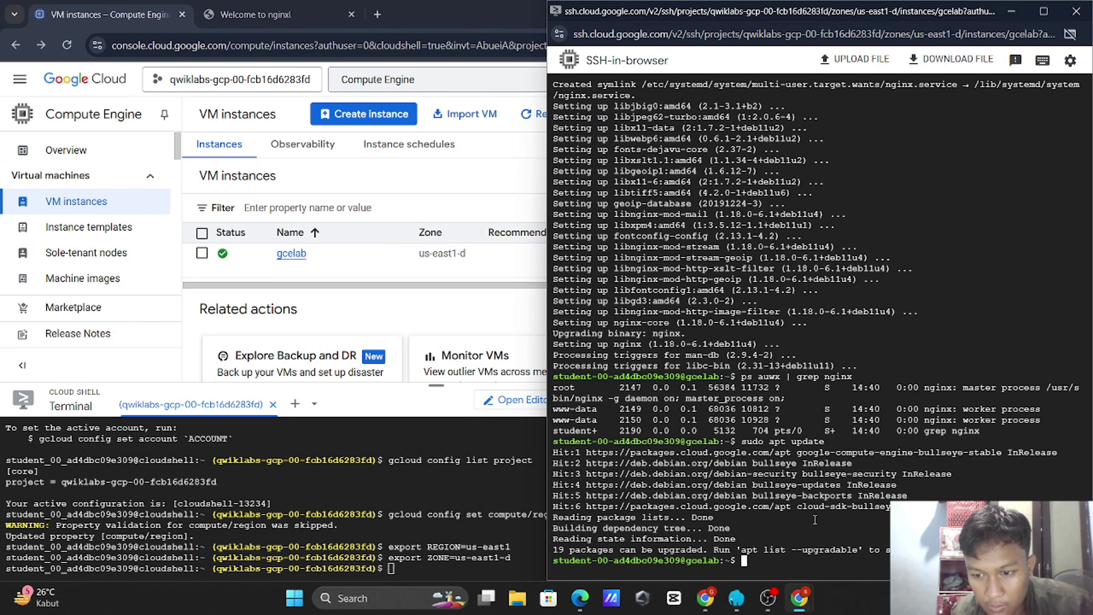
key(ctrl+v)
key(Return)
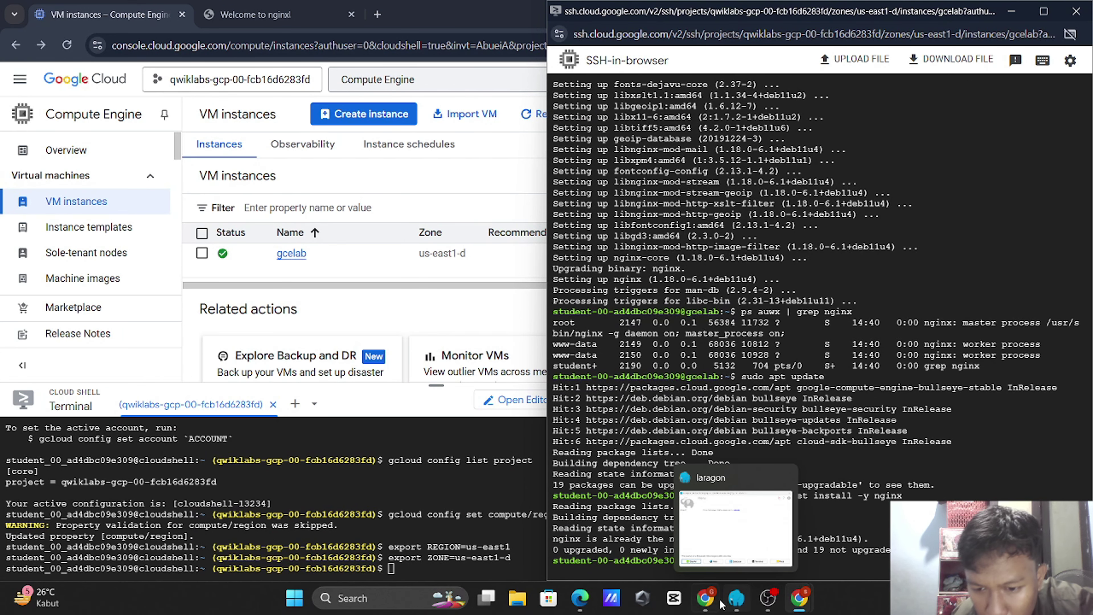
Step: Return to the lab page and reread the NGINX task down to its Compute Engine progress check
mouse_move(710, 600)
click(706, 536)
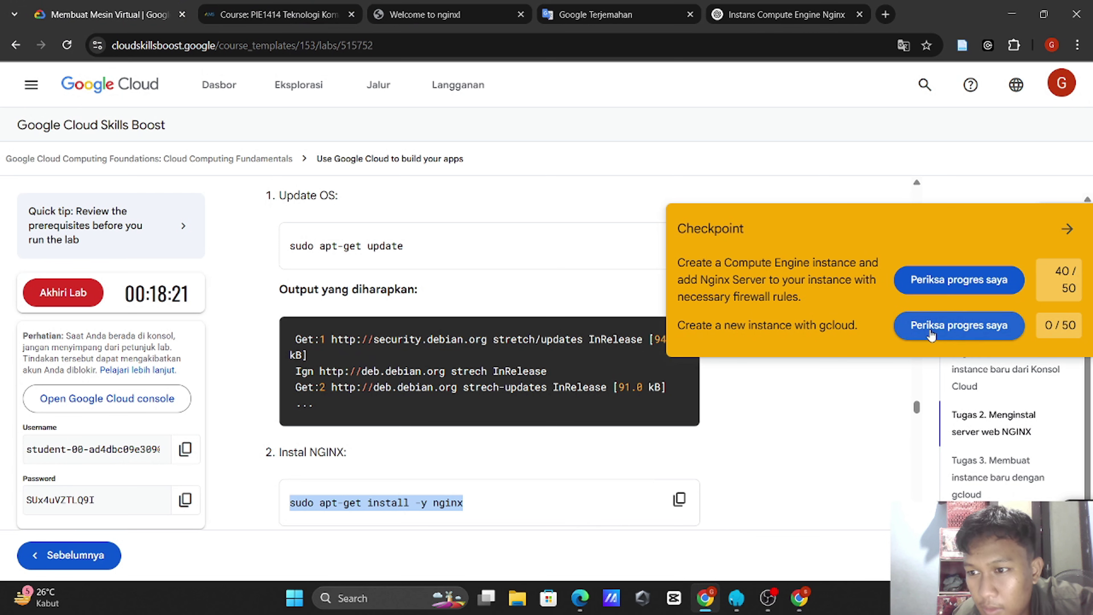
click(572, 262)
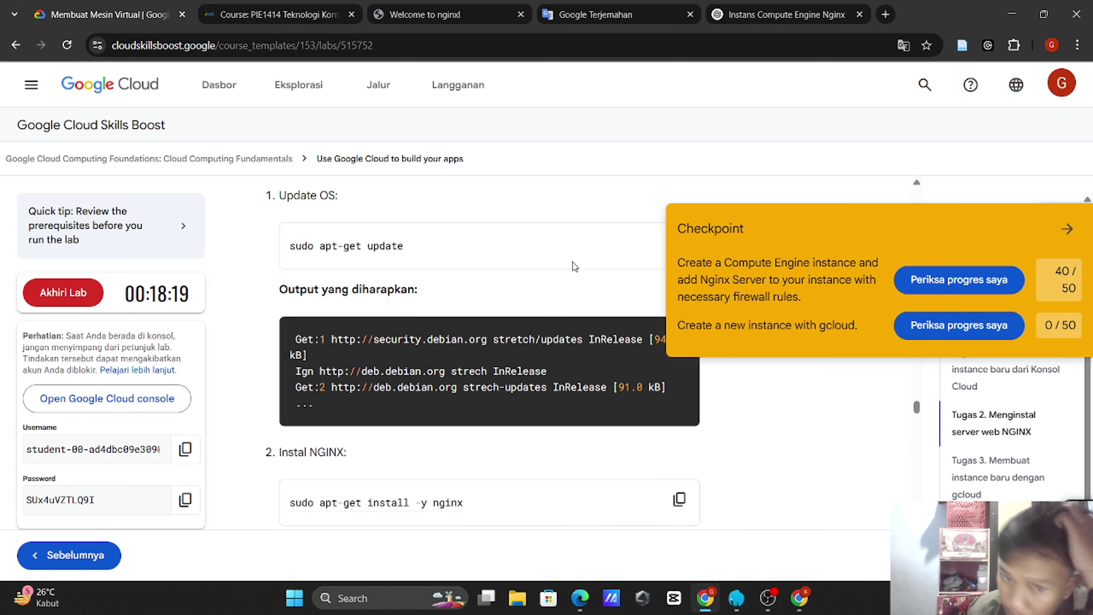
scroll(573, 262, down, 15)
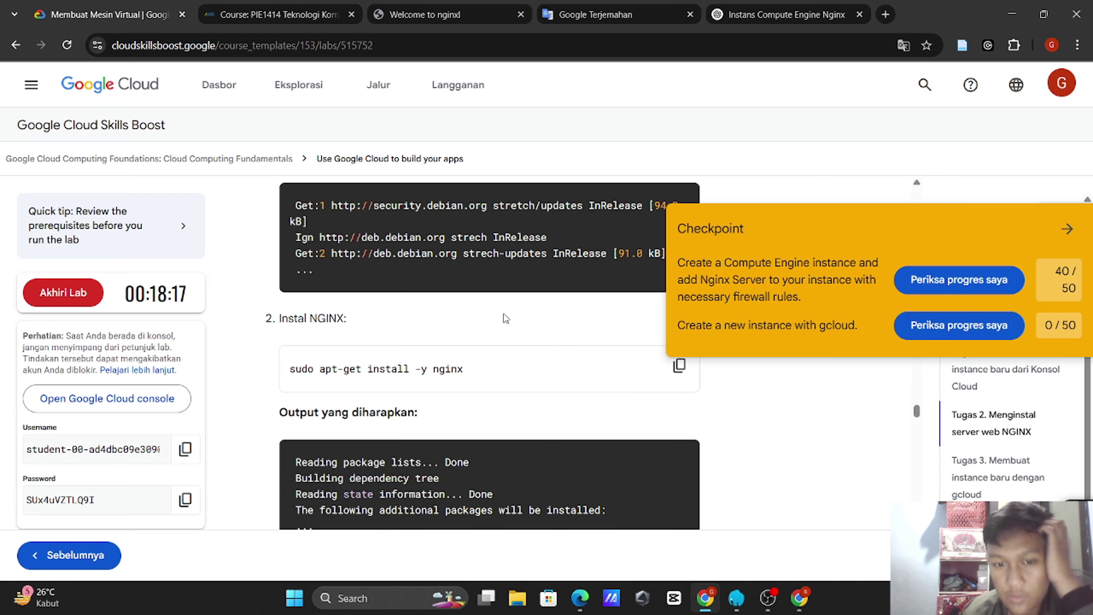
scroll(471, 387, down, 3)
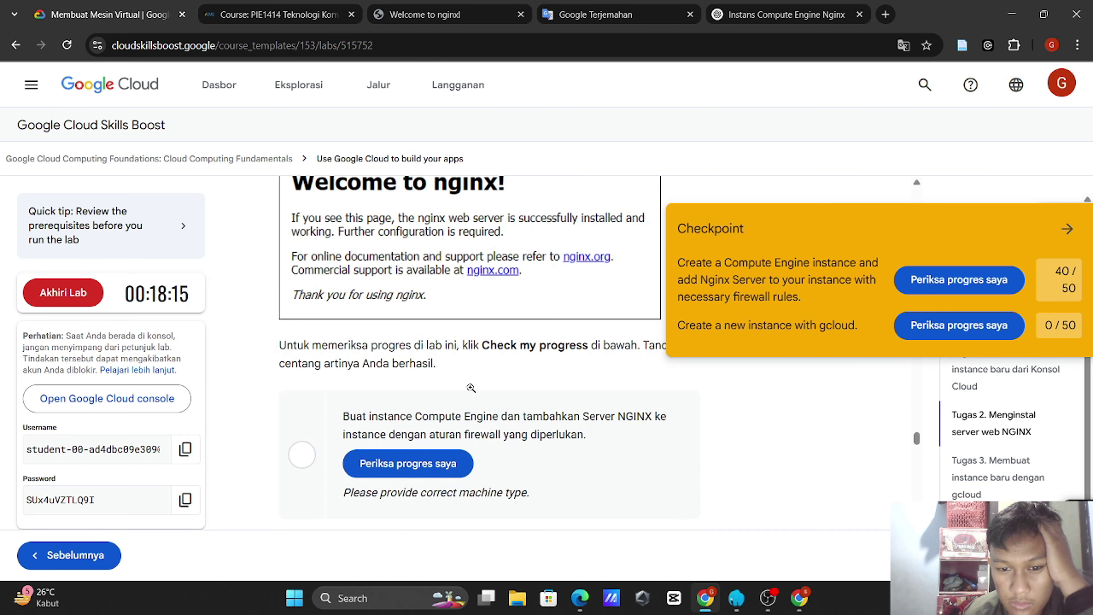
click(582, 261)
click(233, 248)
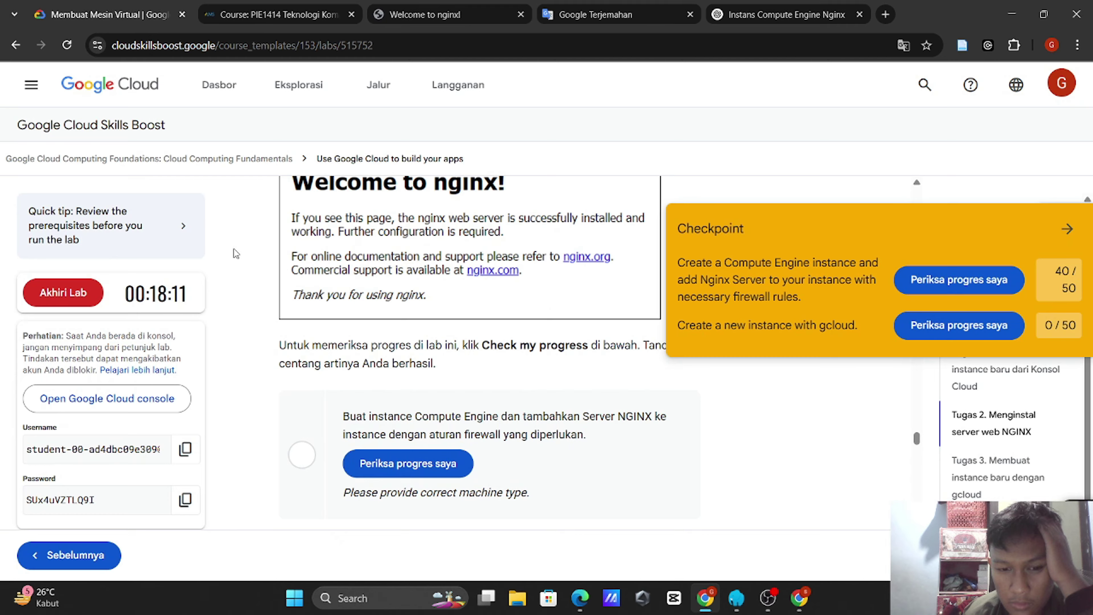
Step: Reopen the ChatGPT answer and read its section on adding the required firewall rules
scroll(349, 242, down, 2)
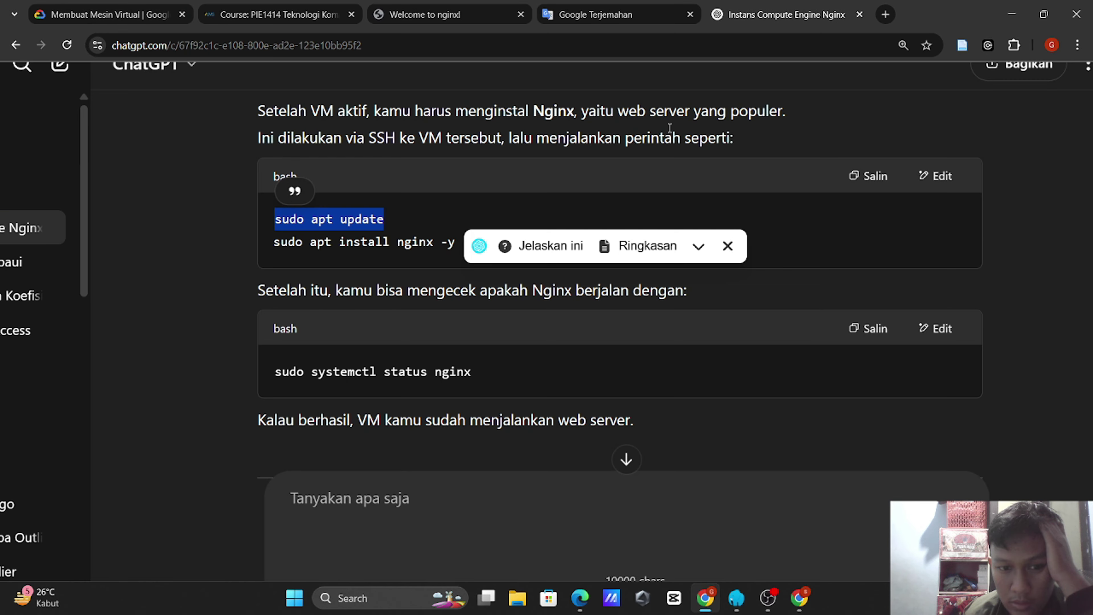
click(670, 128)
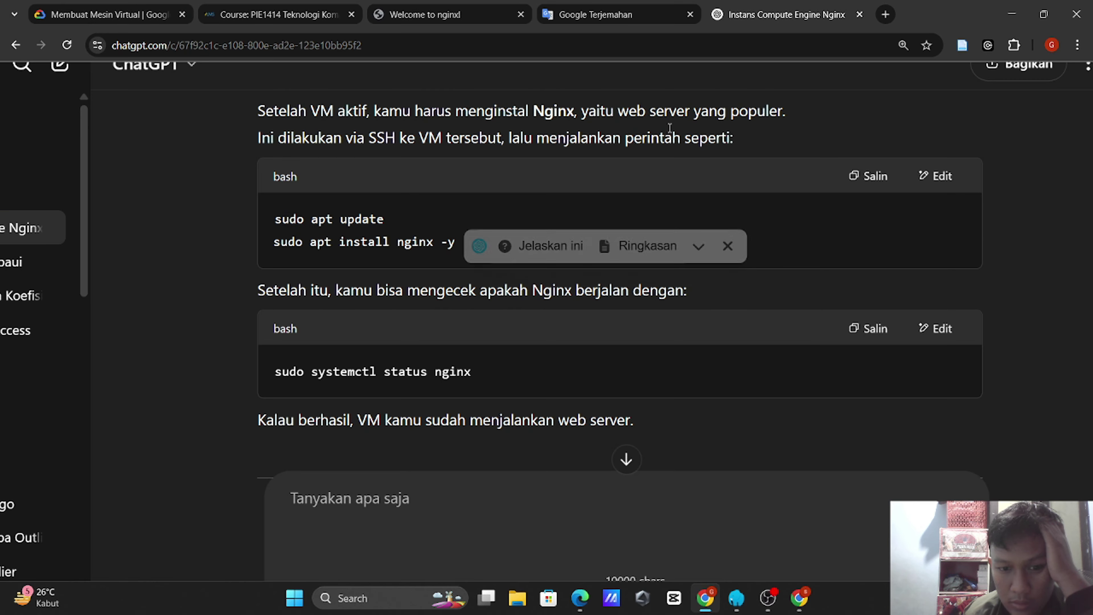
scroll(670, 130, down, 8)
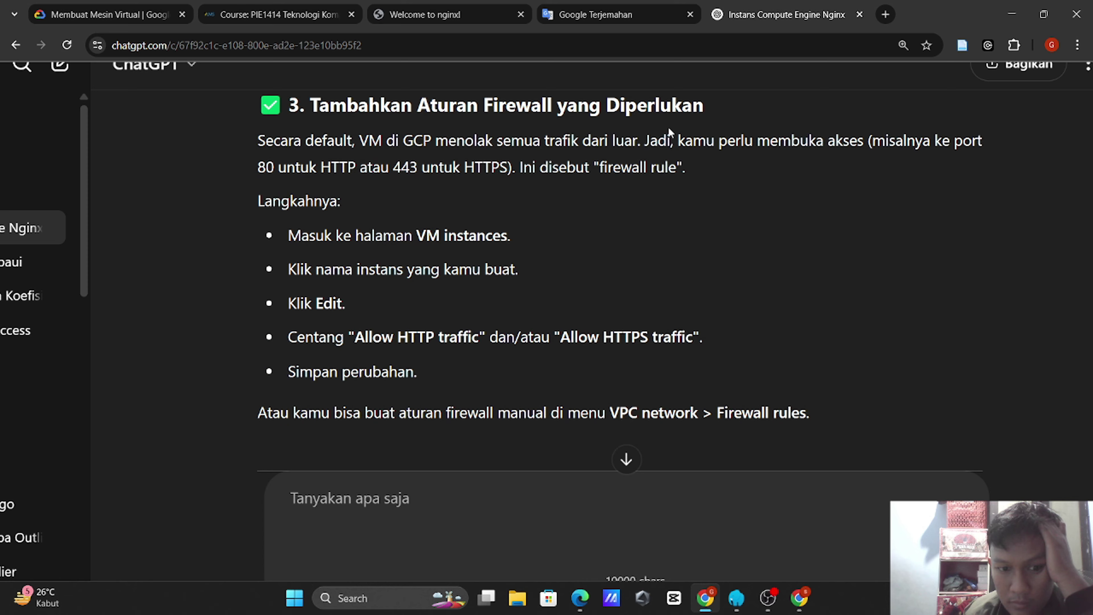
Step: Reread the ChatGPT instructions for allowing HTTP and HTTPS traffic on the VM instance
scroll(670, 129, down, 3)
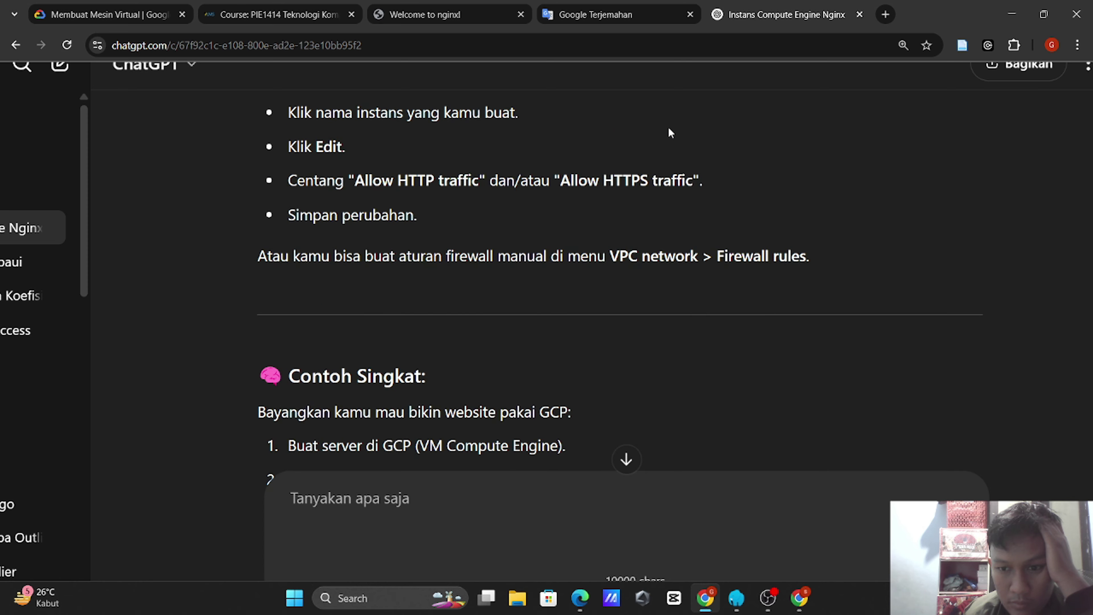
scroll(669, 131, down, 5)
scroll(669, 132, up, 7)
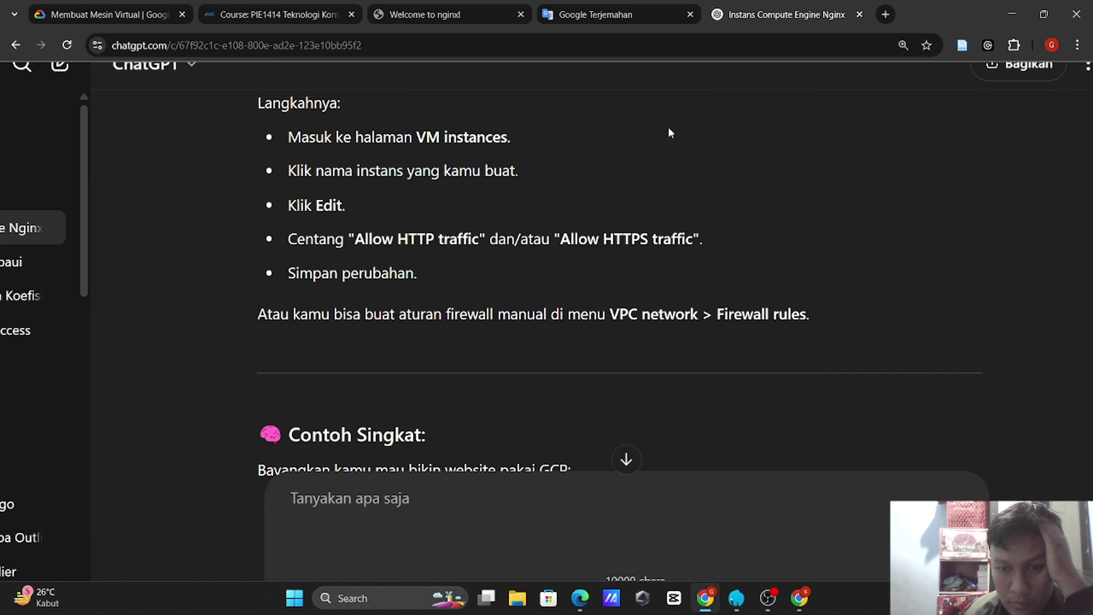
scroll(670, 133, up, 4)
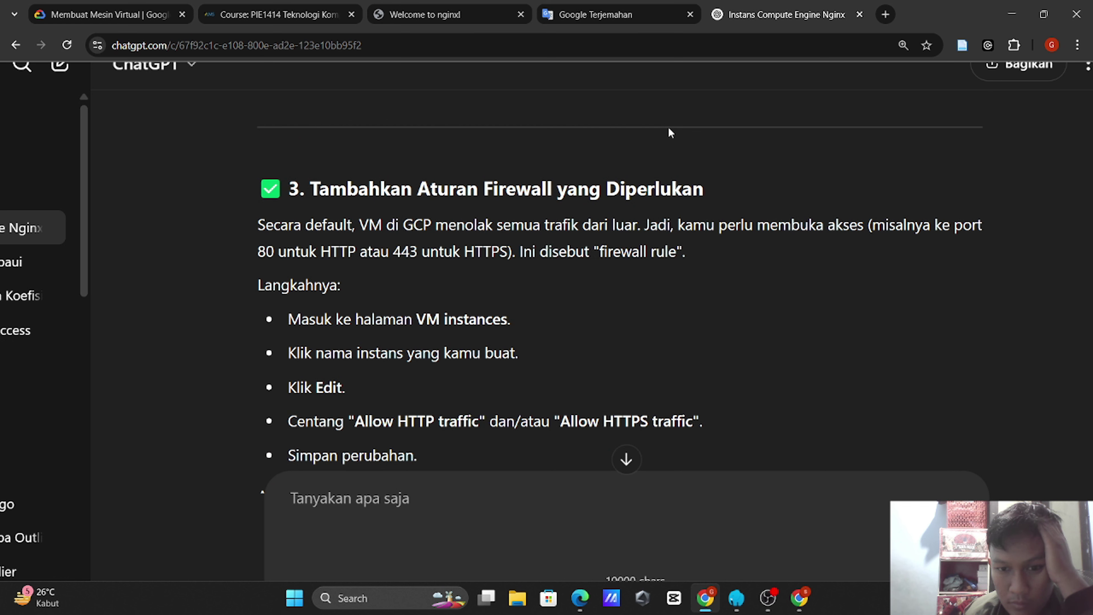
scroll(670, 133, down, 1)
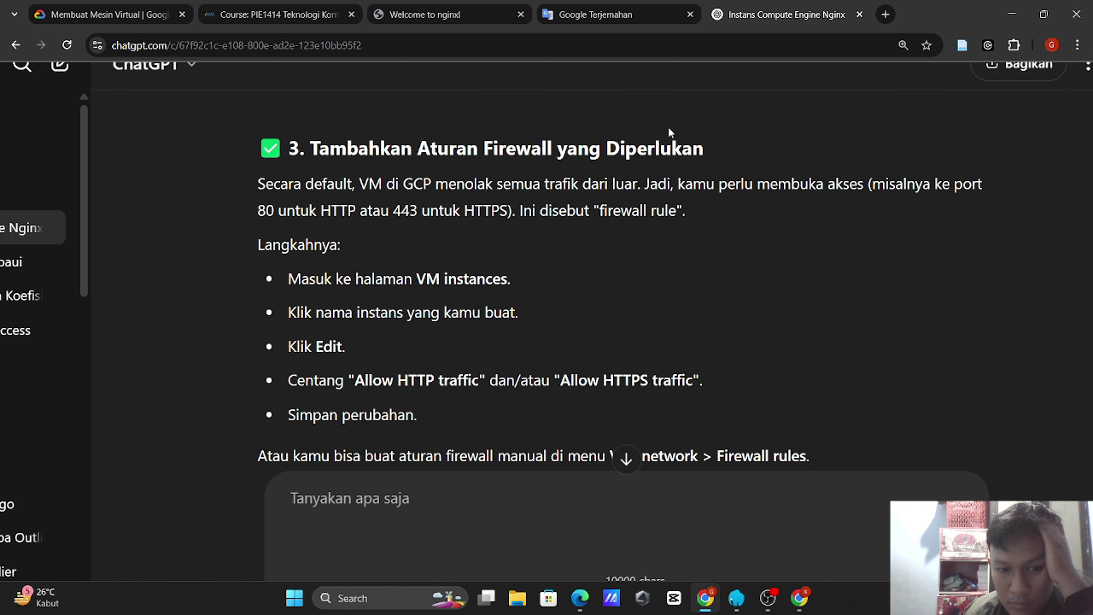
scroll(670, 133, down, 2)
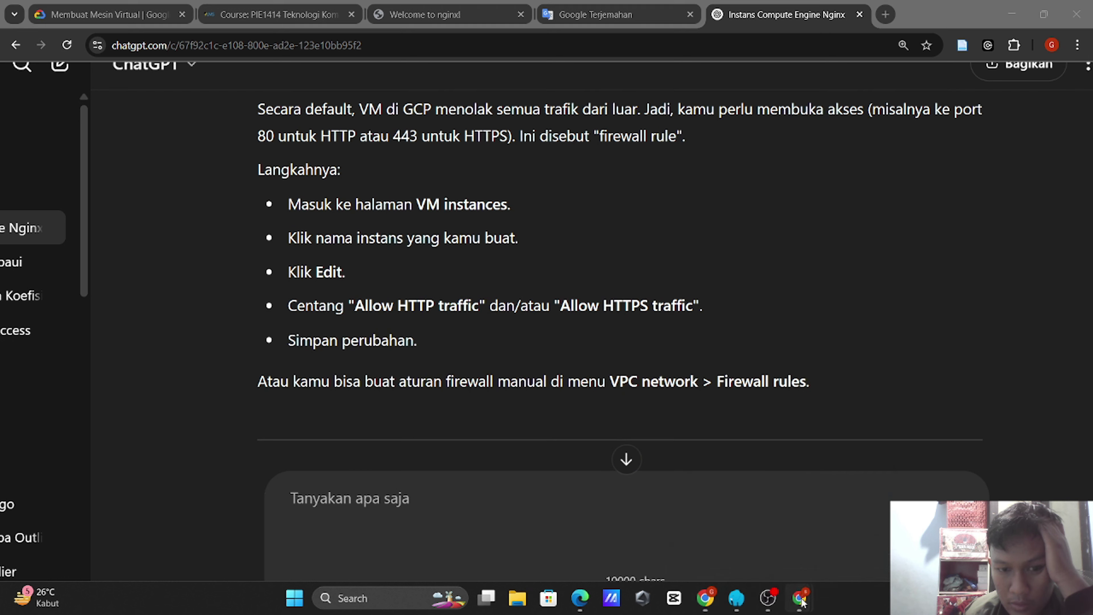
Step: Switch to the Google Cloud console, open the gcelab instance for editing, and save it without changing its settings
mouse_move(799, 598)
click(791, 538)
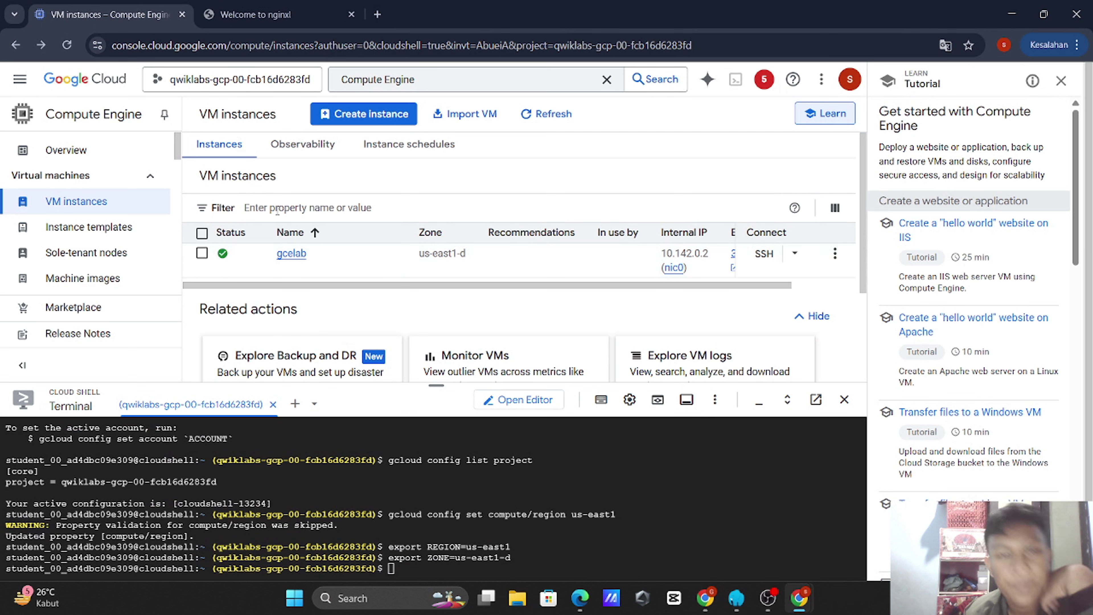
click(289, 255)
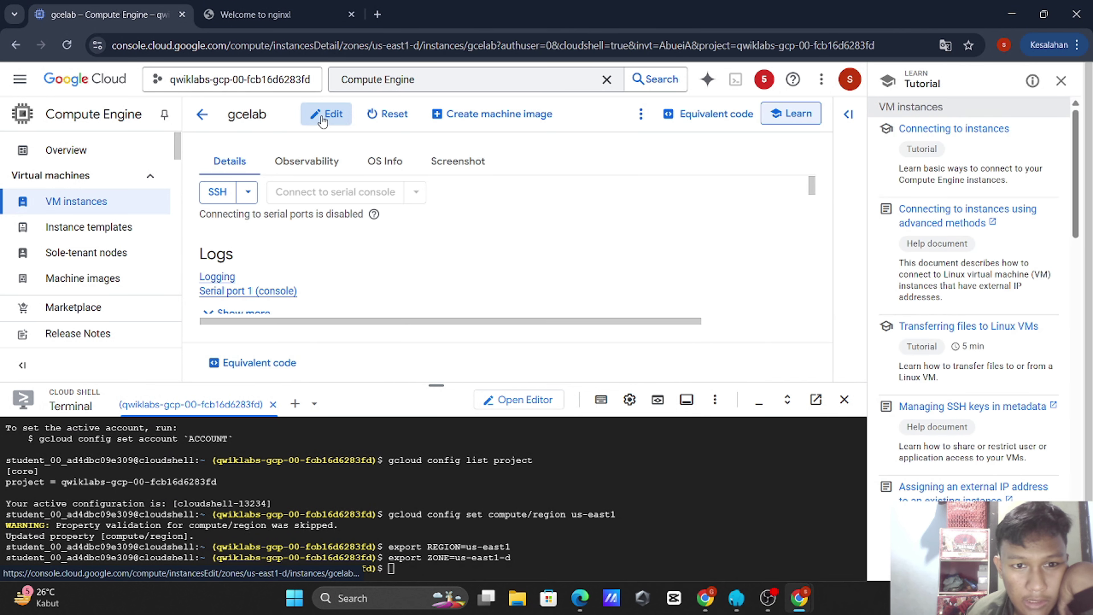
click(328, 114)
scroll(313, 191, down, 10)
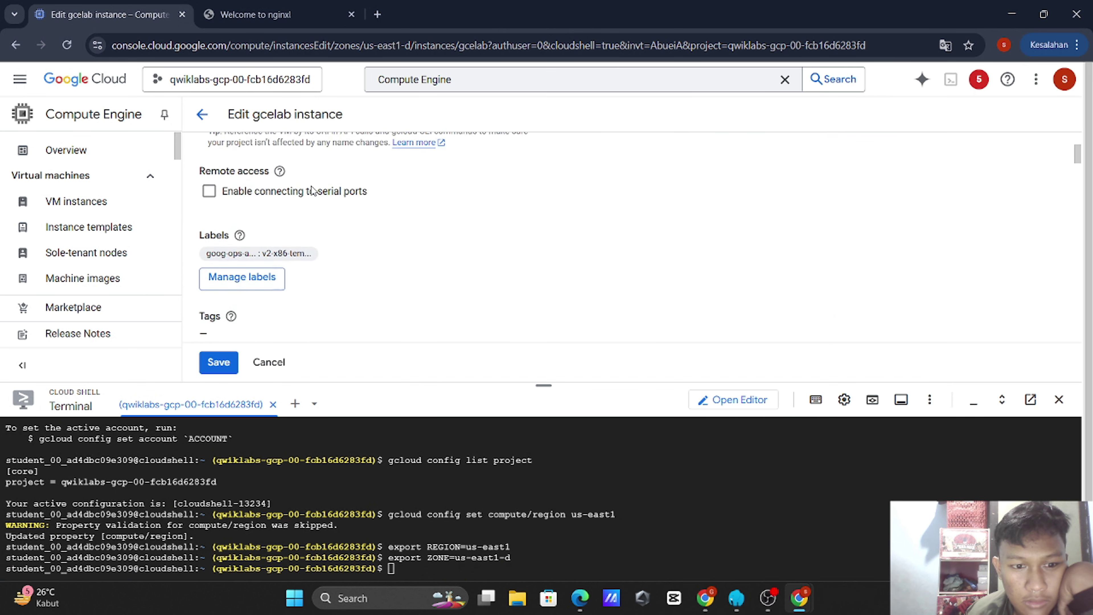
scroll(313, 190, down, 1)
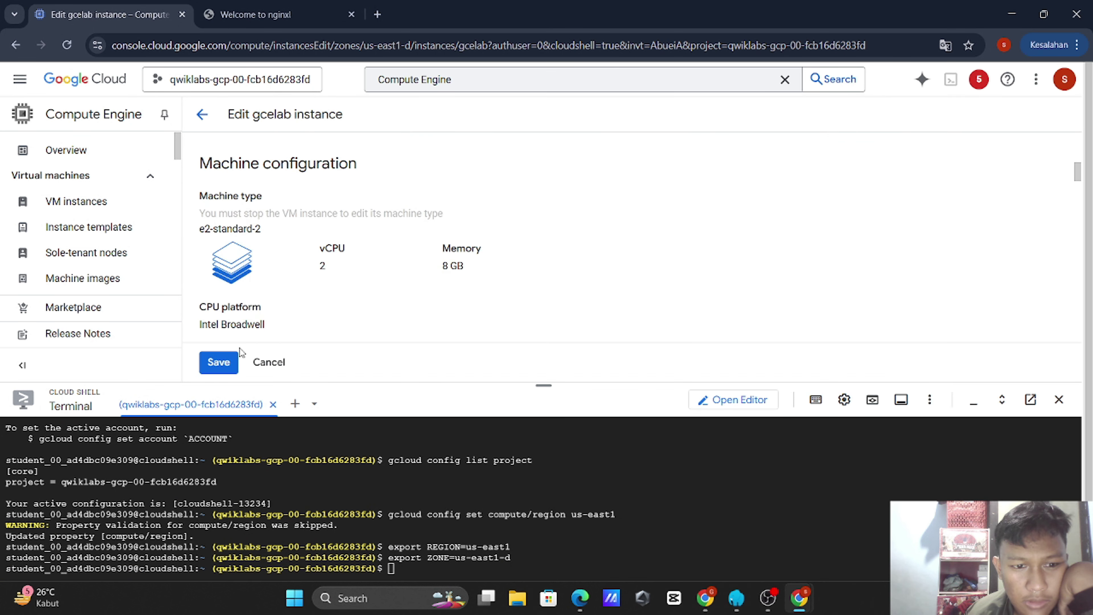
click(228, 365)
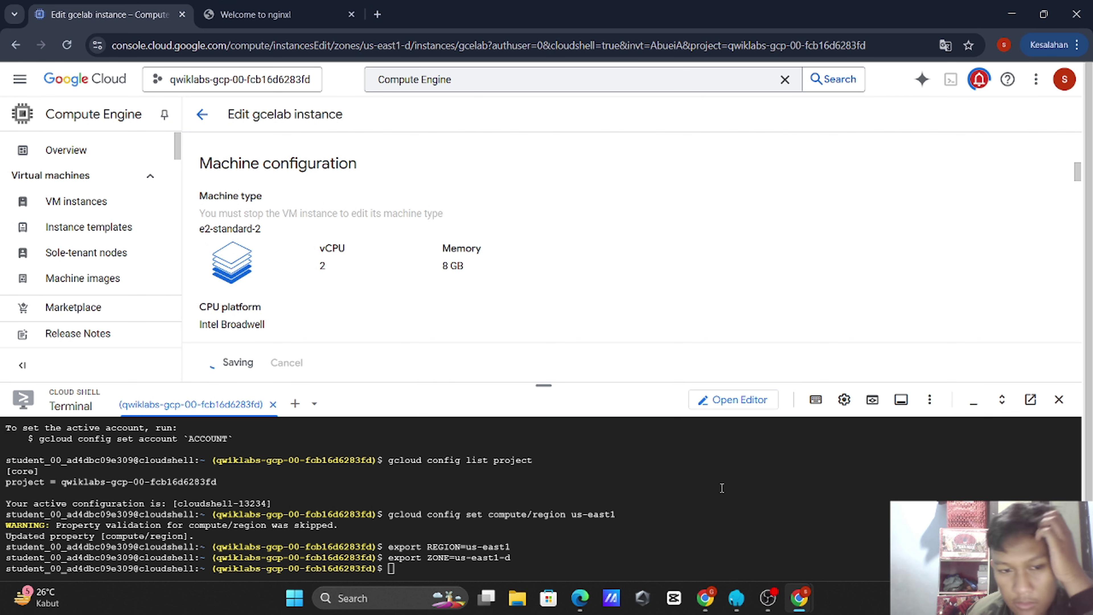
Step: Return to the Skills Boost lab page and recheck progress on the Compute Engine and NGINX task
click(706, 599)
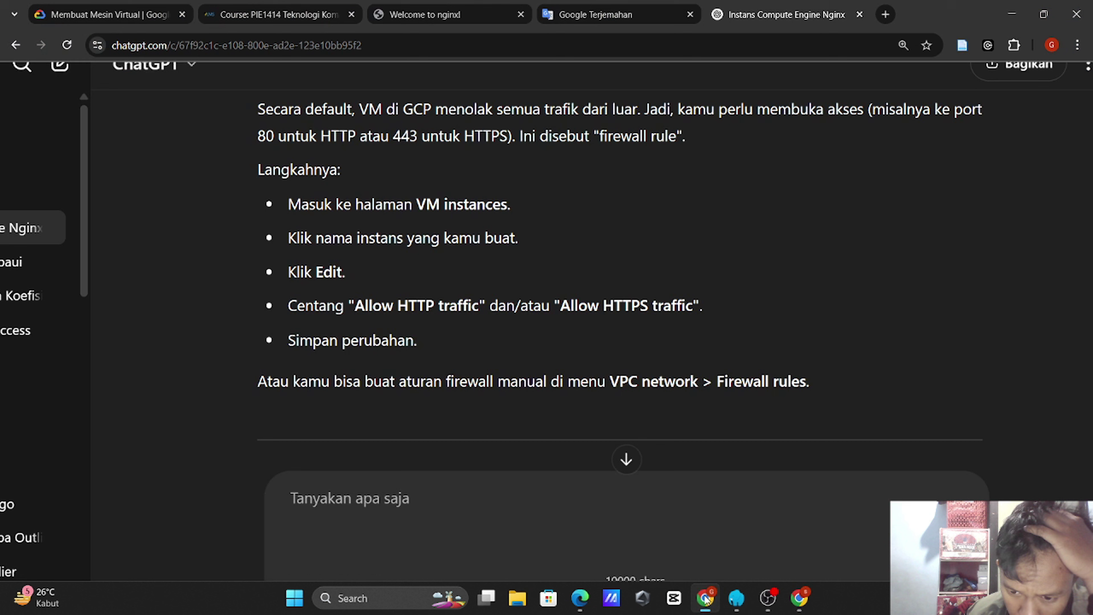
click(158, 6)
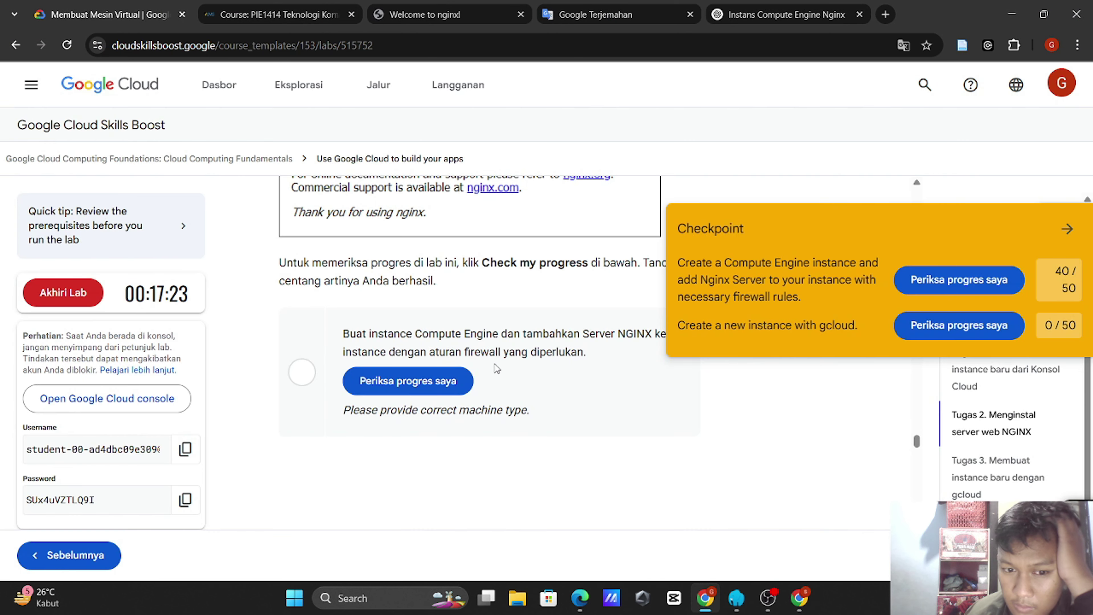
click(456, 381)
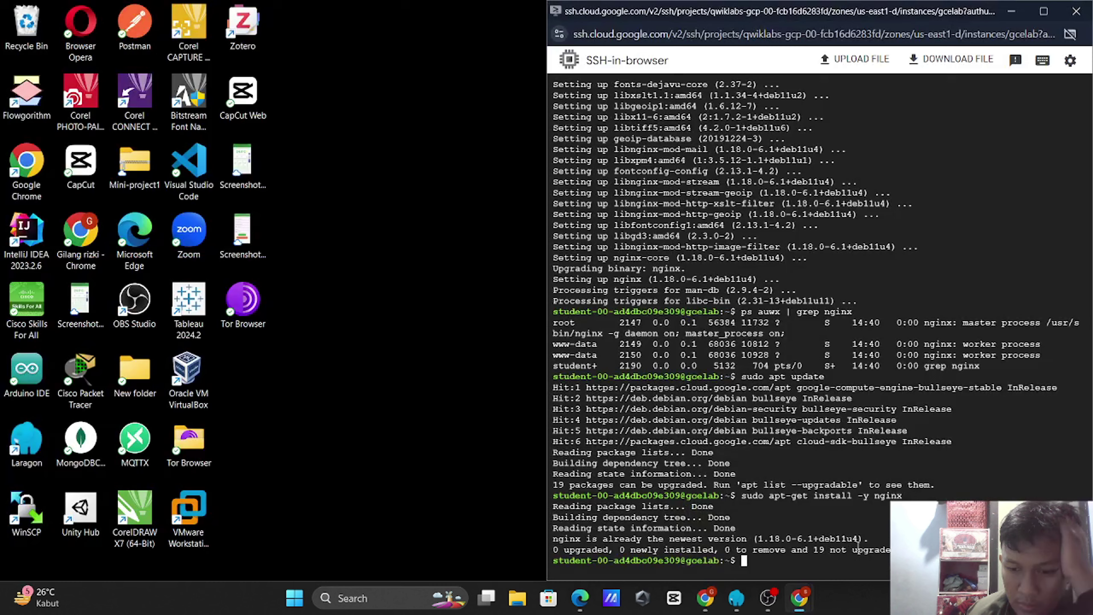
Step: Review the gcelab instance's details in the Cloud console and return to the VM instances list
click(852, 541)
mouse_move(811, 582)
click(773, 549)
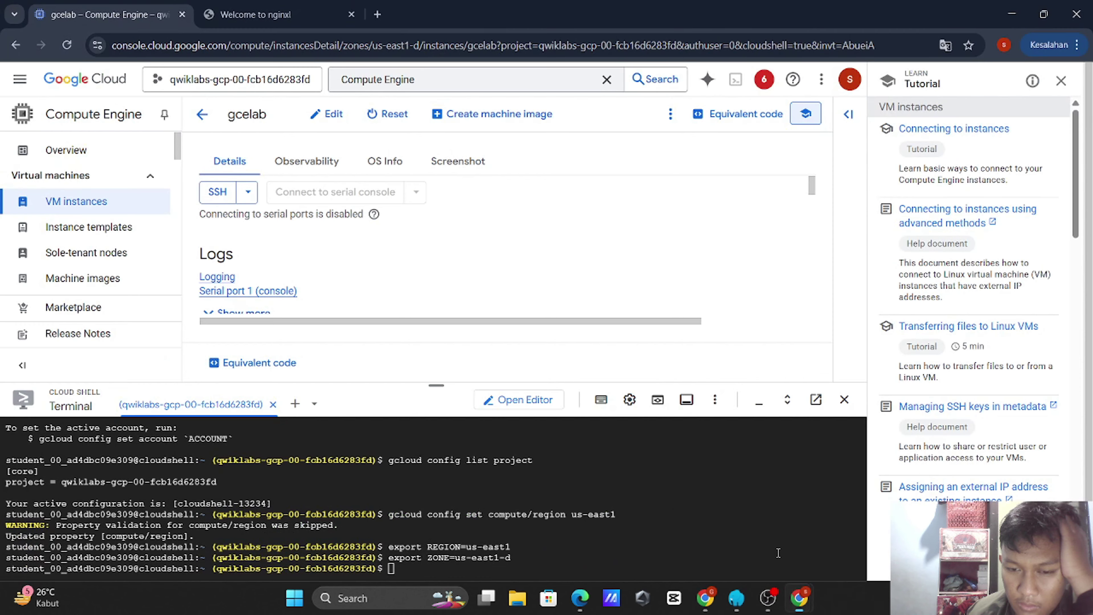
scroll(566, 268, down, 15)
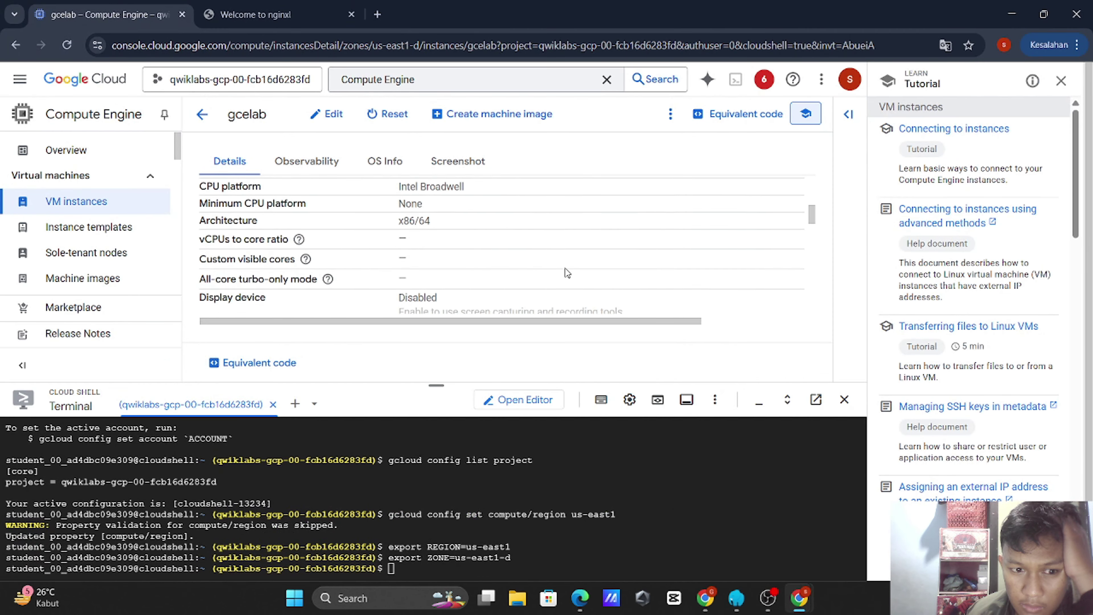
scroll(566, 268, down, 10)
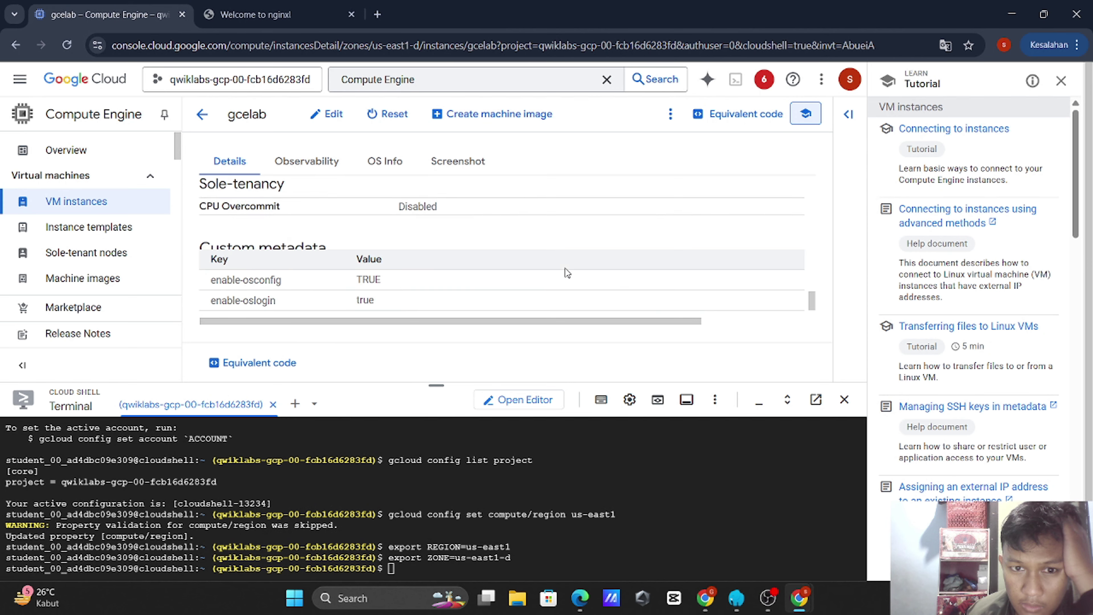
click(202, 114)
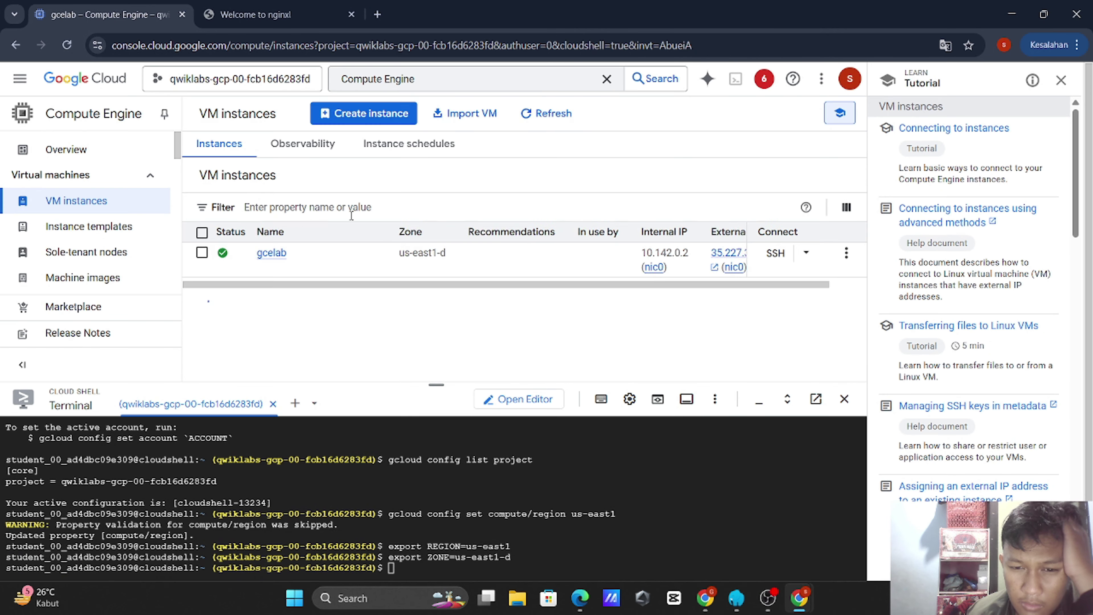
Step: View the instance's nginx welcome page and run the lab's Compute Engine and NGINX progress check again
mouse_move(798, 600)
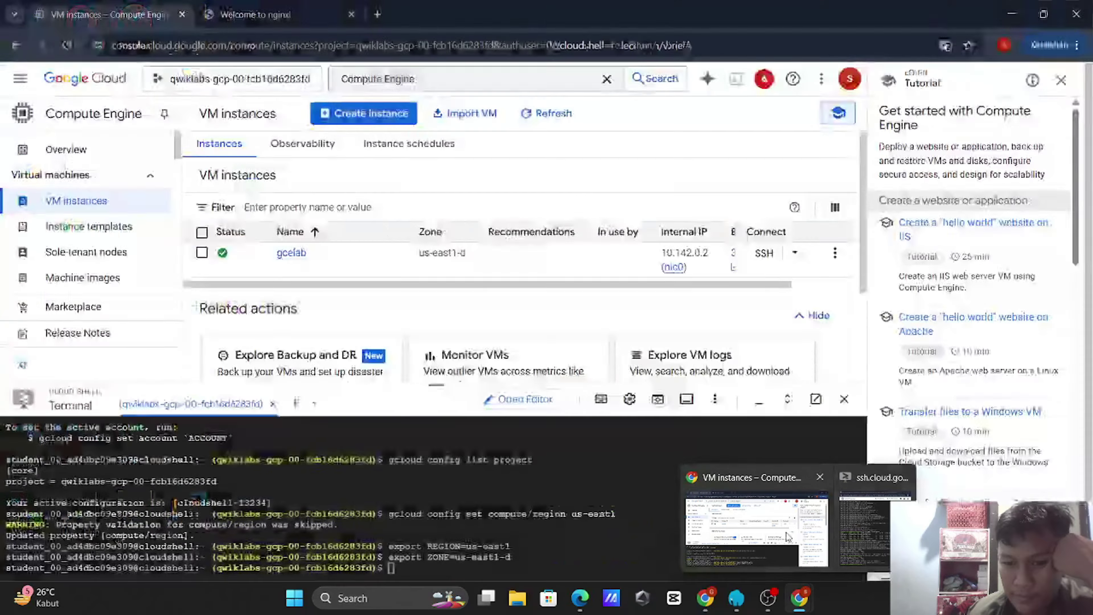
click(281, 12)
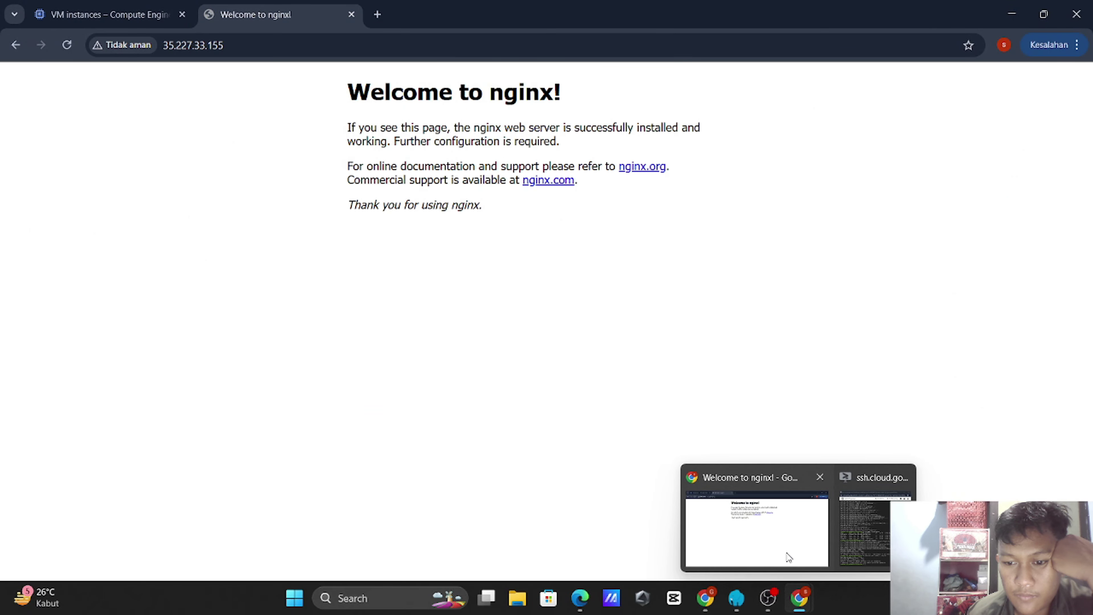
mouse_move(705, 599)
click(702, 556)
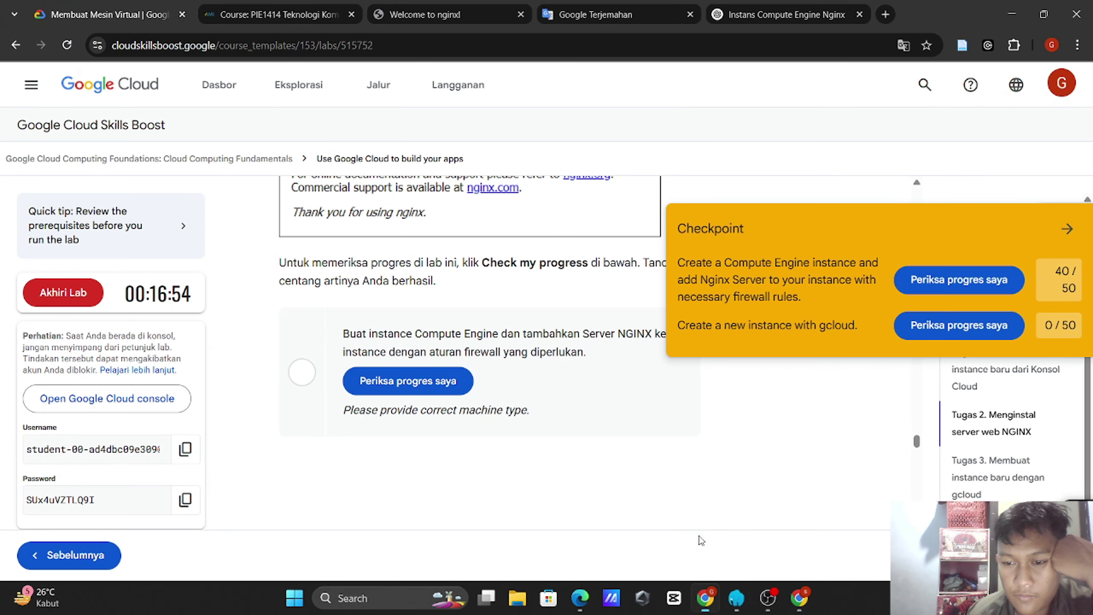
click(404, 373)
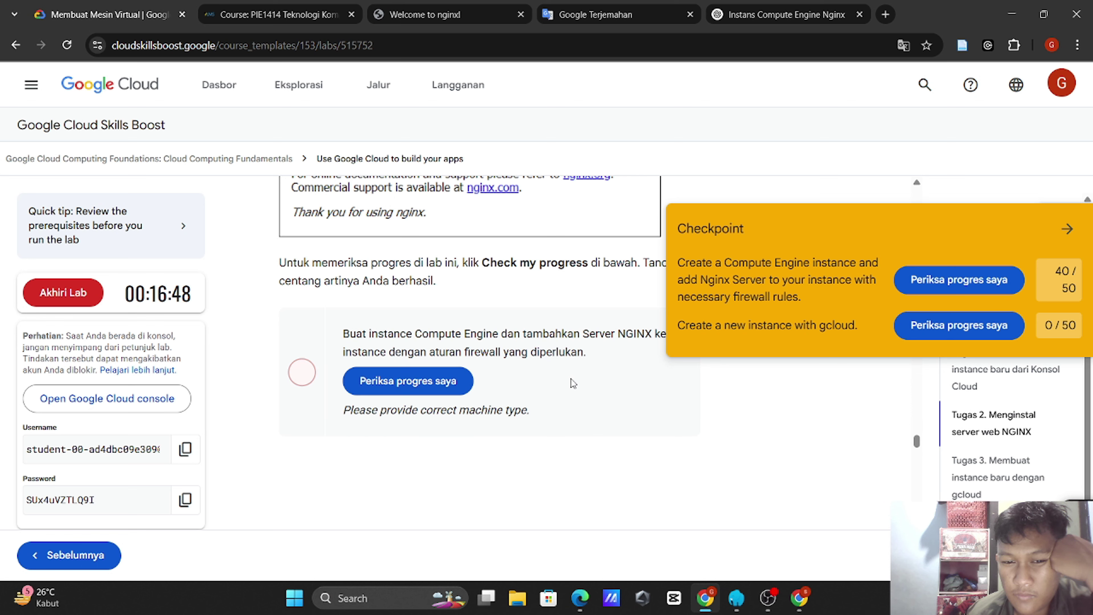
Step: Reread the progress check feedback and the lab's gcelab creation table, examining the required machine type, boot disk and firewall settings
scroll(750, 328, up, 3)
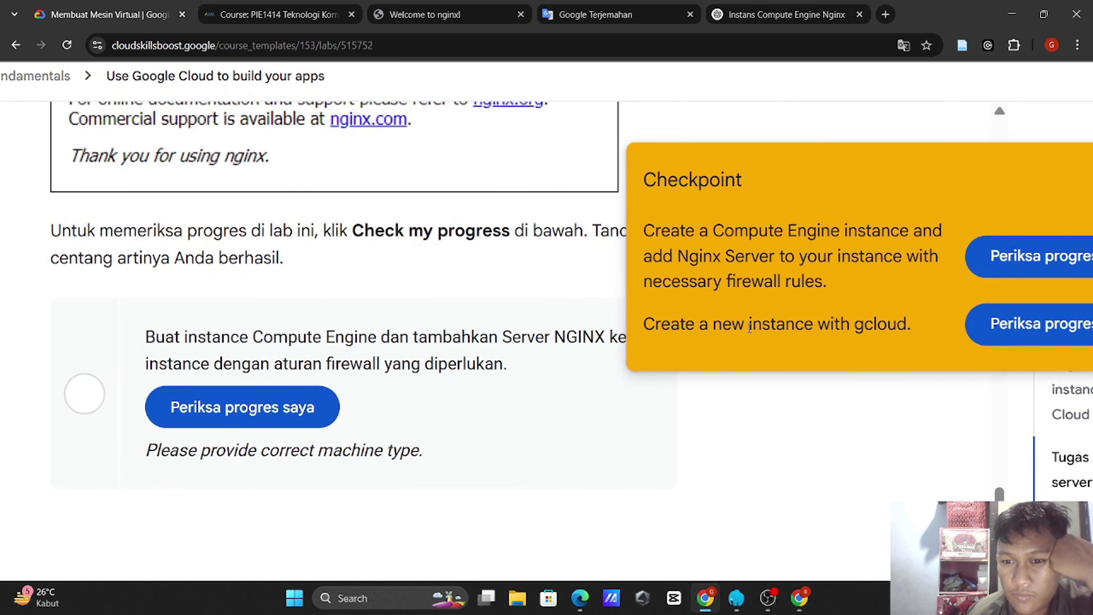
scroll(749, 328, right, 4)
scroll(661, 402, down, 1)
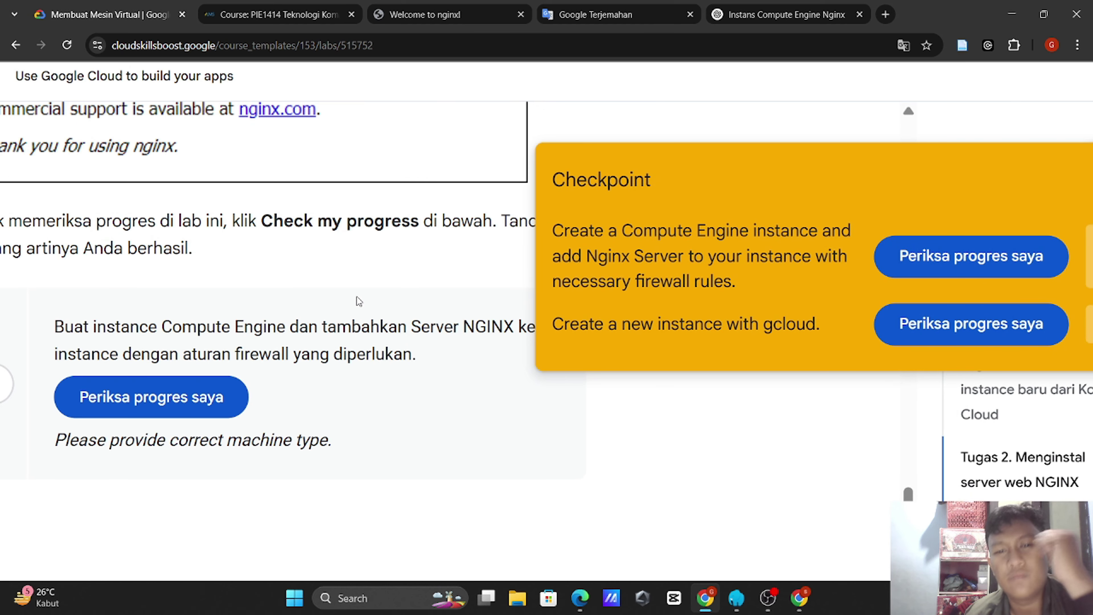
scroll(357, 297, down, 2)
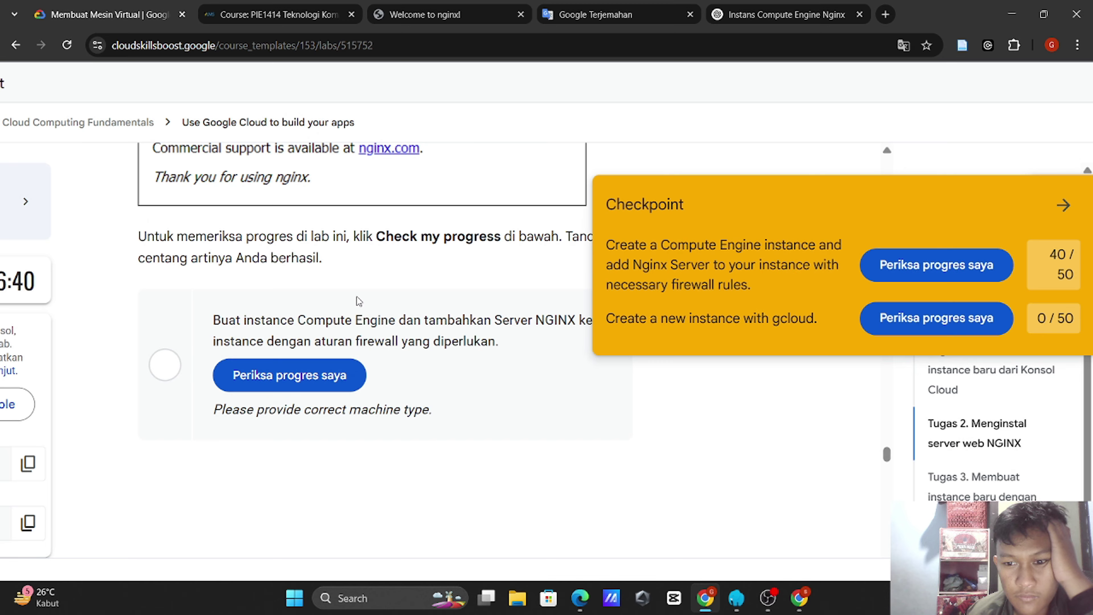
scroll(358, 298, up, 10)
scroll(358, 297, up, 7)
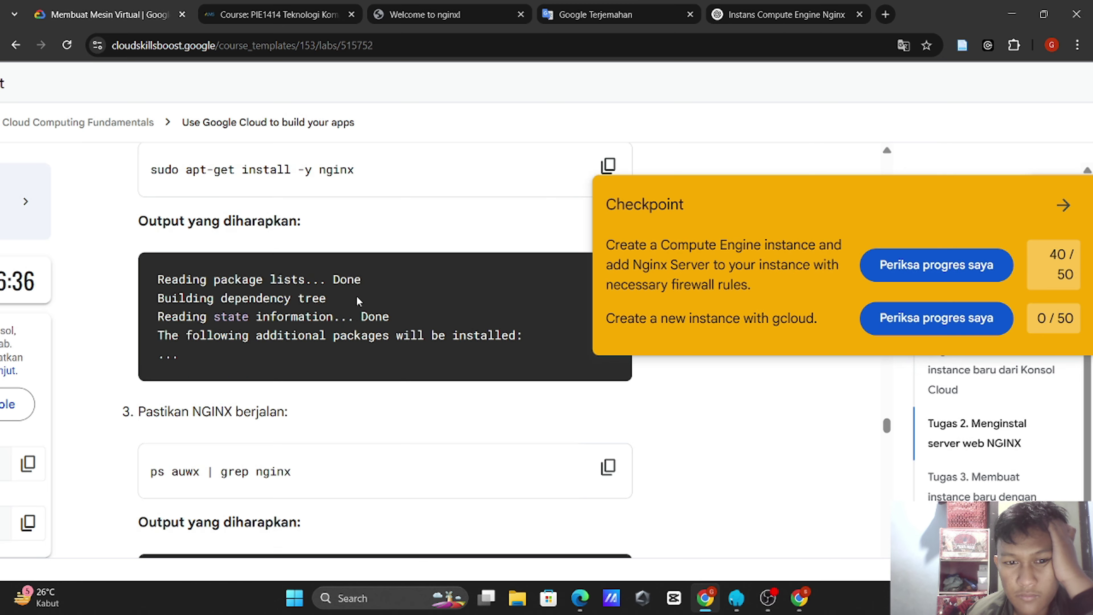
scroll(358, 300, up, 9)
scroll(357, 296, up, 10)
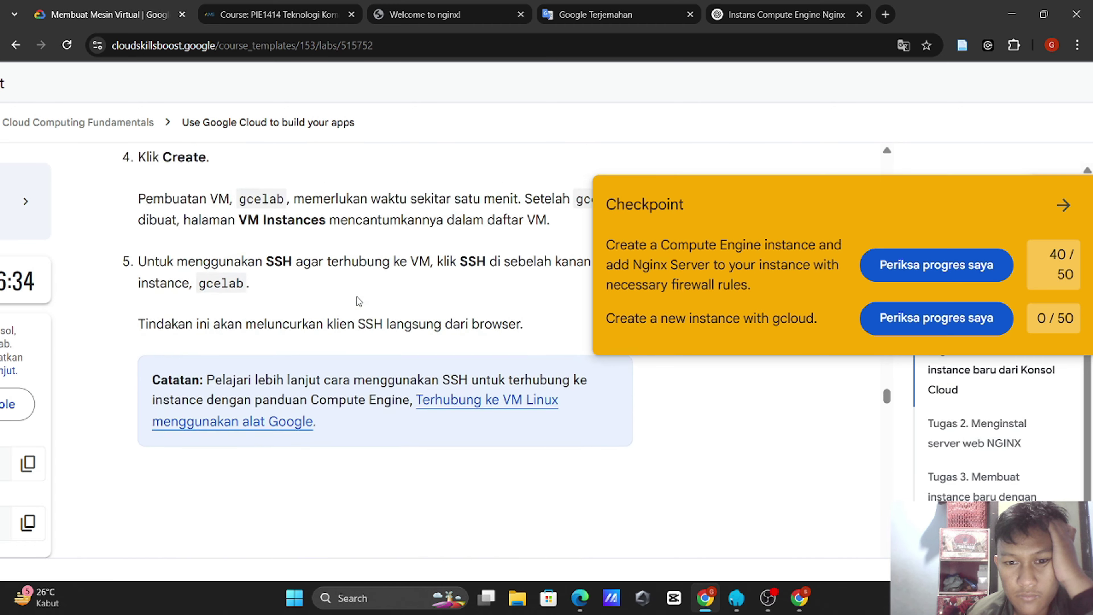
scroll(357, 299, up, 2)
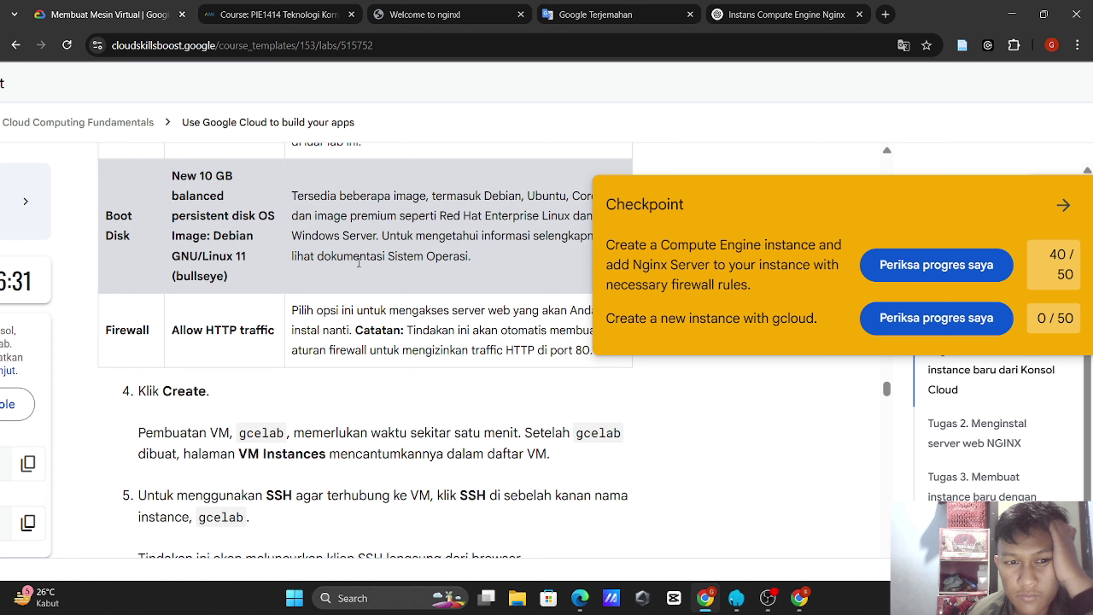
scroll(358, 262, up, 2)
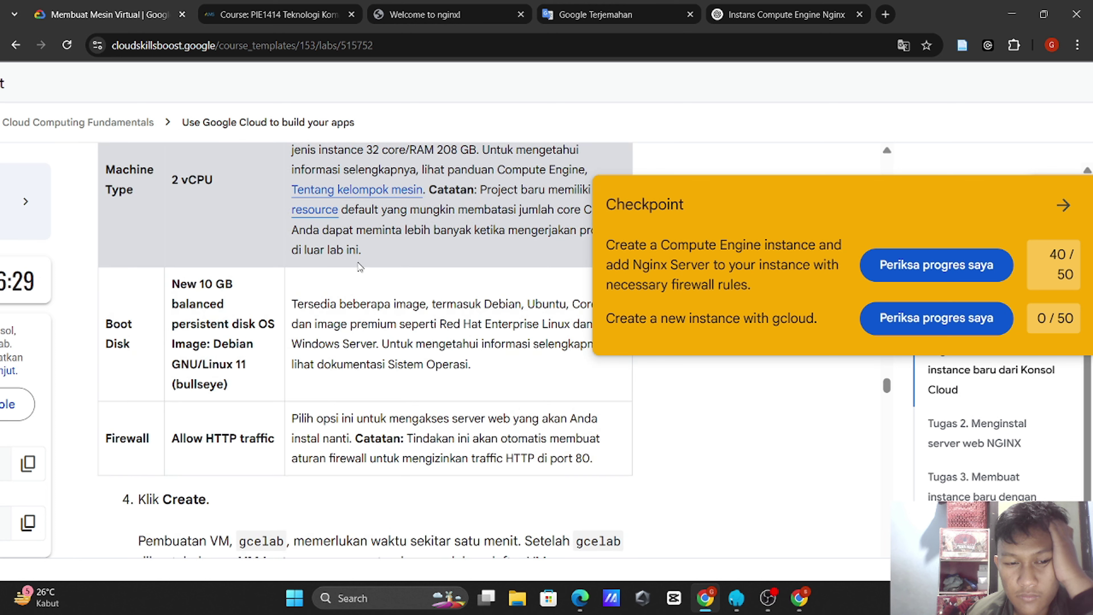
scroll(424, 338, up, 2)
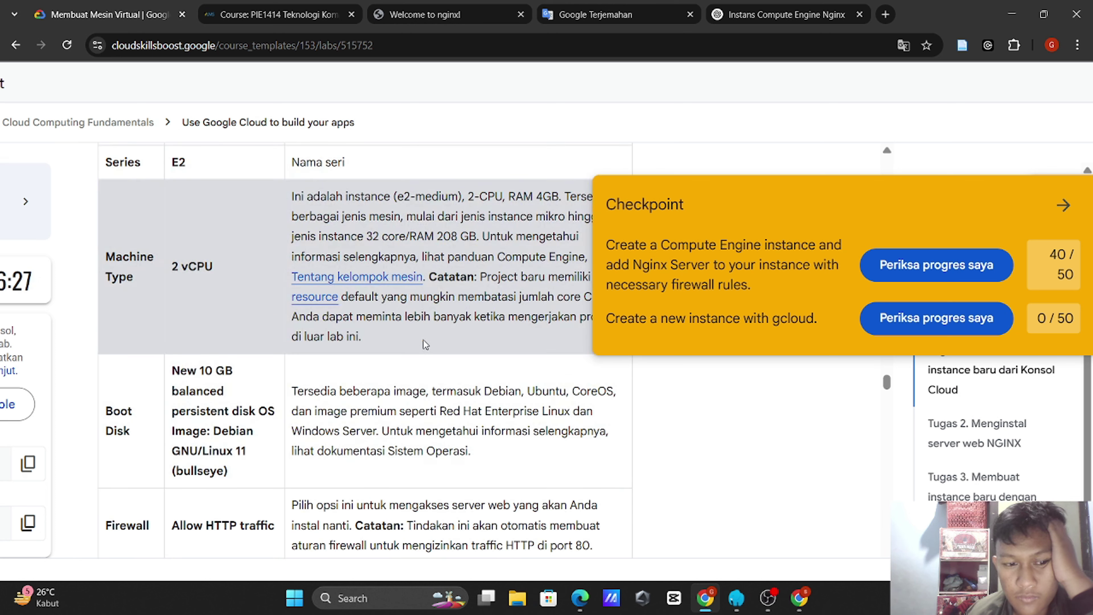
Step: Switch to the Cloud console and examine the gcelab instance's basic information and machine configuration
mouse_move(802, 600)
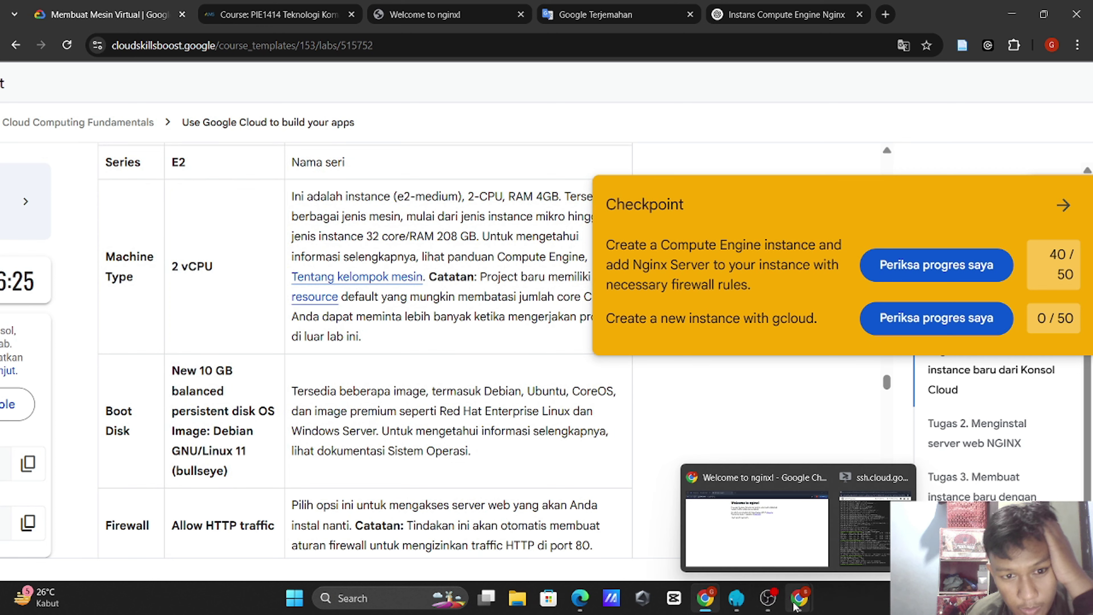
click(771, 545)
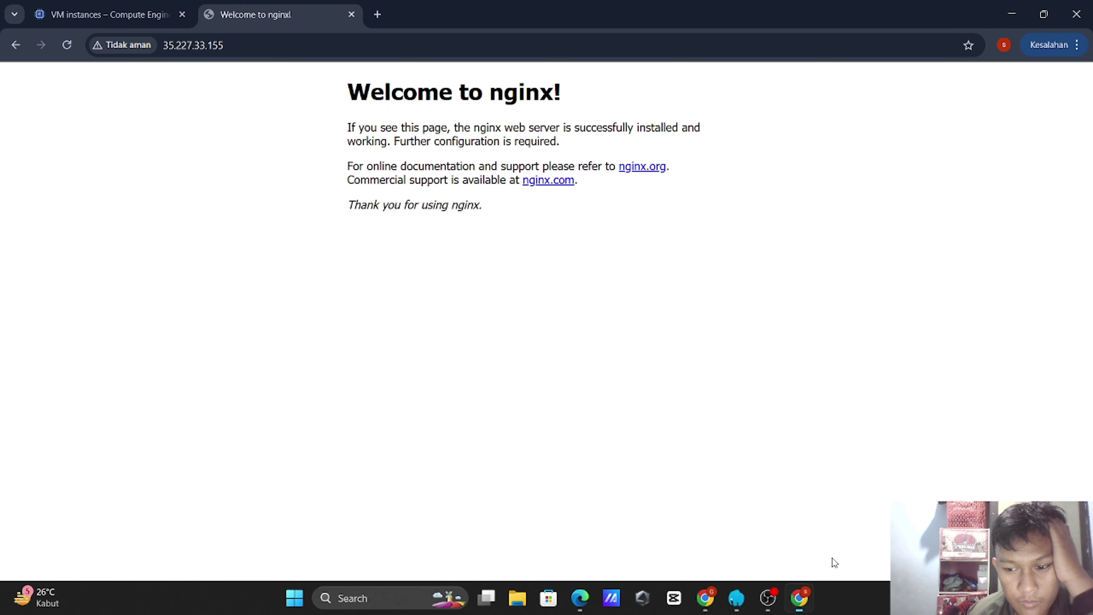
mouse_move(803, 600)
click(754, 520)
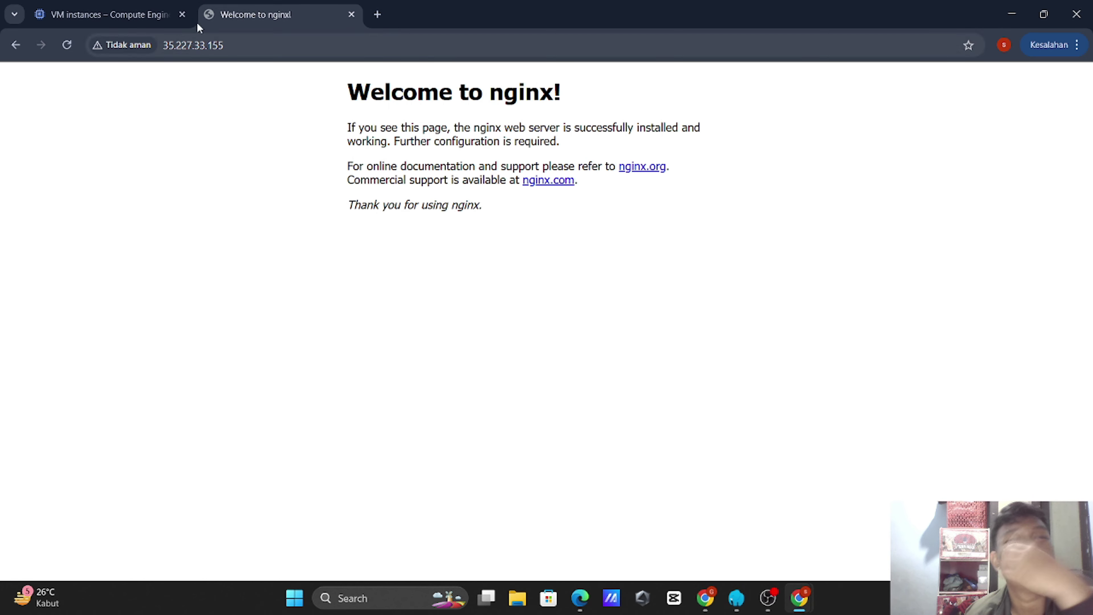
click(120, 6)
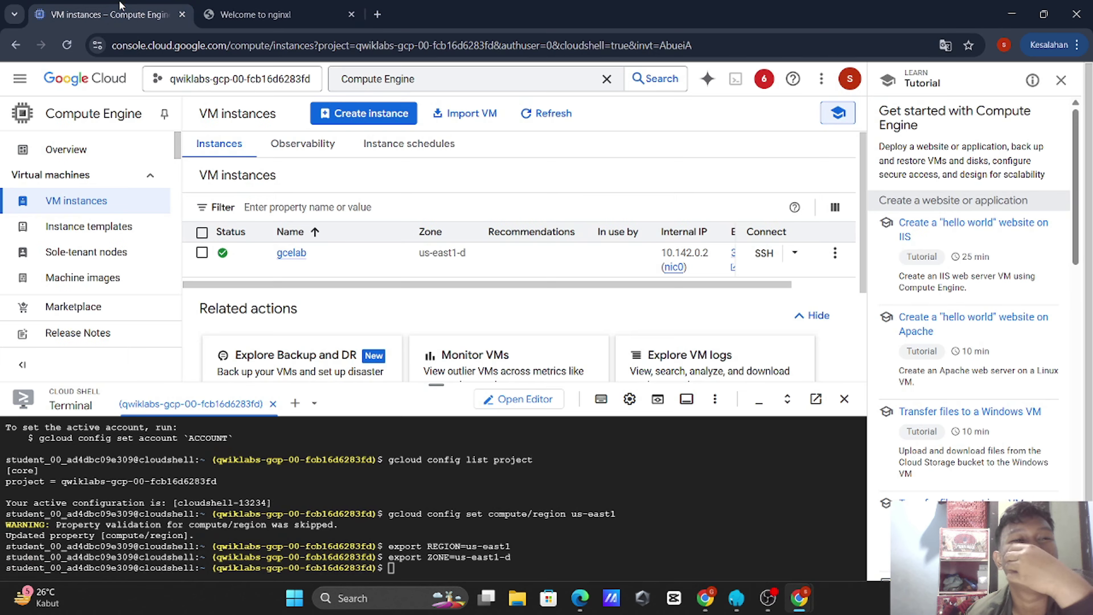
click(291, 253)
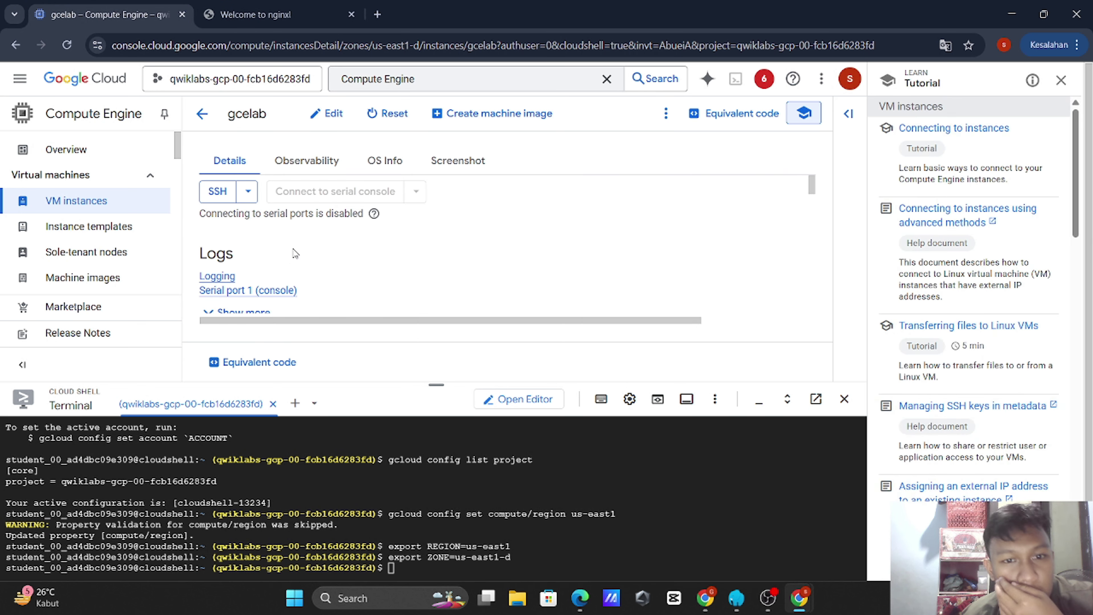
scroll(296, 253, down, 3)
scroll(294, 252, down, 2)
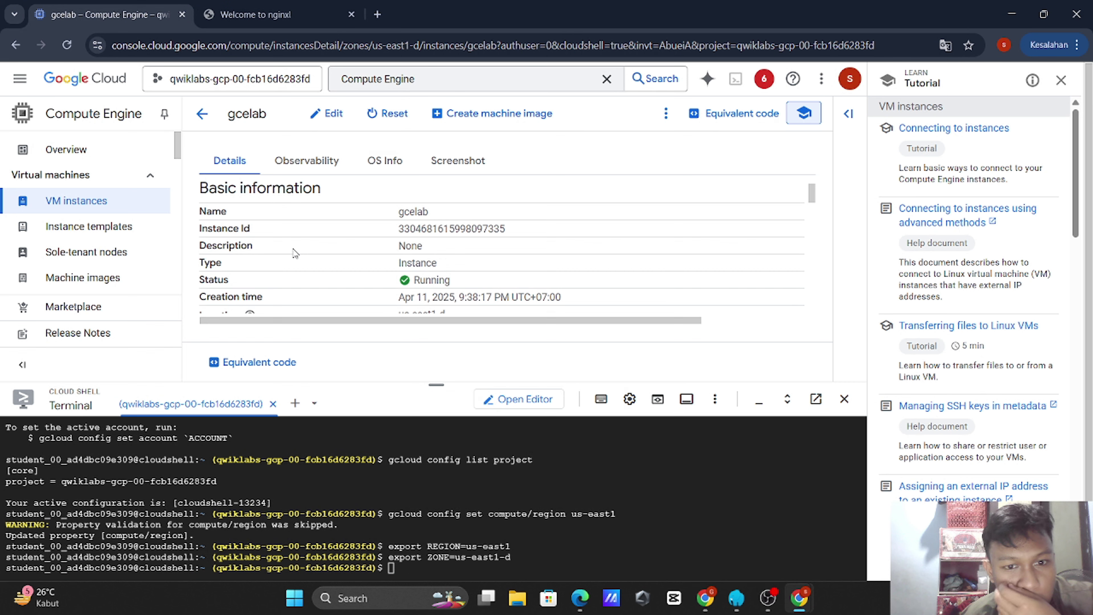
scroll(295, 253, down, 1)
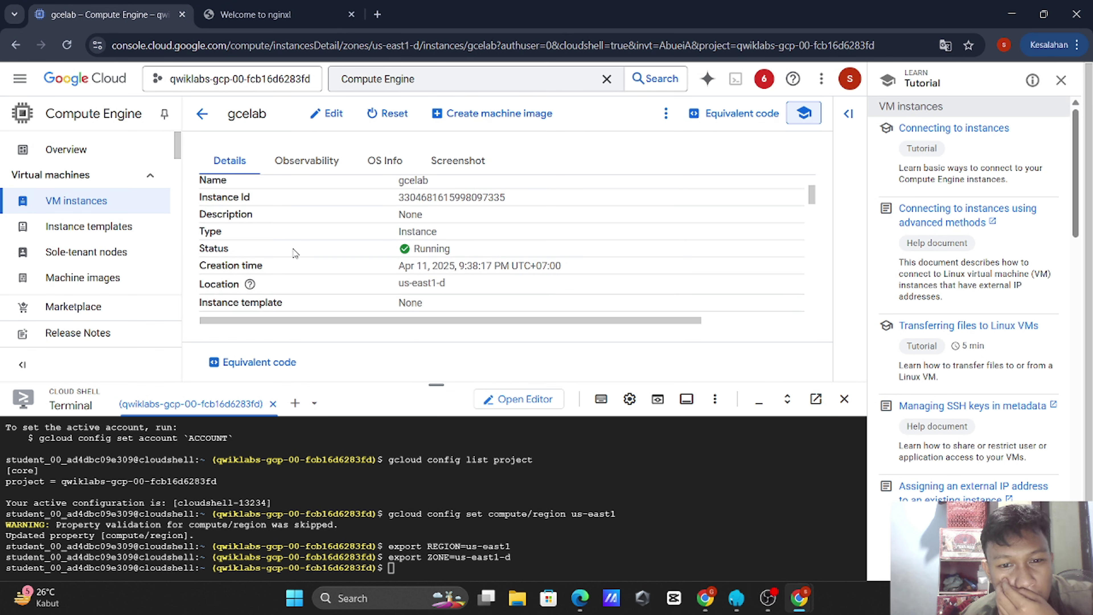
scroll(295, 253, down, 2)
scroll(294, 253, down, 2)
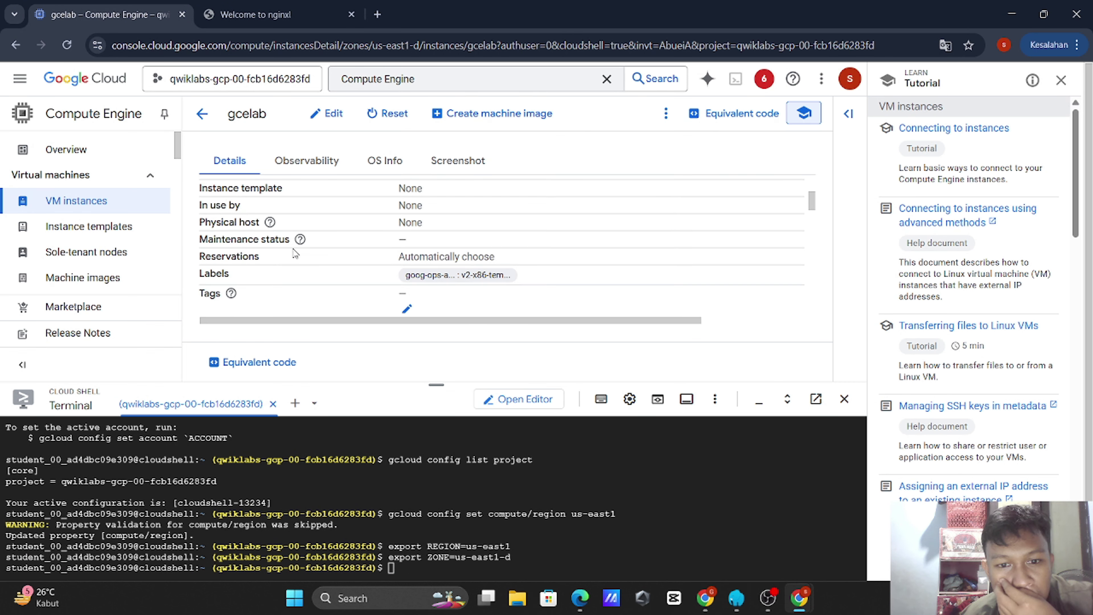
scroll(294, 254, down, 4)
scroll(294, 253, down, 2)
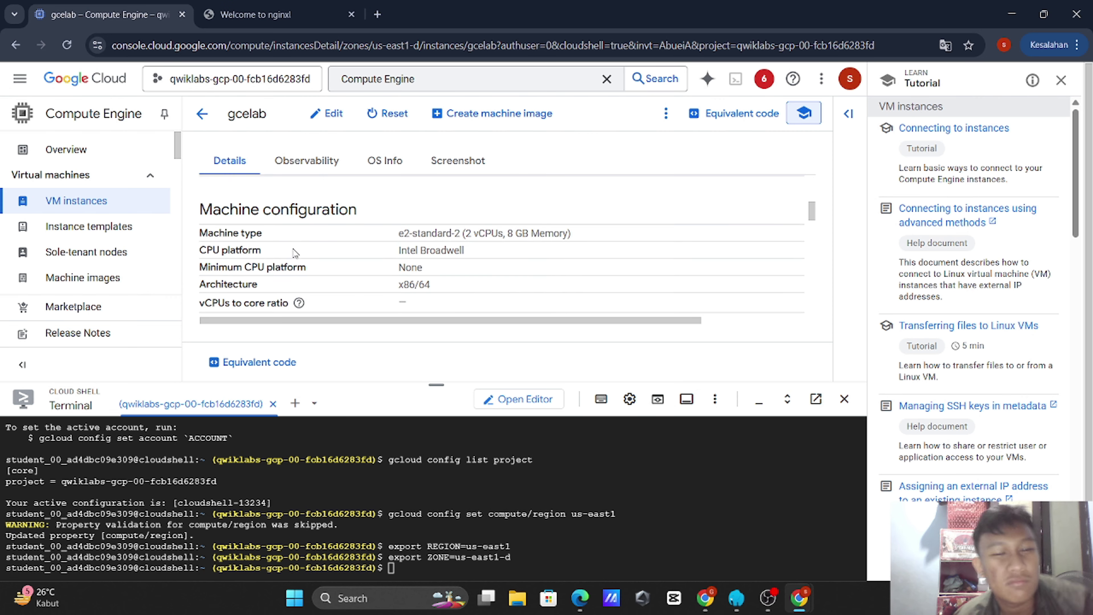
Step: Consult the lab's gcelab settings table, then inspect the instance's networking, firewall and network interface details
key(alt+Tab)
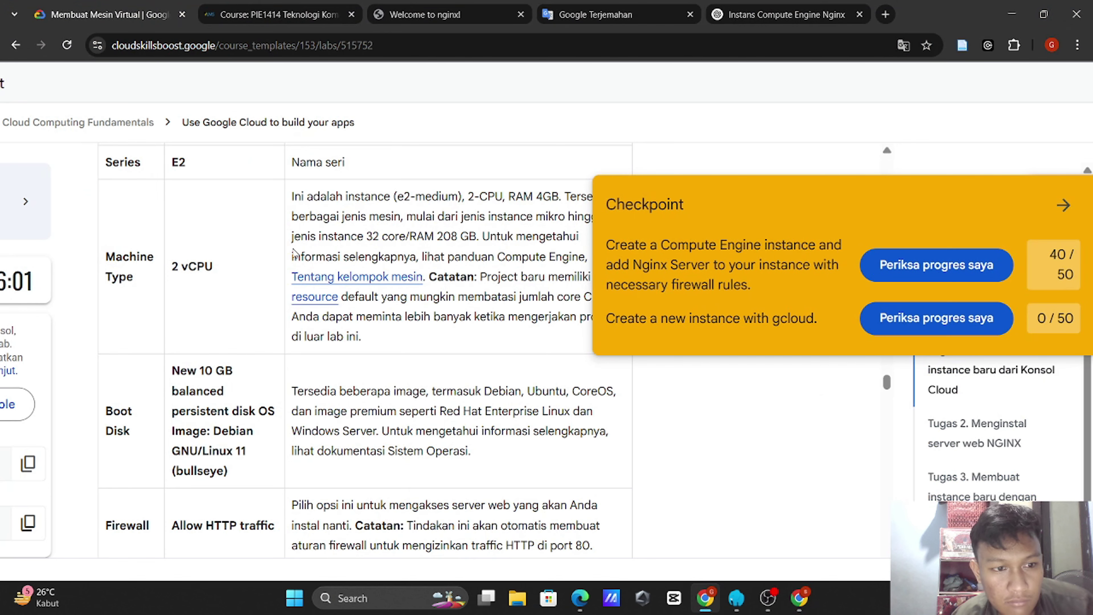
scroll(295, 253, up, 4)
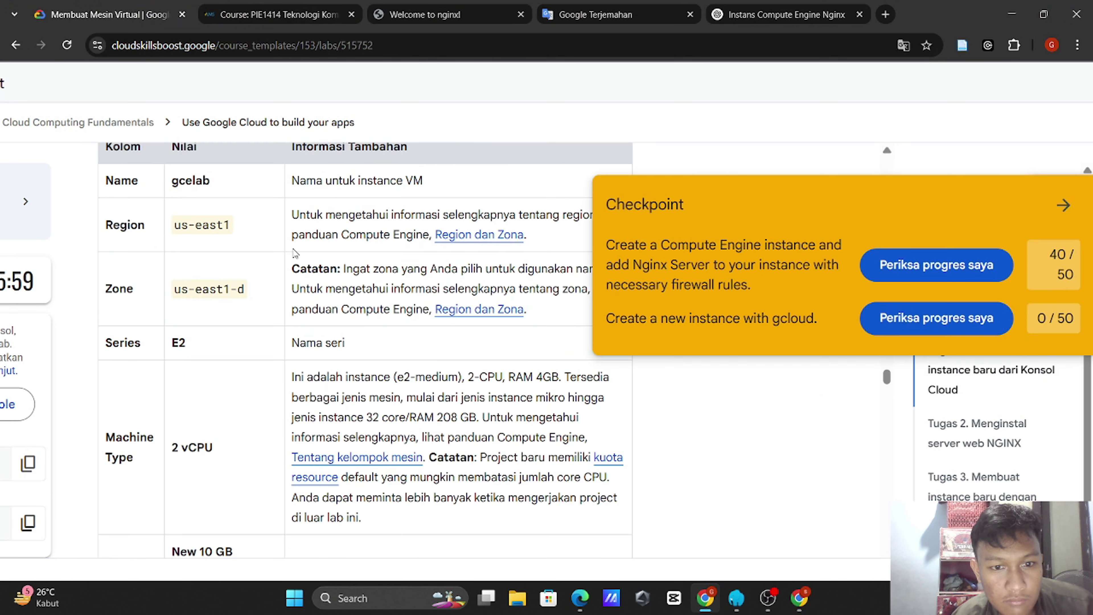
key(alt+Tab)
scroll(295, 253, down, 5)
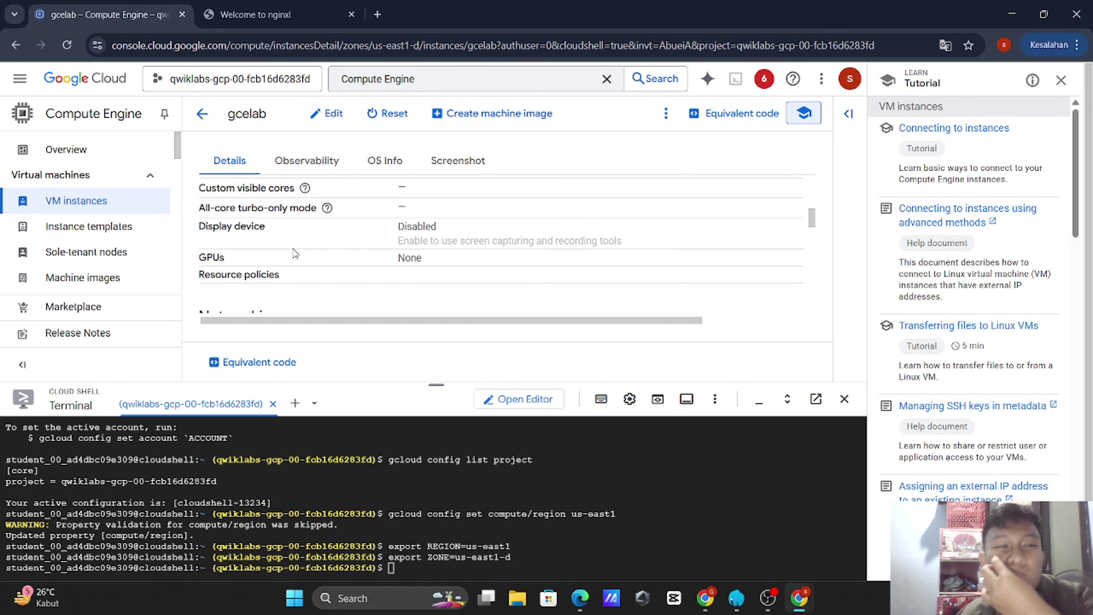
scroll(294, 253, down, 2)
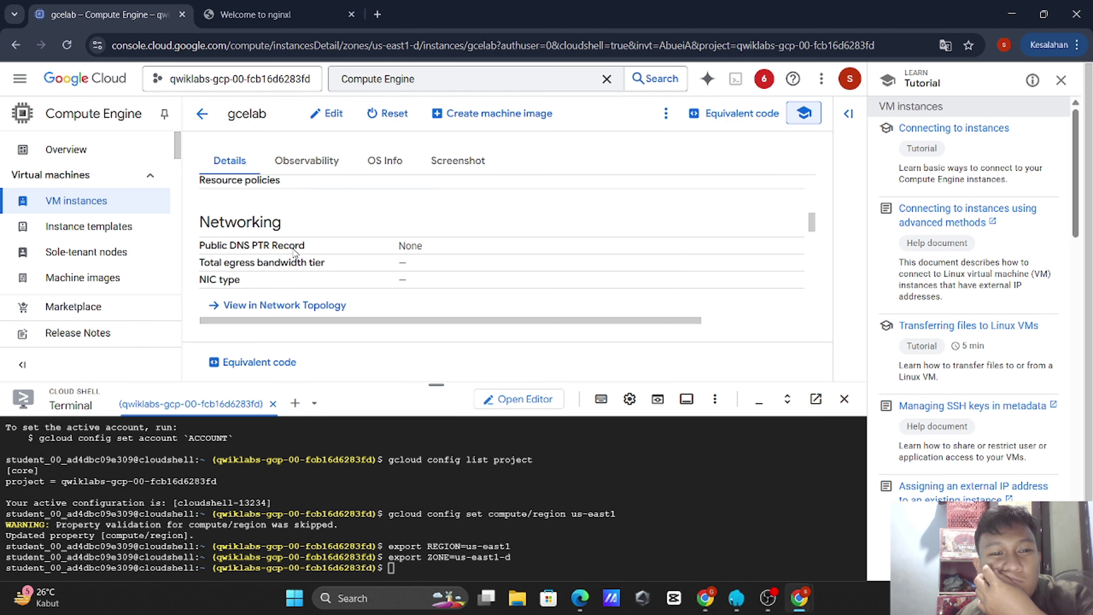
scroll(294, 253, down, 3)
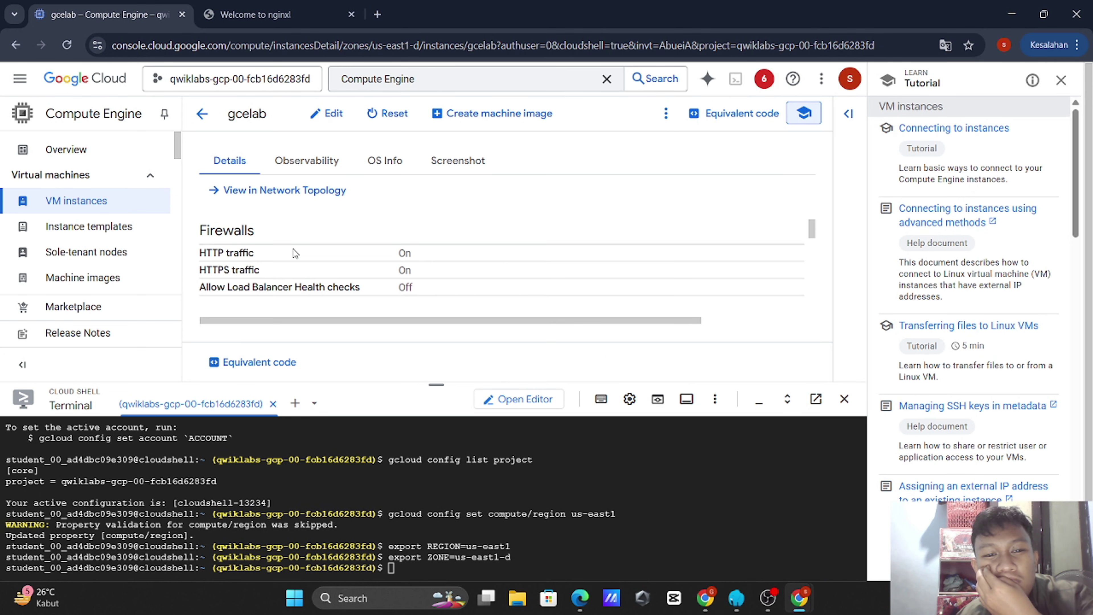
scroll(294, 253, down, 3)
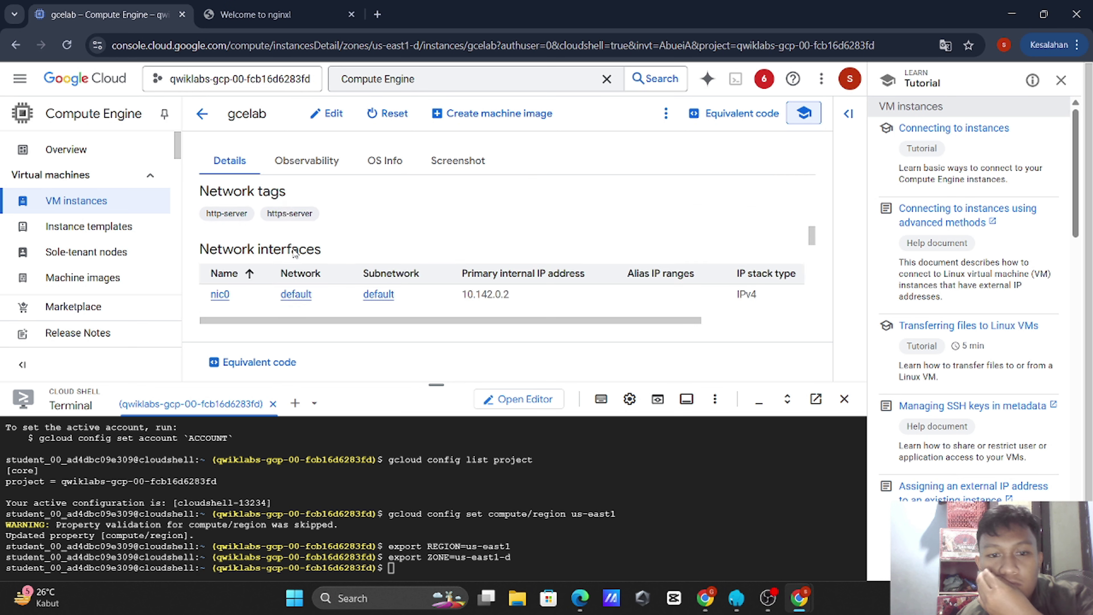
scroll(294, 253, down, 2)
scroll(400, 254, right, 2)
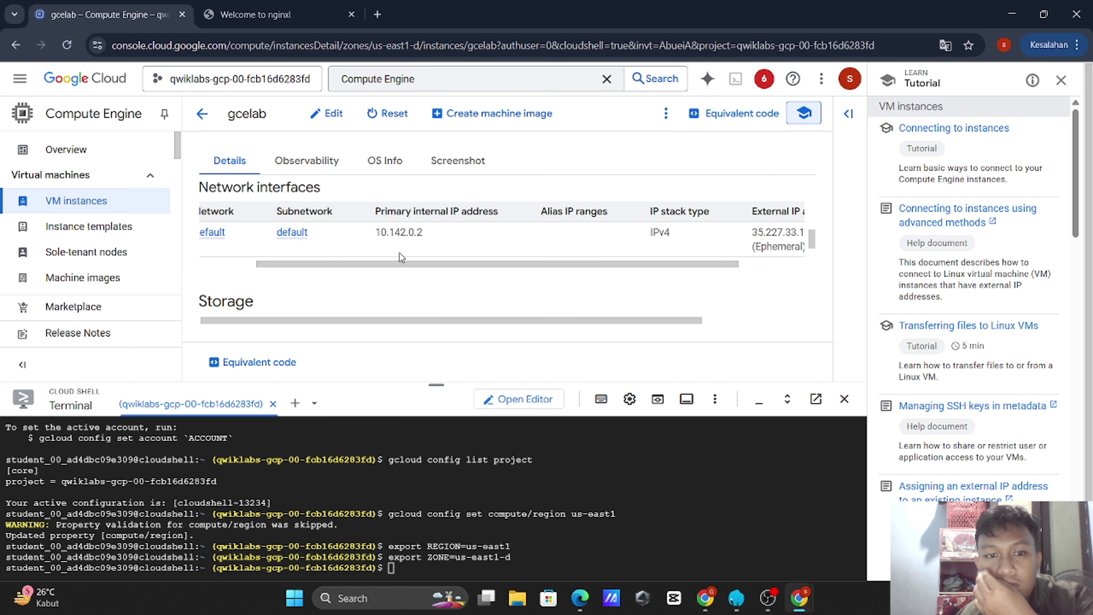
scroll(399, 253, right, 2)
Step: Compare the gcelab boot disk's image, size and type with the lab table's boot disk requirements
scroll(429, 234, down, 3)
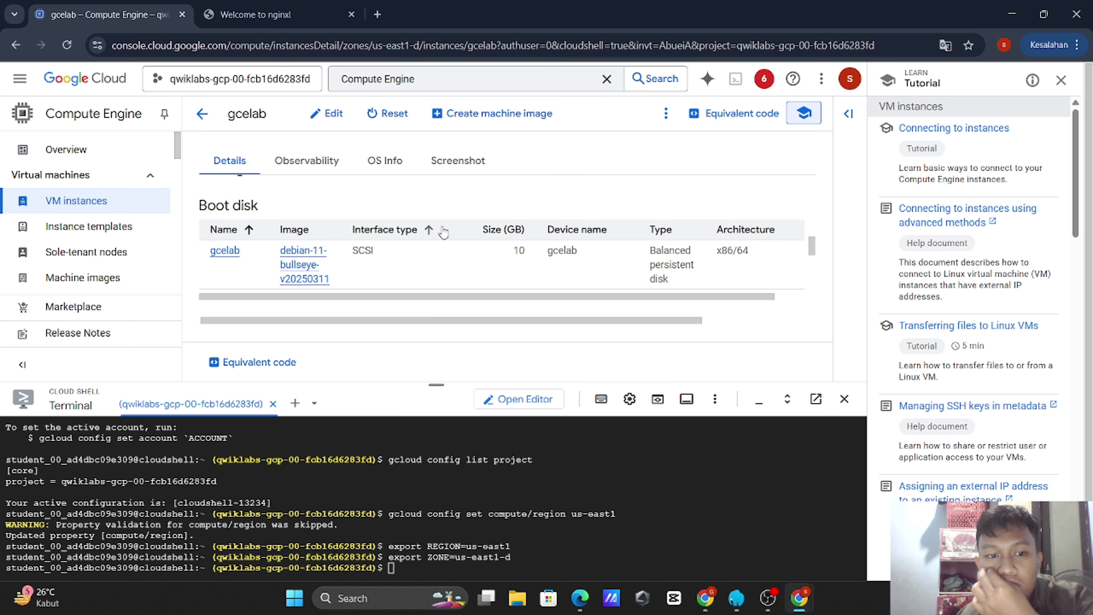
scroll(444, 233, up, 1)
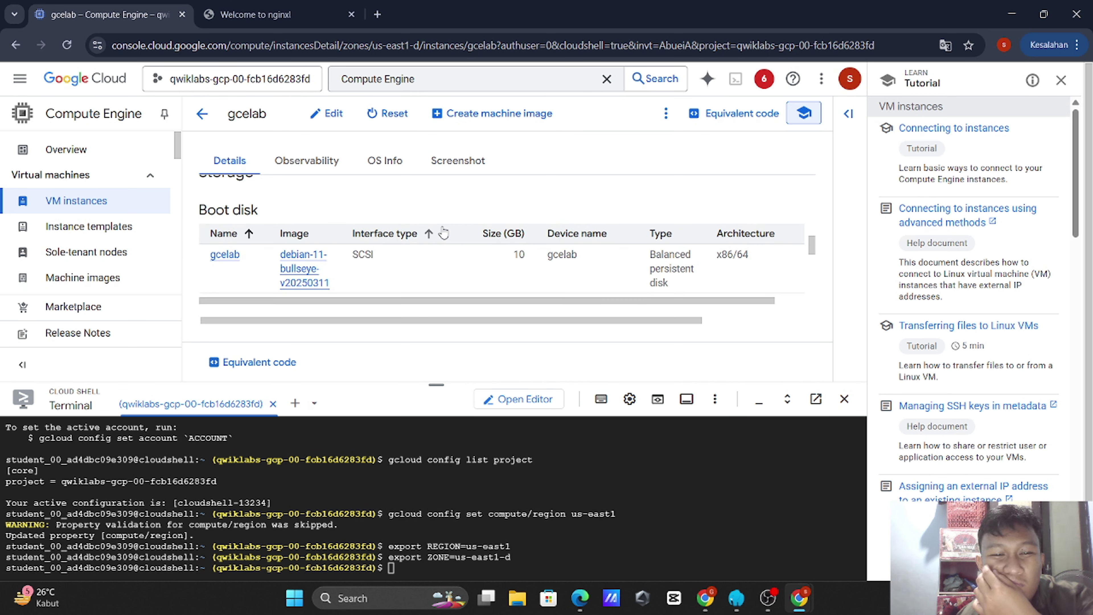
scroll(516, 278, right, 1)
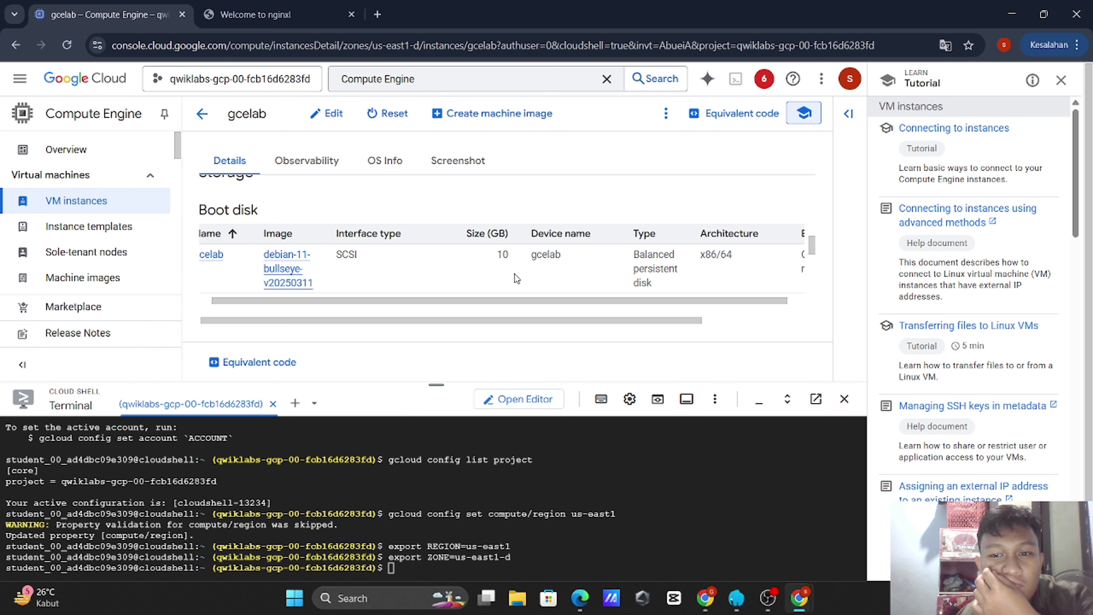
scroll(515, 273, right, 10)
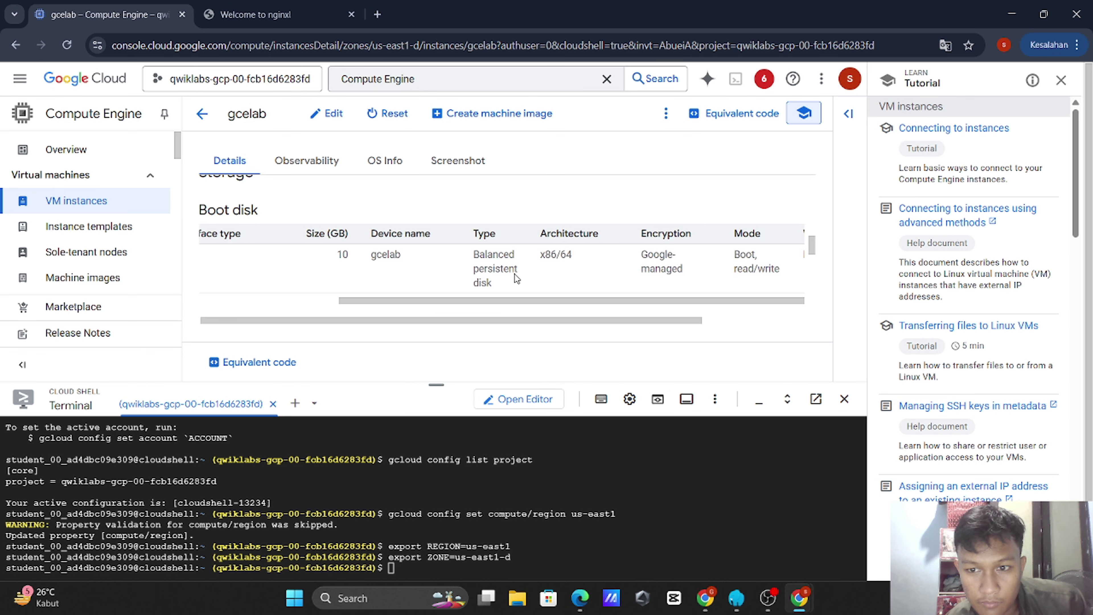
scroll(515, 278, right, 1)
key(alt+Tab)
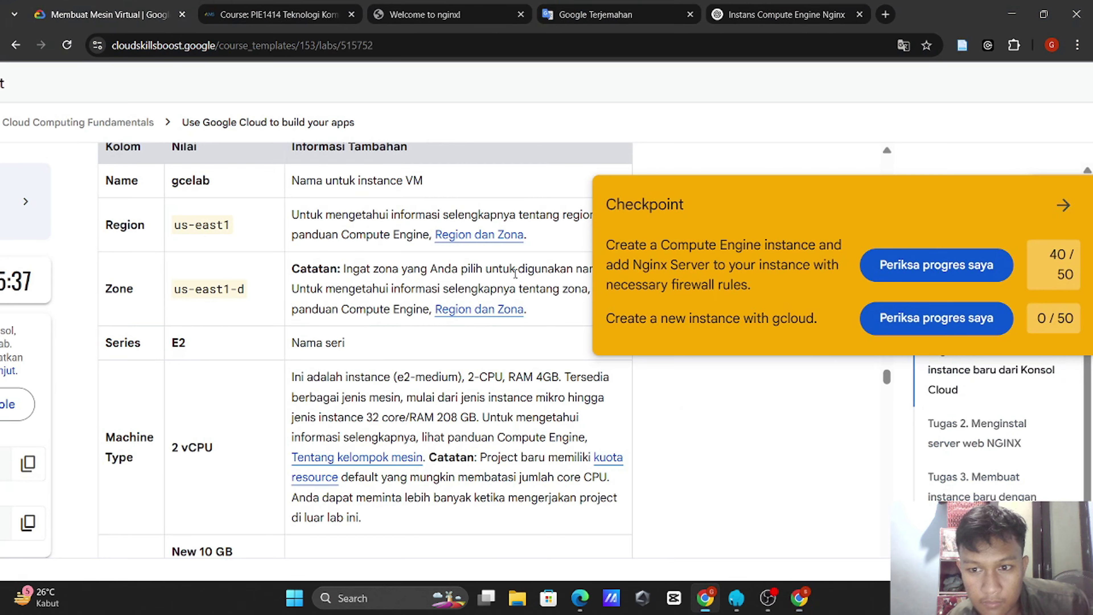
scroll(394, 303, down, 5)
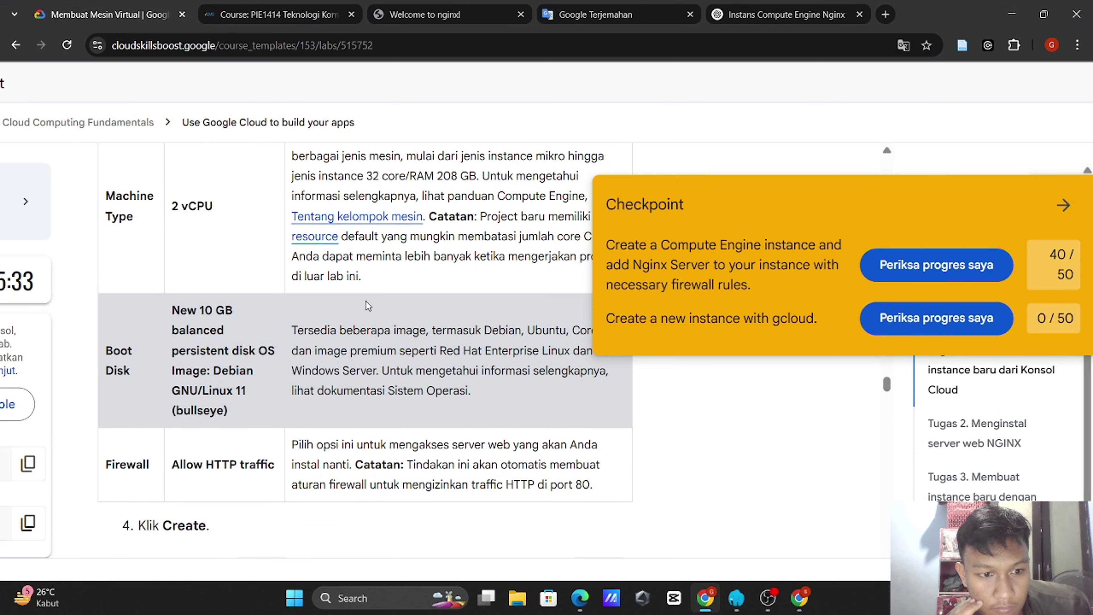
key(alt+Tab)
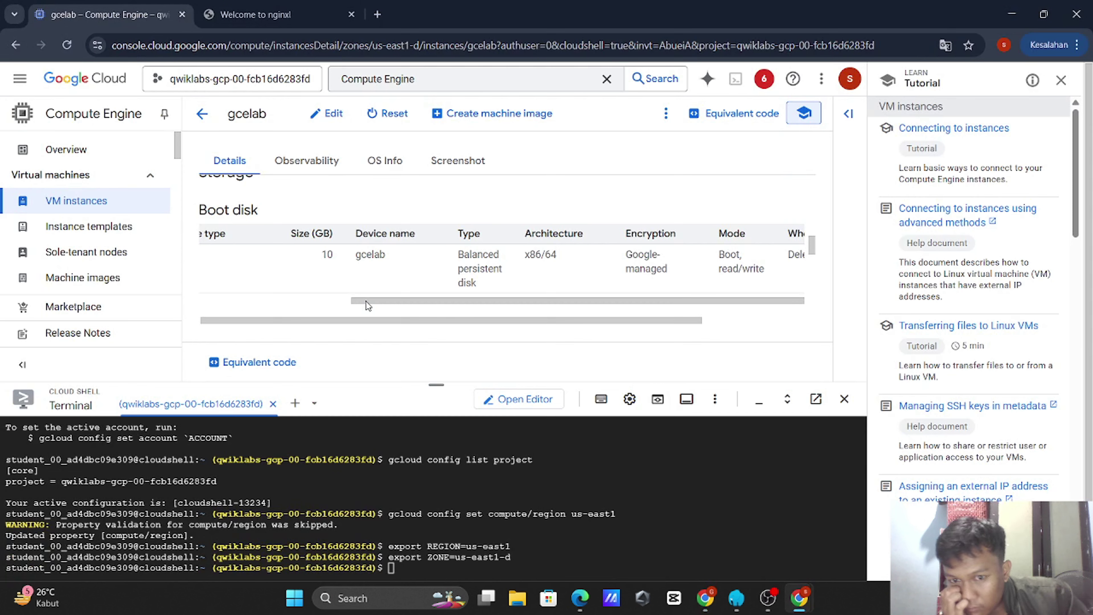
drag(366, 301, 466, 295)
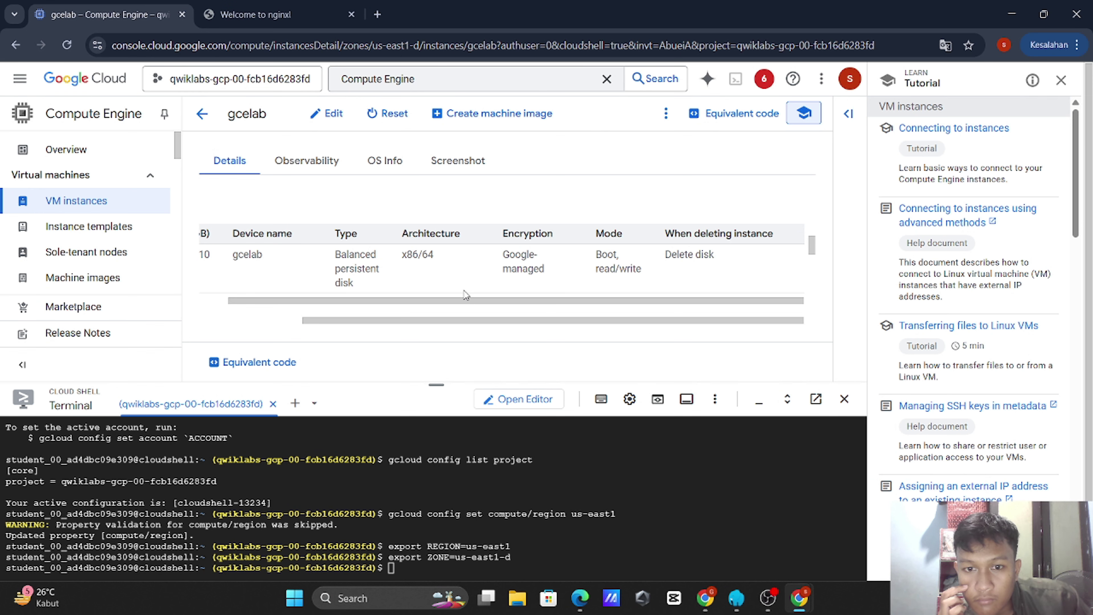
Step: Return to the lab page's firewall requirement and rerun the Compute Engine and Nginx progress check
key(alt+Tab)
scroll(365, 350, down, 3)
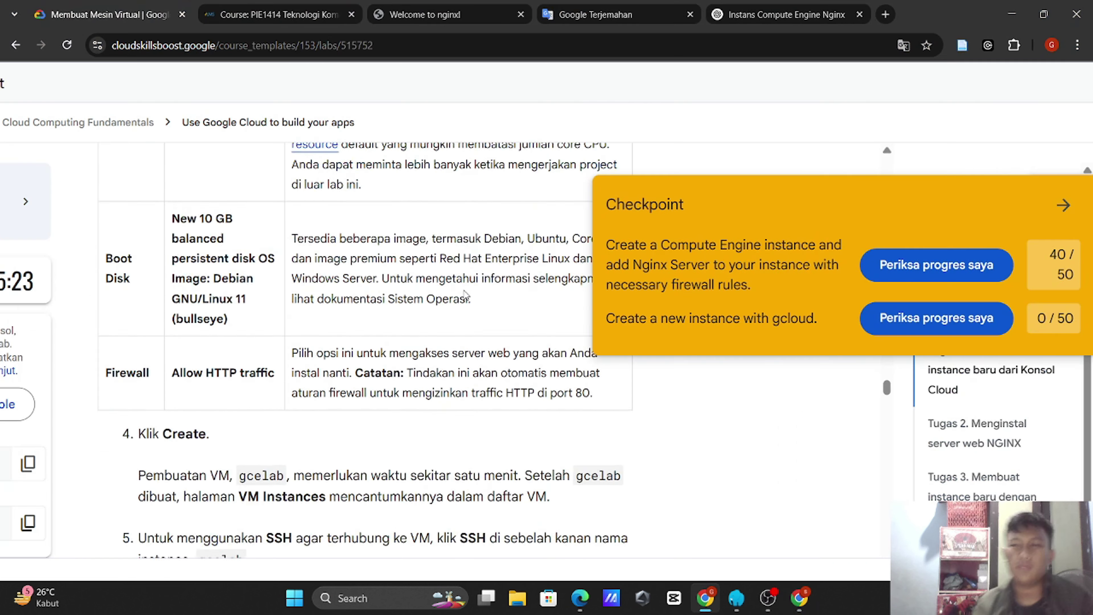
click(924, 264)
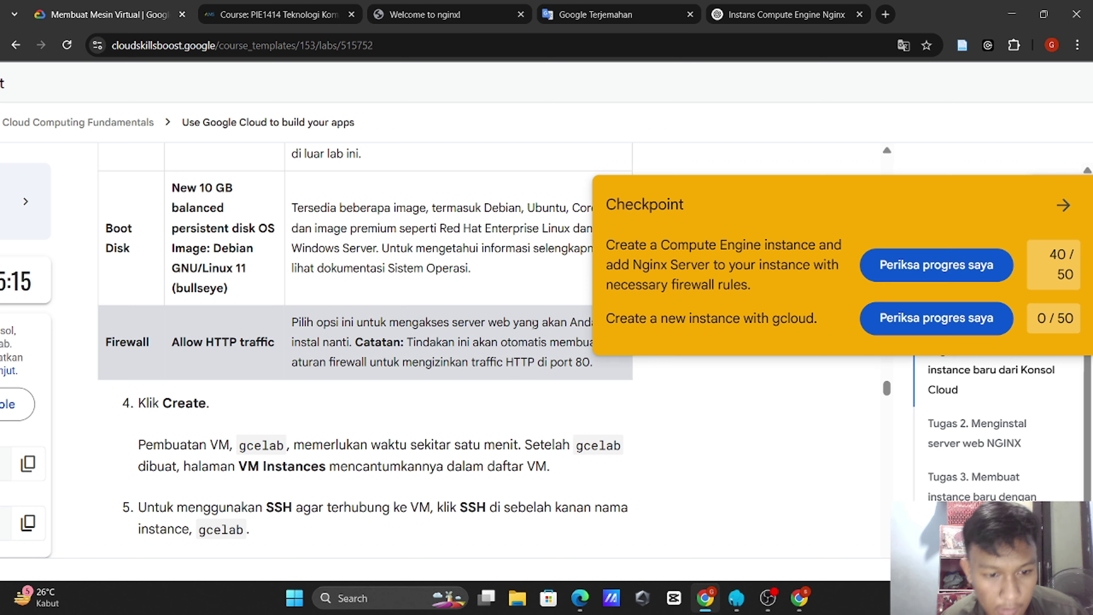
Step: Compare the NGINX task's sample welcome page with the instance's reloaded page and follow its nginx.com link
scroll(534, 325, down, 1)
scroll(534, 325, down, 11)
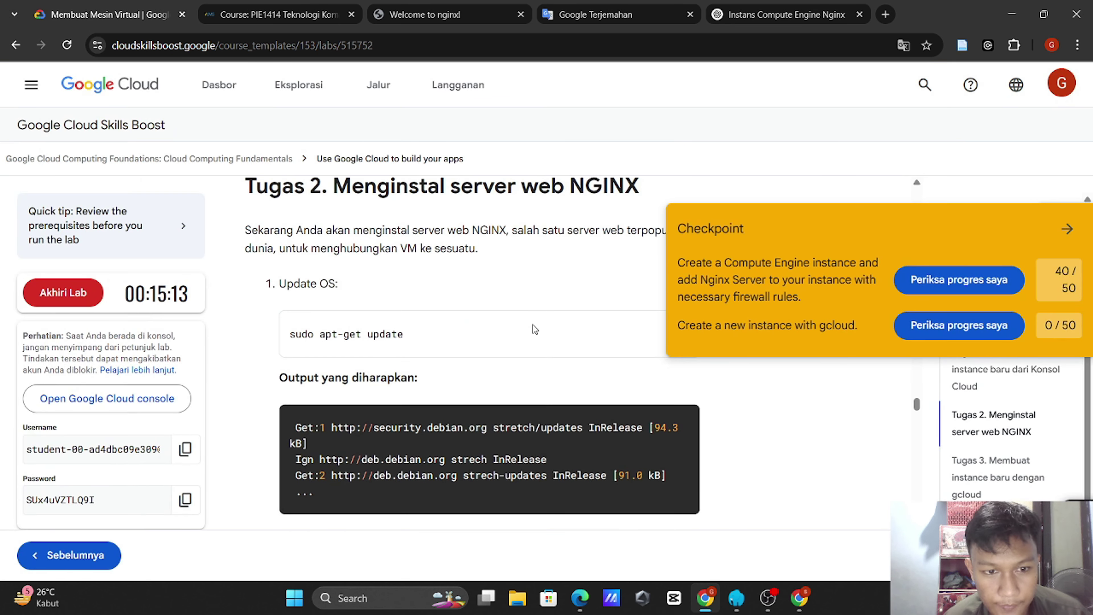
scroll(533, 326, down, 15)
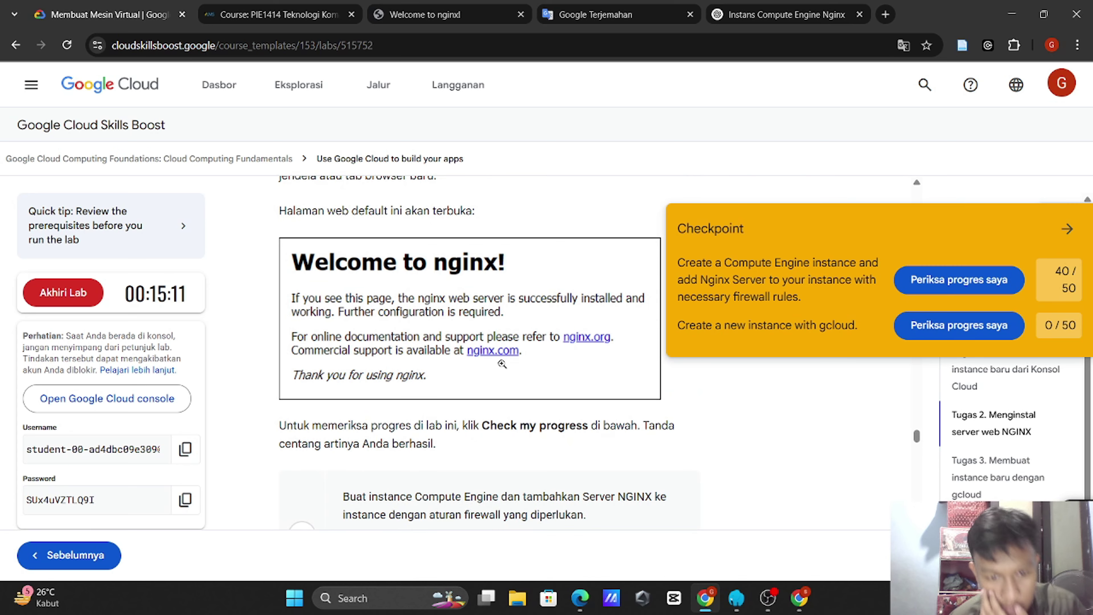
click(502, 363)
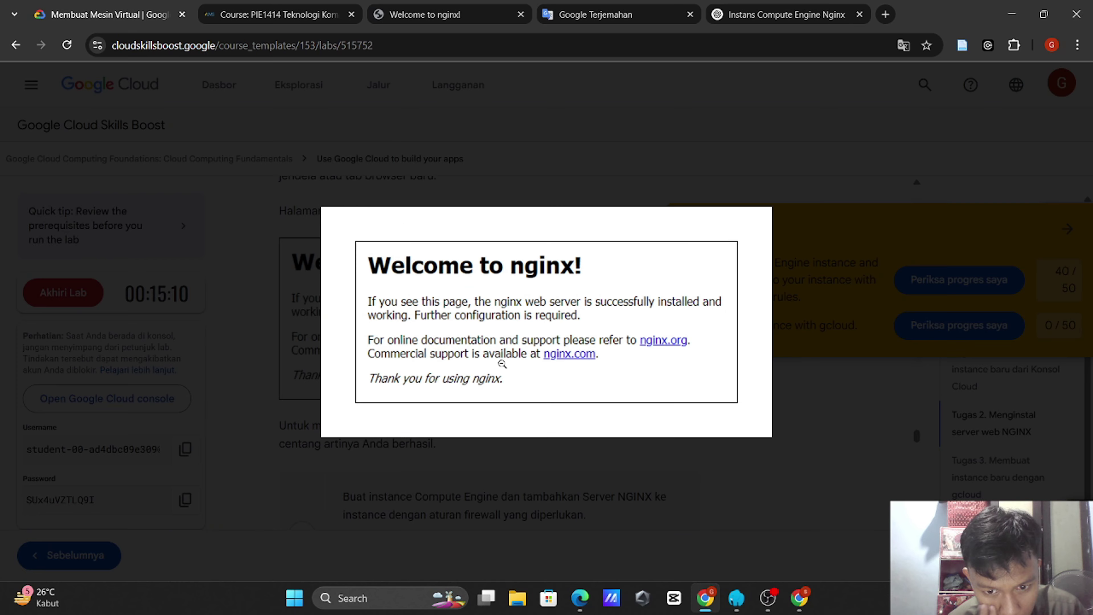
click(607, 436)
click(452, 9)
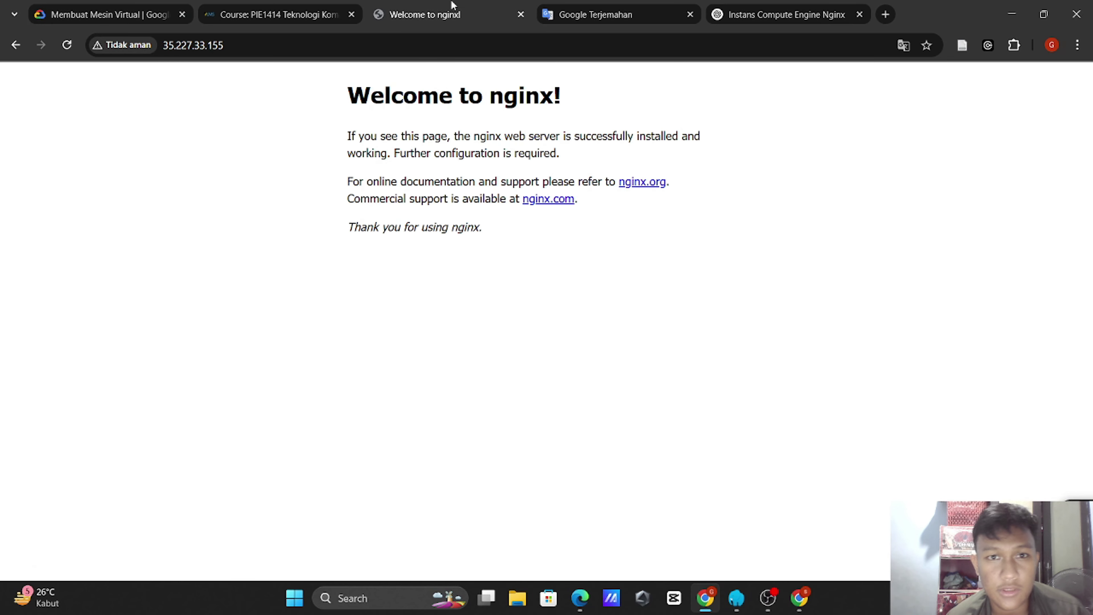
click(67, 45)
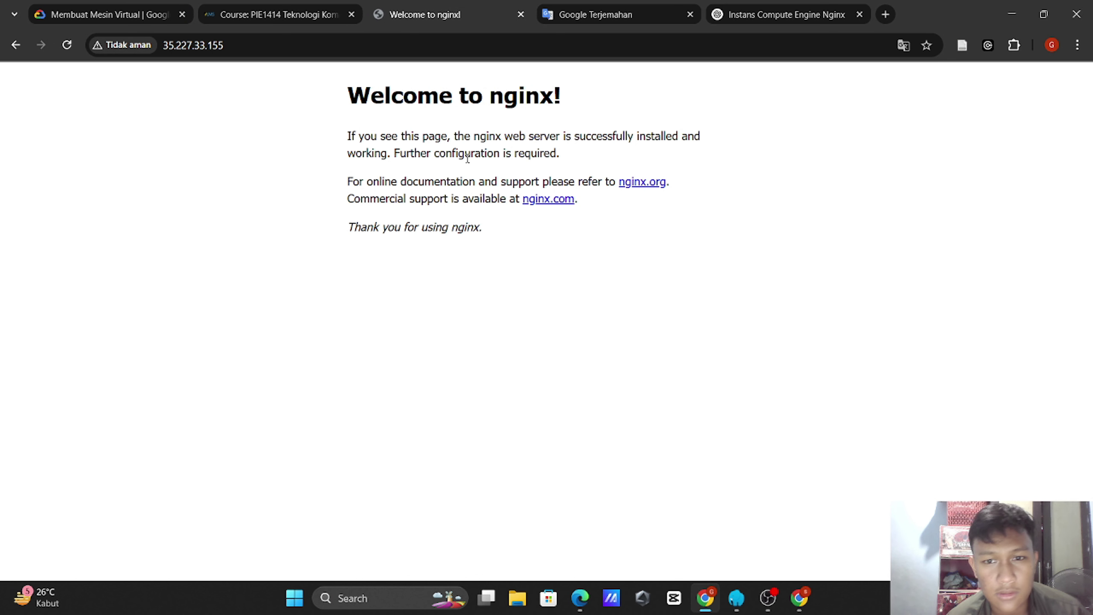
click(546, 203)
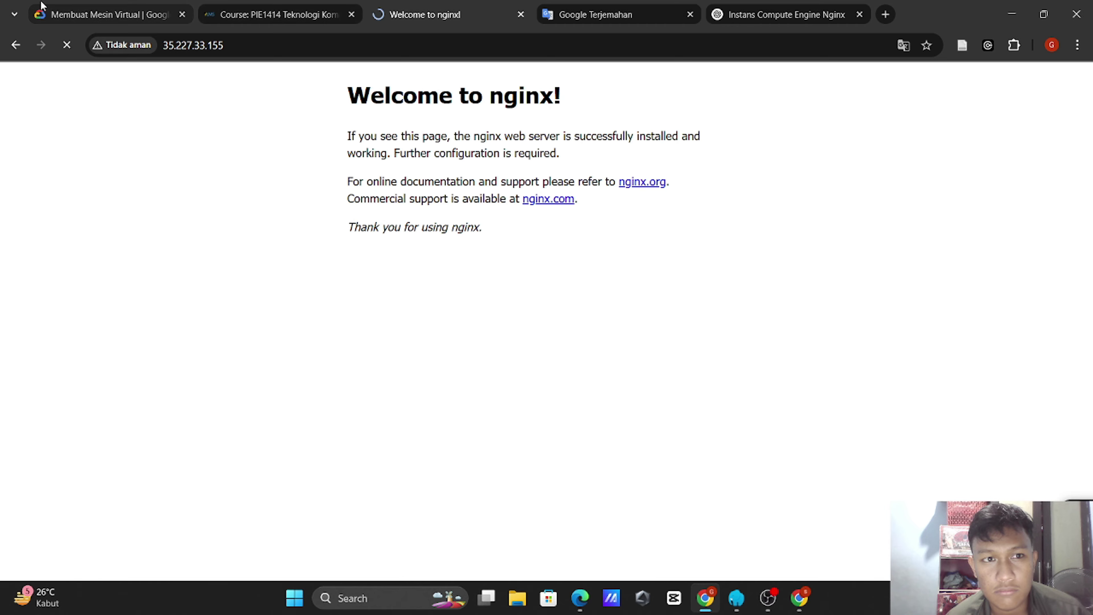
Step: Go to the lab's Task 3 instructions for creating gcelab2 with gcloud and collapse the Checkpoint panel
click(59, 3)
scroll(543, 233, down, 6)
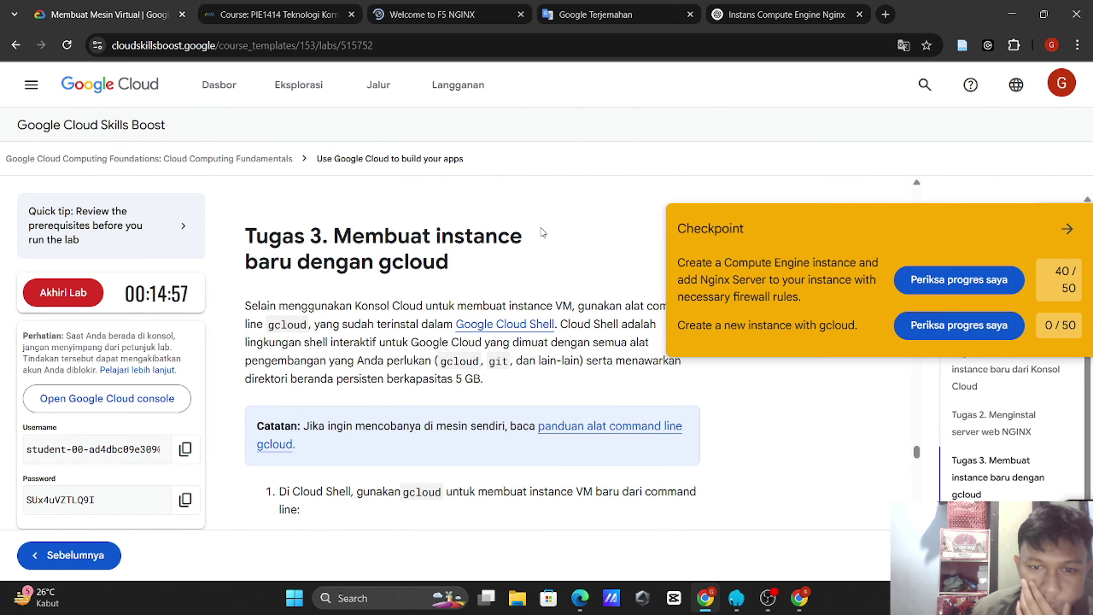
scroll(542, 232, down, 2)
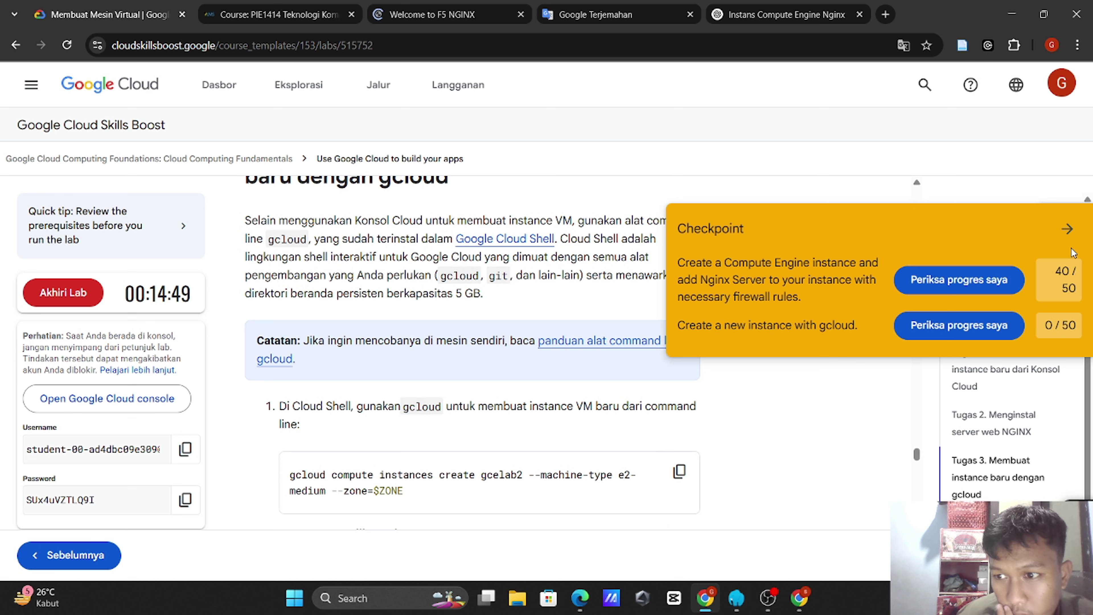
click(1067, 228)
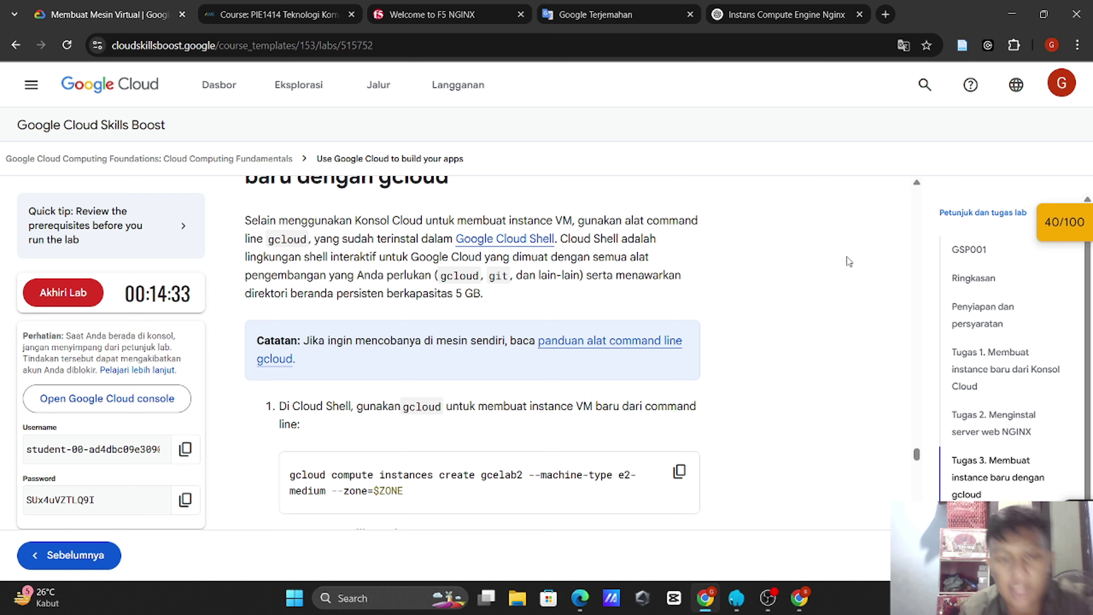
Step: Copy the lab's Task 3 command, gcloud compute instances create gcelab2 --machine-type e2-medium --zone=$ZONE
scroll(846, 258, down, 1)
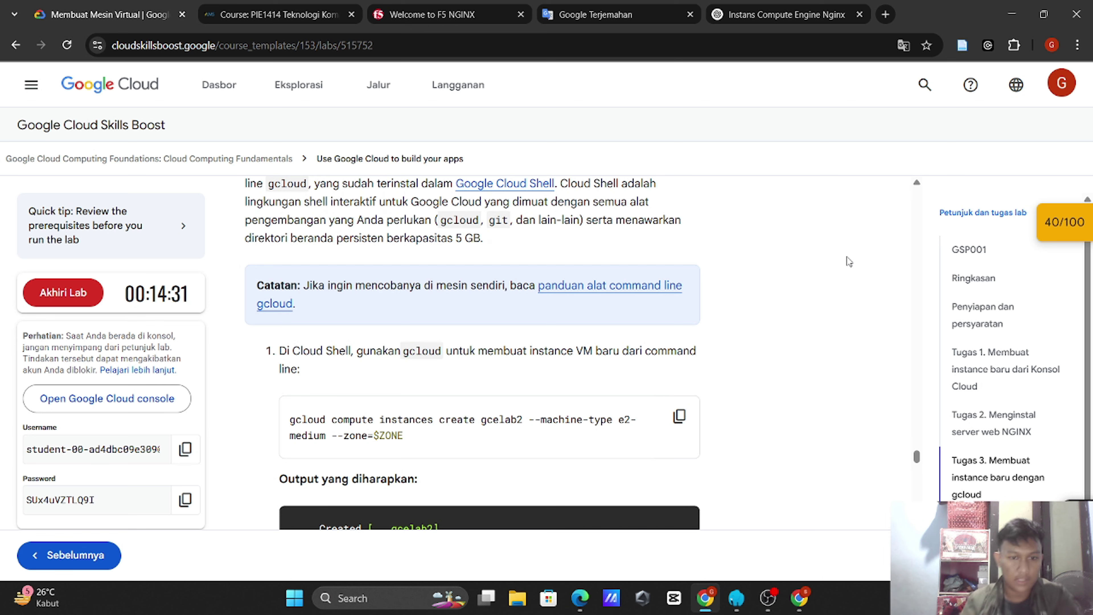
scroll(847, 260, down, 1)
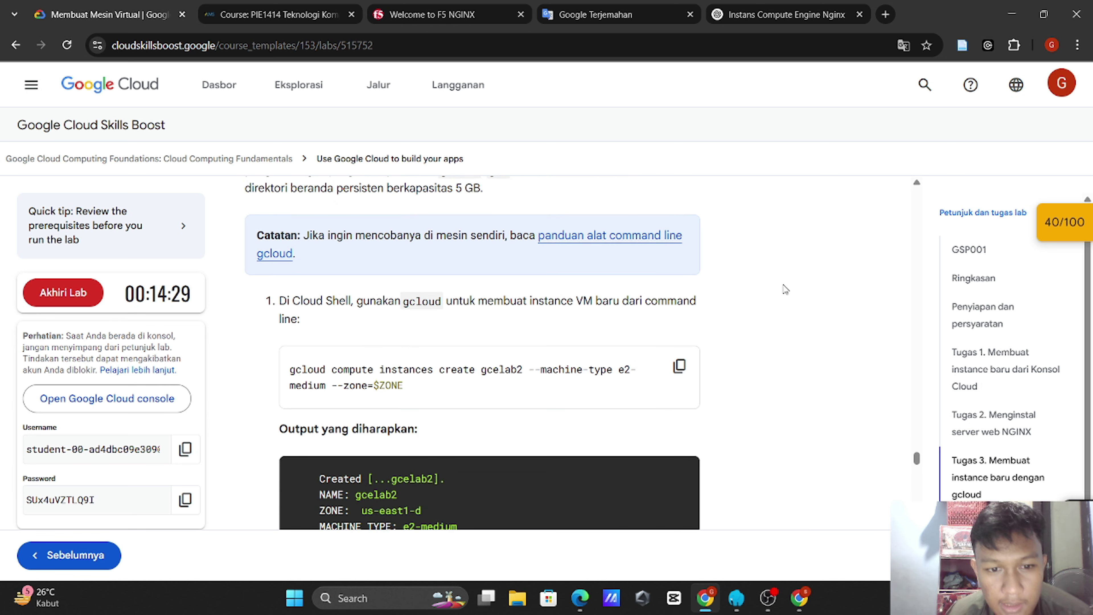
scroll(746, 296, down, 1)
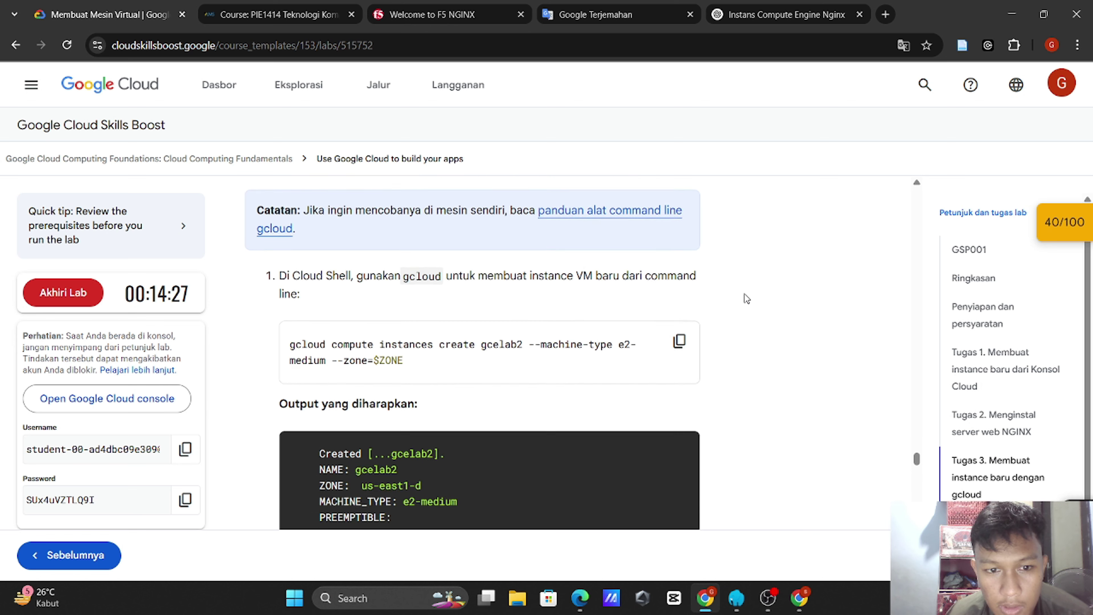
click(680, 339)
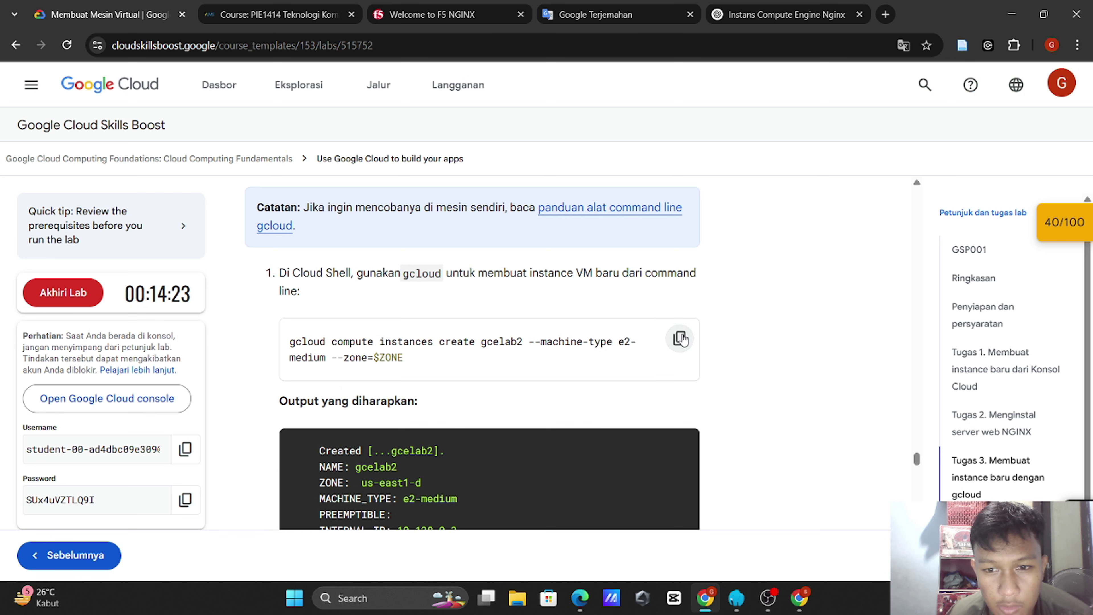
scroll(683, 341, down, 1)
scroll(684, 340, up, 2)
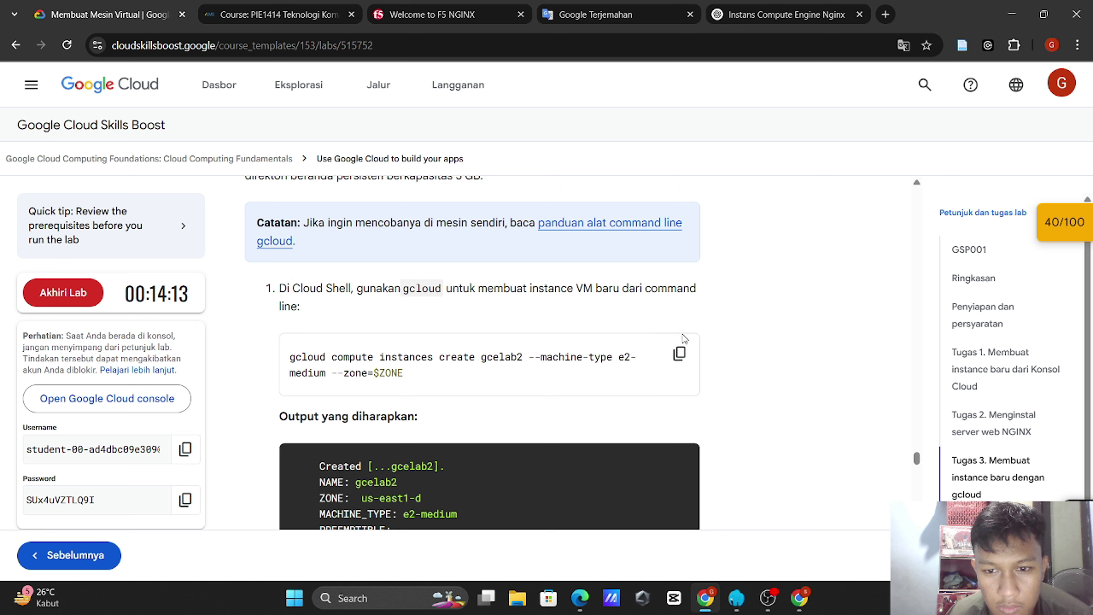
Step: Switch to the Google Cloud console and run the copied gcelab2 creation command in Cloud Shell
mouse_move(769, 586)
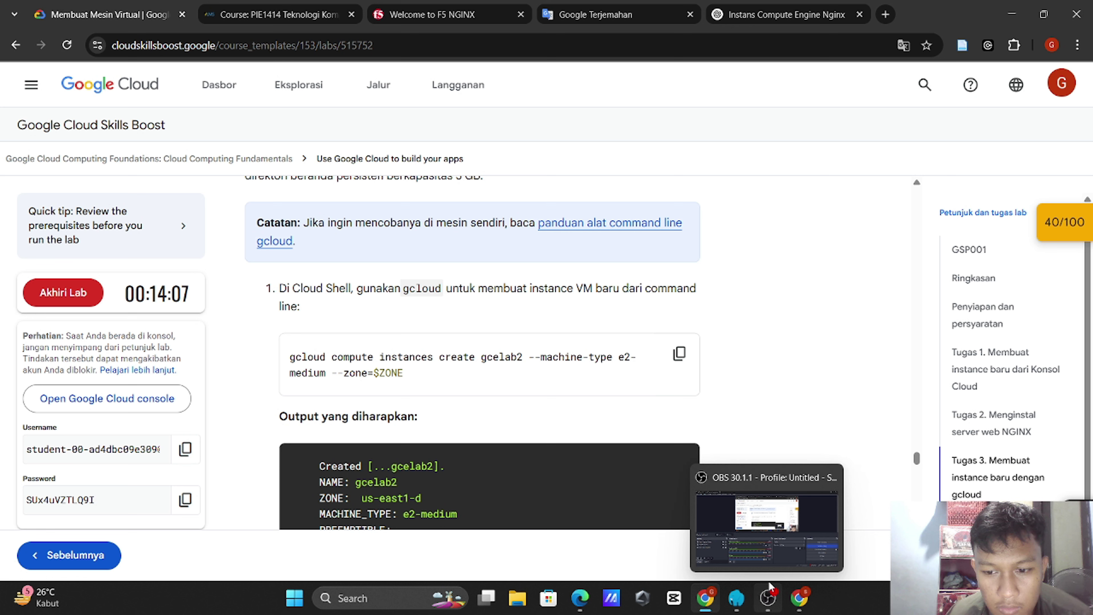
mouse_move(799, 598)
click(790, 552)
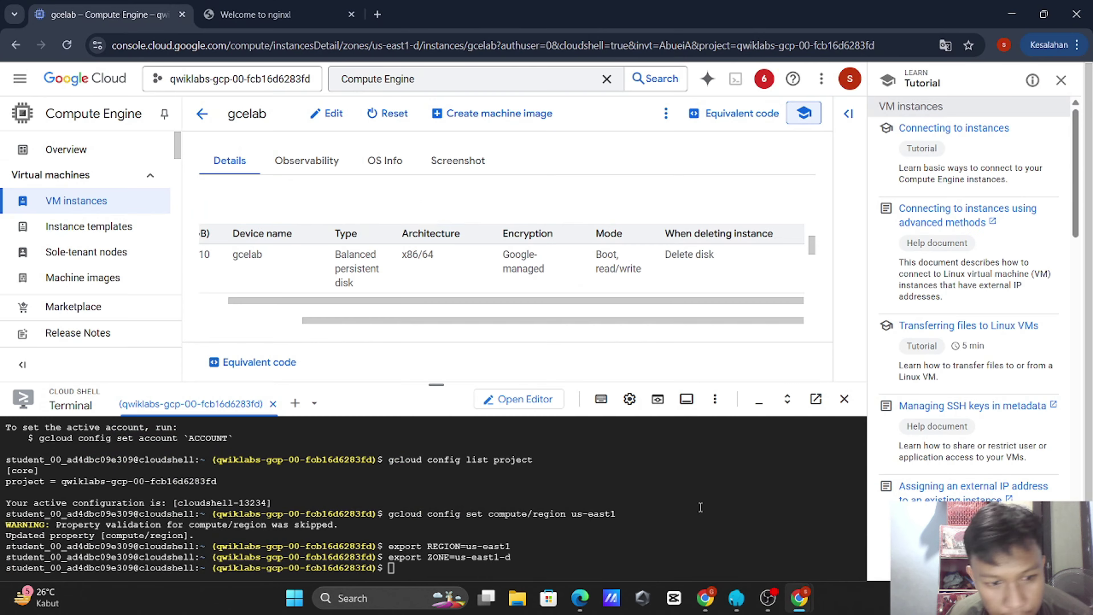
key(alt+Tab)
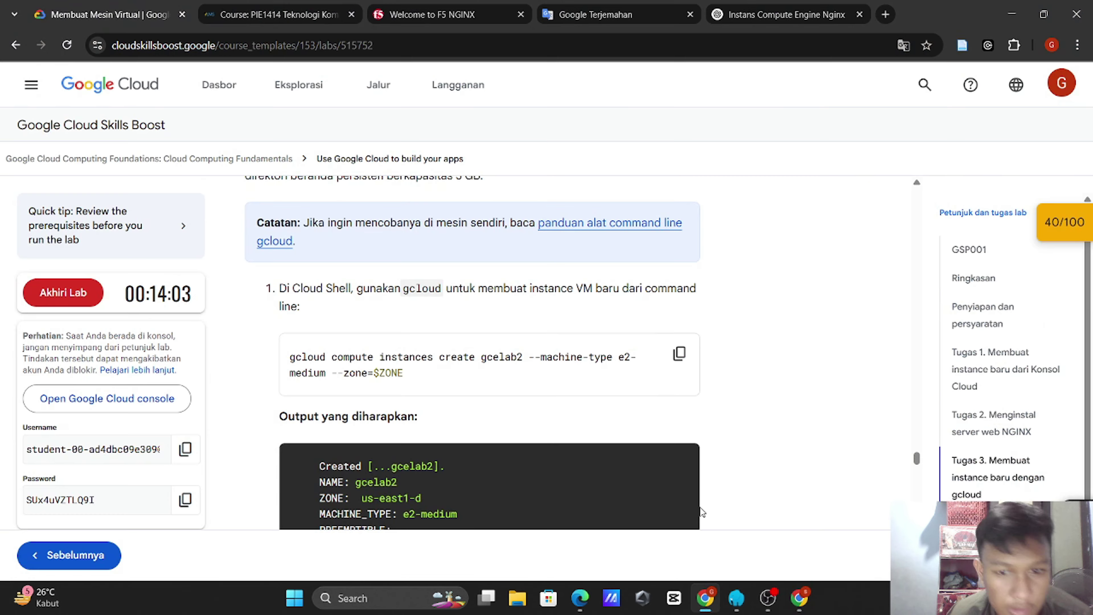
key(alt+Tab)
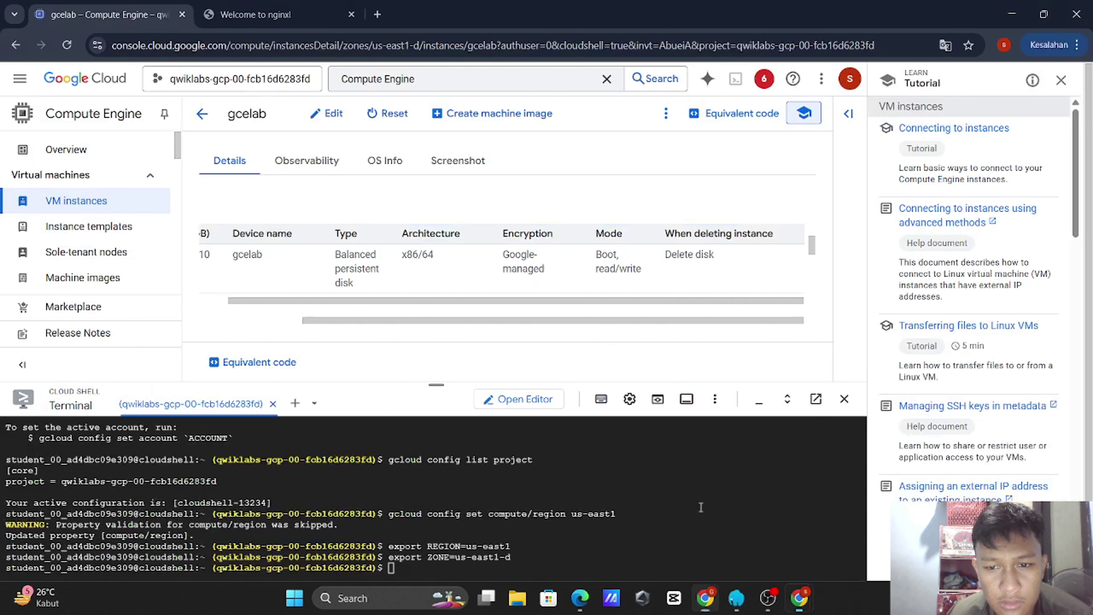
key(ctrl+v)
key(Return)
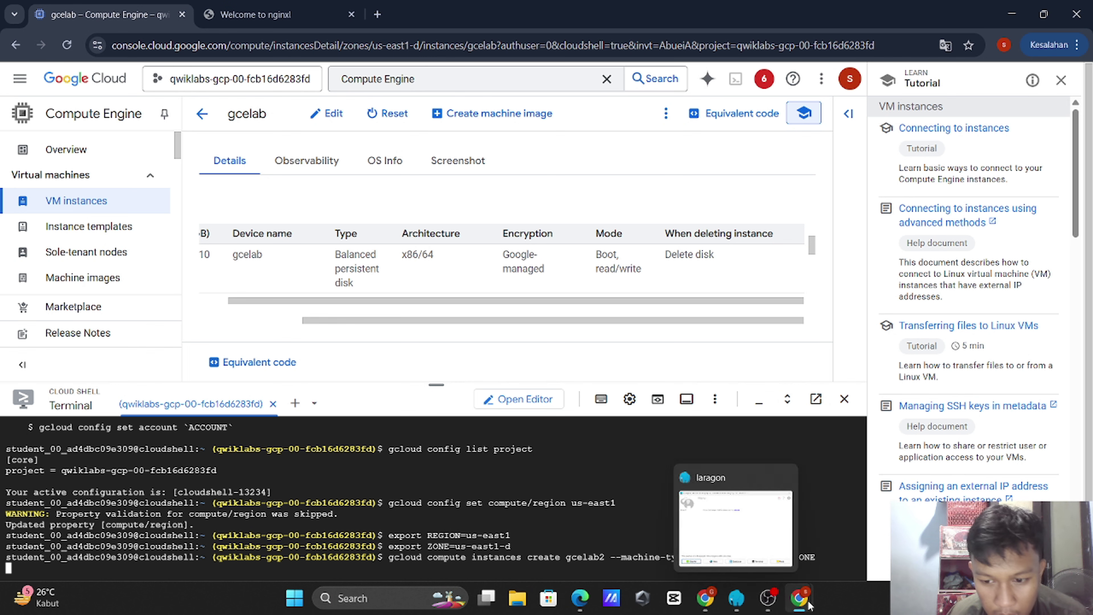
mouse_move(809, 602)
click(878, 539)
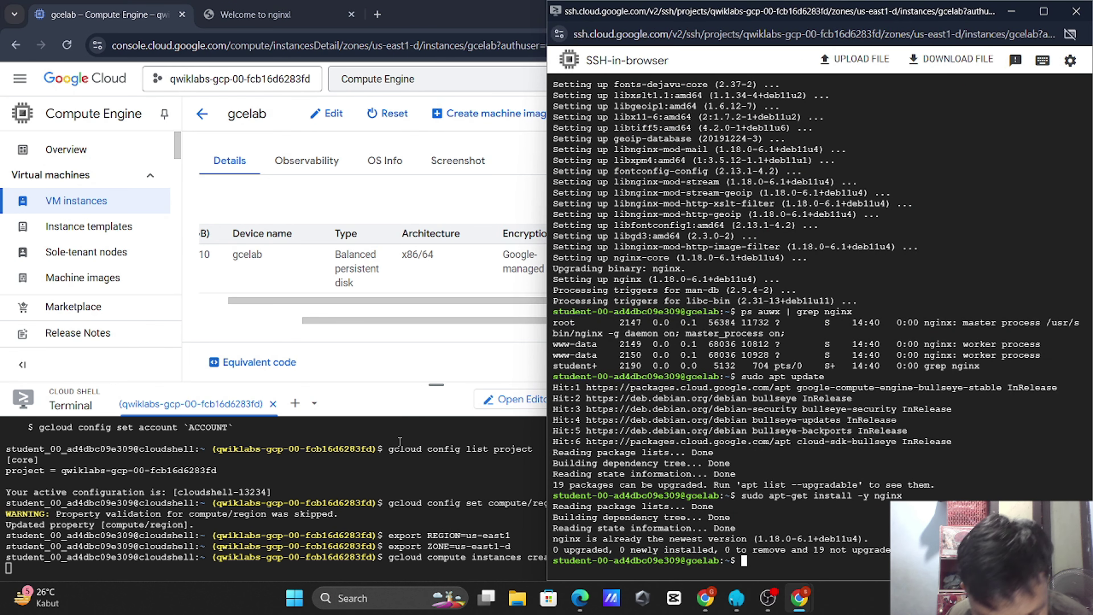
click(385, 478)
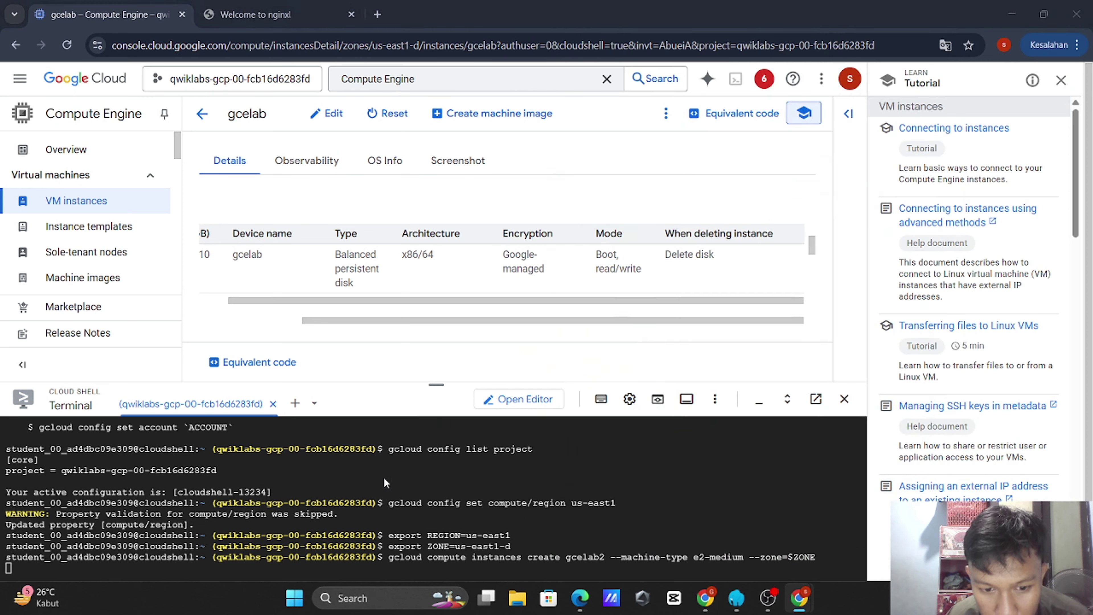
key(alt+Tab)
key(alt+Tab)
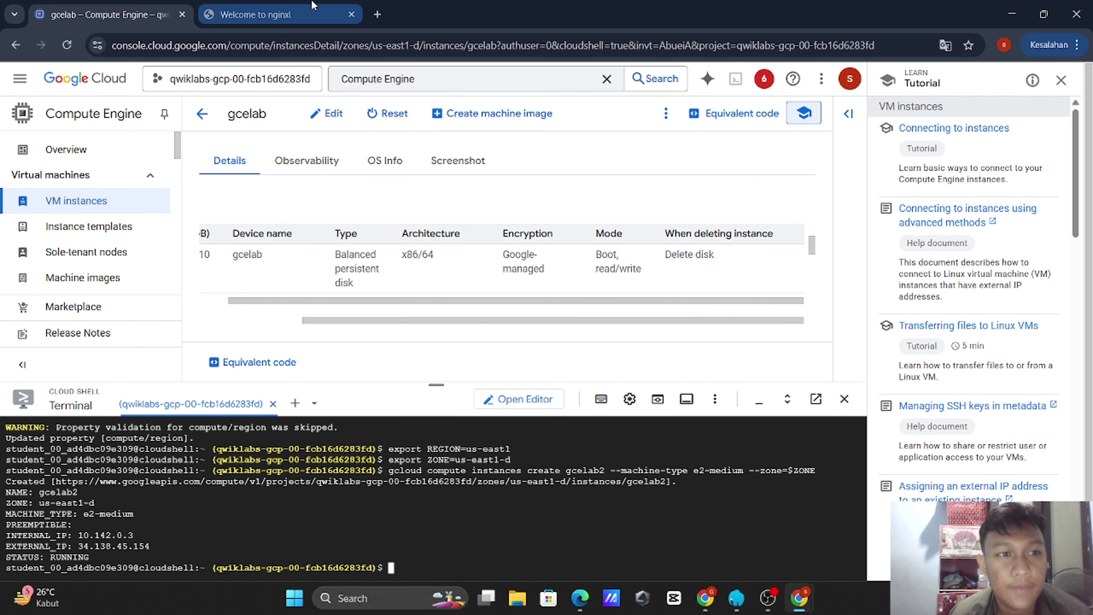
Step: Place the console and the lab page side by side and compare the gcelab2 output with the lab's expected output
key(super+Right)
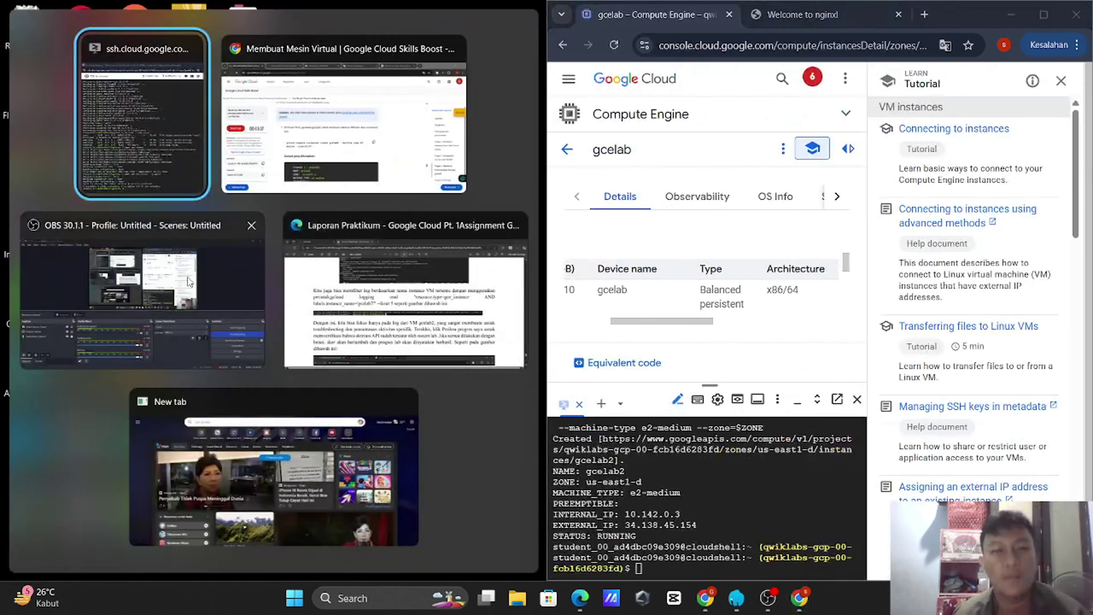
click(315, 170)
scroll(337, 297, down, 3)
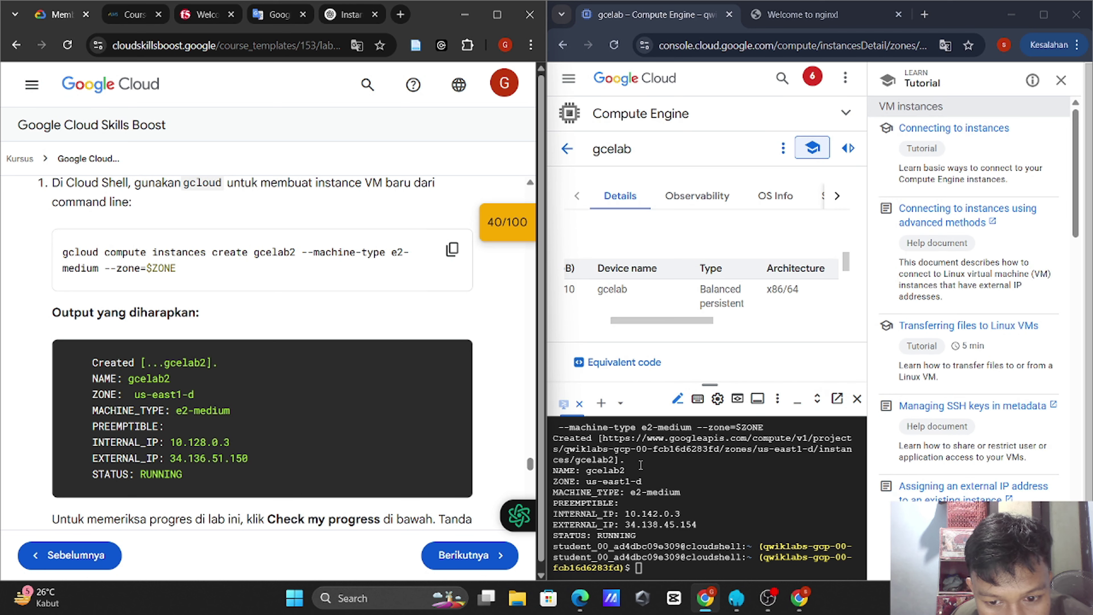
Step: Run the lab's progress check for creating a new instance with gcloud
scroll(344, 360, down, 5)
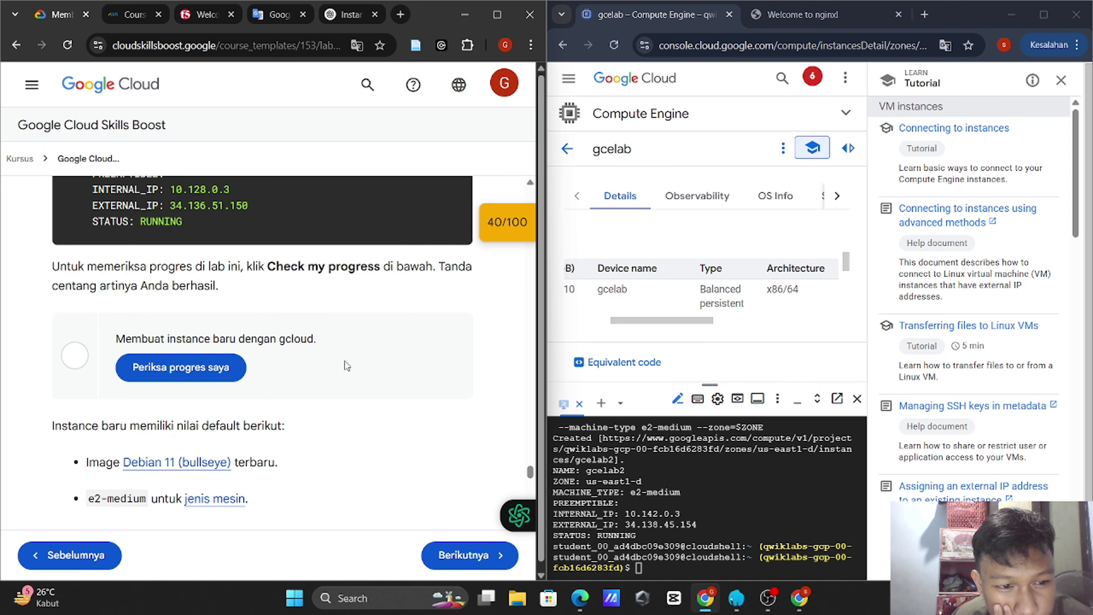
click(217, 381)
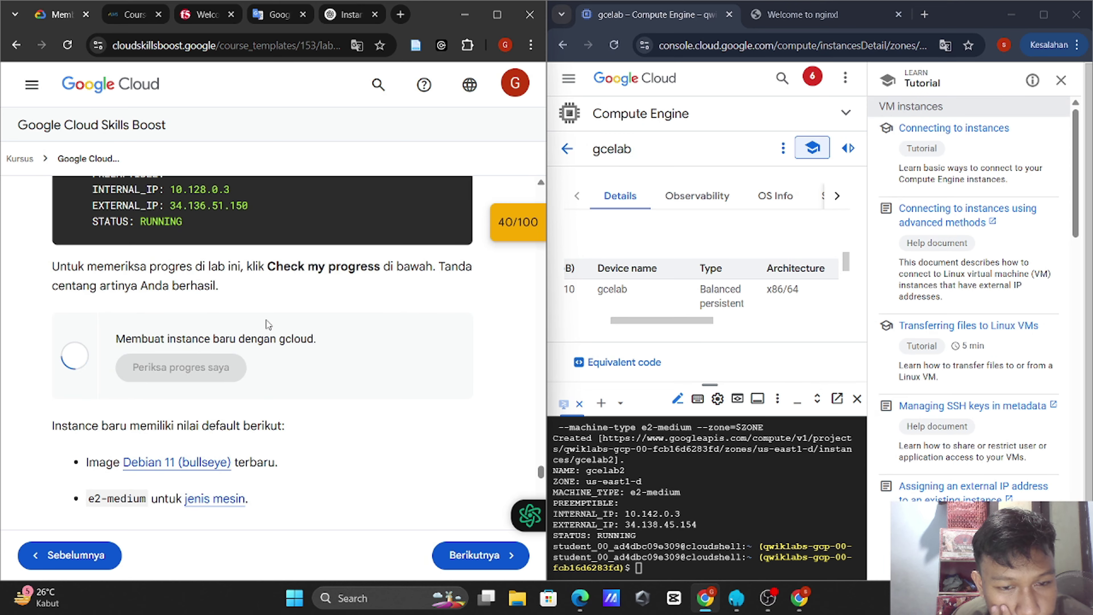
scroll(266, 319, up, 5)
scroll(266, 320, down, 5)
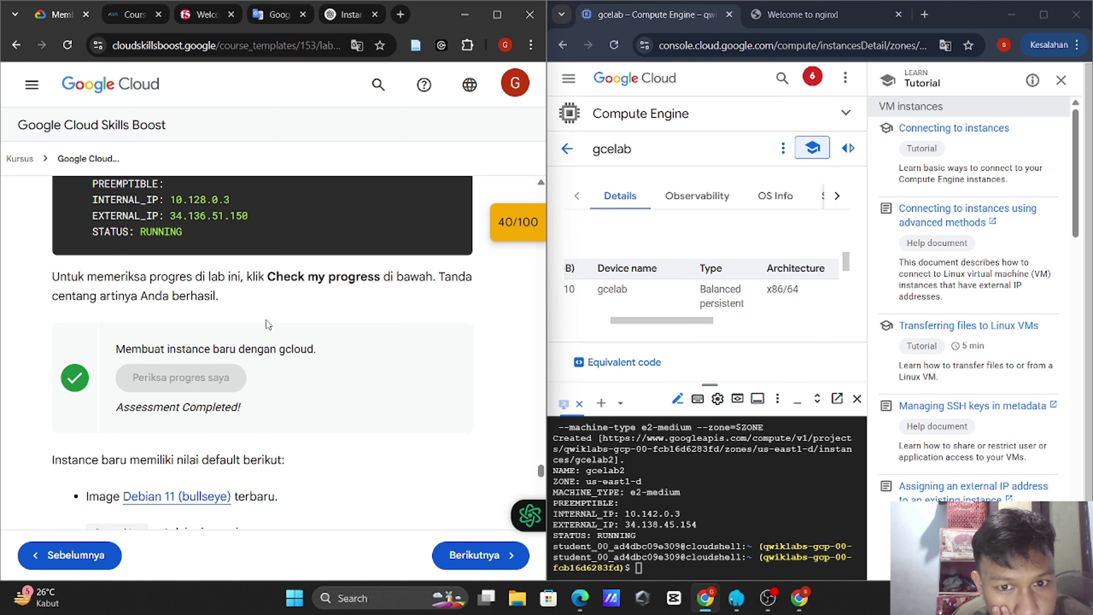
Step: Maximize the lab page and rerun Task 2's progress check for the Compute Engine instance with NGINX and its firewall rule
click(497, 14)
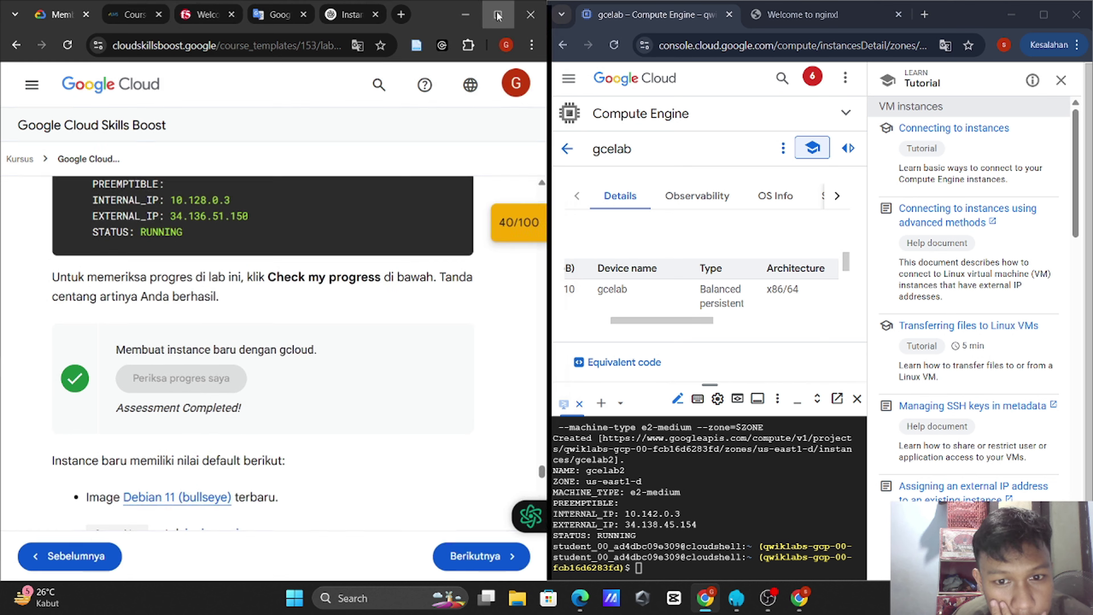
scroll(574, 259, down, 10)
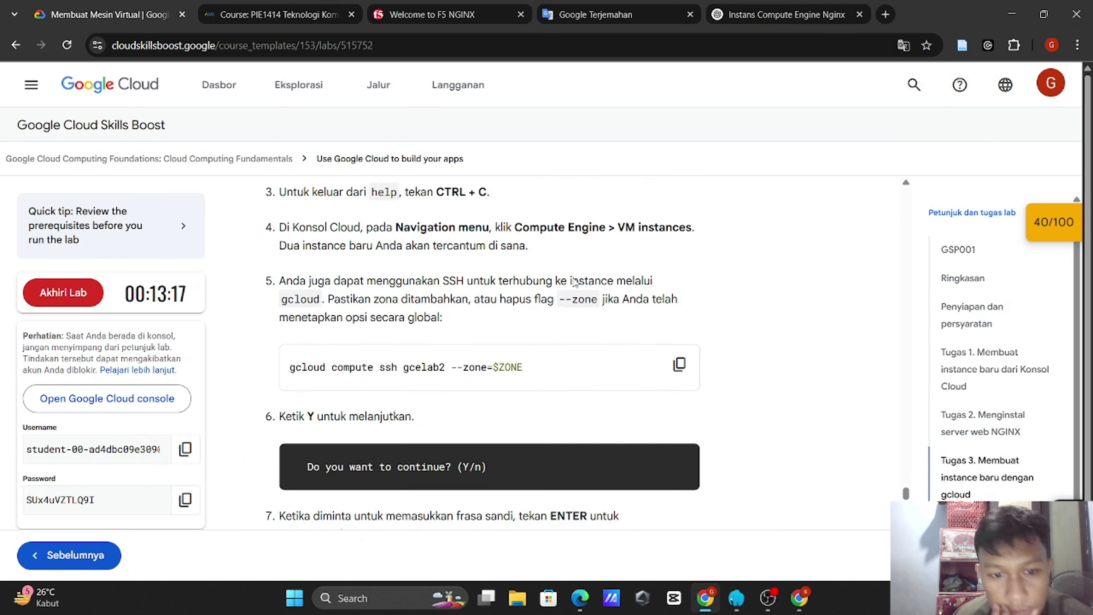
scroll(574, 278, up, 15)
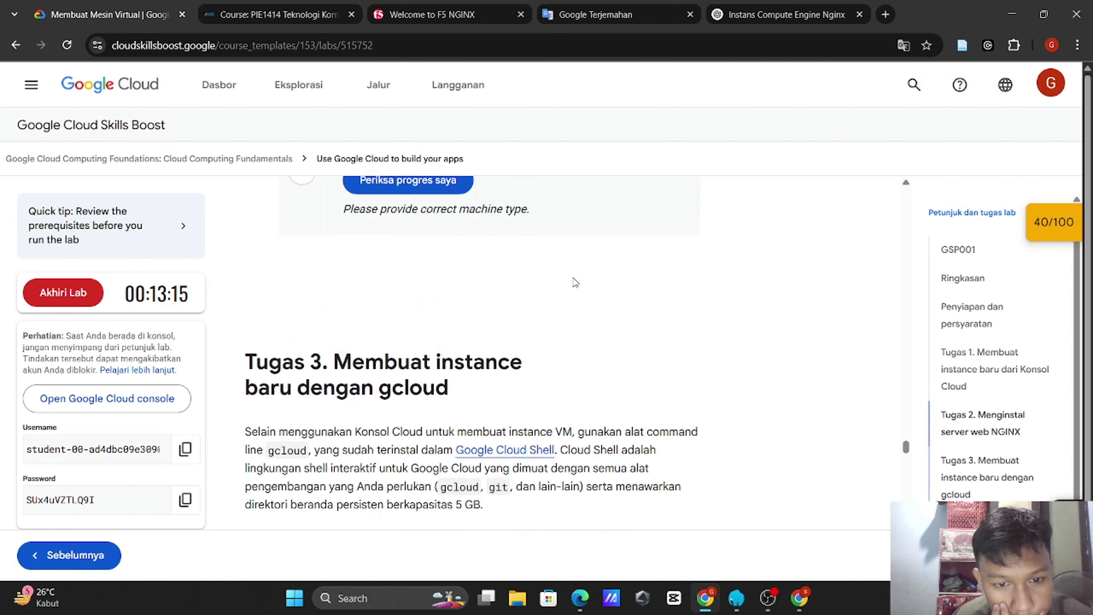
click(432, 374)
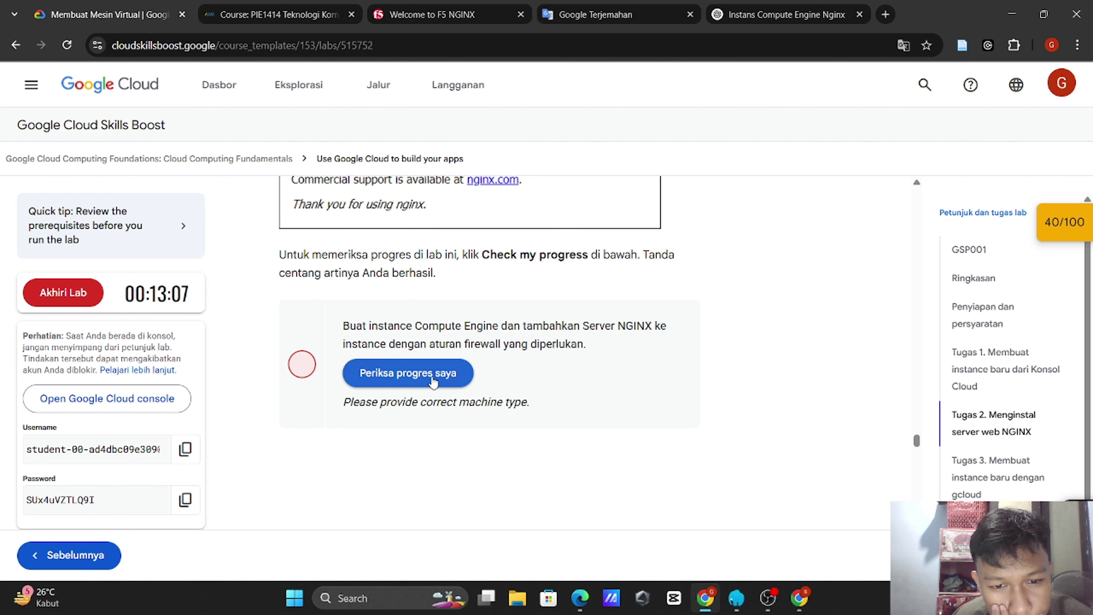
Step: Copy gcloud compute instances create --help from the lab's Task 3 and run it in Cloud Shell
scroll(432, 377, down, 12)
scroll(432, 377, down, 5)
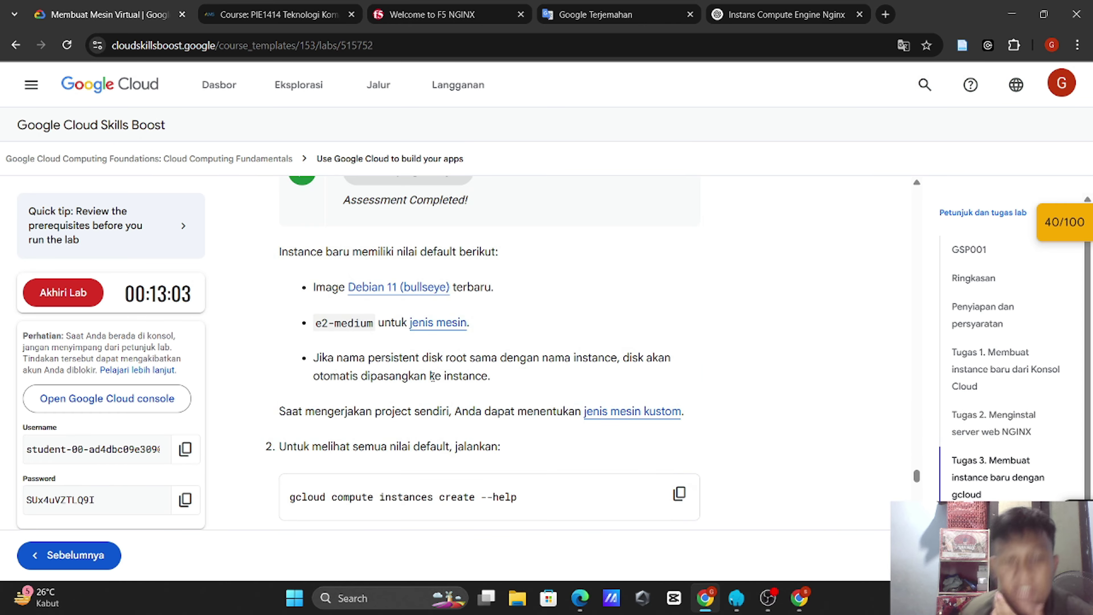
scroll(432, 377, down, 2)
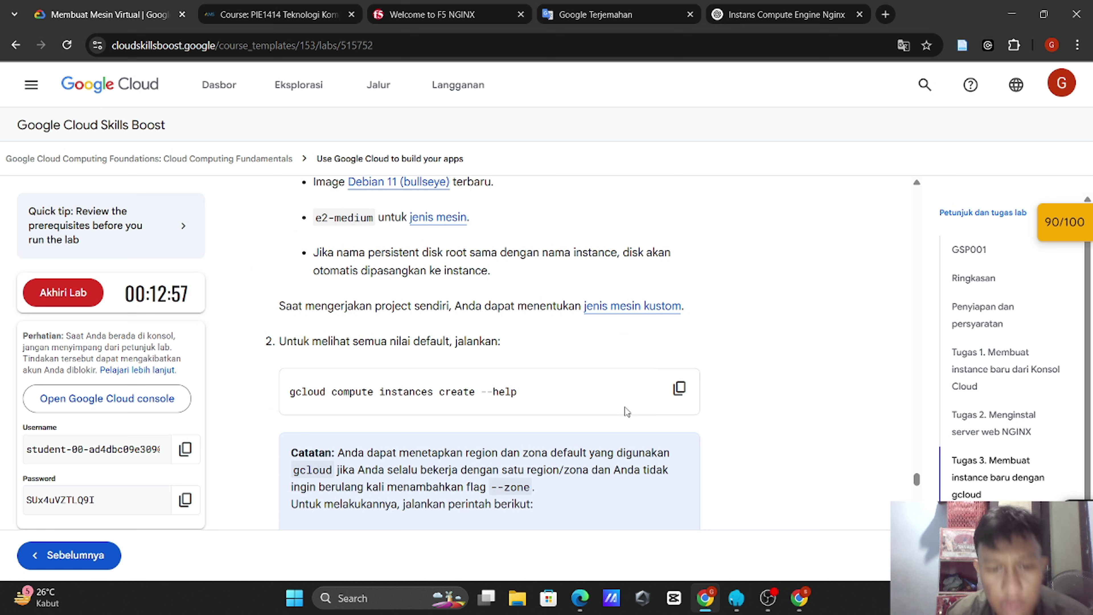
click(679, 388)
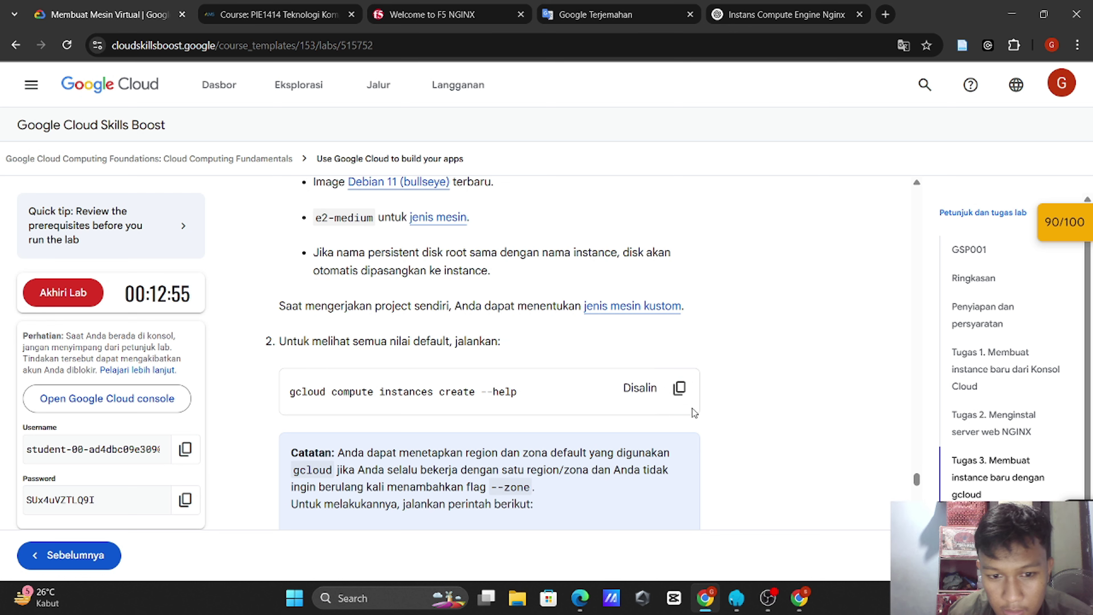
scroll(691, 408, down, 1)
mouse_move(794, 605)
click(753, 532)
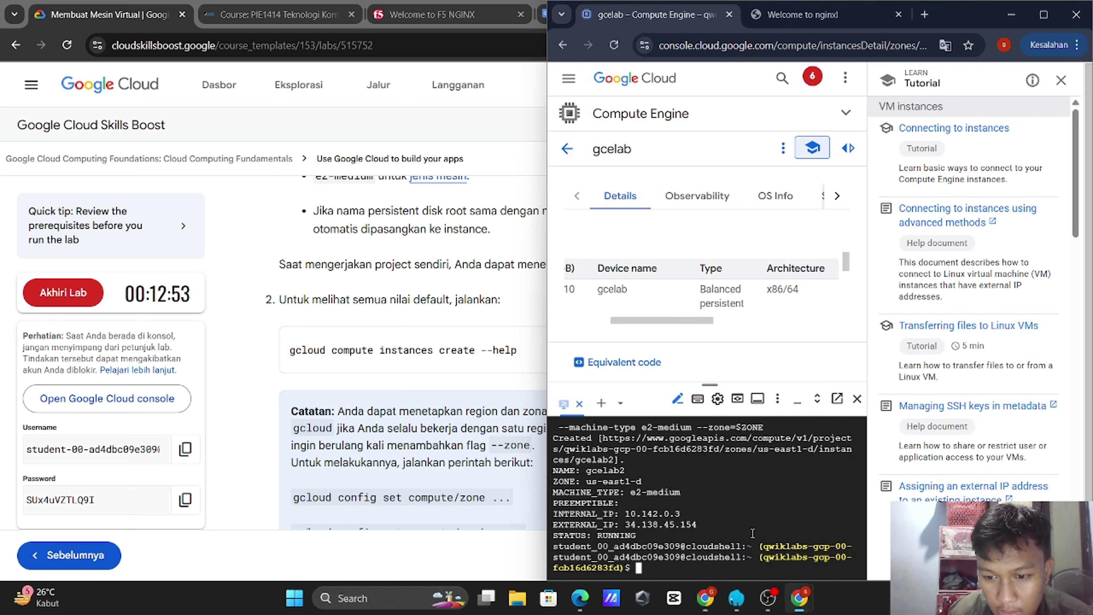
key(ctrl+v)
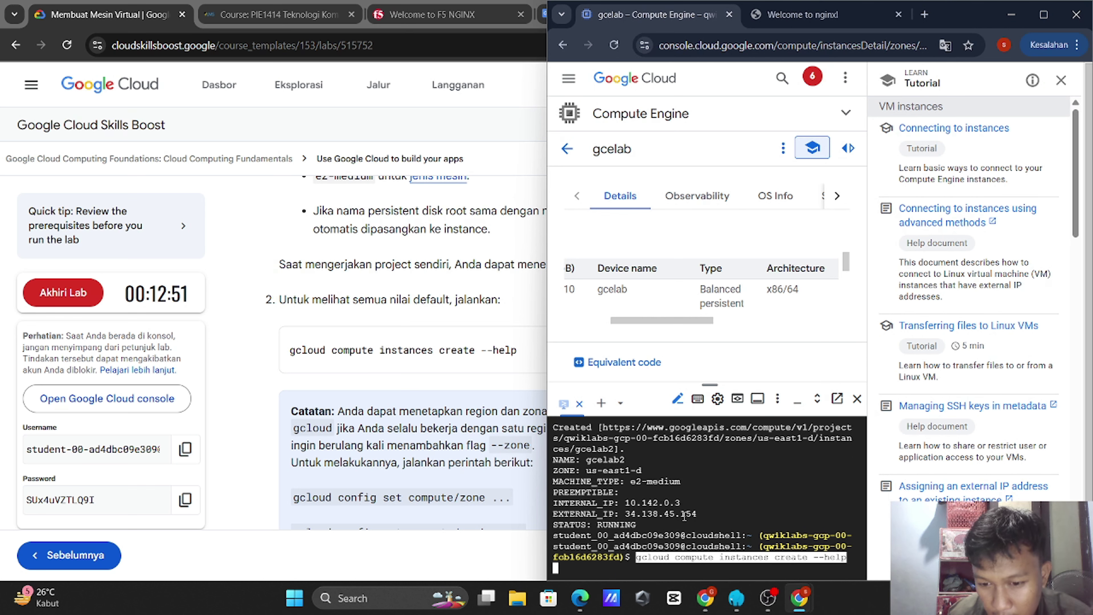
key(Return)
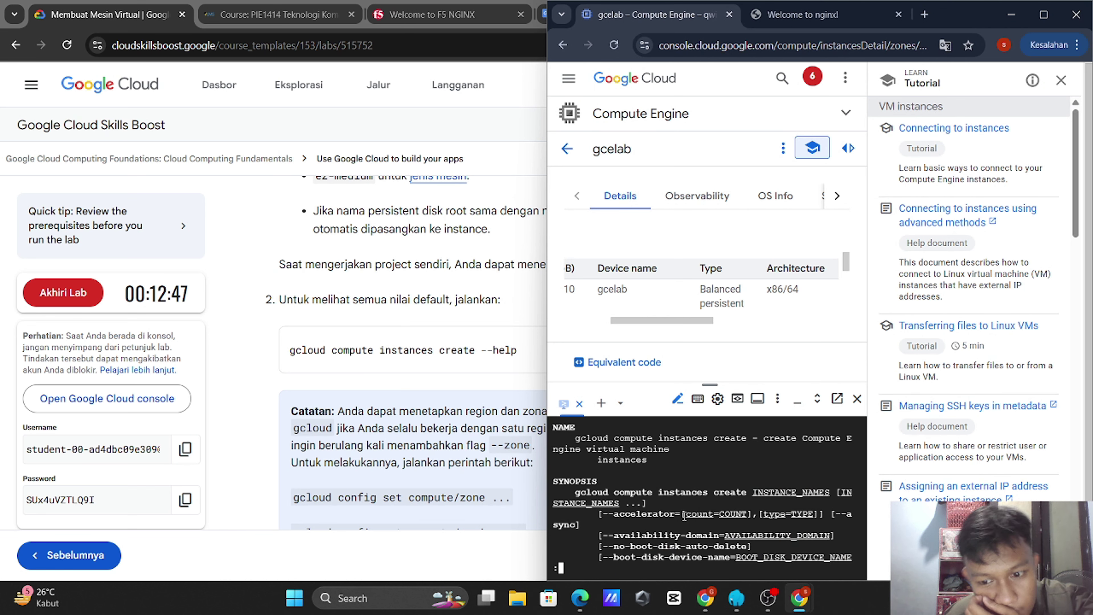
Step: Read the lab's instruction for leaving the help output and interrupt the help viewer in Cloud Shell
click(405, 445)
scroll(405, 445, up, 2)
scroll(405, 445, down, 4)
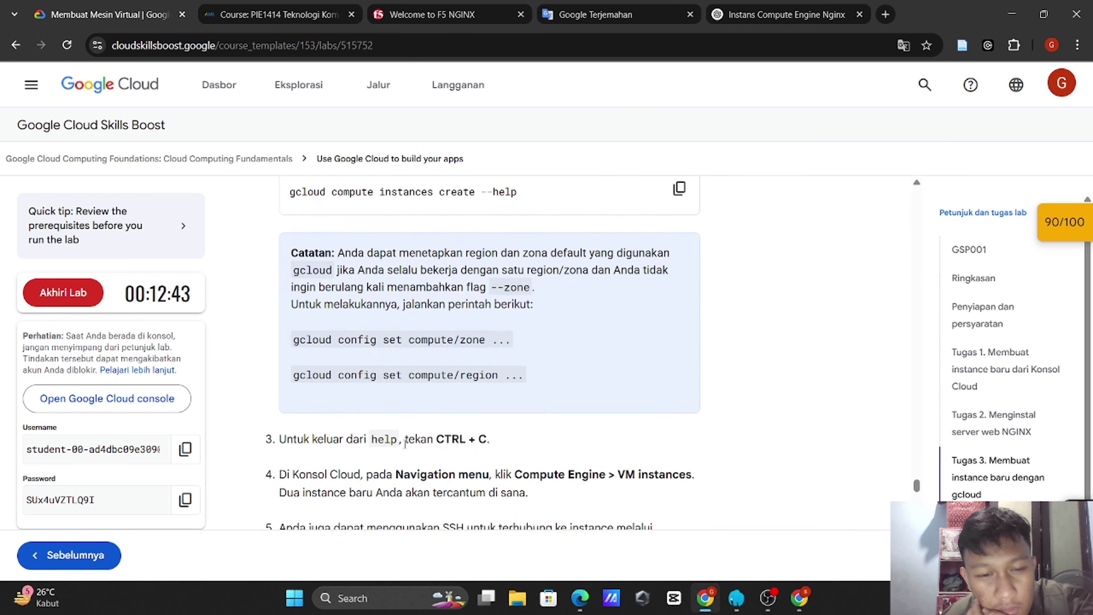
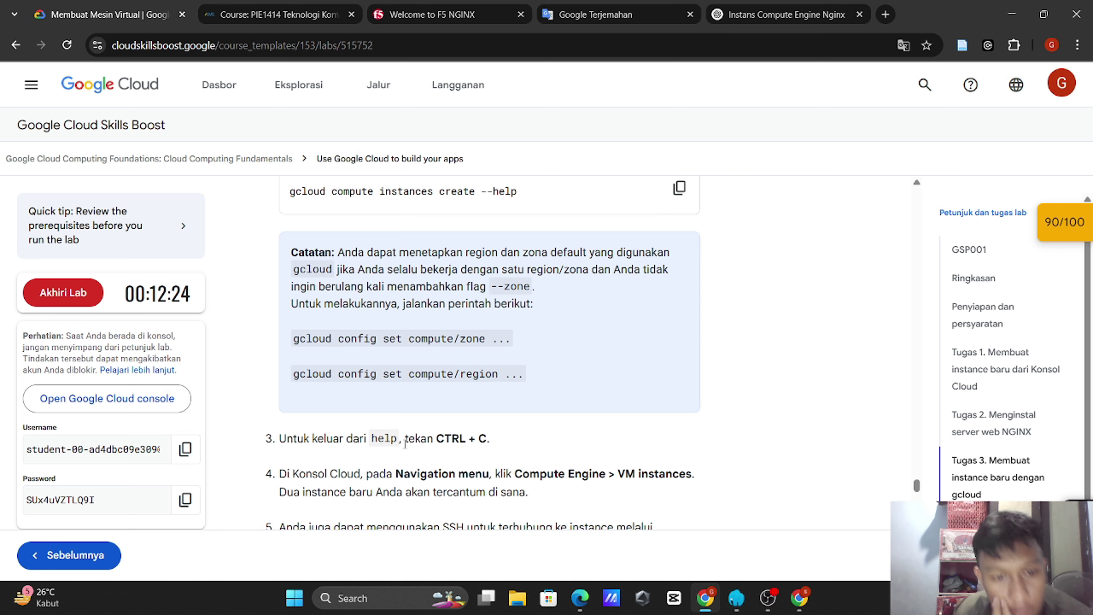
scroll(404, 444, down, 1)
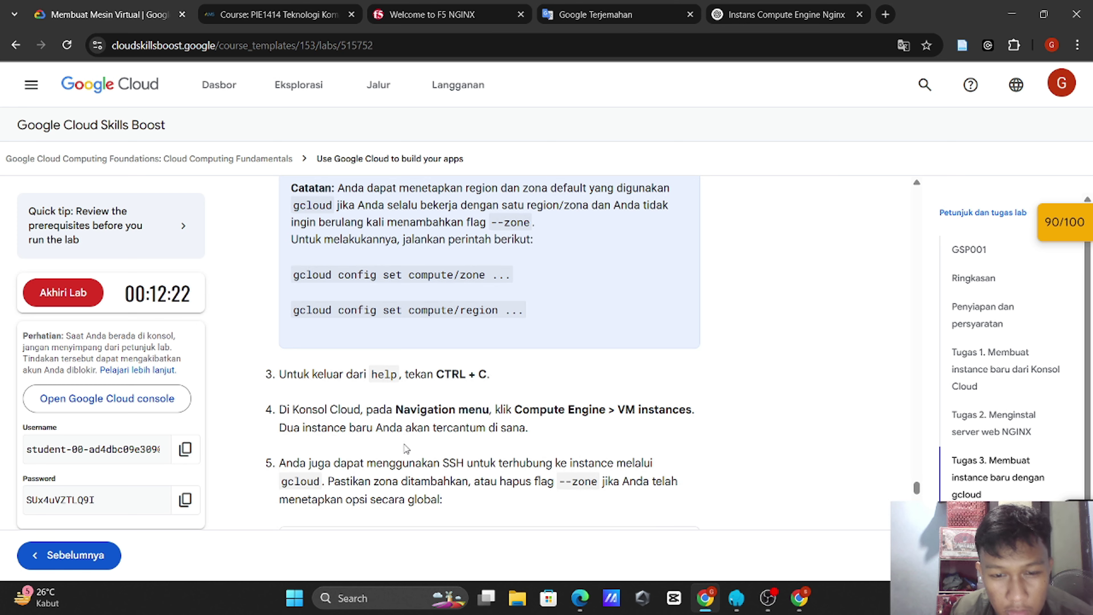
key(alt+Tab)
key(space)
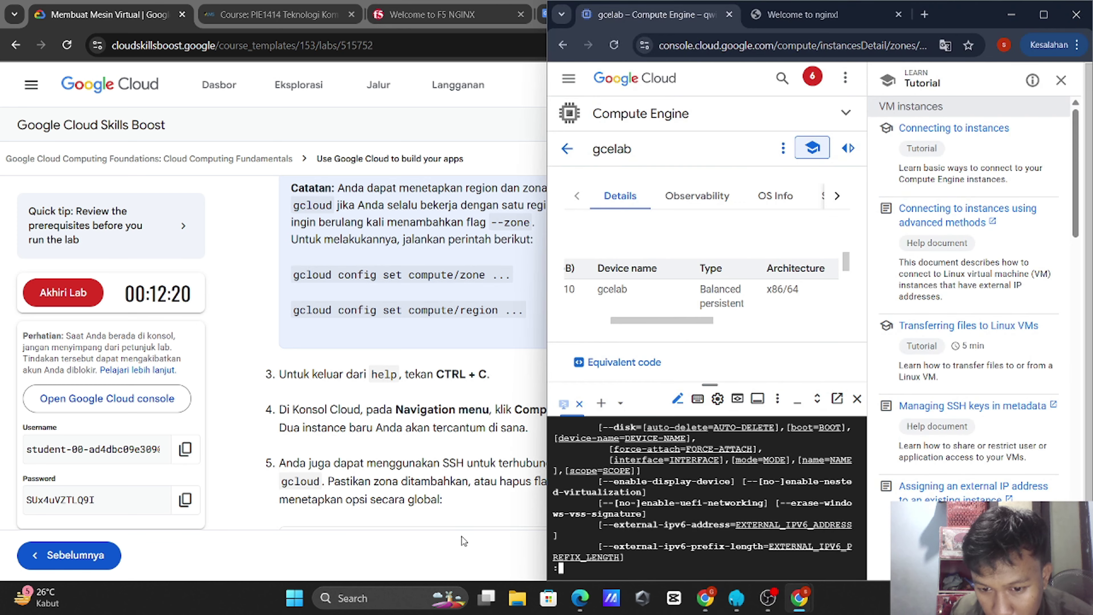
key(ctrl+c)
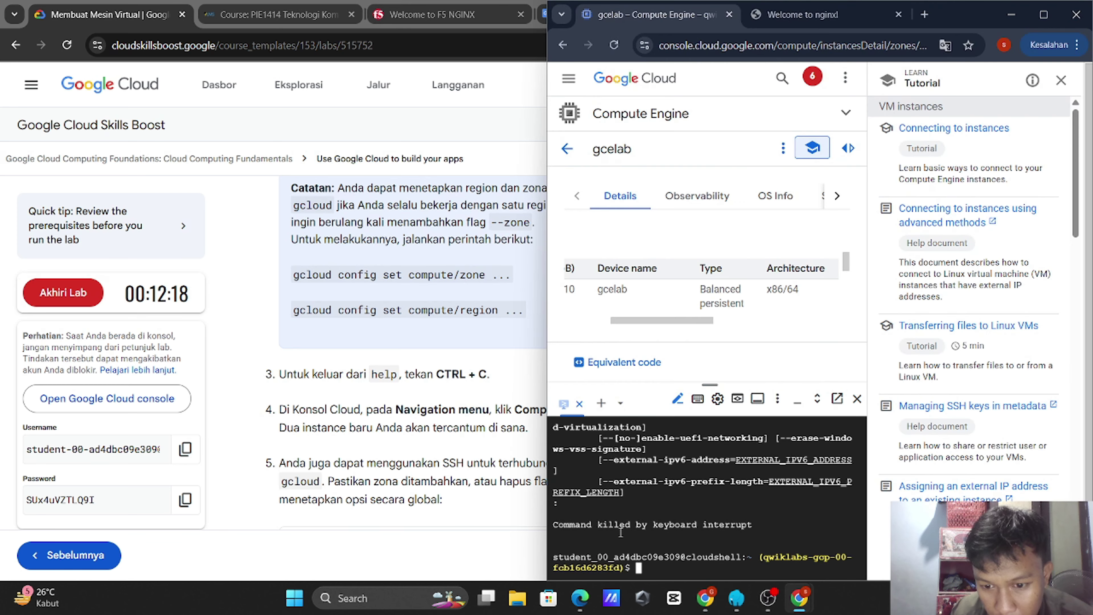
Step: Read Task 3's instructions on listing the instances, then open the VM instances list in the maximized Compute Engine console
click(381, 391)
scroll(381, 390, down, 3)
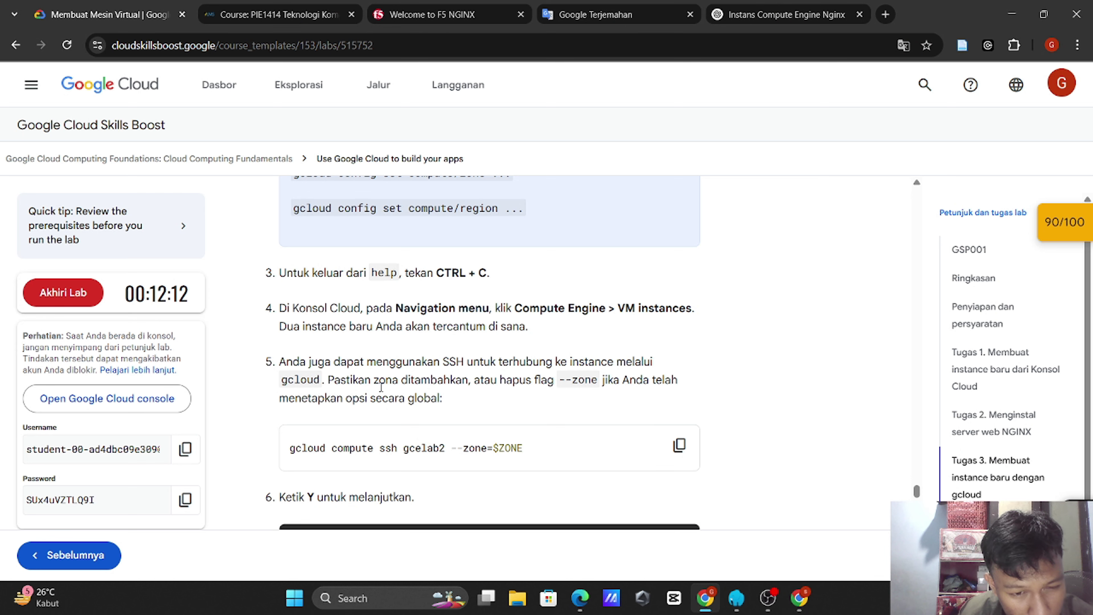
scroll(381, 387, down, 2)
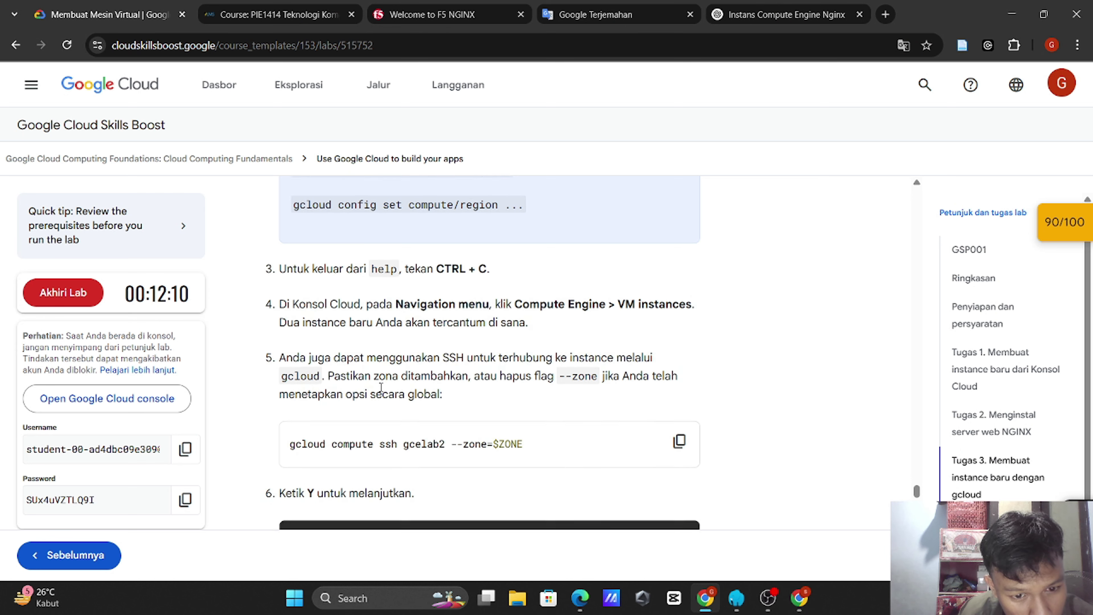
scroll(381, 388, up, 1)
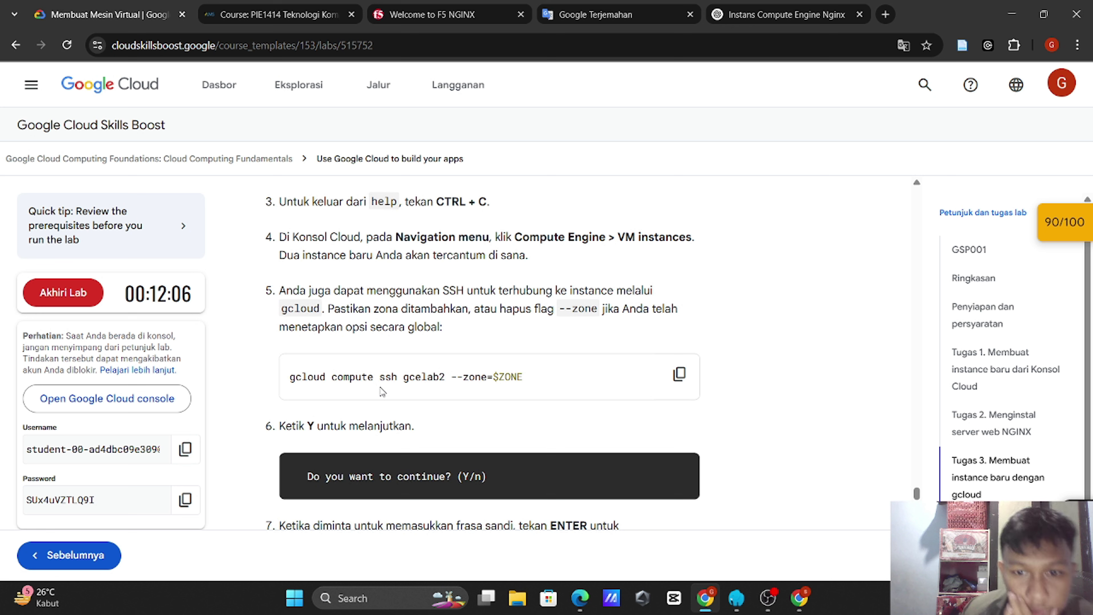
mouse_move(804, 599)
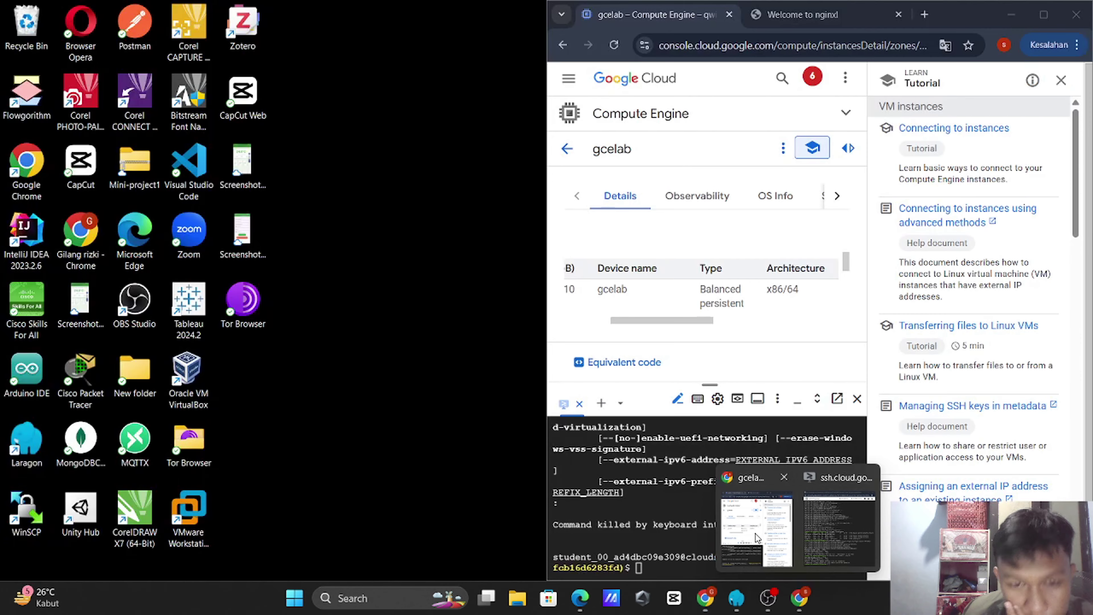
click(755, 534)
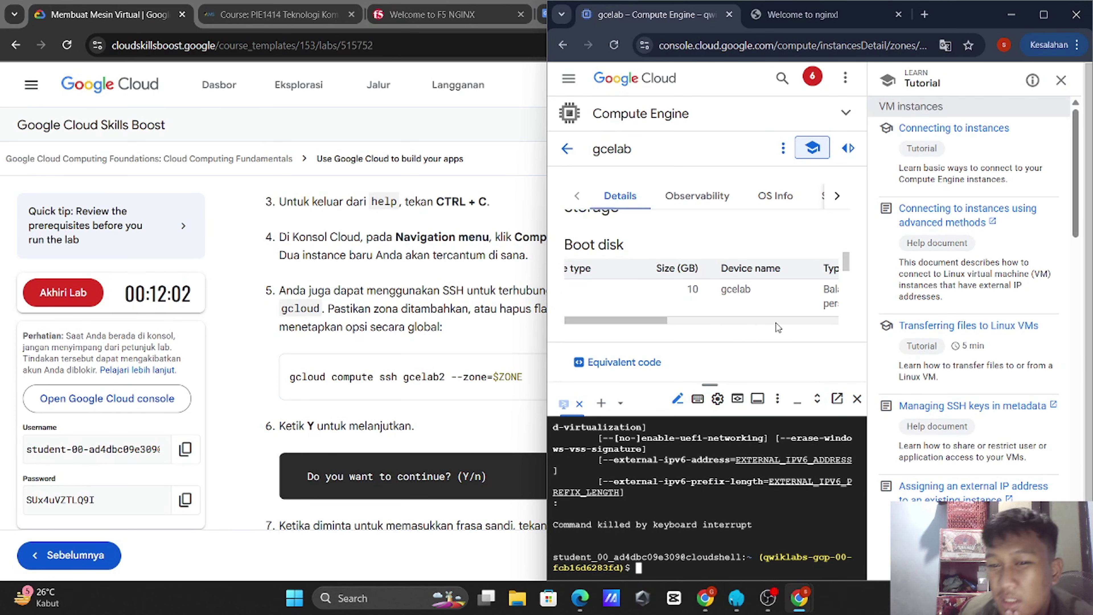
click(567, 148)
click(1038, 18)
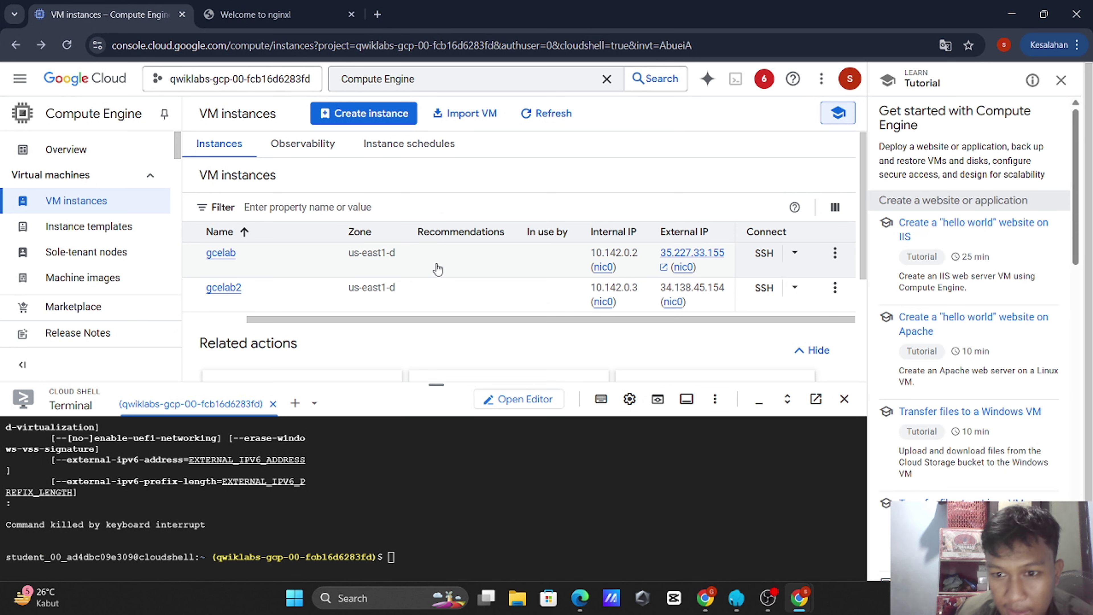
Step: Copy gcloud compute ssh gcelab2 --zone=$ZONE from Task 3 and read the instructions for the confirmation and passphrase prompts
key(alt+Tab)
scroll(438, 268, down, 1)
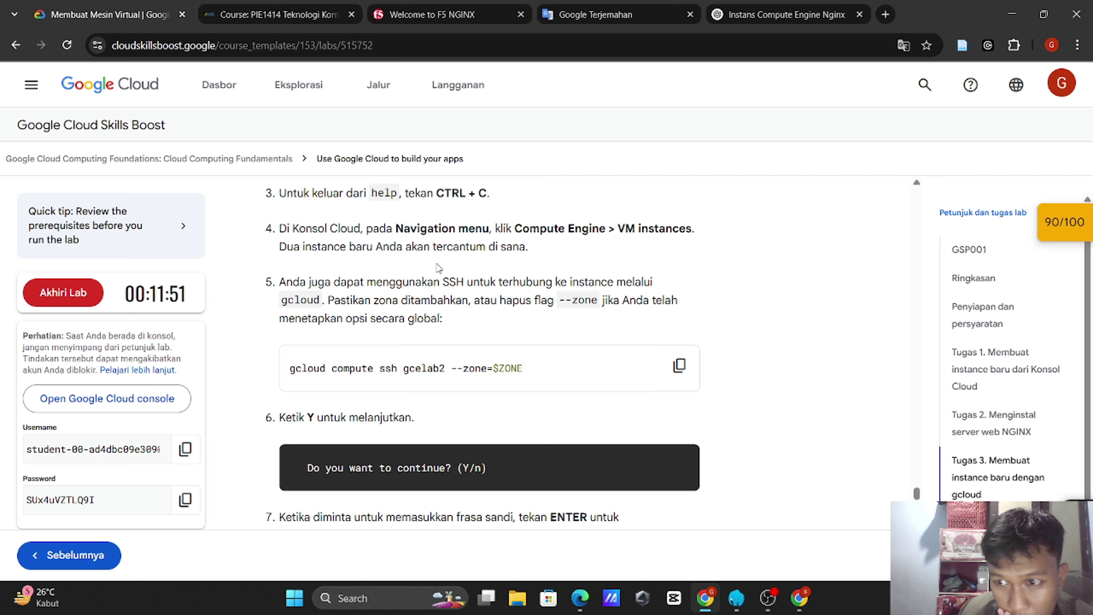
scroll(438, 268, down, 2)
scroll(439, 268, up, 1)
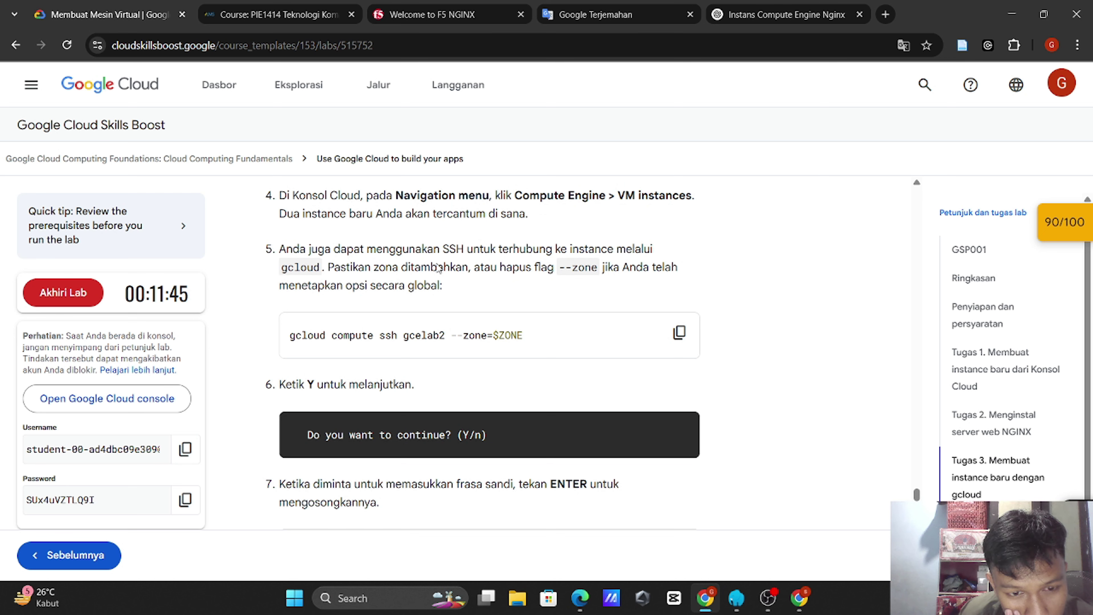
click(679, 333)
scroll(679, 332, down, 3)
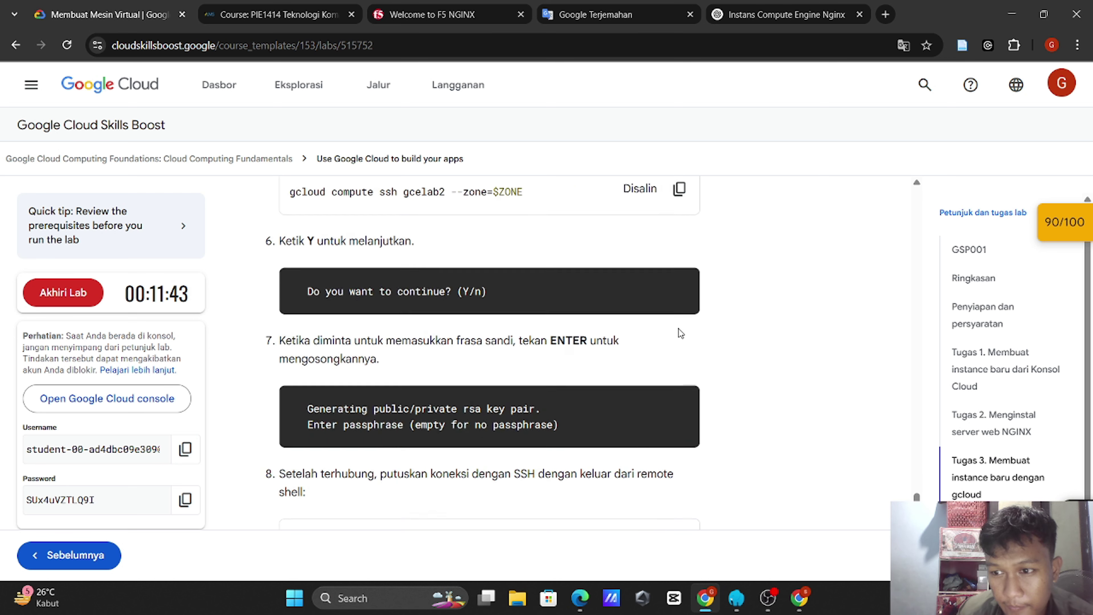
scroll(678, 328, down, 3)
scroll(679, 328, up, 4)
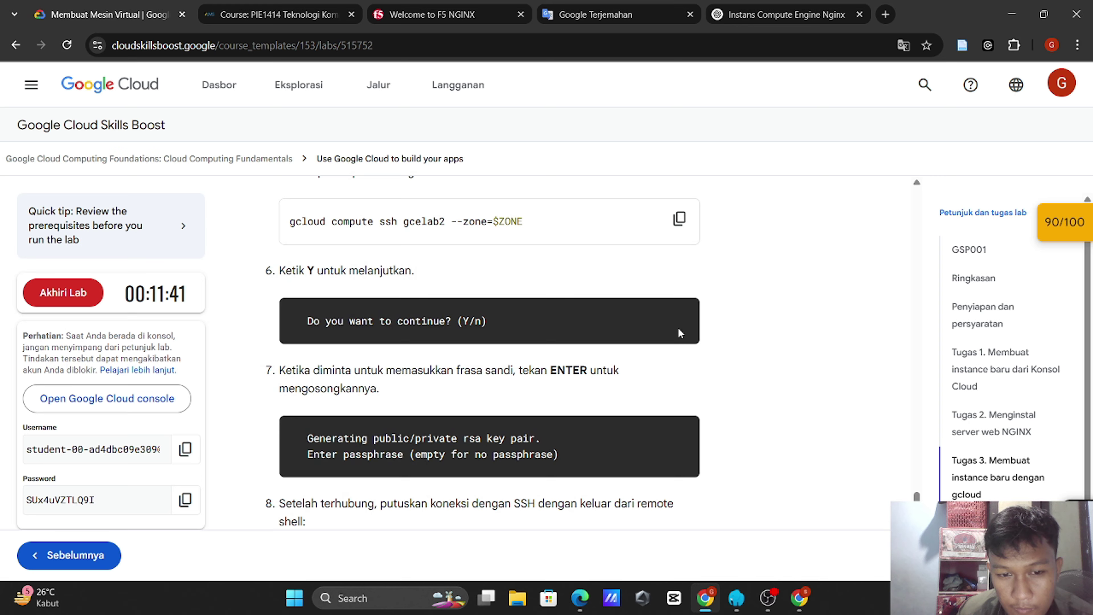
Step: Return to the console and interrupt the running gcloud help command in Cloud Shell
key(alt+Tab)
key(alt+Tab)
key(alt+Tab)
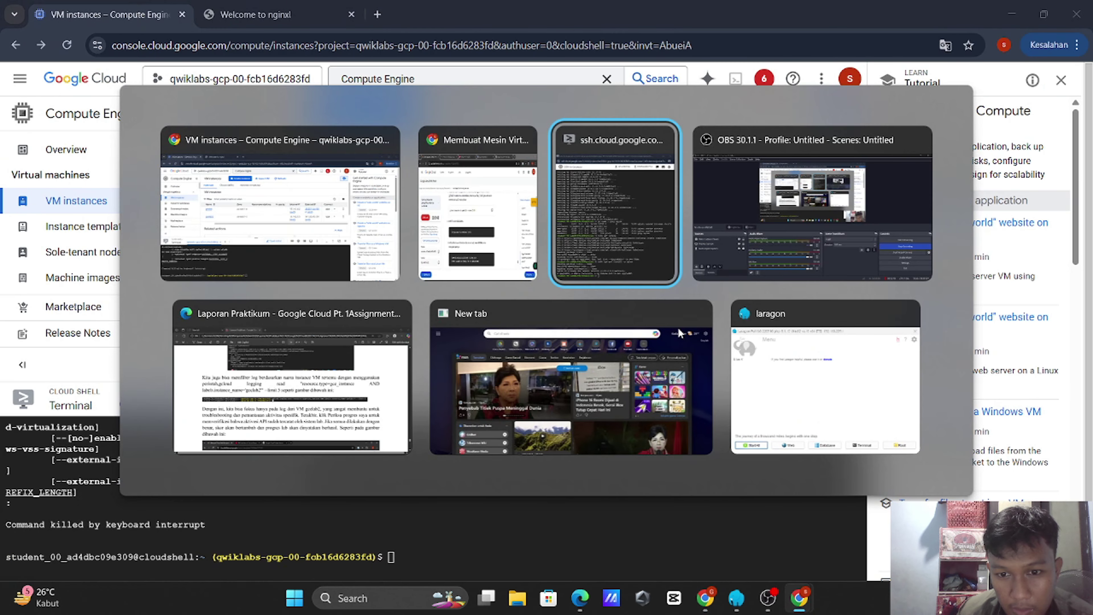
key(Escape)
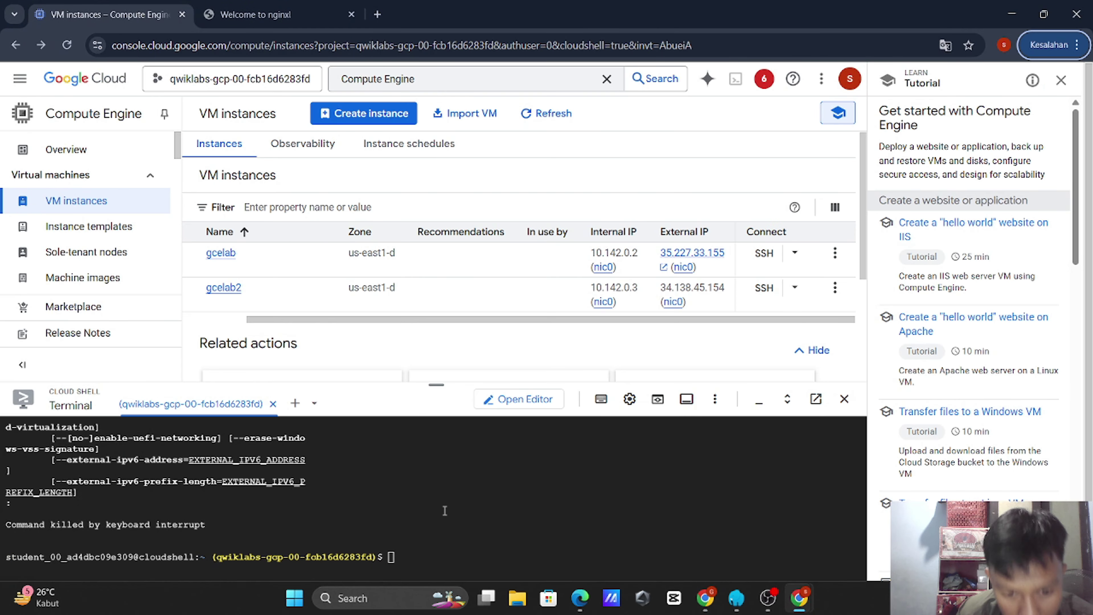
click(422, 543)
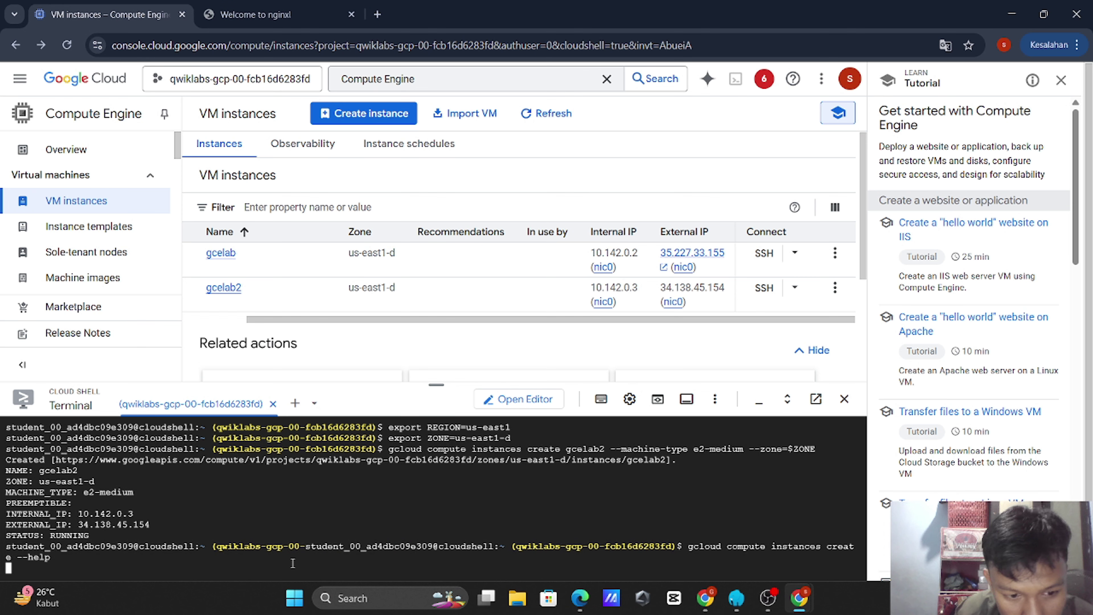
key(ctrl+c)
Step: Copy gcloud compute ssh gcelab2 --zone=$ZONE from the lab's Task 3 and run it in Cloud Shell
key(alt+Tab)
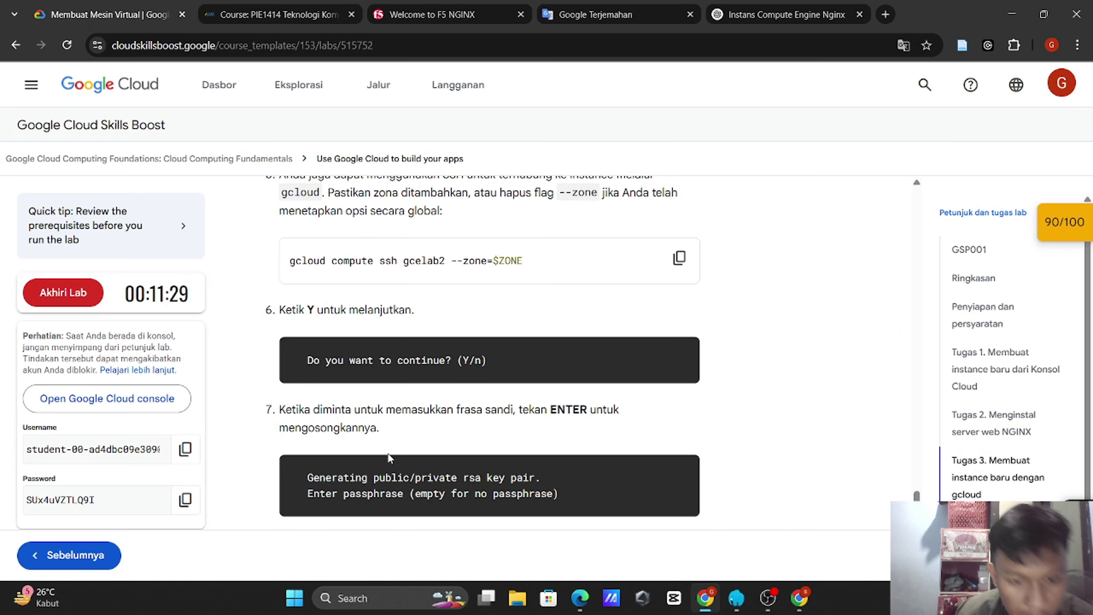
scroll(514, 367, up, 3)
click(678, 378)
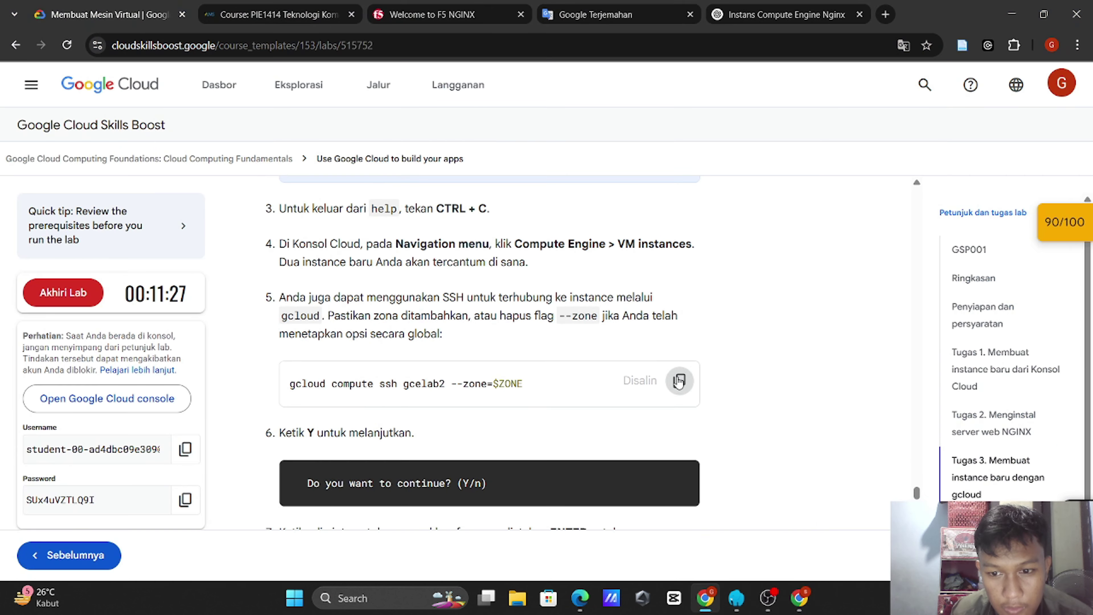
key(alt+Tab)
click(427, 475)
key(ctrl+v)
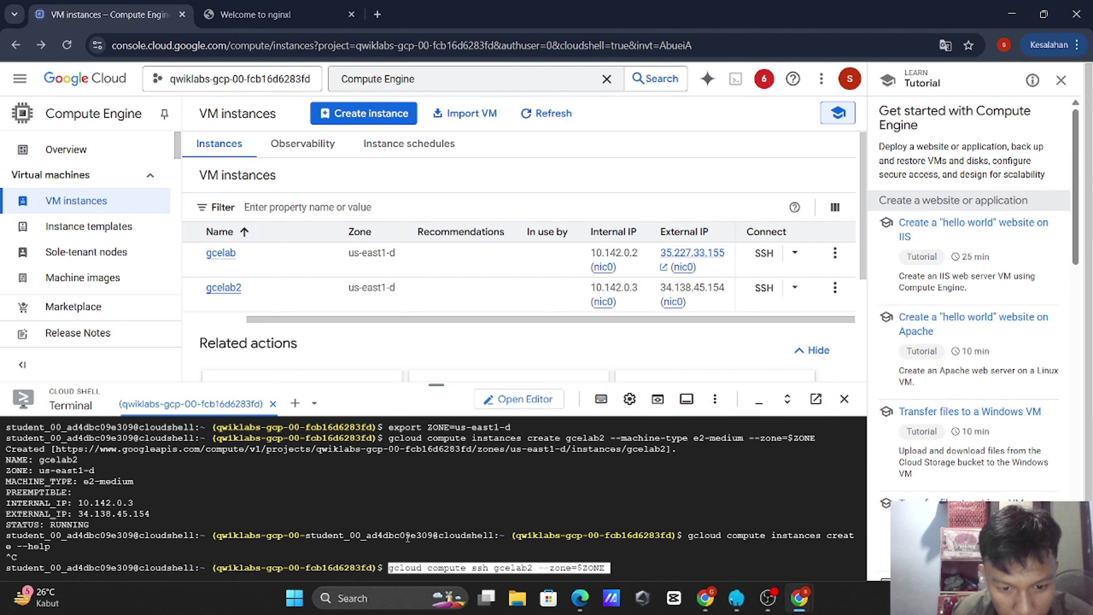
key(Return)
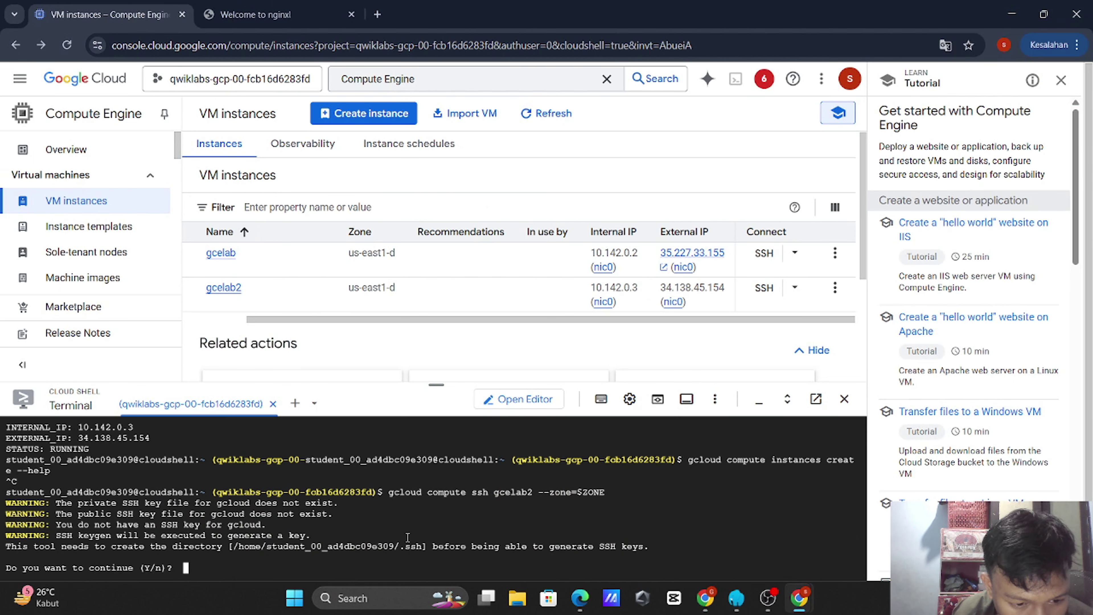
Step: Agree with y to creating the SSH key directory and generate the key pair with an empty passphrase
text(y)
key(Return)
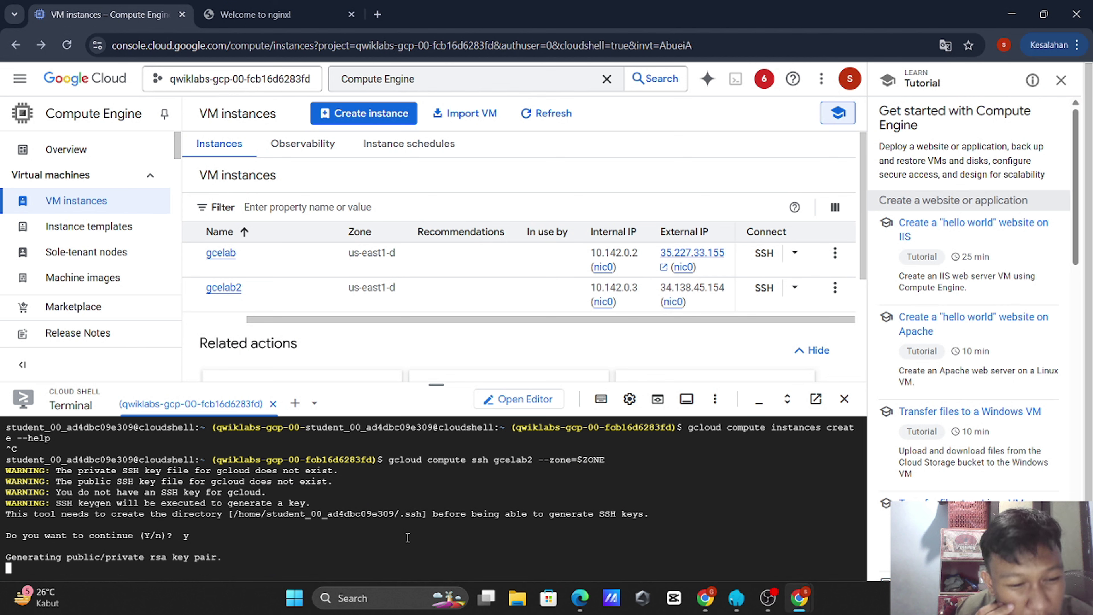
key(Return)
key(Return)
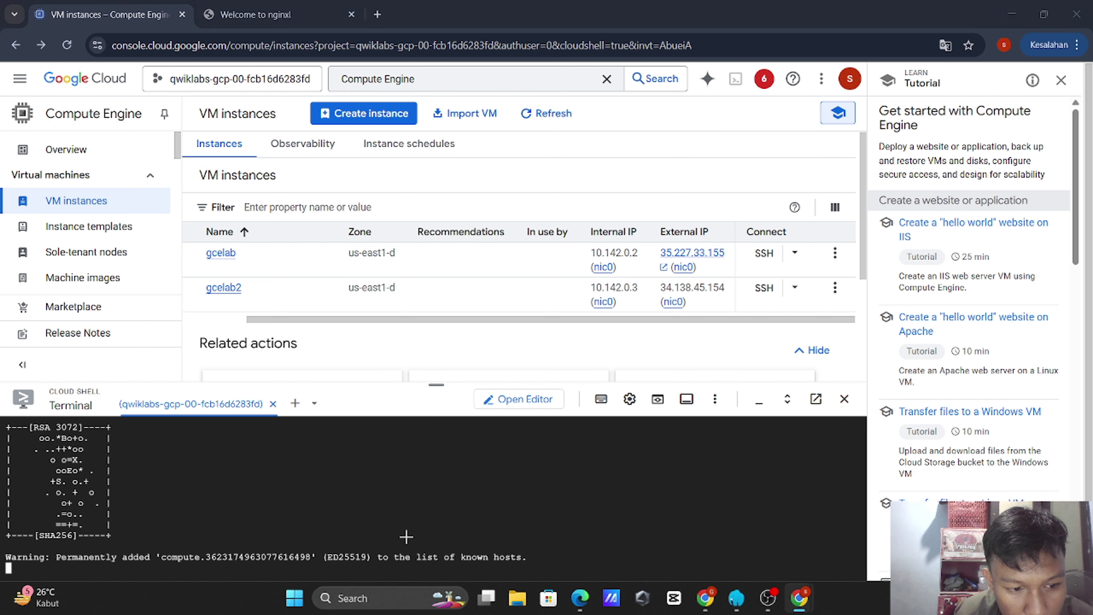
Step: Answer the lab's Task 4 quiz with The gcloud command line tool and The Cloud console, and submit it
key(alt+Tab)
scroll(522, 372, down, 1)
scroll(523, 372, down, 5)
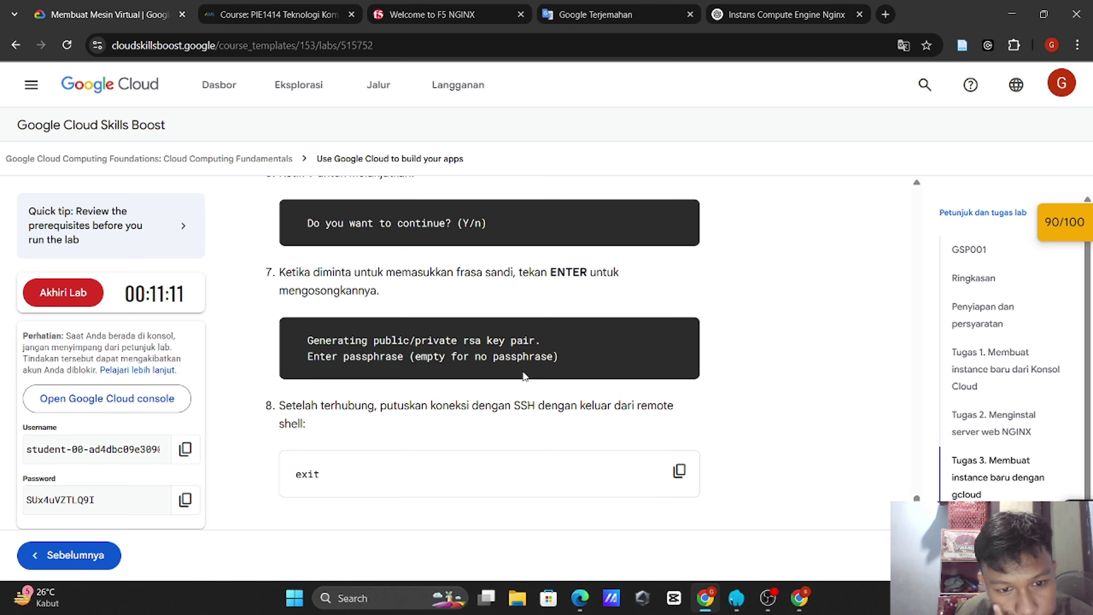
scroll(523, 373, down, 12)
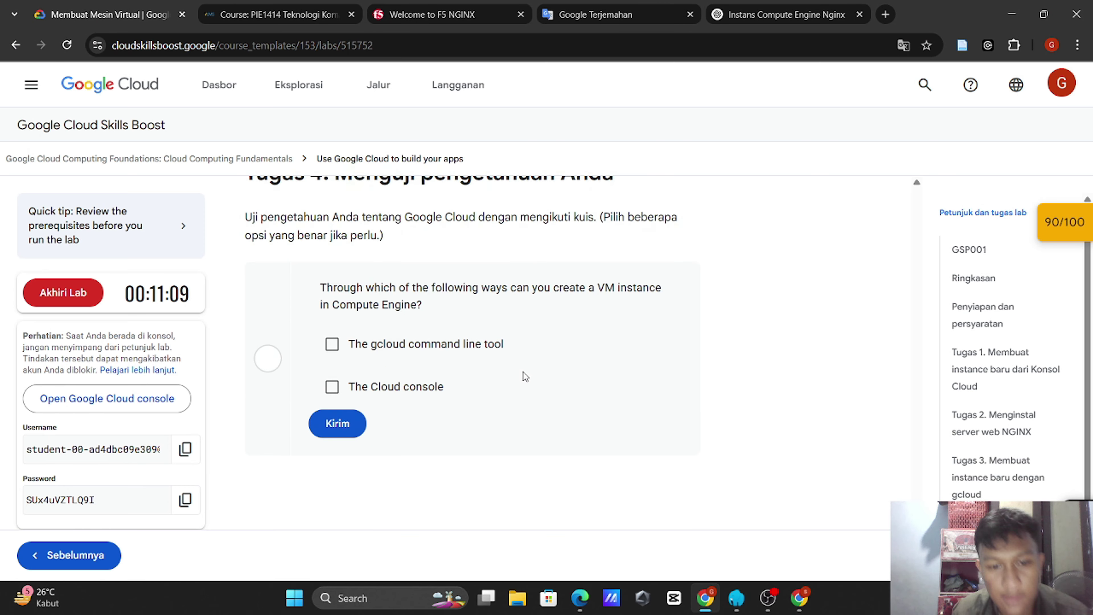
click(330, 345)
click(321, 389)
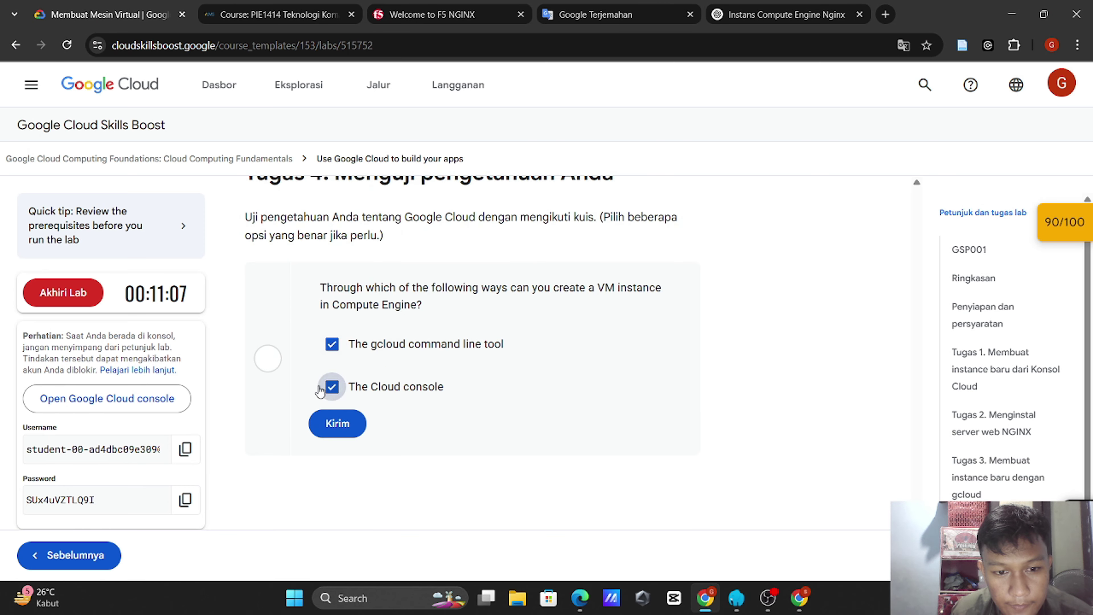
click(342, 419)
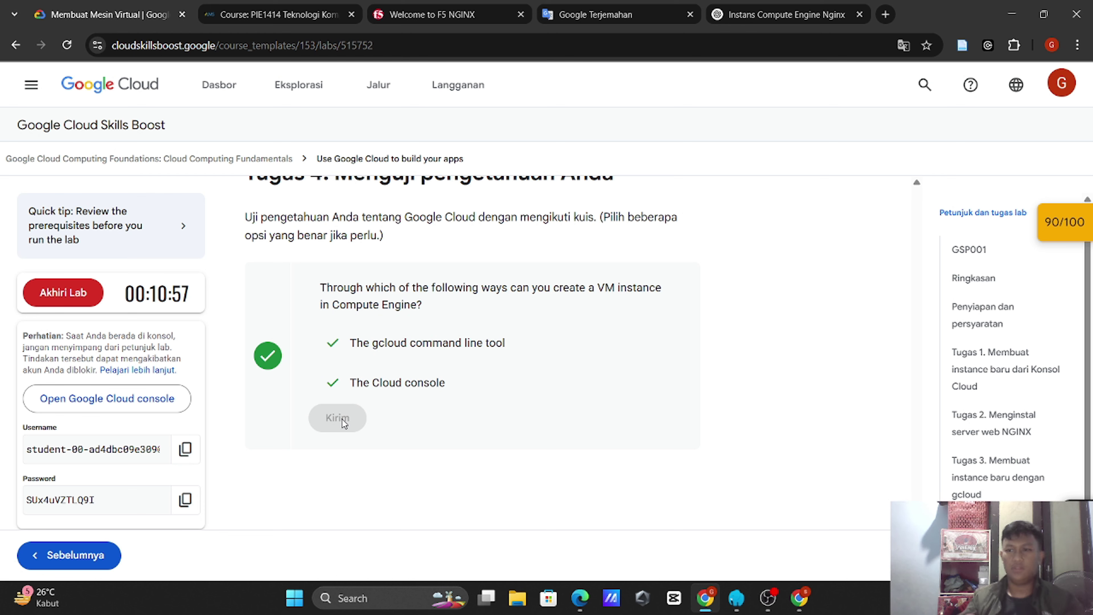
Step: Switch back to Cloud Shell and examine the output of the SSH connection to gcelab2
key(alt+Tab)
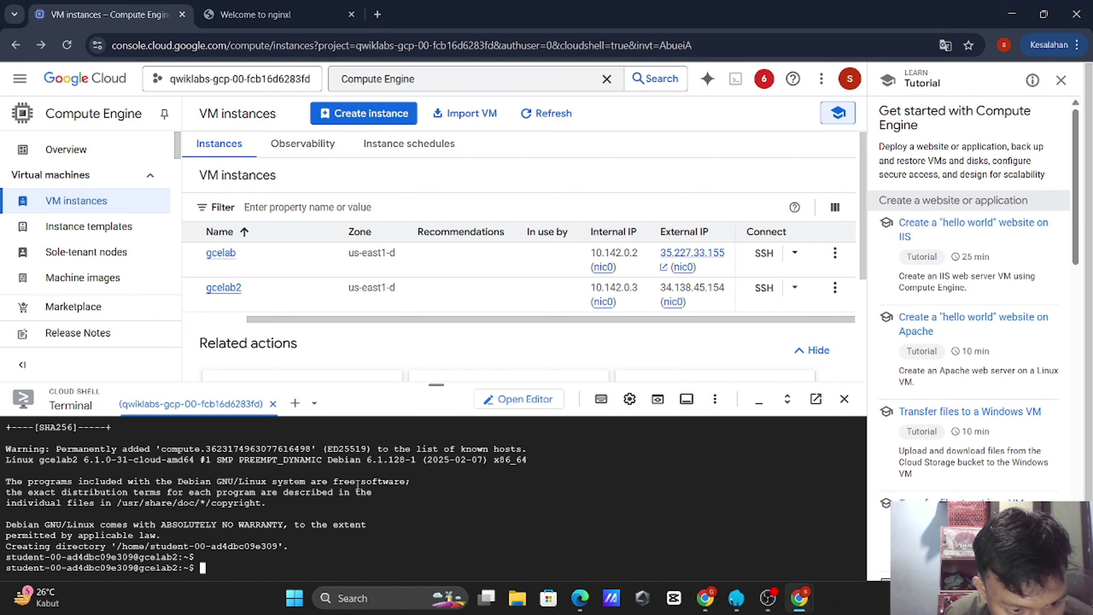
scroll(358, 486, up, 1)
scroll(357, 486, down, 1)
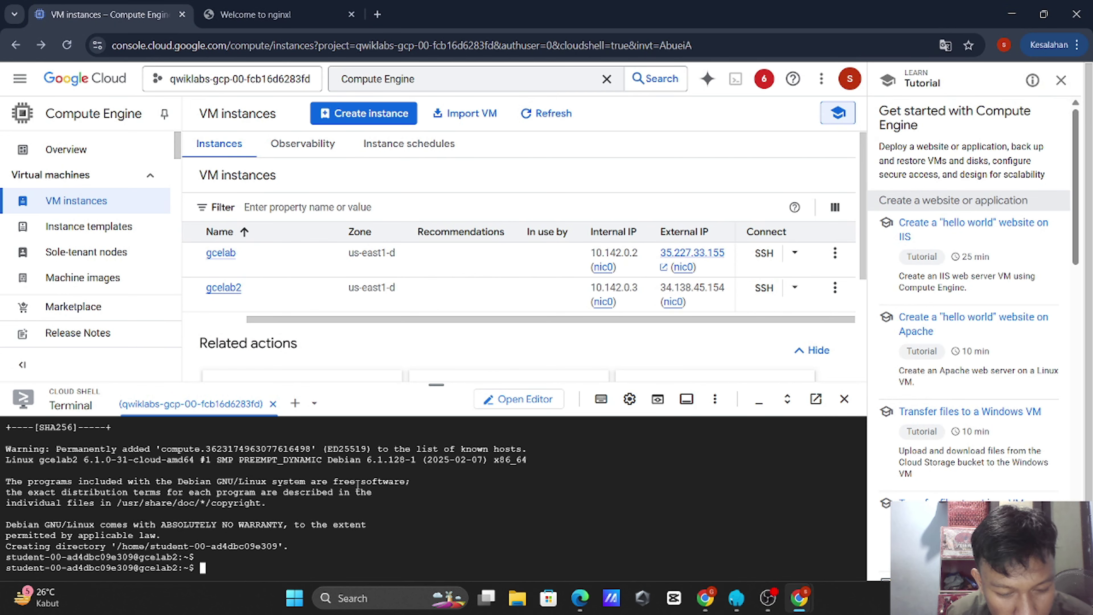
key(ctrl+c)
Step: Look through the lab page from the setup section to Task 2's progress check for any uncompleted checkpoint
key(alt+Tab)
scroll(526, 400, up, 20)
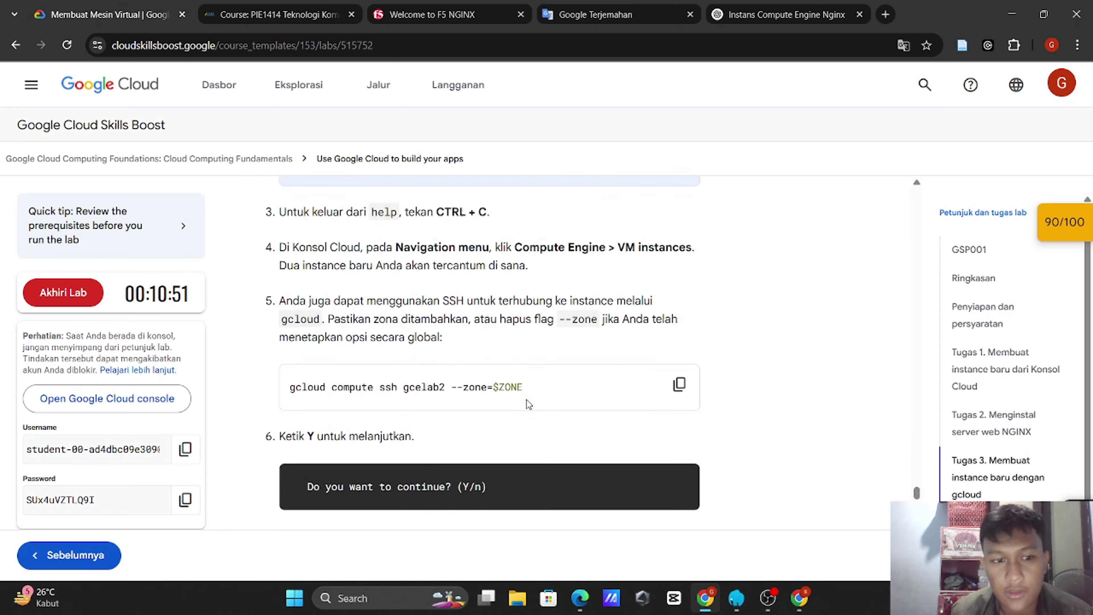
scroll(526, 400, up, 2)
scroll(526, 400, down, 20)
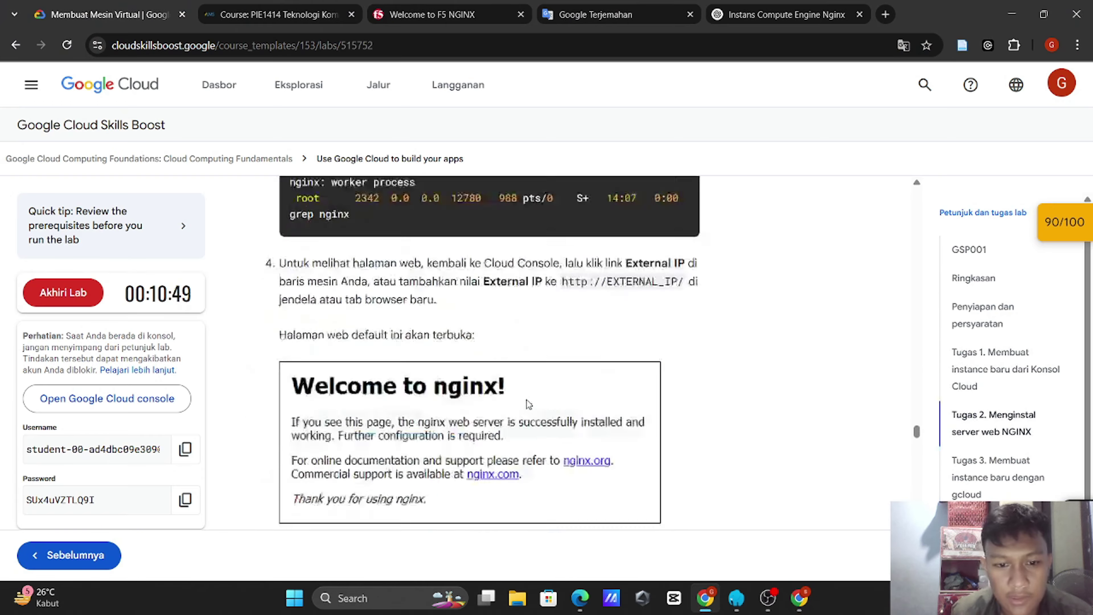
scroll(526, 400, down, 20)
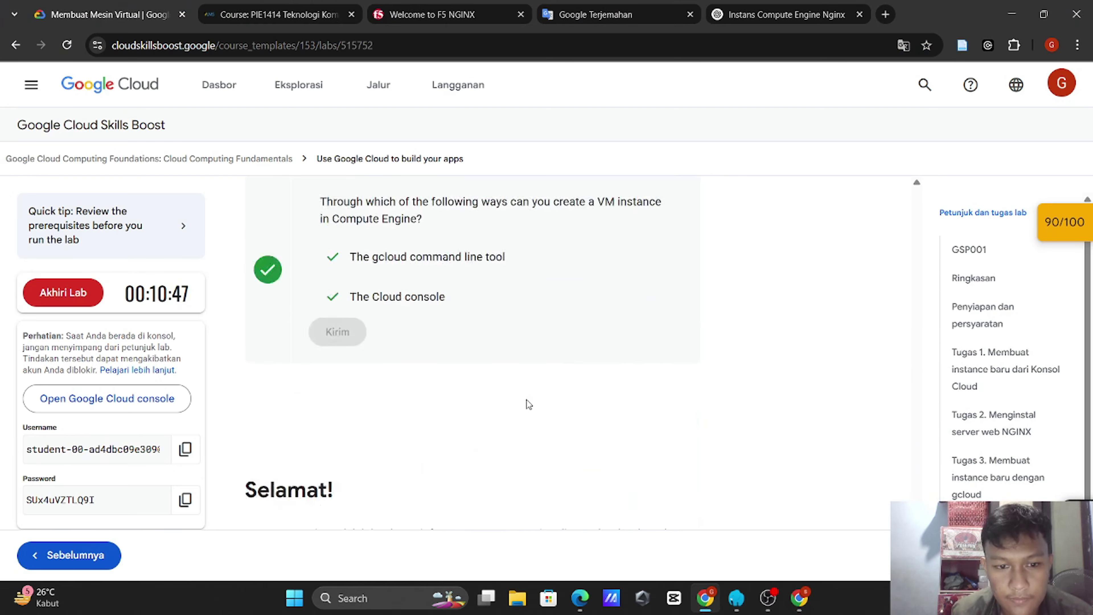
scroll(527, 402, up, 12)
scroll(526, 402, up, 20)
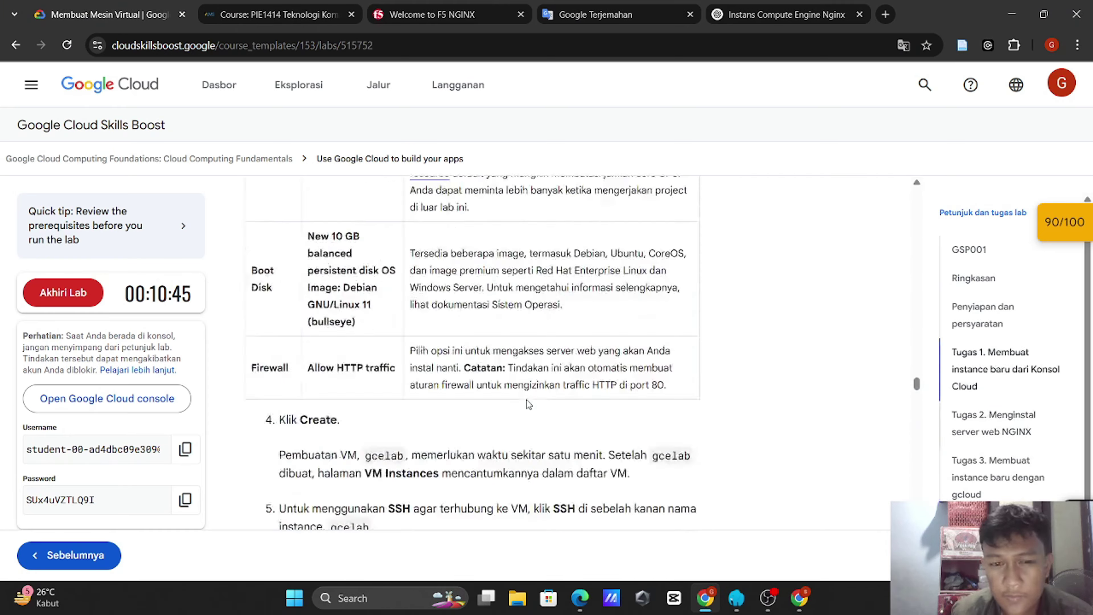
scroll(526, 400, up, 15)
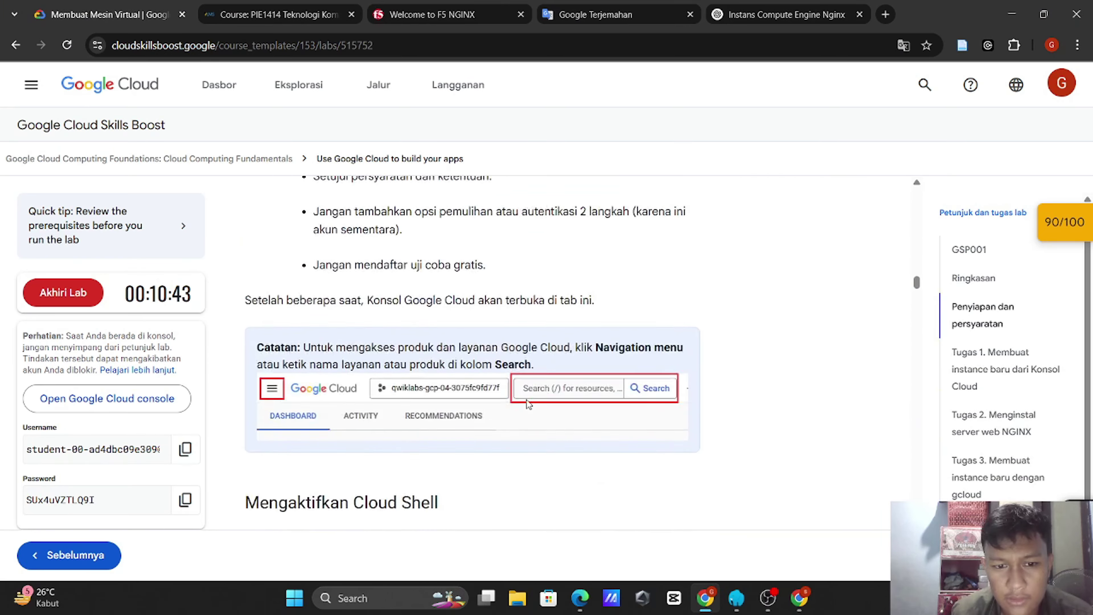
scroll(526, 400, up, 3)
scroll(526, 400, down, 15)
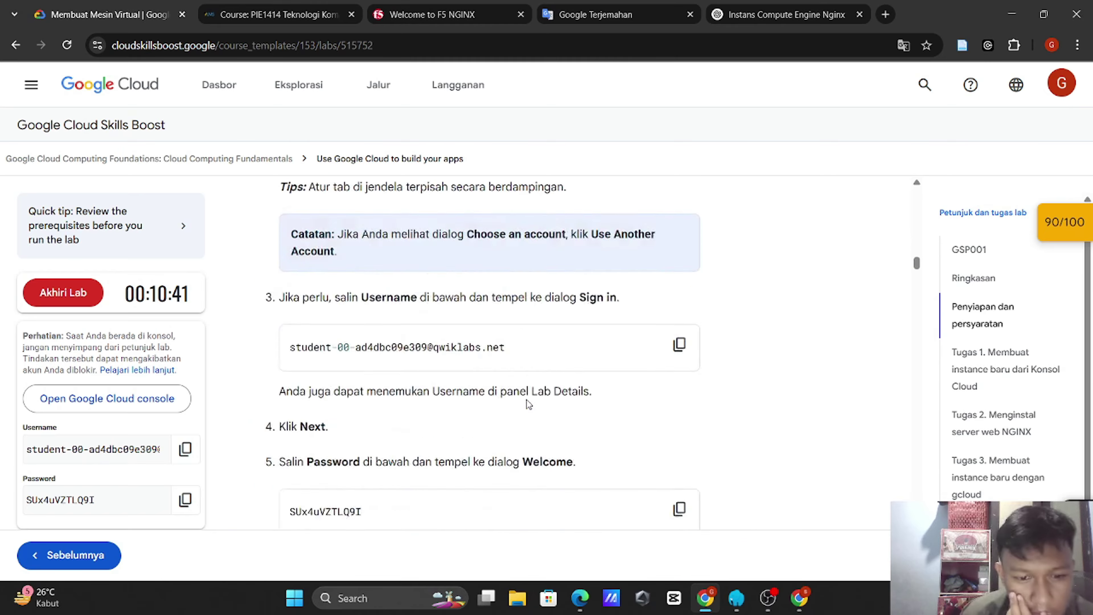
scroll(527, 400, down, 15)
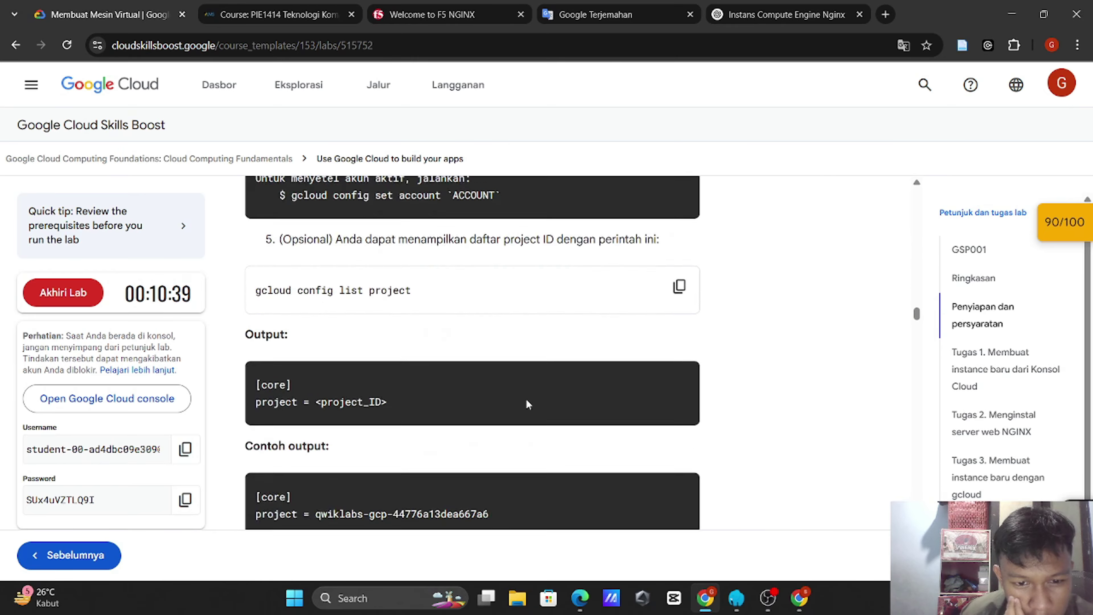
scroll(526, 400, down, 15)
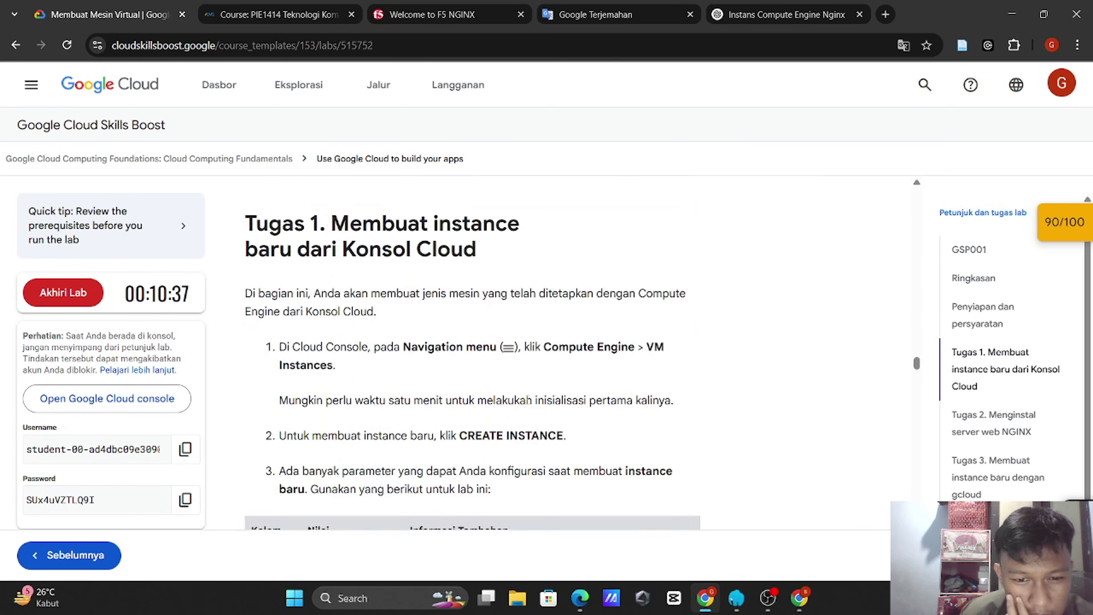
scroll(526, 400, down, 15)
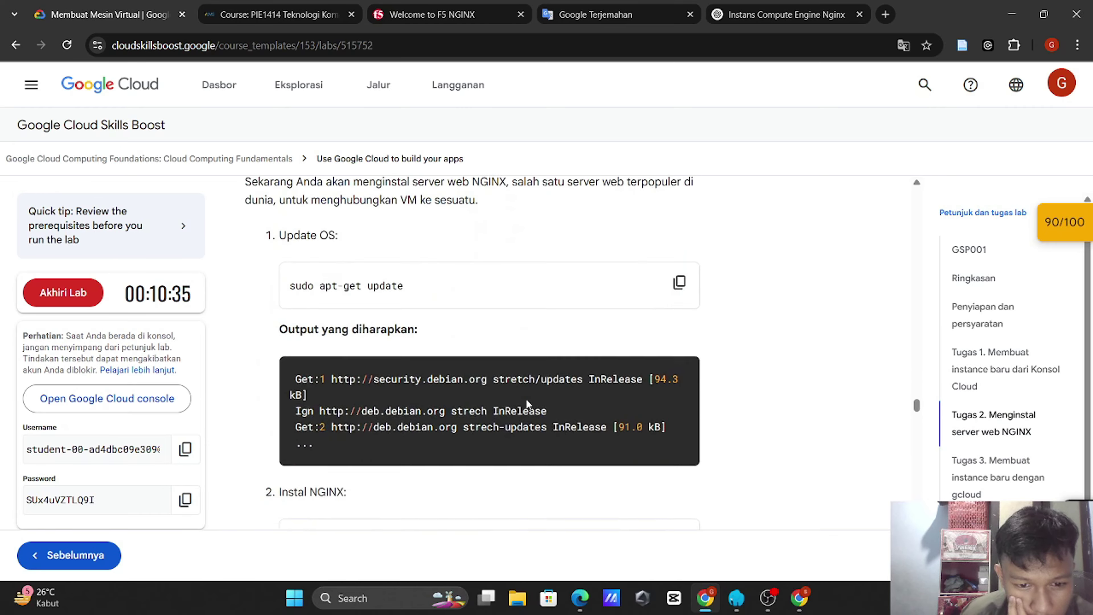
scroll(529, 403, down, 10)
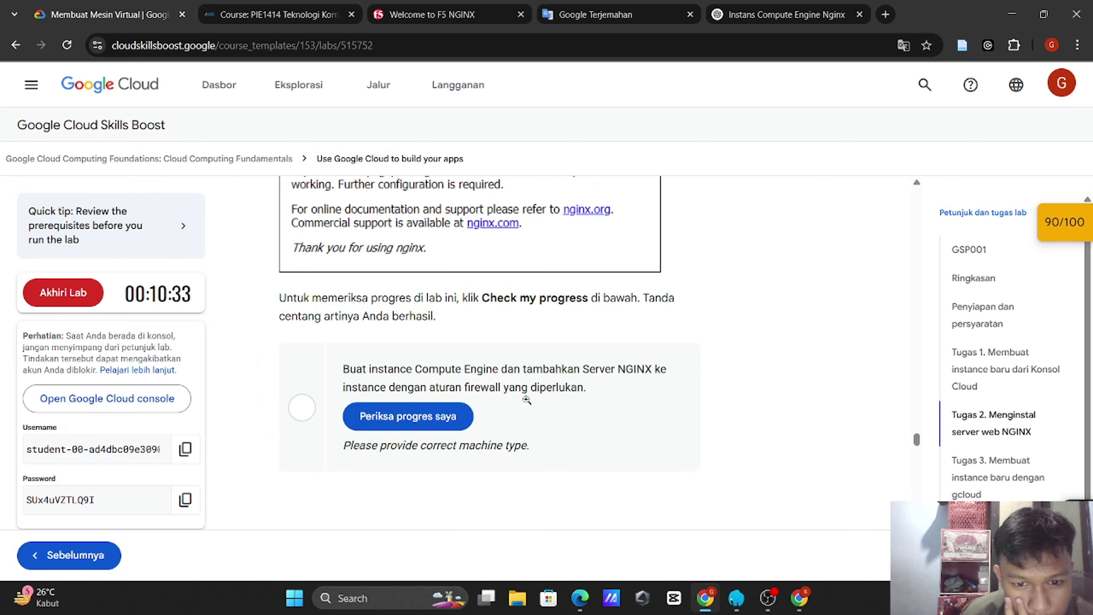
Step: Recheck the NGINX checkpoint on the lab page, and delete the gcelab instance from the VM instances list in the Google Cloud console
click(426, 420)
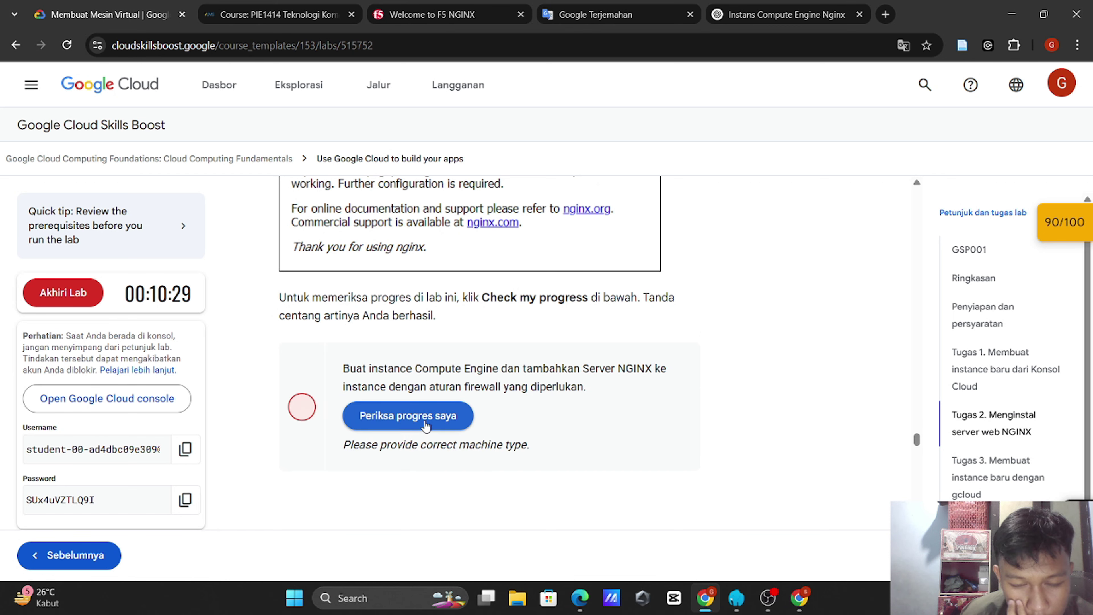
mouse_move(798, 597)
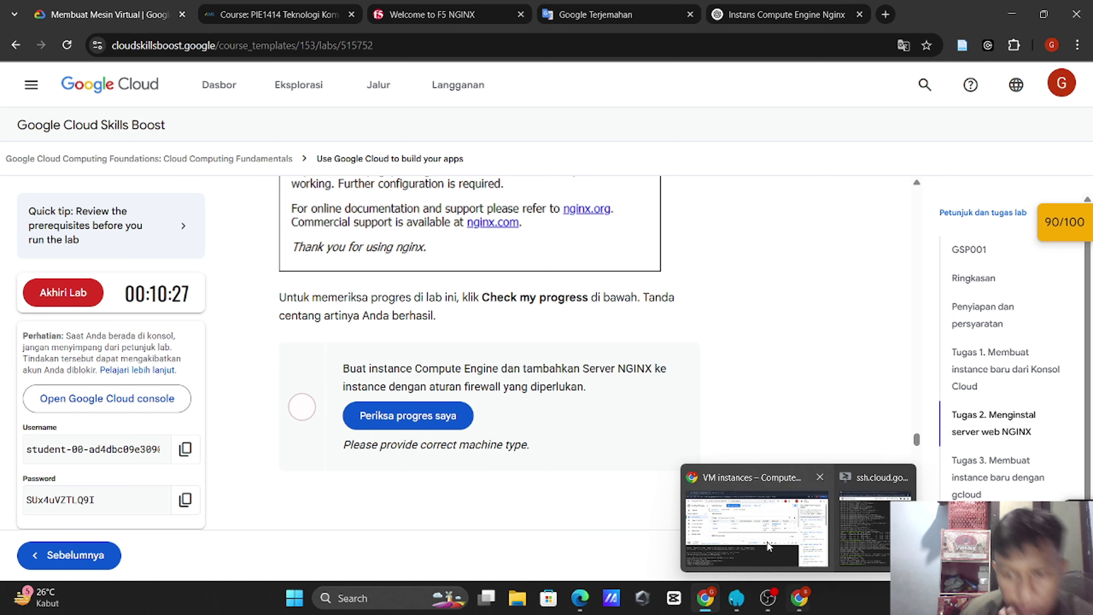
click(770, 544)
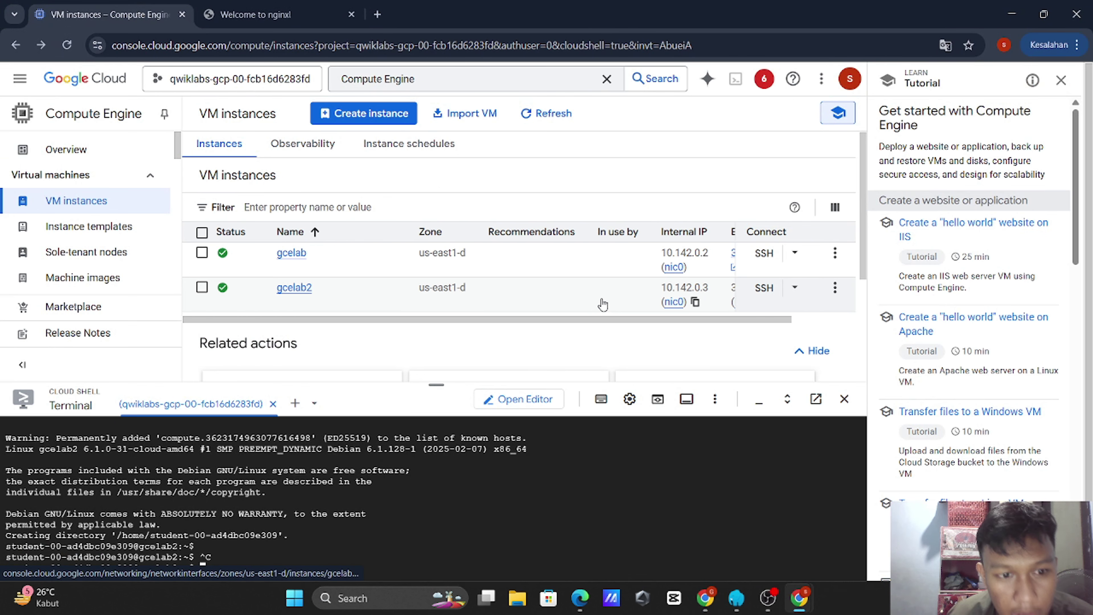
click(836, 254)
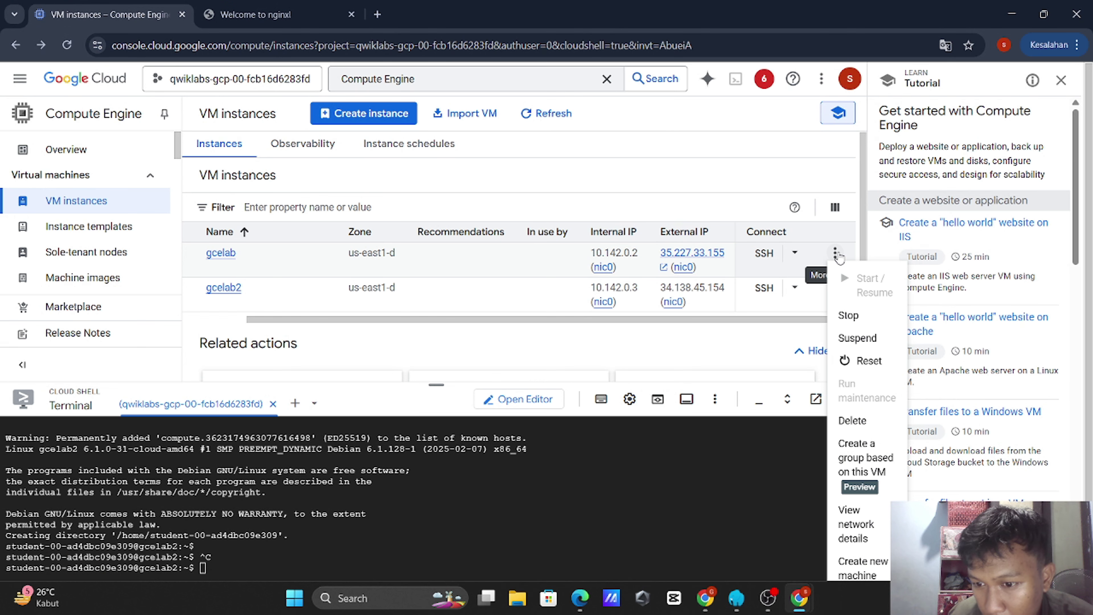
click(854, 421)
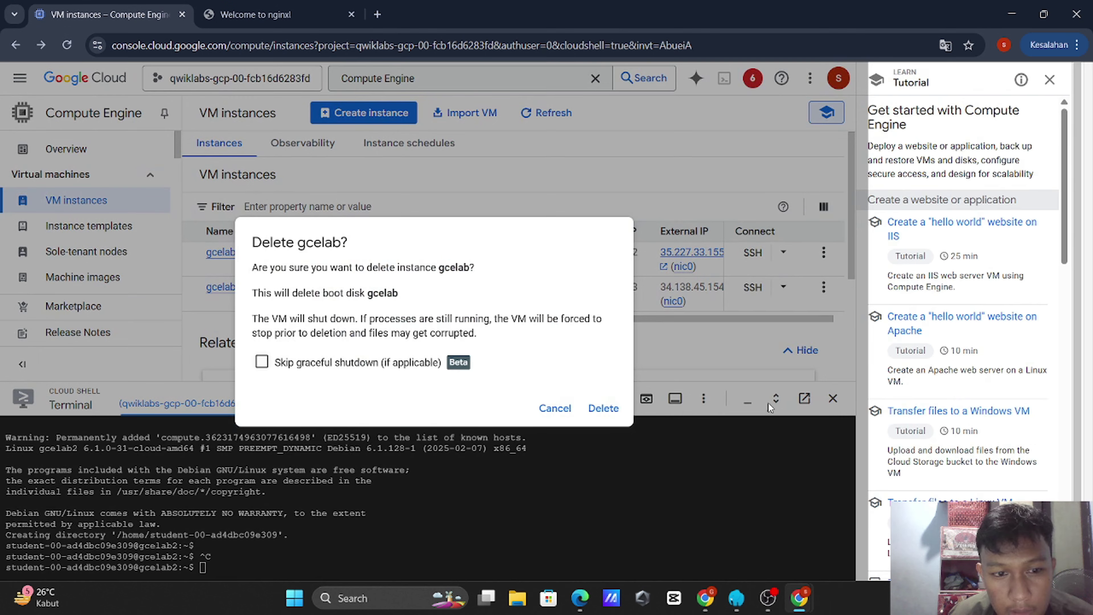
click(590, 405)
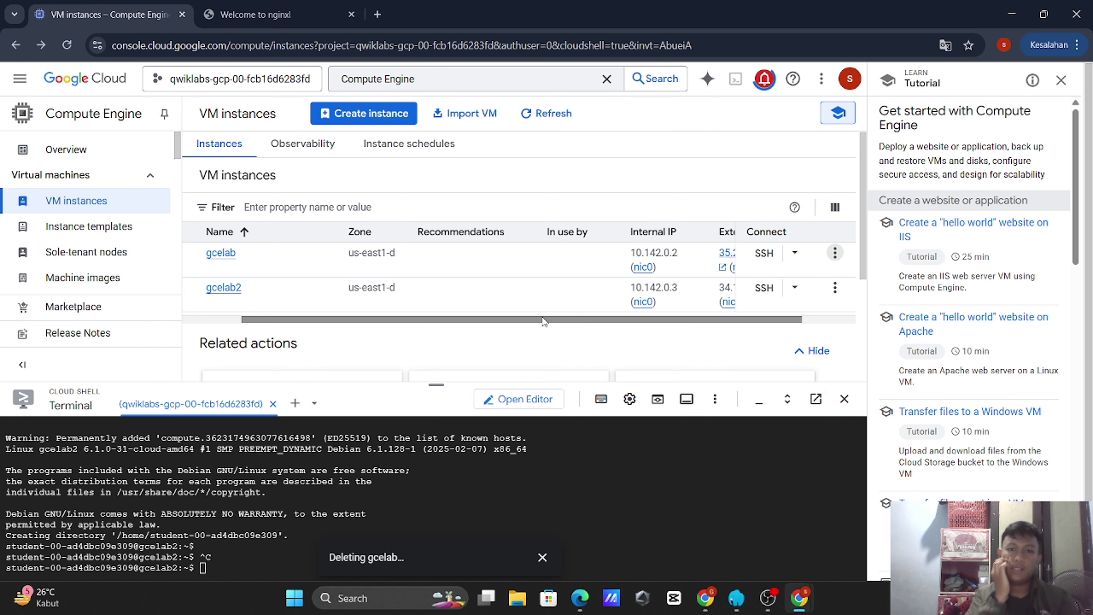
Step: Check the NGINX checkpoint's progress again on the lab page and return to the console's VM instances list
key(alt+Tab)
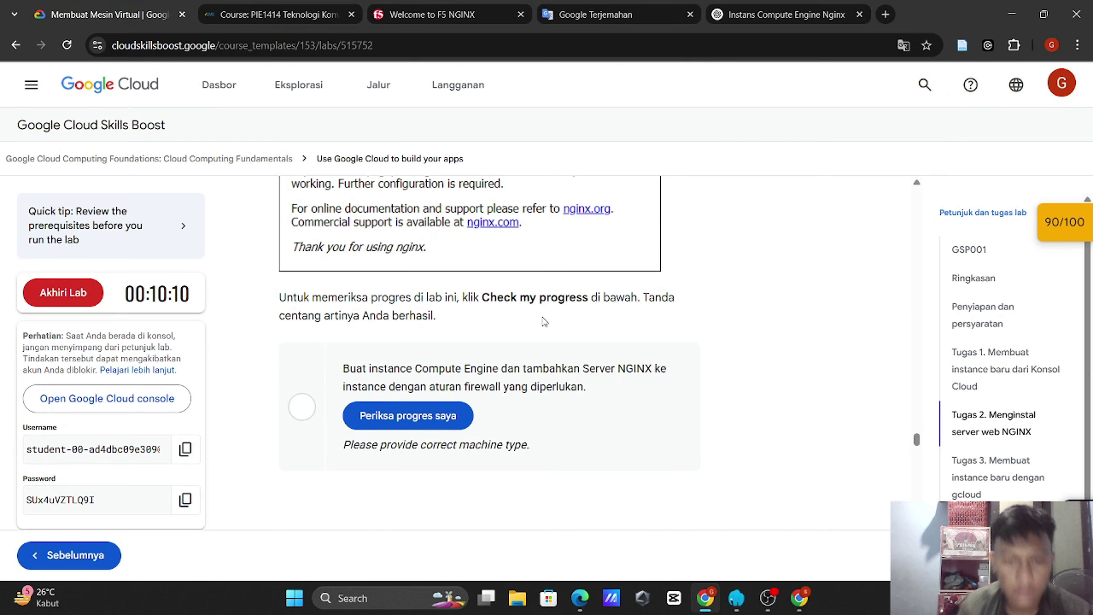
click(426, 424)
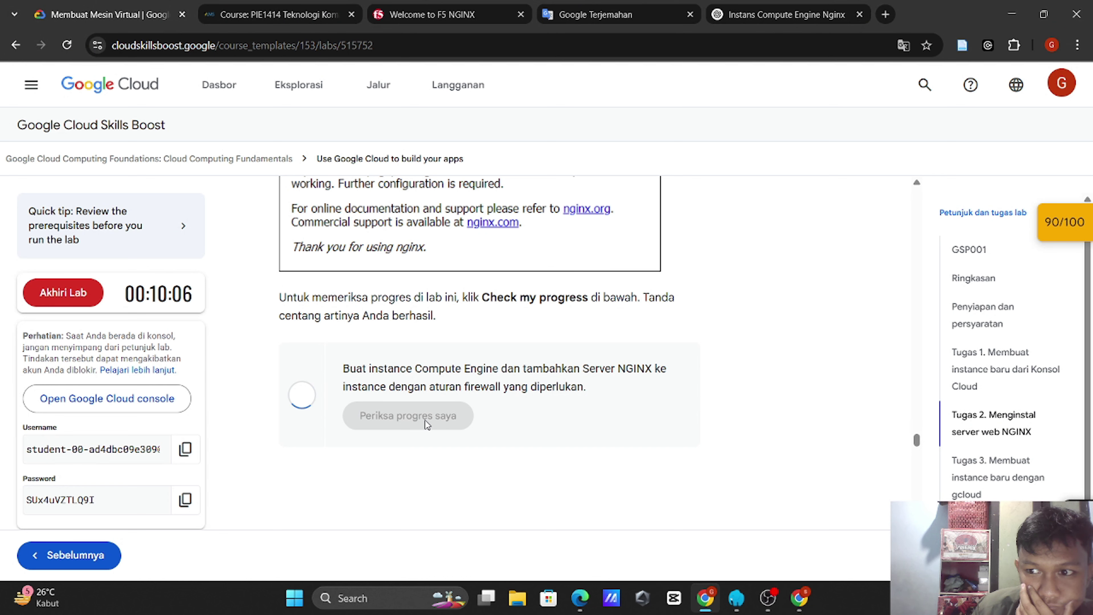
click(811, 600)
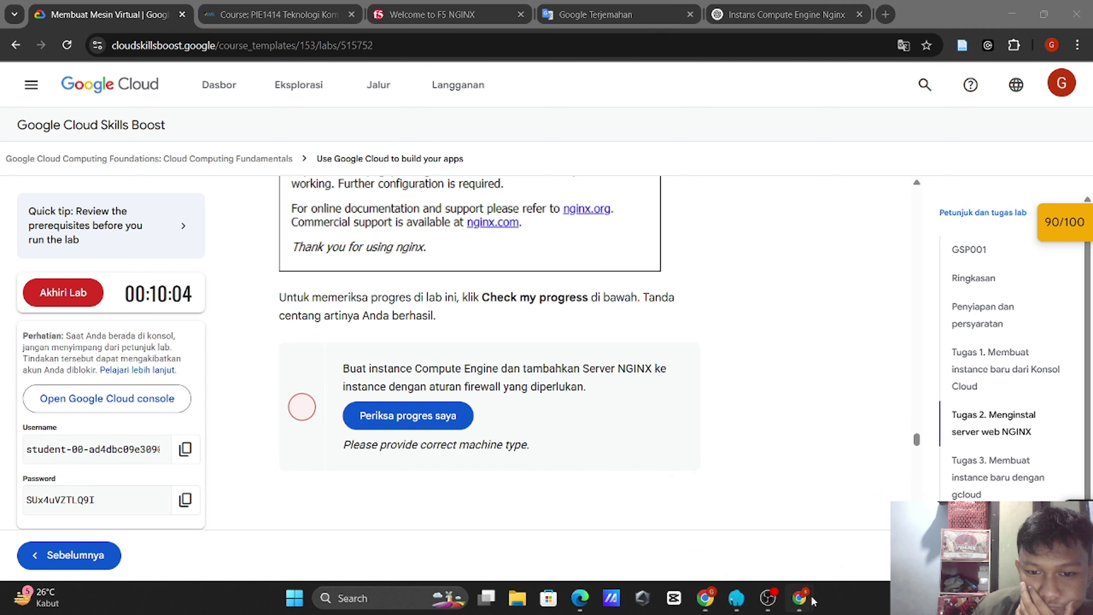
click(781, 510)
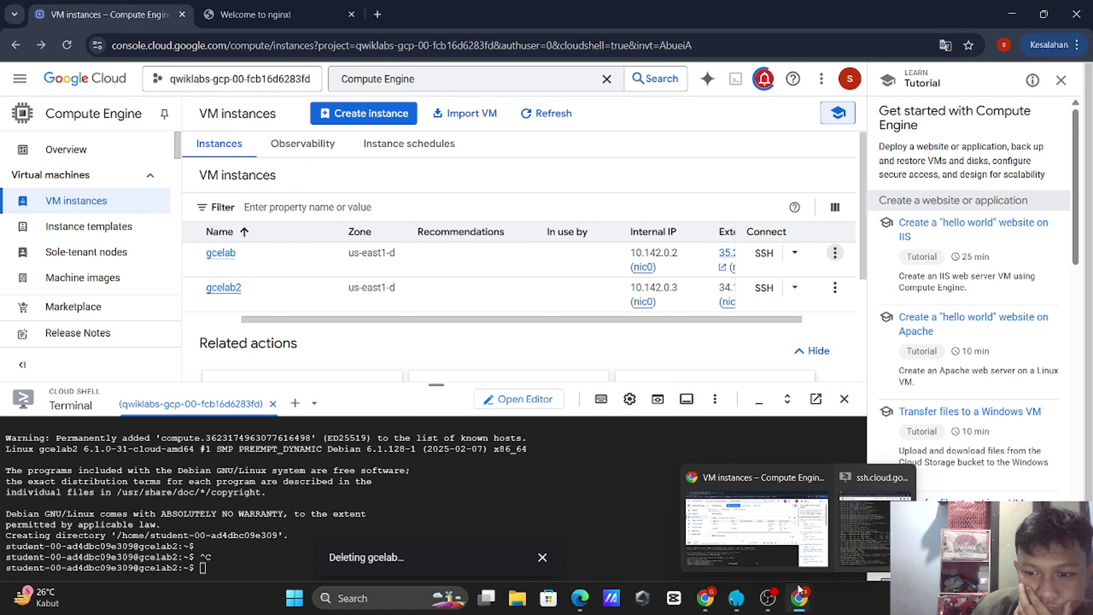
click(837, 271)
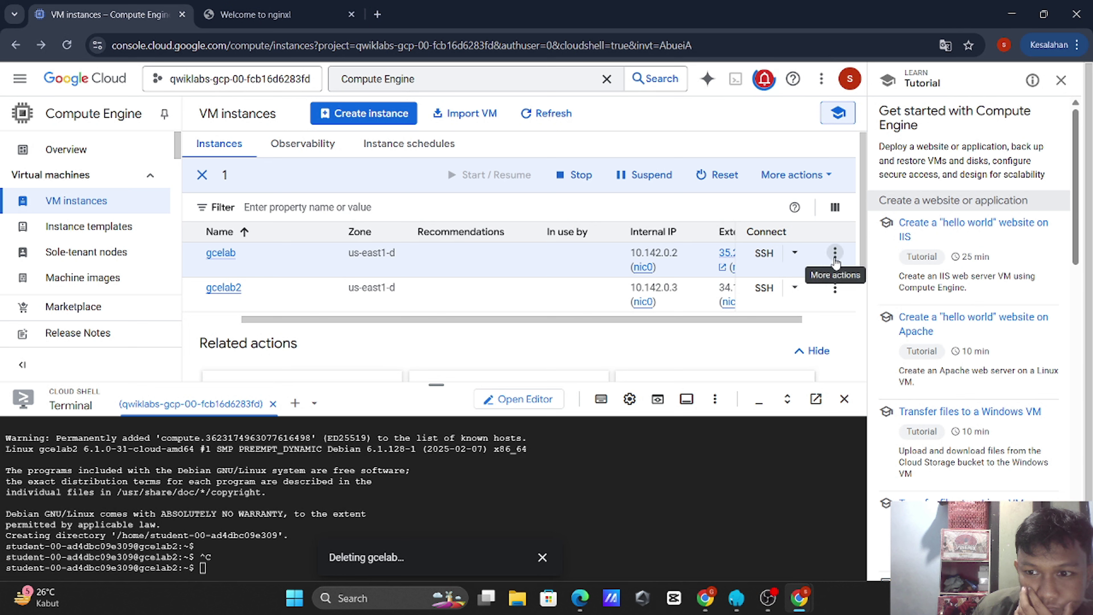
click(835, 258)
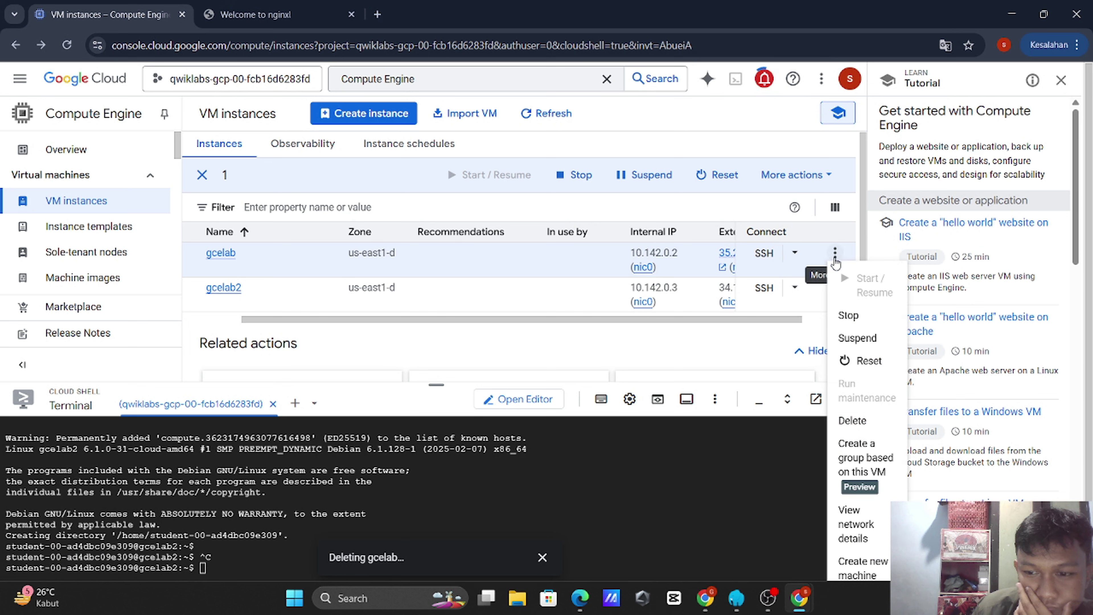
click(206, 177)
click(207, 177)
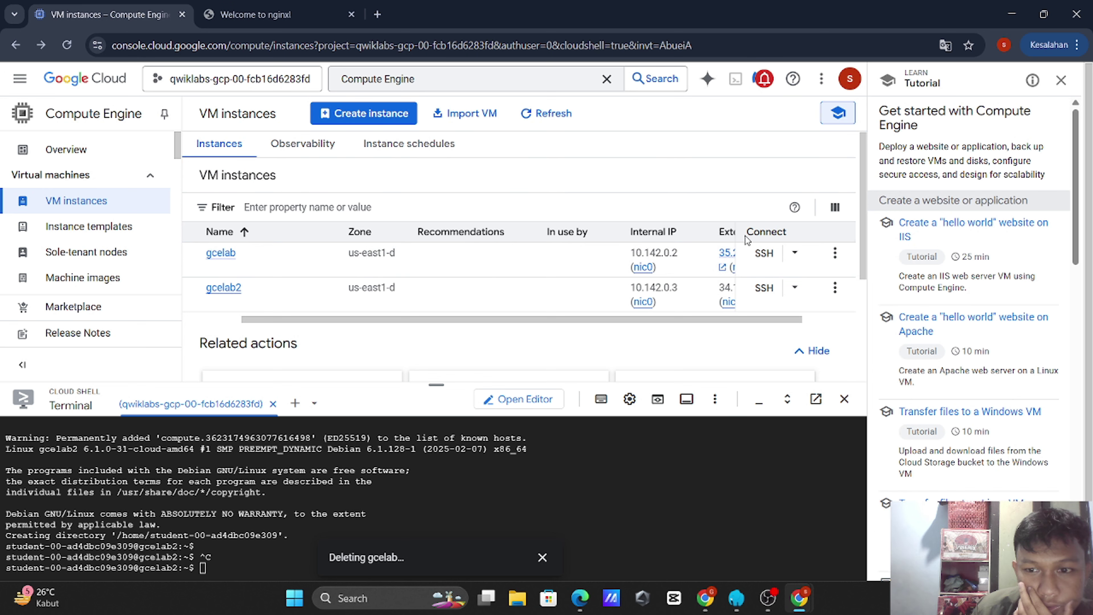
click(834, 253)
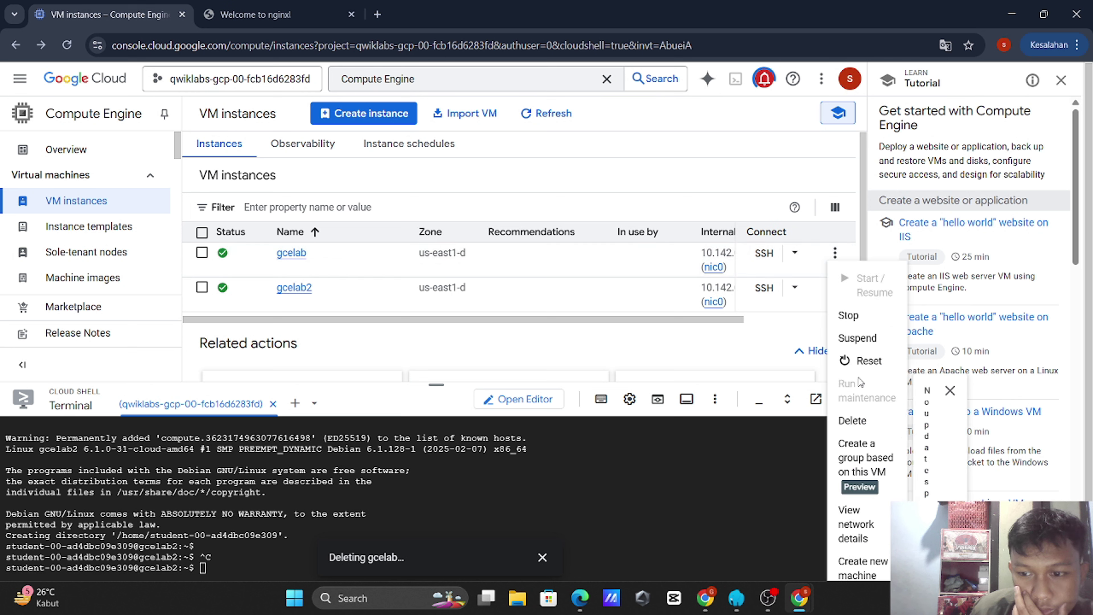
Step: Switch to the lab page, recheck the NGINX item in the checkpoint overview, and review Task 1's machine type, boot disk and firewall settings
click(702, 597)
scroll(596, 357, up, 8)
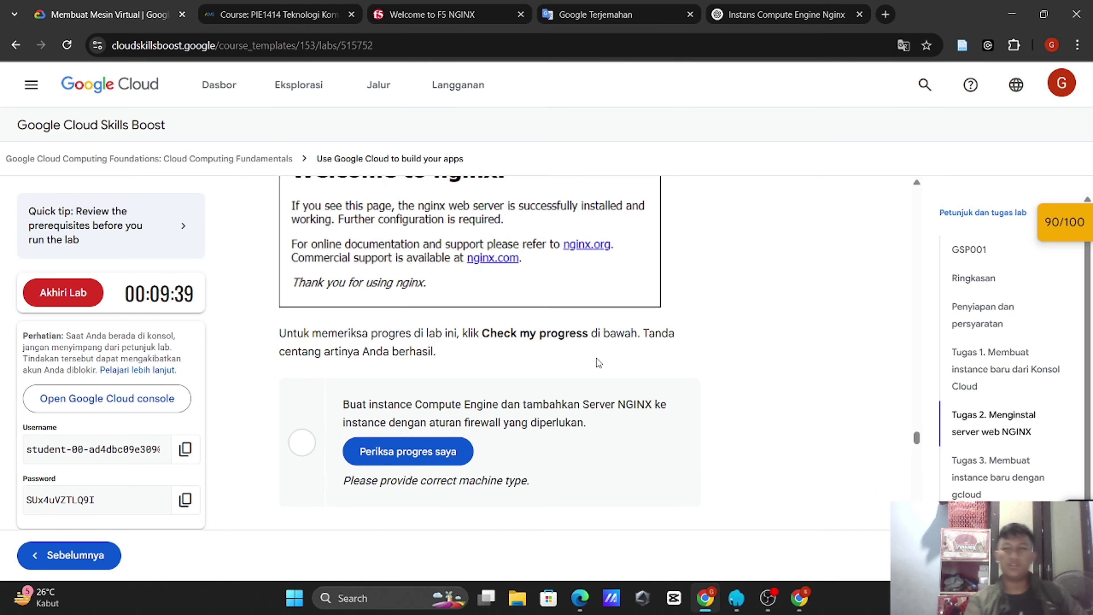
click(1066, 225)
click(976, 285)
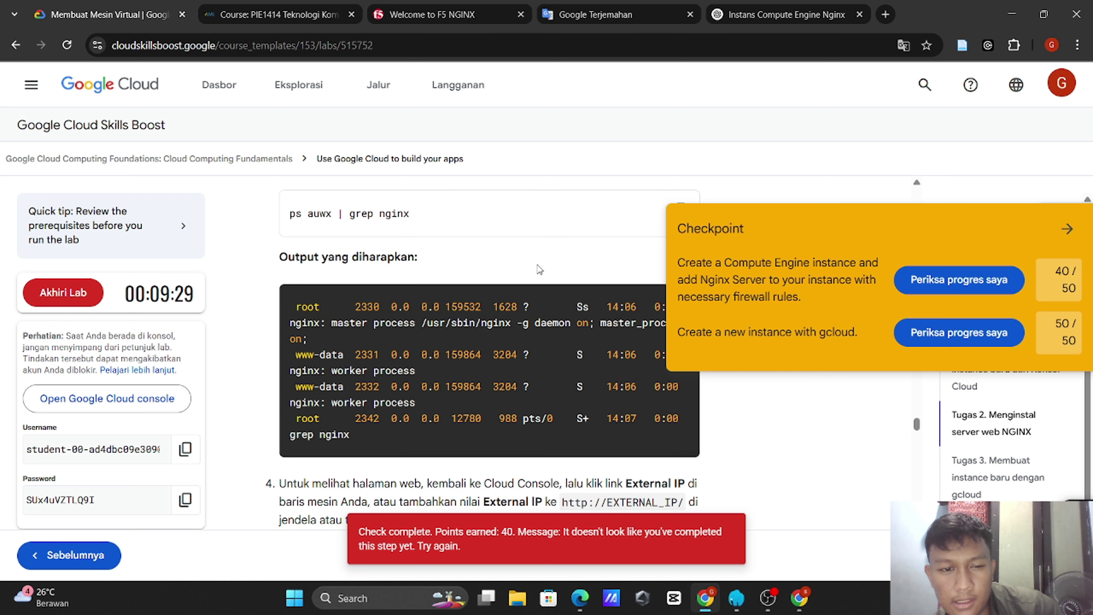
scroll(540, 269, up, 15)
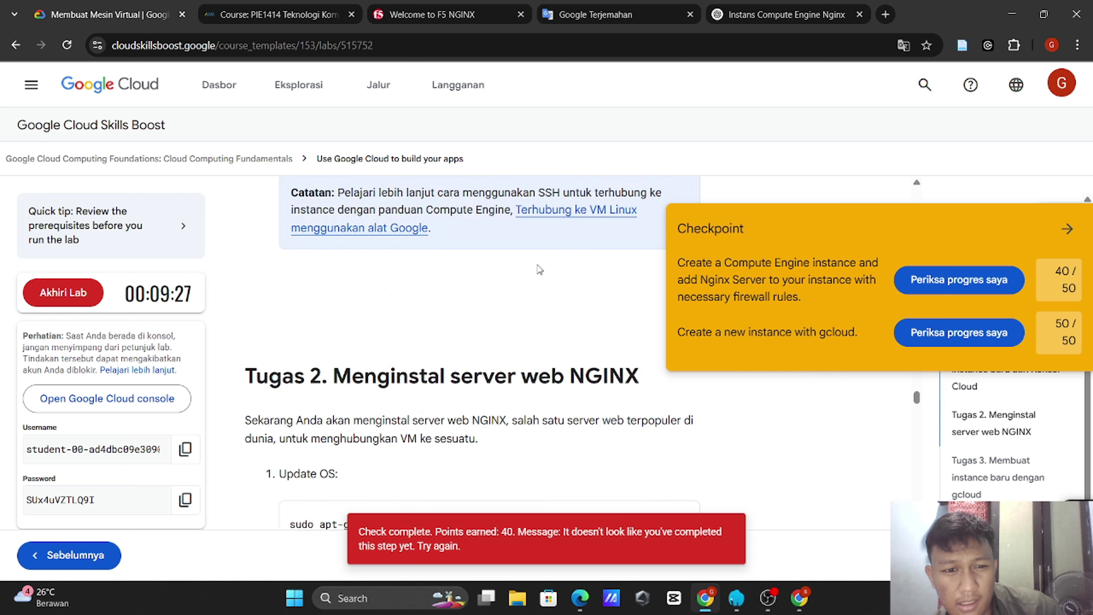
scroll(540, 269, up, 7)
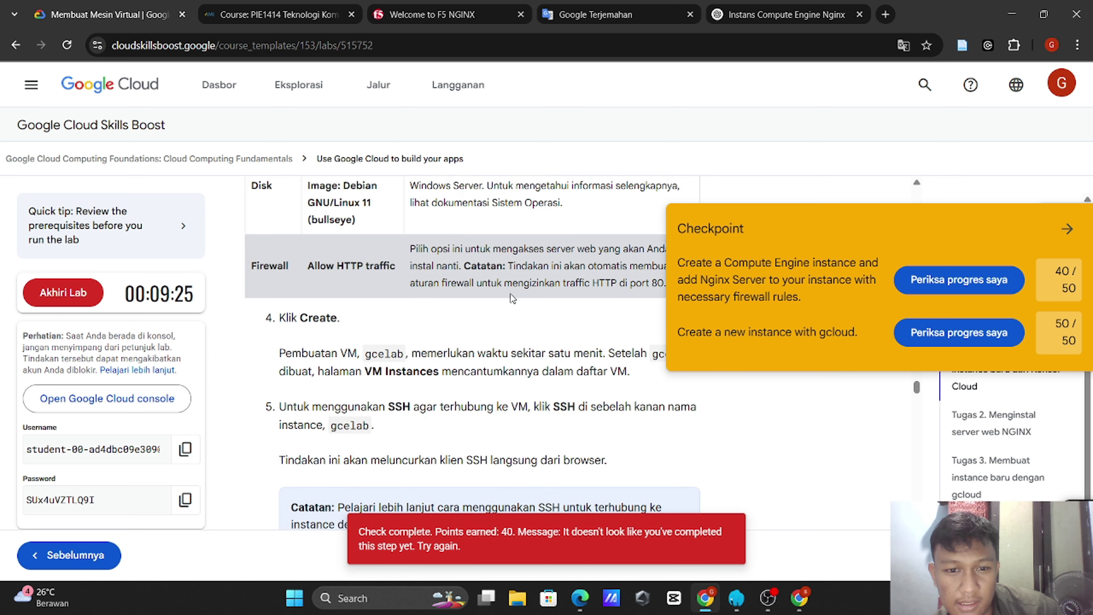
scroll(512, 298, up, 3)
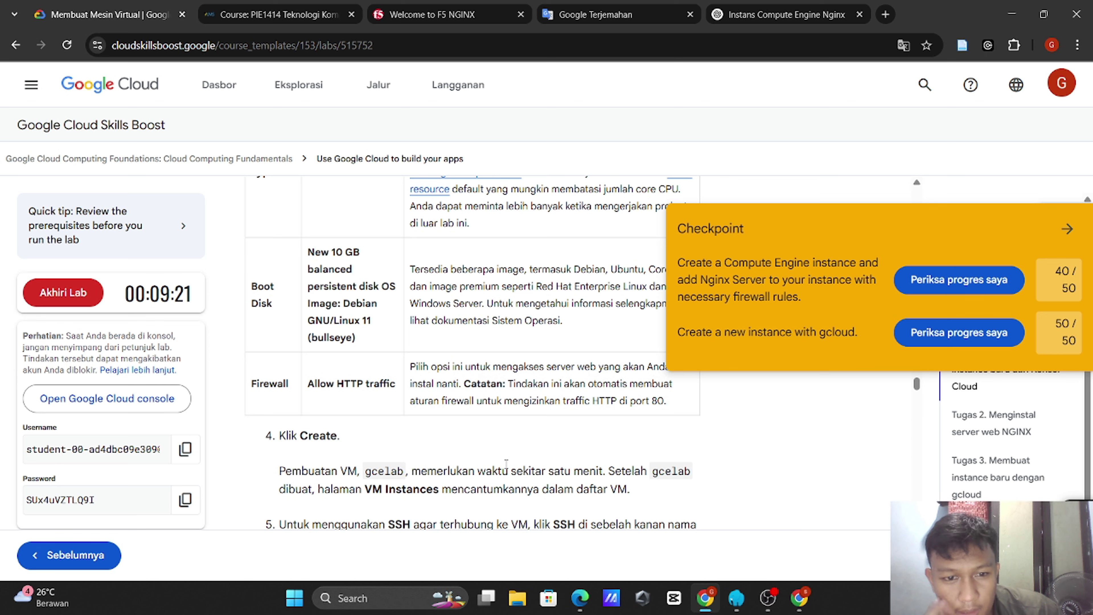
scroll(506, 463, up, 3)
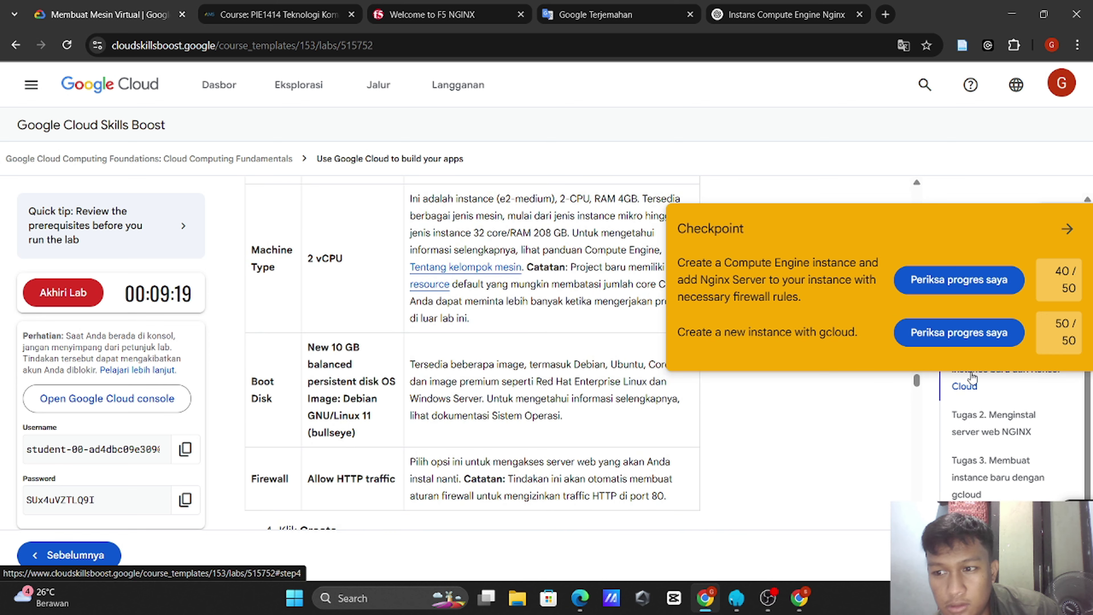
click(1063, 236)
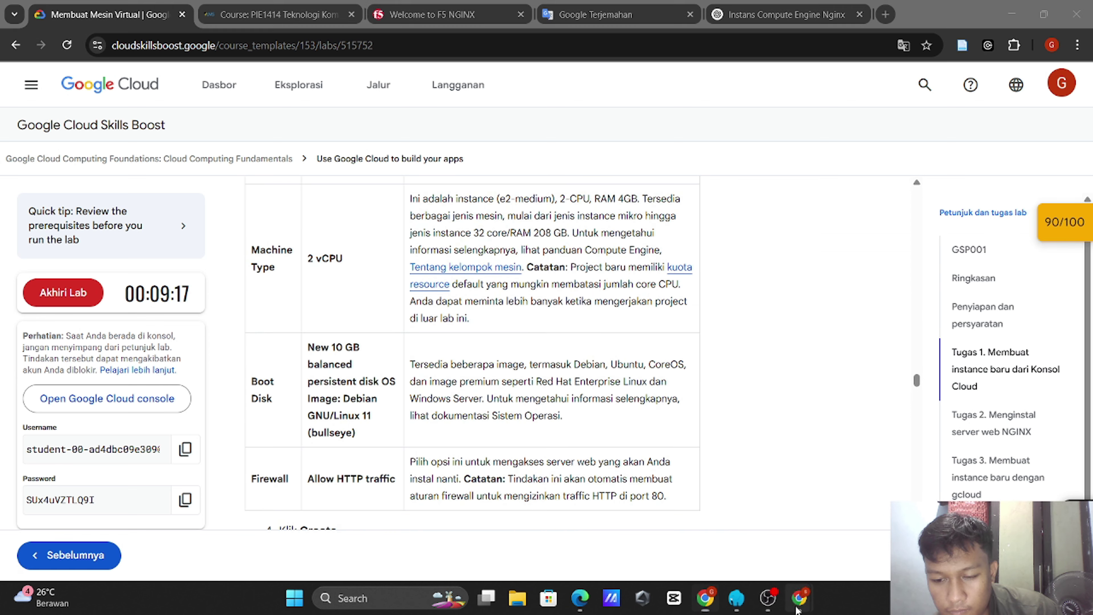
Step: Return to the VM instances list, close the open gcelab actions, and dismiss the deletion notification
mouse_move(797, 609)
click(757, 530)
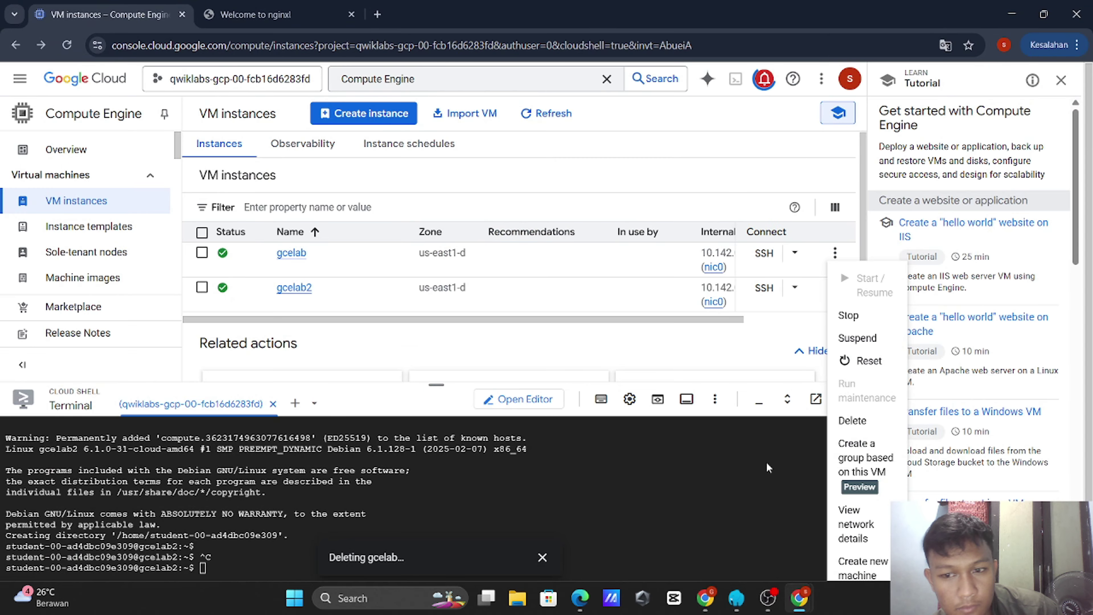
click(681, 188)
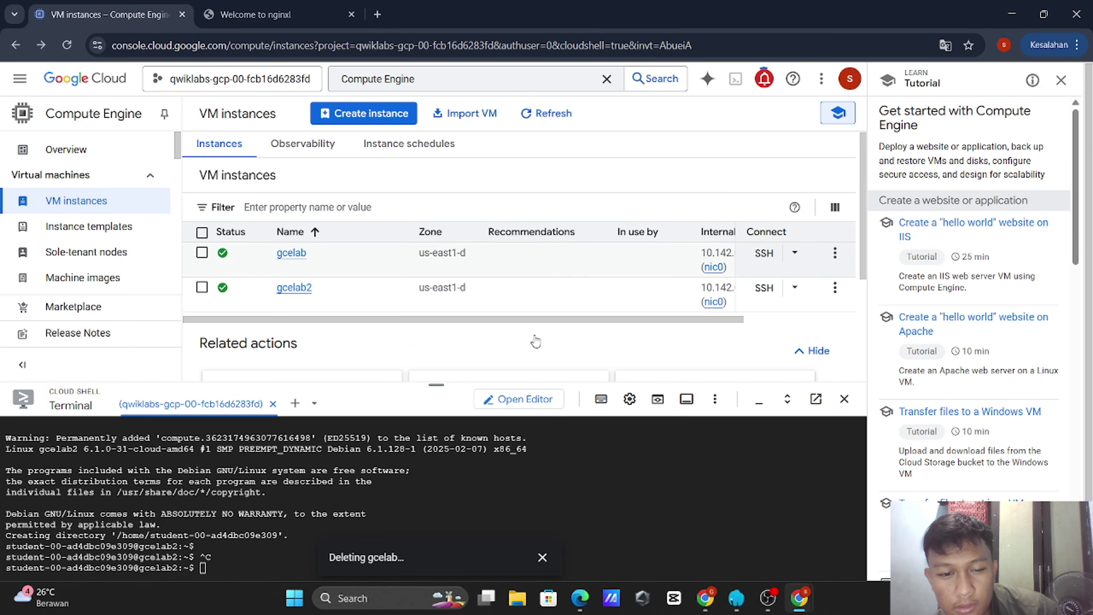
click(543, 557)
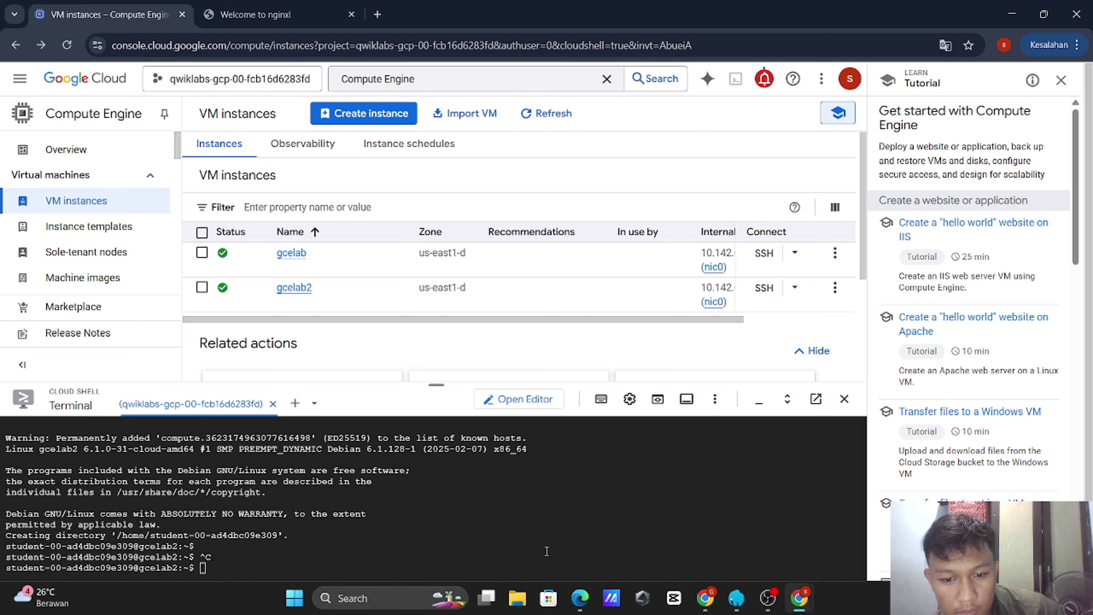
Step: Try to configure a new instance named gcelab in region us-east1 (South Carolina) and zone us-east1-d, and go back to the VM instances list
click(349, 117)
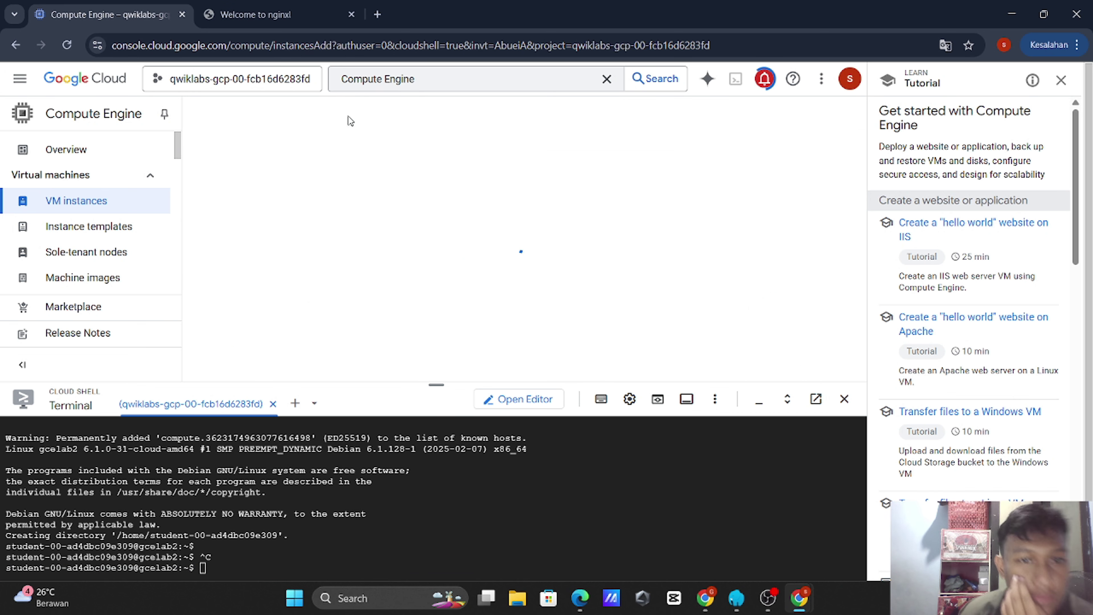
click(341, 193)
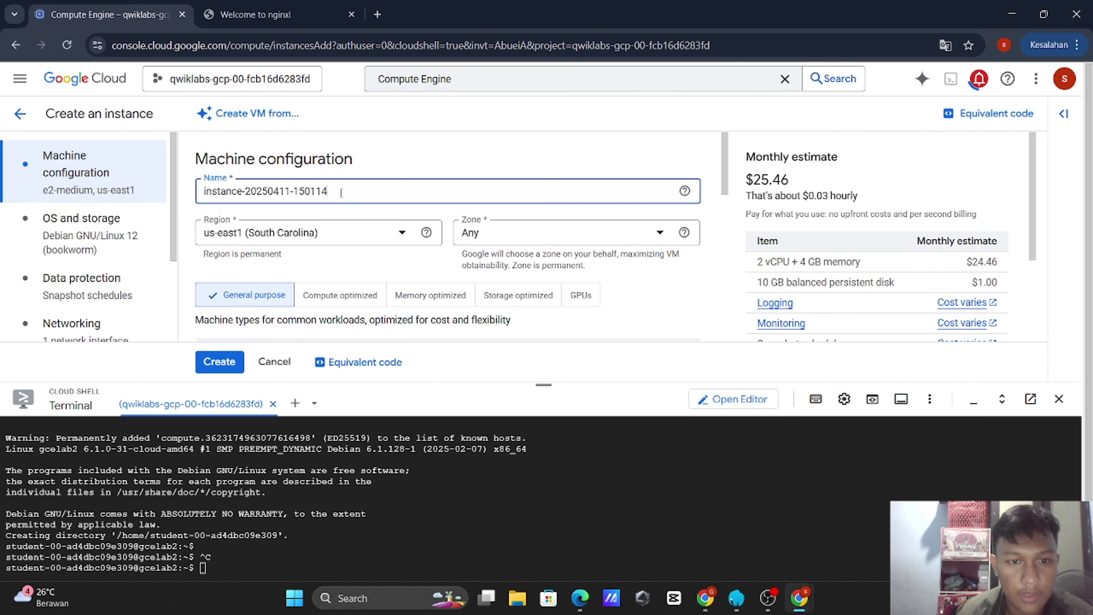
key(ctrl+a)
text(gcel)
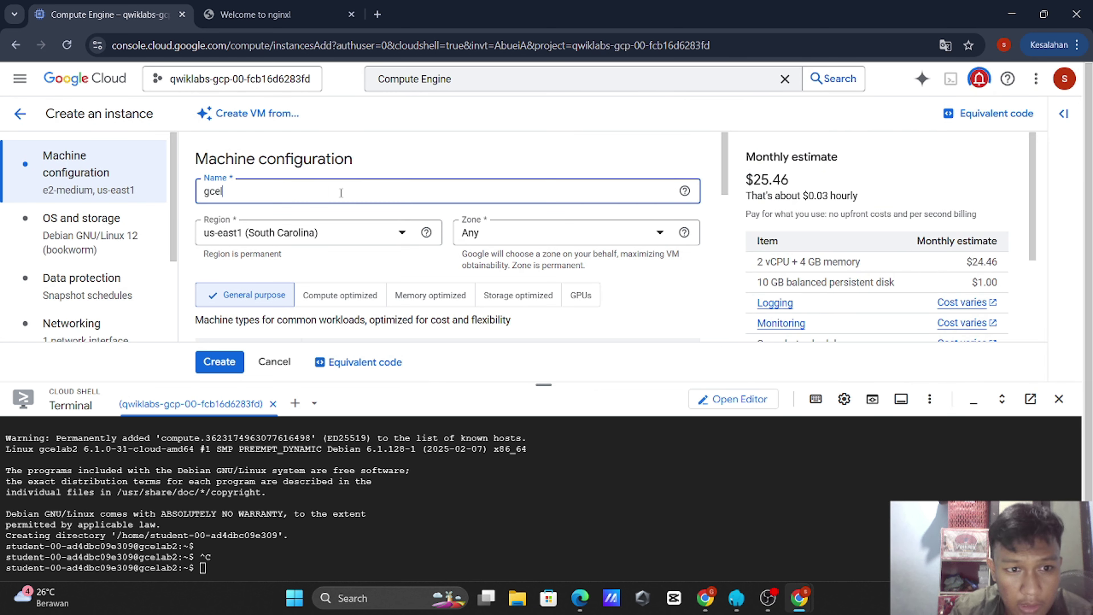
text(ab)
click(337, 234)
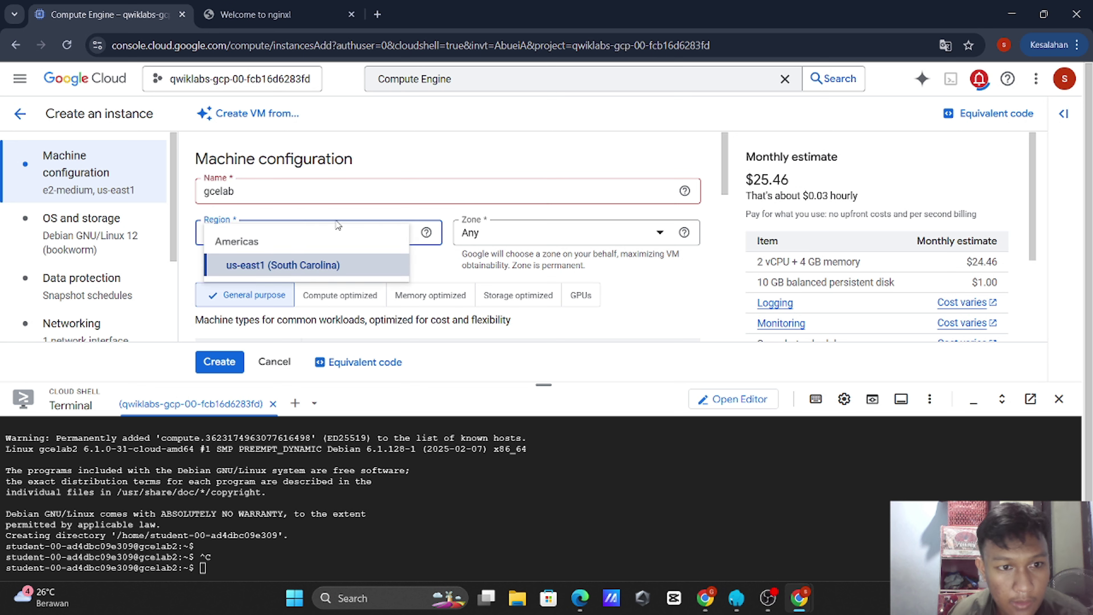
click(287, 270)
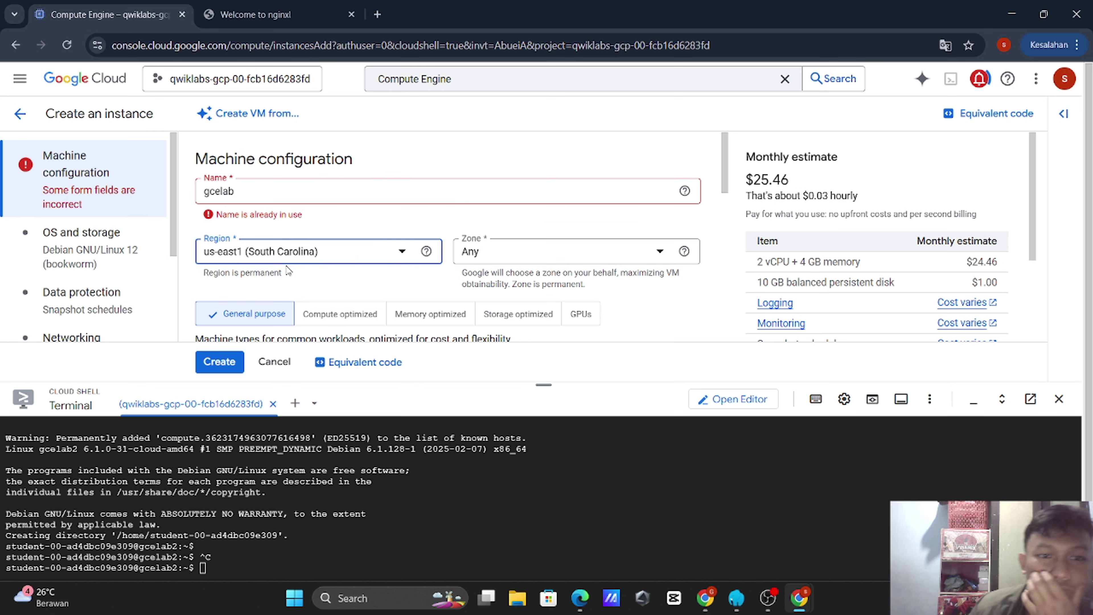
click(500, 255)
click(500, 328)
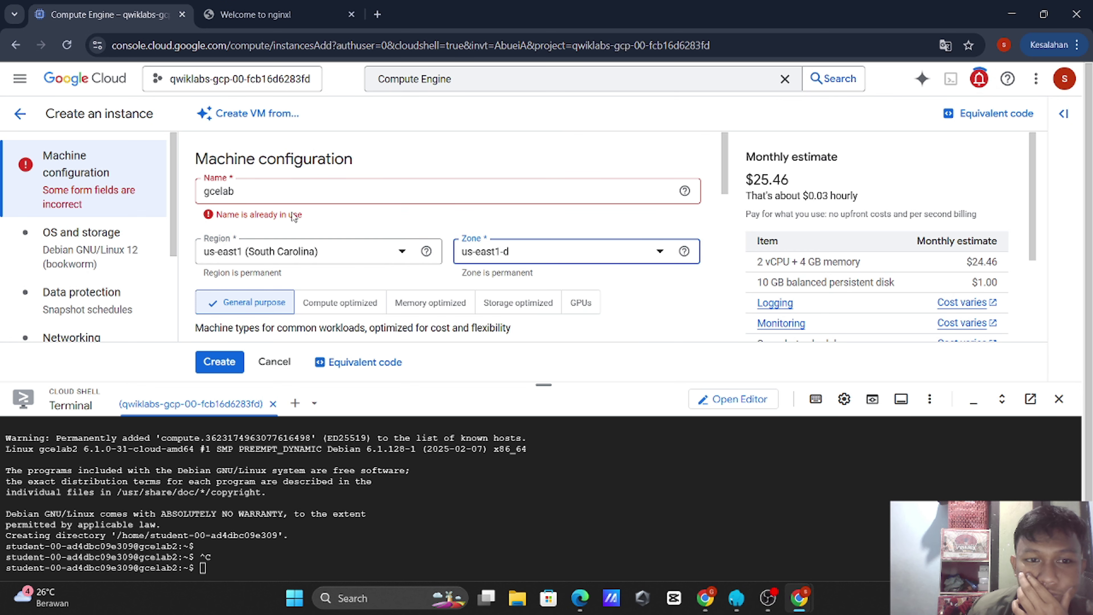
click(22, 116)
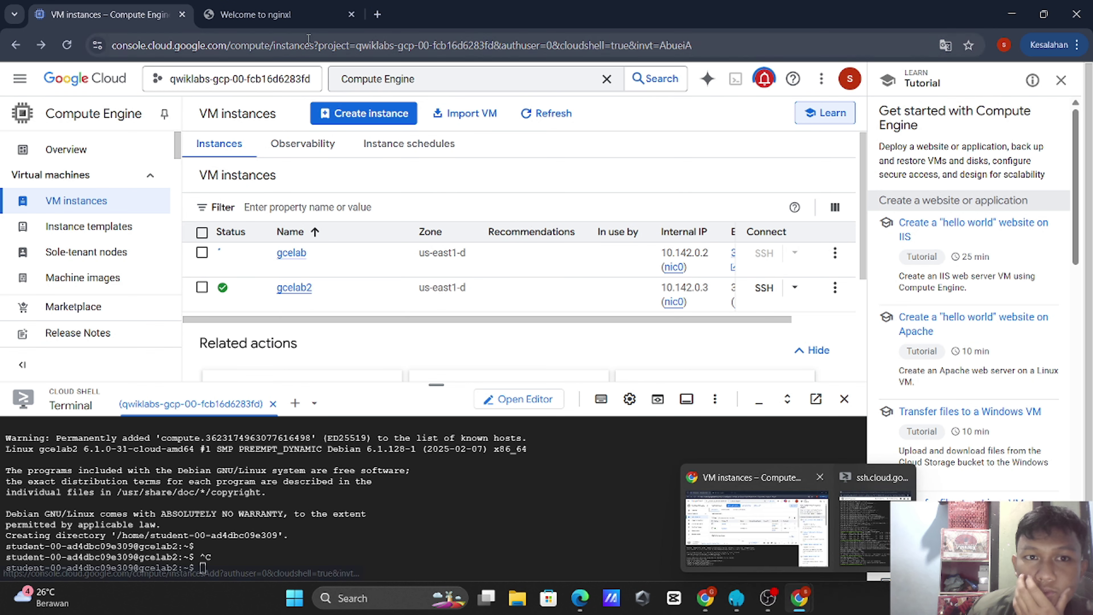
Step: Reload the deleted instance's nginx welcome page and close it
click(260, 6)
click(66, 44)
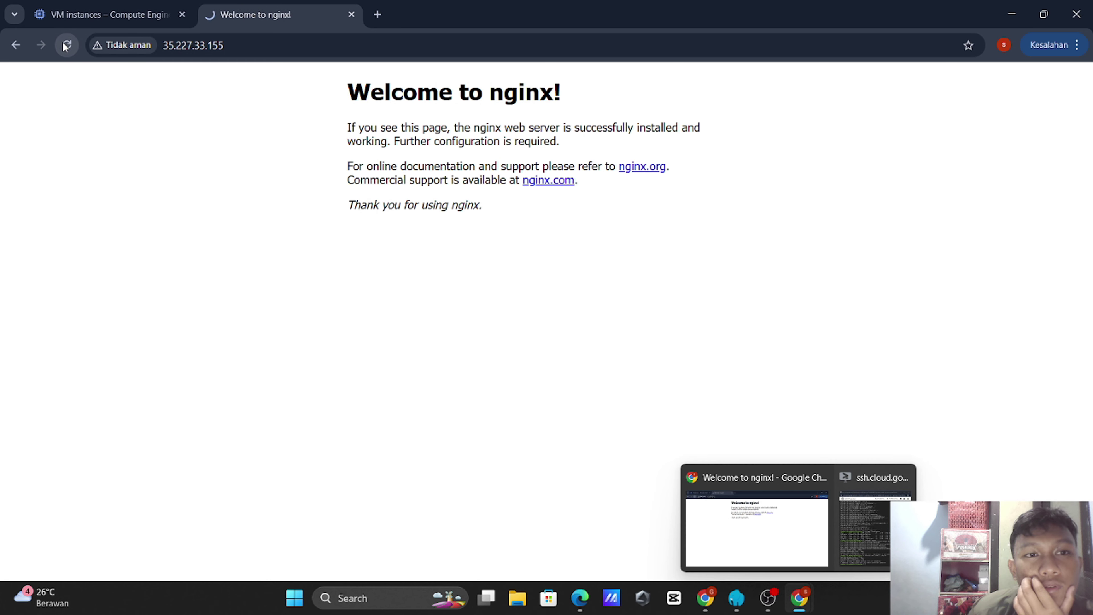
click(352, 14)
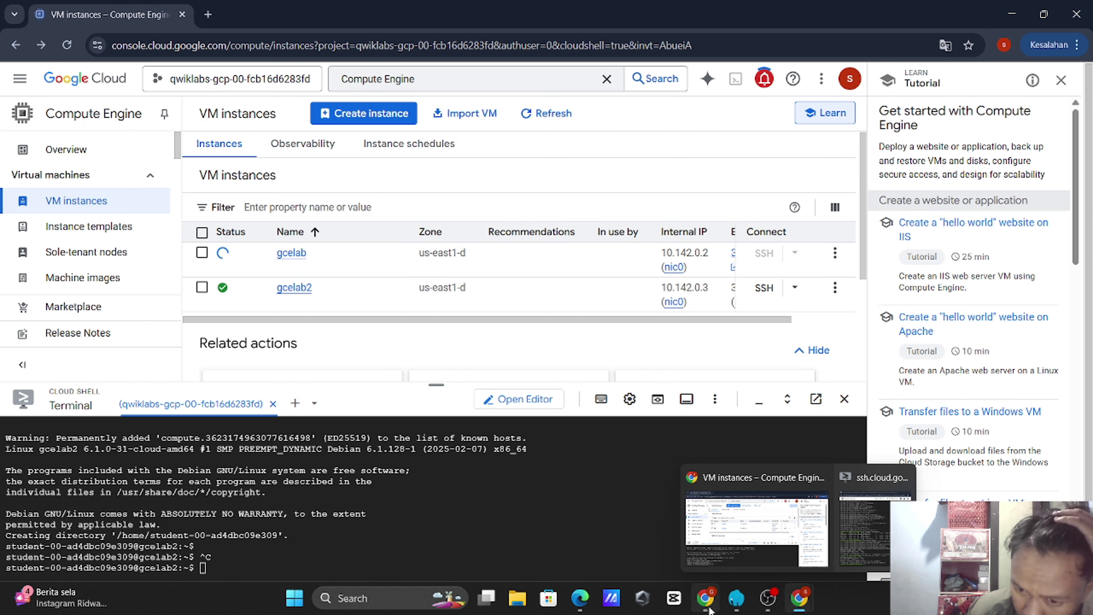
Step: Switch to the lab page and review Task 1's required name, region, zone, series and machine type for the instance
click(705, 597)
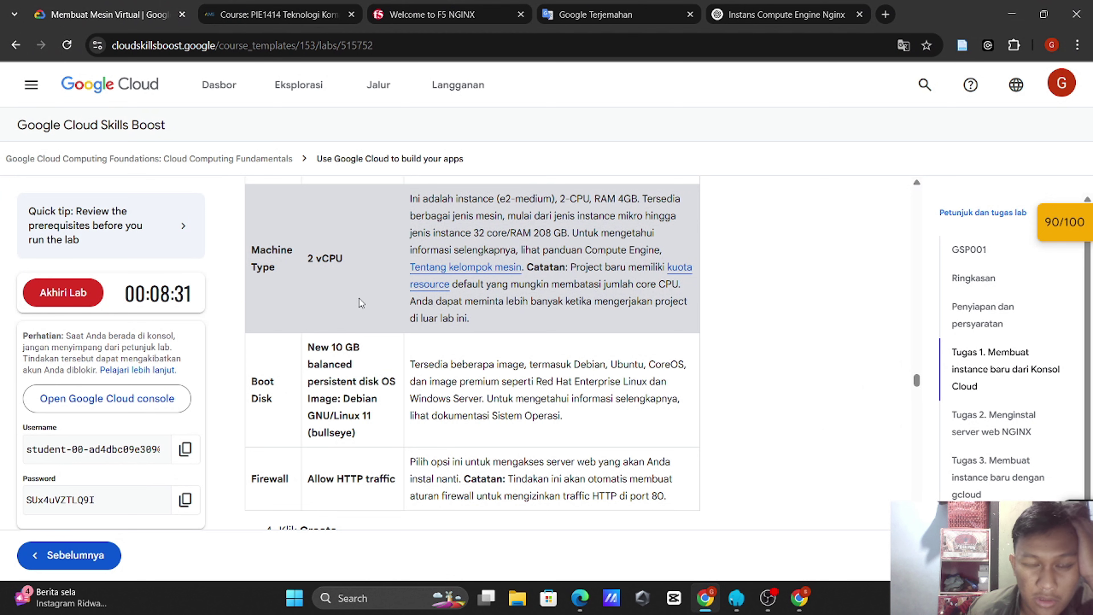
scroll(576, 340, up, 5)
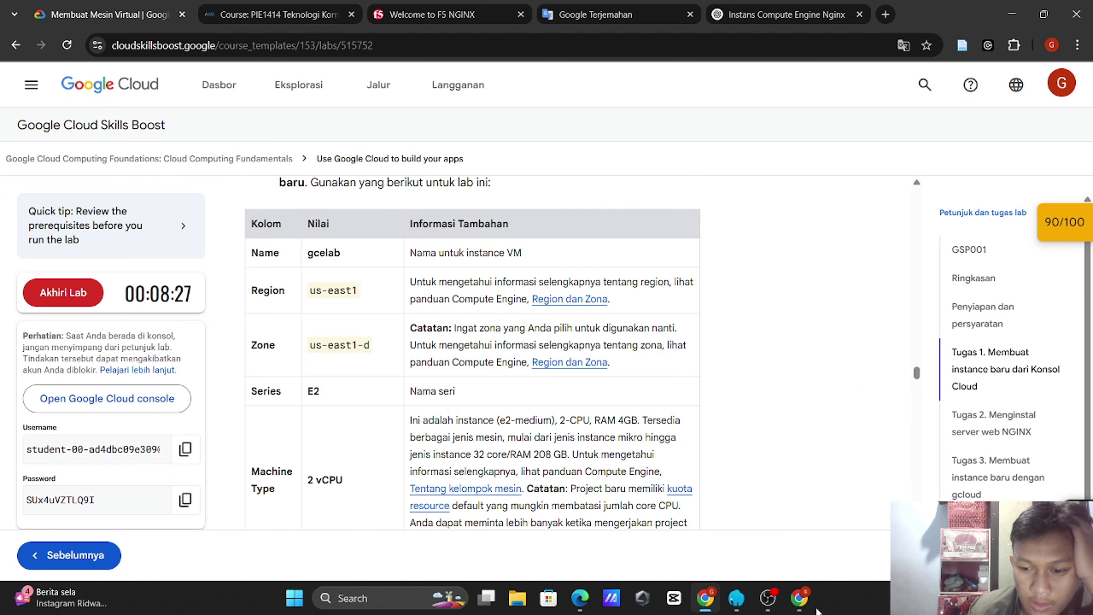
Step: Check the lab progress for the Task 2 checkpoint on the Compute Engine instance with NGINX server and firewall rules
mouse_move(799, 599)
click(789, 505)
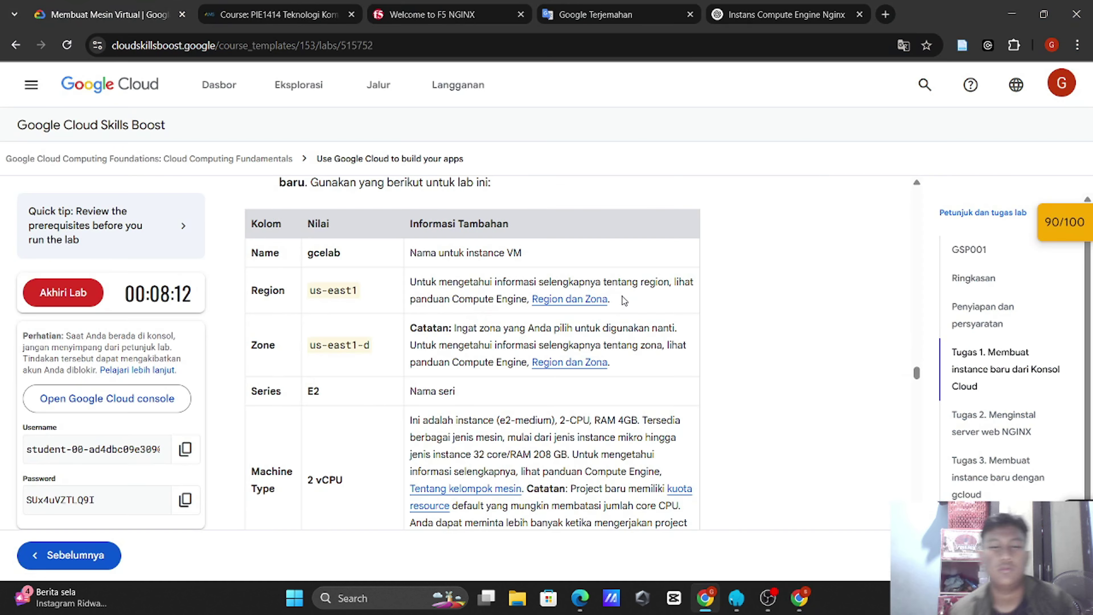
scroll(624, 300, down, 10)
scroll(624, 301, down, 20)
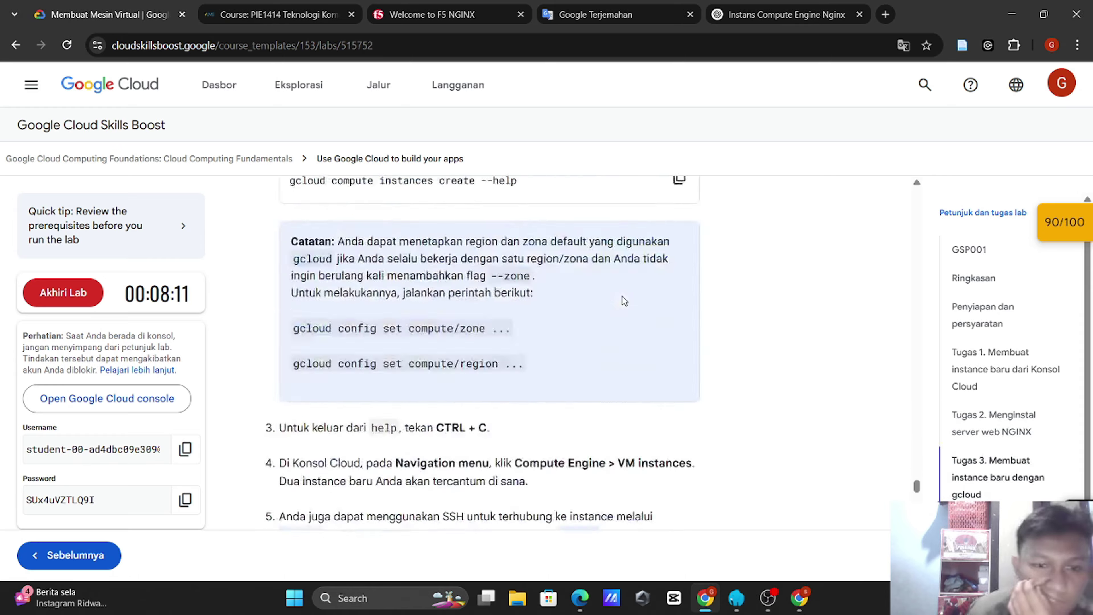
scroll(624, 300, up, 20)
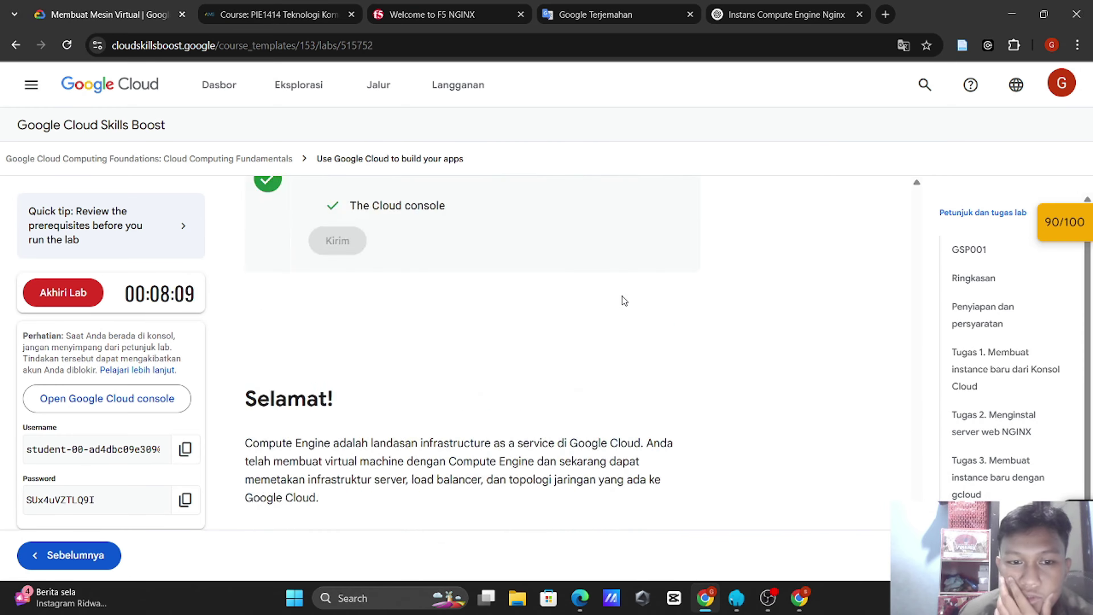
scroll(624, 300, up, 4)
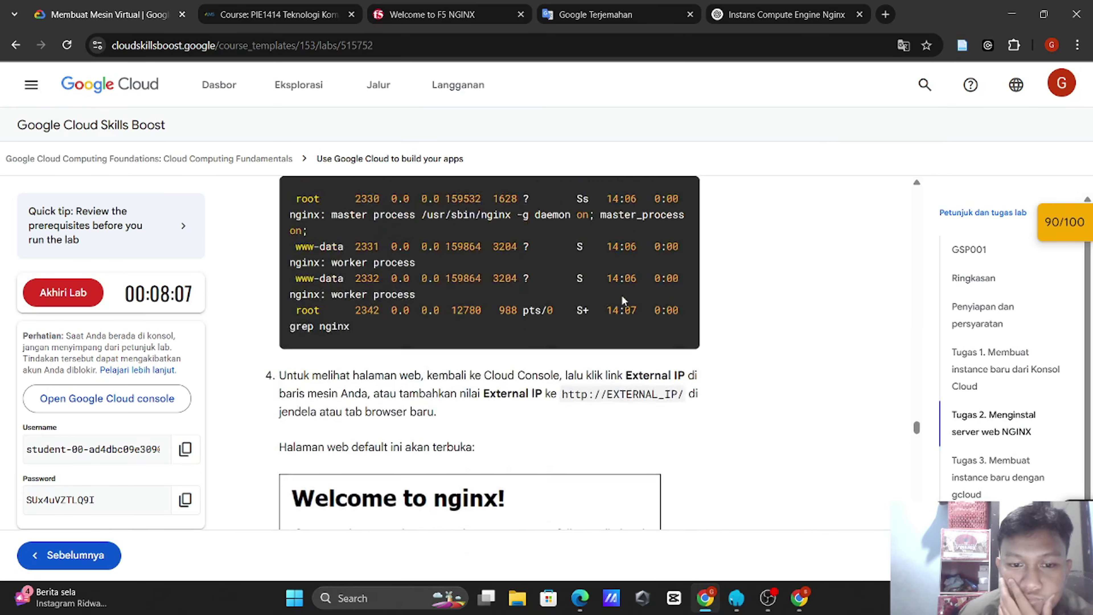
scroll(624, 300, down, 7)
click(458, 269)
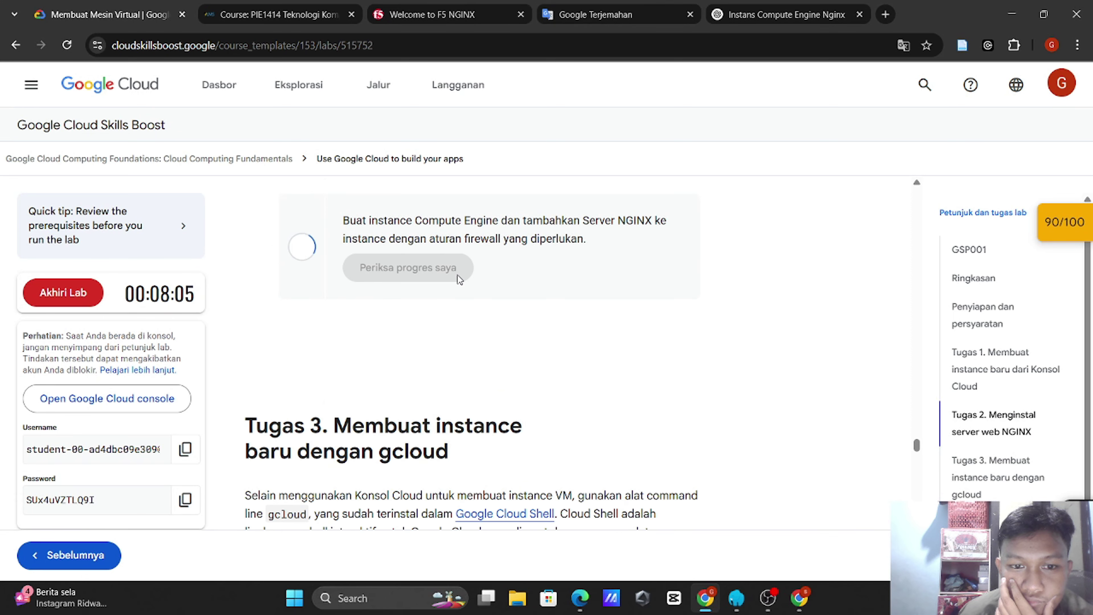
scroll(459, 275, up, 5)
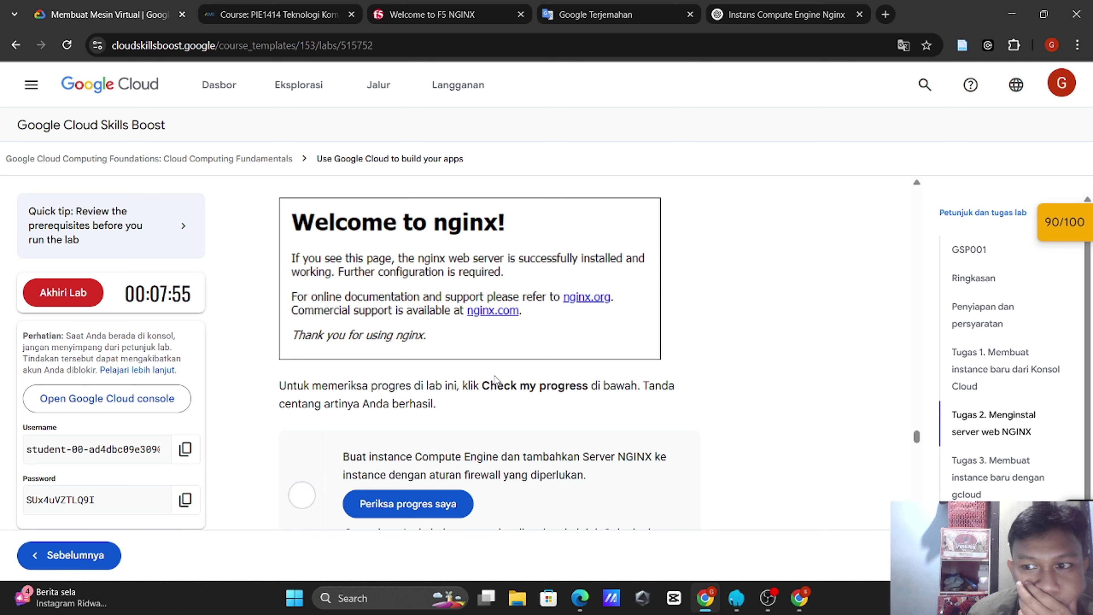
Step: Switch to the VM instances page and try to delete the gcelab instance with graceful shutdown skipped
mouse_move(815, 607)
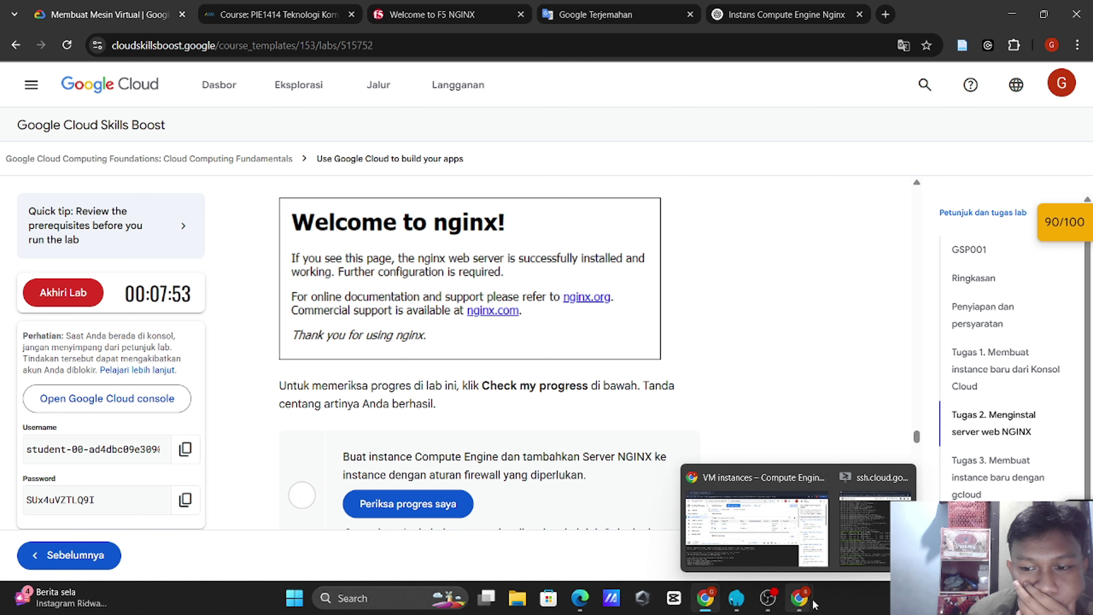
click(783, 544)
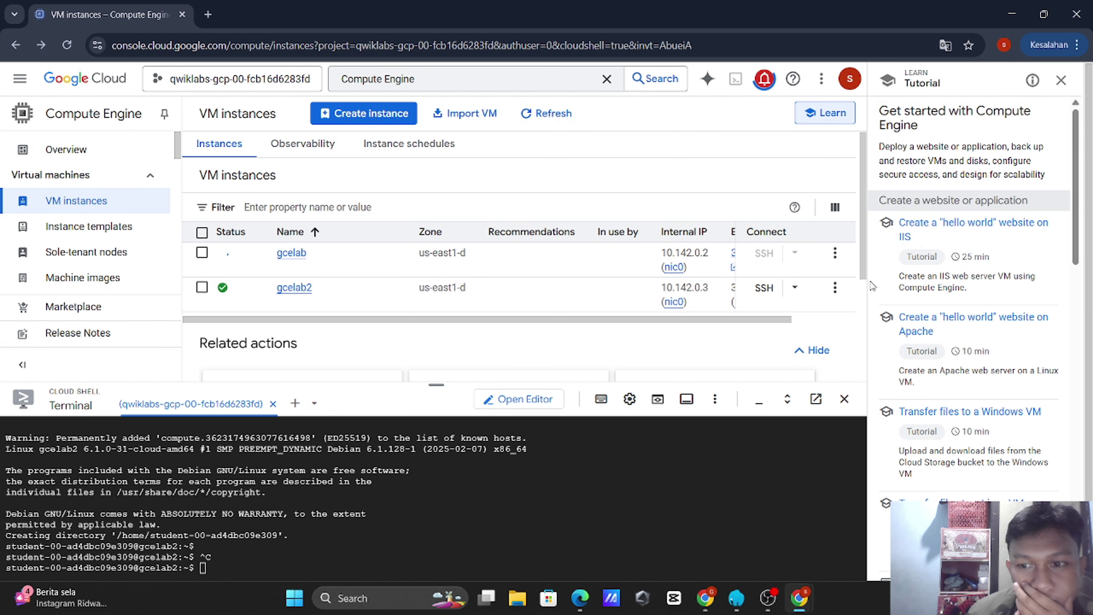
click(835, 254)
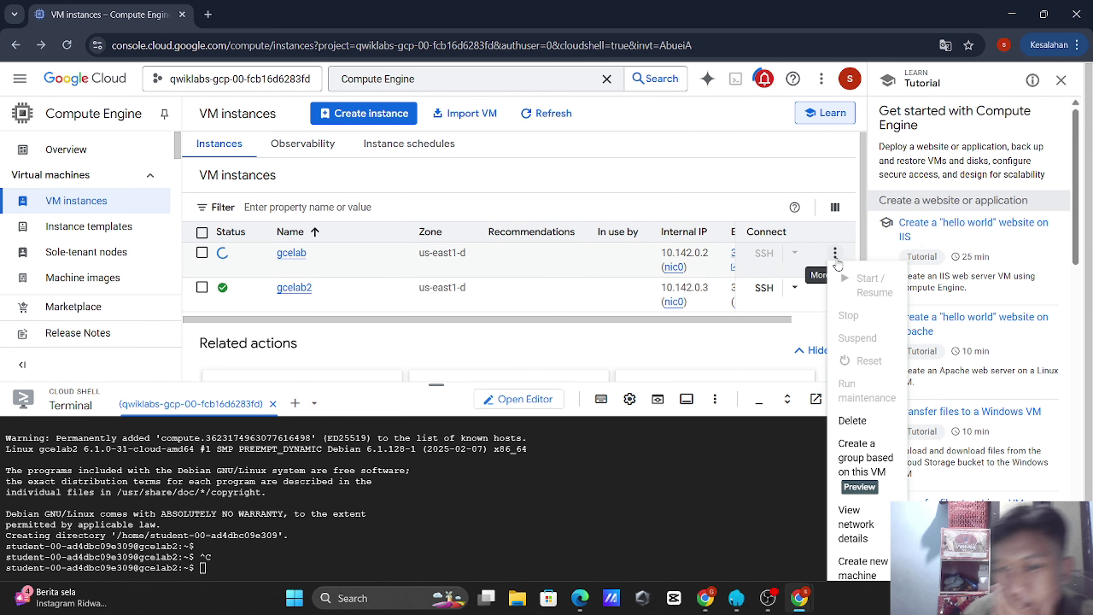
click(861, 421)
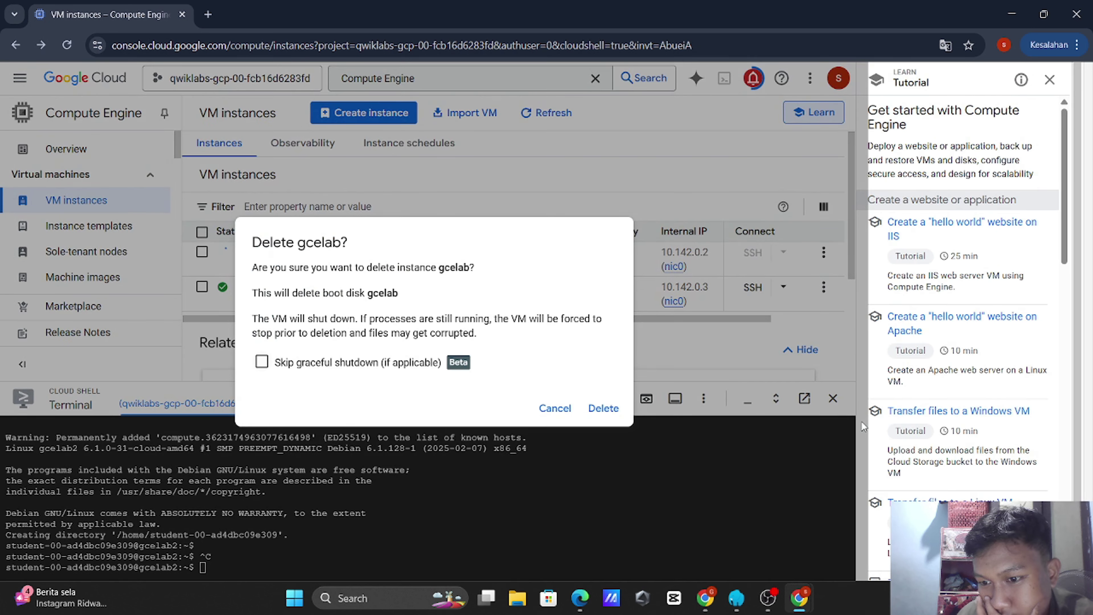
click(263, 362)
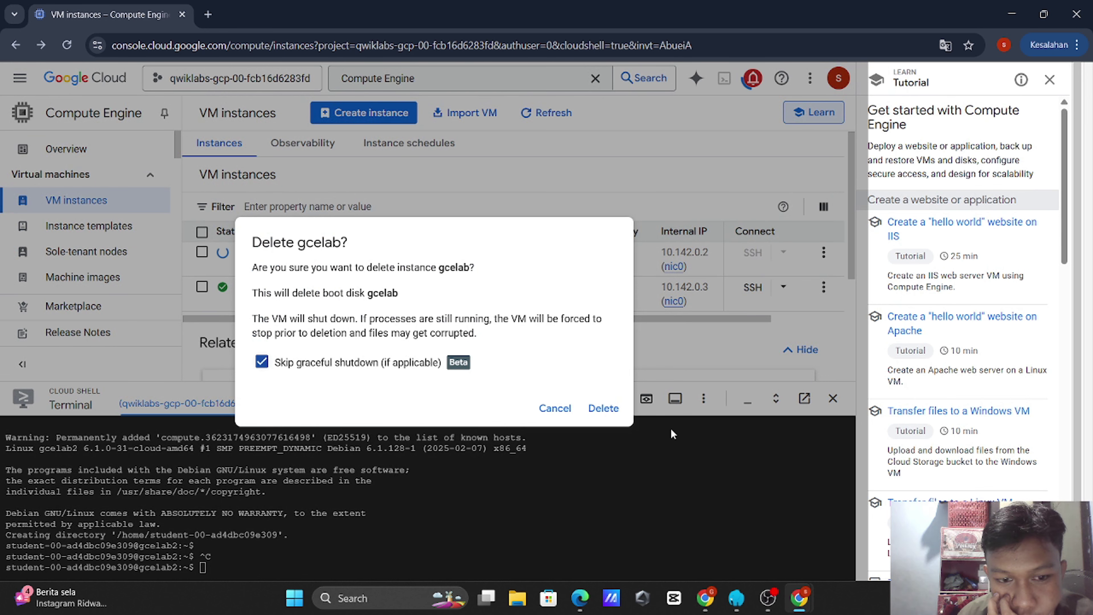
click(605, 408)
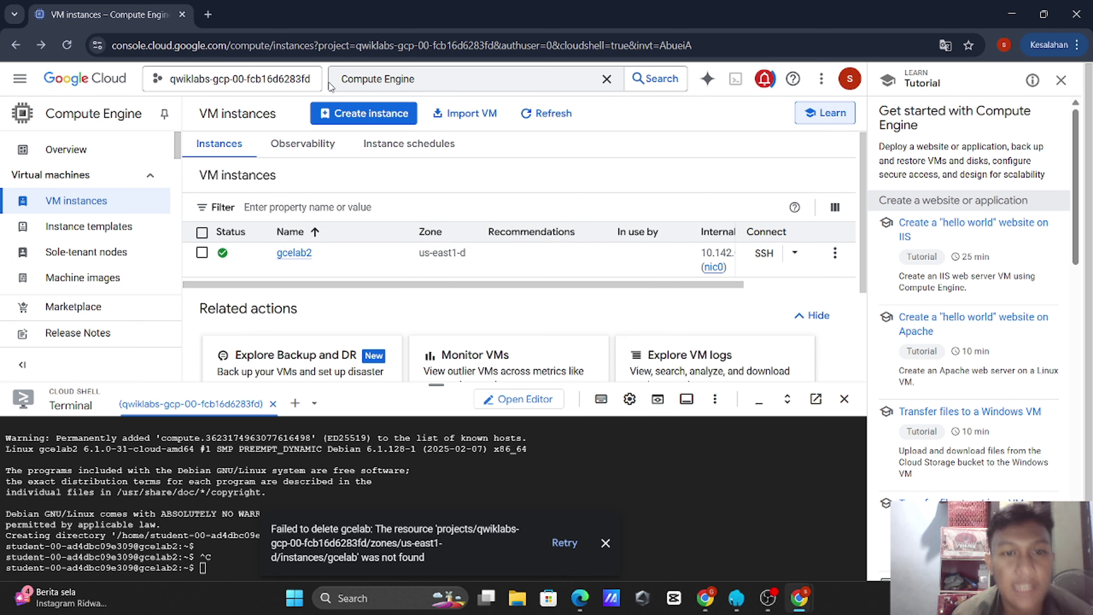
Step: Start creating a new VM instance and name it gcelab
click(365, 114)
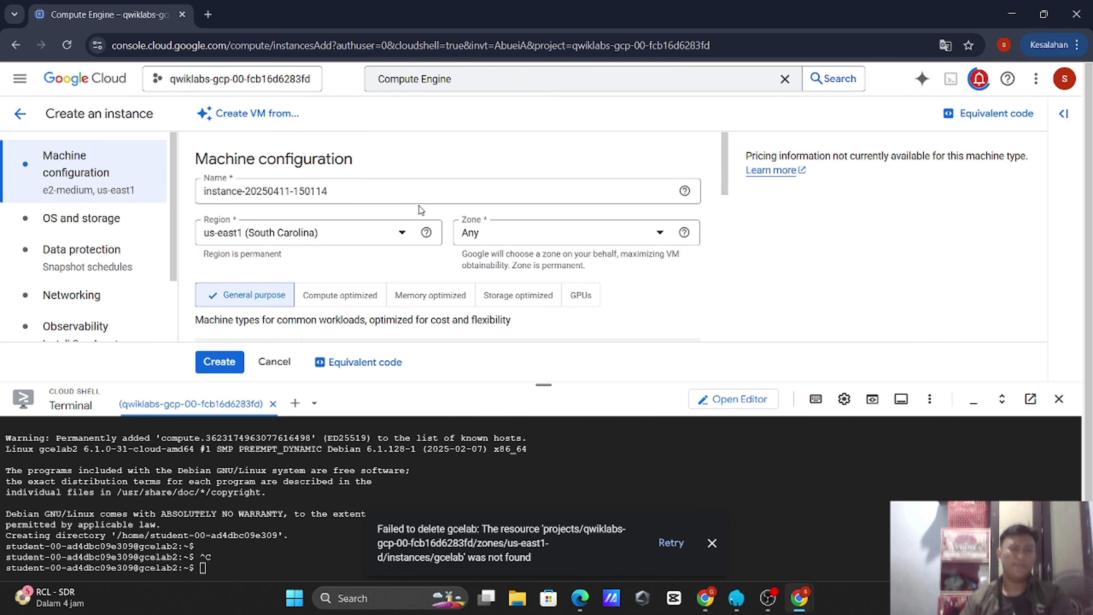
click(409, 190)
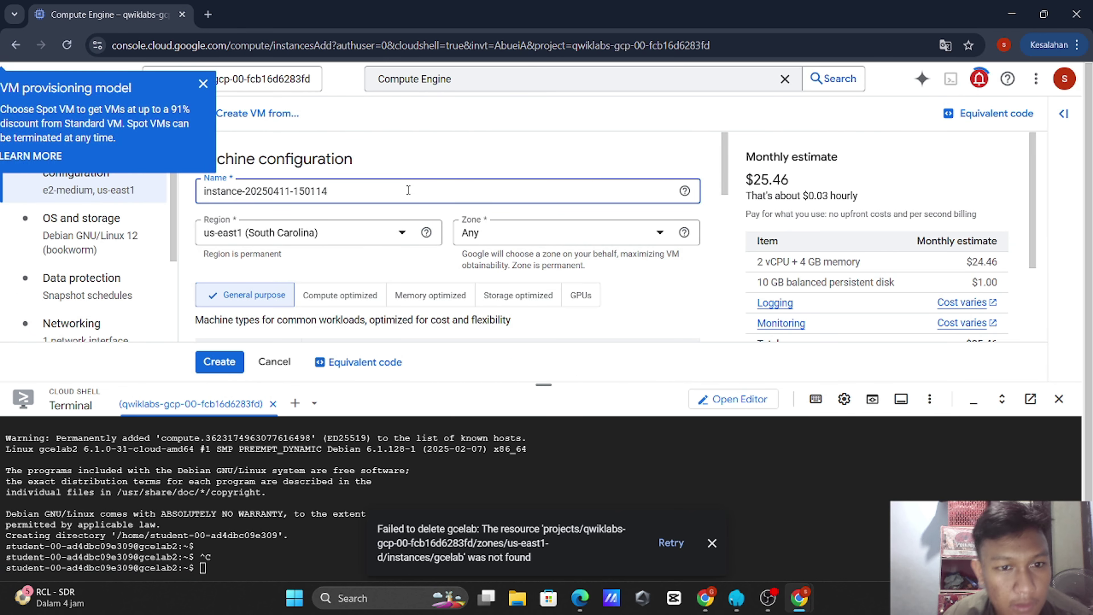
key(ctrl+a)
text(g)
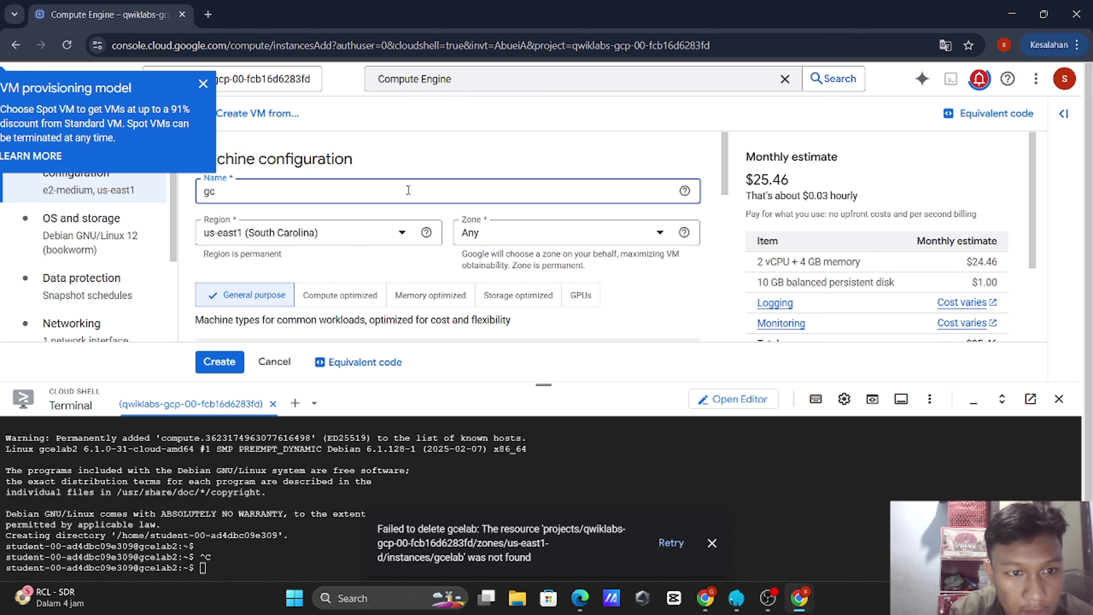
text(celab)
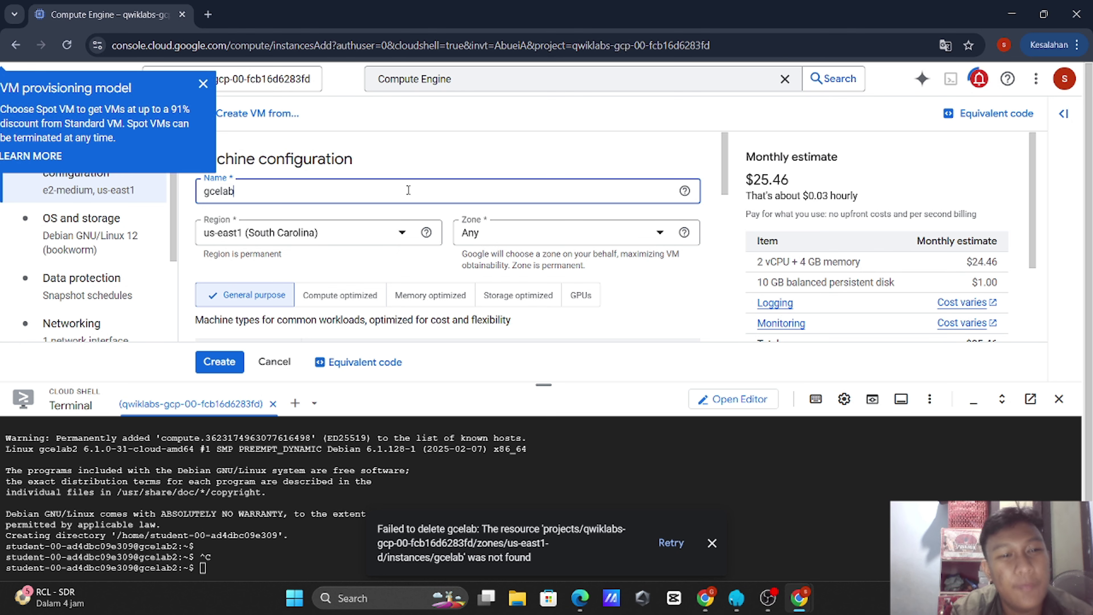
Step: Check the required region on the lab page and set the new instance's region to us-east1 (South Carolina)
key(alt+Tab)
scroll(408, 194, up, 10)
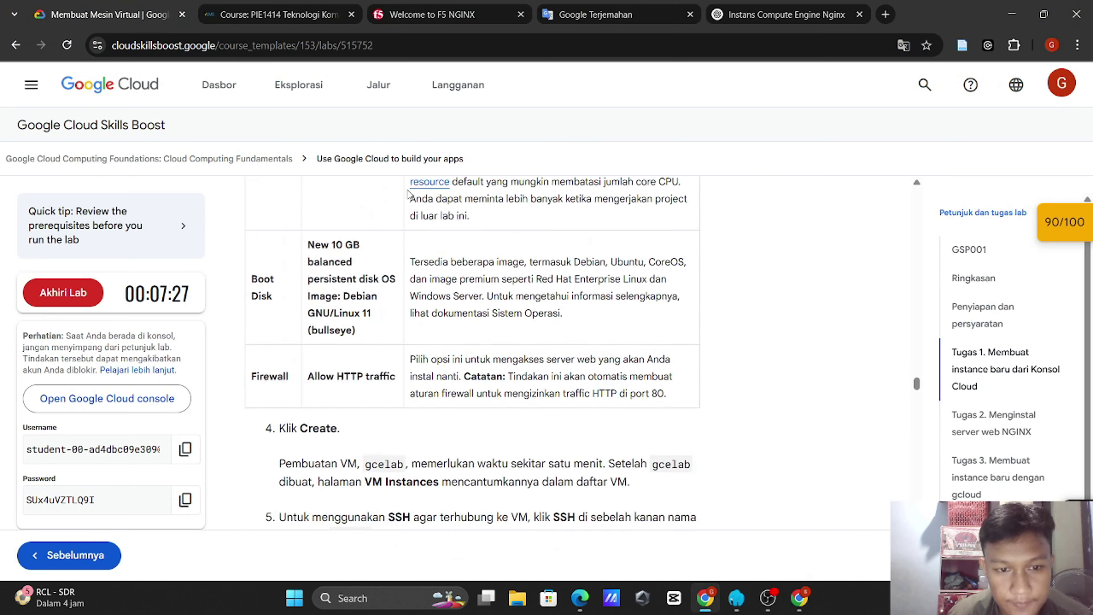
scroll(409, 194, up, 5)
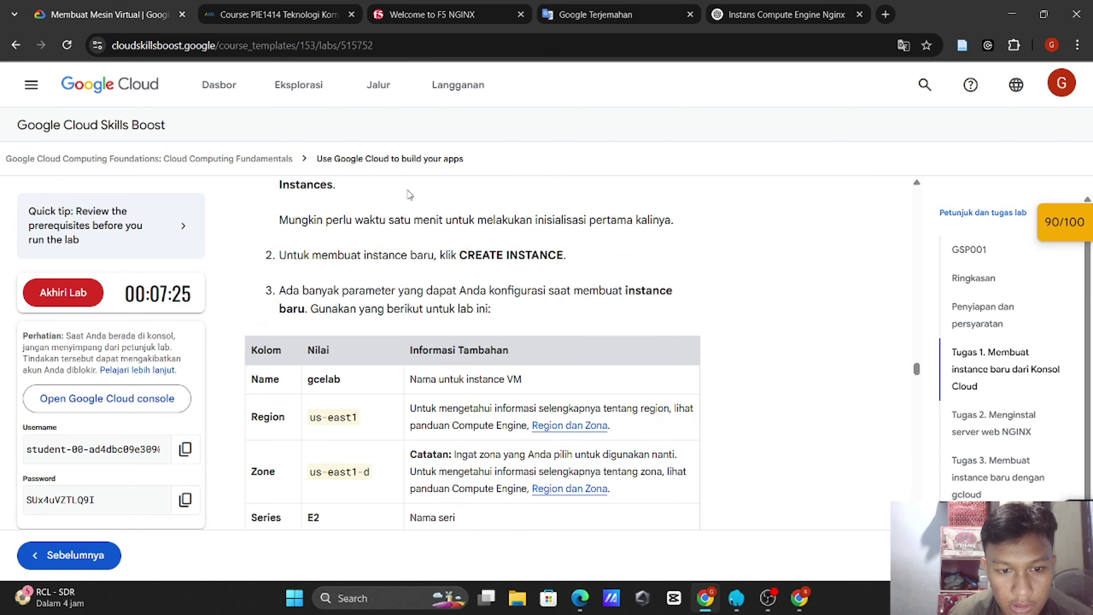
key(alt+Tab)
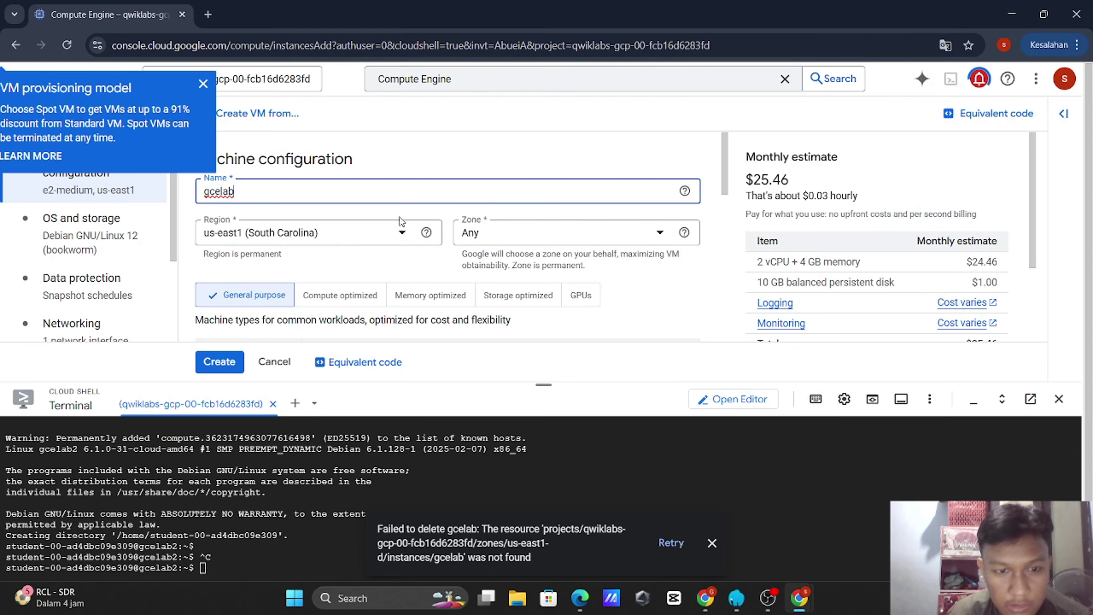
click(390, 236)
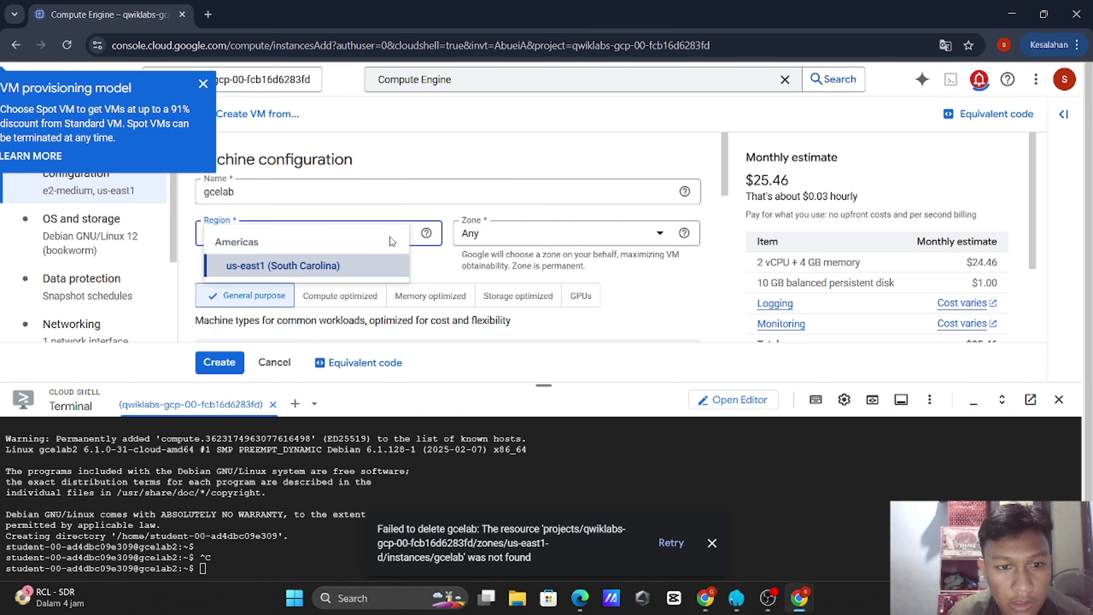
click(328, 269)
Step: Check the required zone on the lab page and set the new instance's zone to us-east1-d
key(alt+Tab)
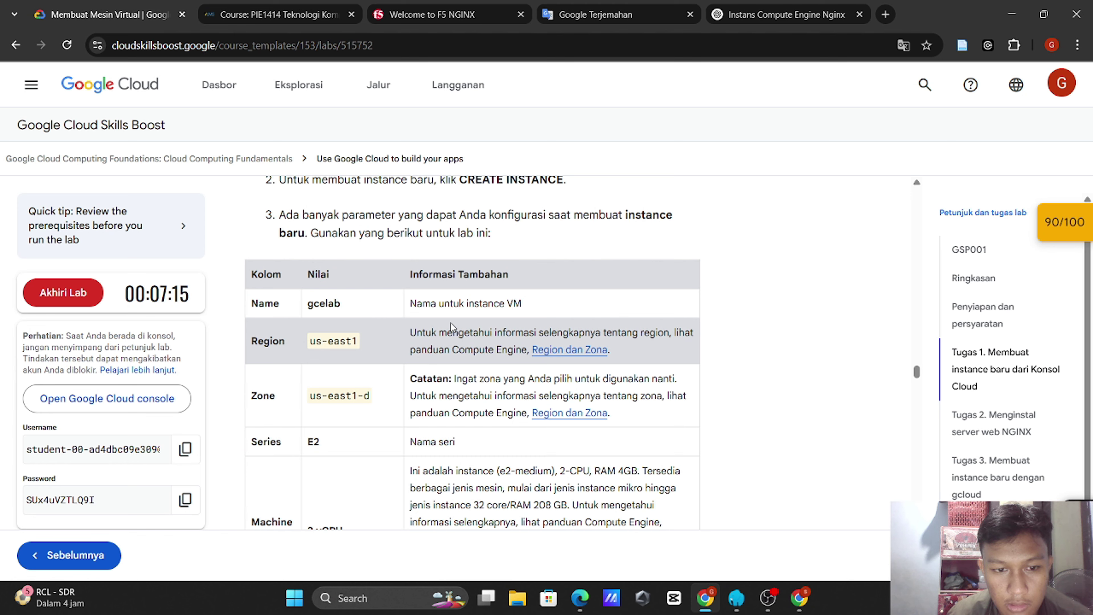
key(alt+Tab)
key(alt+Tab)
scroll(543, 249, down, 3)
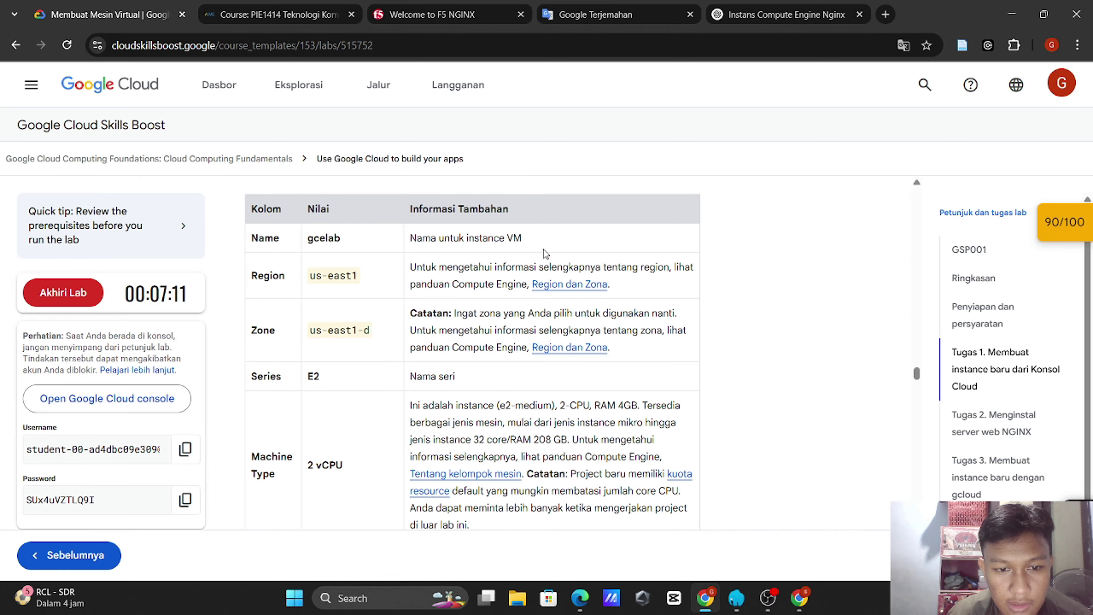
key(alt+Tab)
click(549, 236)
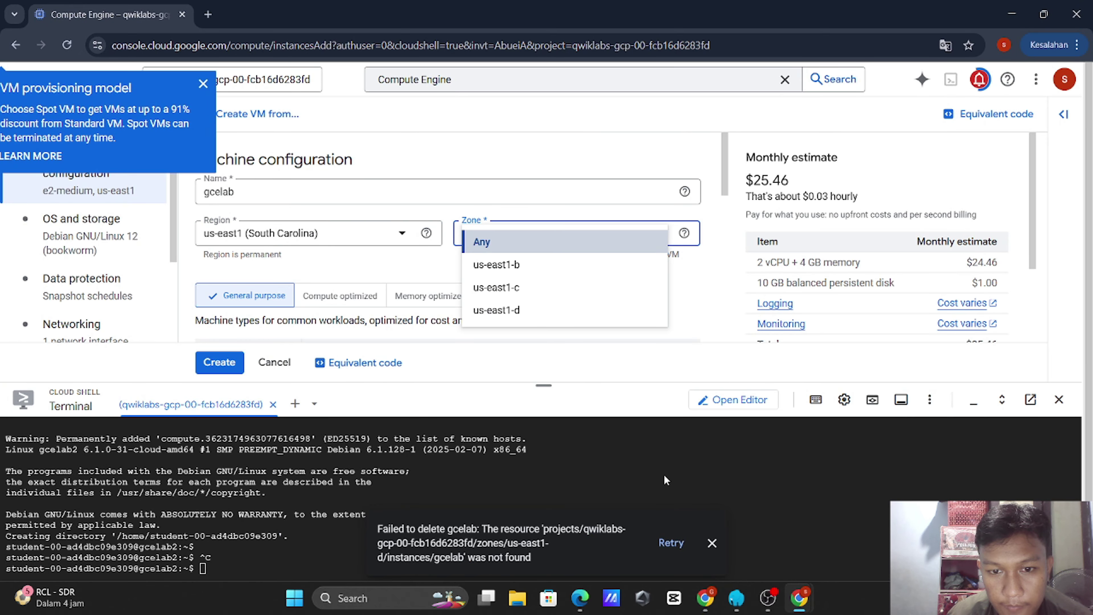
click(522, 310)
Step: Select the E2 general-purpose machine series for the new gcelab instance
scroll(532, 258, down, 2)
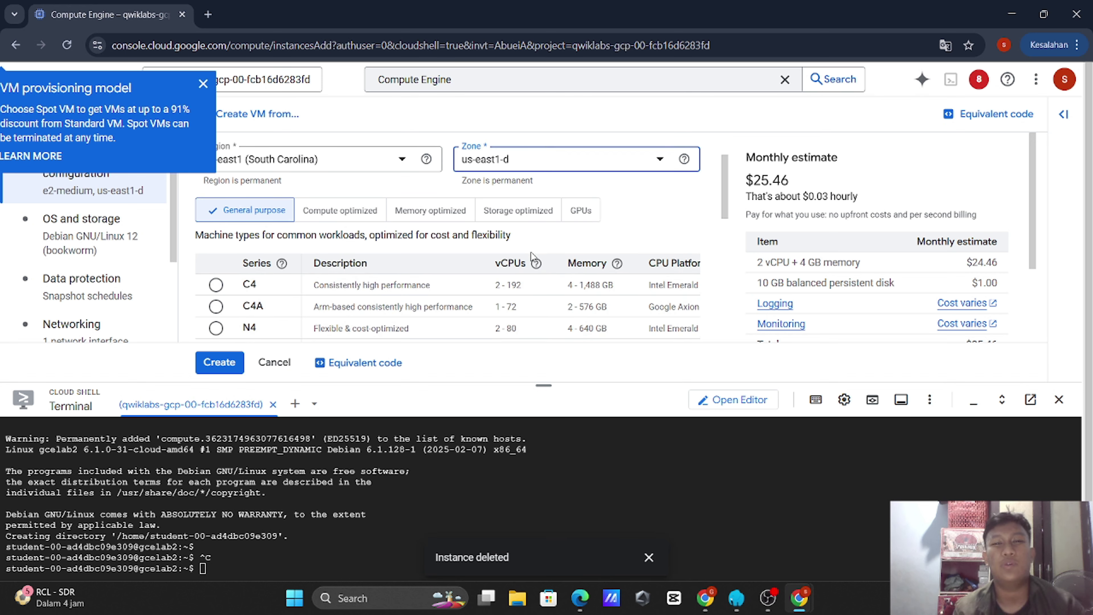
scroll(532, 256, down, 4)
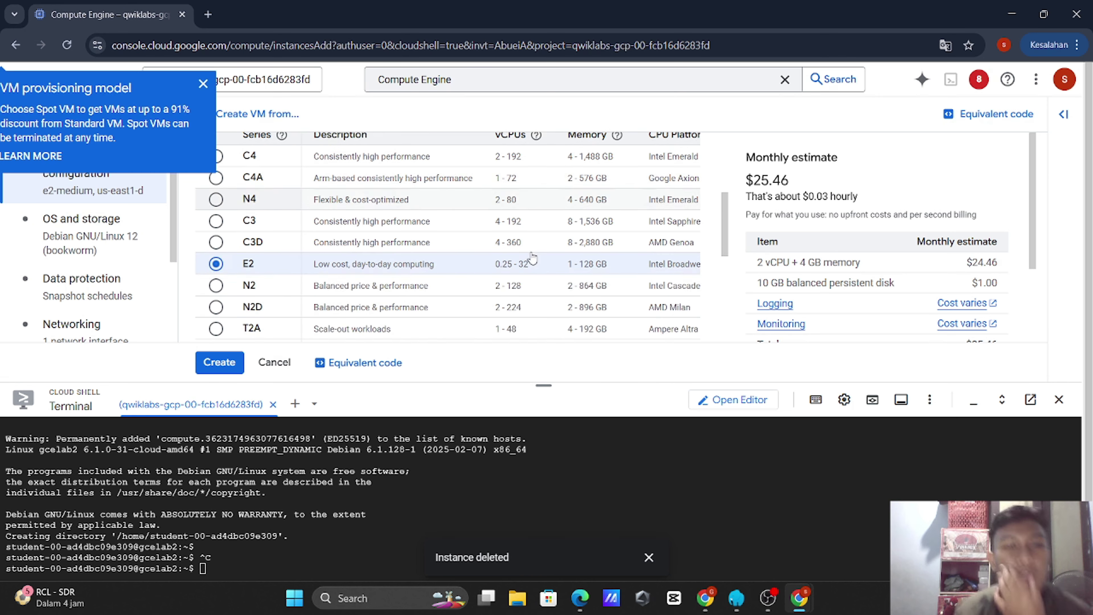
scroll(228, 249, up, 1)
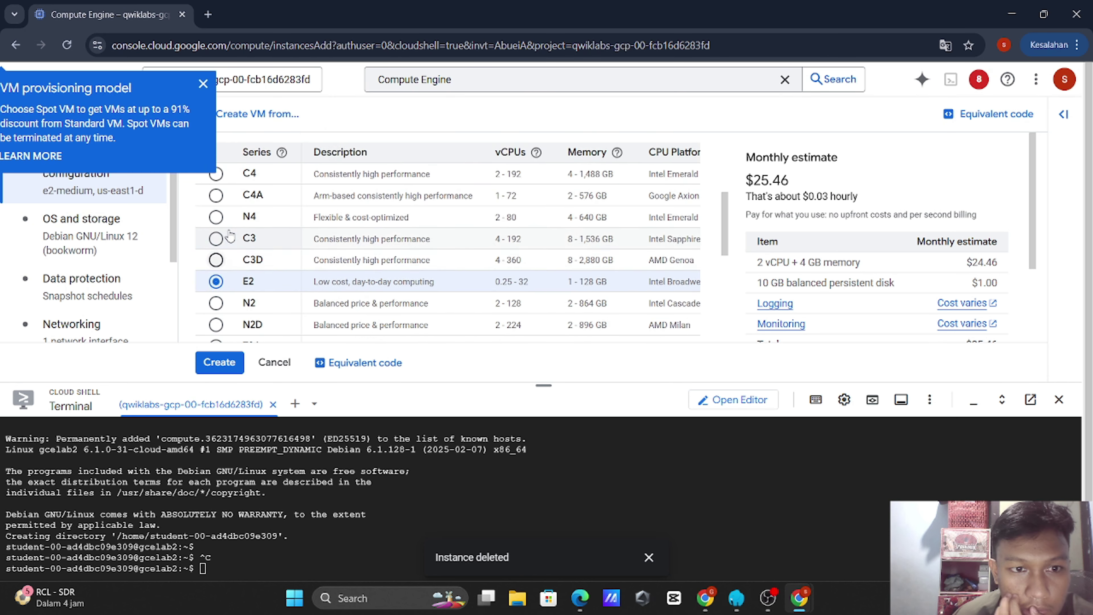
scroll(218, 258, up, 2)
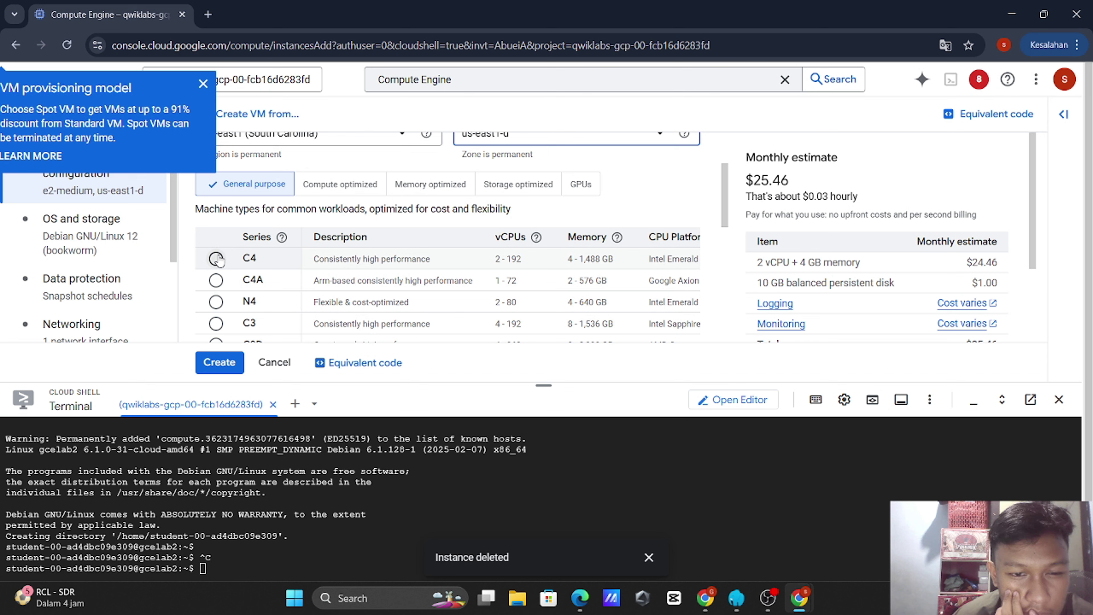
scroll(216, 259, down, 2)
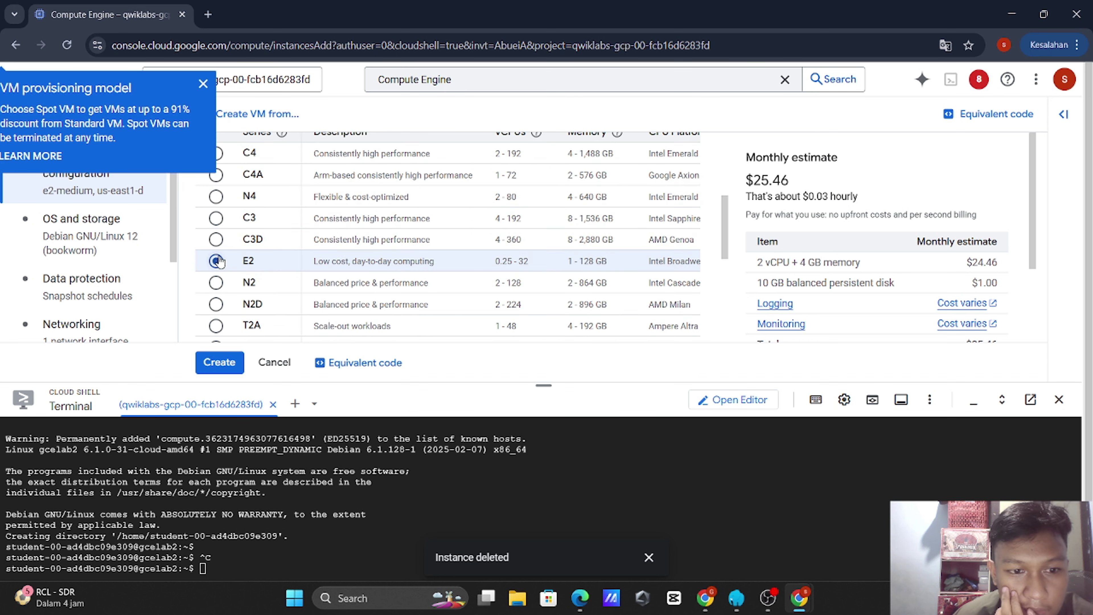
click(216, 240)
click(217, 261)
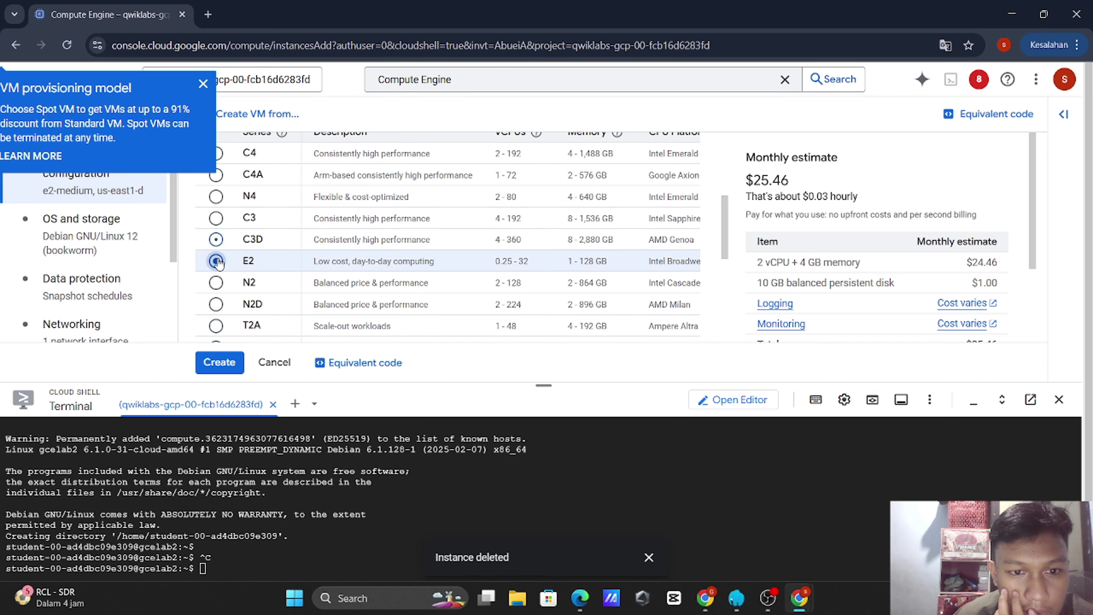
Step: Check the required machine type on the lab page and select the shared-core e2-medium preset for the gcelab instance
scroll(218, 262, down, 5)
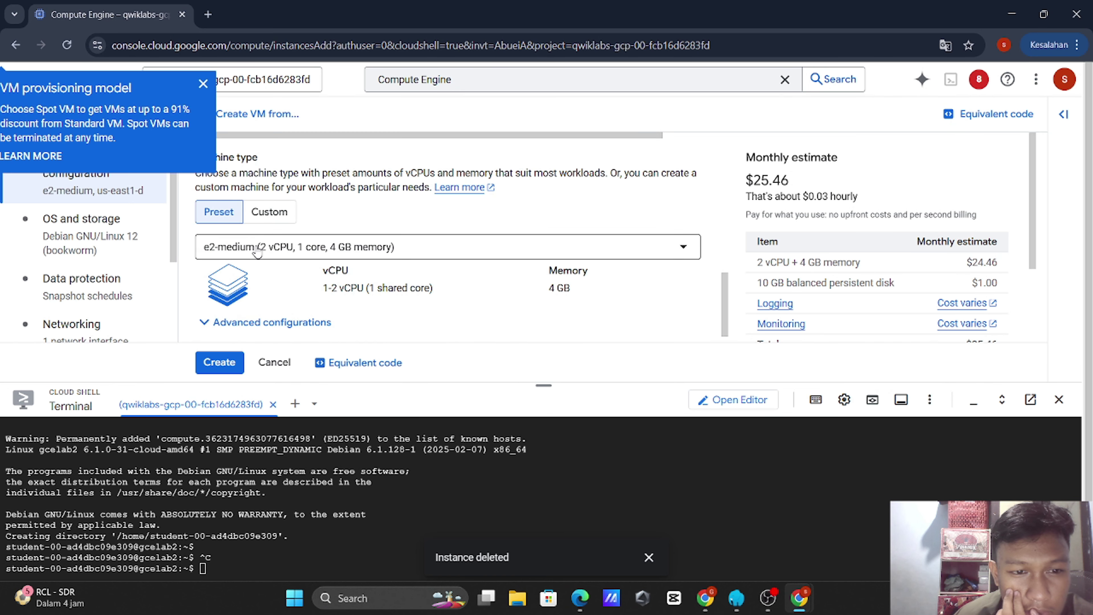
click(257, 248)
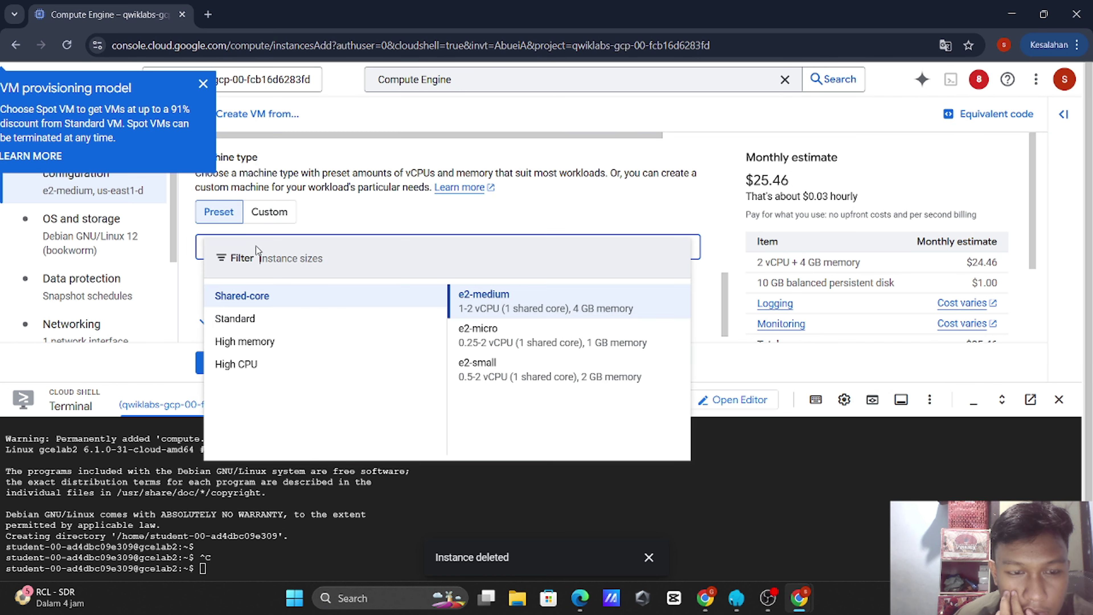
click(271, 327)
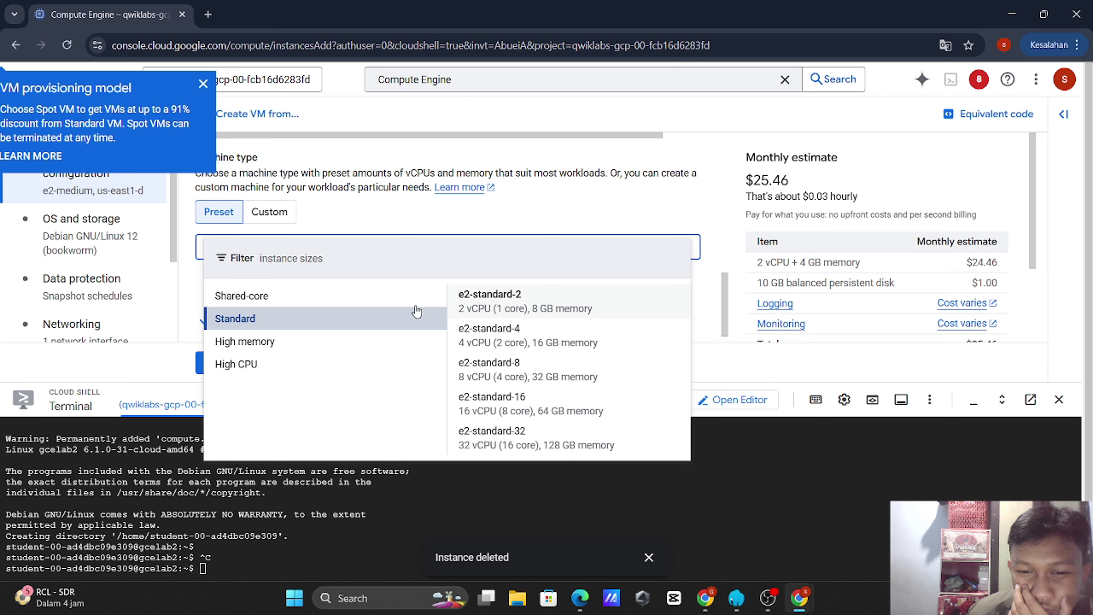
click(283, 343)
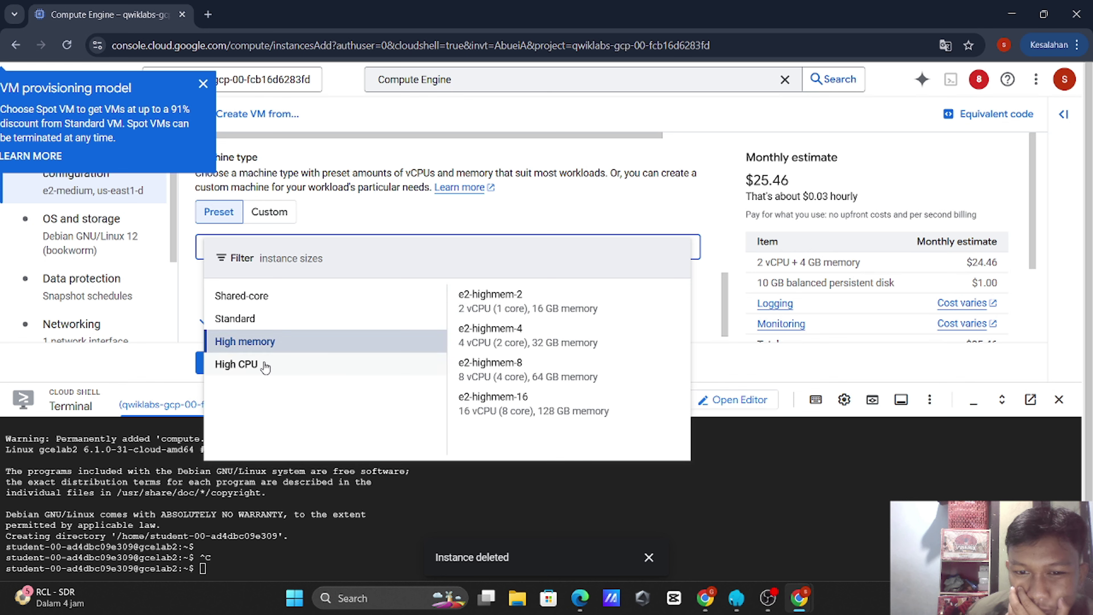
click(247, 302)
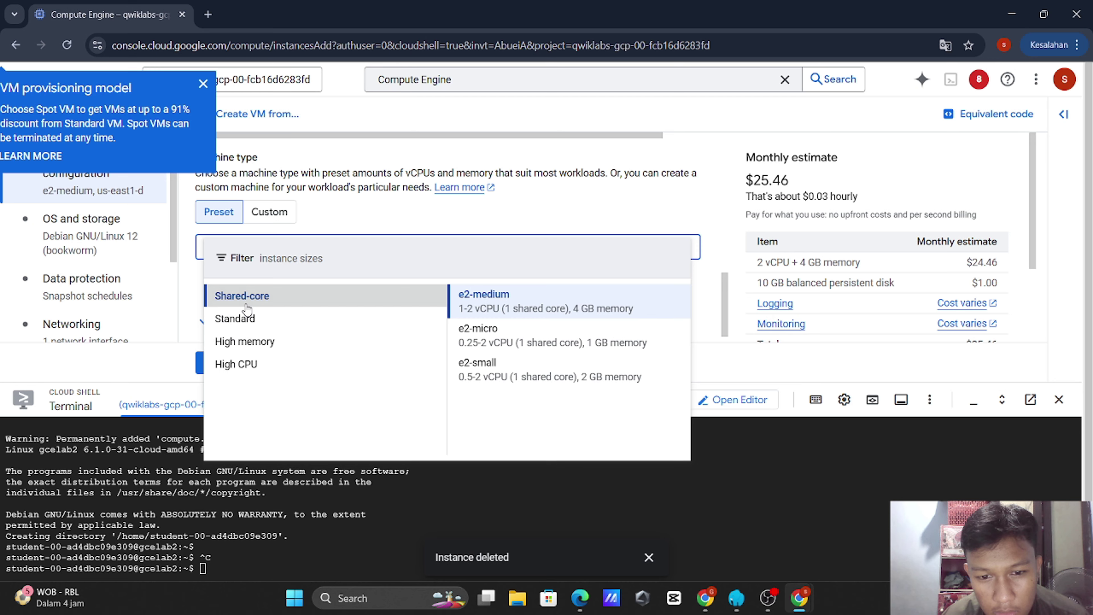
key(alt+Tab)
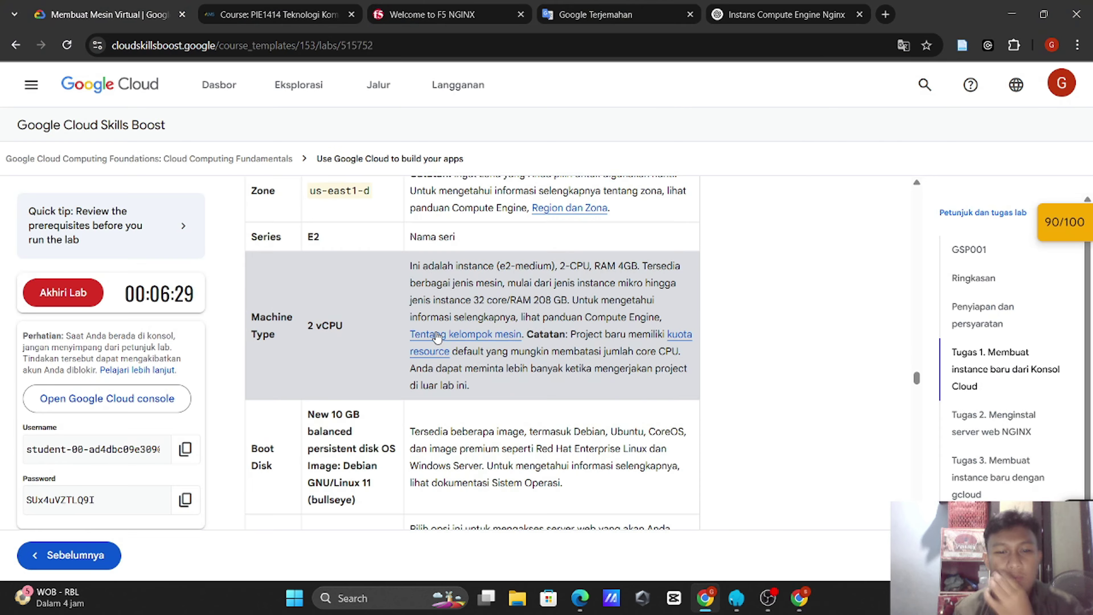
scroll(521, 292, up, 2)
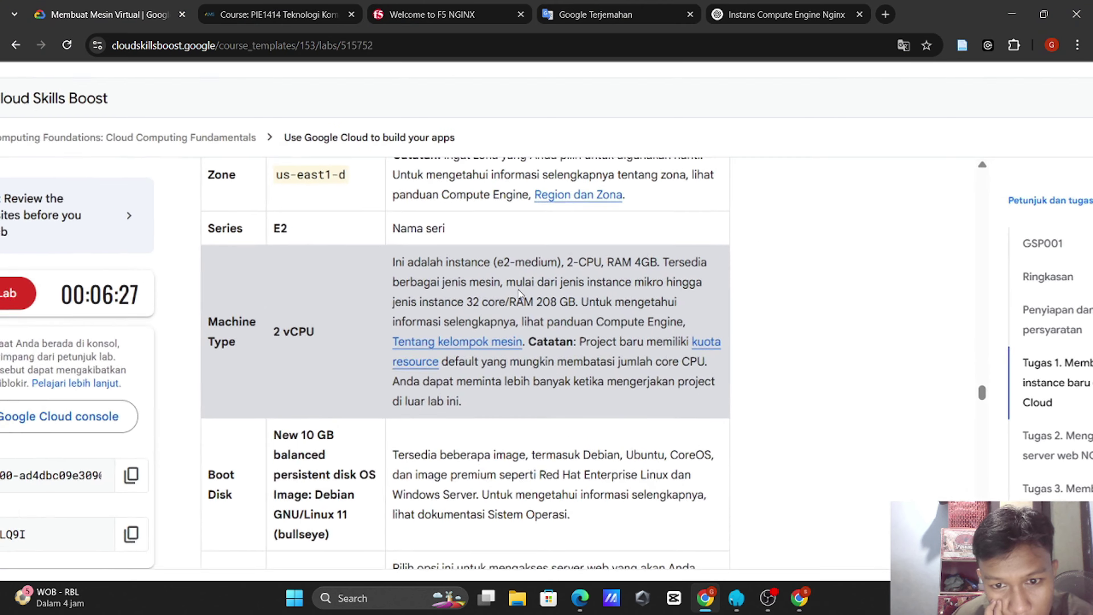
scroll(521, 292, up, 1)
scroll(520, 292, up, 1)
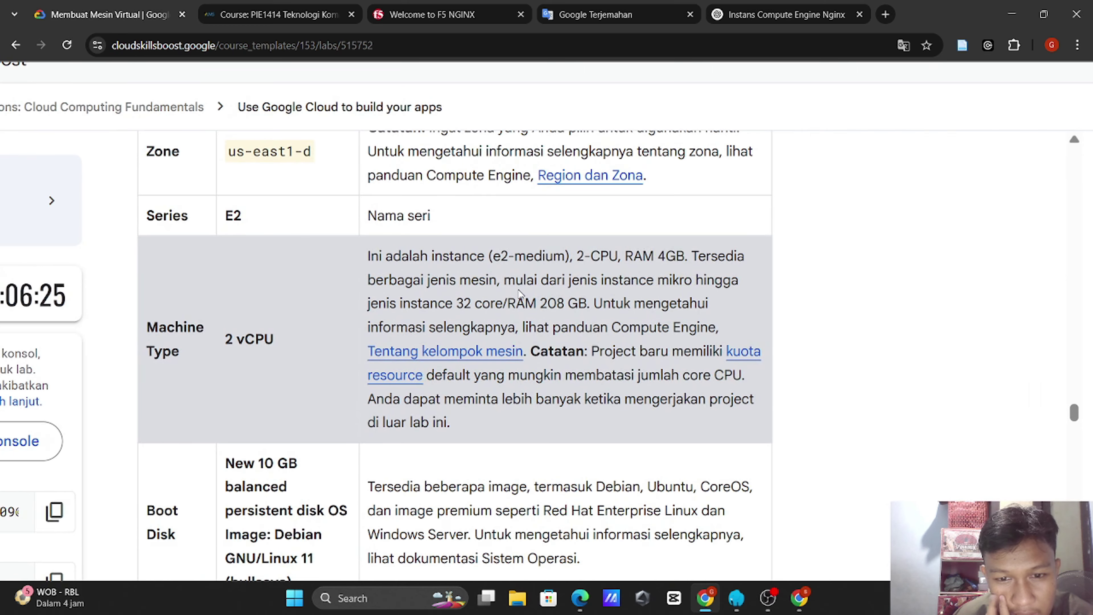
key(alt+Tab)
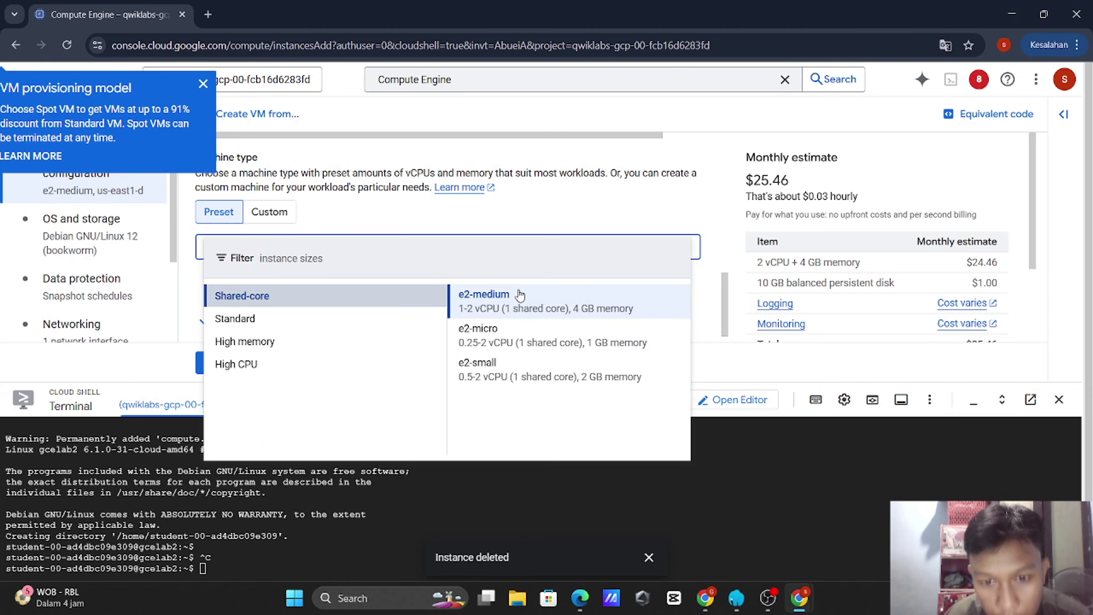
click(484, 317)
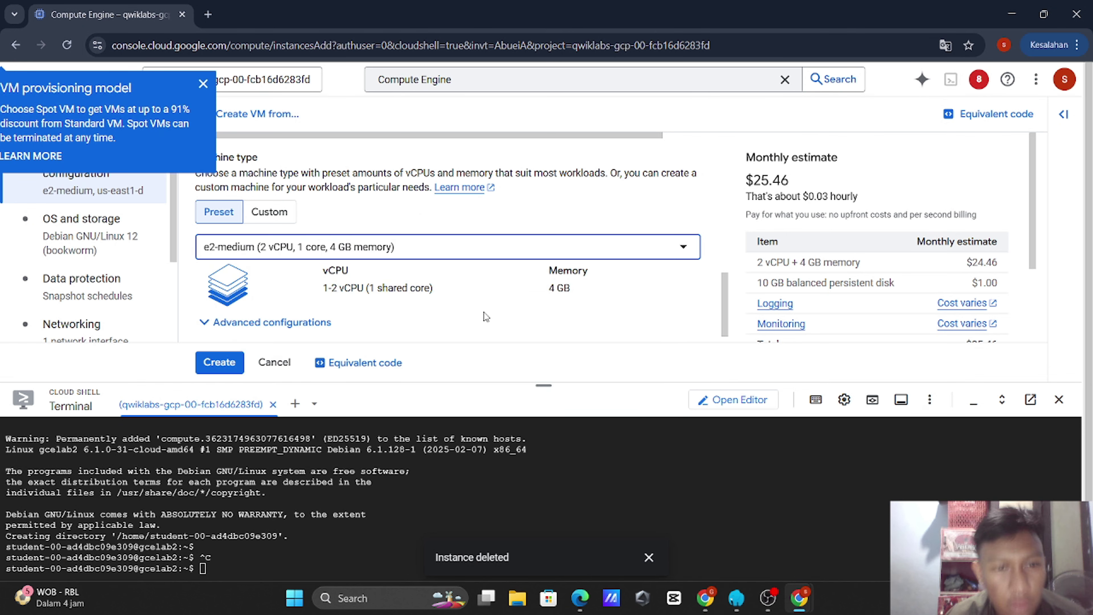
Step: Compare the selected machine type with the lab page's Machine Type row and read the Boot Disk requirements
key(alt+Tab)
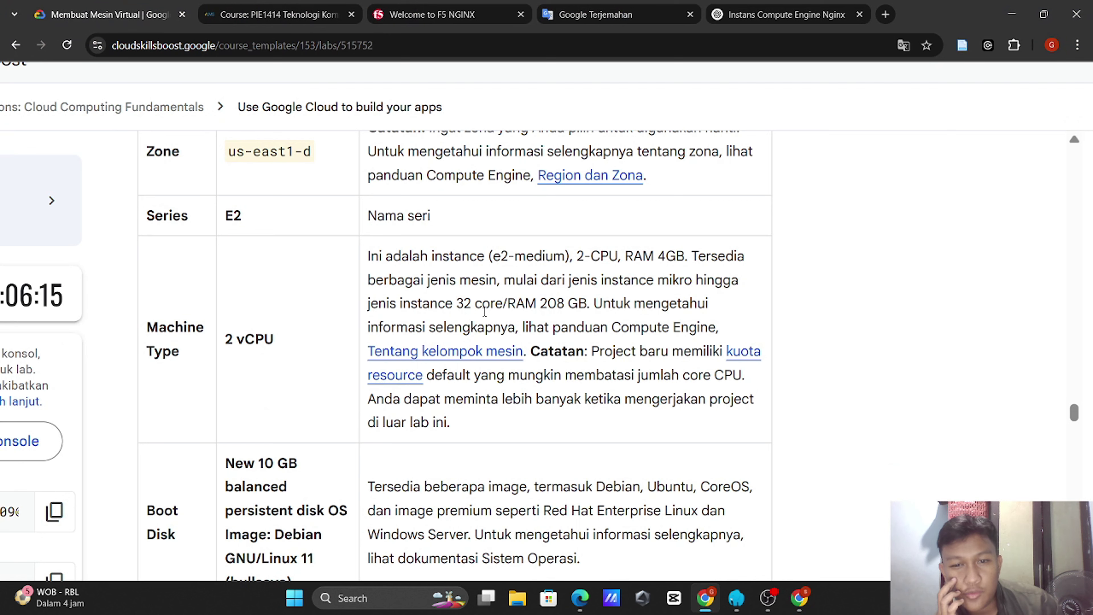
key(alt+Tab)
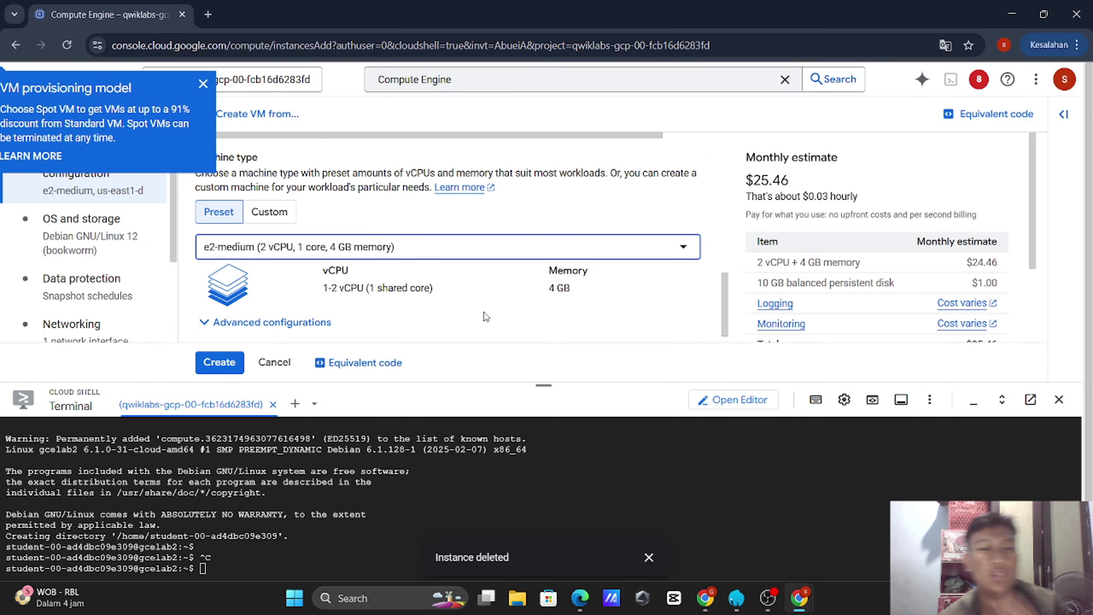
scroll(376, 254, down, 1)
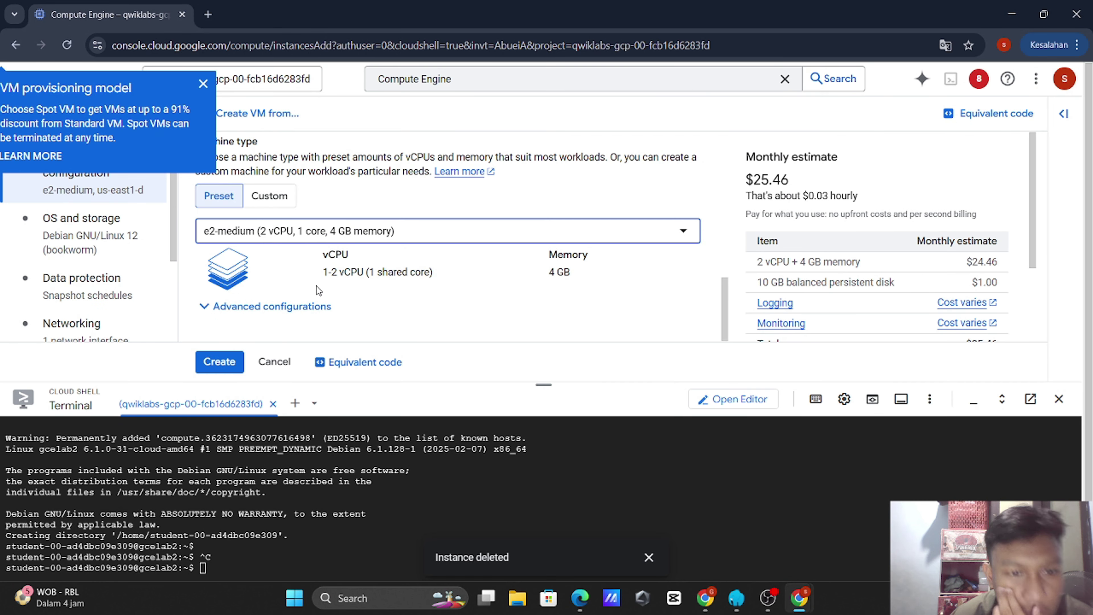
key(alt+Tab)
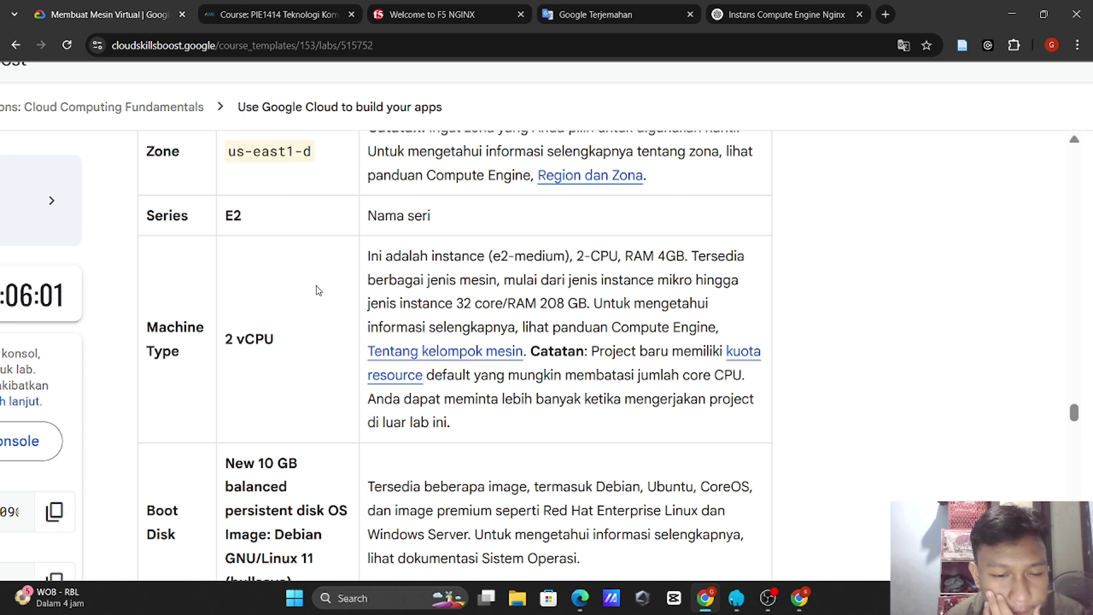
key(ctrl+minus)
key(ctrl+minus)
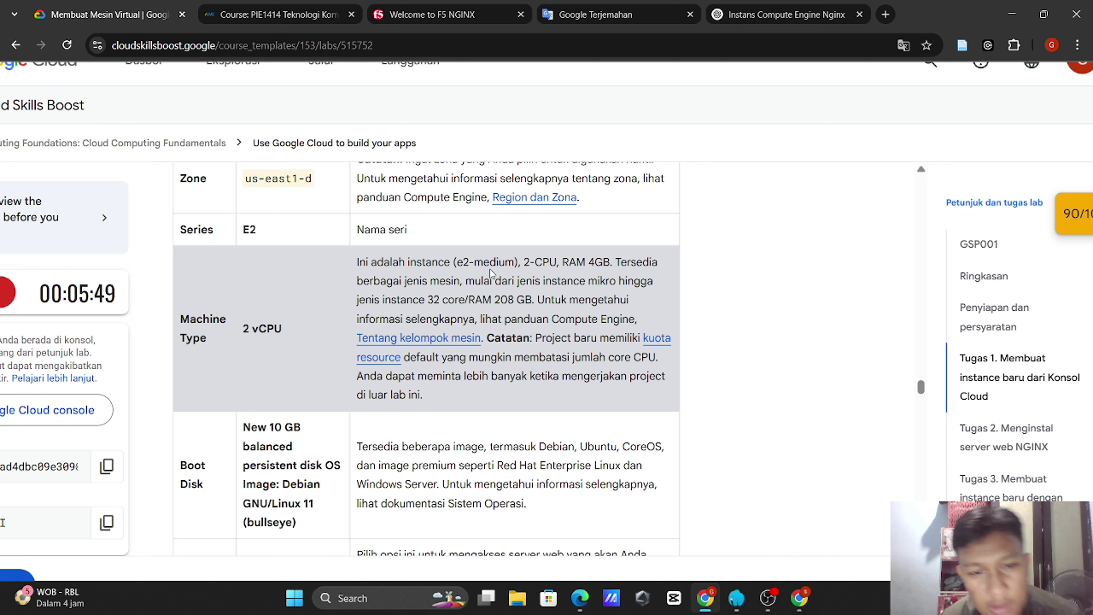
key(alt+Tab)
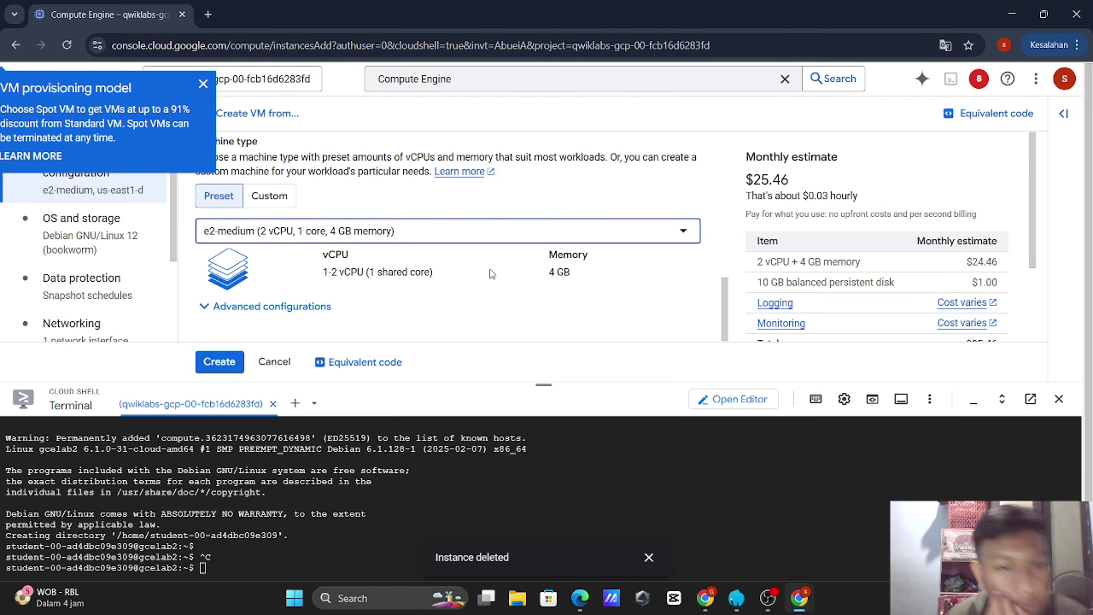
Step: Change the instance's boot disk image to Debian GNU/Linux 11 (bullseye), x86/64
click(111, 219)
scroll(297, 234, down, 2)
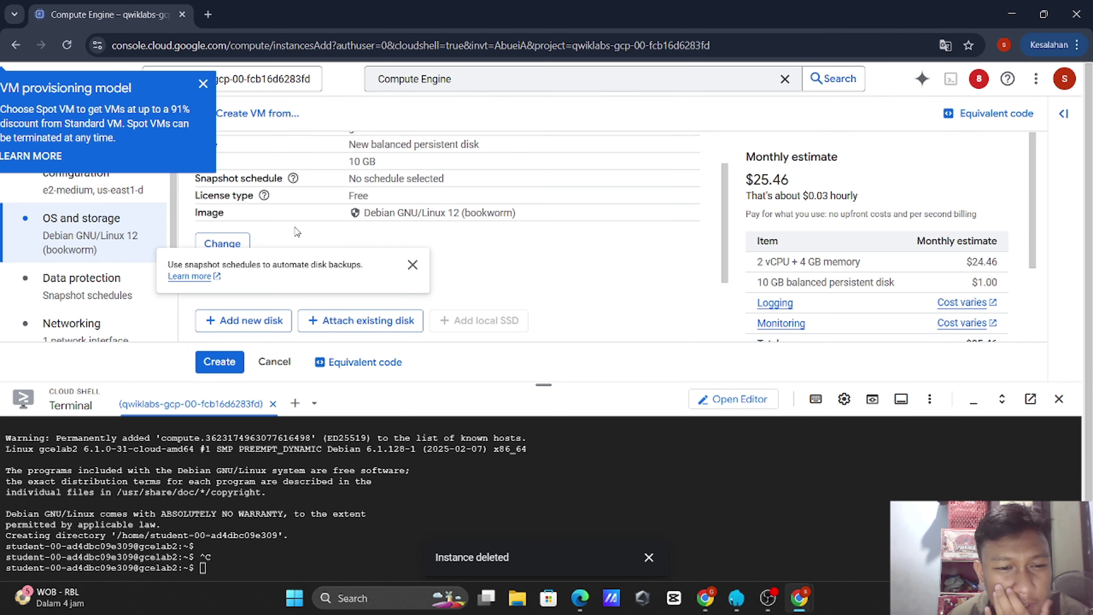
click(228, 237)
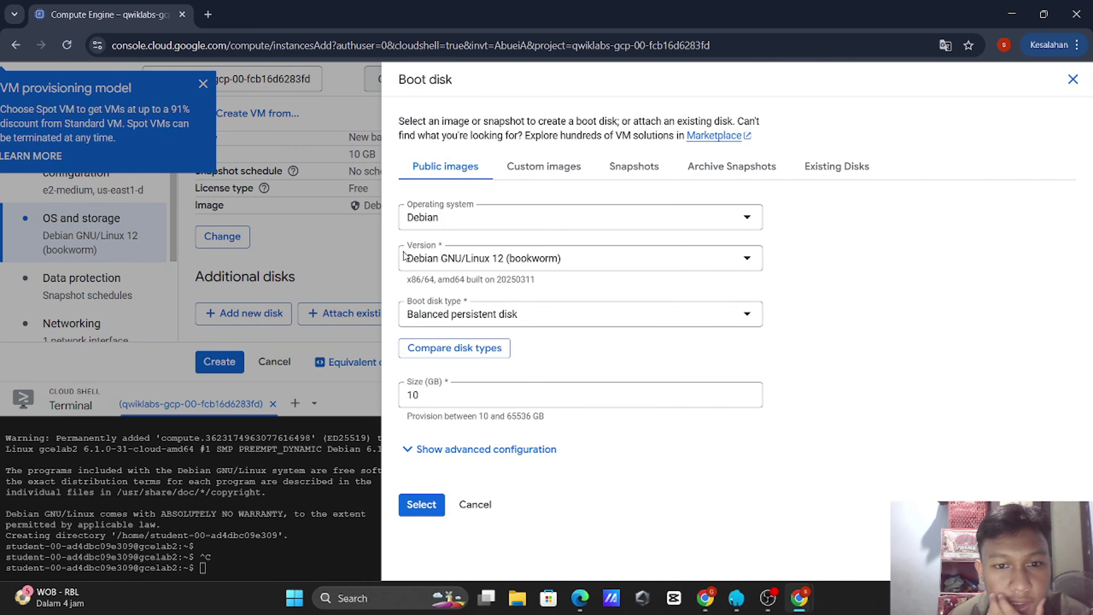
click(554, 259)
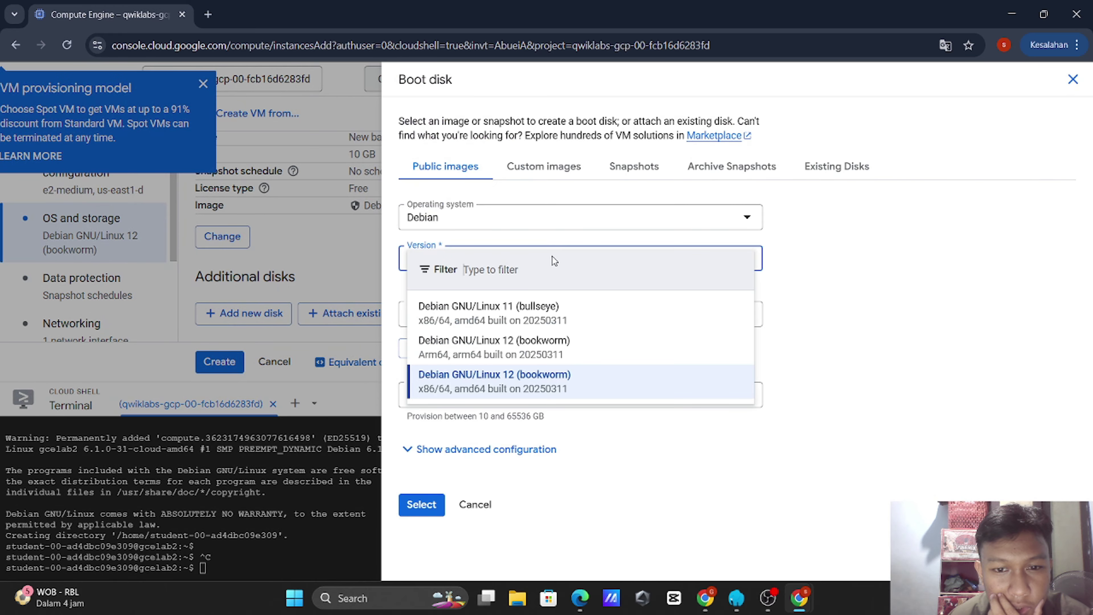
click(540, 315)
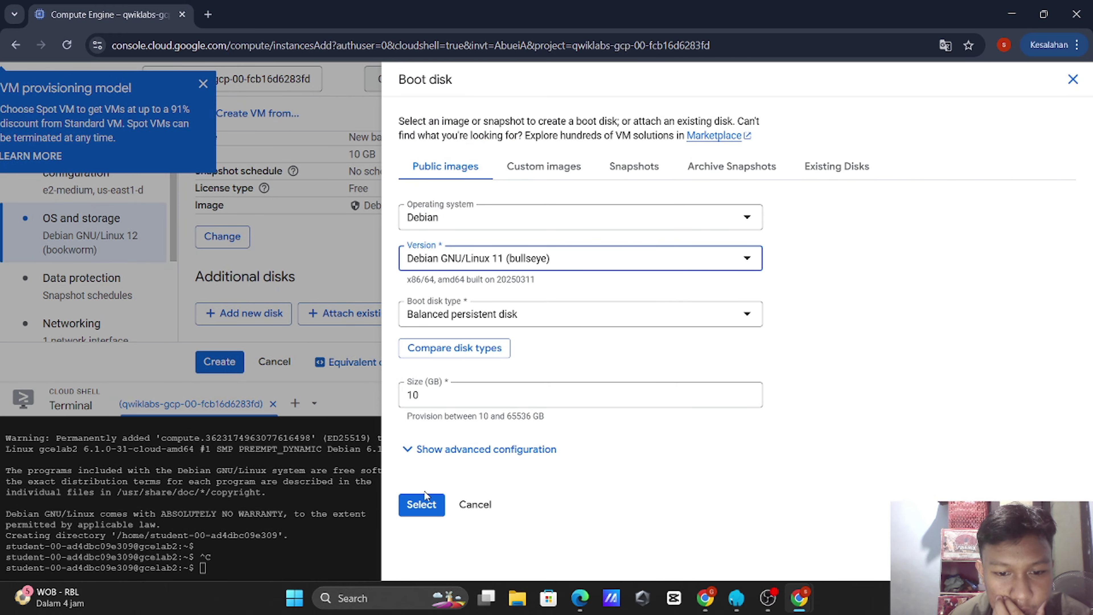
click(424, 503)
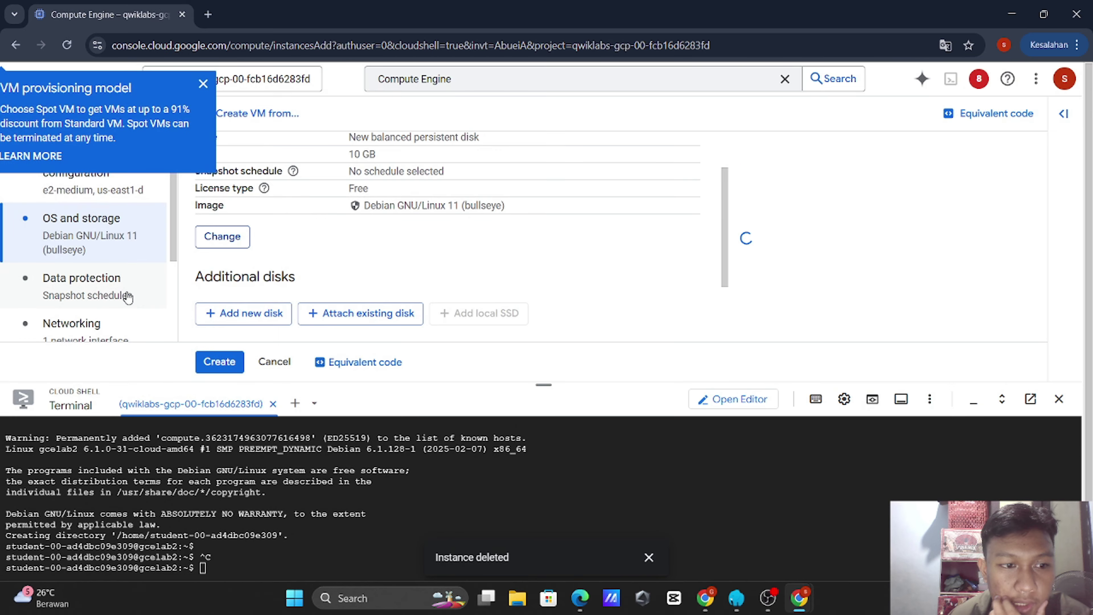
Step: Allow HTTP traffic through the firewall in the networking settings and create the gcelab instance
click(121, 300)
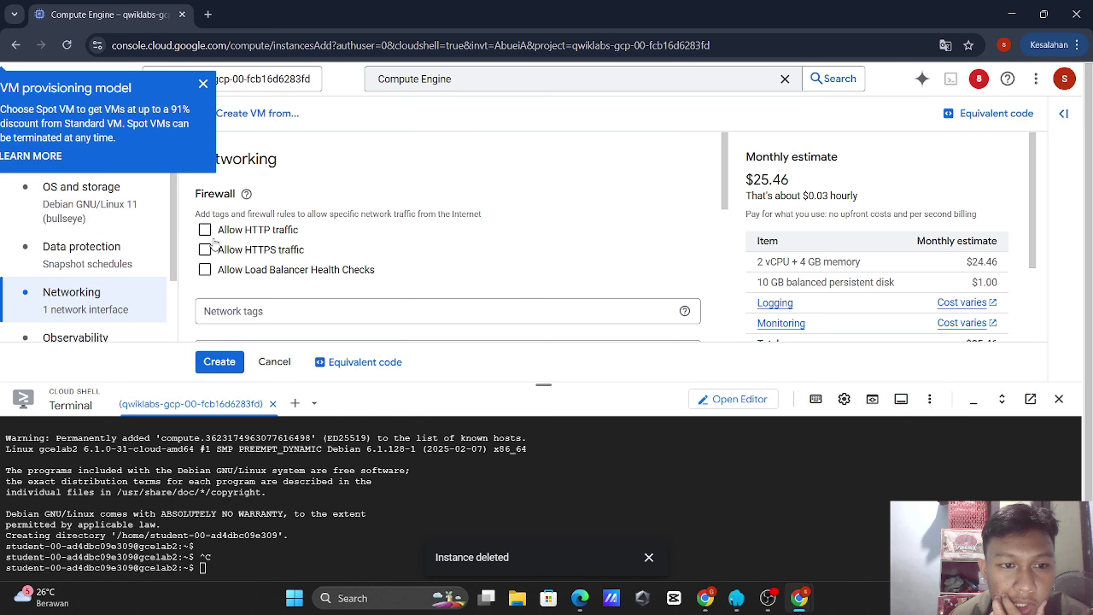
click(205, 230)
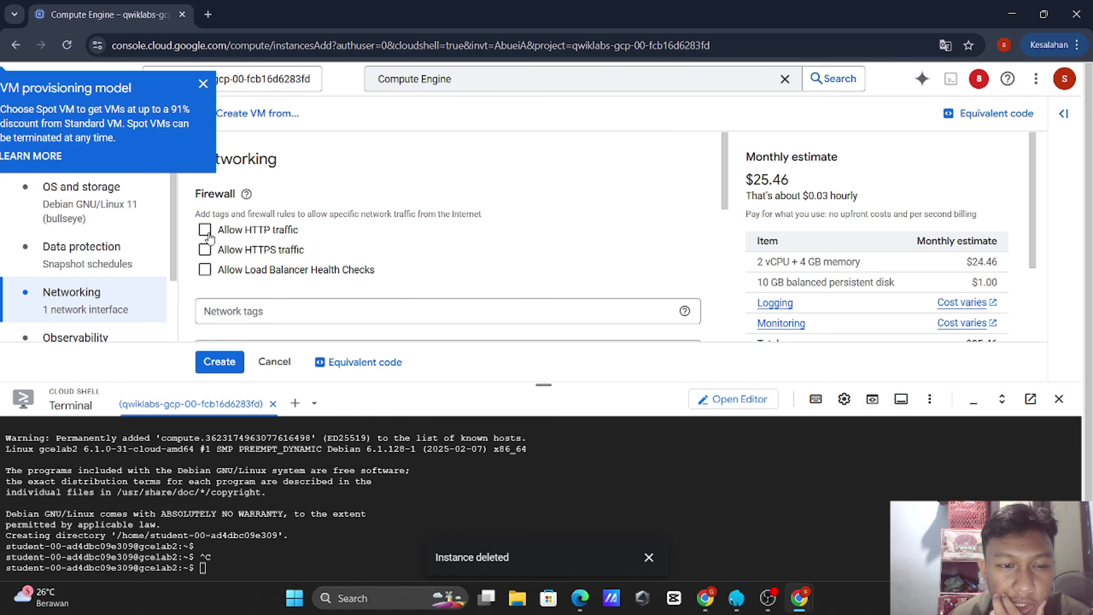
click(231, 363)
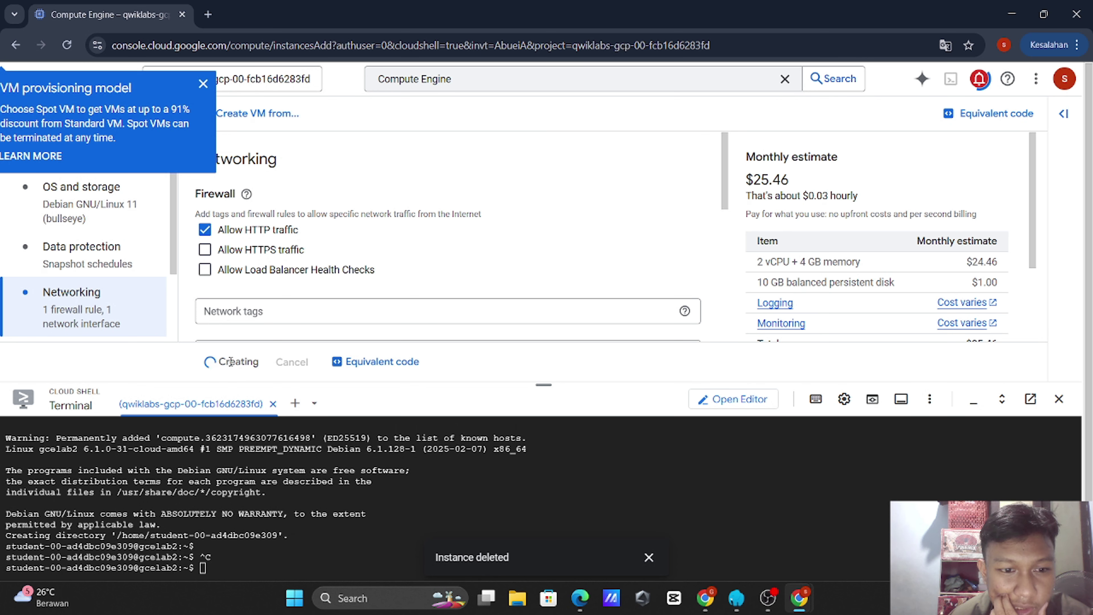
Step: Switch to the lab page and review the Task 1 table of required instance settings
mouse_move(797, 603)
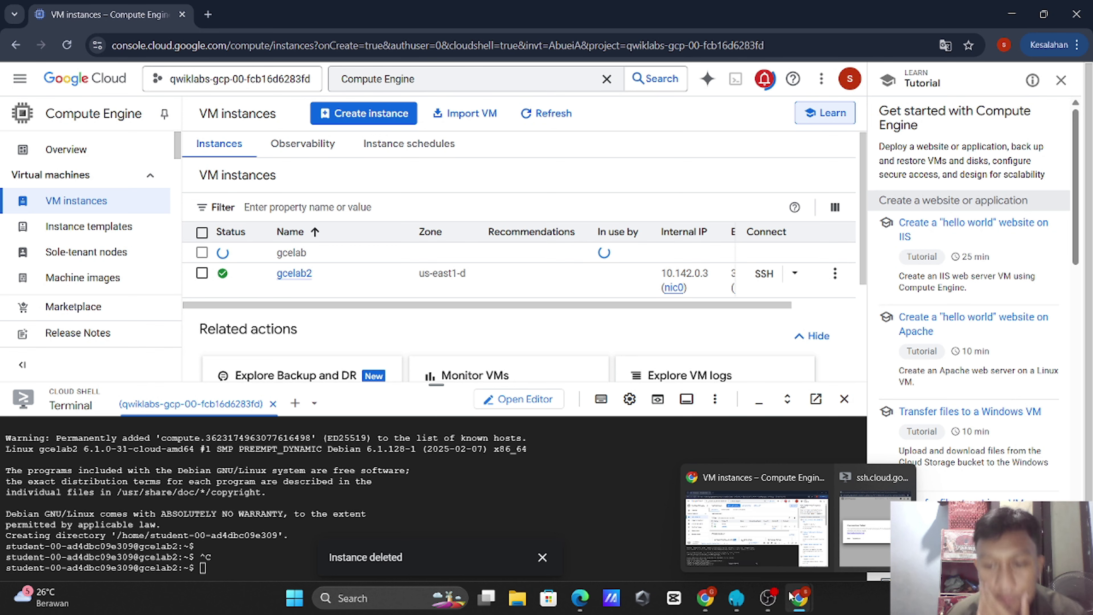
click(705, 597)
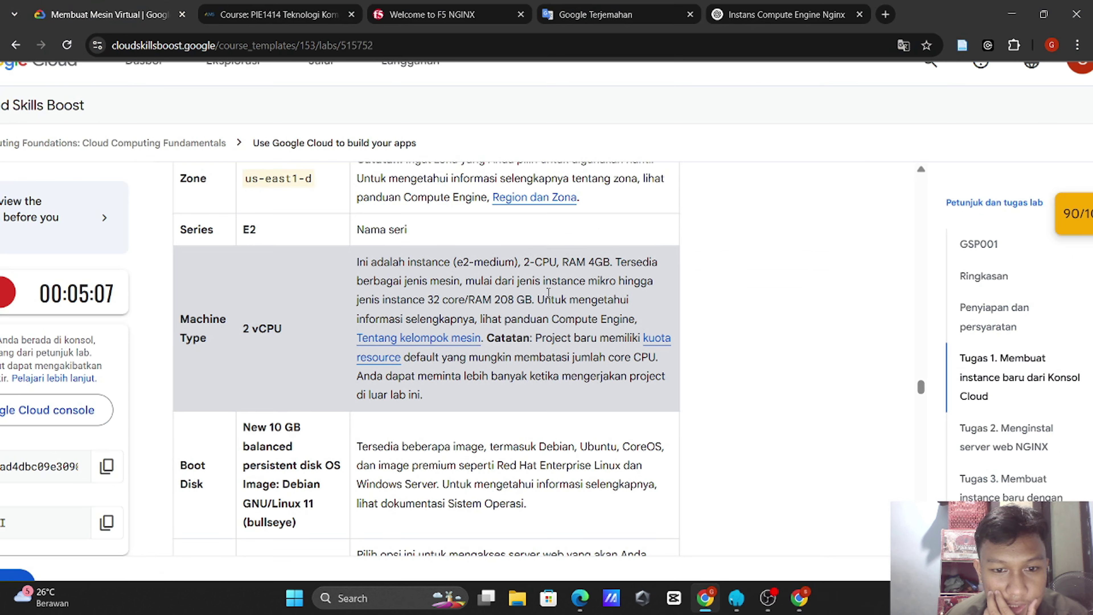
scroll(549, 295, up, 2)
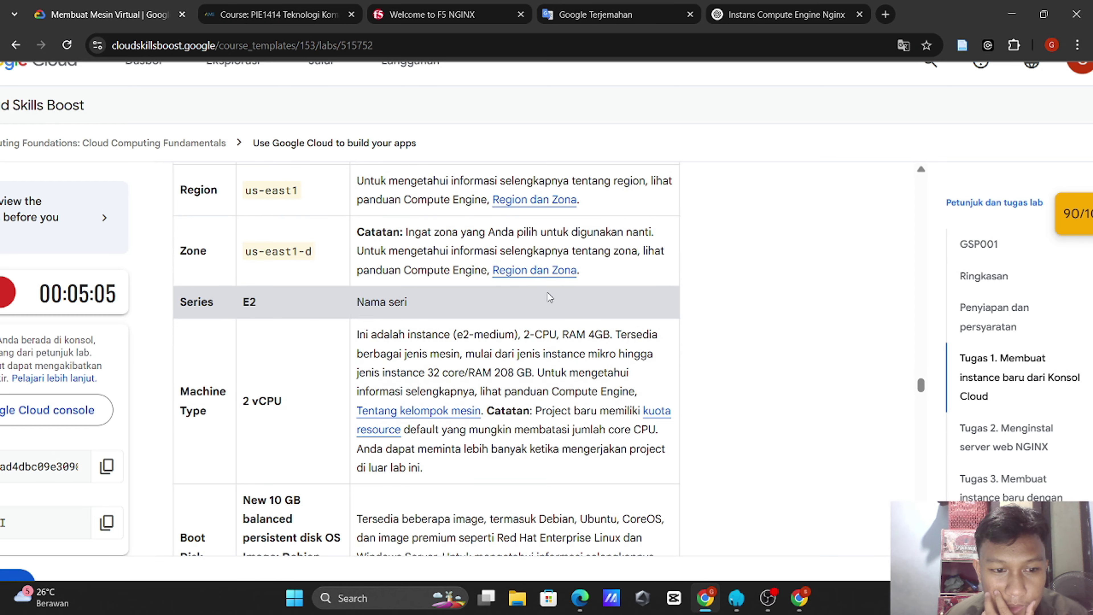
scroll(550, 297, up, 1)
scroll(550, 298, down, 2)
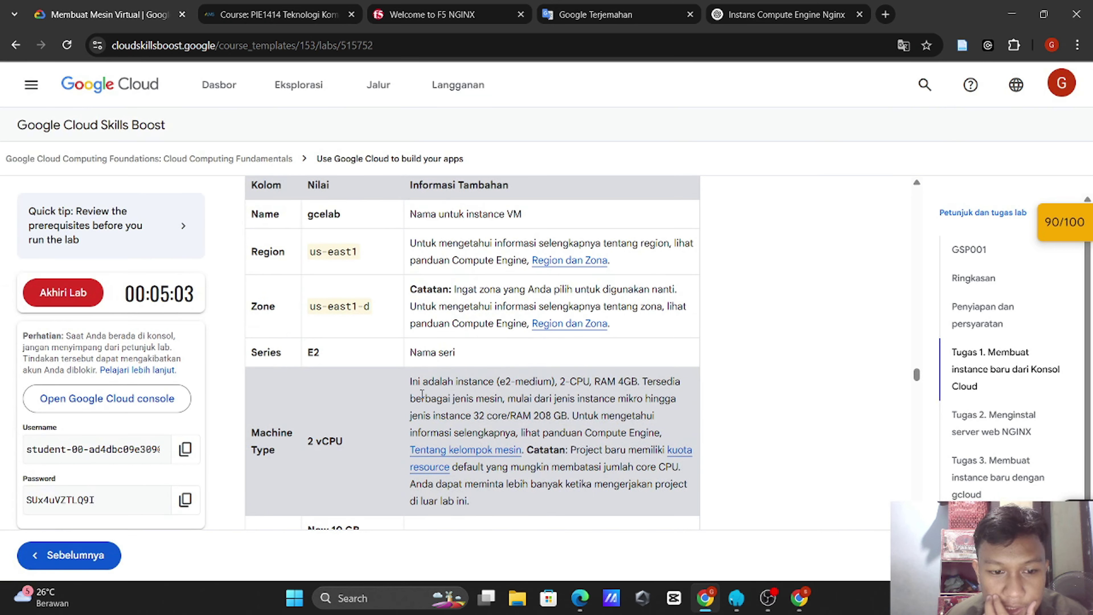
scroll(422, 394, down, 2)
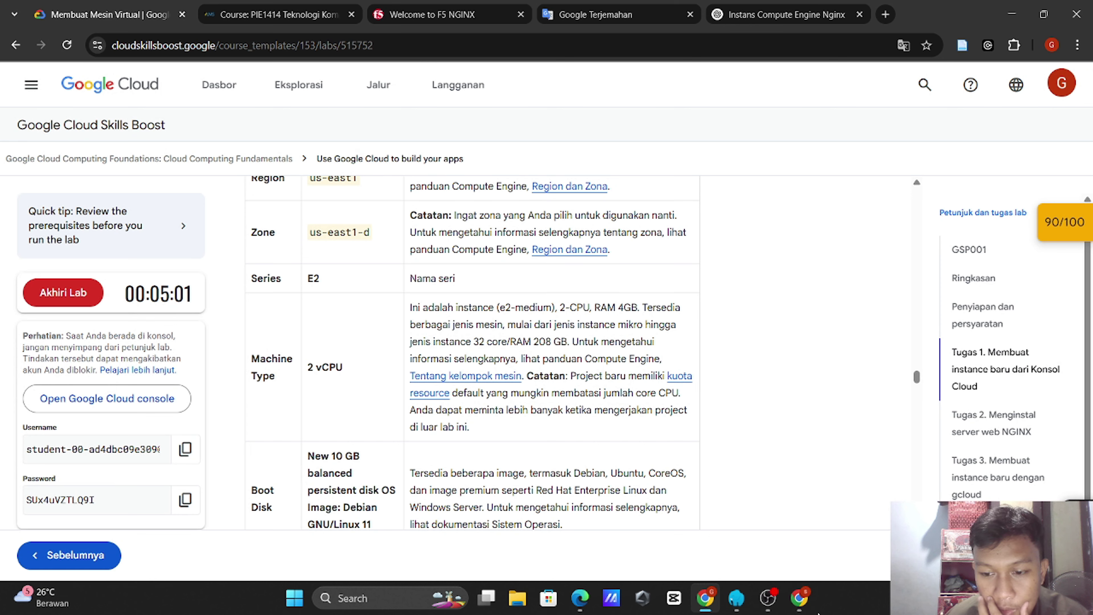
scroll(542, 329, up, 1)
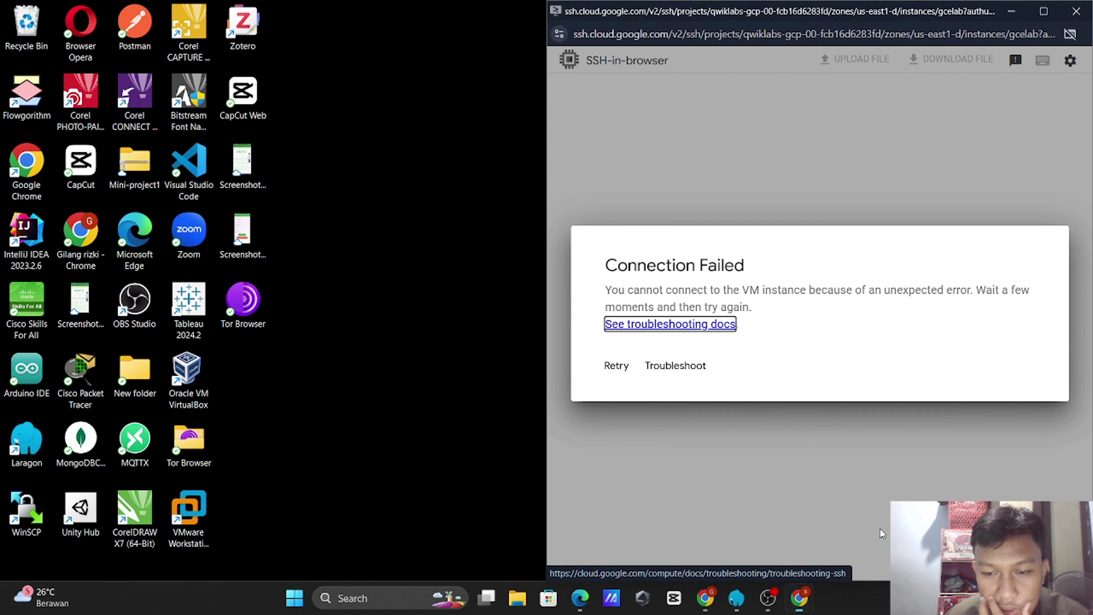
Step: Close the old SSH-in-browser window for gcelab and return to the VM instances list in the Cloud console
click(880, 533)
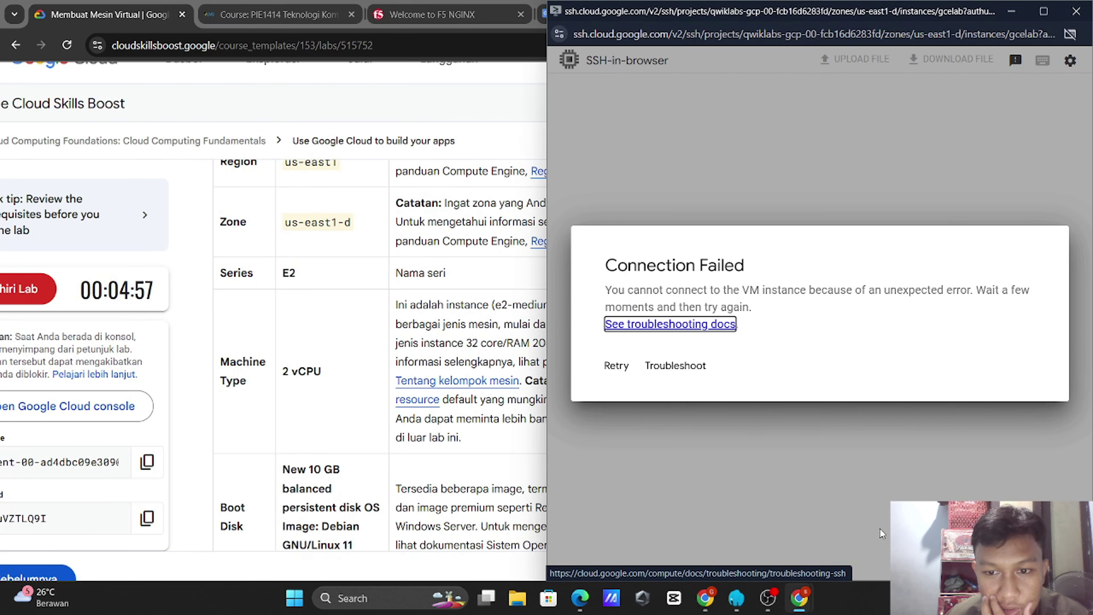
click(1076, 11)
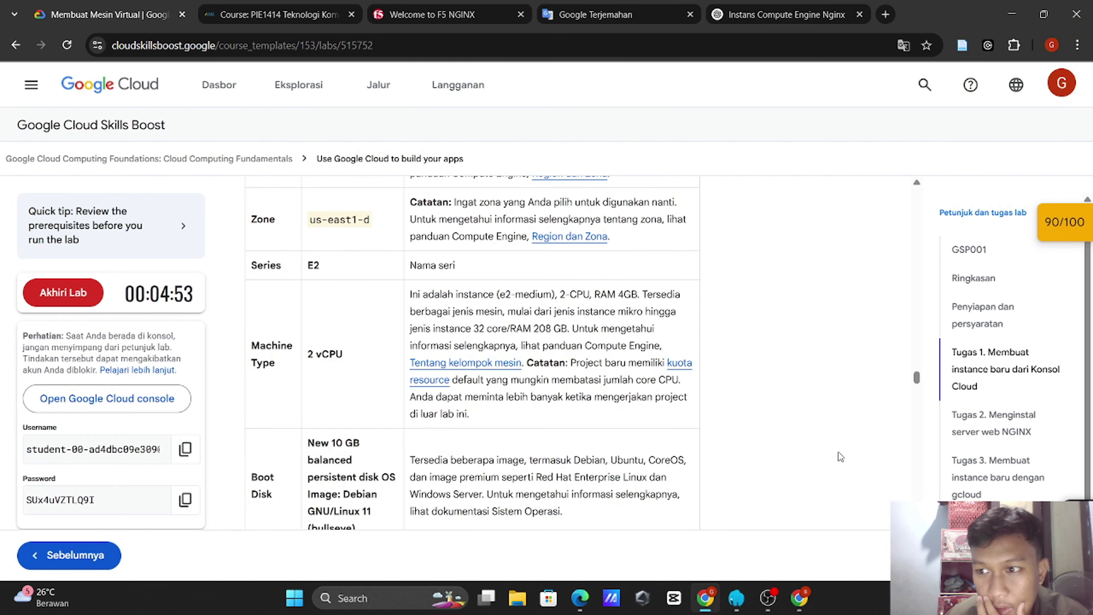
click(793, 525)
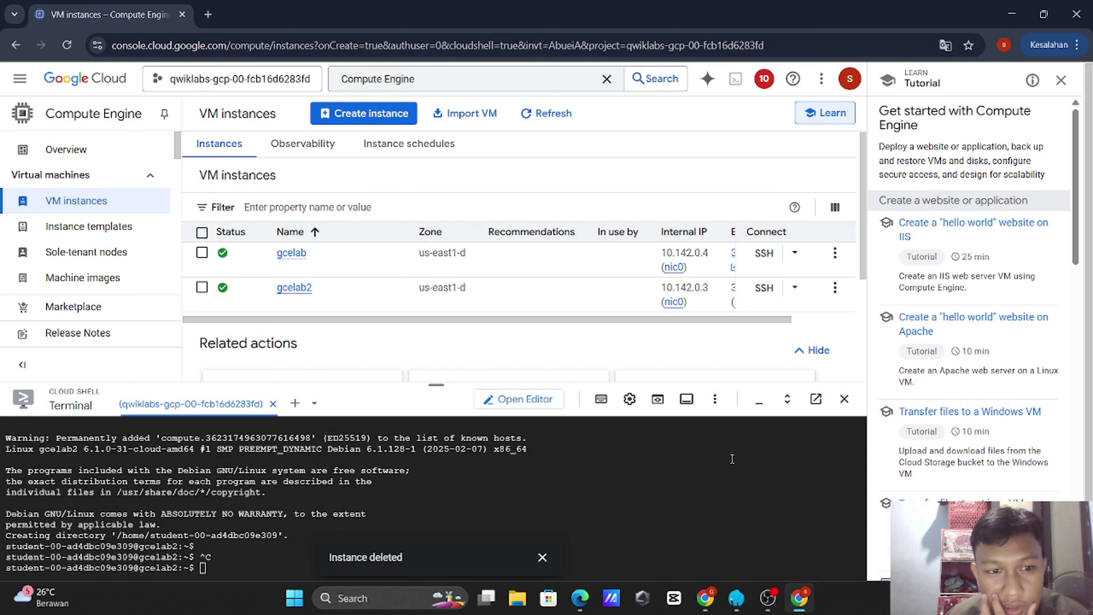
Step: Switch to the lab page and go to the Task 2 instructions for installing the NGINX web server
mouse_move(705, 597)
click(674, 474)
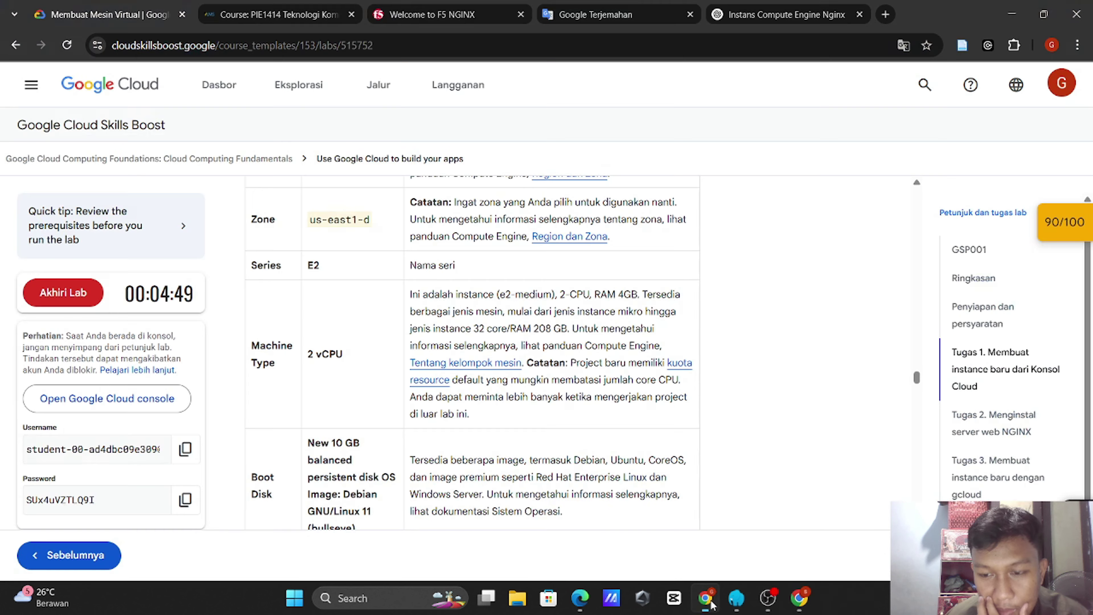
scroll(674, 474, down, 20)
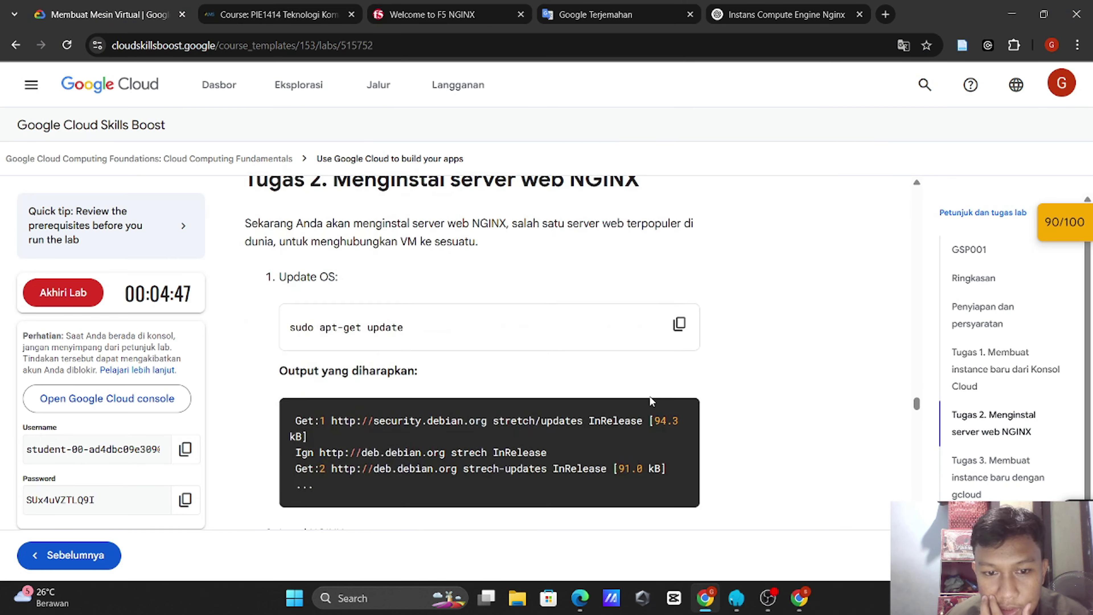
Step: Check the progress of the Task 2 checkpoint for the Compute Engine instance with the NGINX server
scroll(649, 395, down, 12)
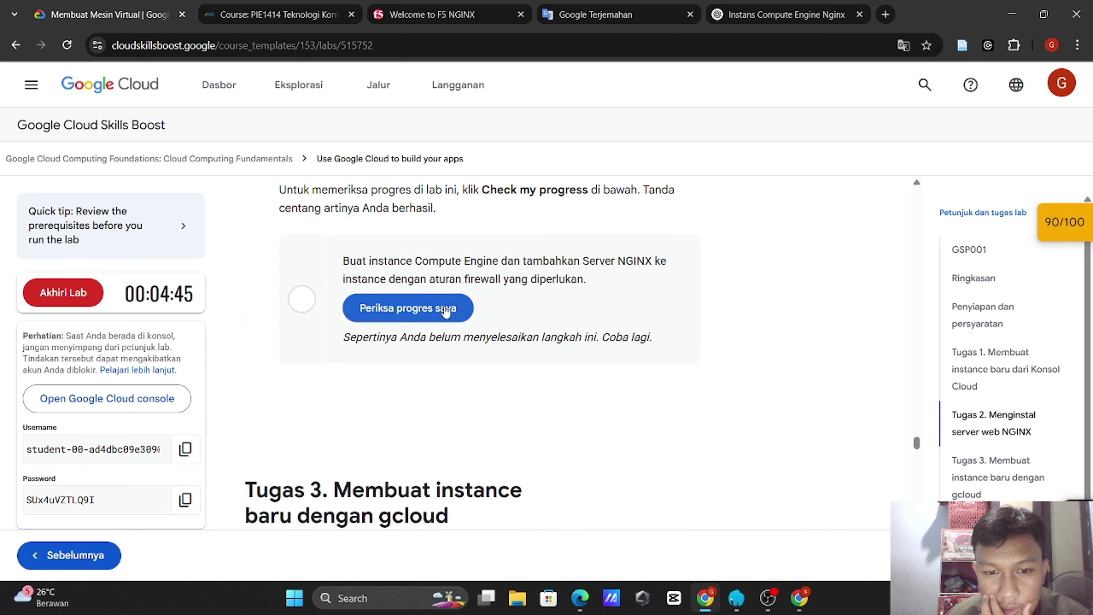
click(430, 313)
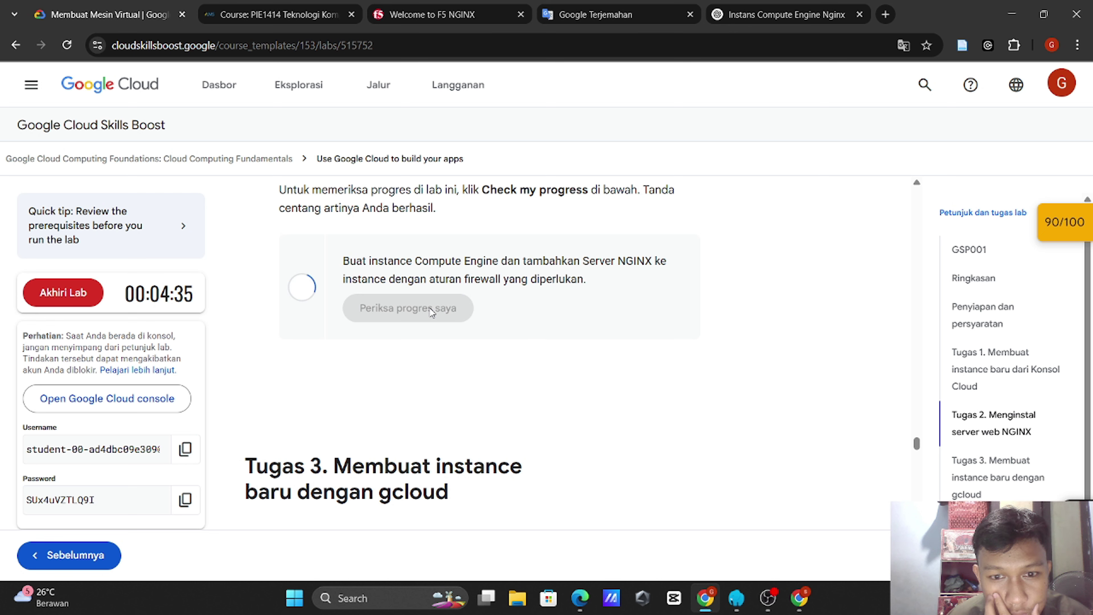
scroll(431, 312, up, 2)
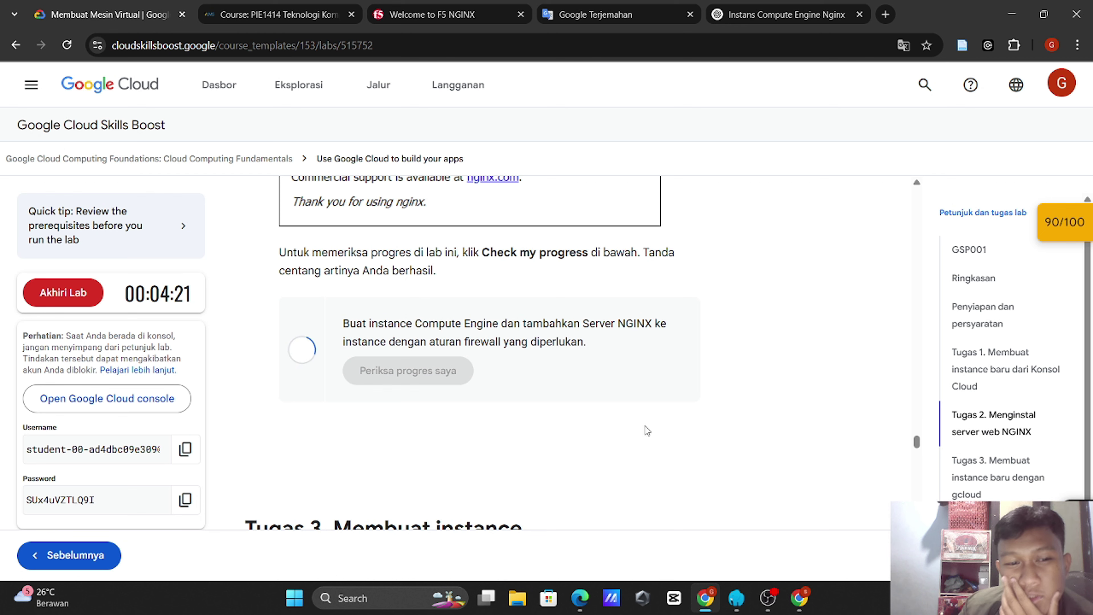
Step: Switch to the Cloud console, open an SSH-in-browser session to gcelab from the VM instances list, and authorize the connection
mouse_move(813, 593)
click(807, 538)
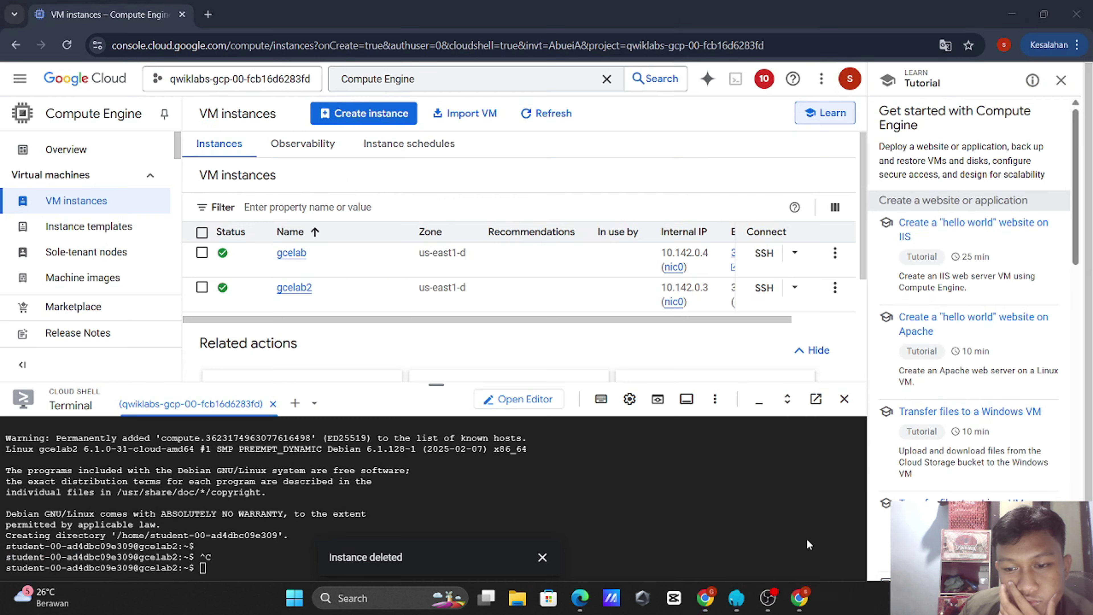
click(764, 252)
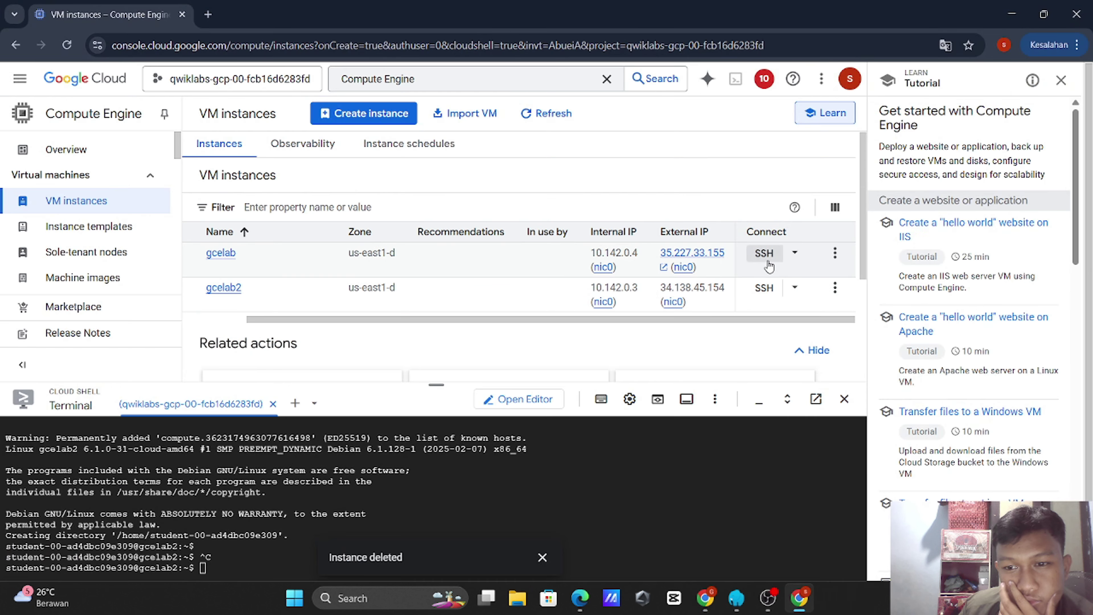
click(698, 177)
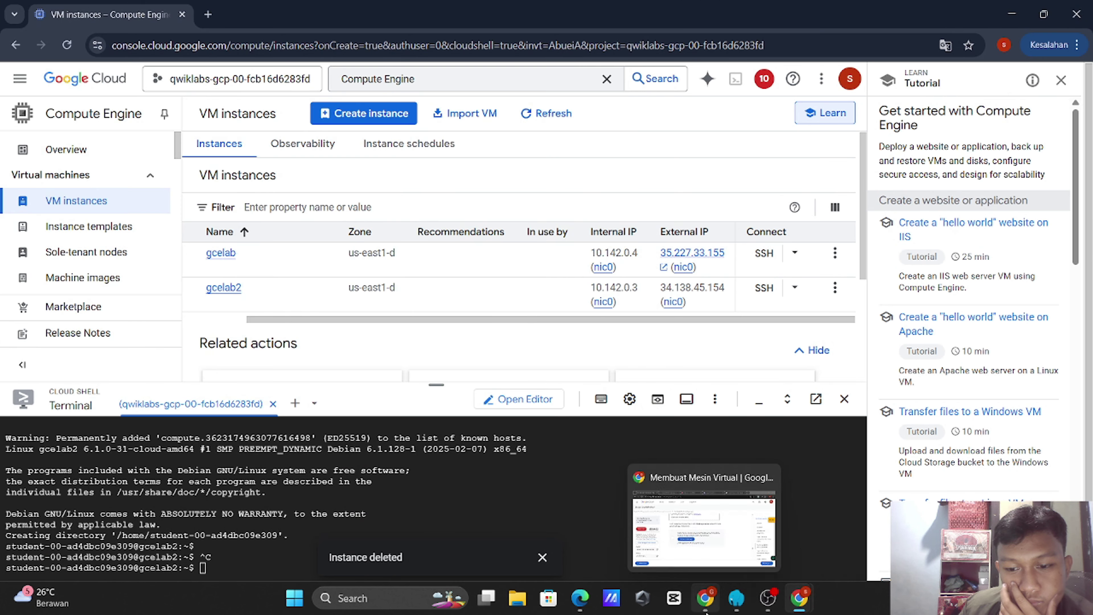
click(706, 600)
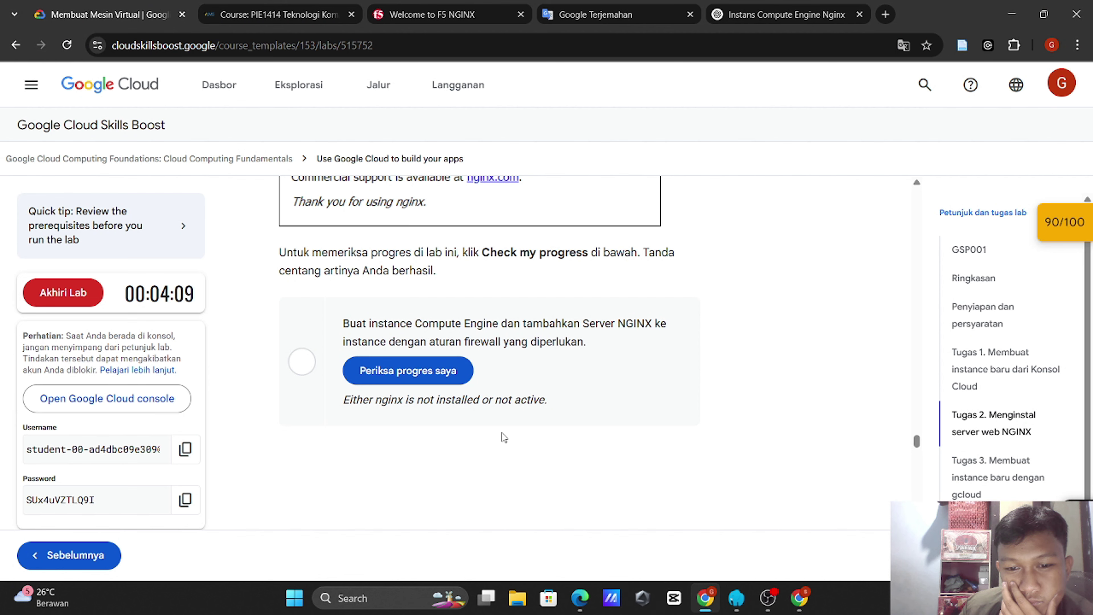
scroll(502, 433, up, 3)
mouse_move(803, 600)
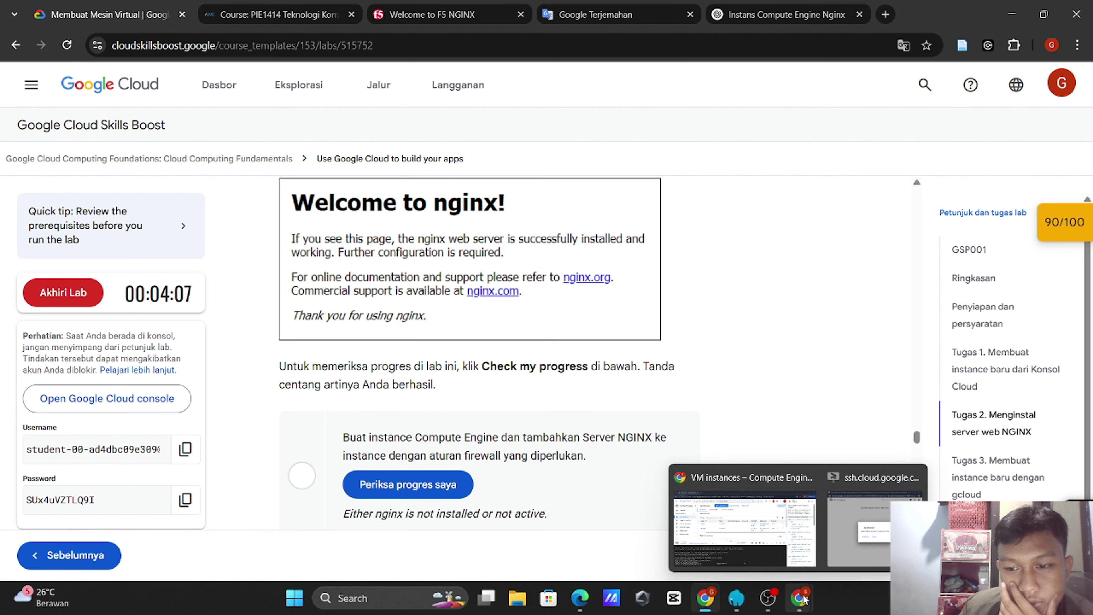
click(873, 528)
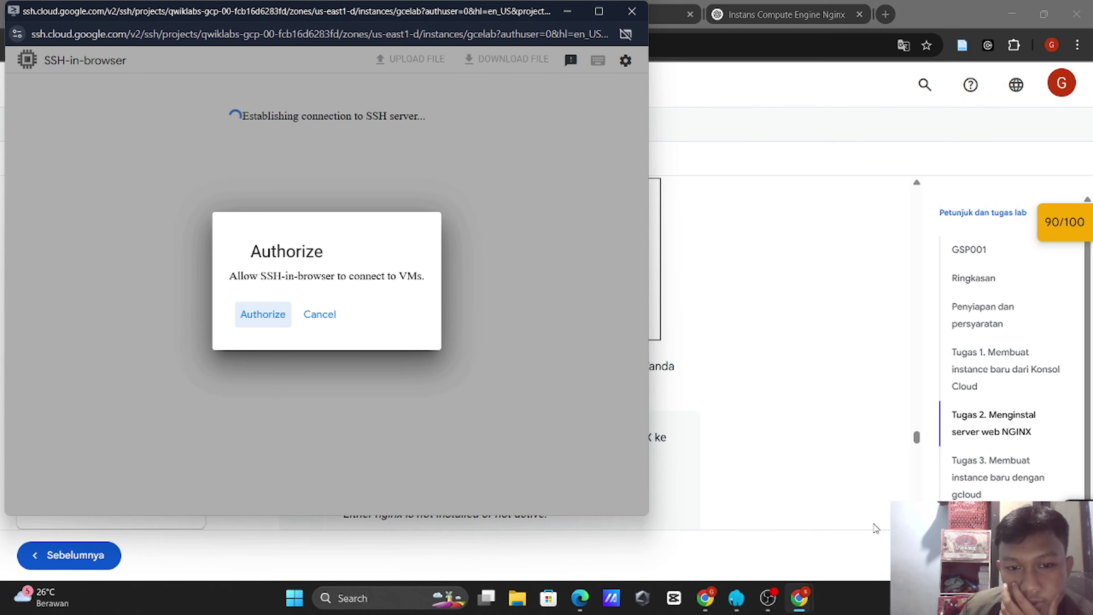
click(263, 314)
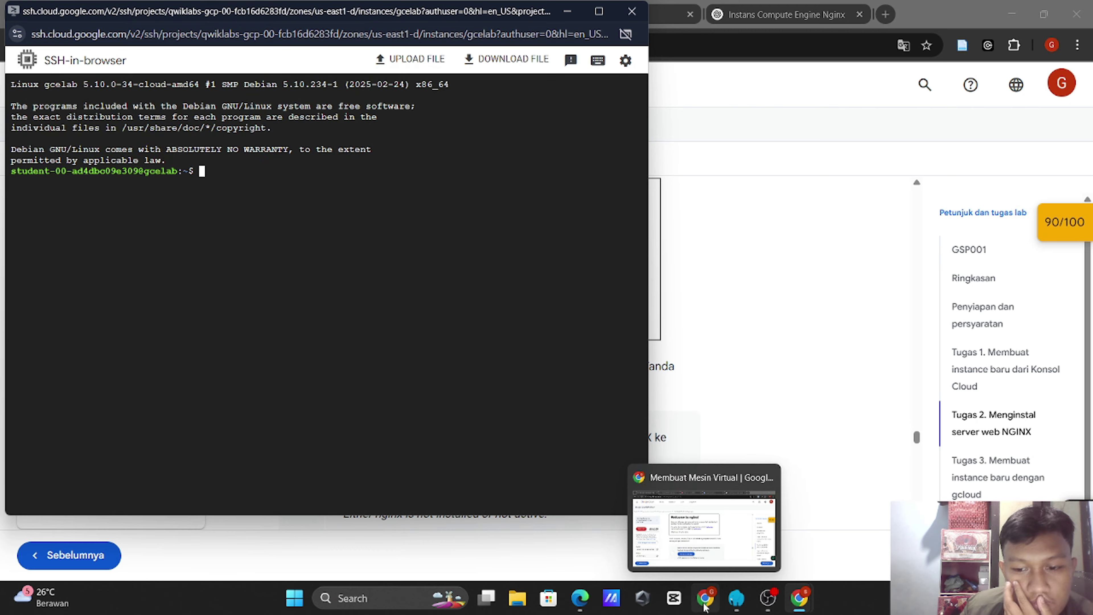
Step: Copy the Update OS command from Task 2 on the lab page and run "sudo apt-get update" in the gcelab SSH session
click(705, 599)
scroll(646, 385, up, 15)
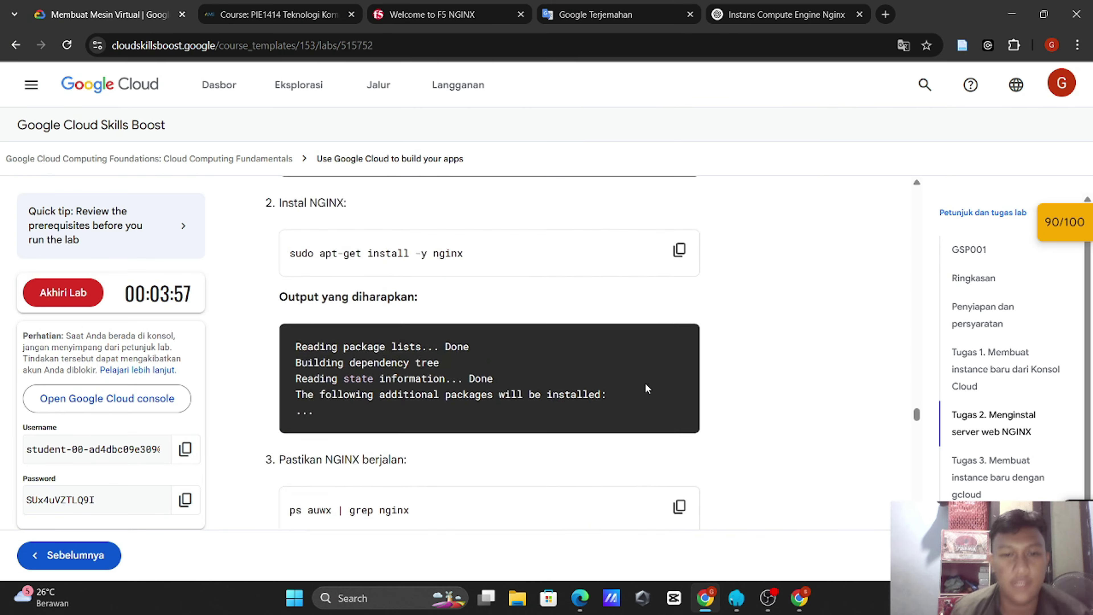
click(685, 377)
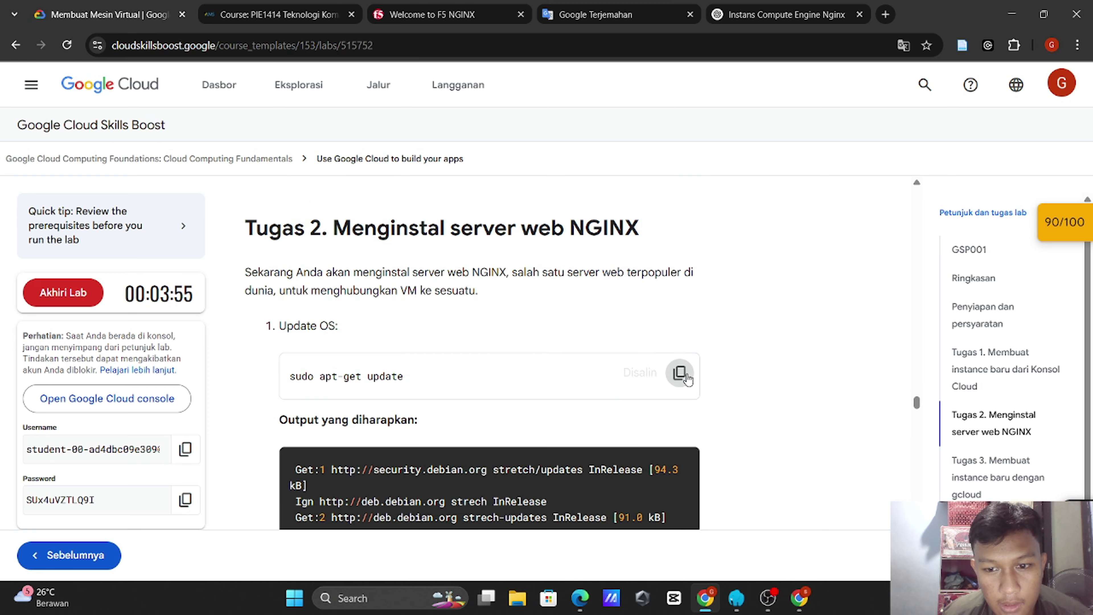
key(alt+Tab)
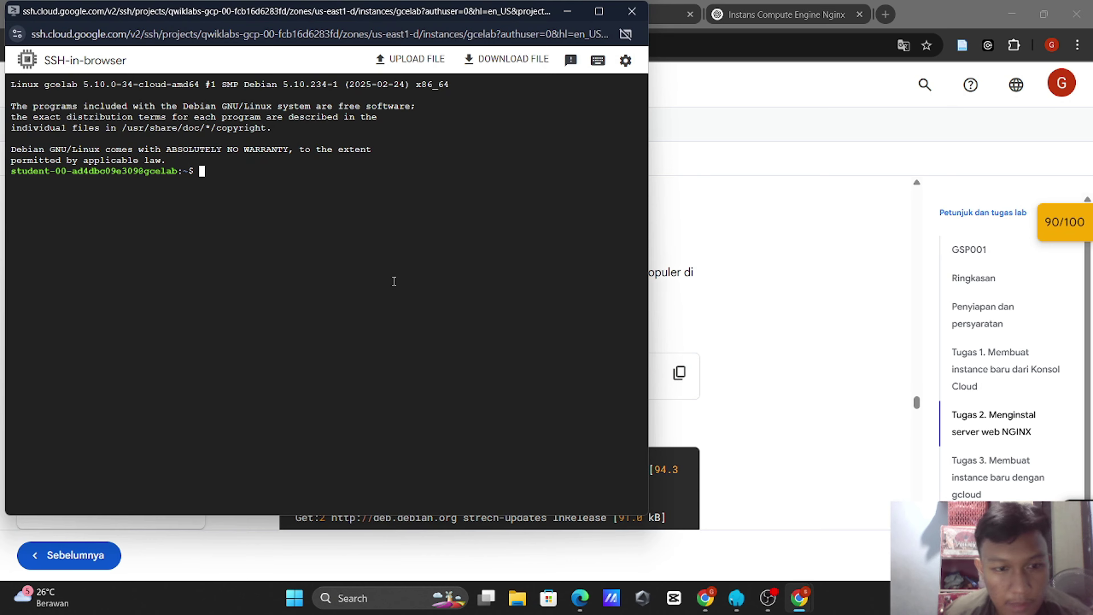
key(ctrl+v)
key(Return)
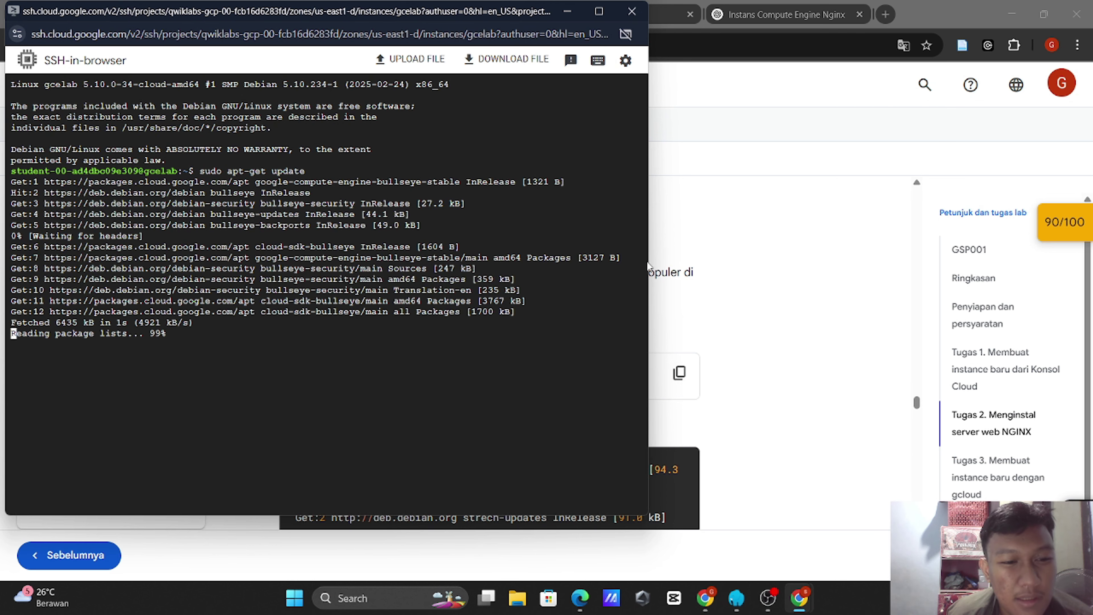
Step: Copy the Task 2 install command and run "sudo apt-get install -y nginx" in the gcelab SSH session
click(749, 275)
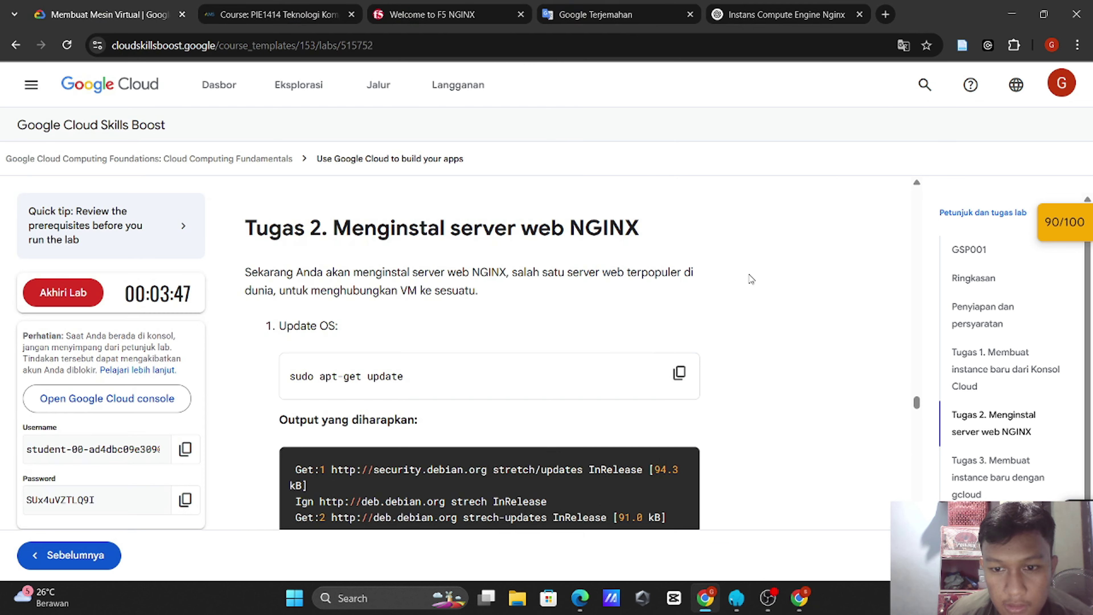
scroll(749, 275, down, 3)
click(679, 401)
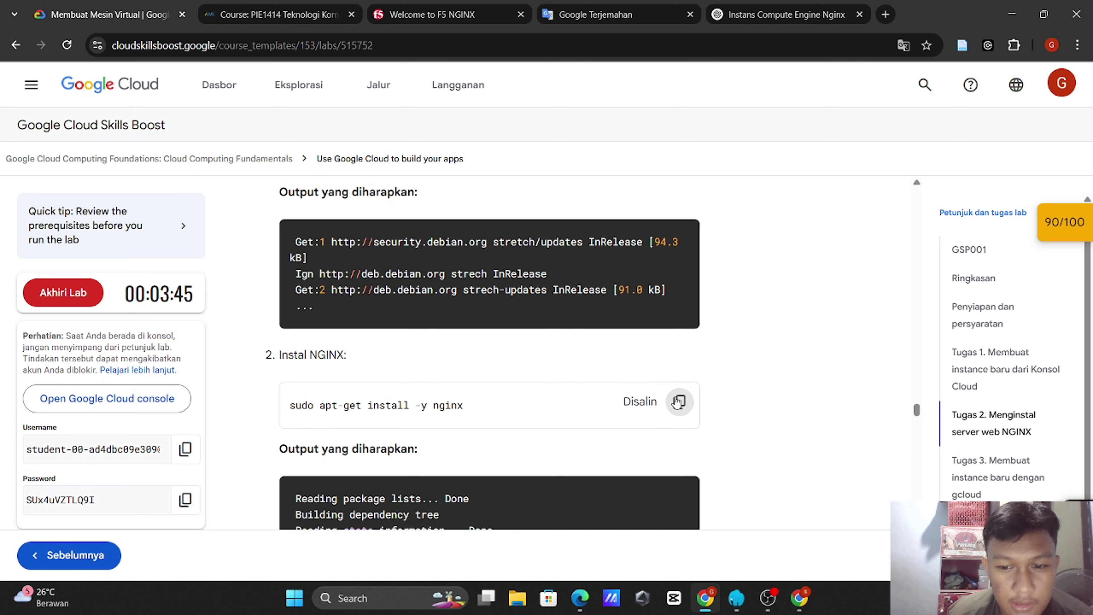
key(alt+Tab)
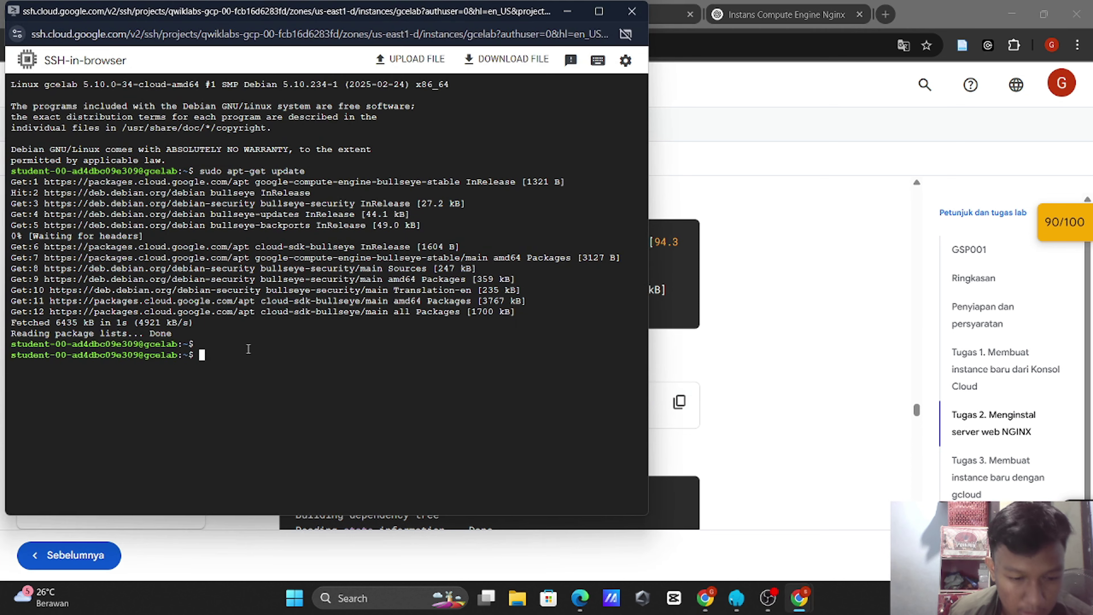
key(ctrl+v)
key(Return)
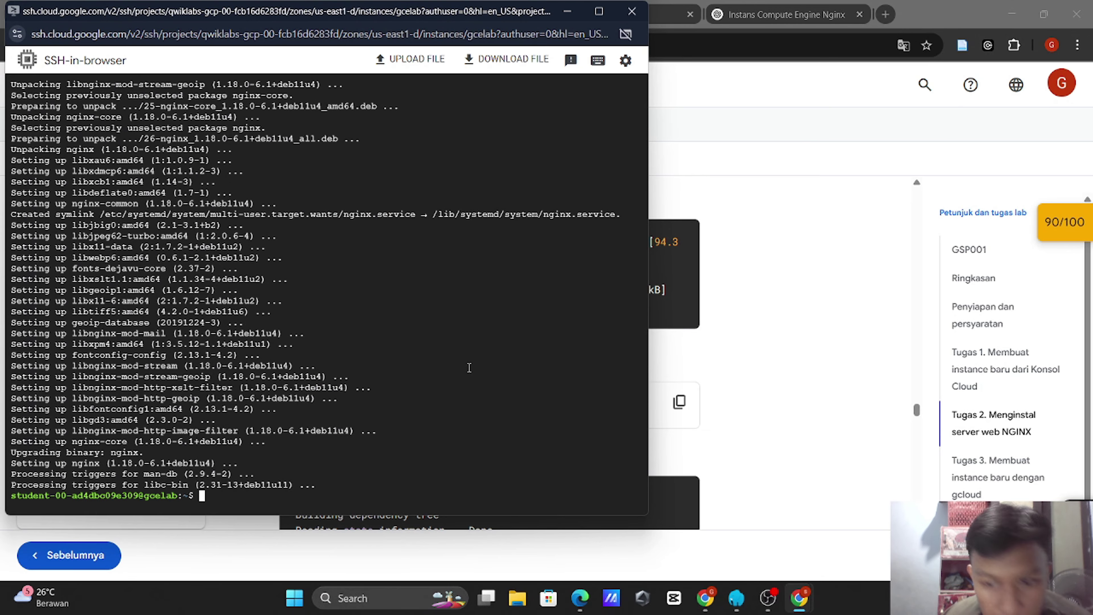
Step: Copy the NGINX verification command from the lab page and run "ps auwx | grep nginx" in the gcelab SSH session
click(691, 298)
scroll(692, 298, down, 3)
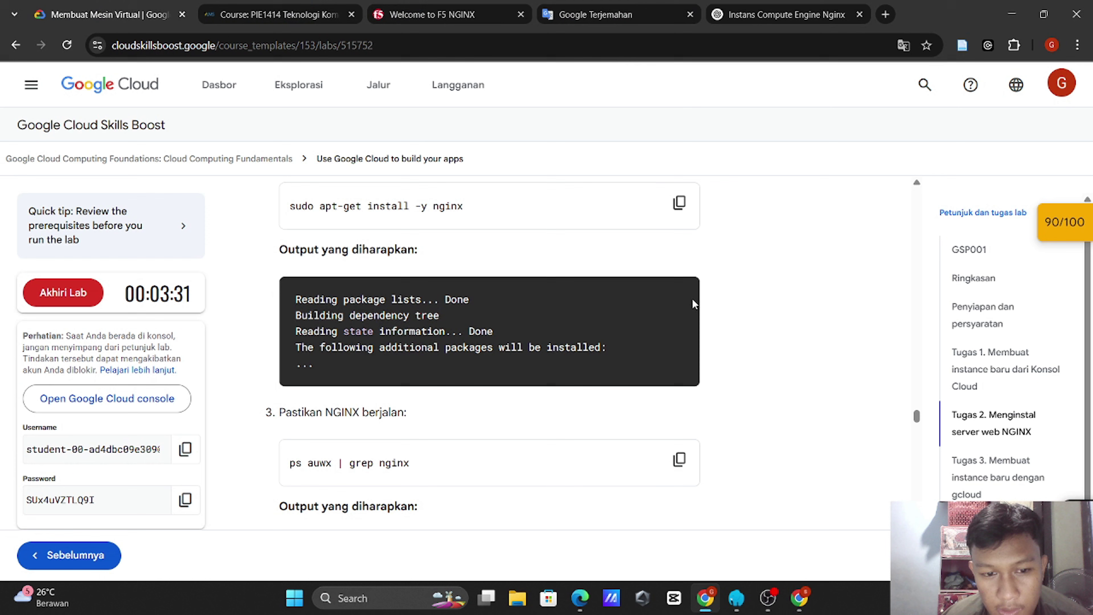
click(678, 469)
key(alt+Tab)
key(ctrl+v)
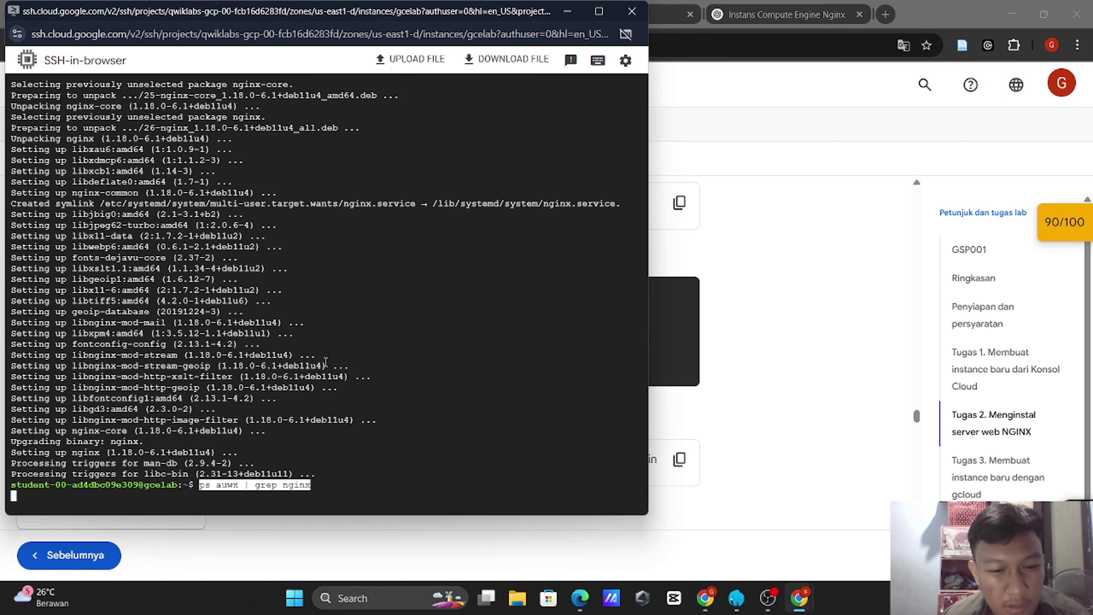
Step: Following Task 2 step 4, copy gcelab's external IP from the VM instances list and open 35.227.33.155 in a new browser tab
click(845, 344)
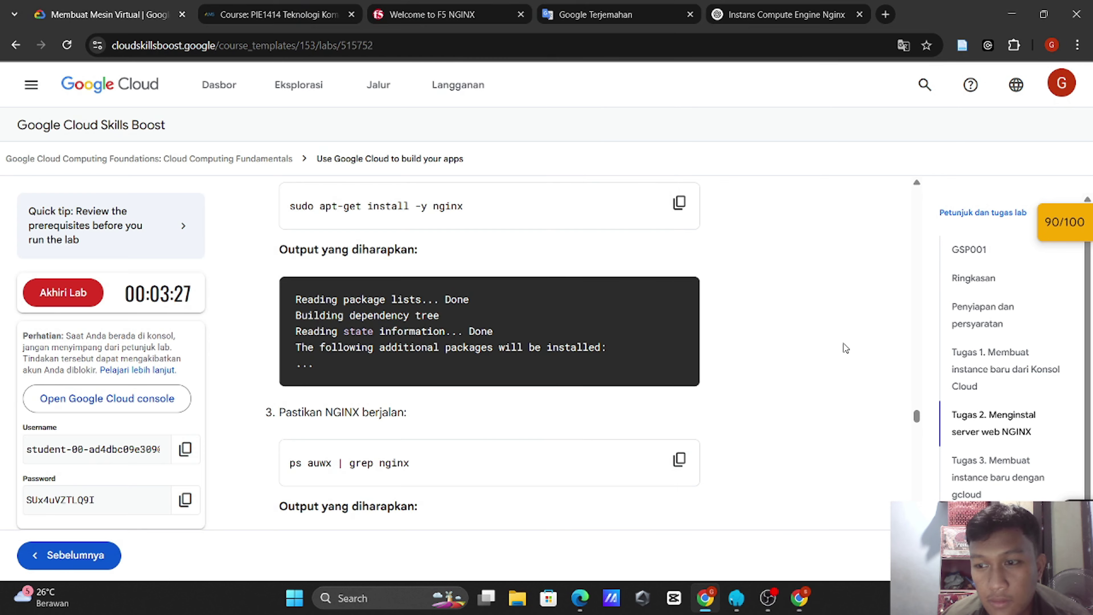
scroll(680, 352, down, 5)
scroll(680, 352, down, 1)
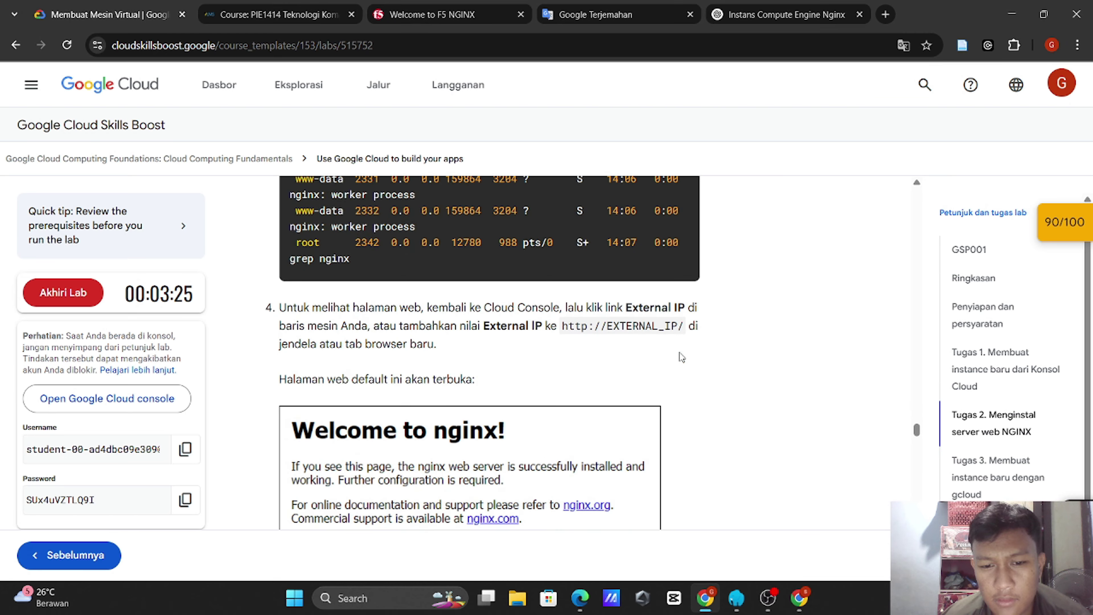
mouse_move(804, 592)
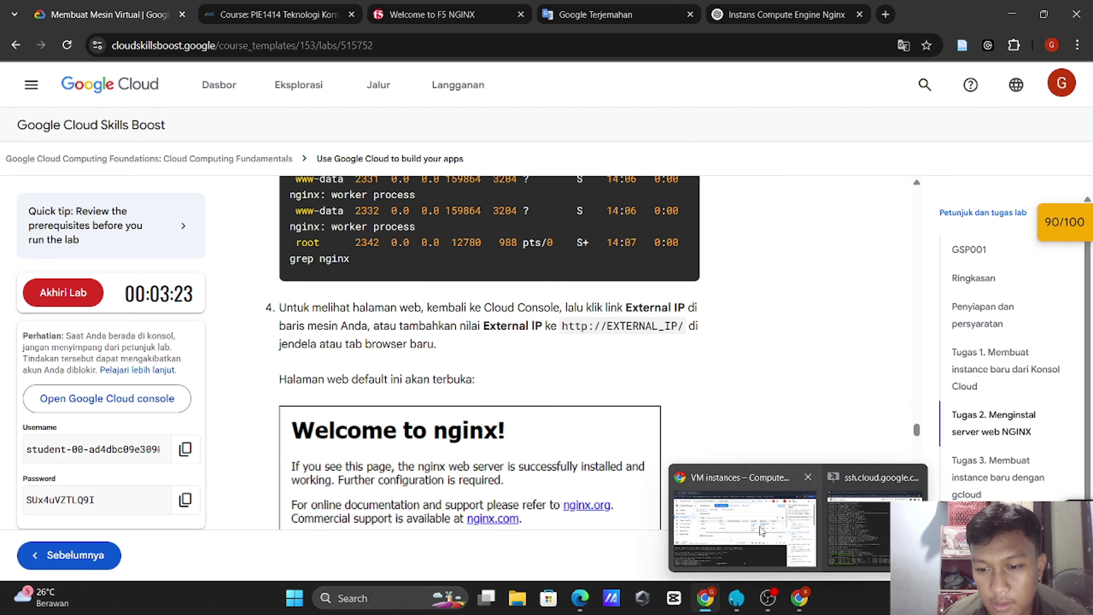
click(751, 487)
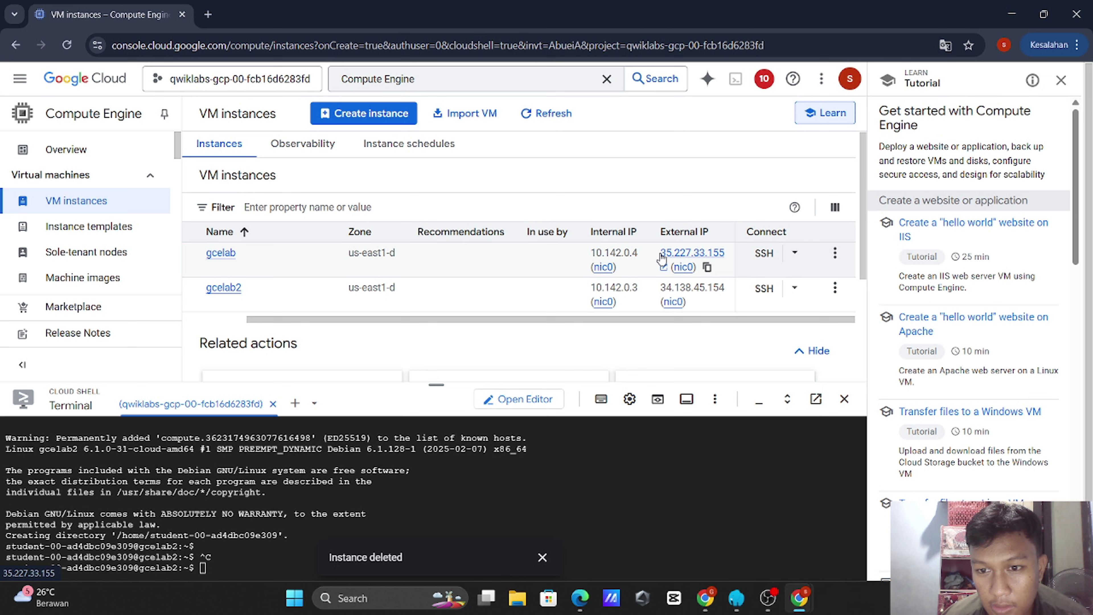
drag(658, 254, 739, 257)
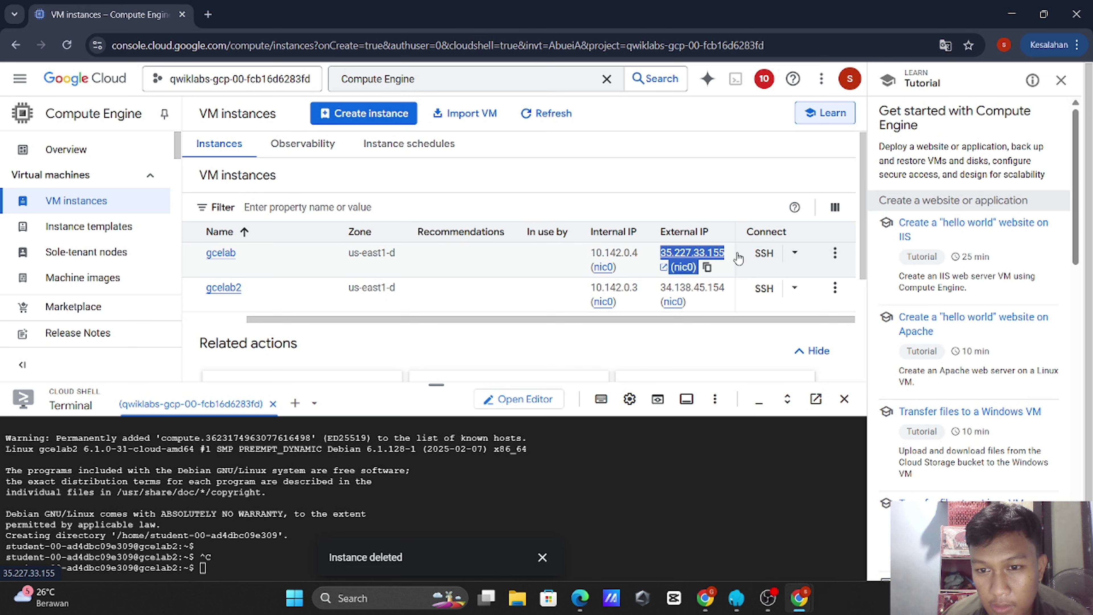
click(660, 255)
drag(659, 255, 725, 255)
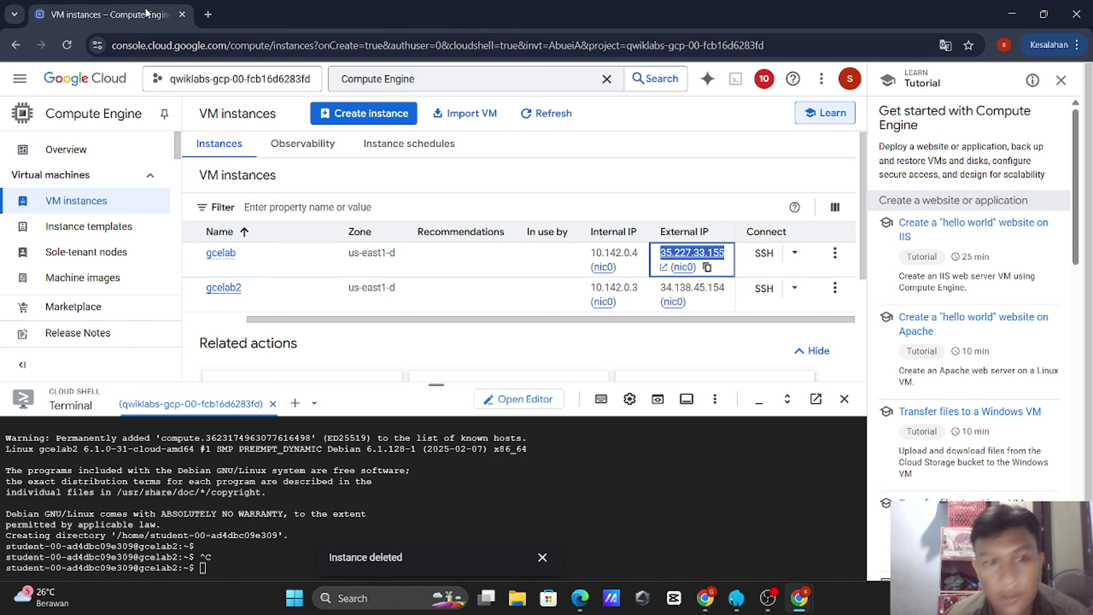
click(209, 14)
key(ctrl+v)
key(Return)
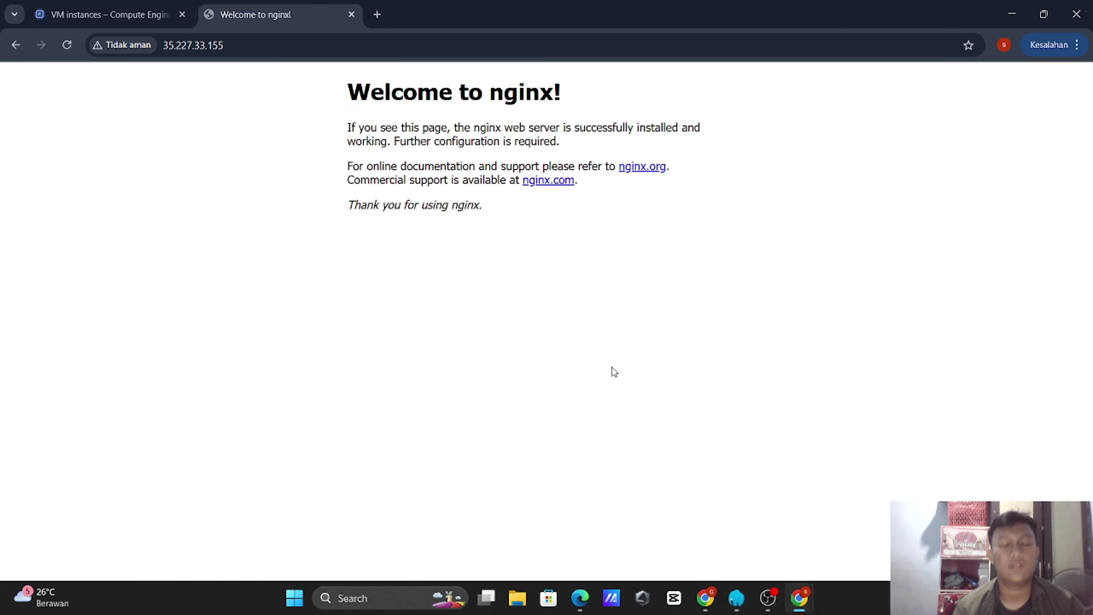
Step: Return to the lab page and rerun the Task 2 progress check for the NGINX server instance
key(alt+Tab)
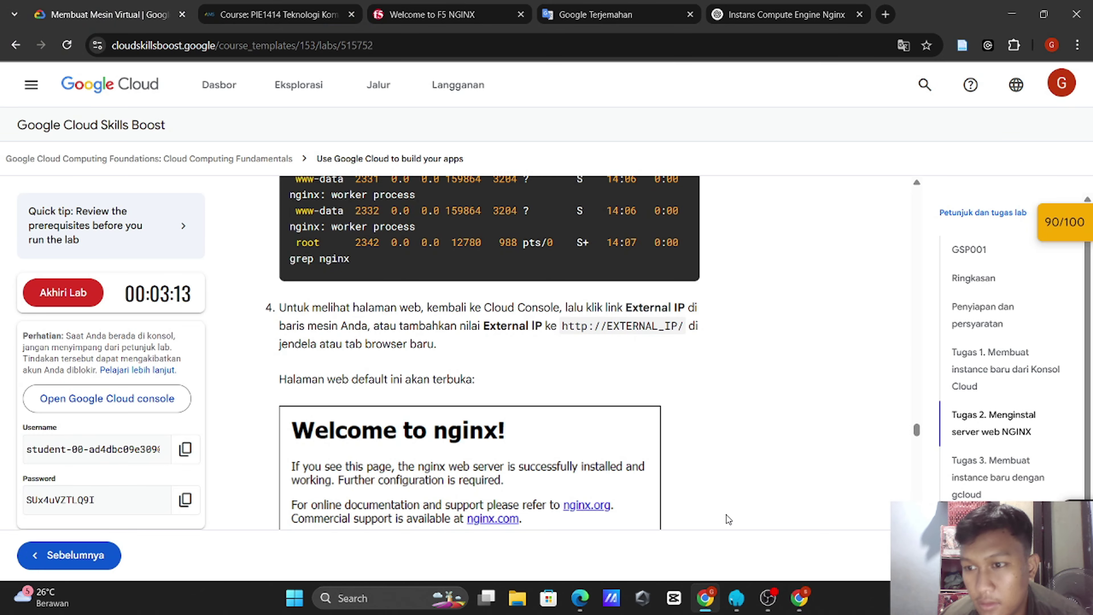
scroll(716, 513, down, 4)
click(402, 476)
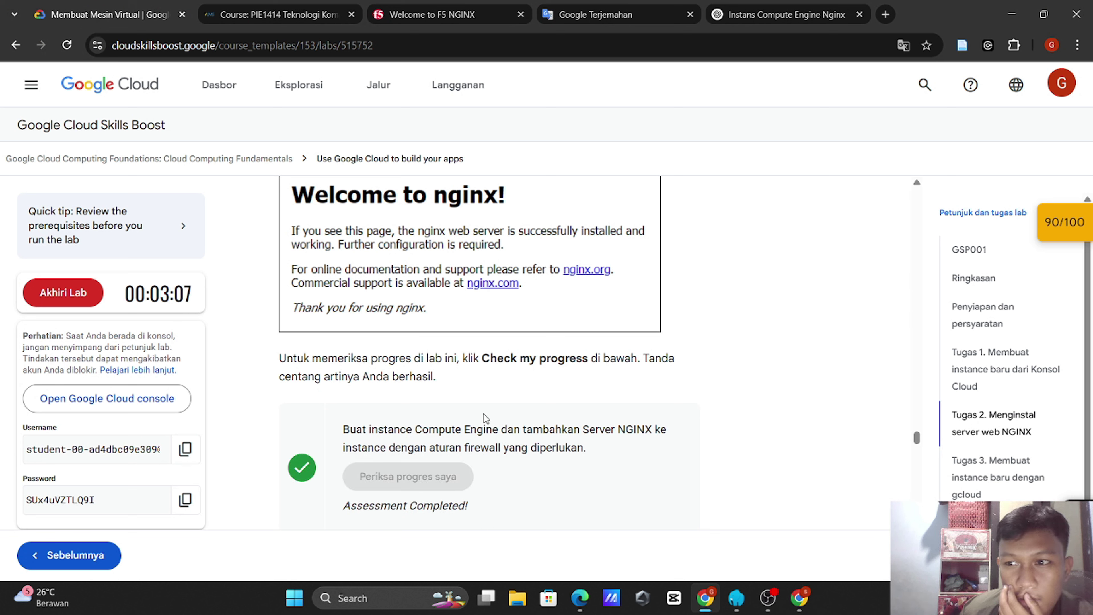
Step: Open the Checkpoint score overview, check progress on the Compute Engine and Nginx item, and close the overview
scroll(486, 418, down, 2)
click(1066, 229)
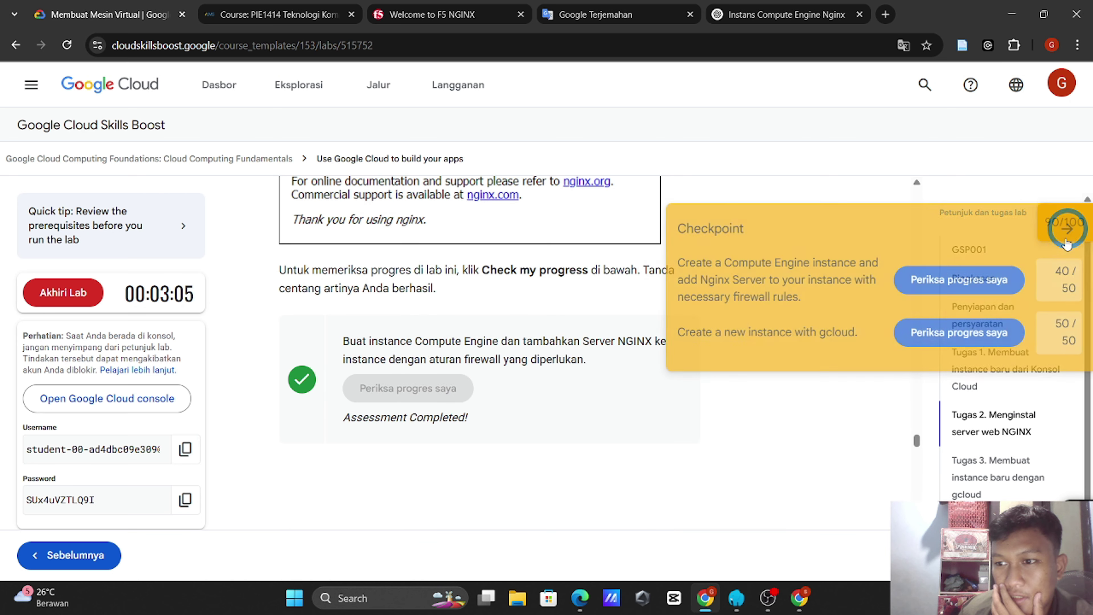
click(981, 277)
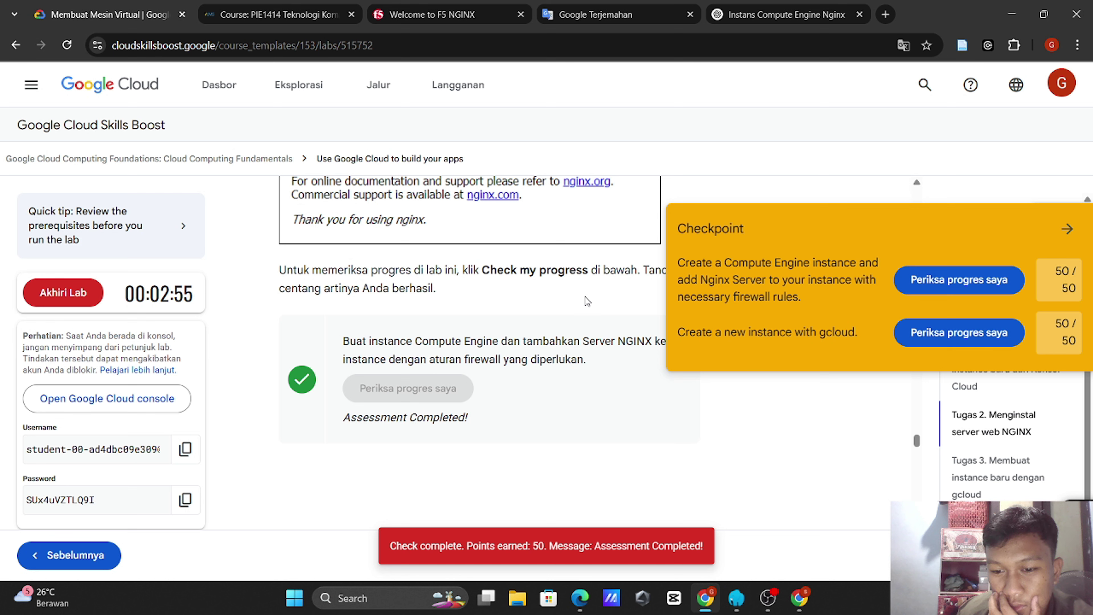
click(1072, 243)
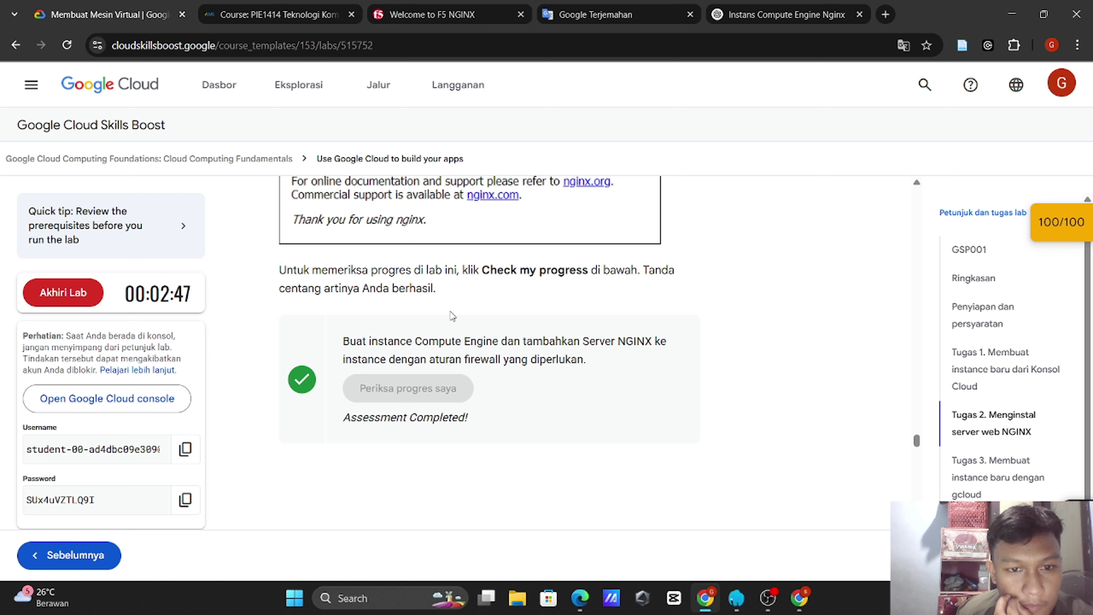
scroll(451, 316, up, 15)
scroll(452, 316, down, 10)
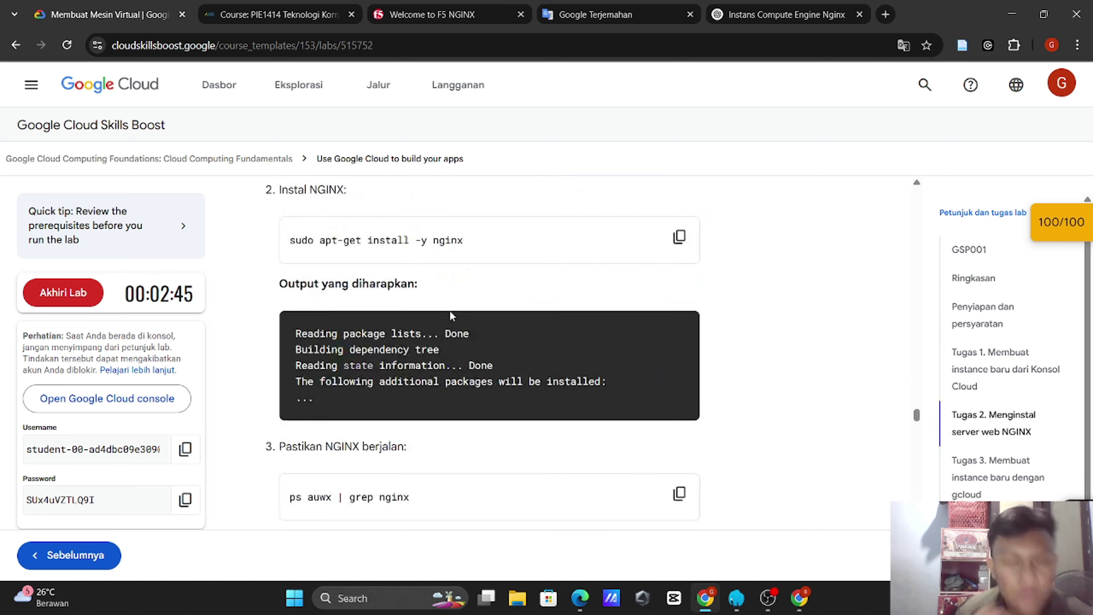
scroll(451, 311, up, 20)
scroll(451, 311, down, 6)
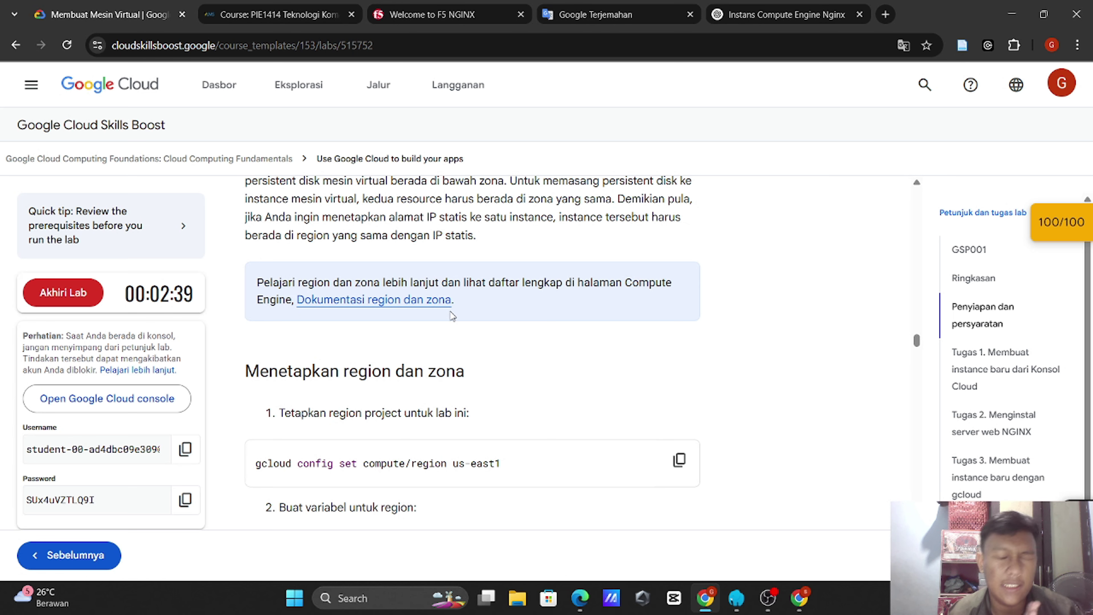
scroll(452, 316, down, 10)
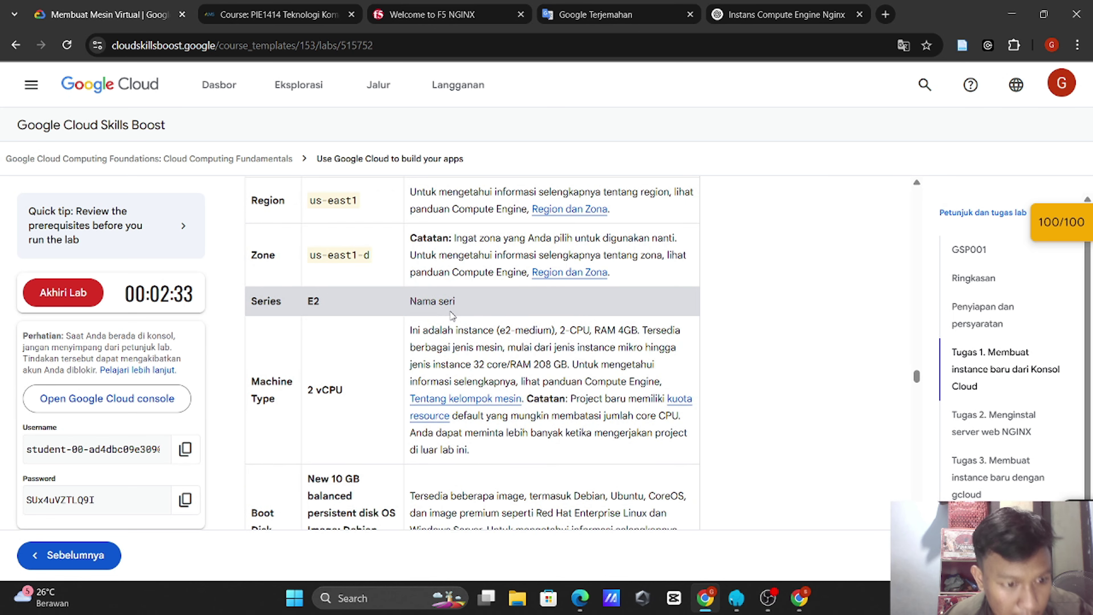
Step: Switch to the PIE1414 course page in the LMS, extend the expiring session, and review the video assignment instructions
scroll(451, 316, down, 3)
scroll(451, 311, down, 2)
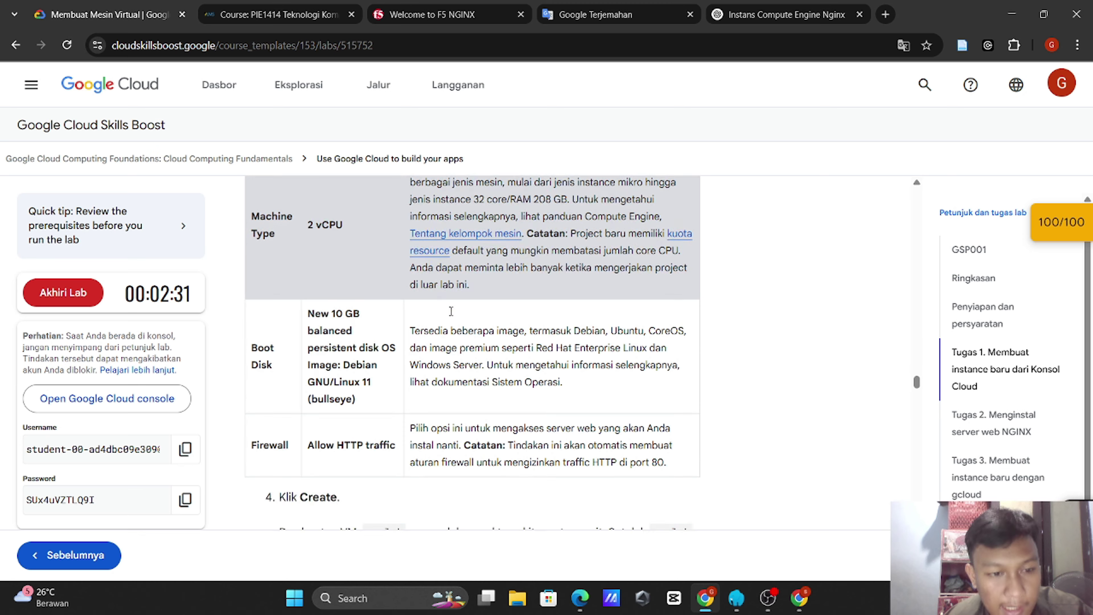
scroll(451, 311, down, 3)
click(299, 9)
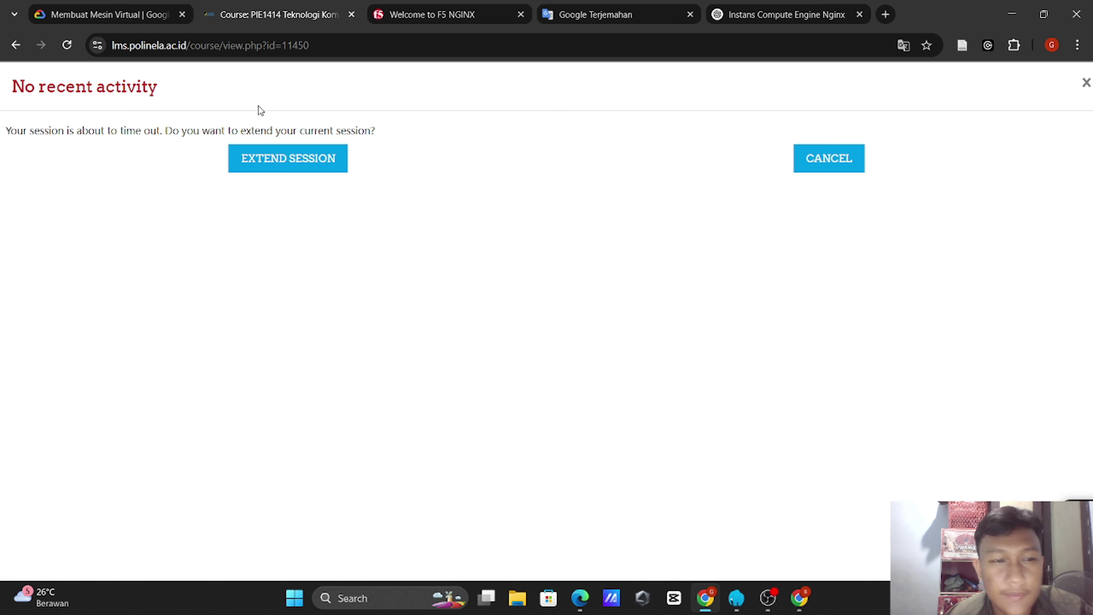
click(288, 163)
scroll(288, 161, up, 4)
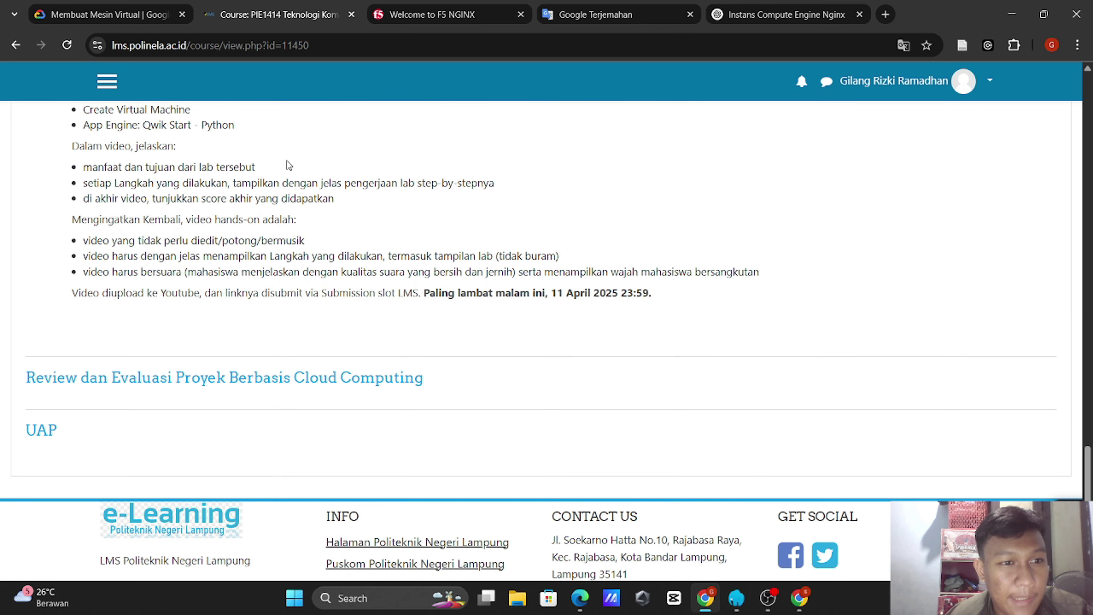
Step: Close the Google Terjemahan tab and return to the lab page to view the Checkpoint score overview
click(690, 14)
click(56, 6)
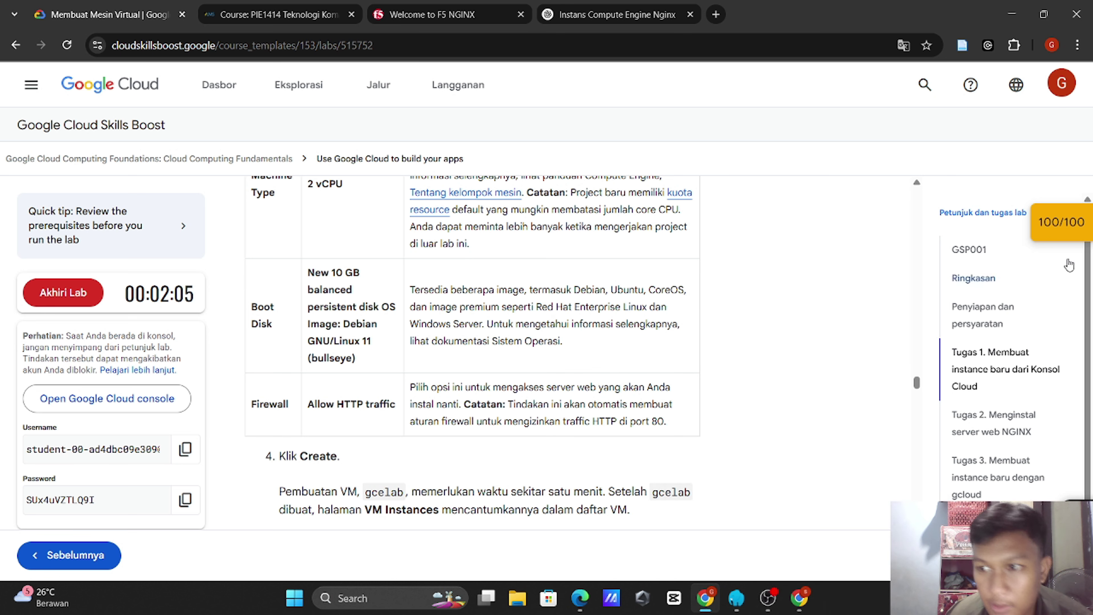
click(1076, 236)
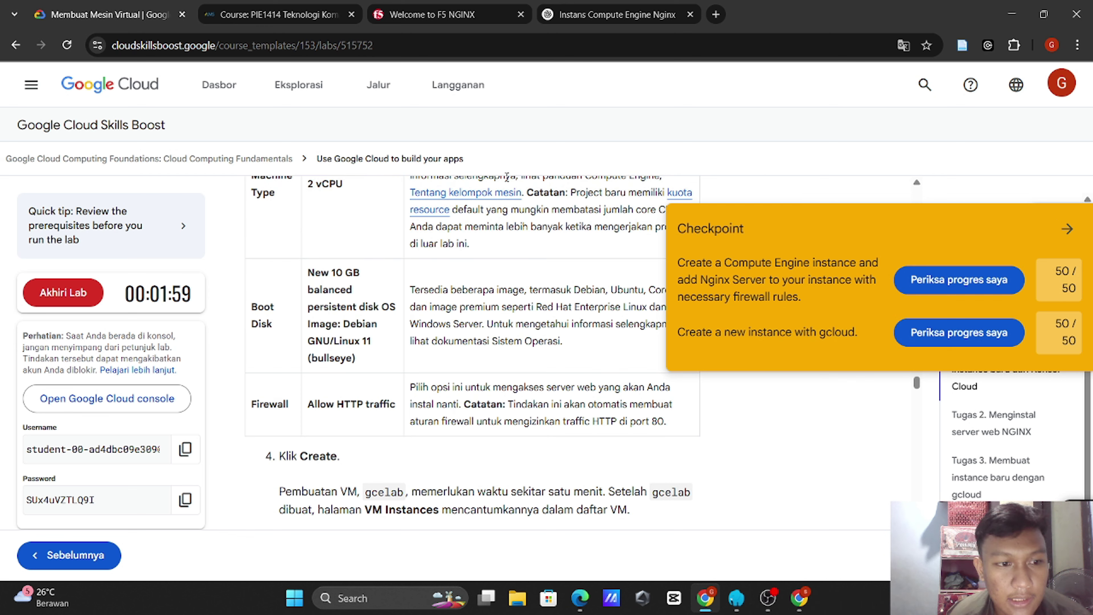
Step: End the lab and give it a five-star satisfaction rating in the feedback form, with the additional comment field ready for entry
click(63, 292)
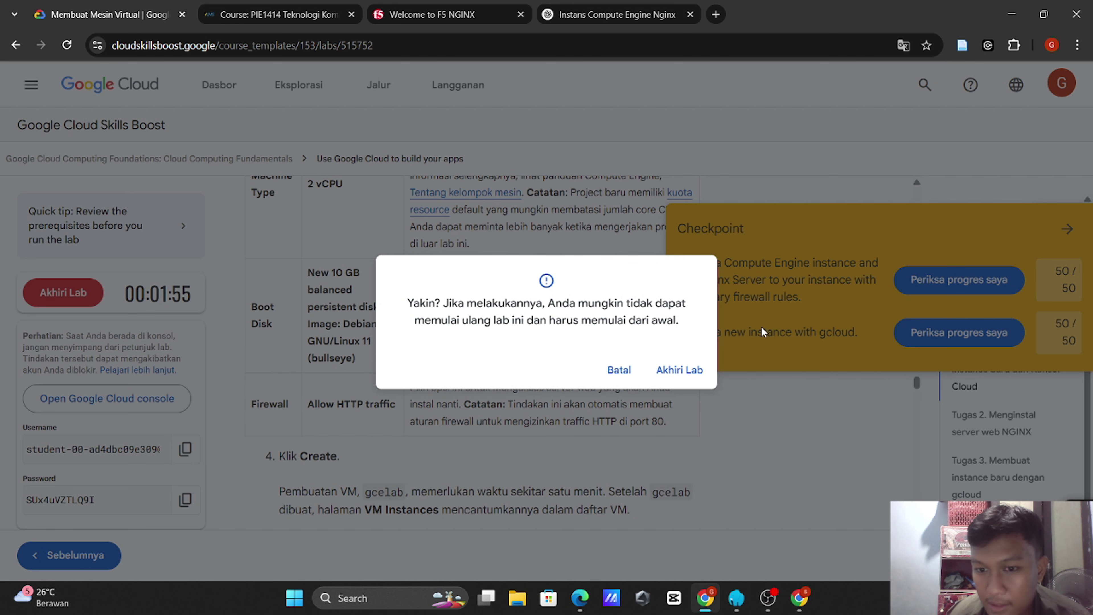
click(680, 370)
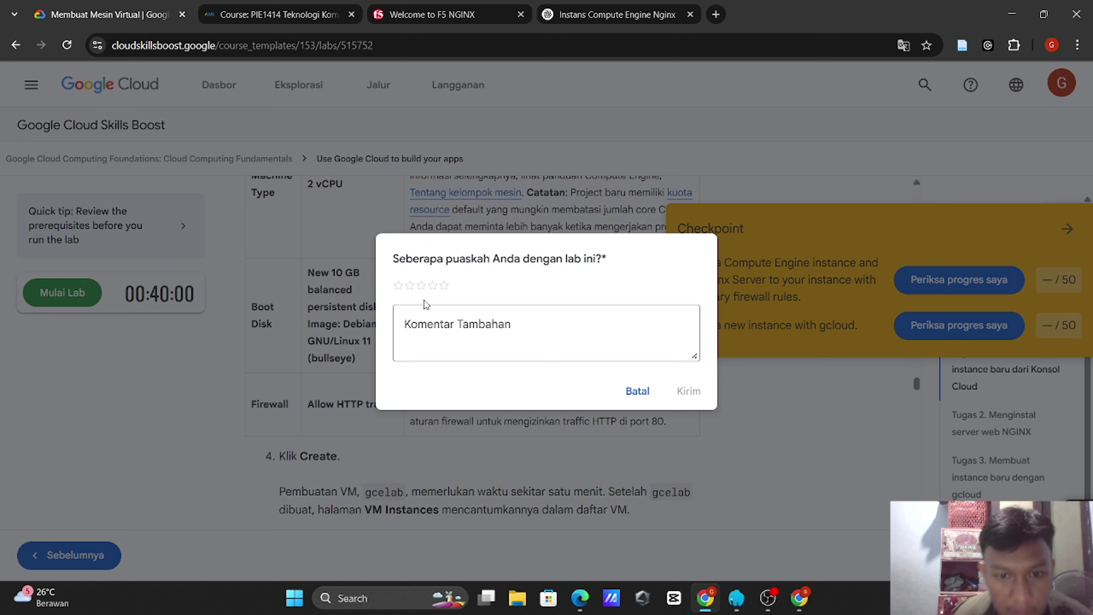
click(444, 286)
click(450, 326)
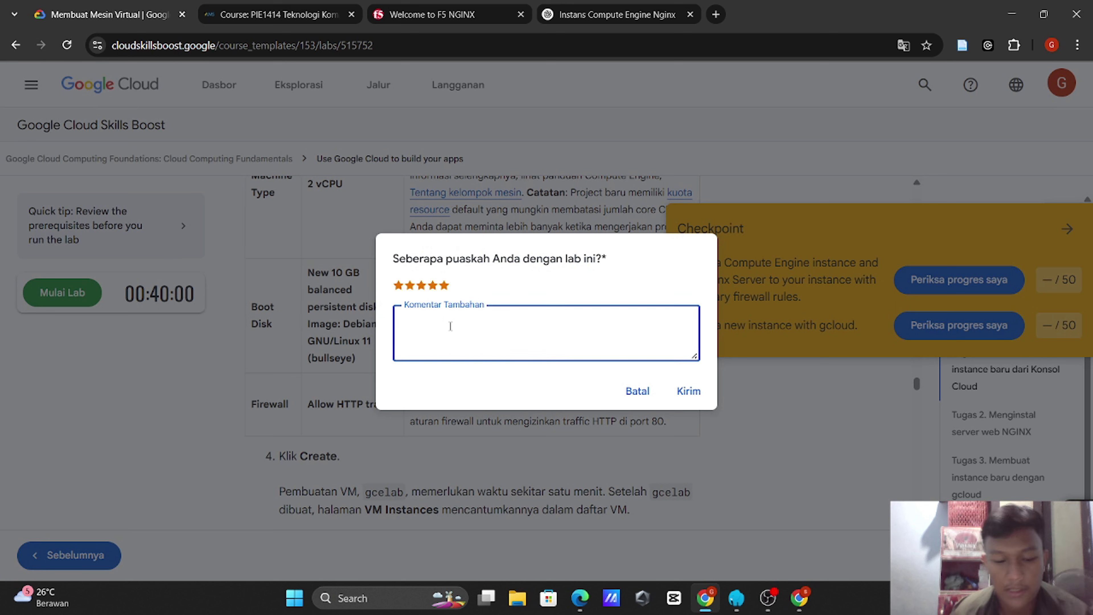
Step: Write "sangat bermanfaat dengan materi yang relevan dan mudah" as the additional comment in the five-star lab feedback
text(sangar)
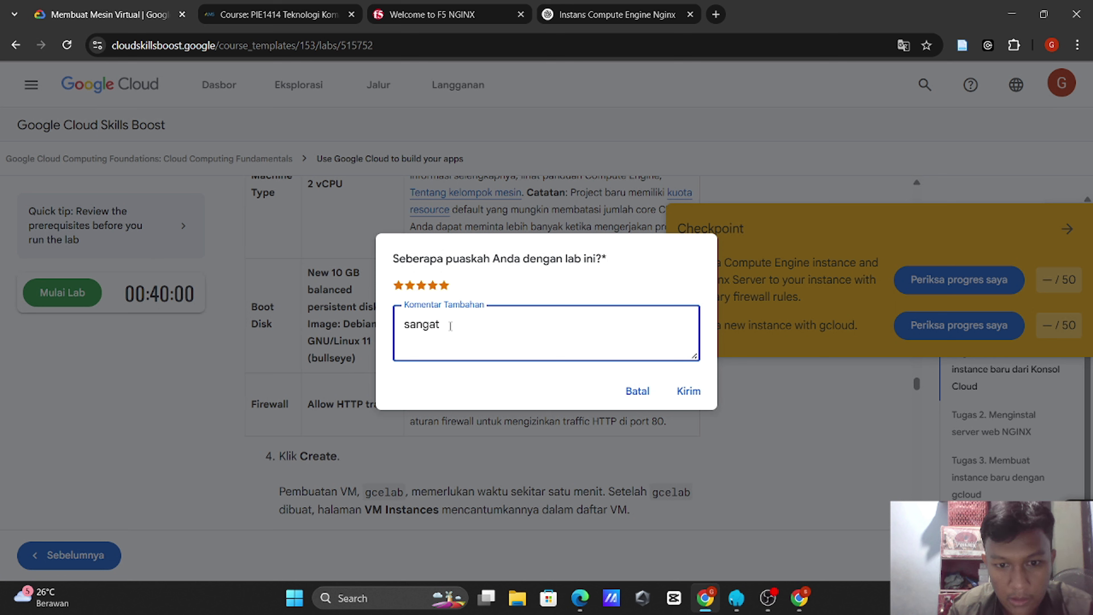
text( bermanf)
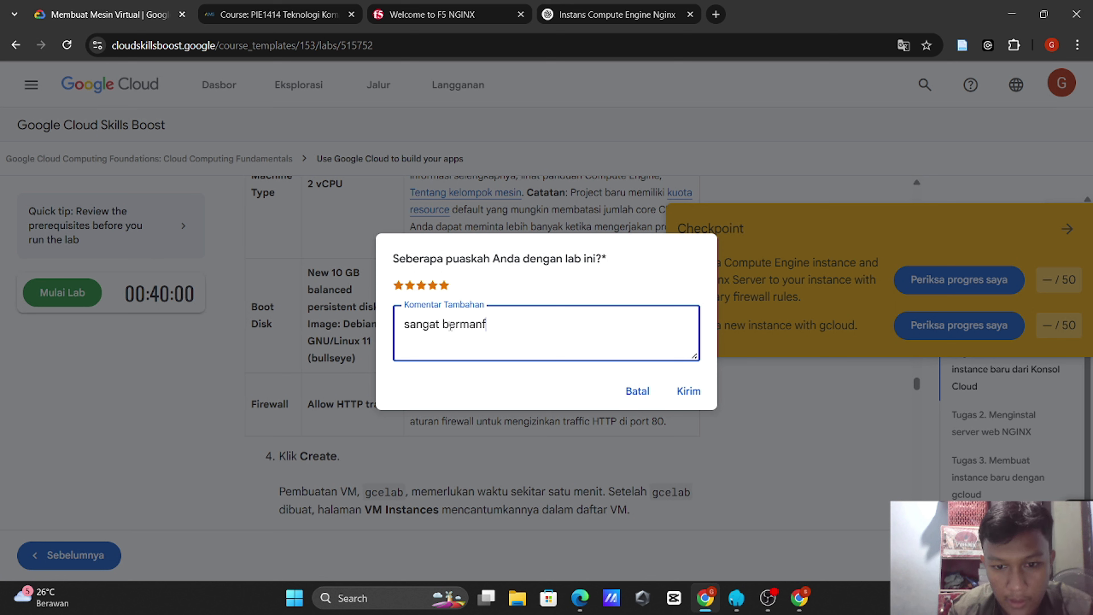
text(aat dengan ma)
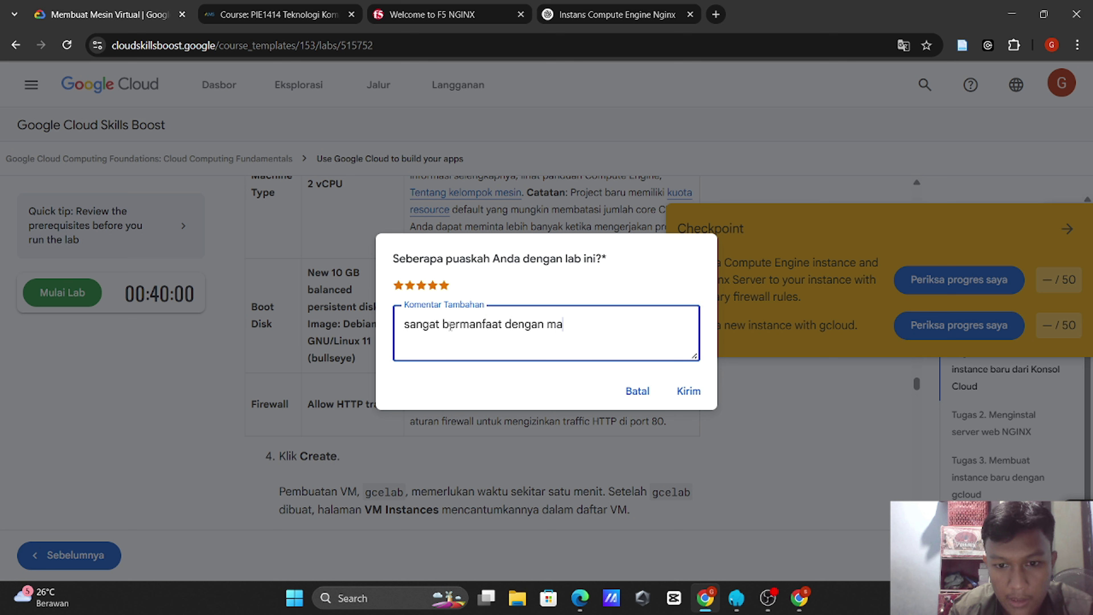
text(teri yang rel)
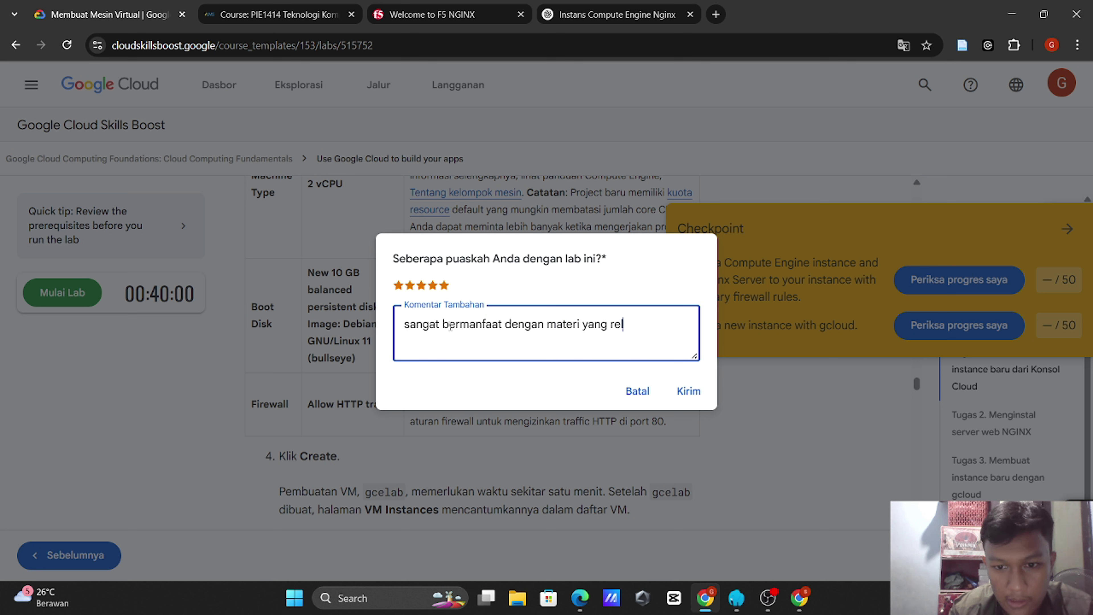
text(evan )
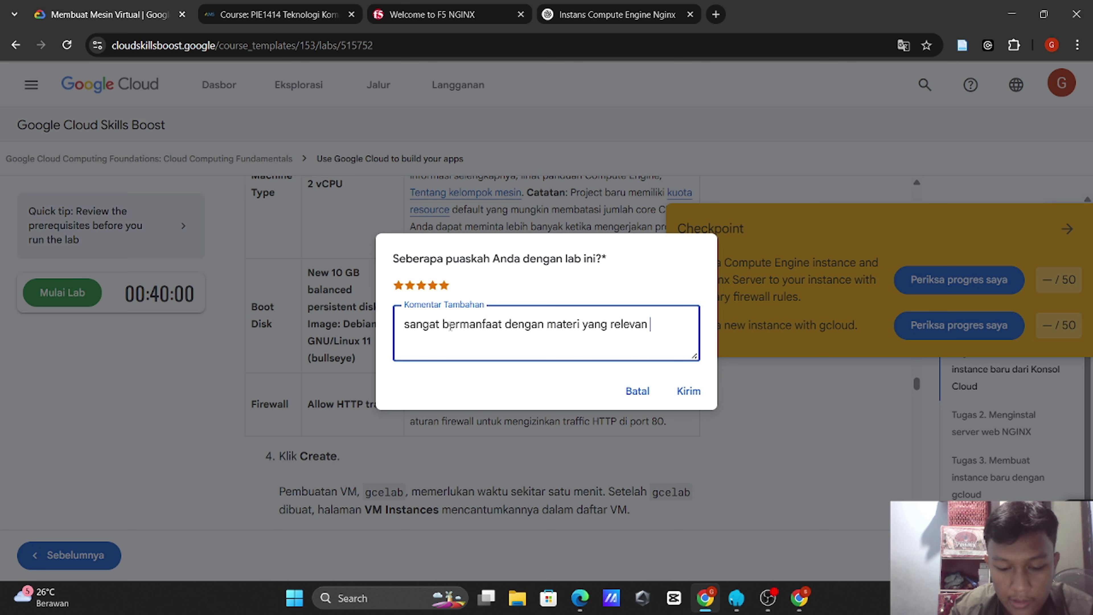
text(dan)
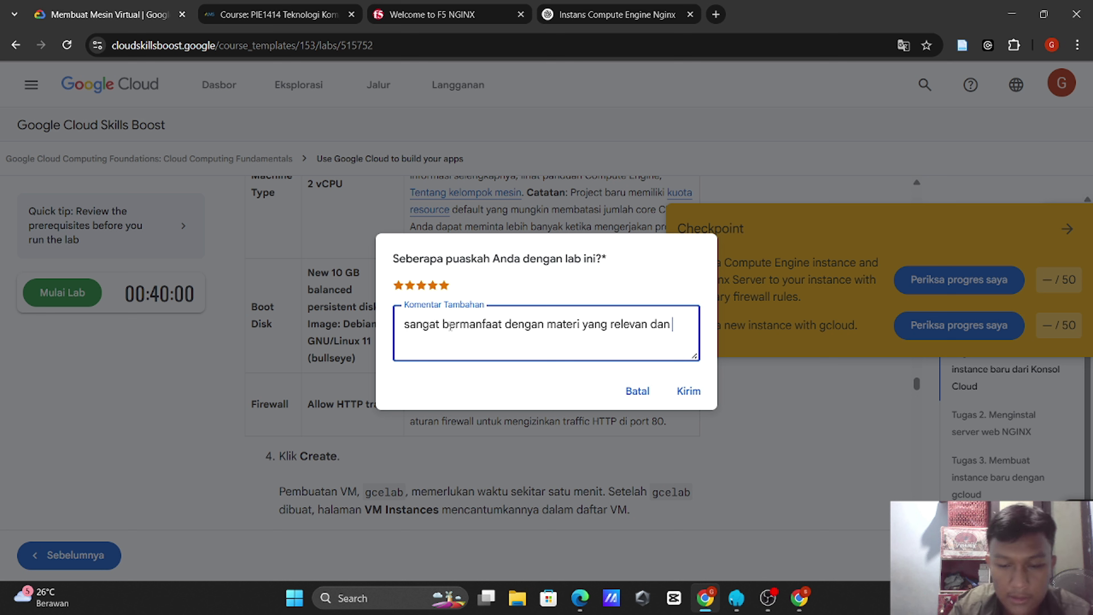
text(mudah)
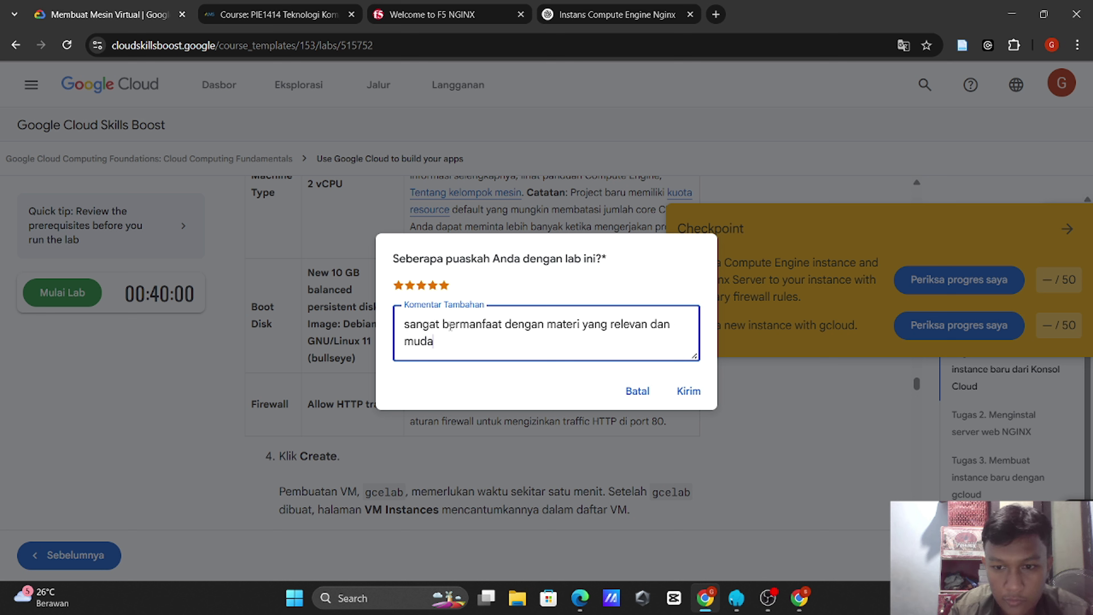
Step: Trim the feedback comment back to "sangat bermanfaat"
key(BackSpace)
key(BackSpace)
key(BackSpace)
key(BackSpace)
key(BackSpace)
key(BackSpace)
key(BackSpace)
key(BackSpace)
key(BackSpace)
key(BackSpace)
key(BackSpace)
key(BackSpace)
key(BackSpace)
key(BackSpace)
key(BackSpace)
key(BackSpace)
key(BackSpace)
key(BackSpace)
key(BackSpace)
key(BackSpace)
key(BackSpace)
key(BackSpace)
key(BackSpace)
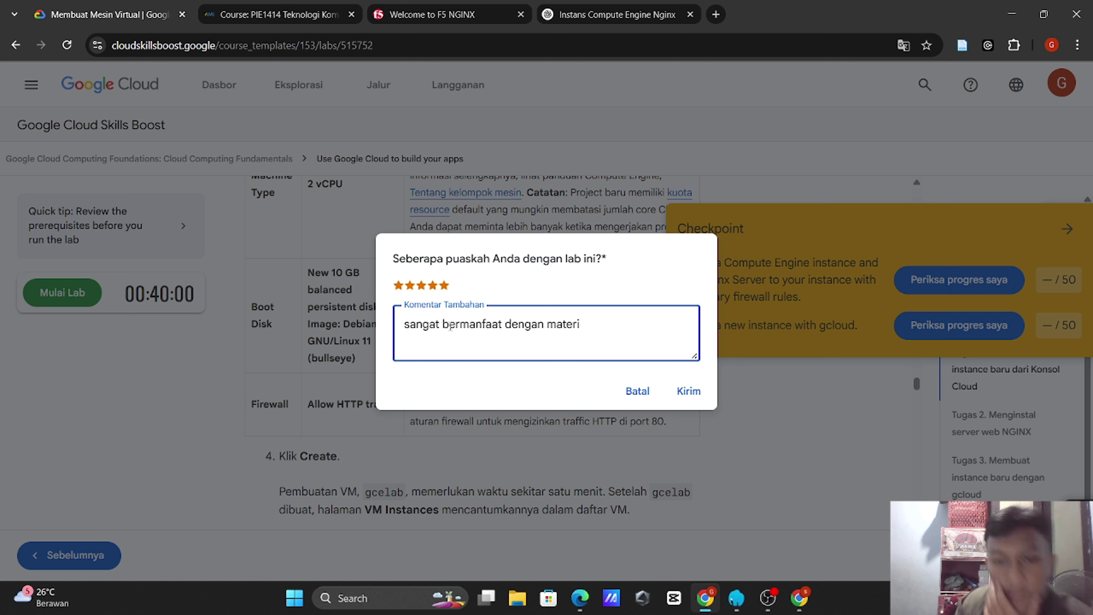
key(BackSpace)
key(BackSpace)
key(BackSpace)
key(BackSpace)
key(BackSpace)
key(BackSpace)
key(BackSpace)
key(BackSpace)
key(BackSpace)
key(BackSpace)
key(BackSpace)
key(BackSpace)
key(BackSpace)
key(BackSpace)
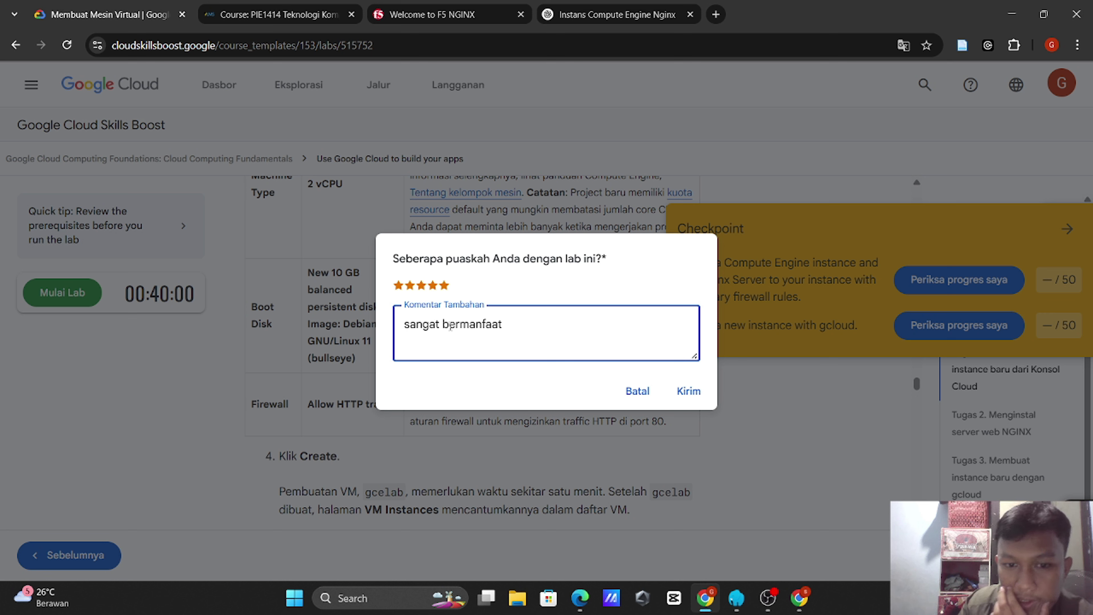
Step: Complete the feedback comment with "materi pembuatan vm nya" and submit the lab rating
text(mate)
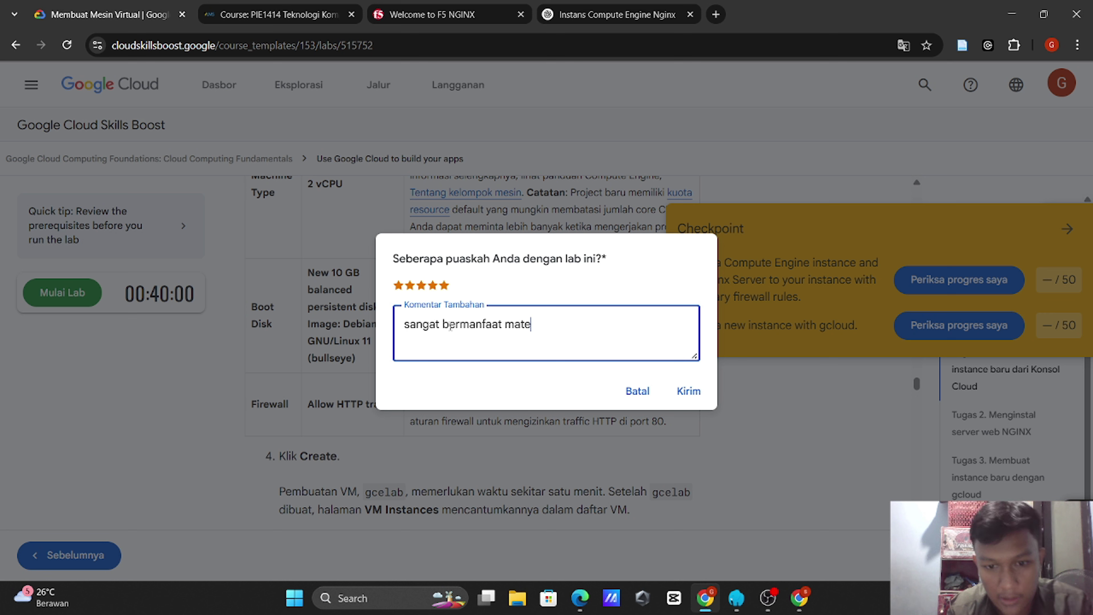
text(ri pembua)
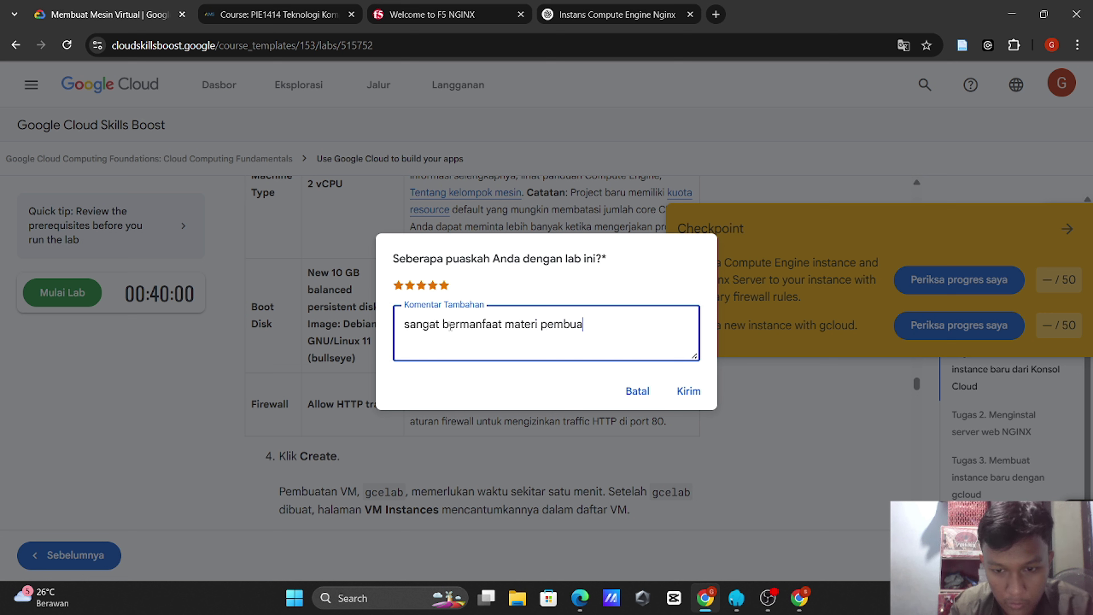
text(tan vm)
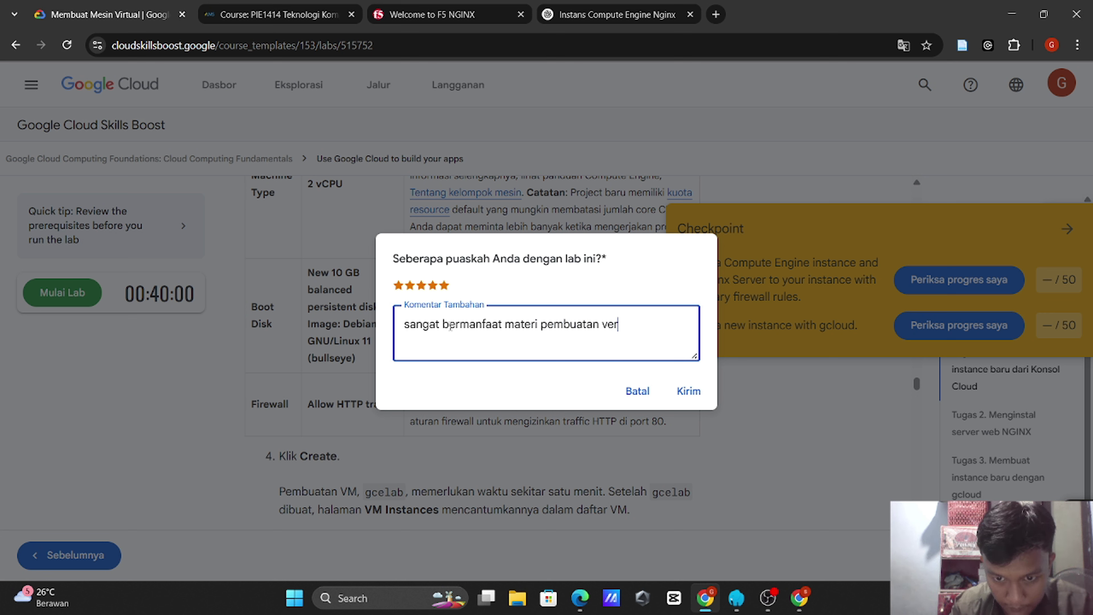
key(BackSpace)
text(m nya)
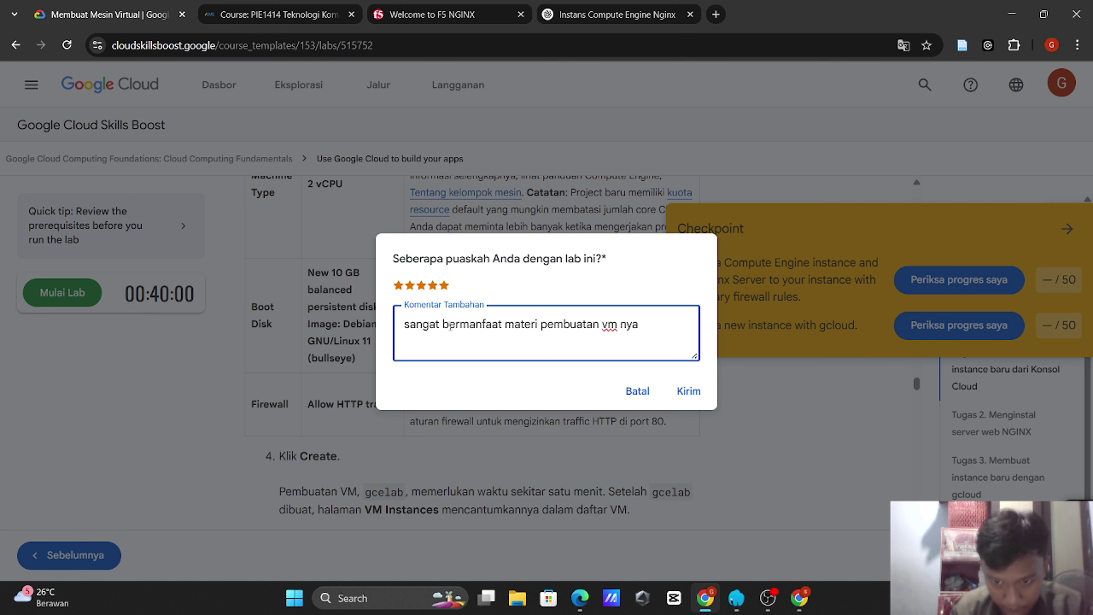
click(692, 390)
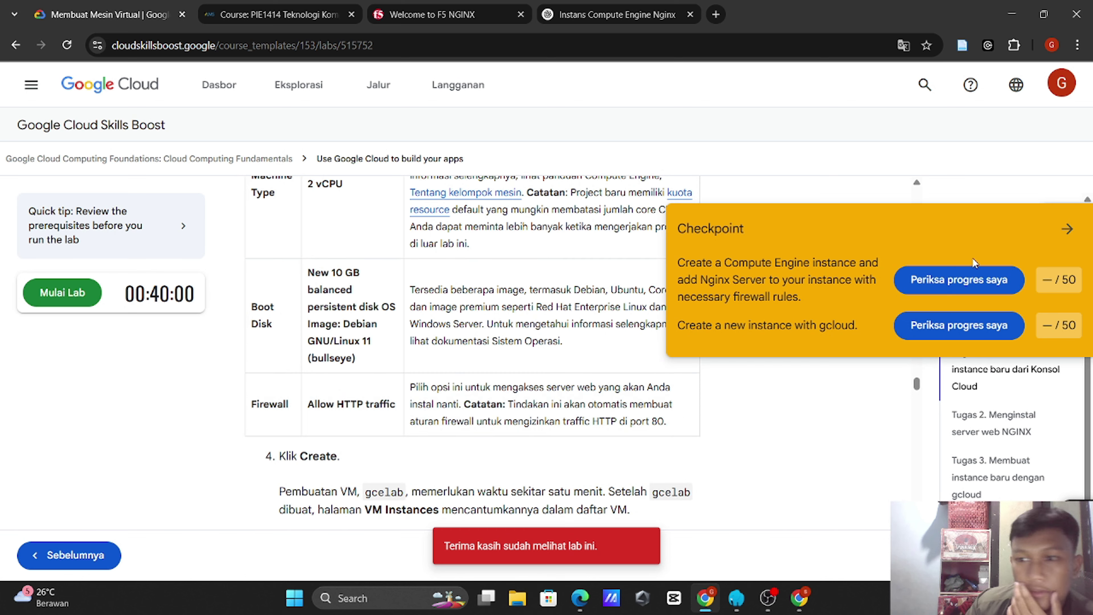
Step: Collapse the checkpoint overlay and close the leftover SSH and Cloud console windows, confirming that the site should be left
click(1070, 231)
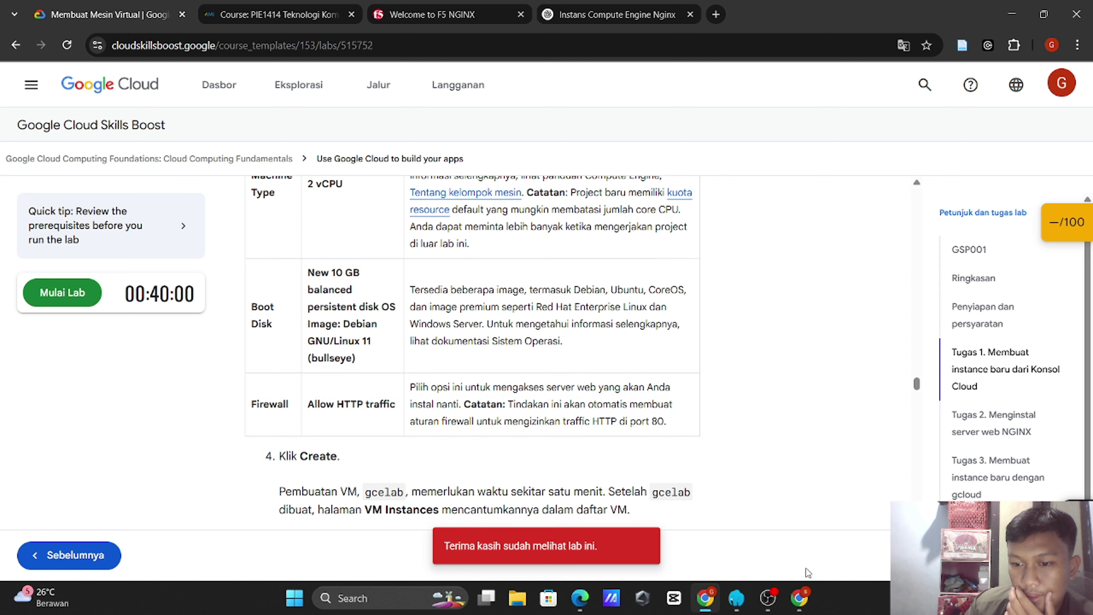
click(801, 599)
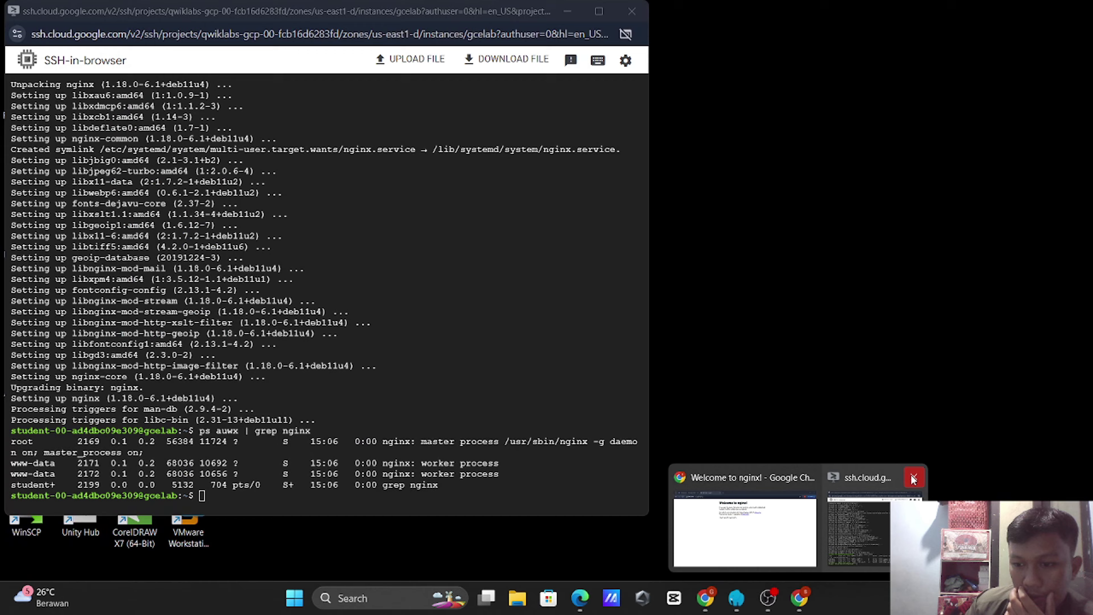
click(914, 477)
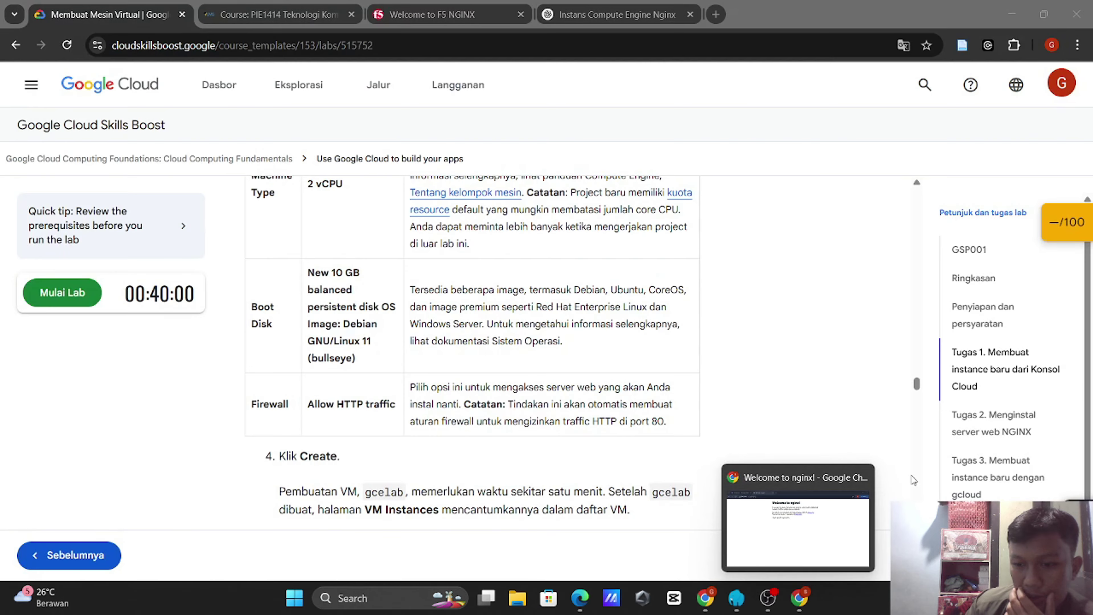
click(862, 478)
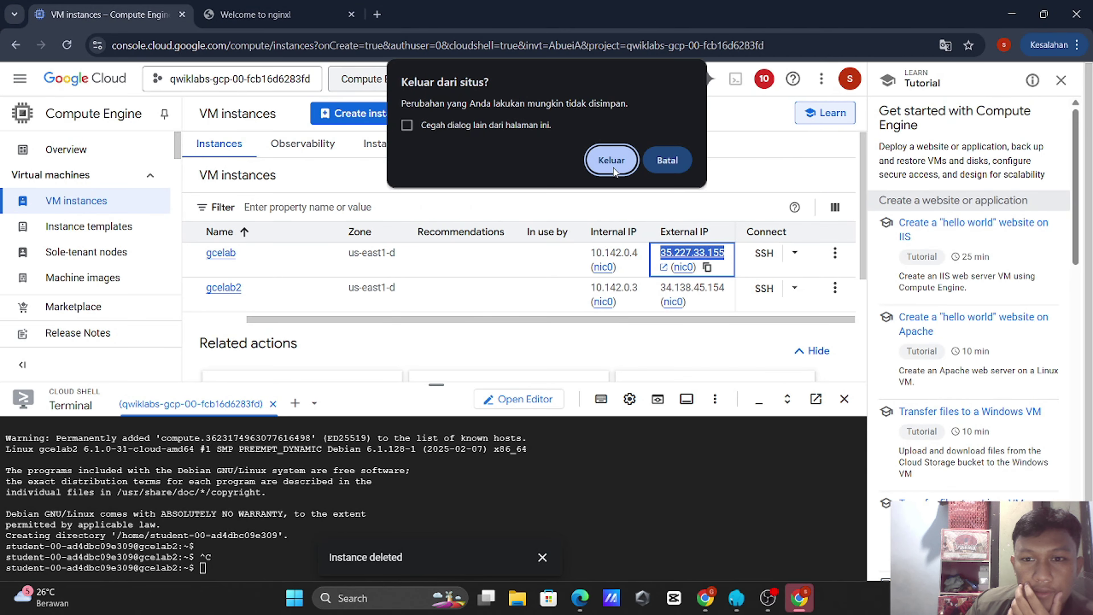
click(612, 161)
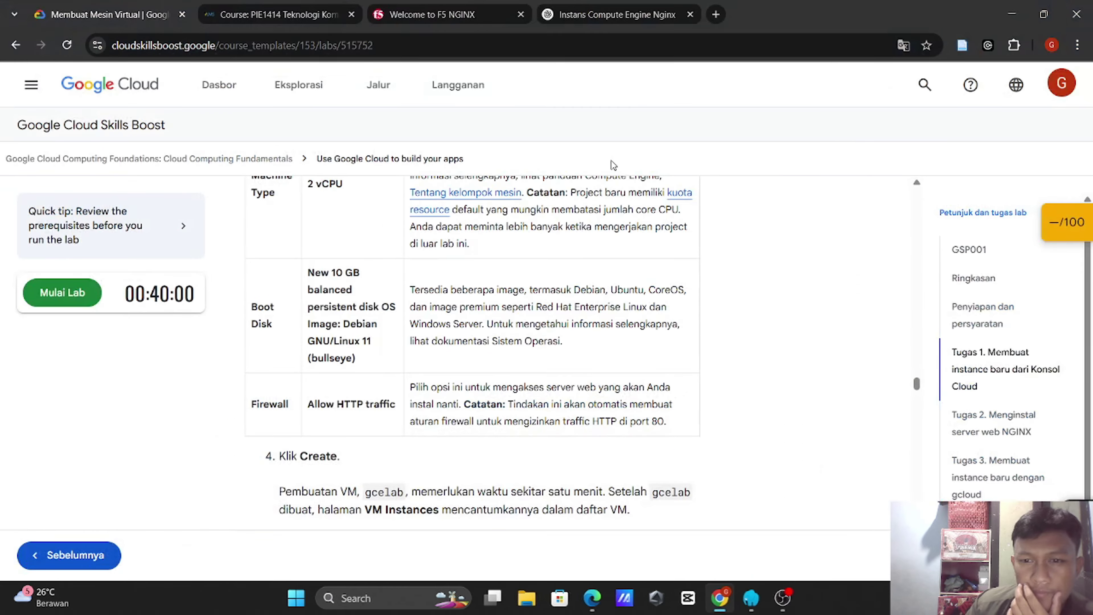
Step: Show the course outline and open the "App Engine: Qwik Start - Python" lab
click(31, 84)
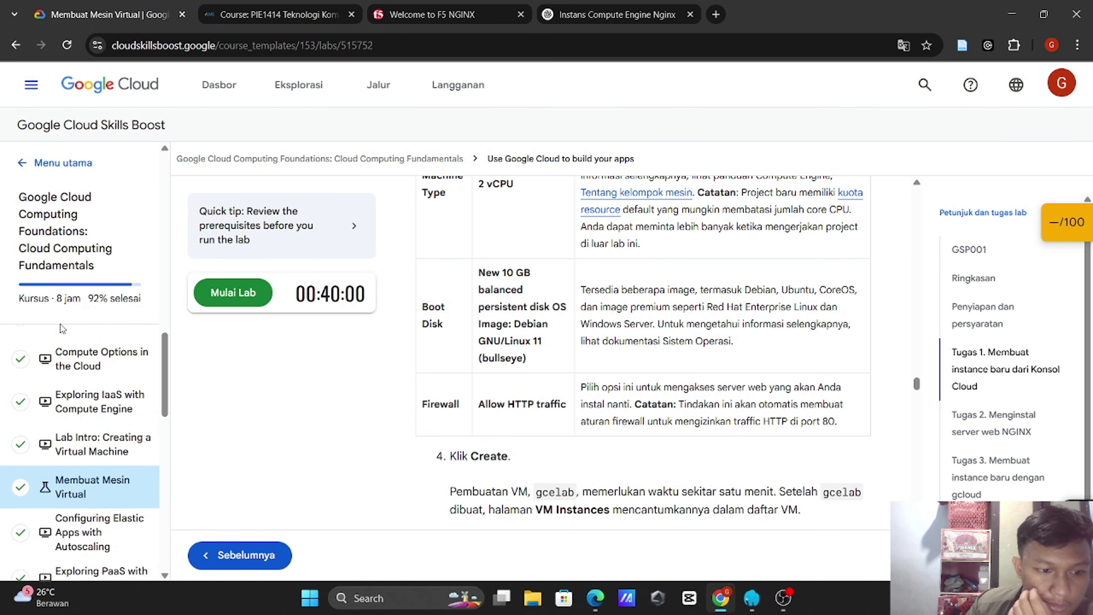
scroll(67, 366, down, 5)
scroll(73, 405, down, 3)
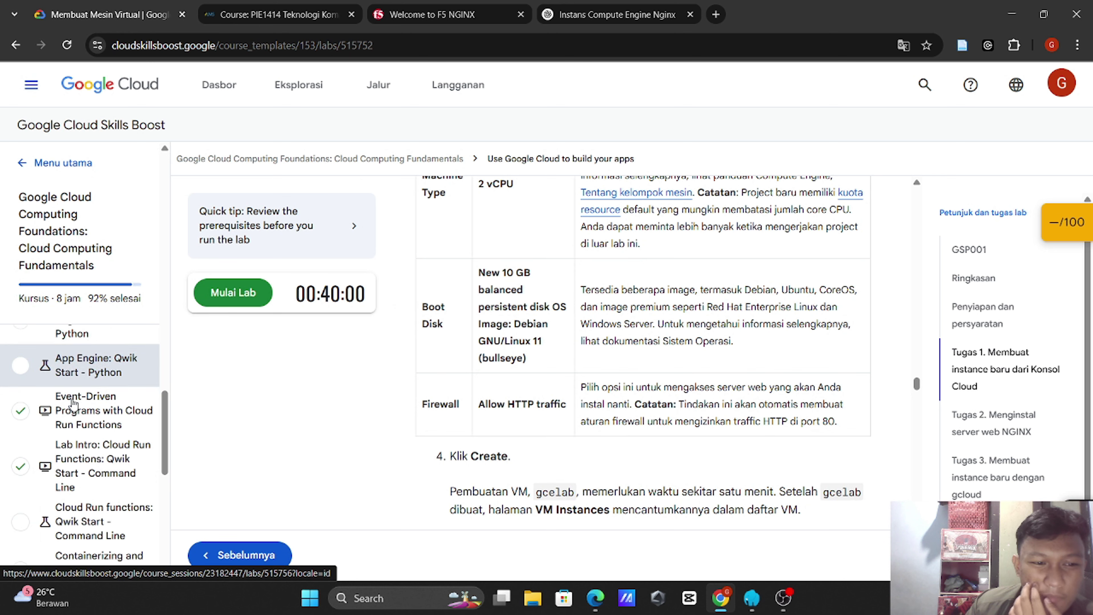
scroll(74, 405, up, 3)
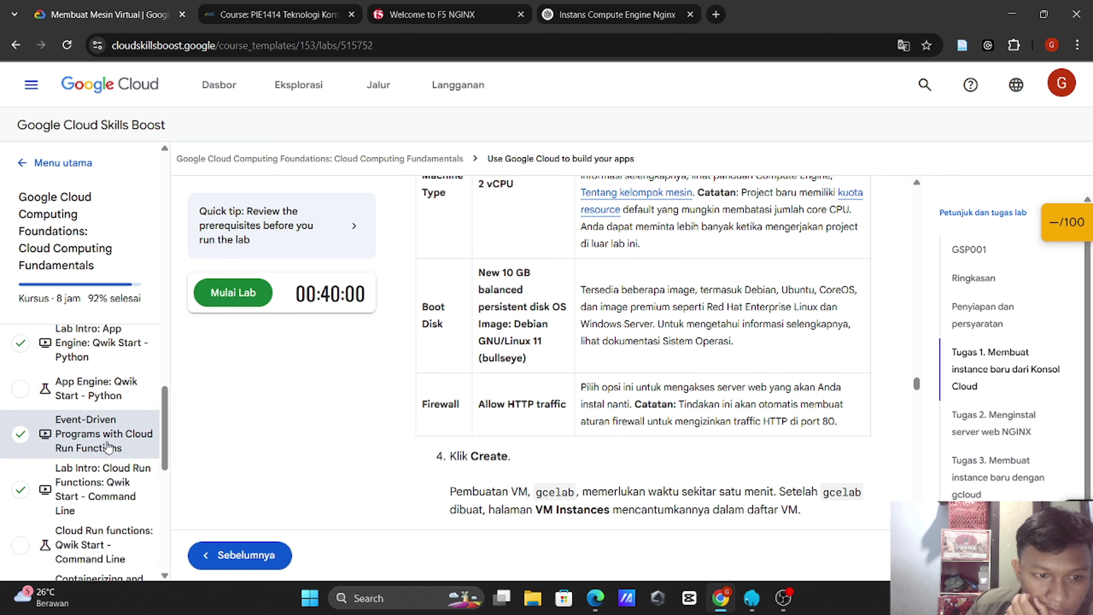
scroll(108, 444, down, 3)
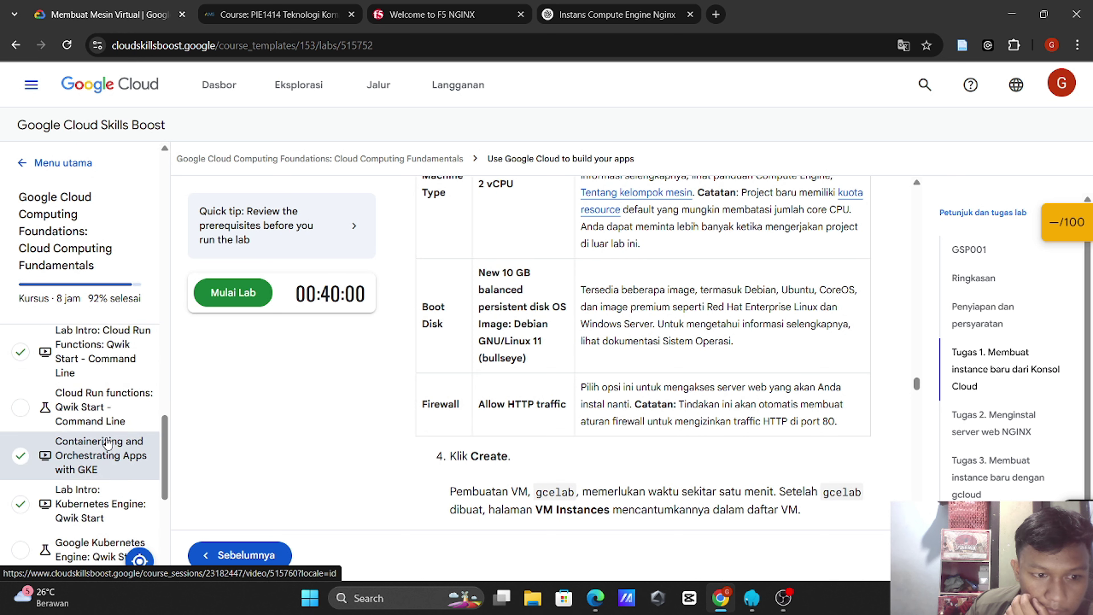
scroll(107, 443, up, 8)
scroll(108, 443, down, 3)
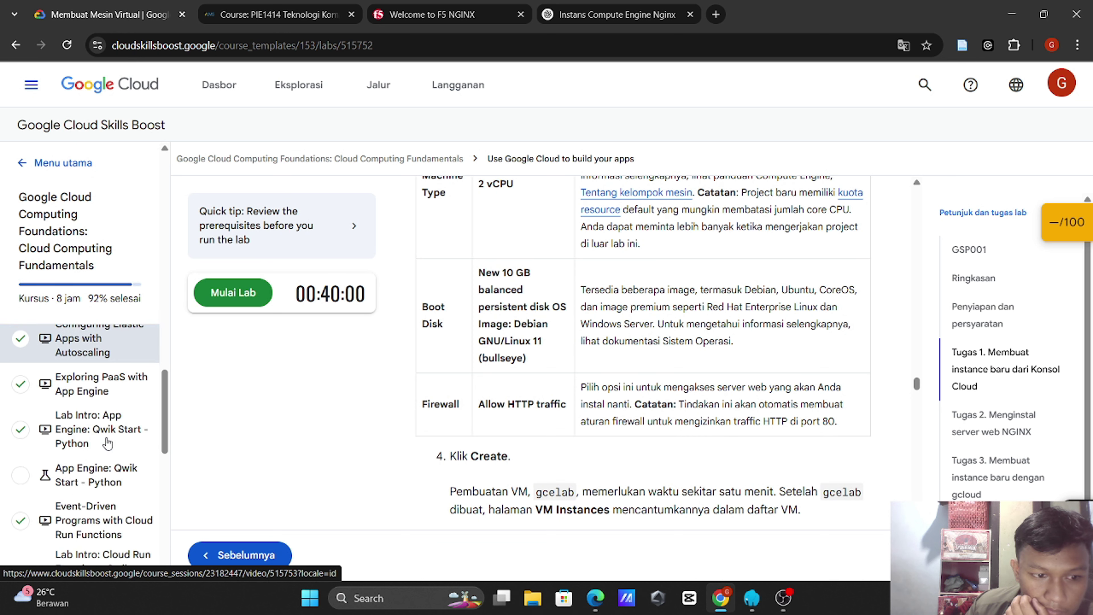
scroll(108, 444, down, 1)
click(107, 428)
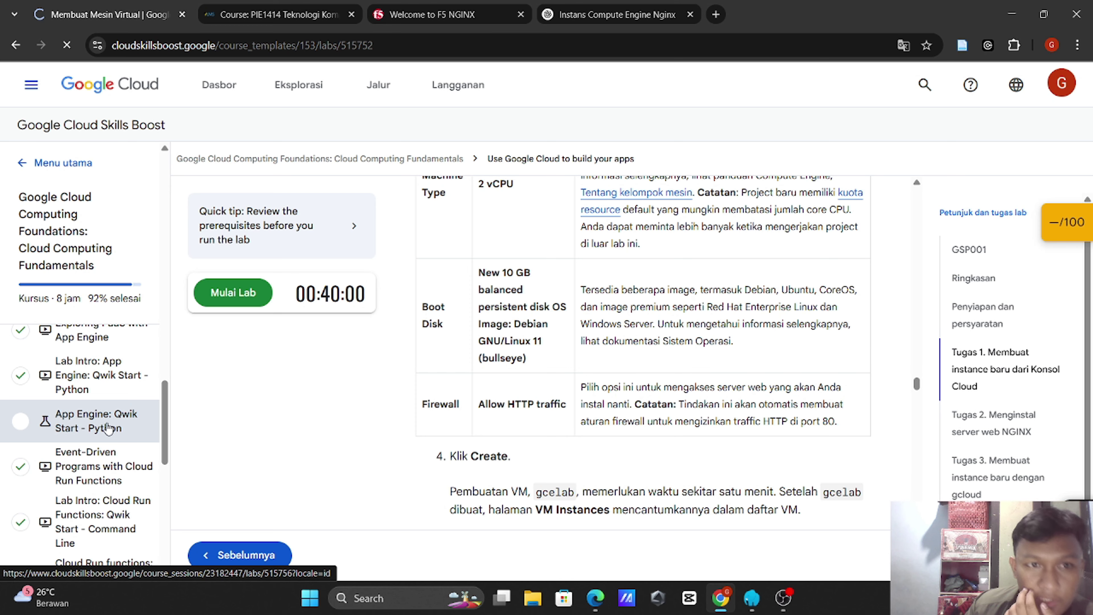
Step: Check the required labs and video instructions on the PIE1414 course page, and return to the App Engine lab
click(271, 14)
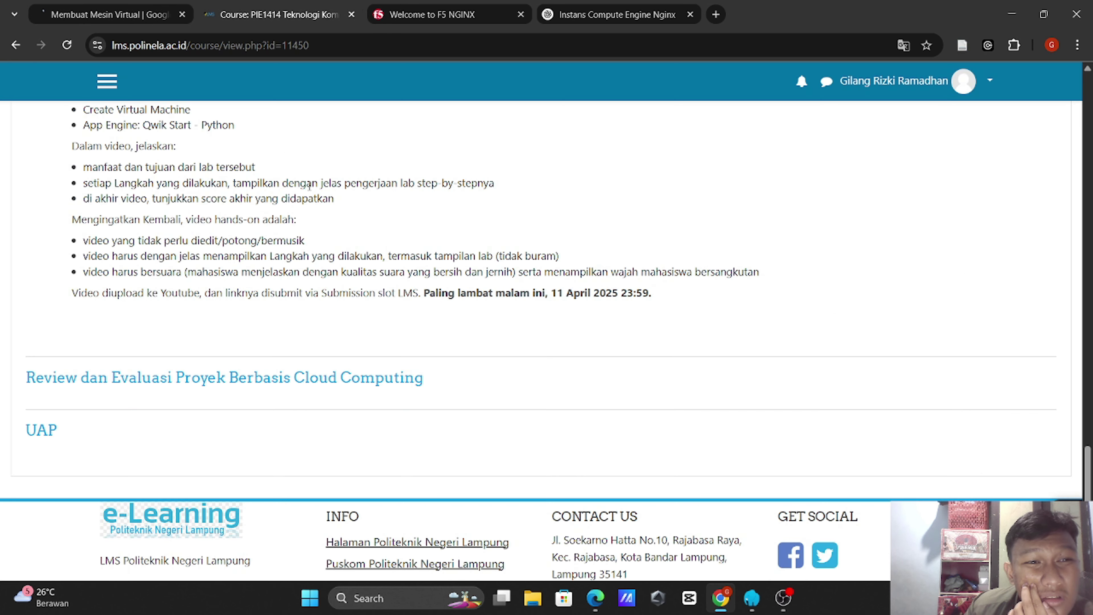
scroll(314, 222, up, 1)
click(102, 16)
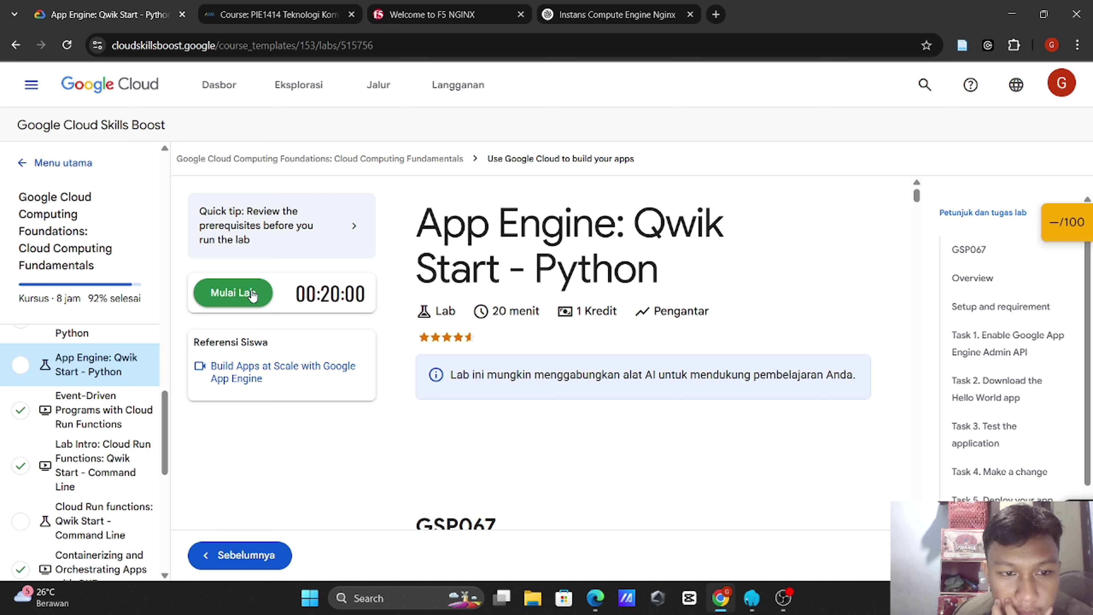
Step: Read the App Engine lab's Overview, including the supported services and the "What you'll learn" list
scroll(635, 336, down, 7)
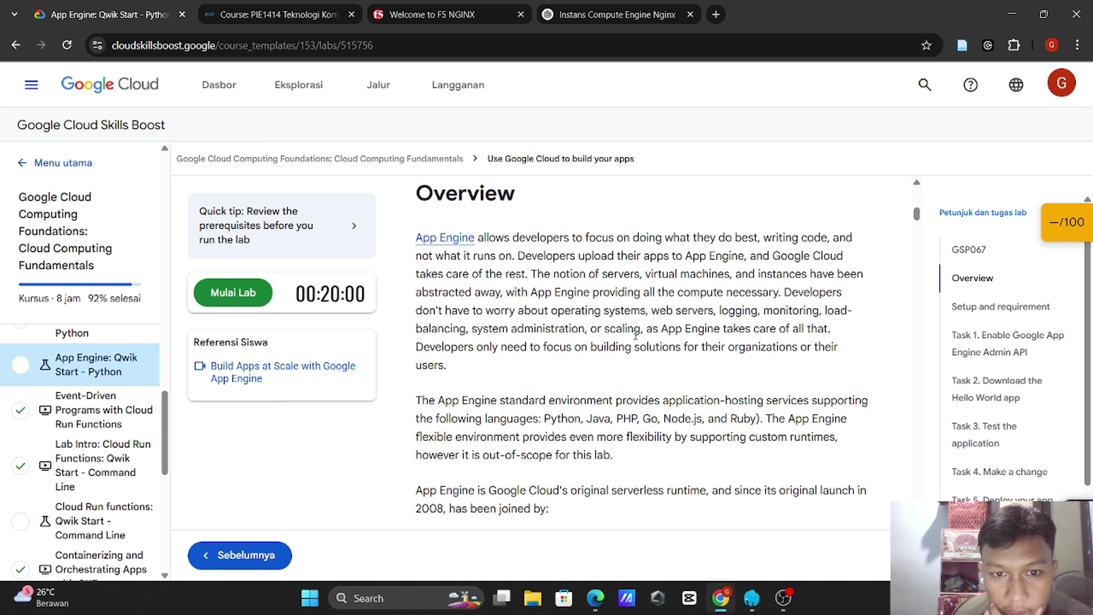
scroll(635, 336, up, 3)
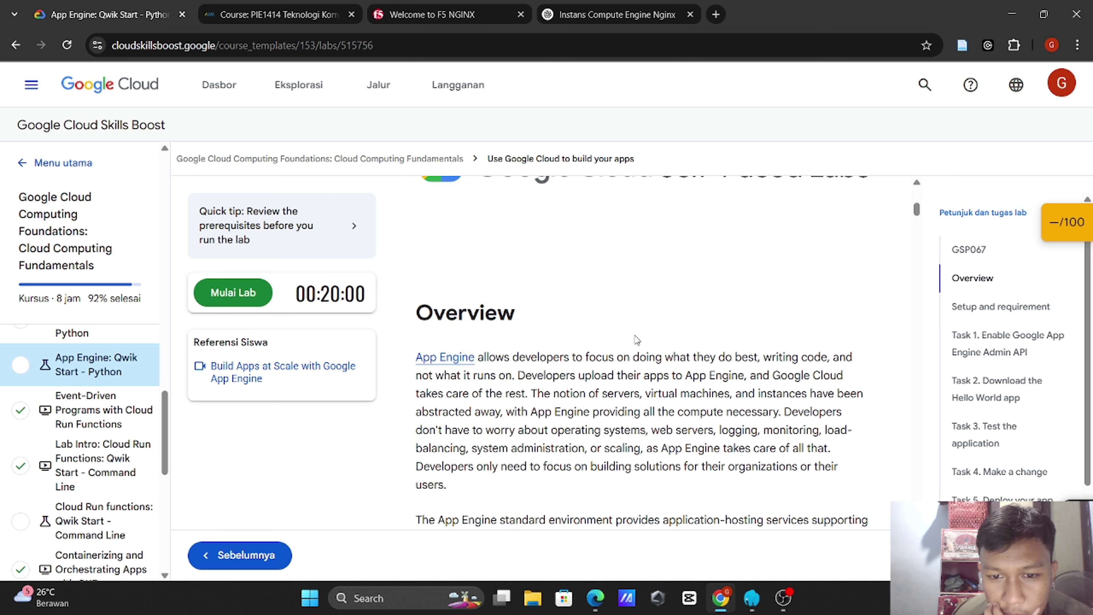
scroll(636, 340, down, 1)
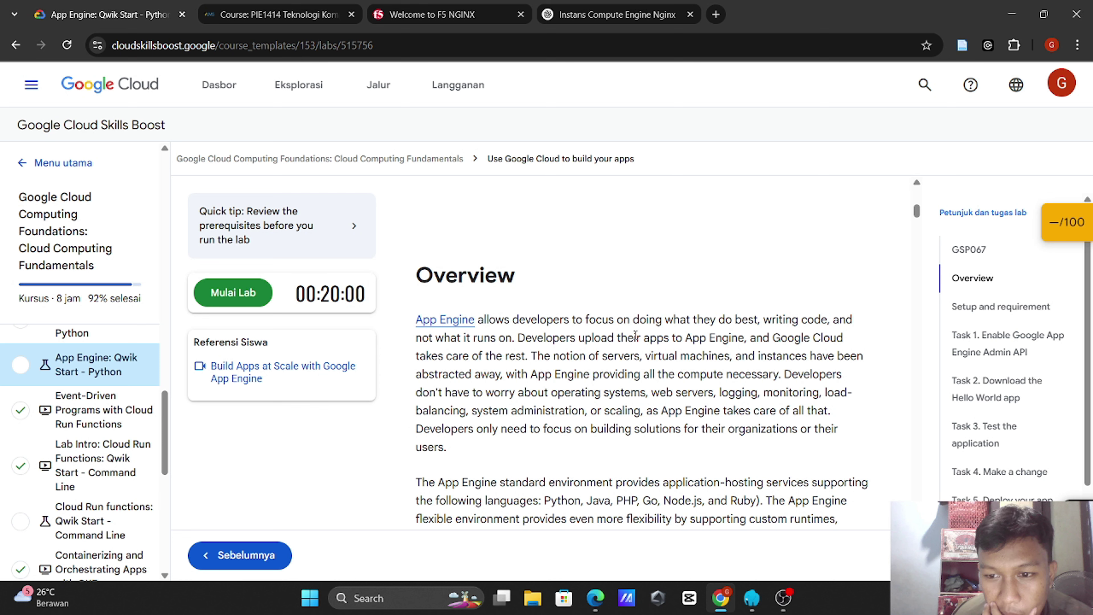
scroll(635, 334, down, 1)
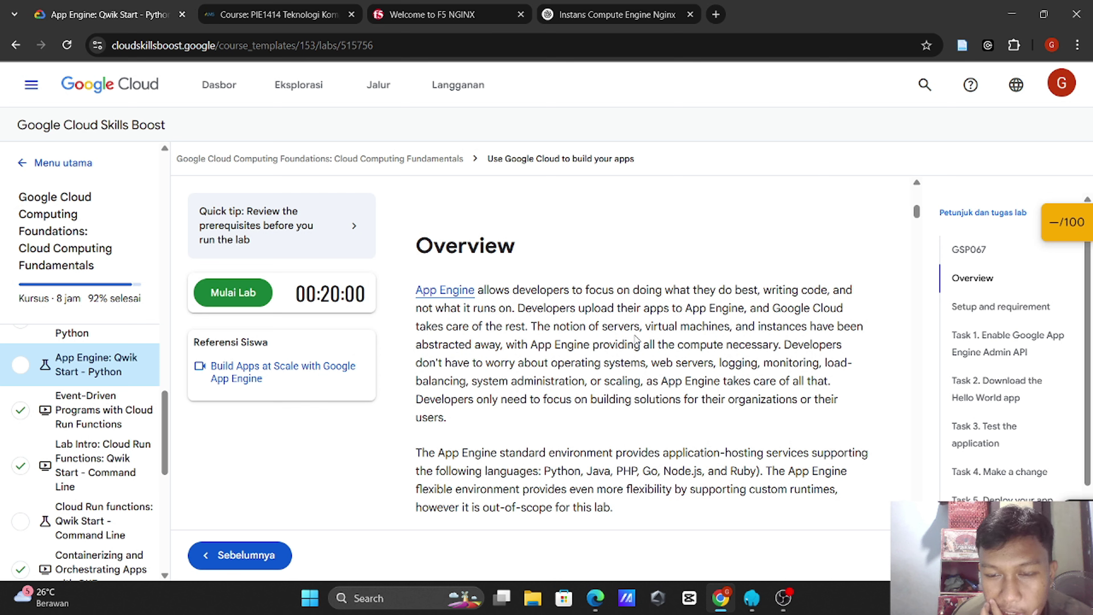
scroll(636, 338, down, 1)
scroll(635, 335, down, 1)
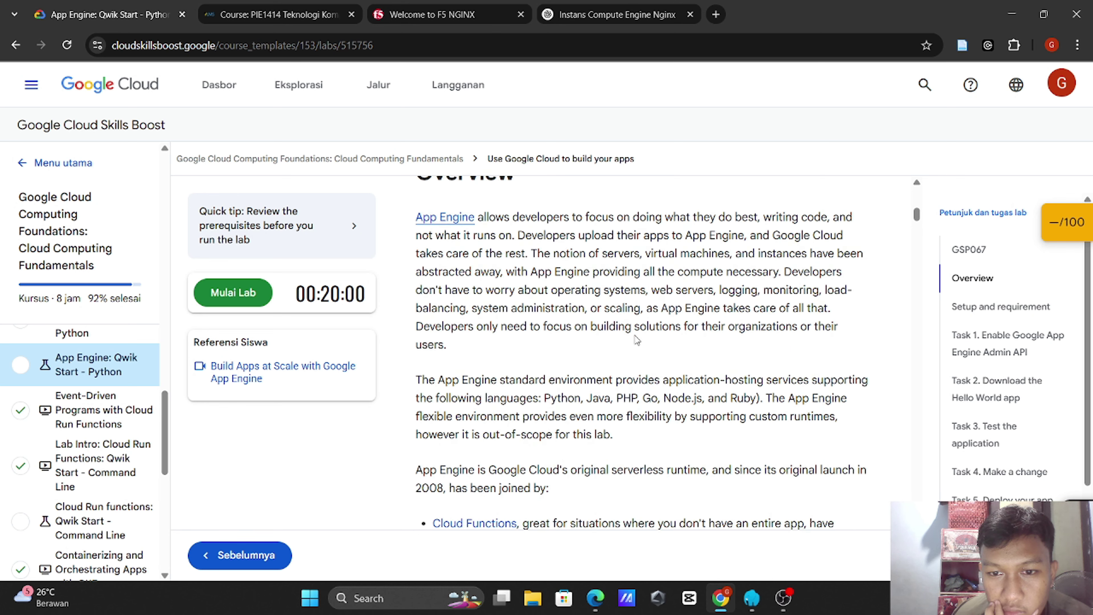
scroll(636, 340, down, 1)
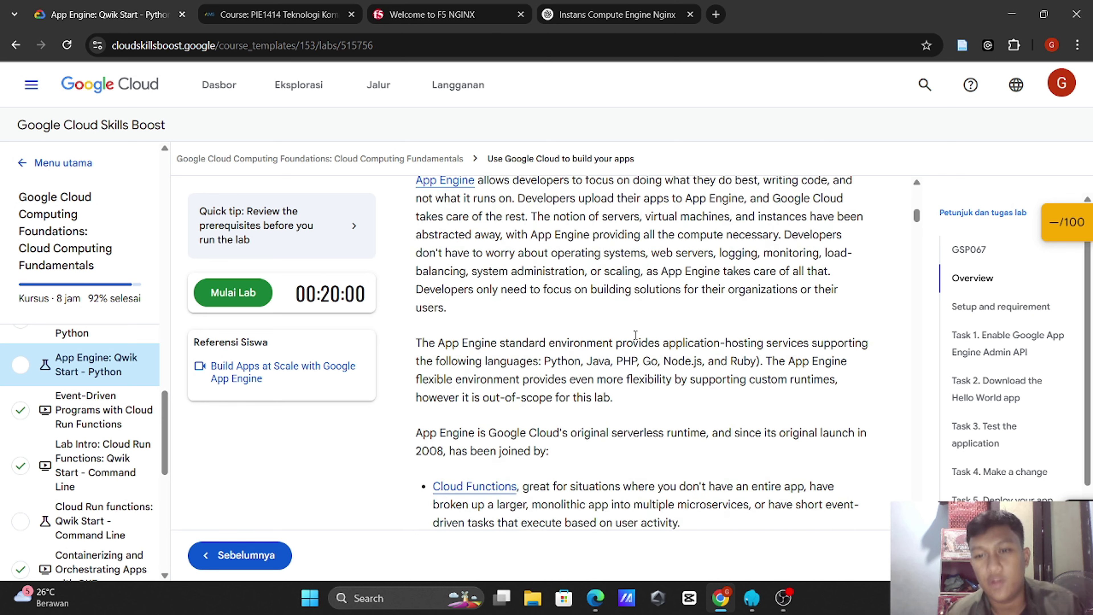
scroll(635, 335, down, 15)
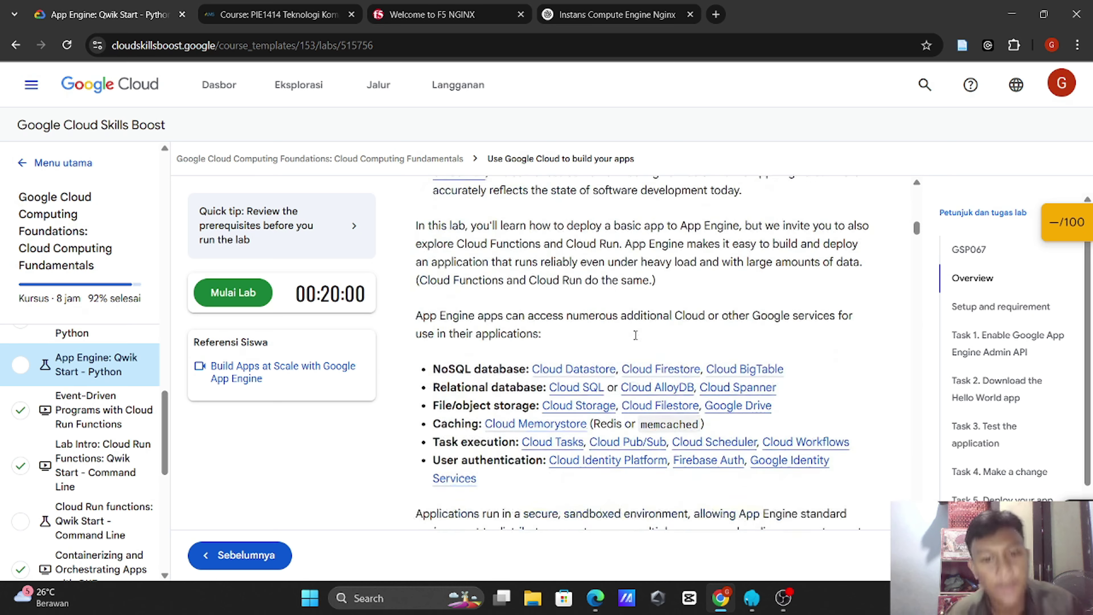
scroll(637, 340, down, 3)
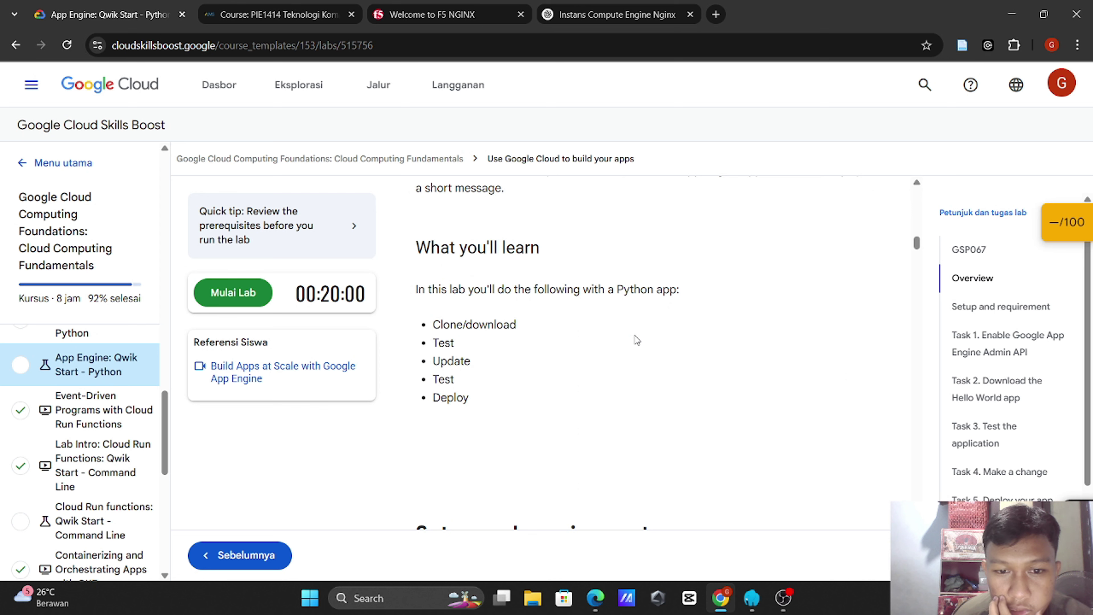
Step: Review the "What you'll learn" and "Setup and requirement" sections and start the App Engine lab
scroll(637, 340, down, 1)
scroll(637, 340, up, 2)
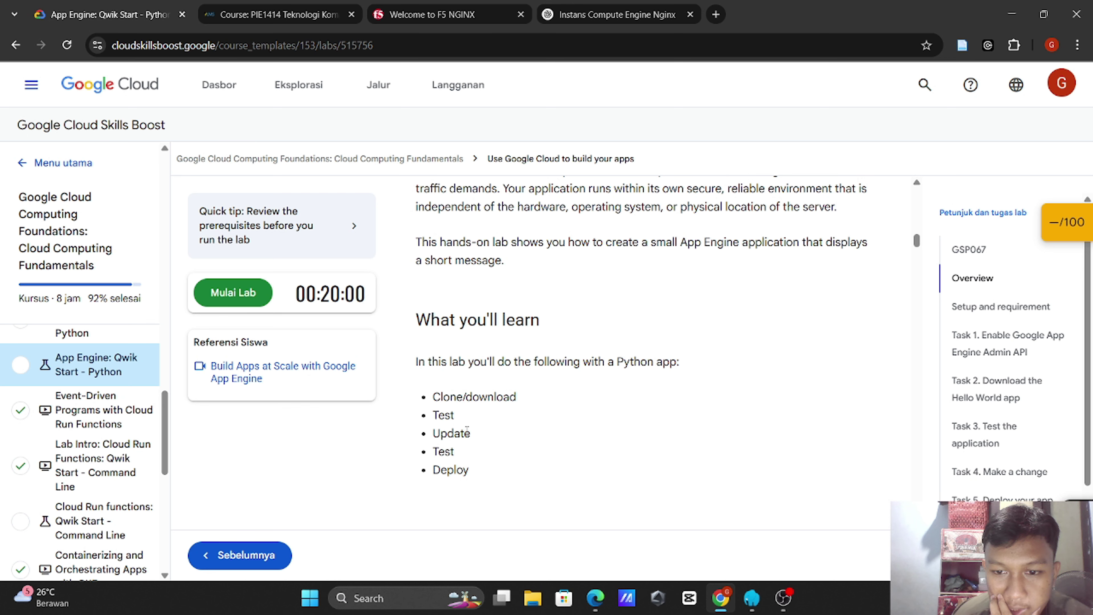
scroll(467, 431, down, 1)
scroll(467, 431, down, 1)
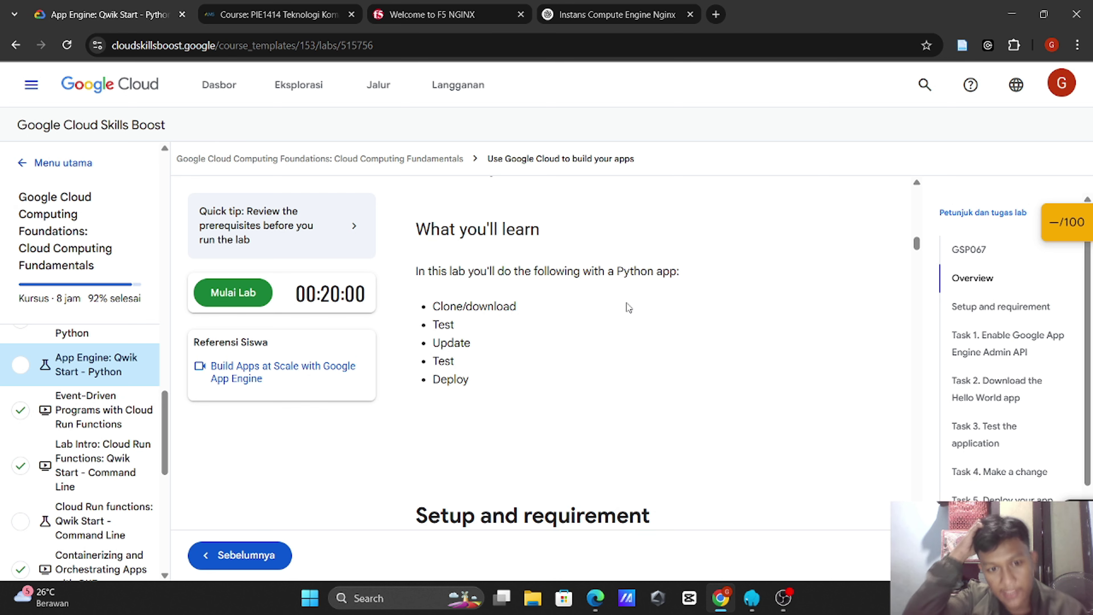
scroll(627, 302, down, 15)
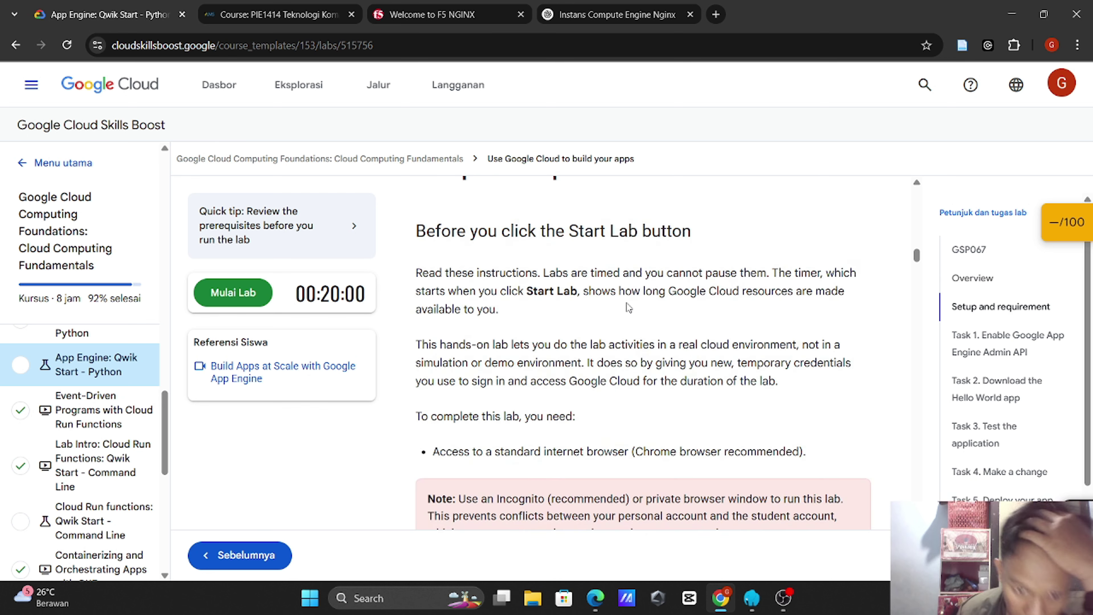
click(224, 286)
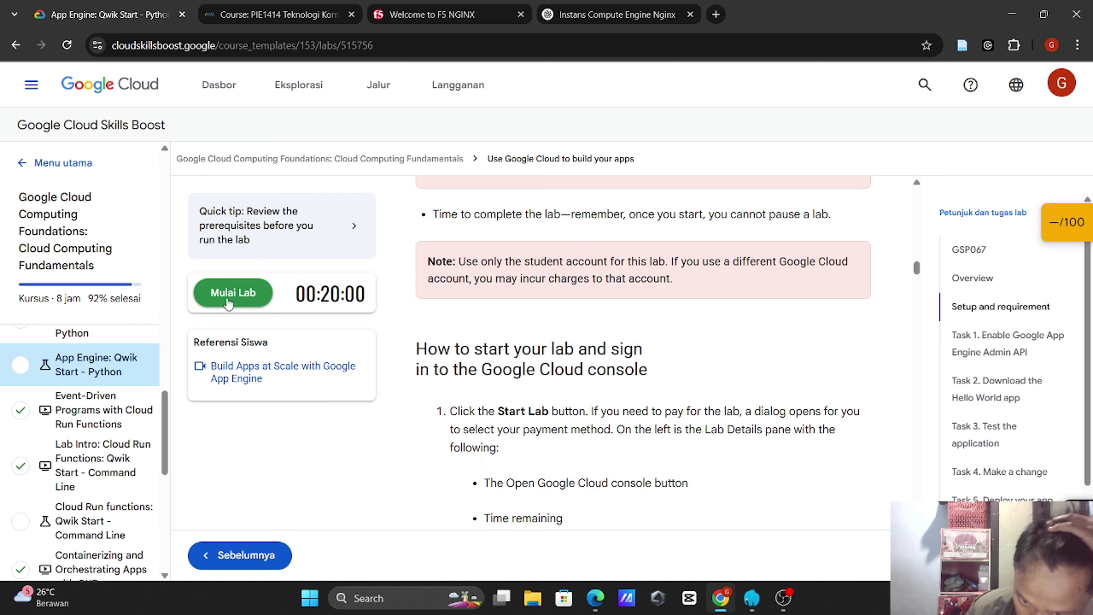
Step: Open the Google Cloud console for the lab, continuing past the private browsing notice, and close the F5 NGINX and Instans Compute Engine Nginx pages
scroll(556, 302, down, 5)
scroll(555, 302, down, 5)
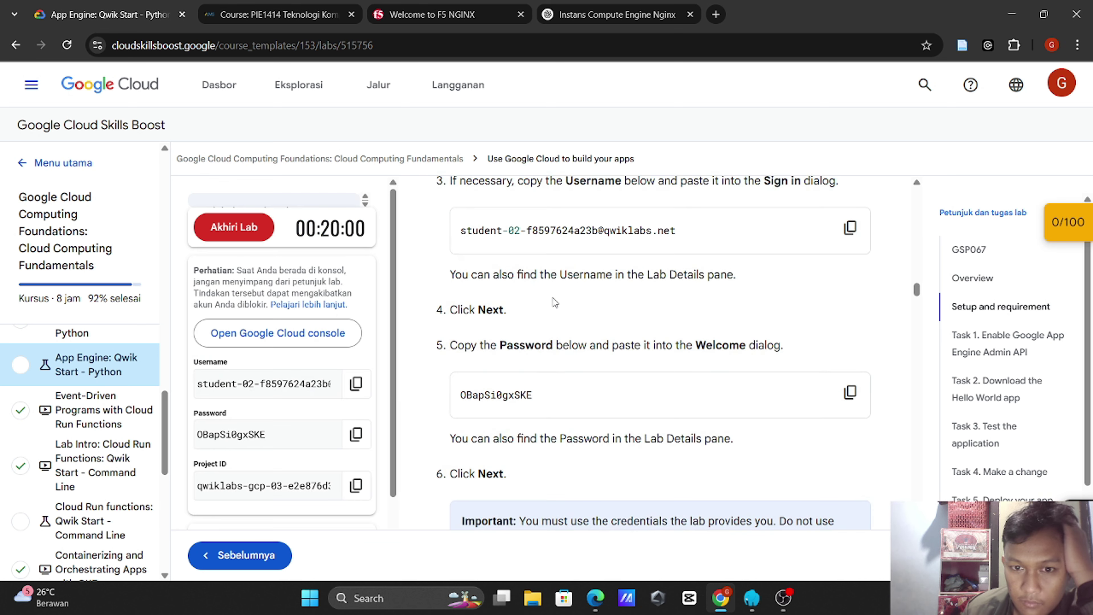
scroll(555, 303, down, 3)
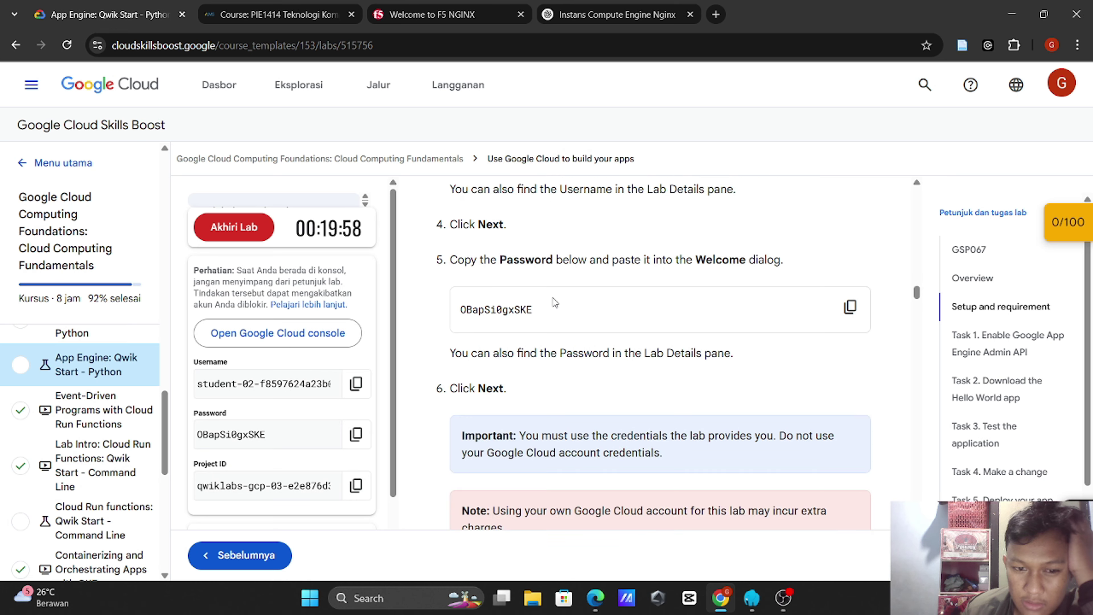
click(277, 334)
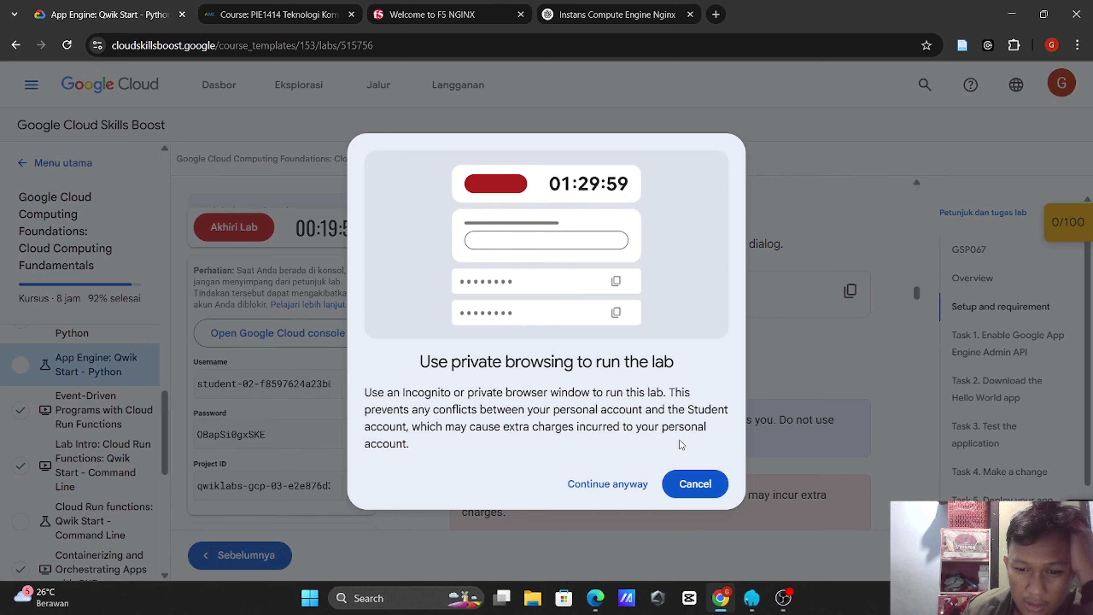
click(630, 487)
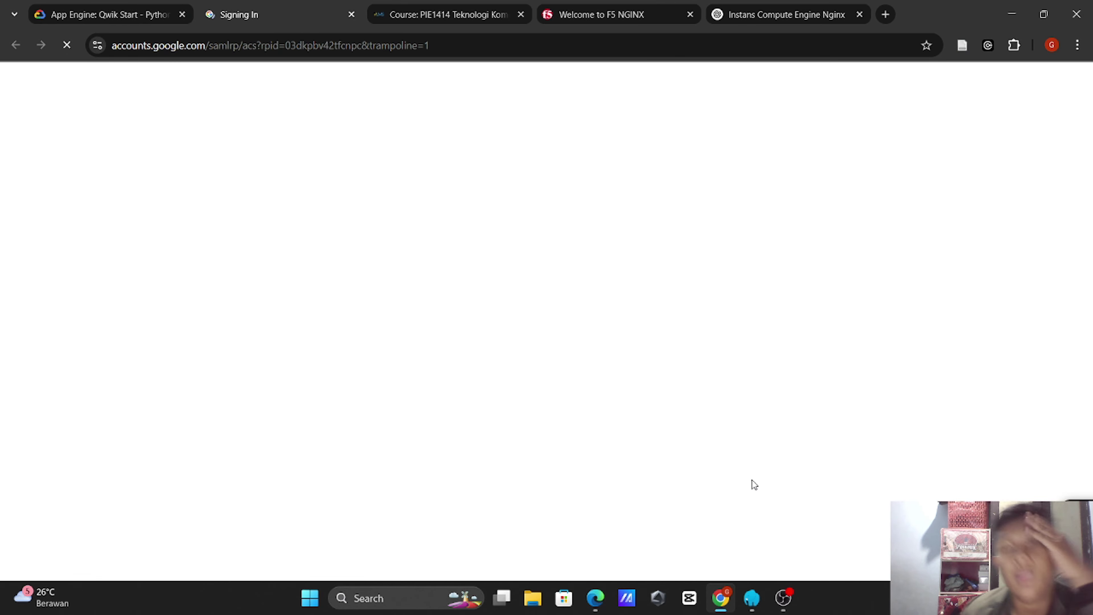
click(690, 14)
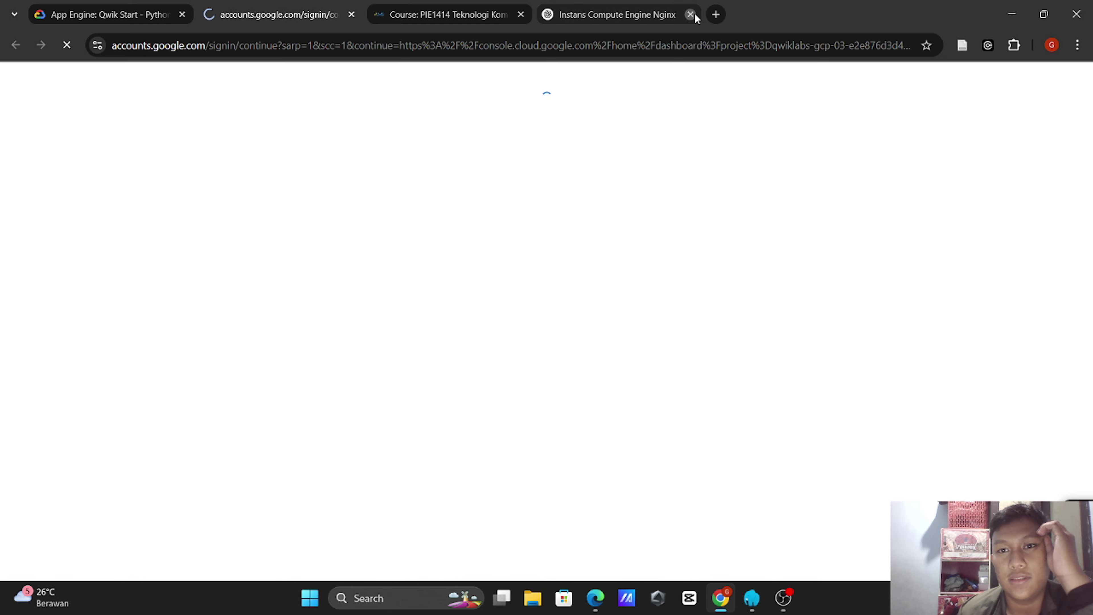
click(691, 14)
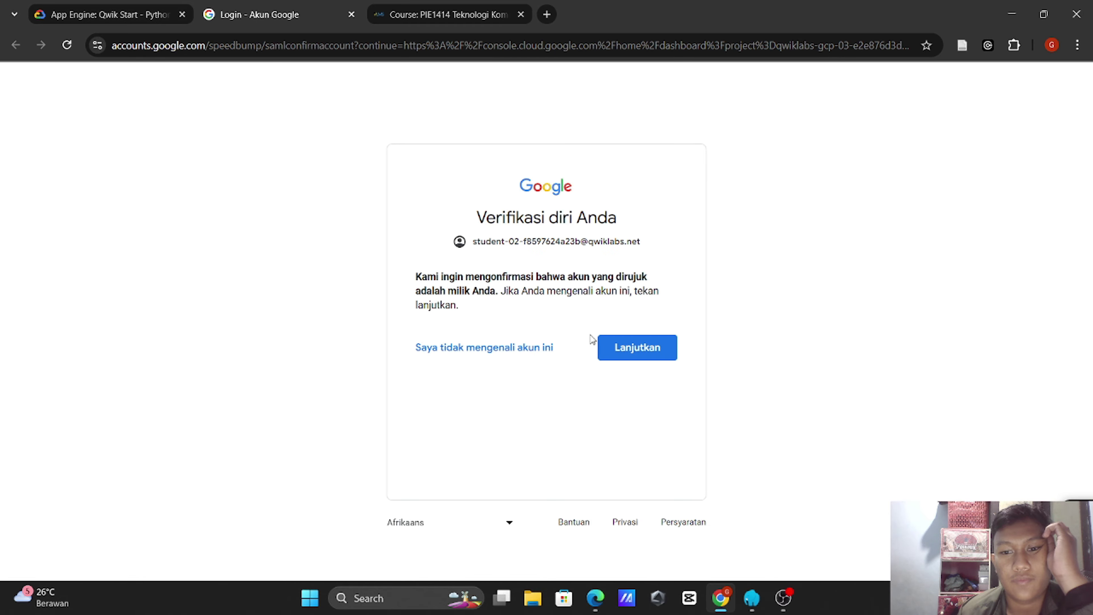
Step: Confirm the student account's identity and accept the new Google account's terms
click(622, 346)
scroll(689, 581, down, 8)
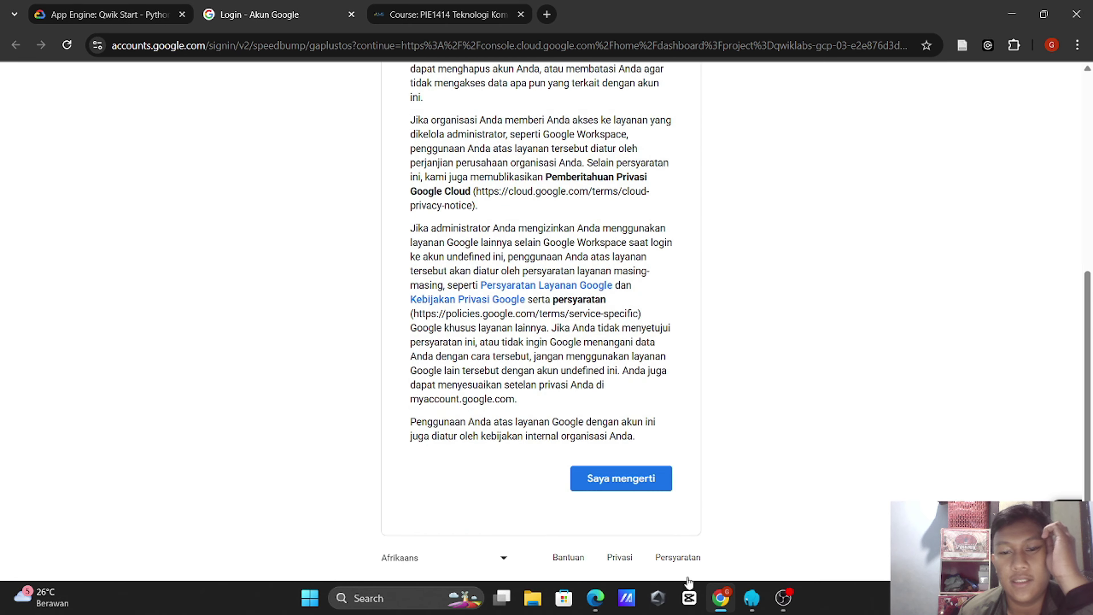
click(618, 479)
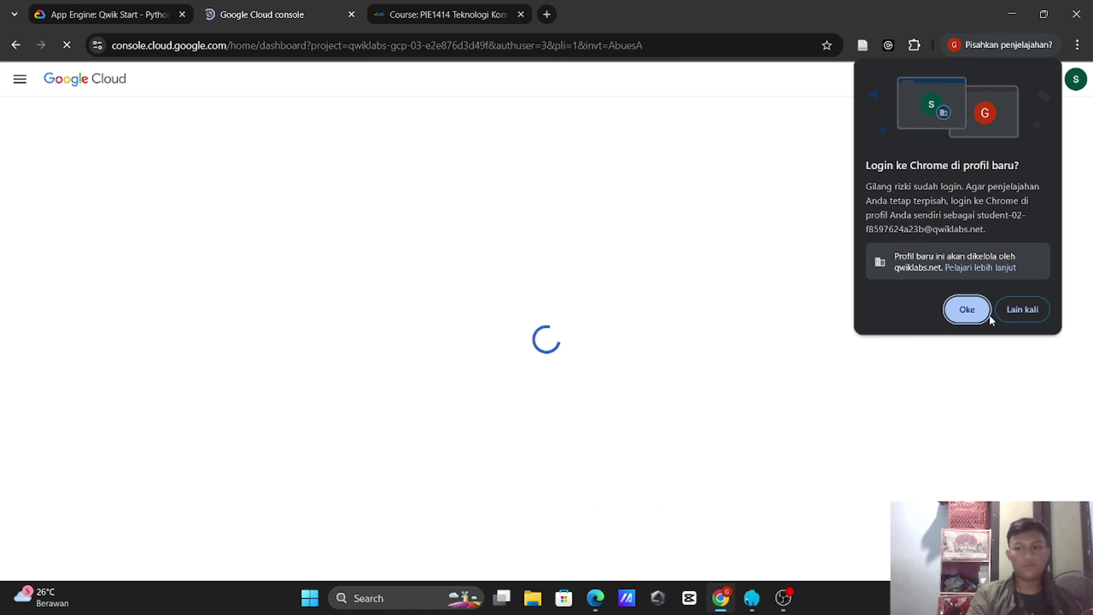
Step: Sign in to a new Chrome profile without customizing it, and agree to the Google Cloud Platform Terms of Service
click(973, 313)
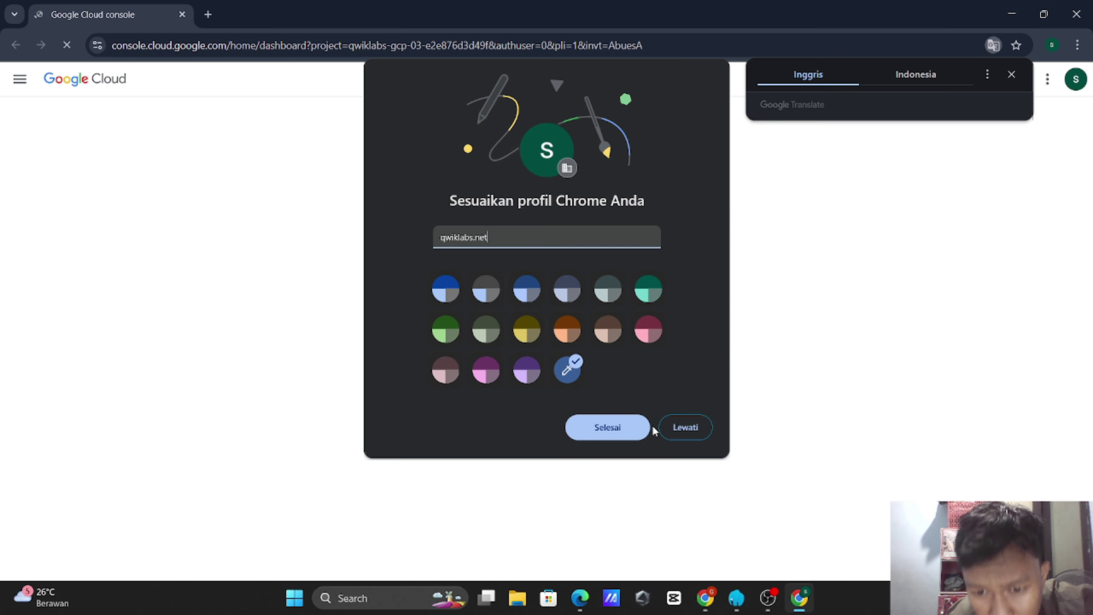
click(673, 429)
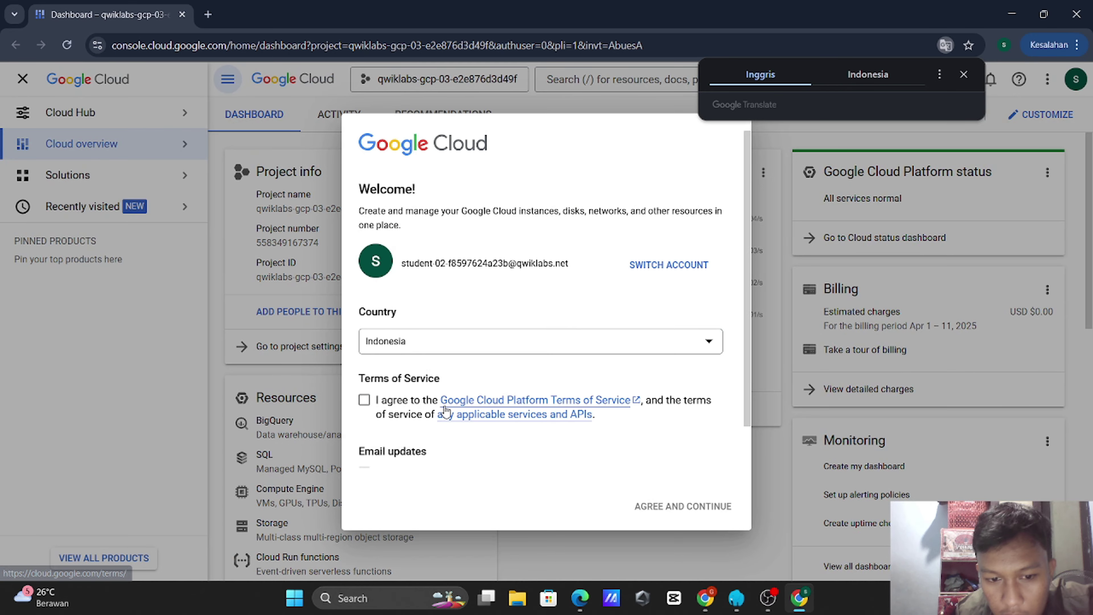
click(365, 400)
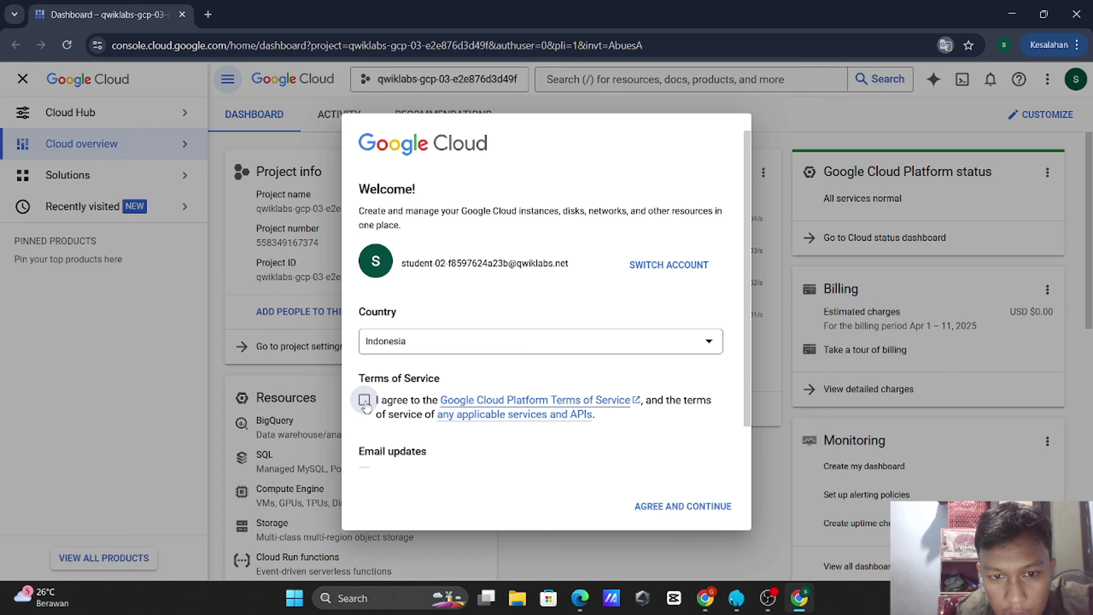
click(662, 513)
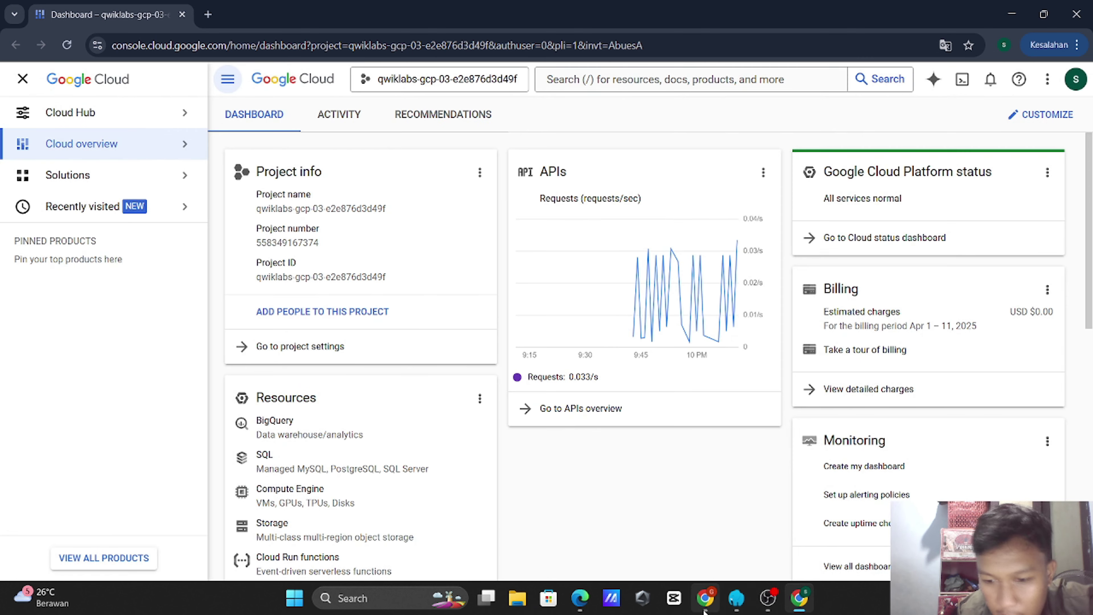
Step: Follow the lab's "Activate Cloud Shell" instructions to activate Cloud Shell in the console and authorize it for Google Cloud API calls
click(705, 598)
scroll(519, 428, down, 10)
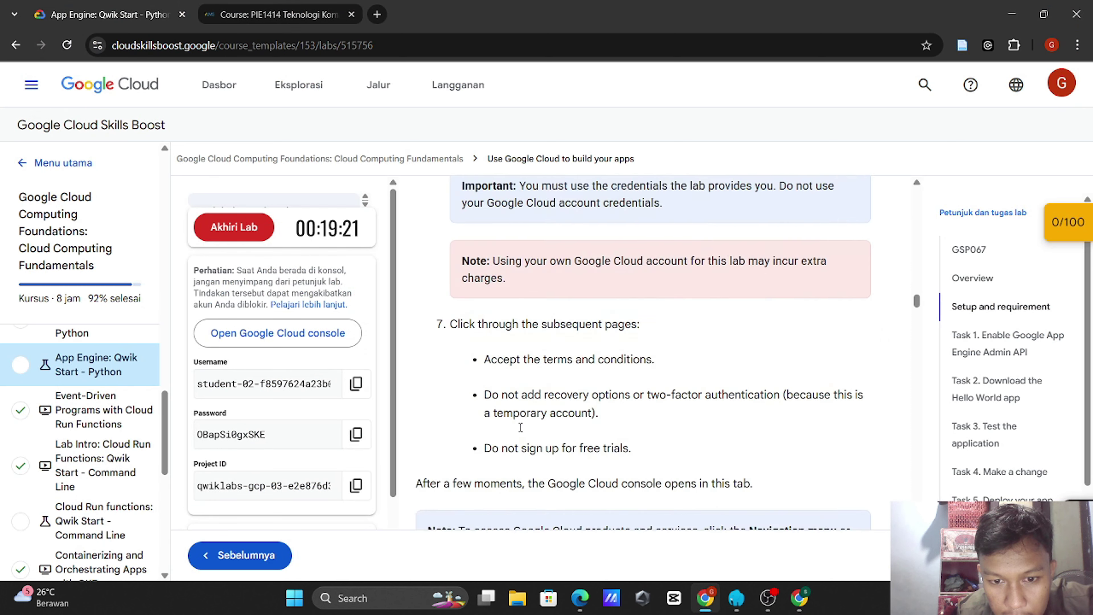
scroll(519, 427, up, 3)
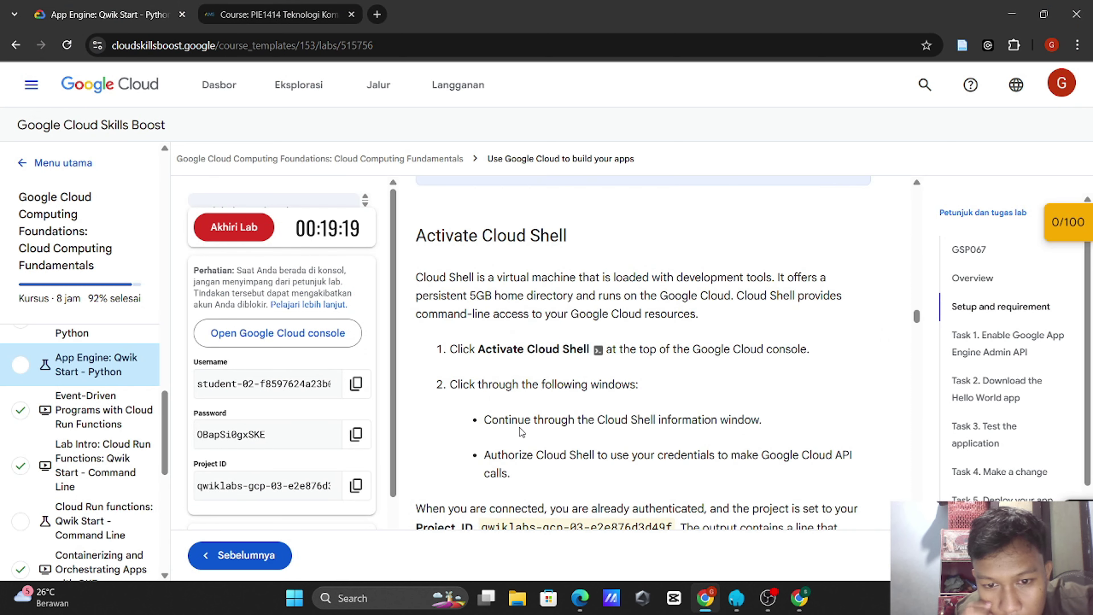
scroll(519, 427, up, 1)
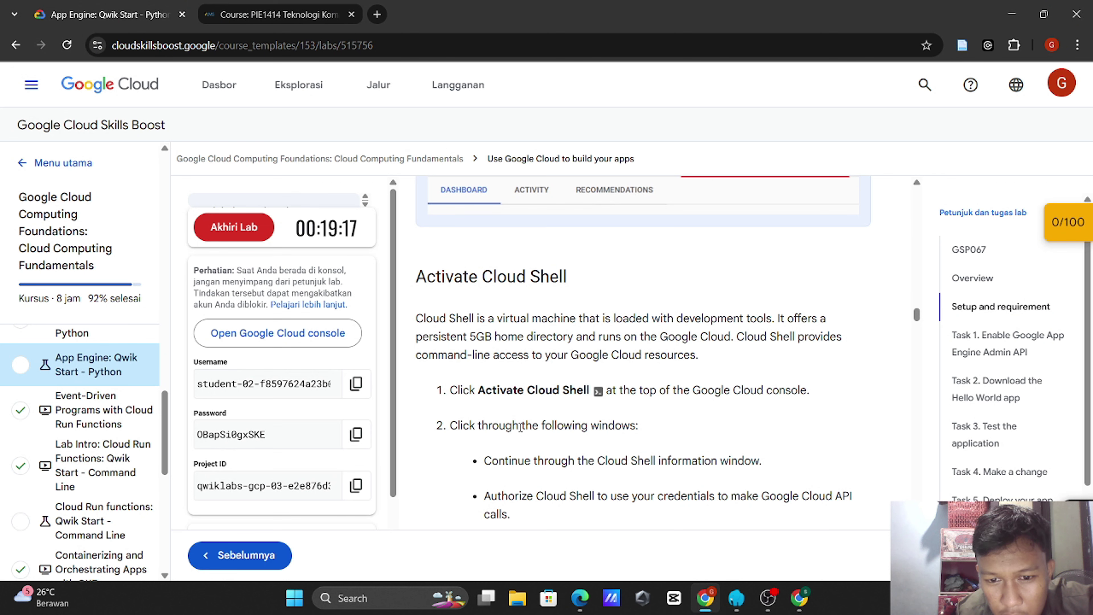
scroll(520, 427, down, 3)
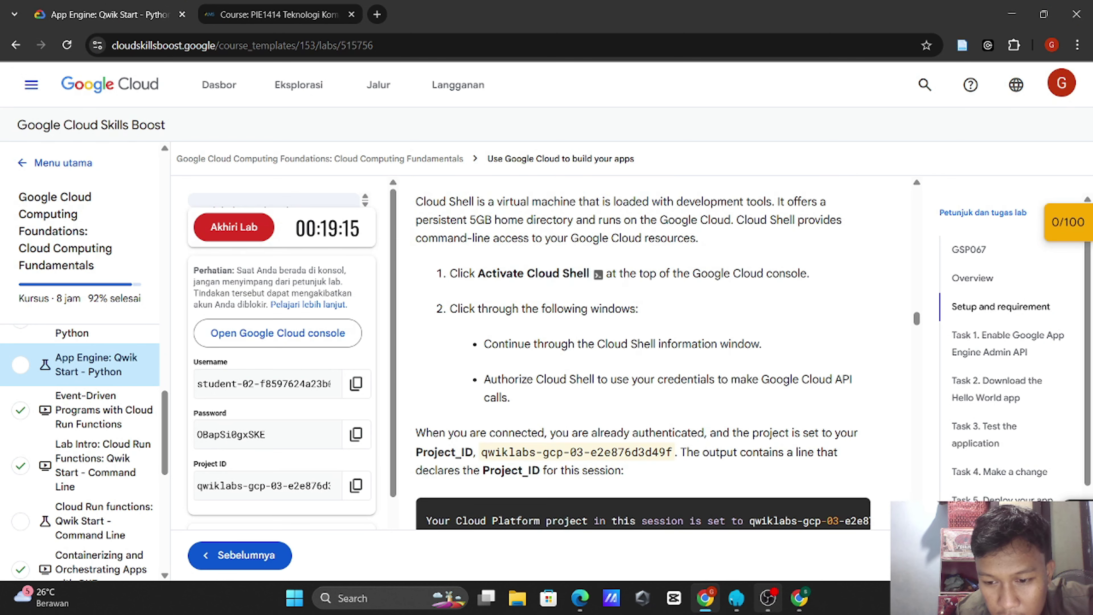
mouse_move(770, 608)
click(799, 597)
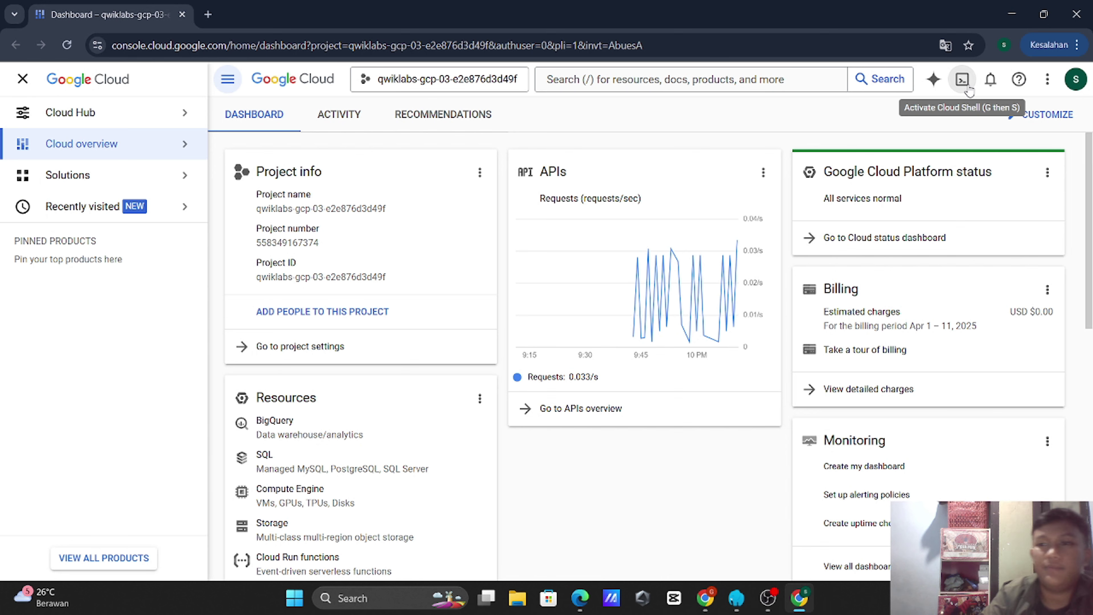
click(962, 80)
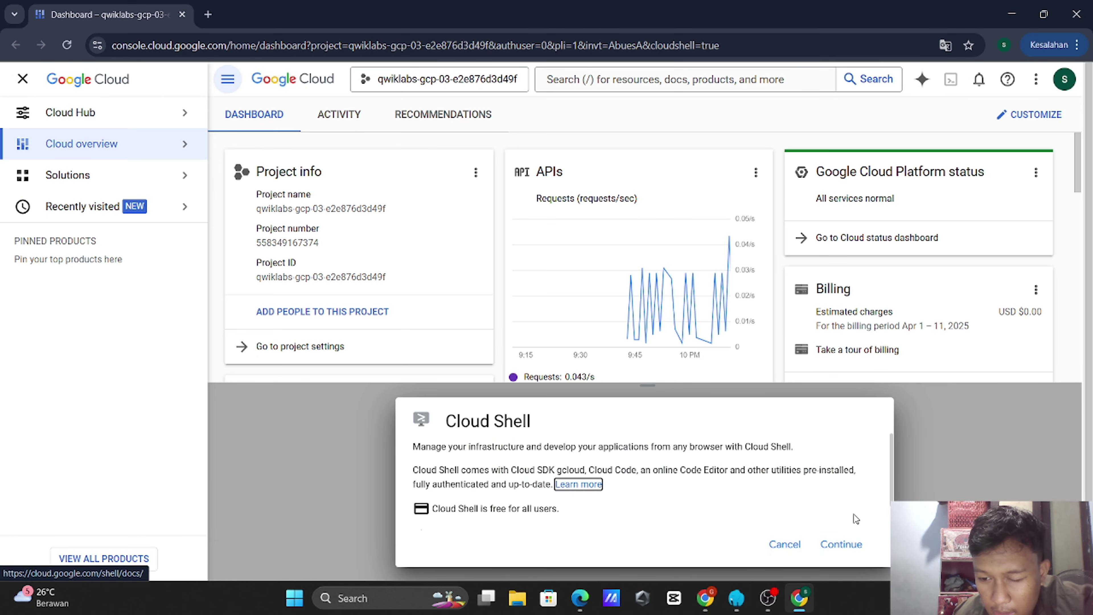
click(845, 542)
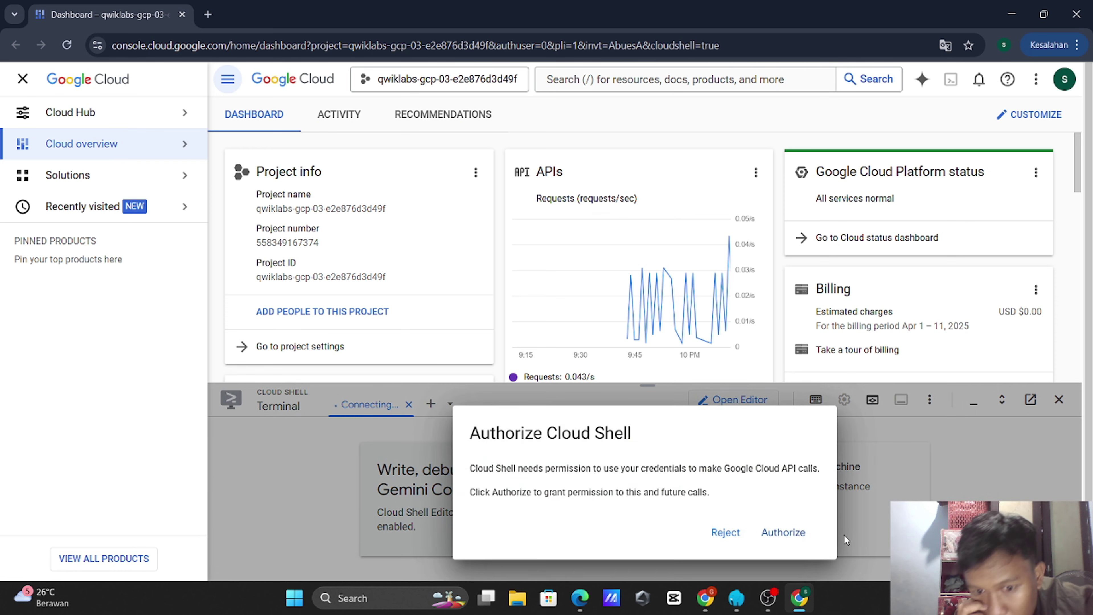
click(804, 538)
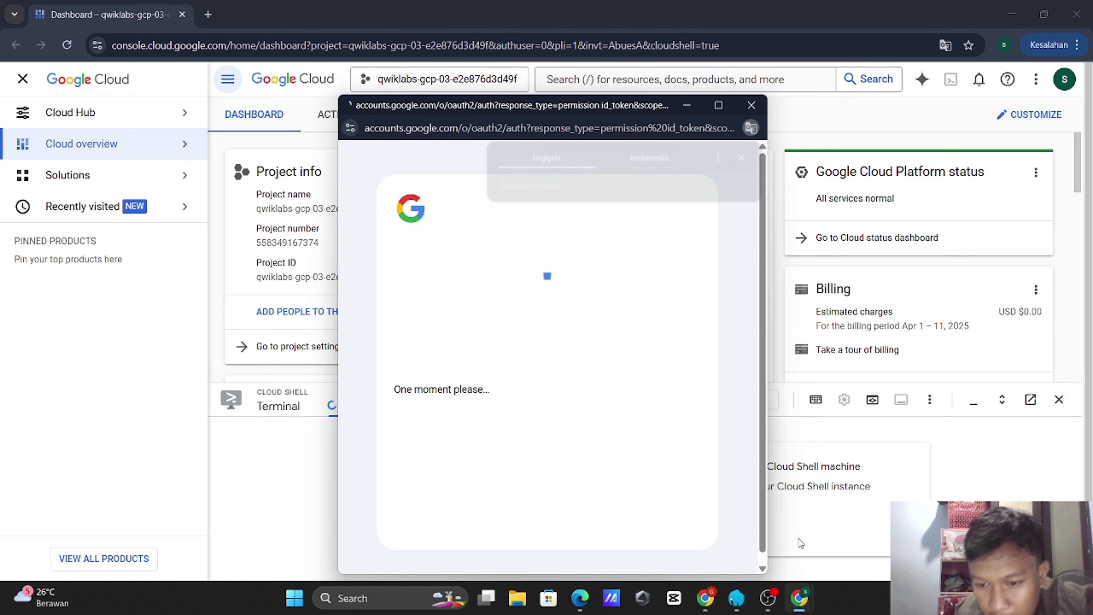
Step: Copy the "gcloud config list project" command from the lab's Cloud Shell instructions
click(704, 599)
scroll(596, 325, down, 5)
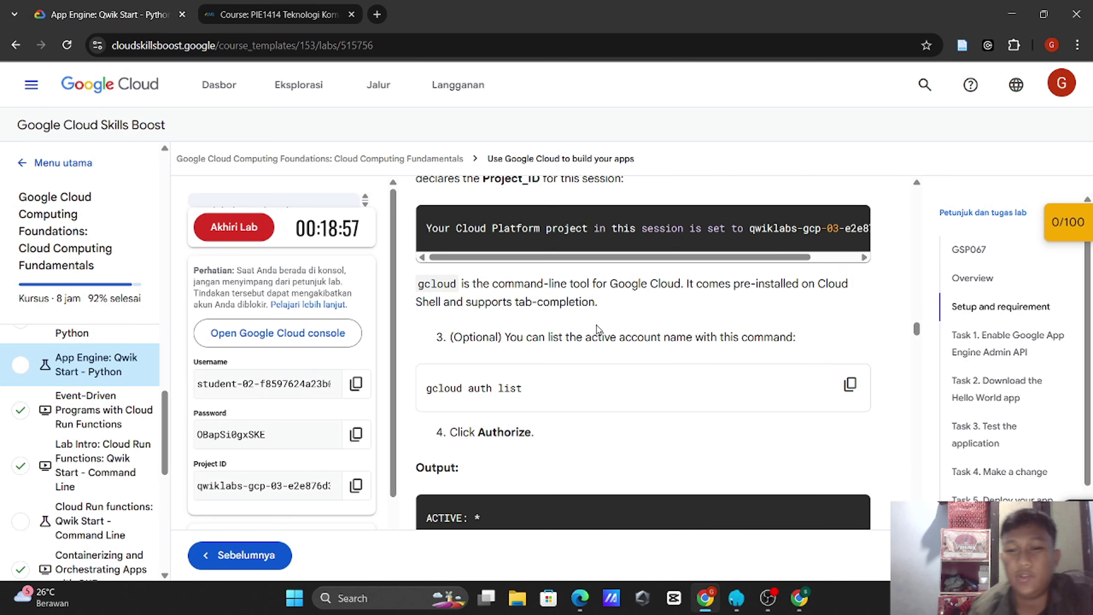
scroll(596, 325, down, 4)
scroll(596, 324, down, 4)
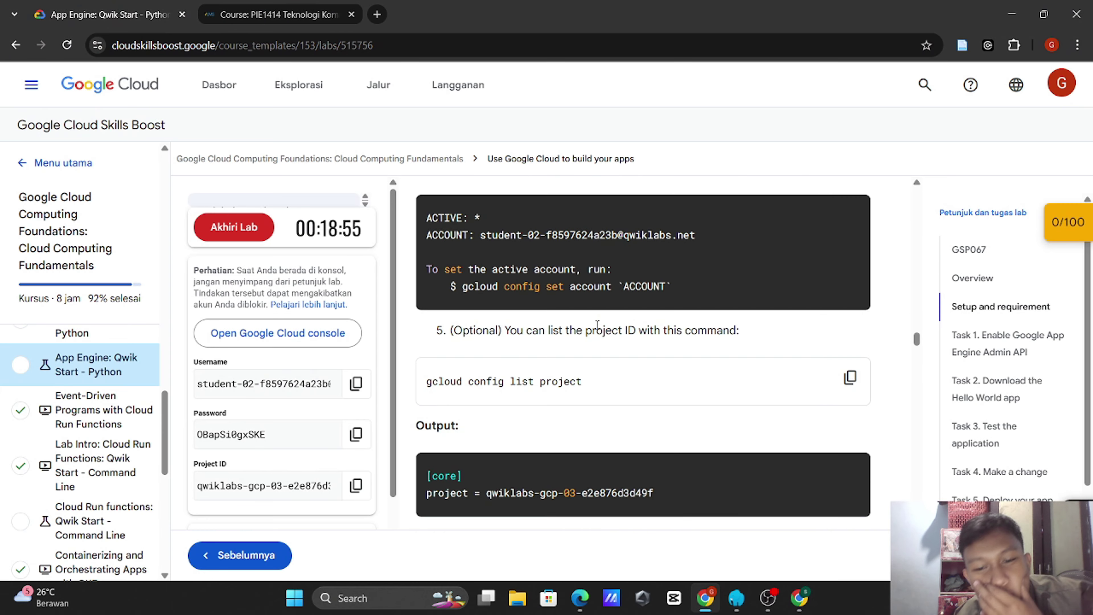
scroll(597, 324, up, 4)
scroll(597, 324, down, 7)
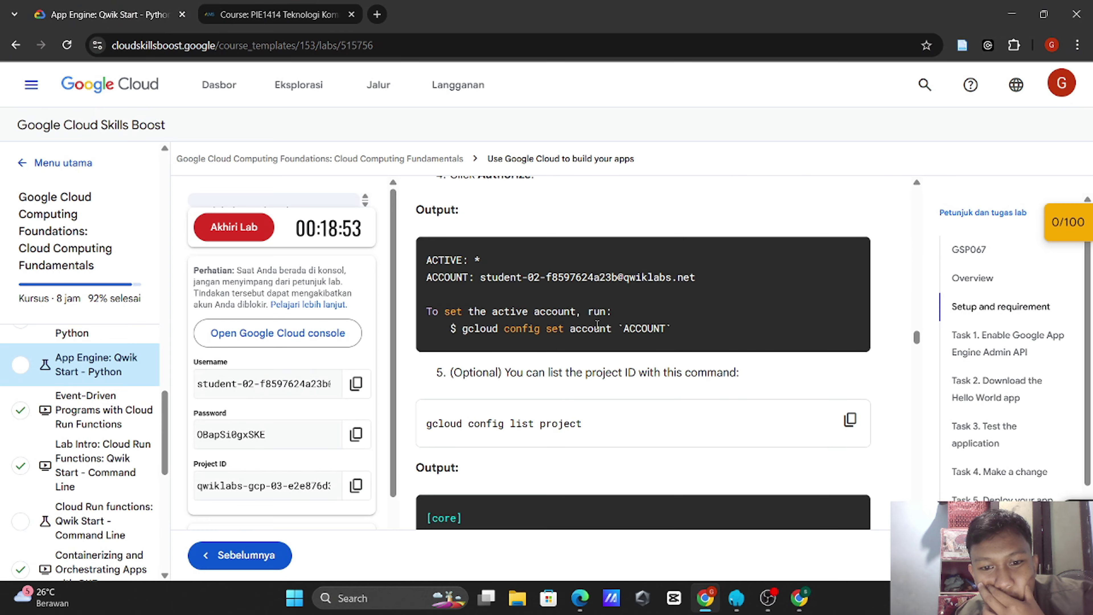
scroll(597, 325, up, 1)
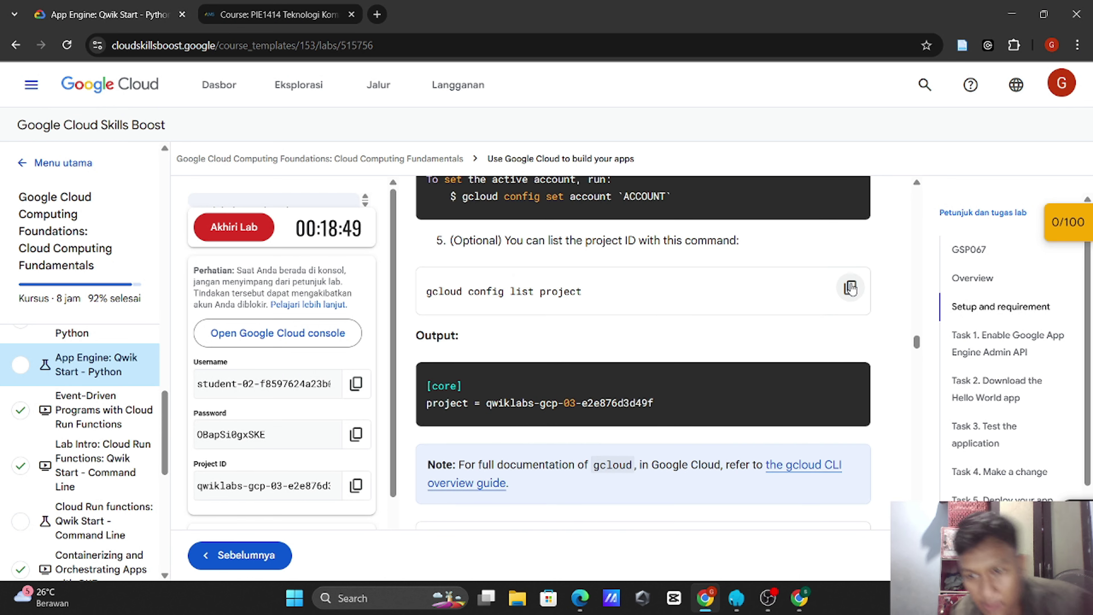
click(851, 286)
Step: Run "gcloud config list project" in the Cloud Shell terminal
scroll(850, 311, up, 5)
scroll(850, 311, up, 2)
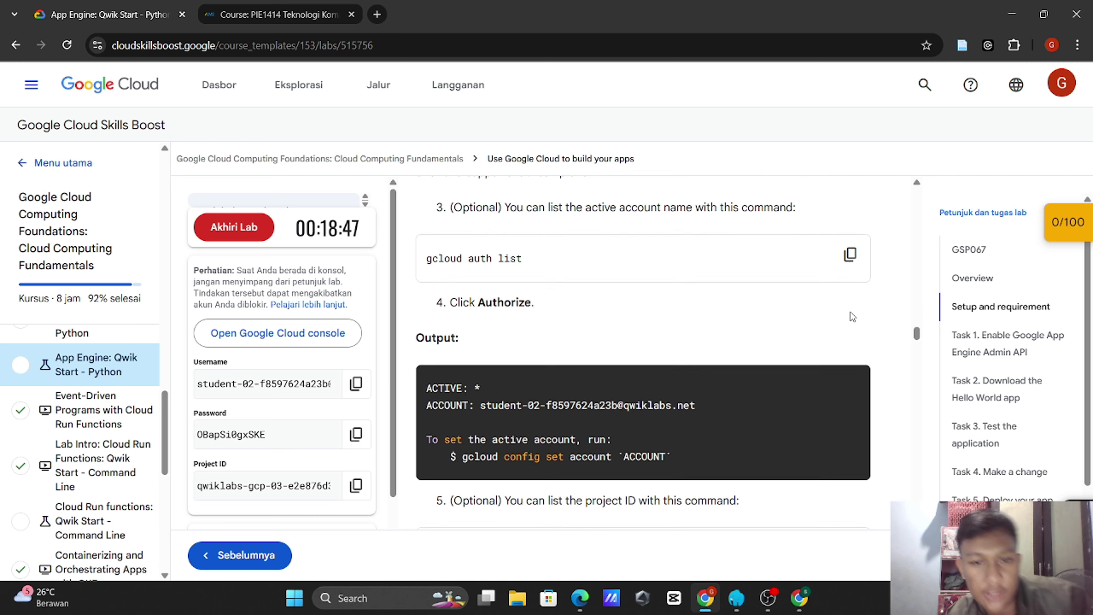
scroll(850, 312, down, 3)
scroll(850, 311, up, 2)
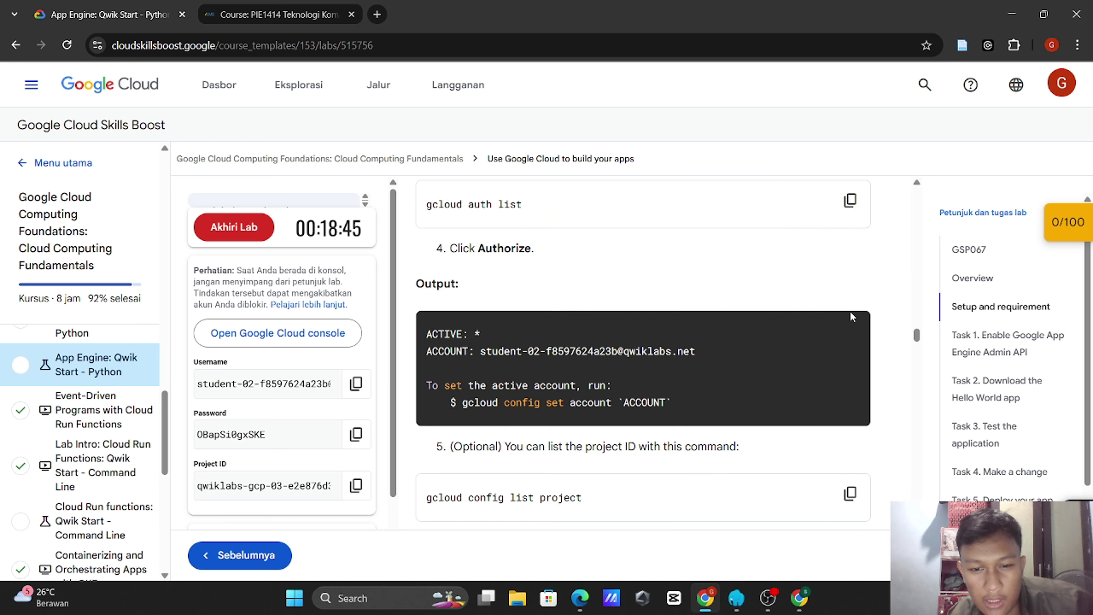
key(alt+Tab)
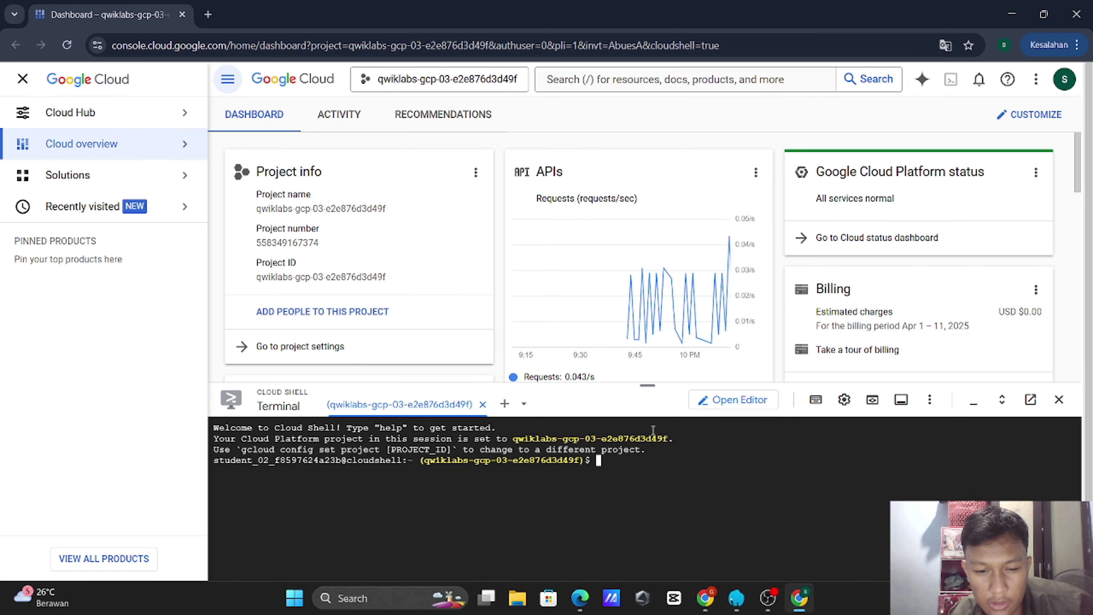
key(ctrl+v)
key(Return)
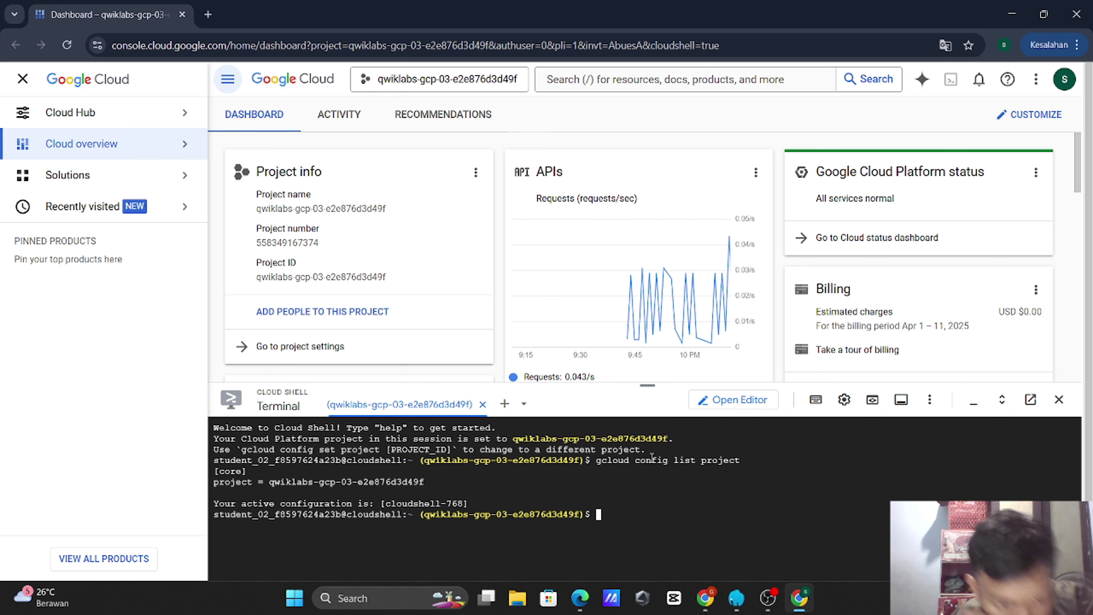
Step: Copy the lab's "gcloud config set compute/region us-central1" command and run it in the Cloud Shell terminal
key(alt+Tab)
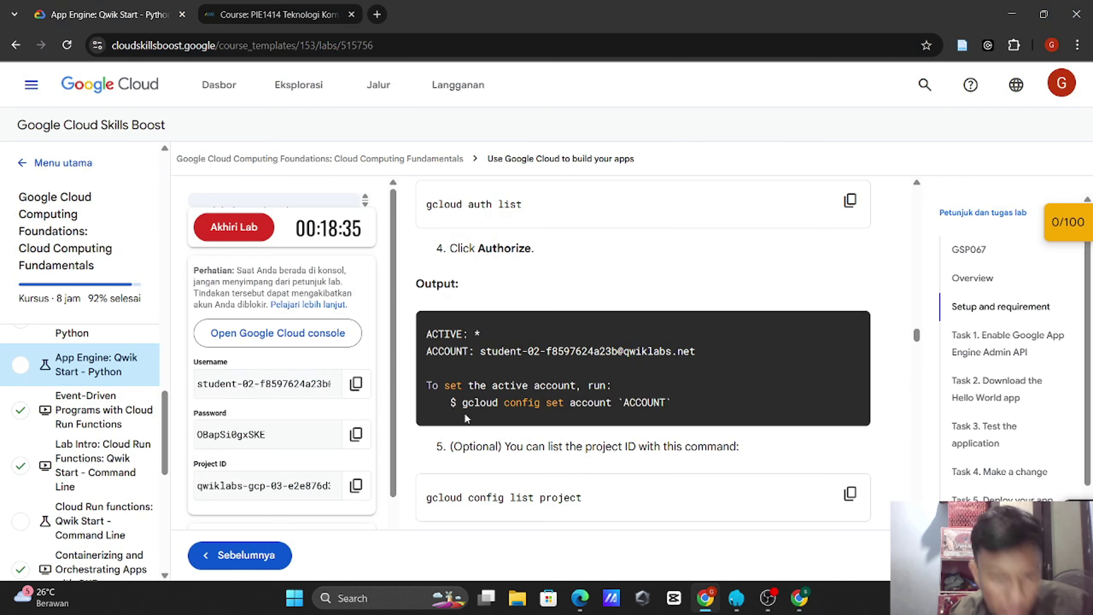
scroll(545, 373, down, 4)
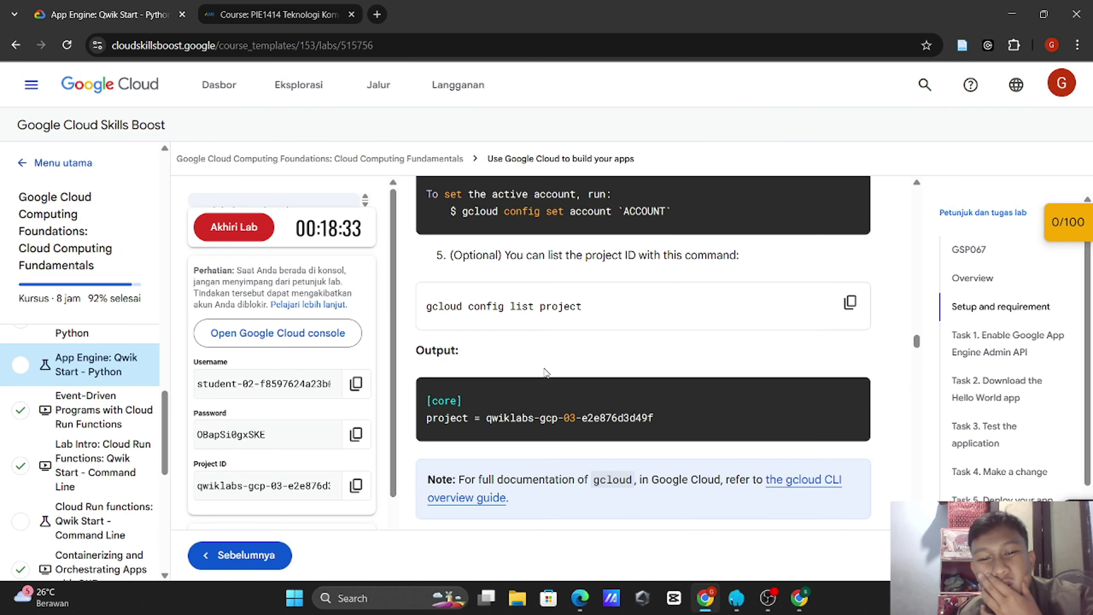
scroll(546, 373, down, 5)
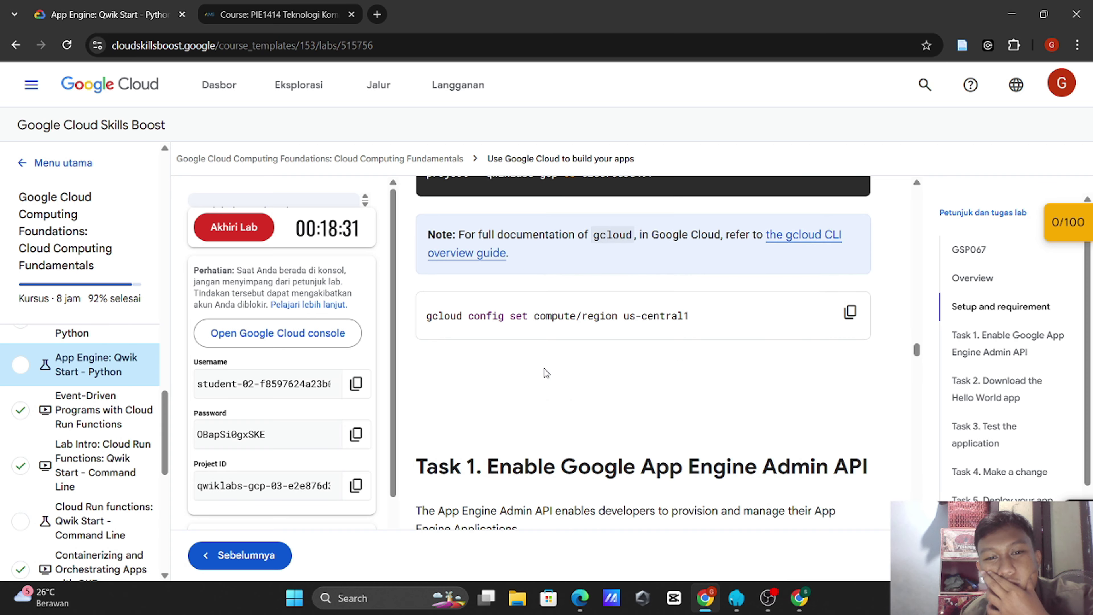
scroll(546, 373, up, 3)
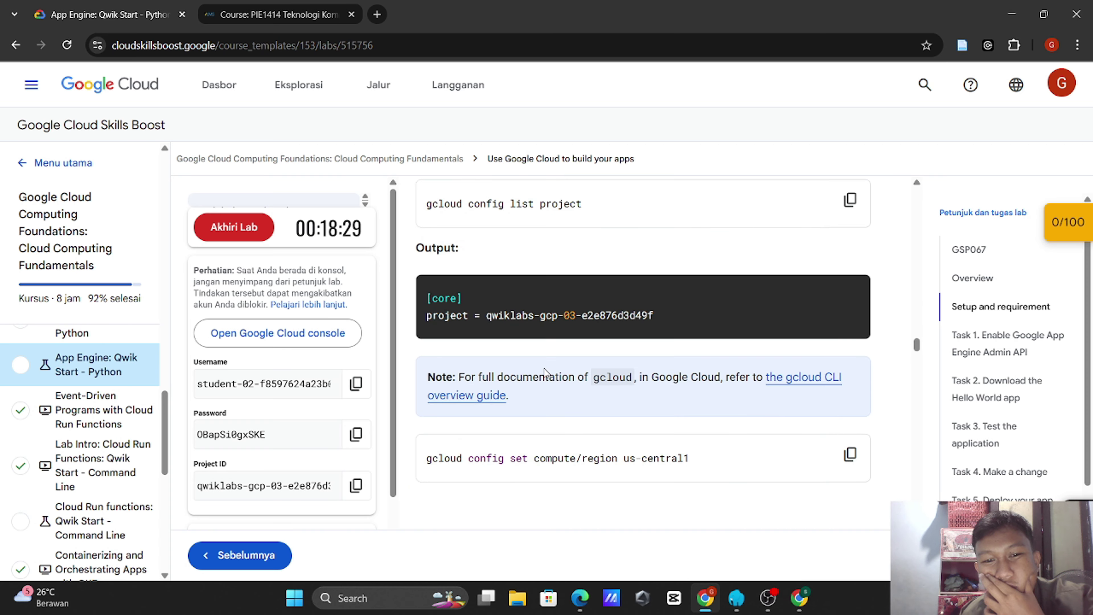
scroll(546, 373, down, 1)
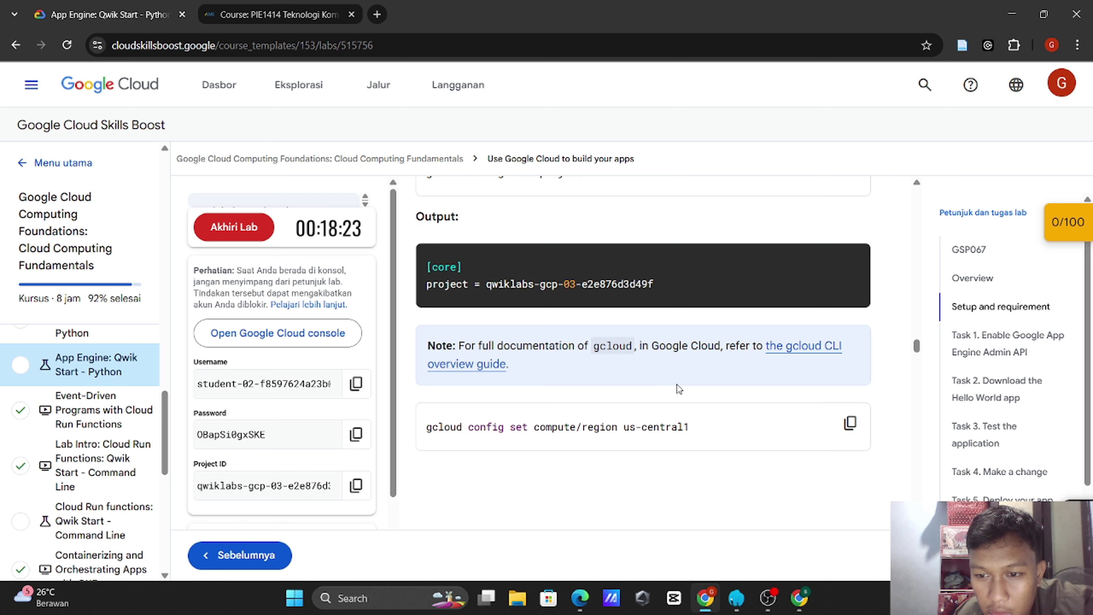
scroll(679, 385, down, 3)
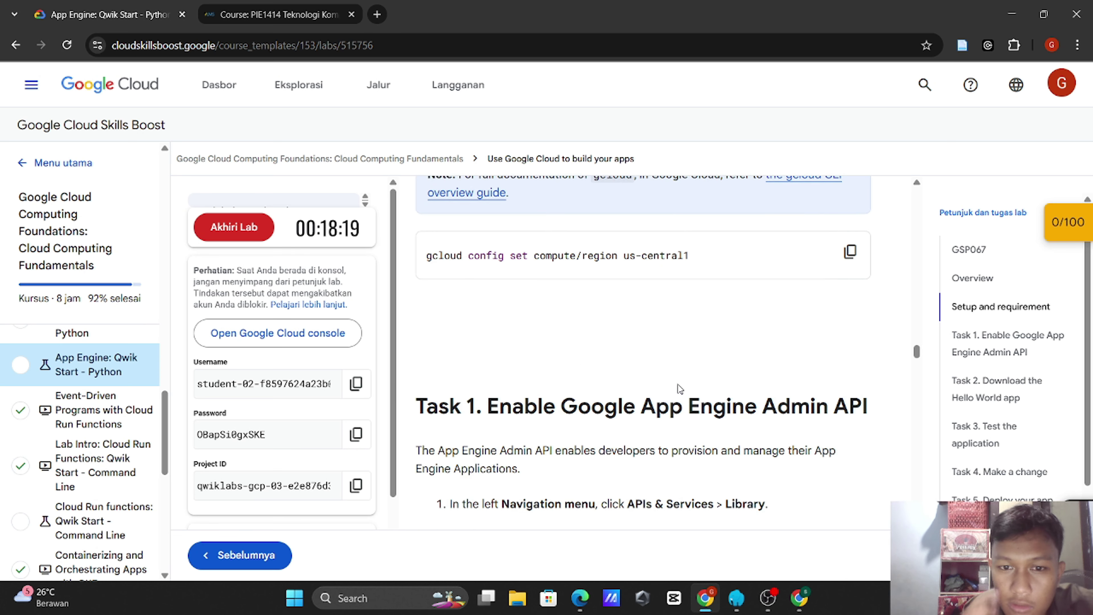
click(844, 253)
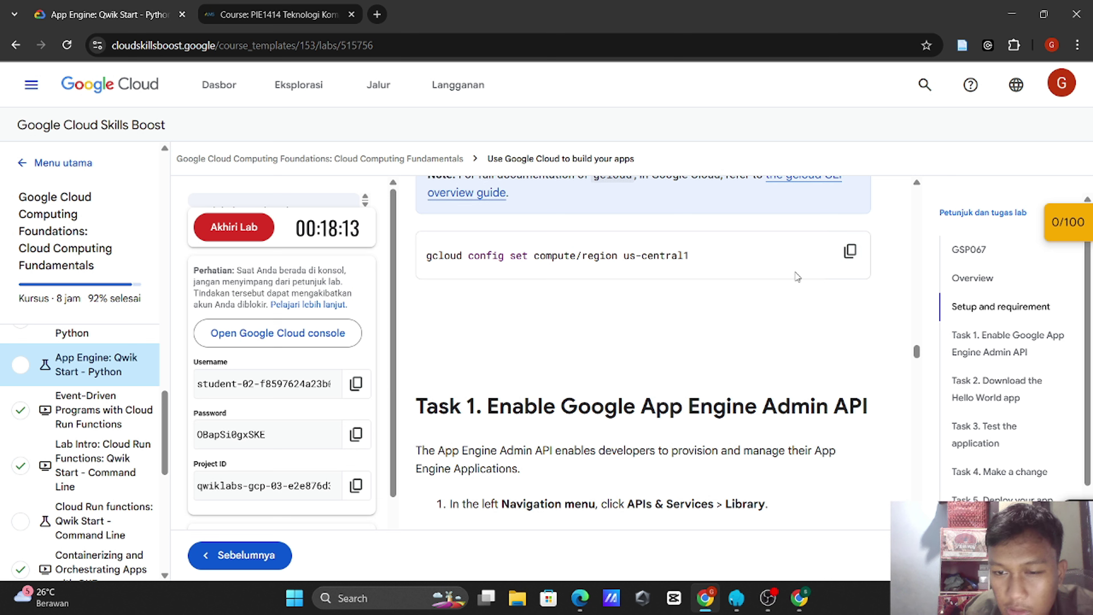
click(799, 599)
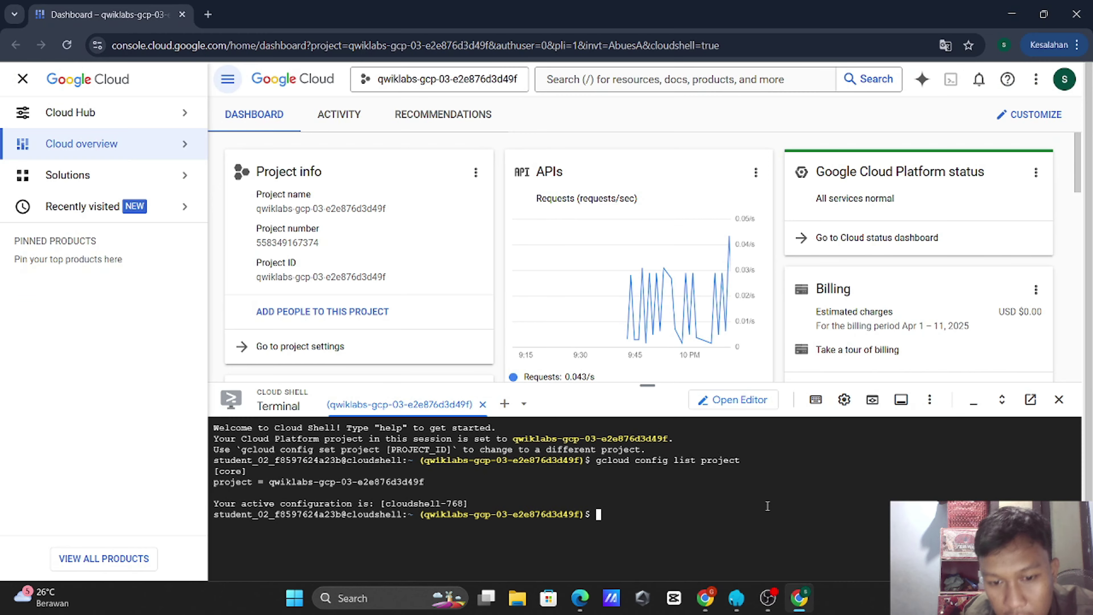
key(ctrl+v)
key(Return)
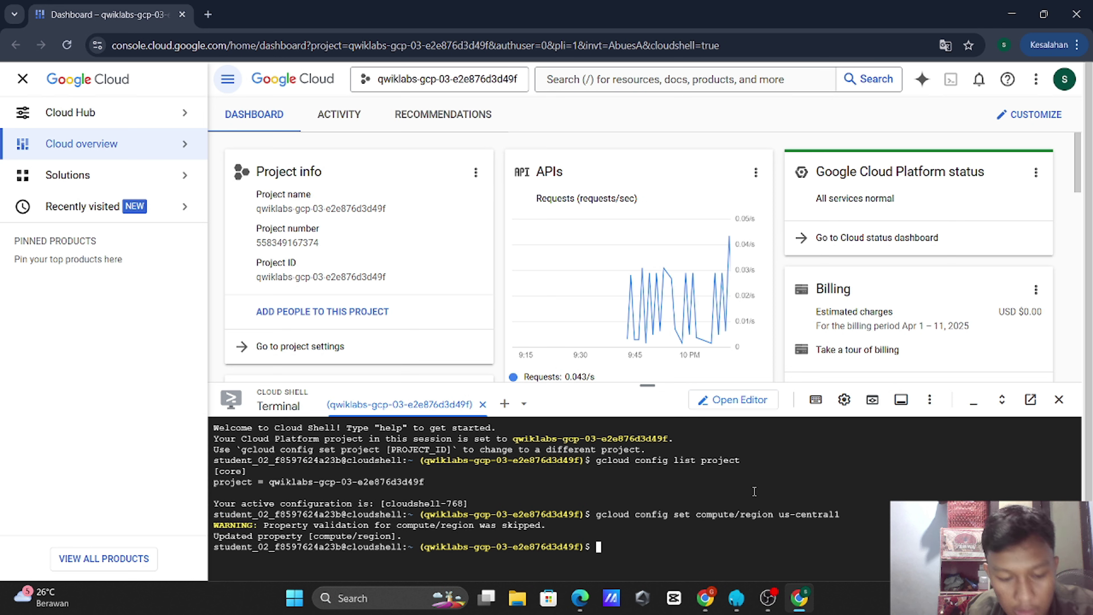
Step: Read the lab's Task 1 instructions for enabling the App Engine Admin API and look through the console's navigation menu entries
key(alt+Tab)
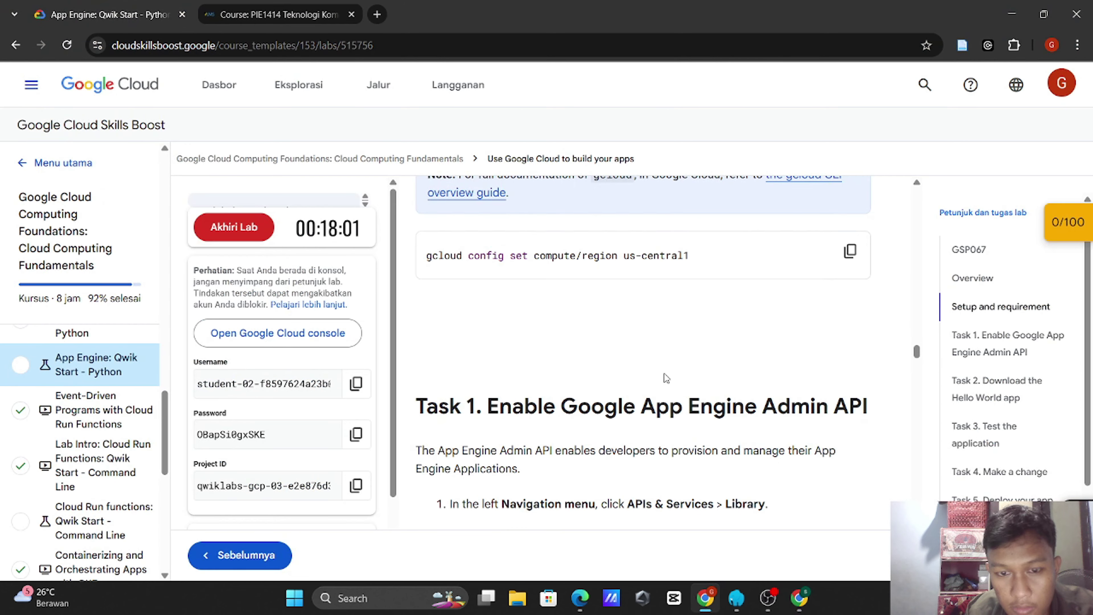
scroll(659, 346, down, 1)
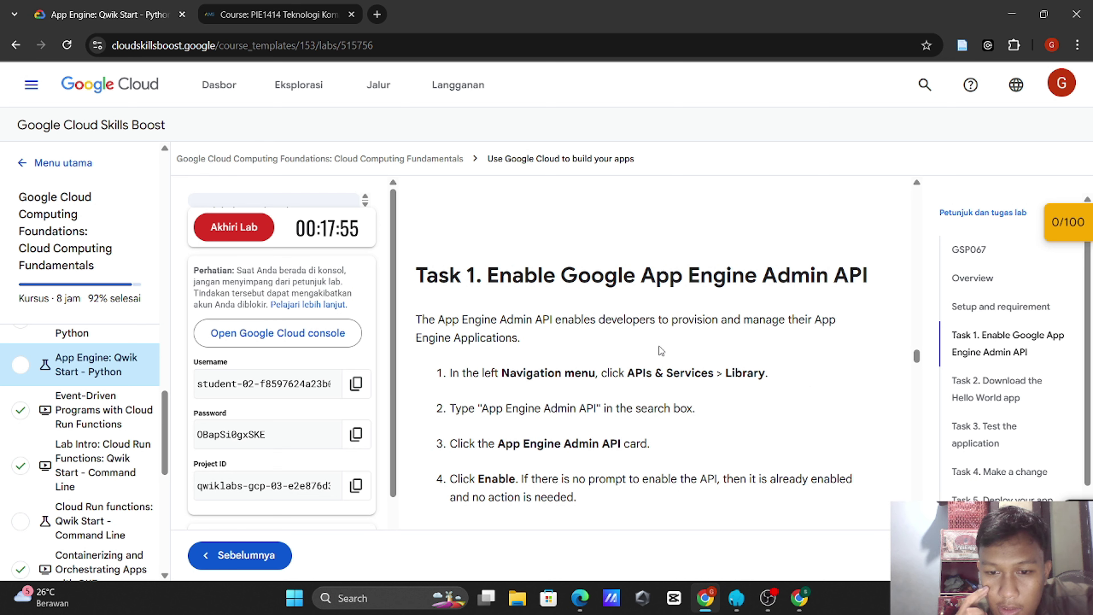
scroll(660, 346, down, 2)
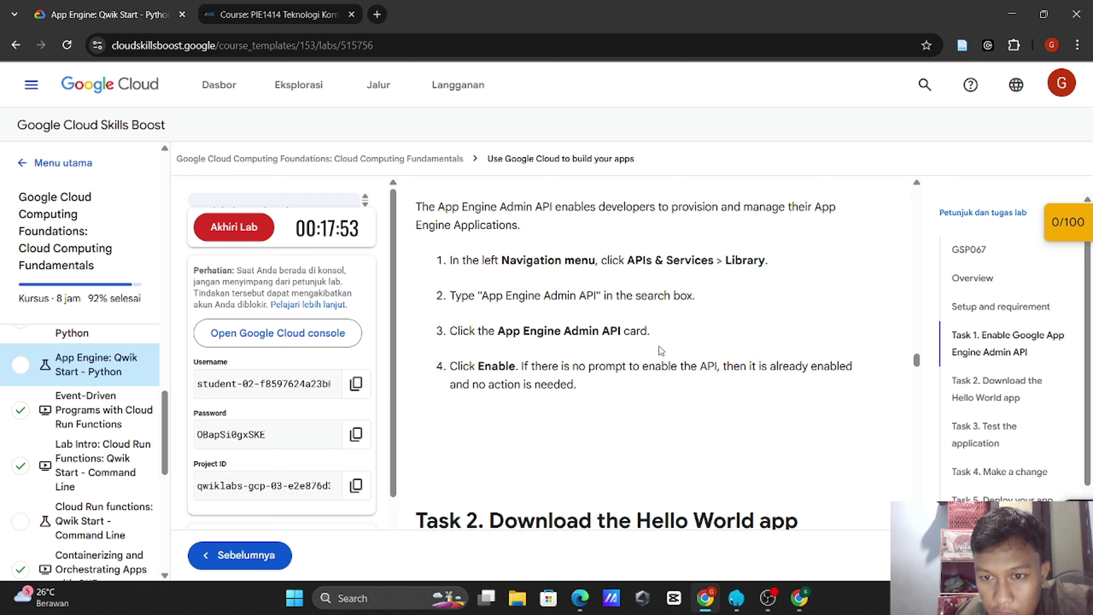
click(799, 598)
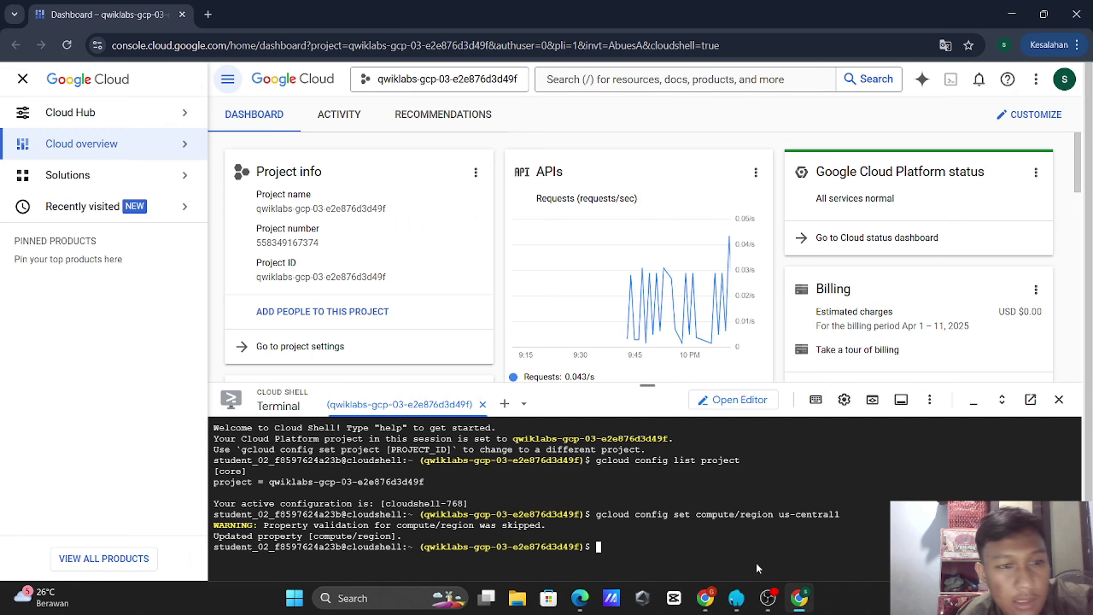
mouse_move(130, 117)
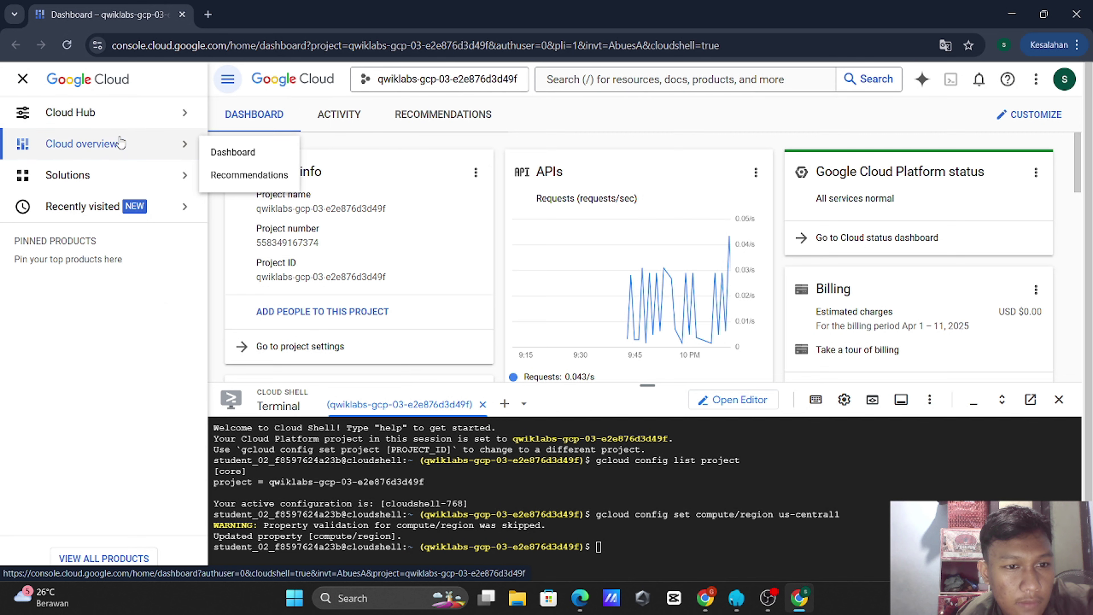
mouse_move(108, 175)
mouse_move(97, 202)
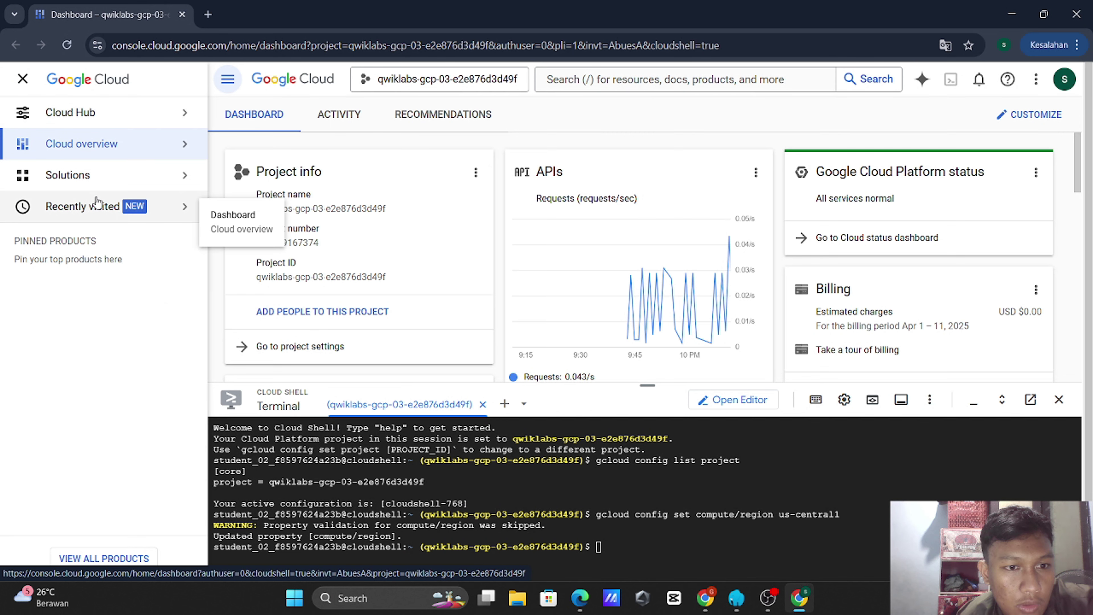
Step: Search the Google Cloud console for "App Engine Admin API", using the lab's wording, and open the matching Google Enterprise API
click(593, 81)
key(alt+Tab)
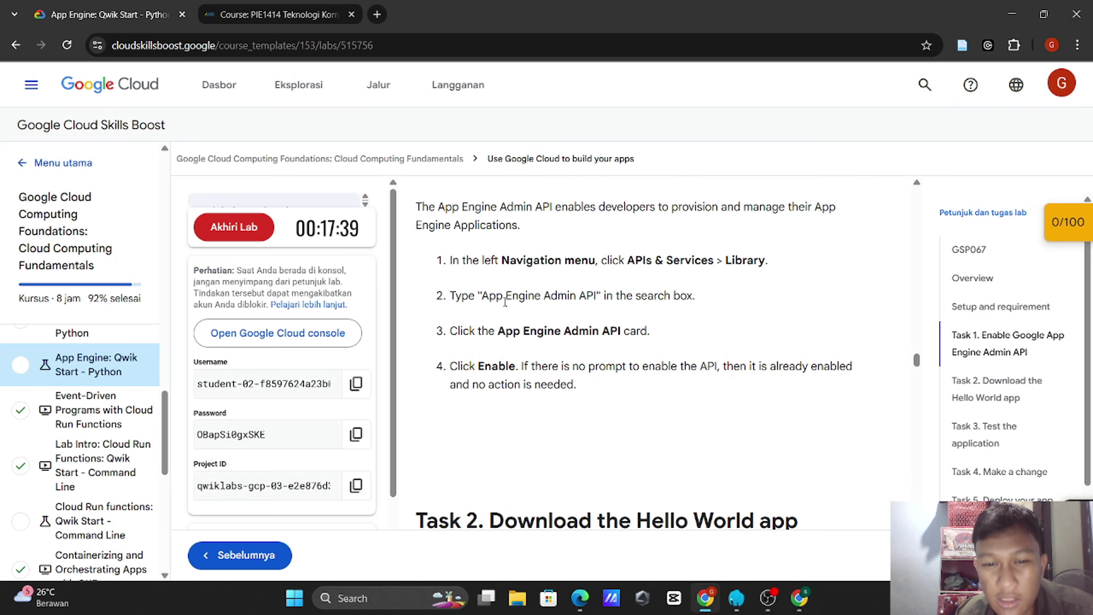
drag(487, 300, 600, 296)
key(alt+Tab)
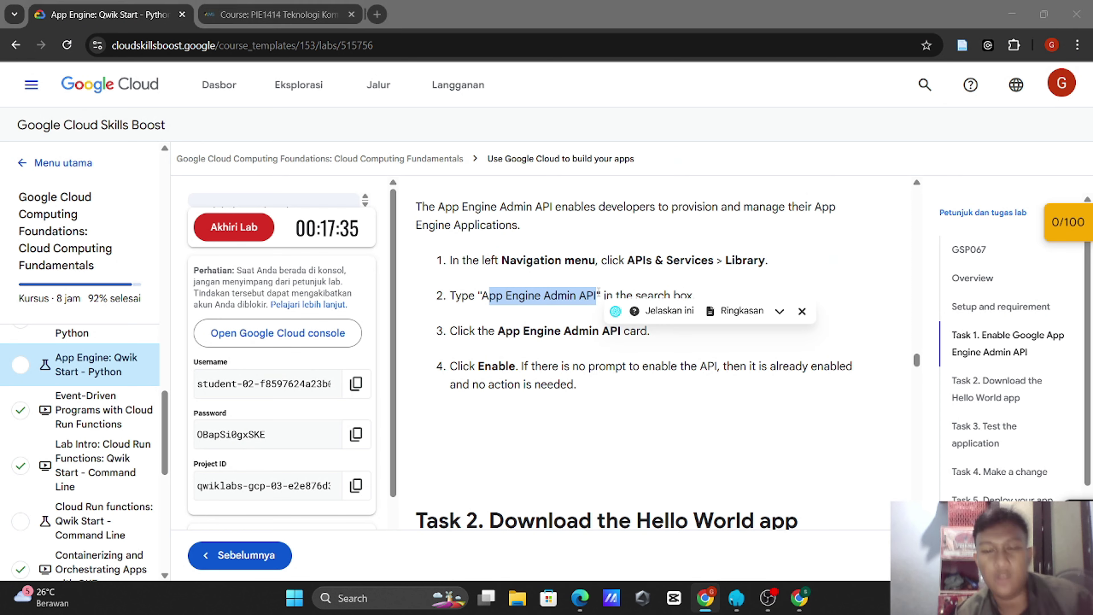
click(576, 85)
text(A)
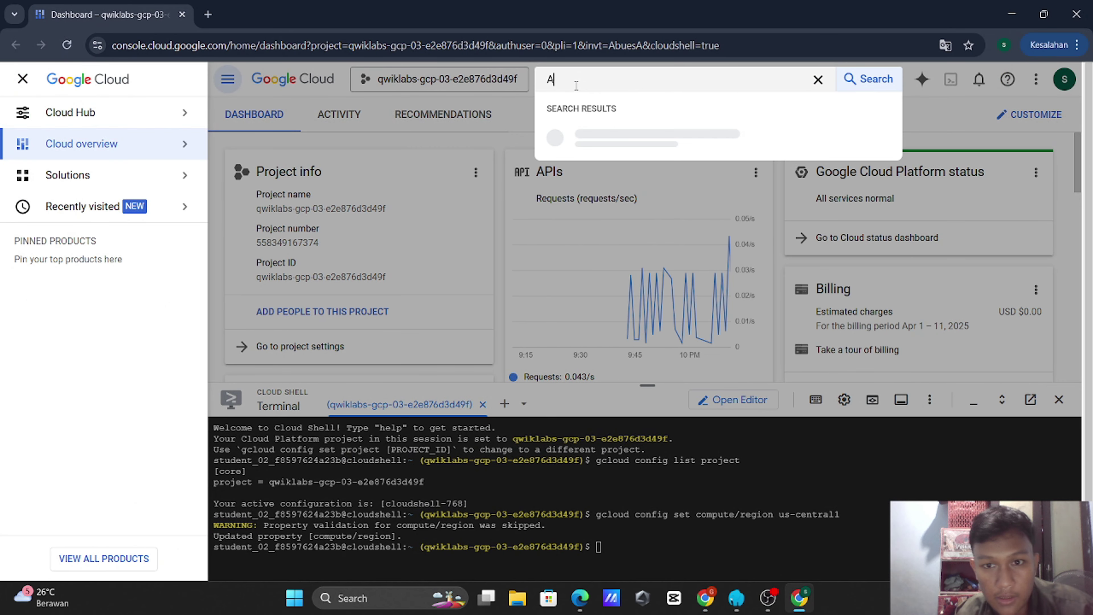
key(ctrl+v)
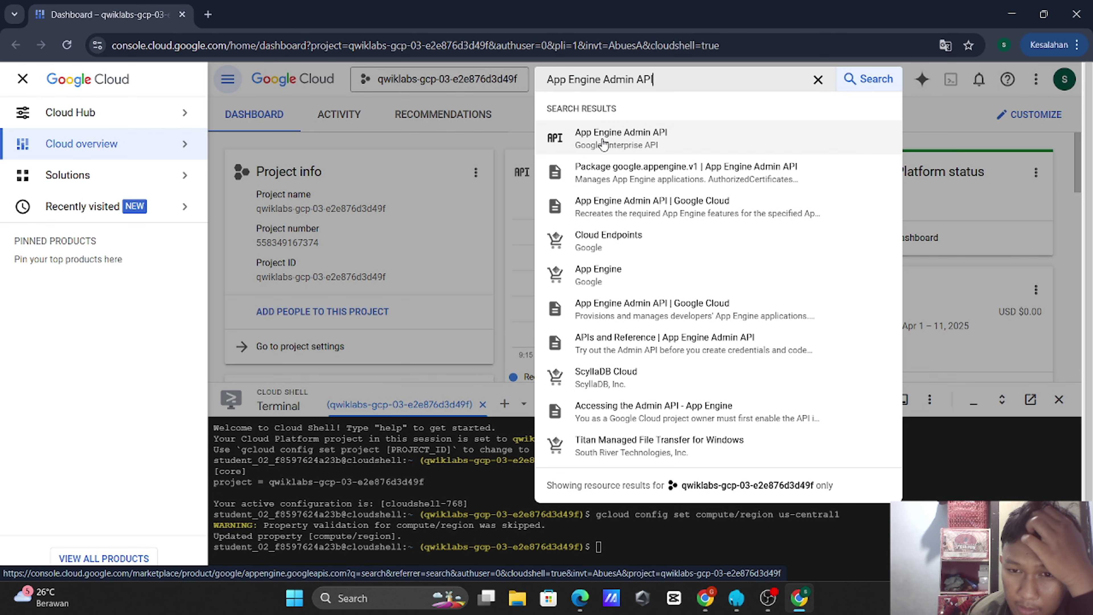
click(604, 143)
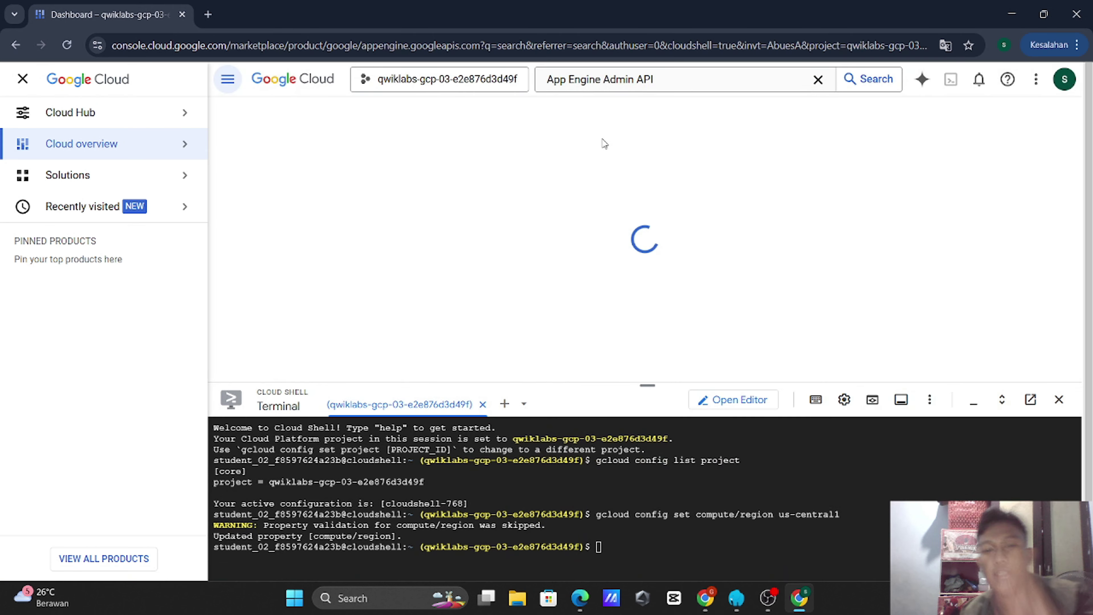
Step: Check the lab's instruction on enabling the API and open the management details of the App Engine Admin API
key(alt+Tab)
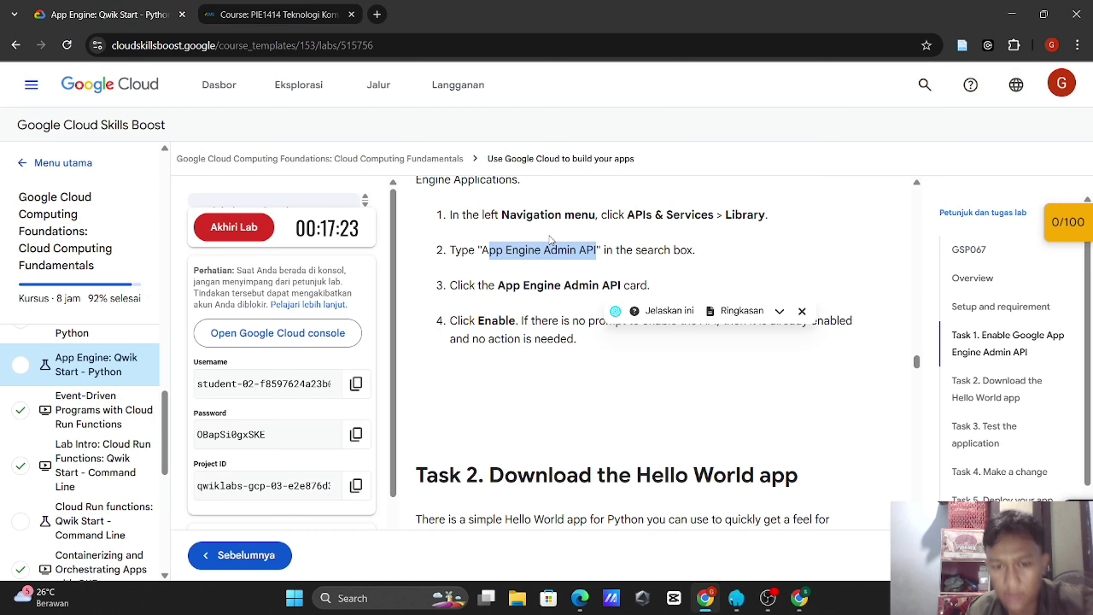
click(513, 280)
scroll(514, 280, down, 1)
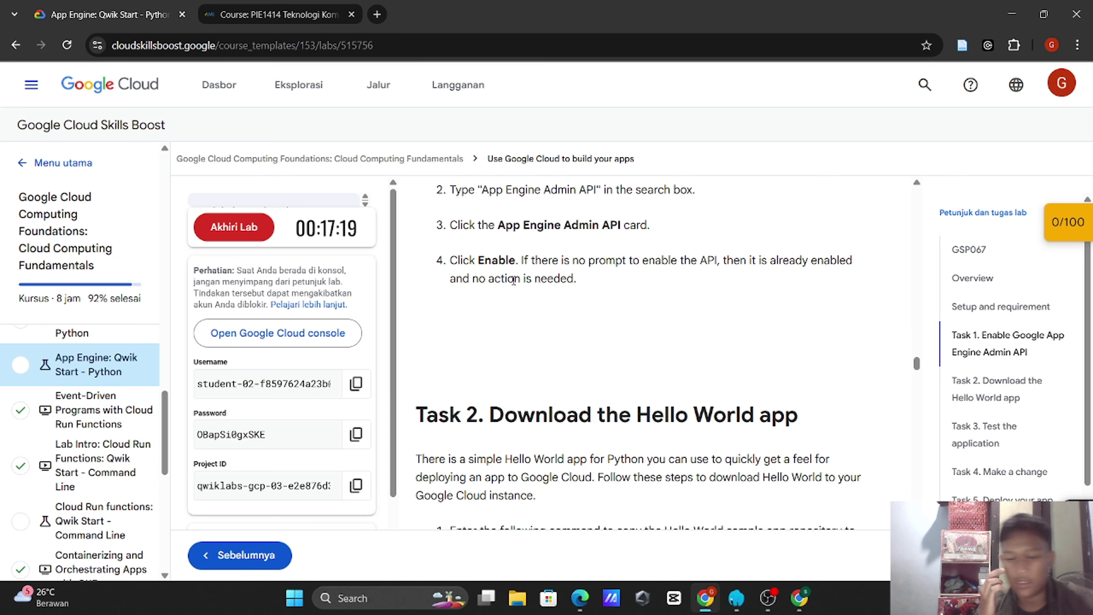
key(alt+Tab)
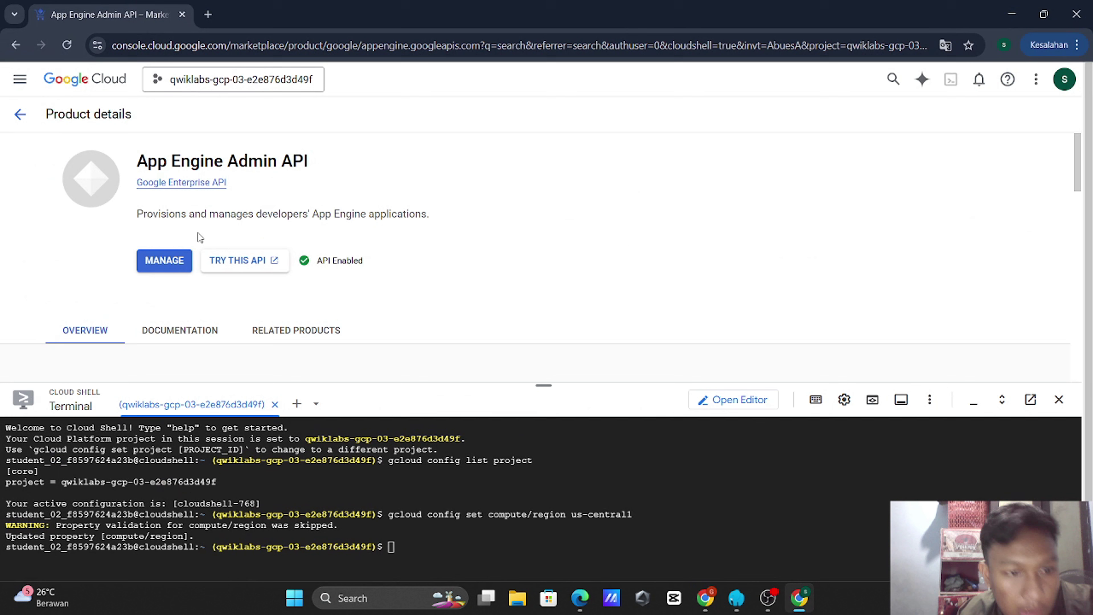
click(168, 259)
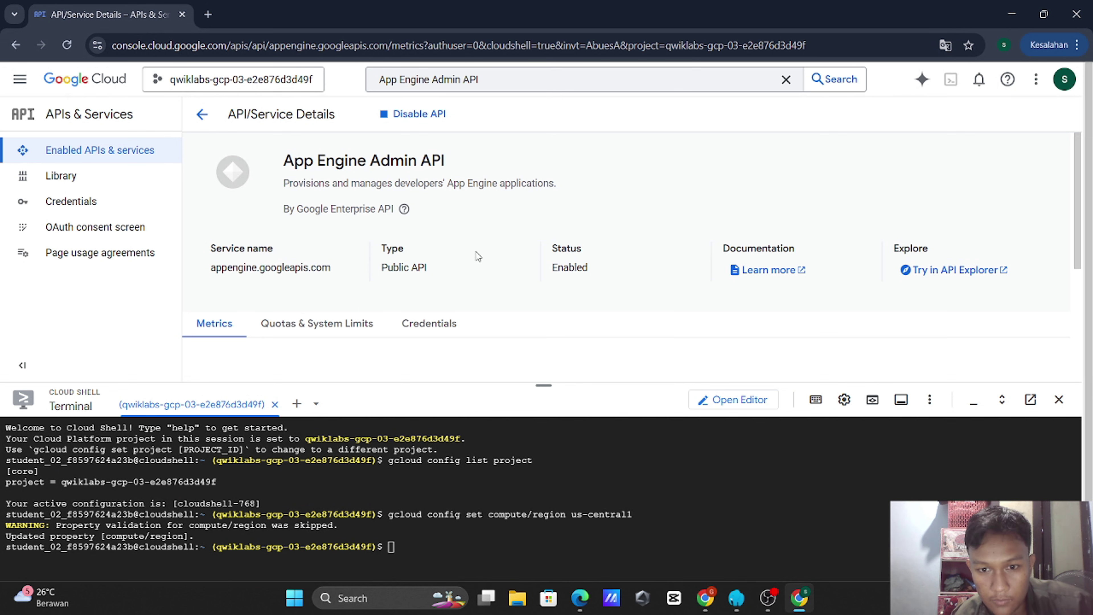
Step: Read the lab's Task 2 instructions and copy the git clone command for the python-docs-samples repository
key(alt+Tab)
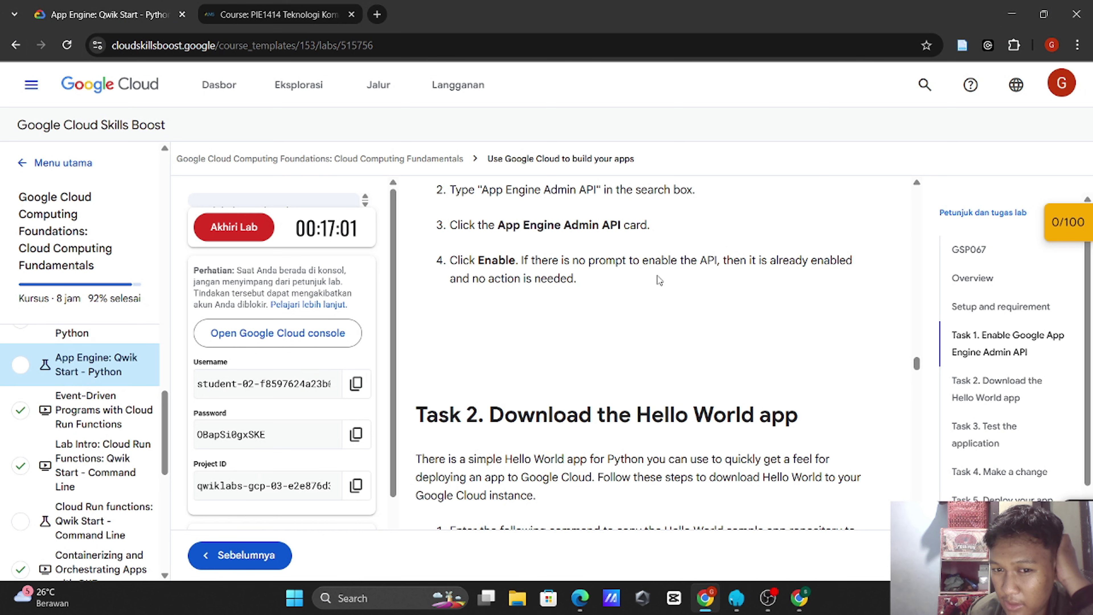
scroll(823, 262, down, 5)
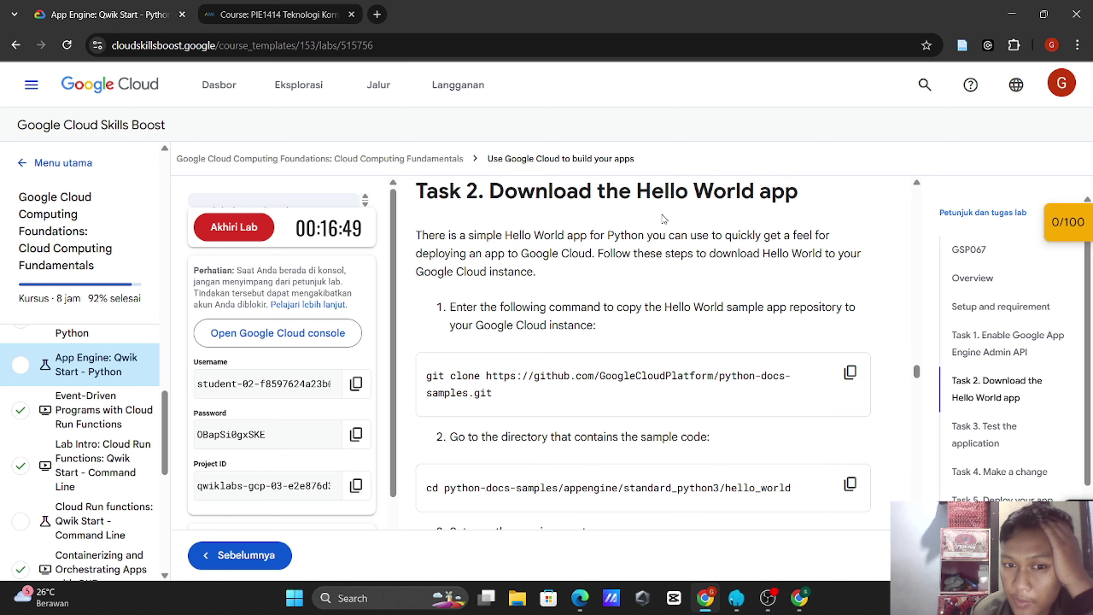
scroll(661, 215, up, 2)
scroll(662, 215, right, 1)
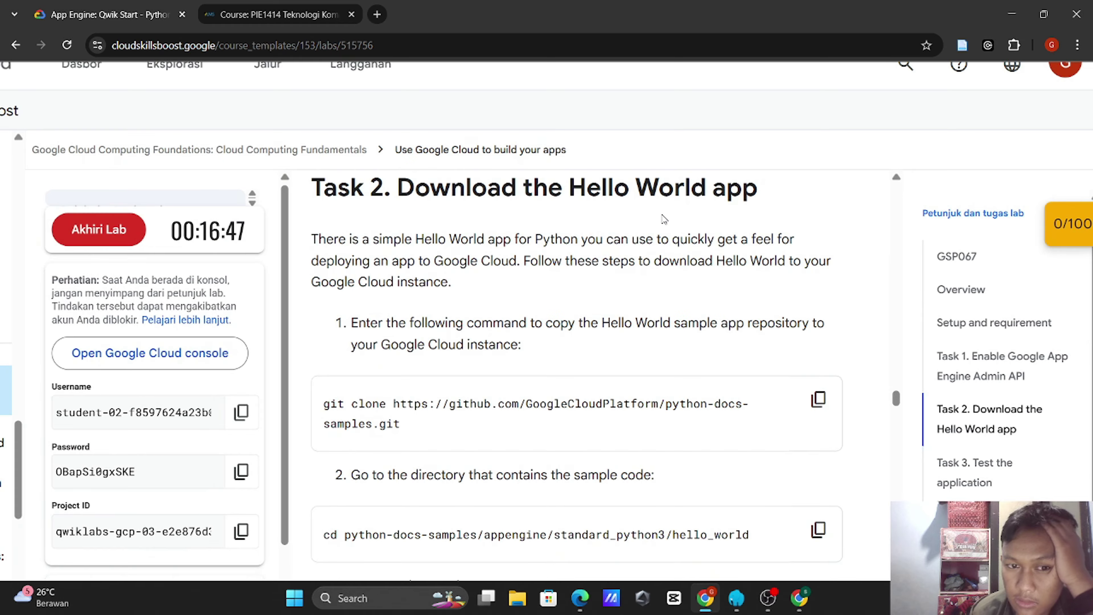
scroll(662, 219, up, 2)
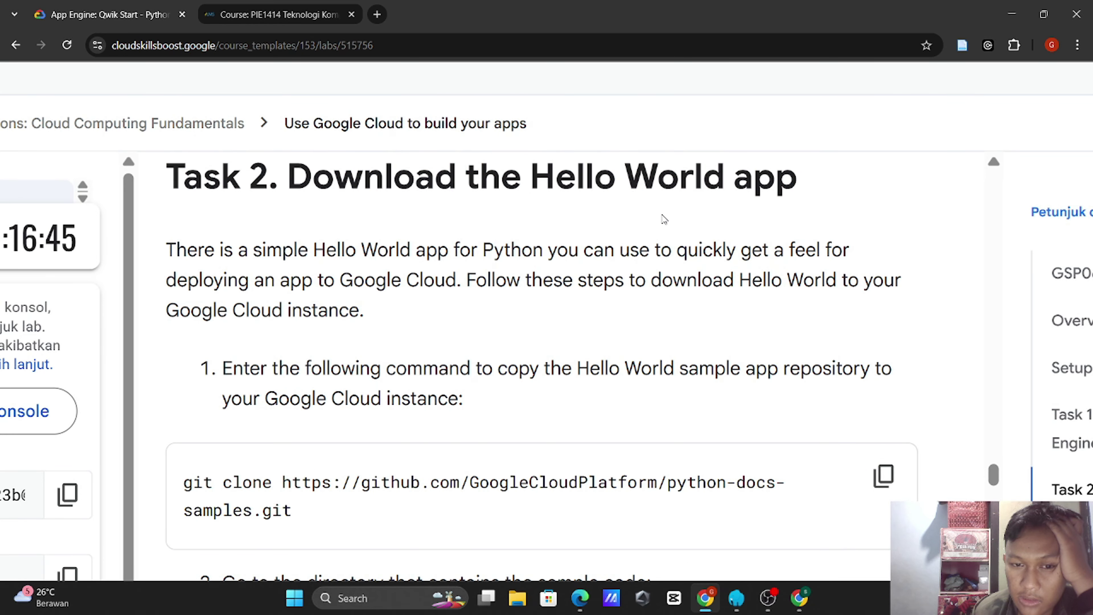
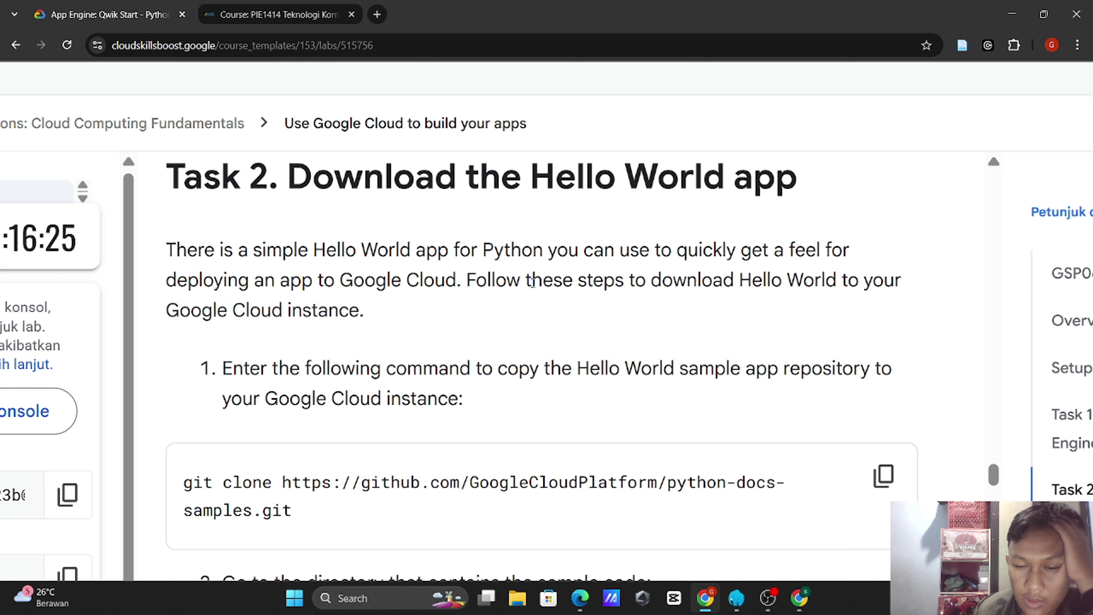
scroll(533, 282, down, 1)
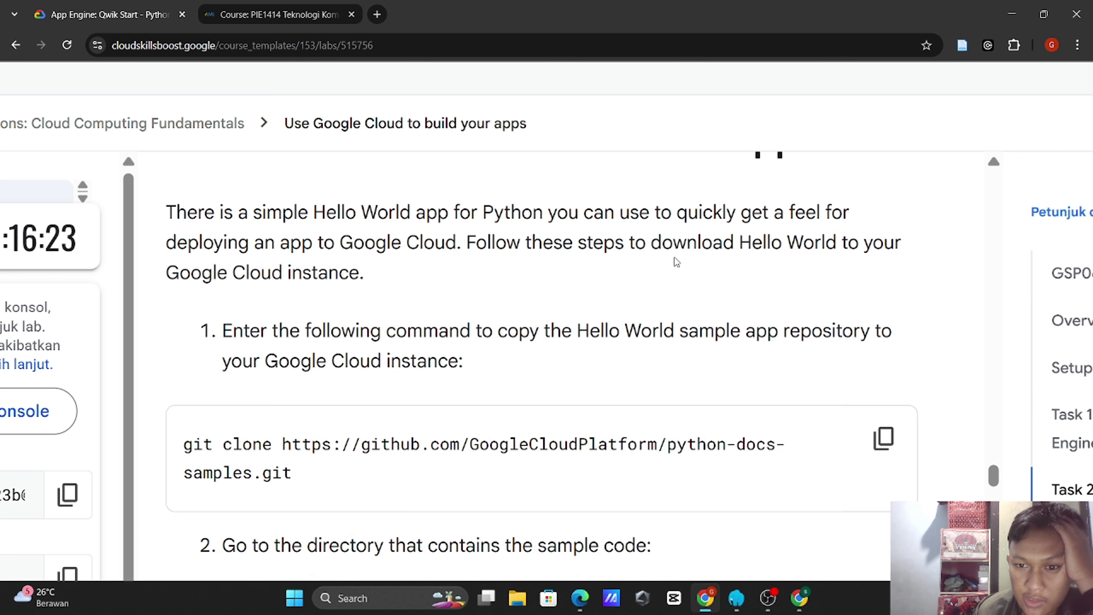
scroll(675, 259, down, 1)
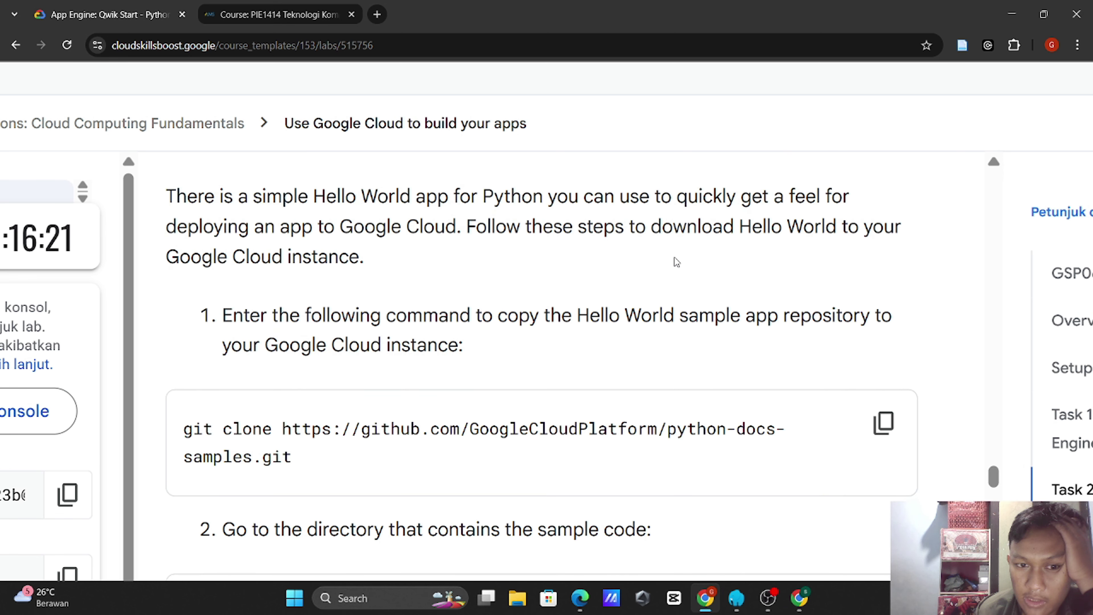
scroll(675, 260, down, 2)
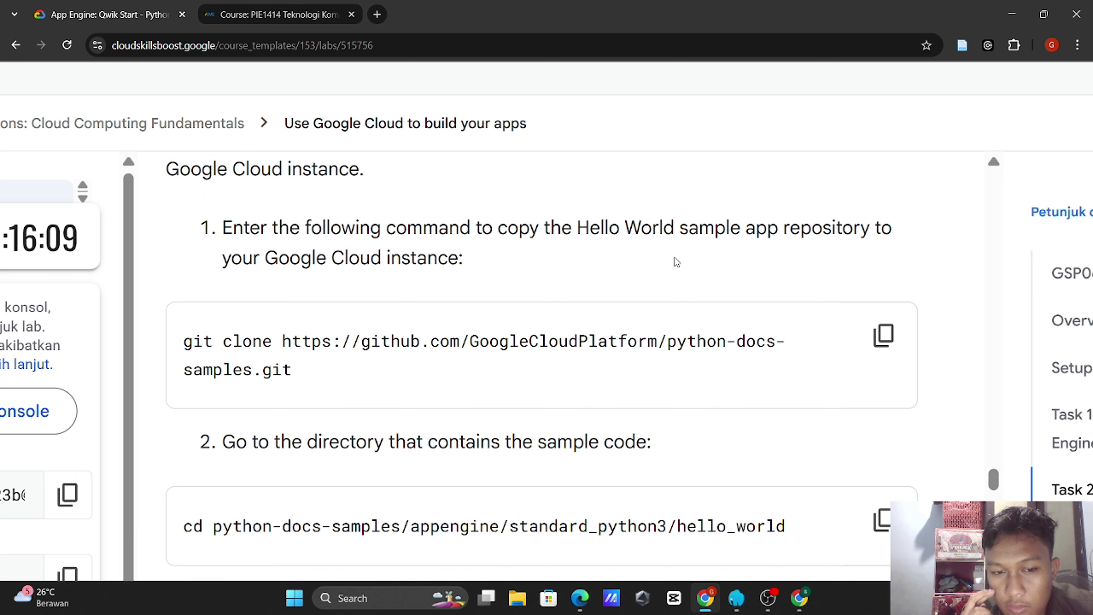
scroll(675, 262, down, 1)
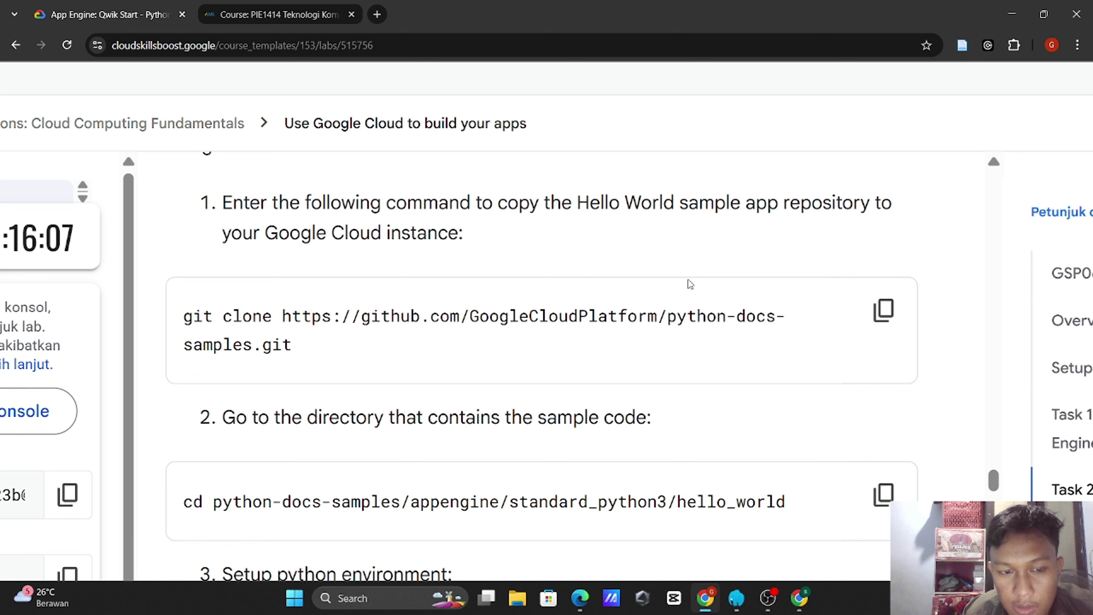
click(882, 312)
click(800, 598)
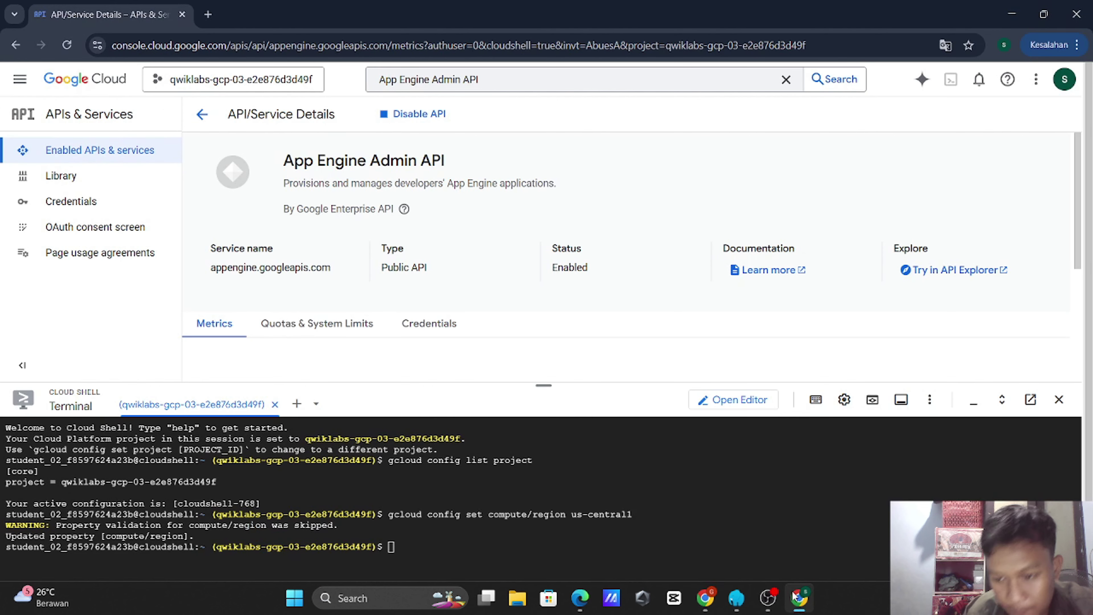
key(ctrl+v)
key(Return)
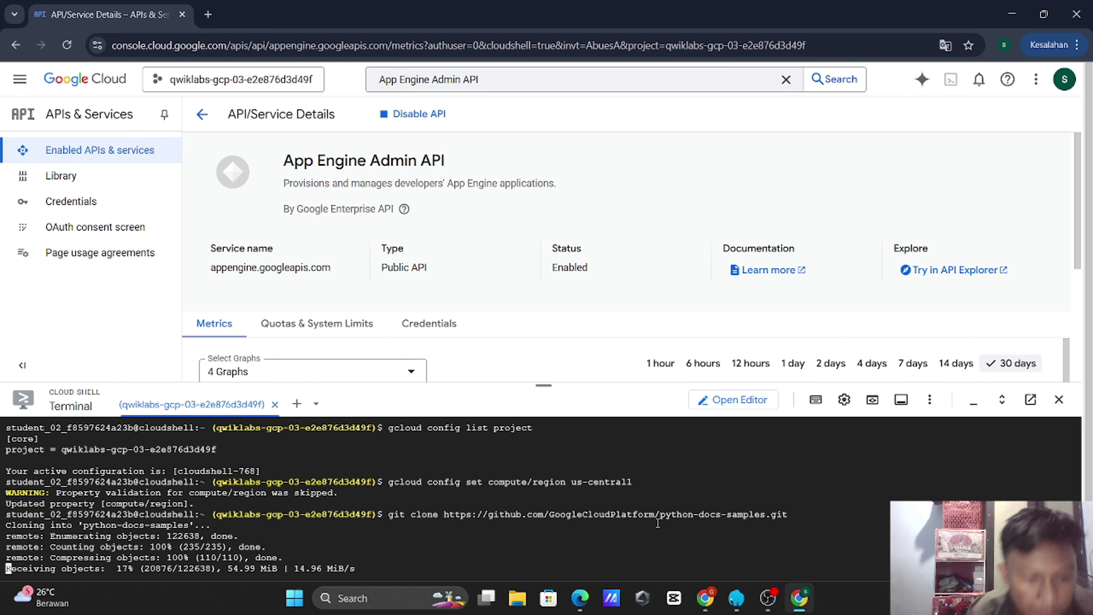
Step: Copy the lab's directory command and run "cd python-docs-samples/appengine/standard_python3/hello_world" in the Cloud Shell terminal
key(alt+Tab)
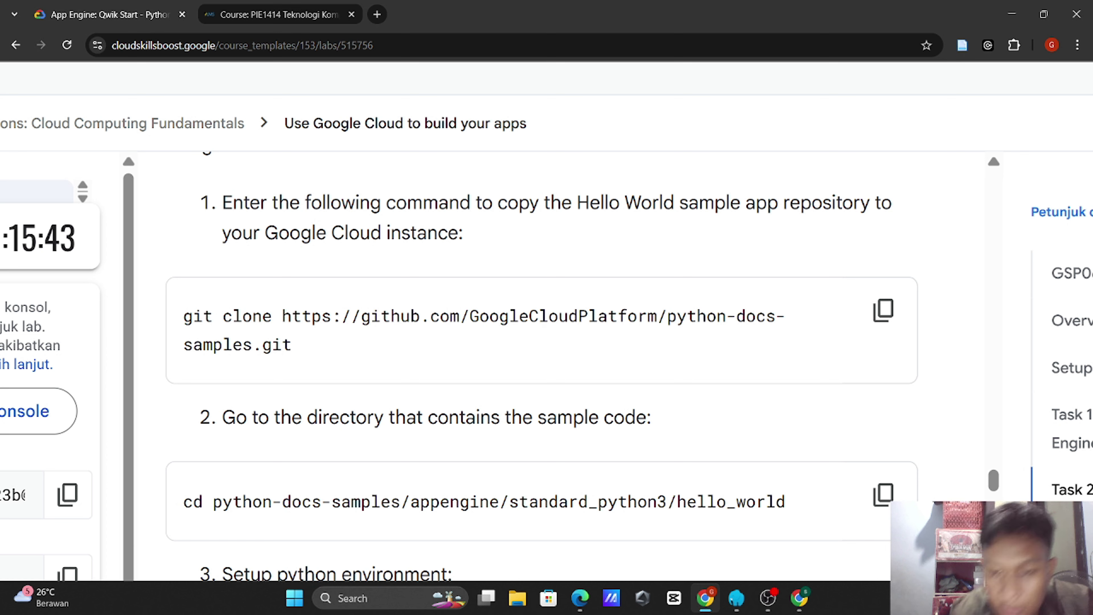
click(800, 598)
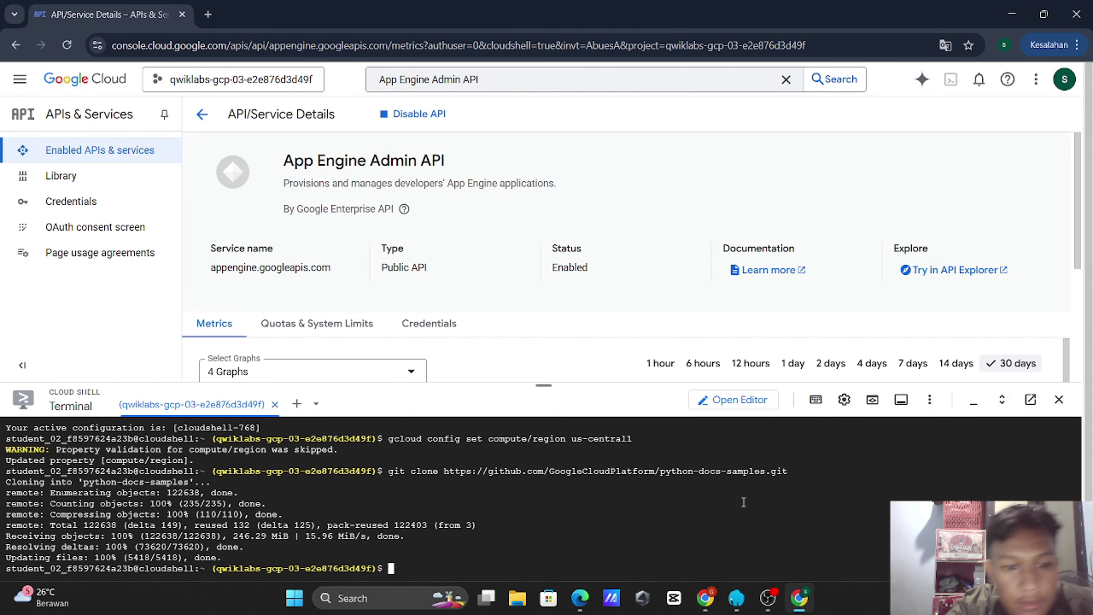
click(704, 599)
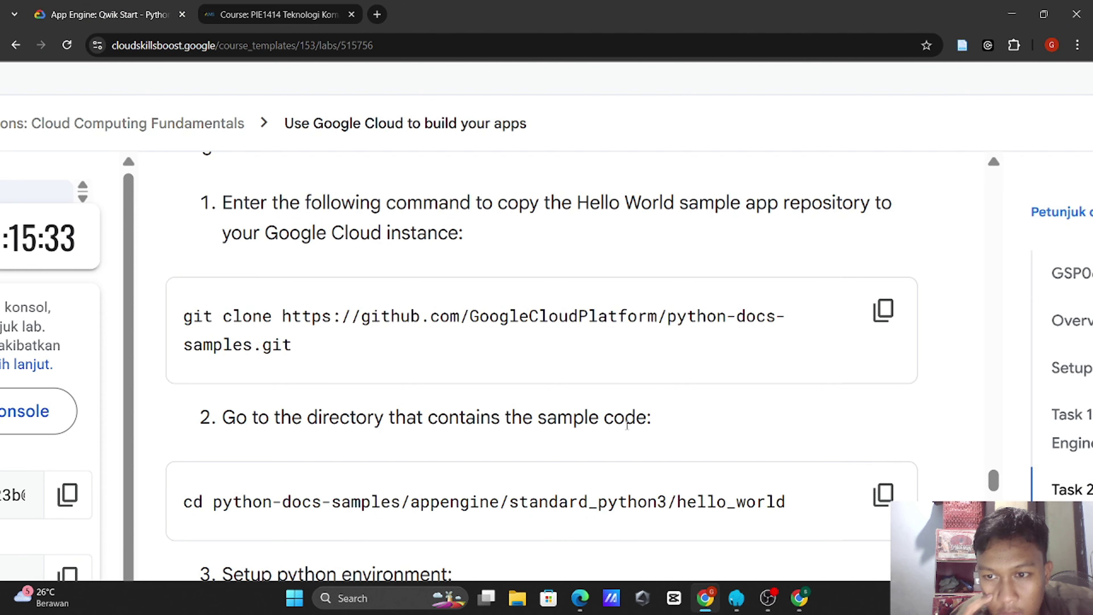
scroll(627, 425, down, 2)
scroll(628, 426, down, 1)
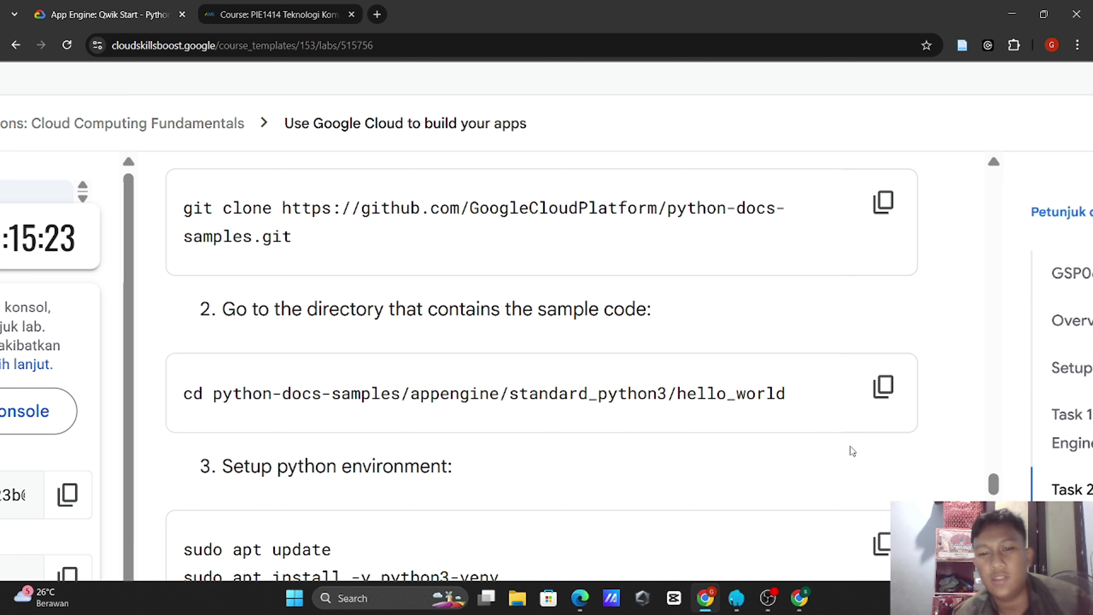
scroll(850, 446, down, 2)
click(875, 341)
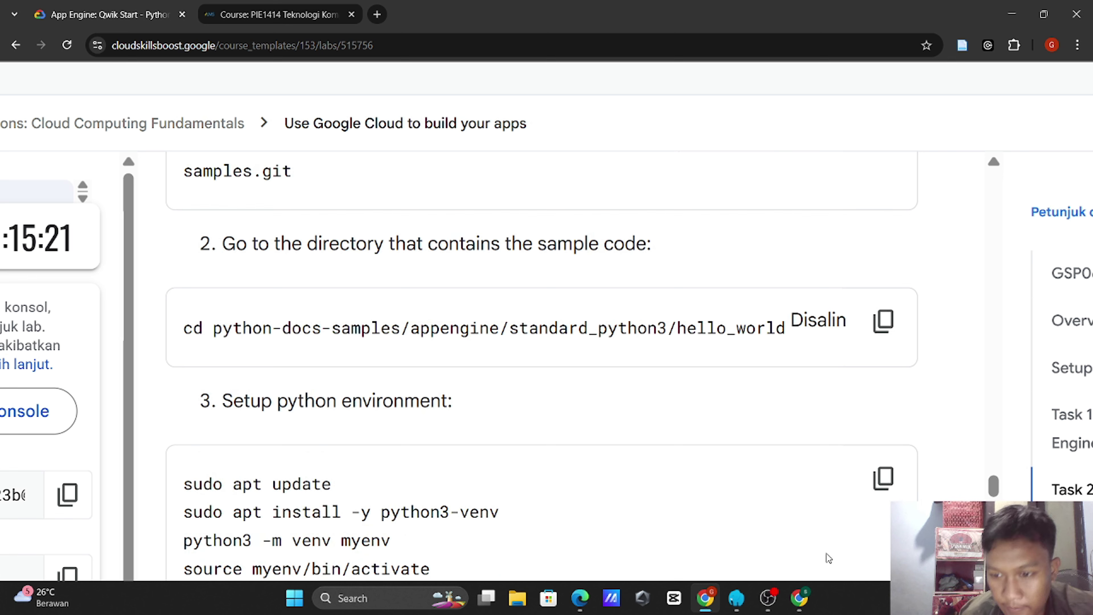
click(800, 598)
click(756, 497)
key(ctrl+v)
key(Return)
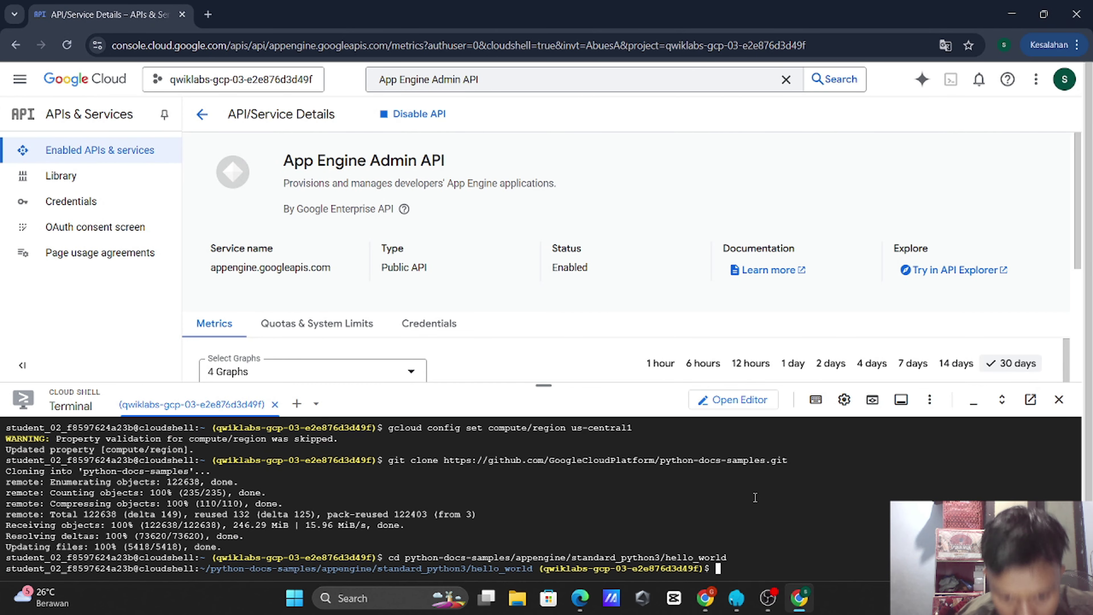
Step: Copy "sudo apt update" from the lab's Python environment setup and run it in the Cloud Shell terminal
key(alt+Tab)
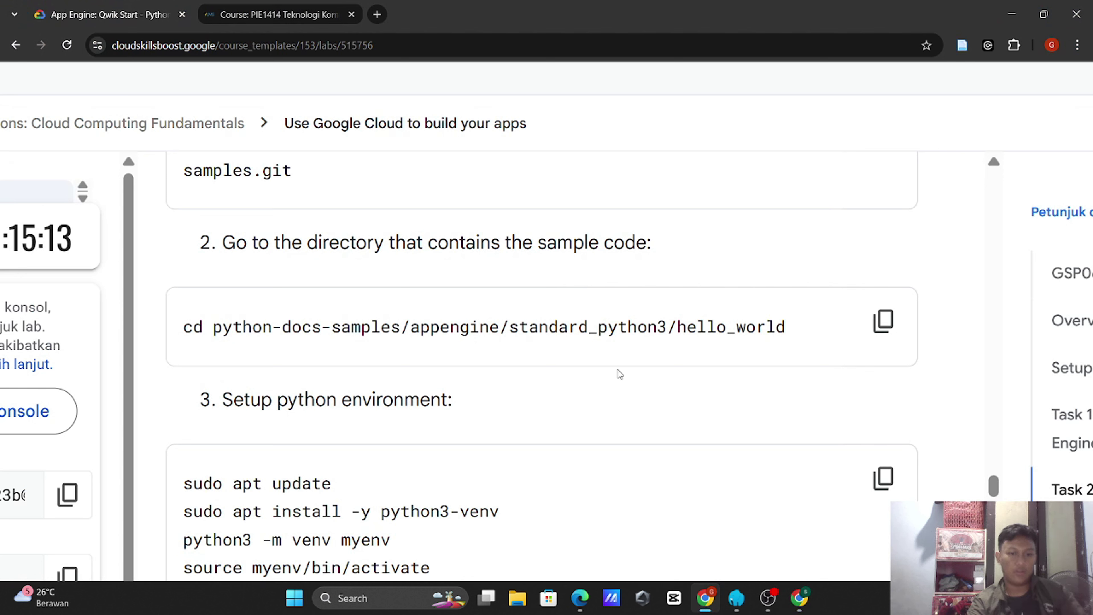
scroll(618, 332, down, 3)
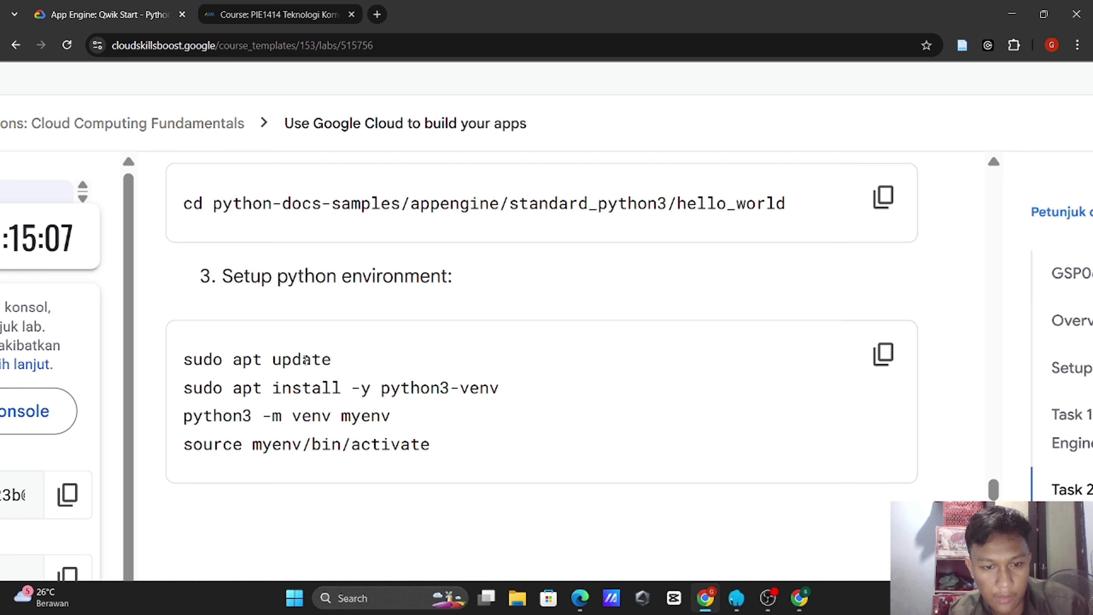
drag(184, 359, 350, 371)
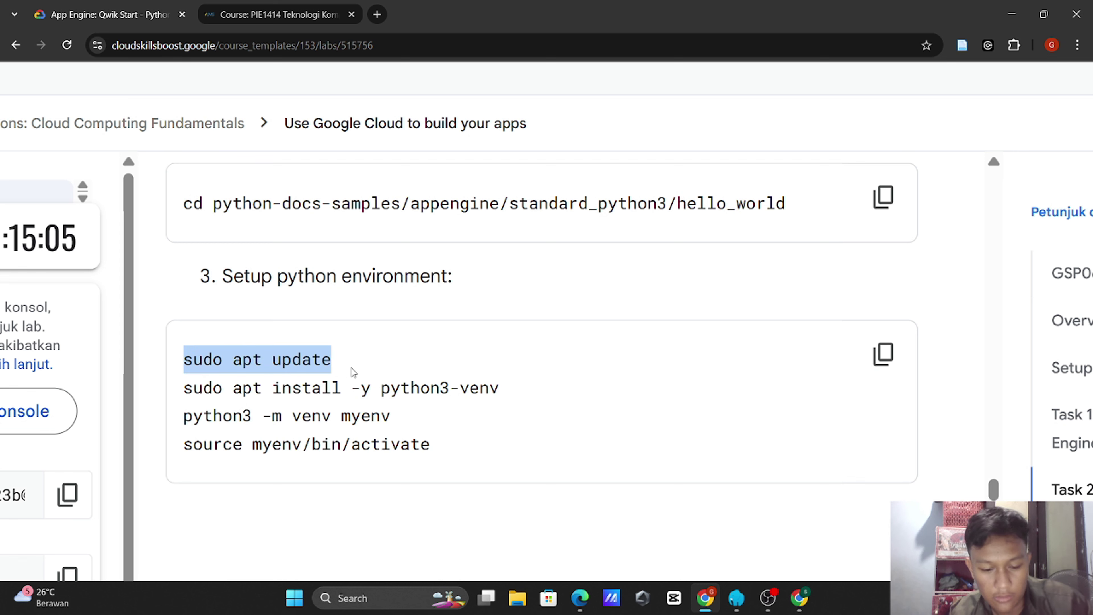
key(alt+Tab)
key(ctrl+v)
key(Return)
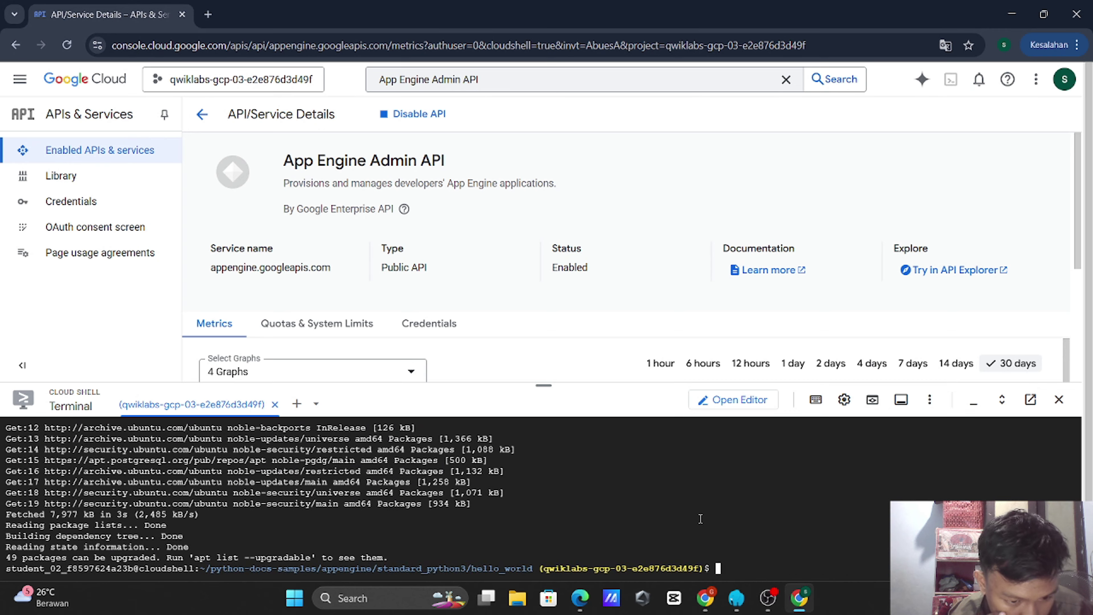
Step: Copy "sudo apt install -y python3-venv" from the lab instructions and run it in Cloud Shell
key(alt+Tab)
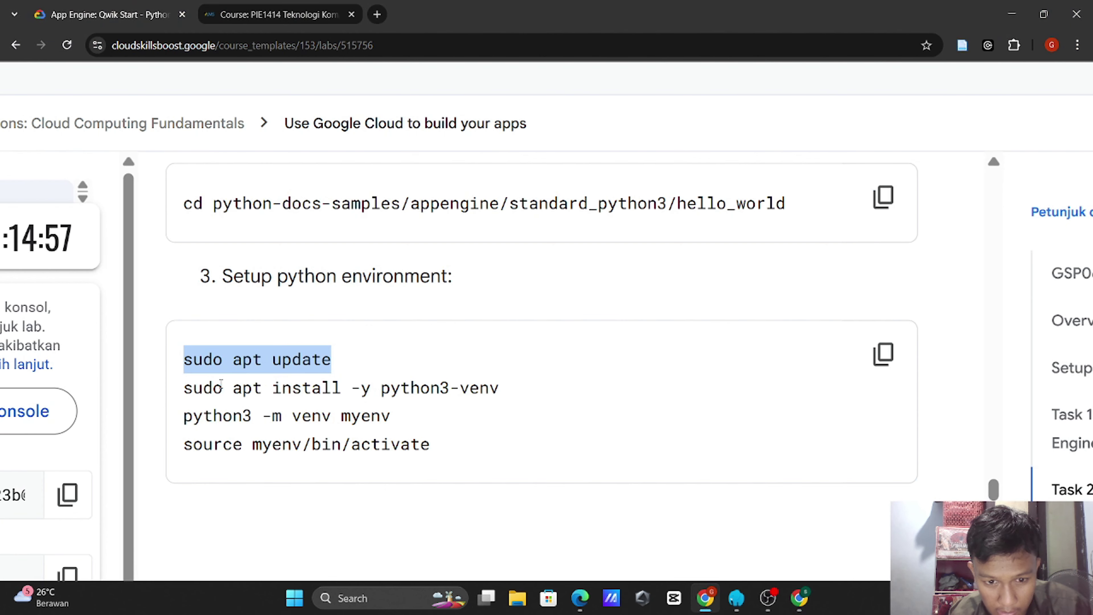
drag(184, 387, 530, 400)
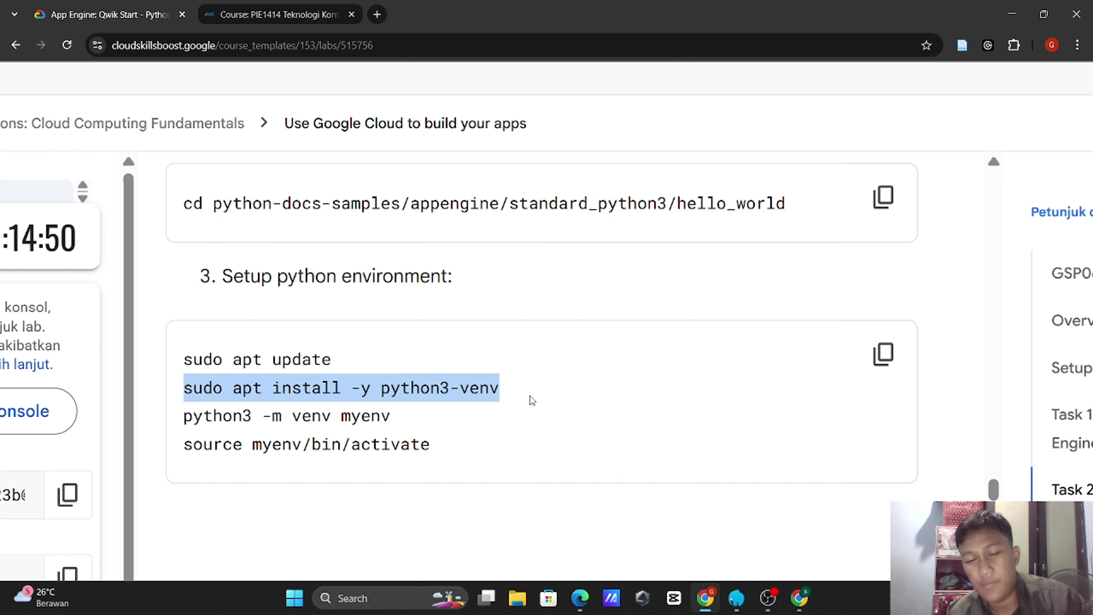
key(alt+Tab)
key(ctrl+v)
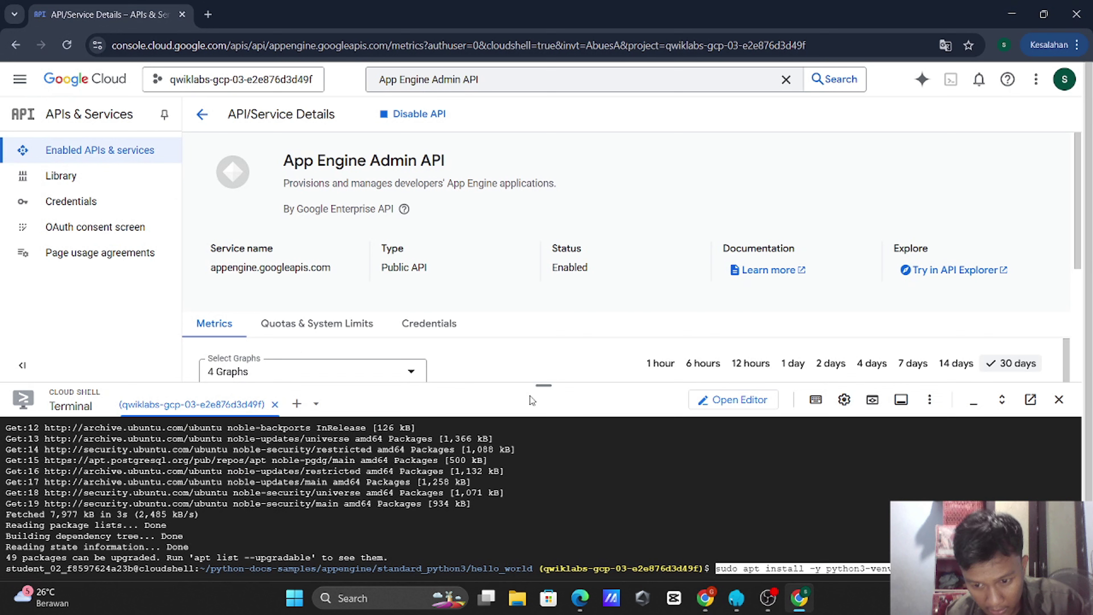
key(Return)
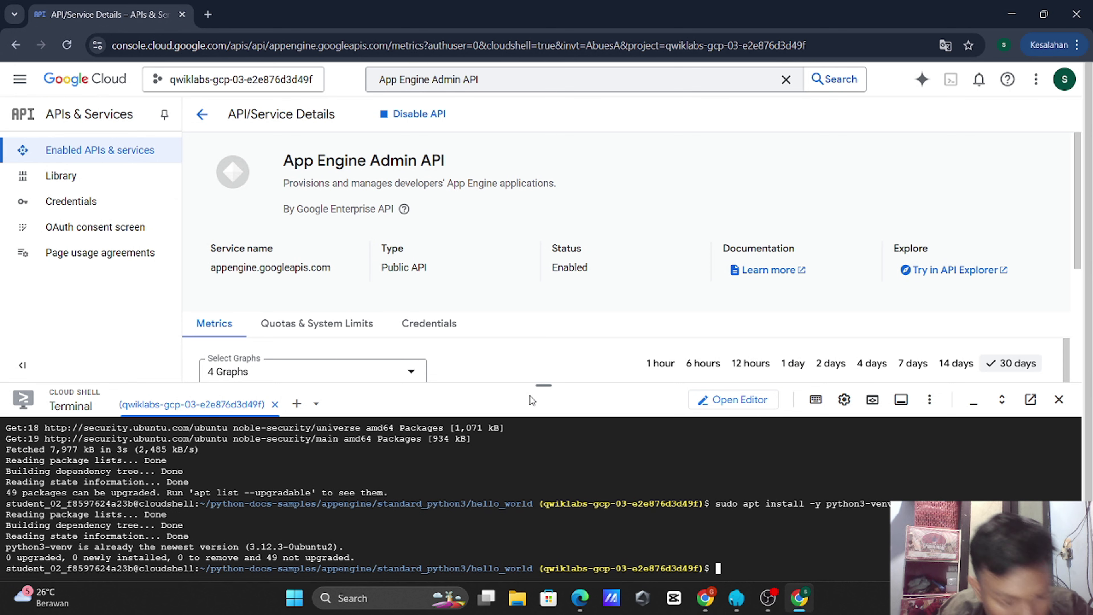
Step: Create the Python virtual environment by running the lab's "python3 -m venv myenv" command in Cloud Shell
key(alt+Tab)
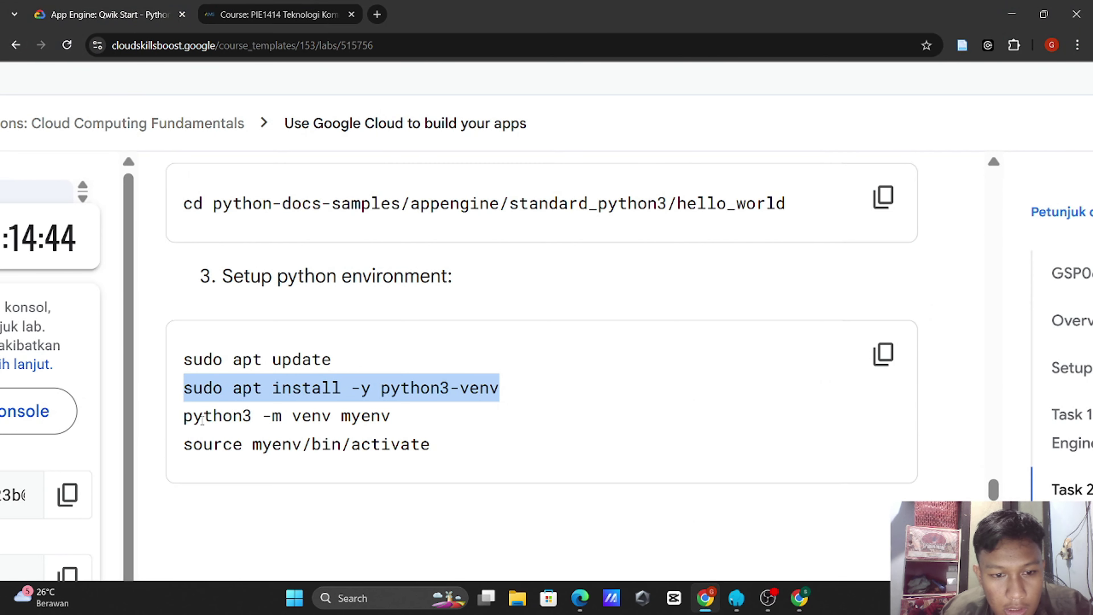
drag(185, 417, 409, 409)
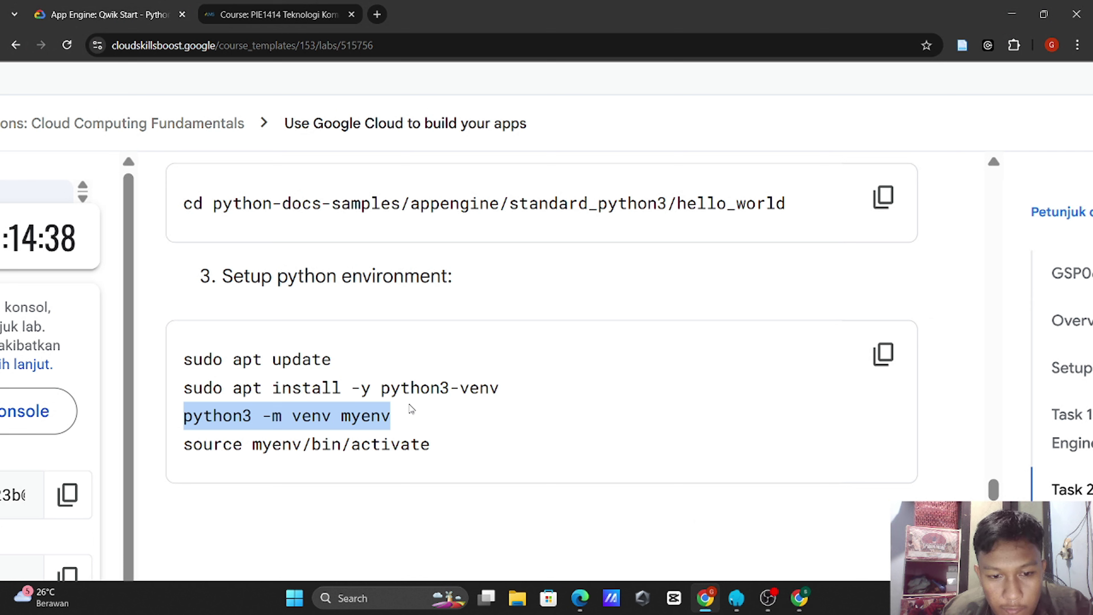
key(alt+Tab)
key(ctrl+v)
key(Return)
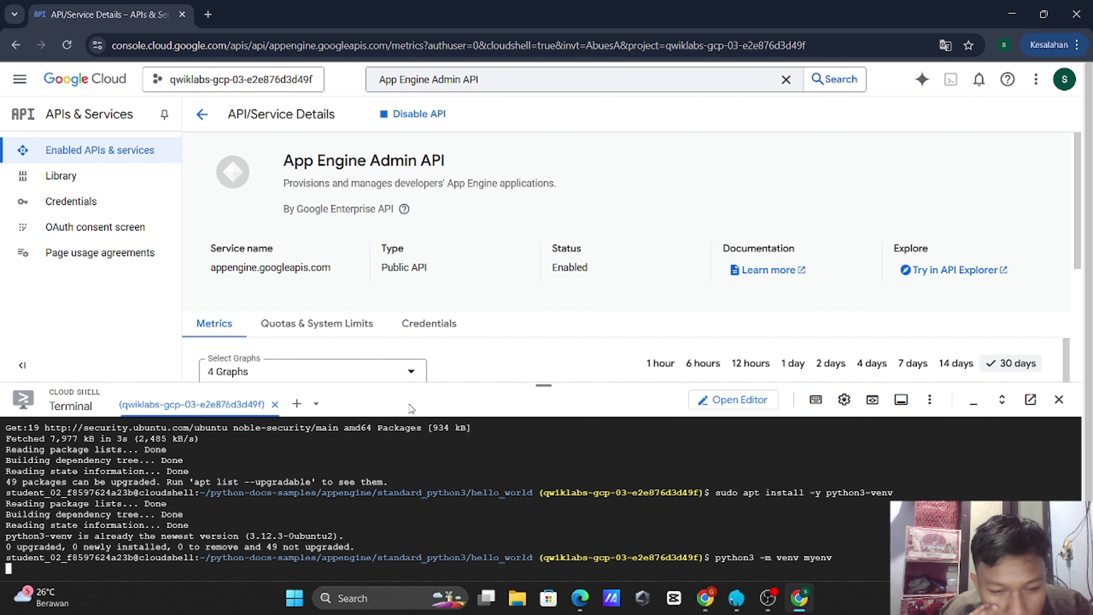
Step: Activate the virtual environment by running the lab's "source myenv/bin/activate" command in Cloud Shell
key(alt+Tab)
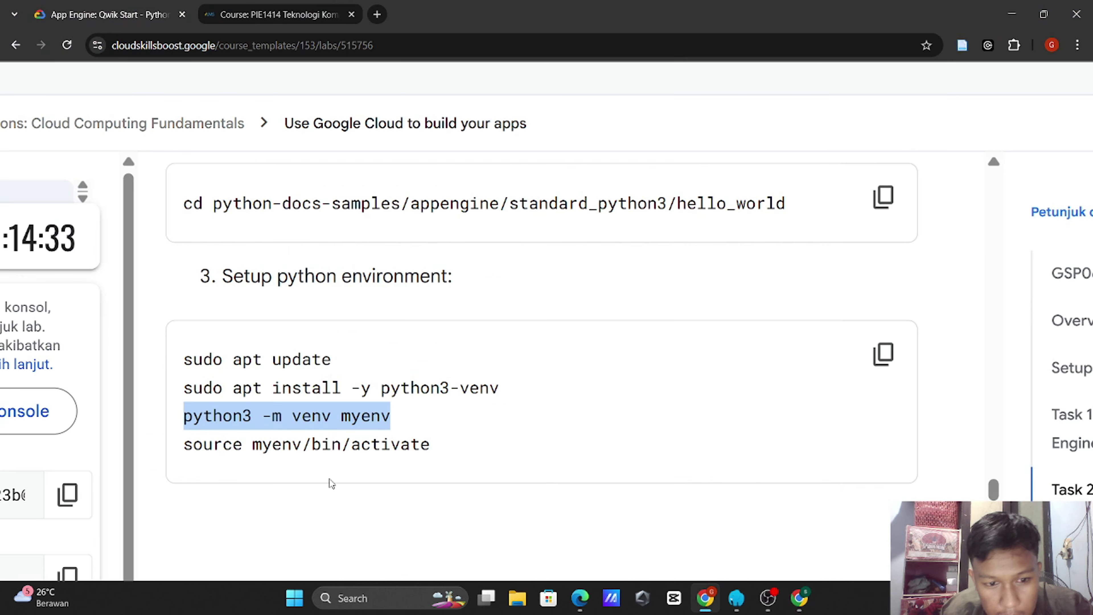
drag(184, 450, 439, 437)
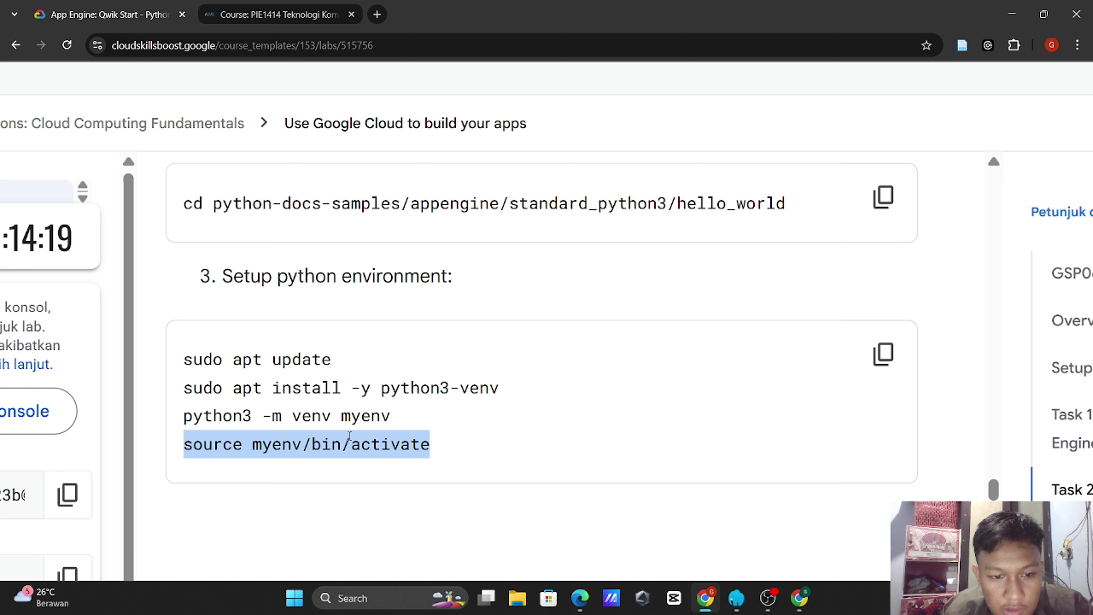
key(alt+Tab)
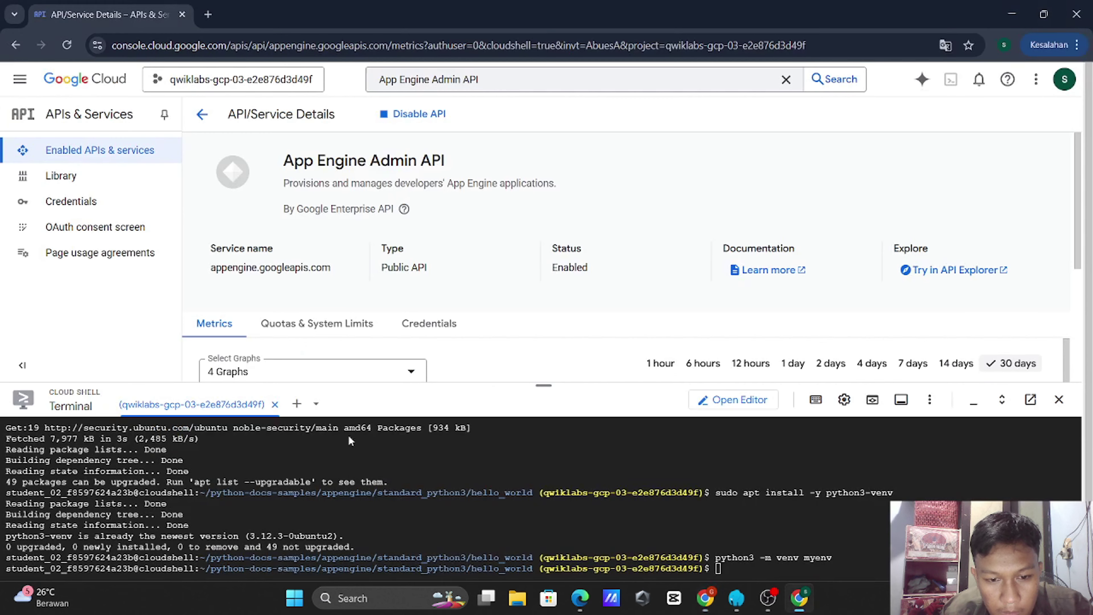
key(ctrl+v)
key(Return)
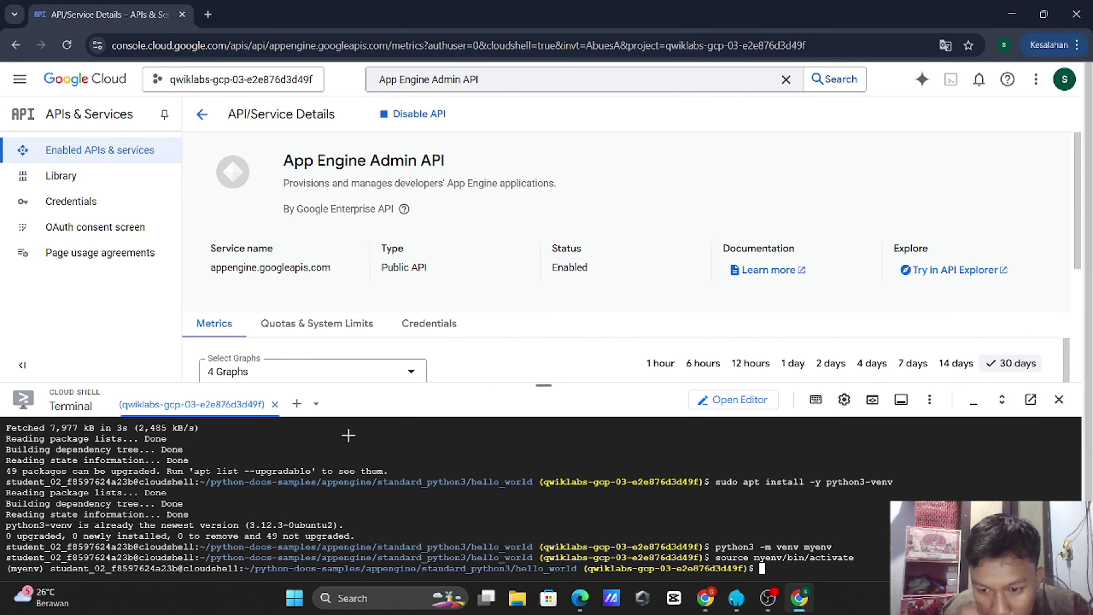
Step: Read the lab's Task 3 instructions on testing the application and copy the "dev_appserver.py app.yaml" command
key(alt+Tab)
scroll(499, 404, down, 10)
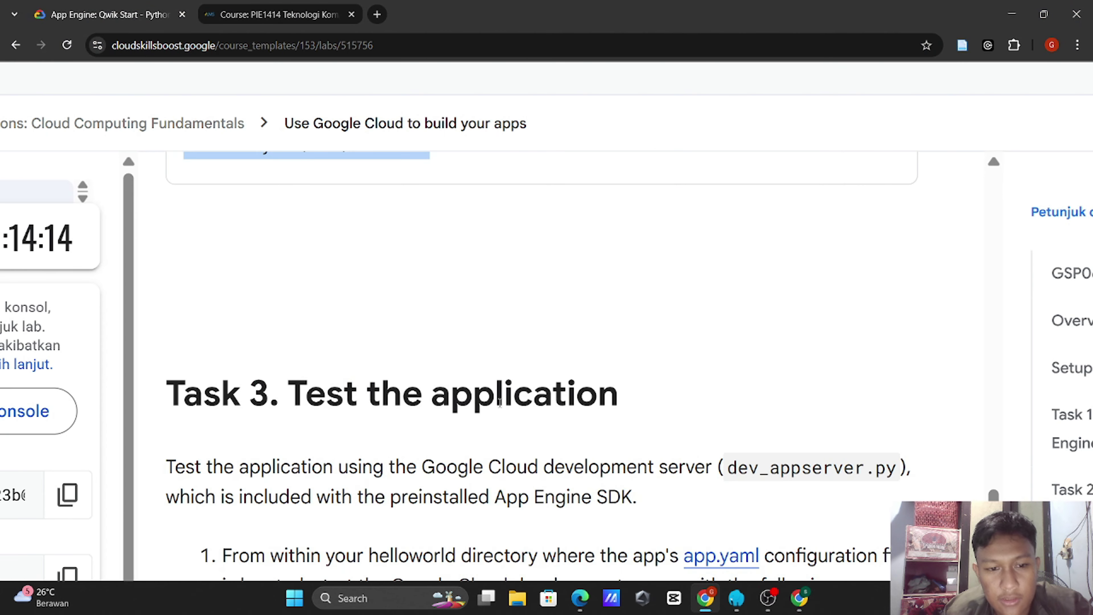
scroll(499, 403, up, 3)
scroll(499, 403, down, 1)
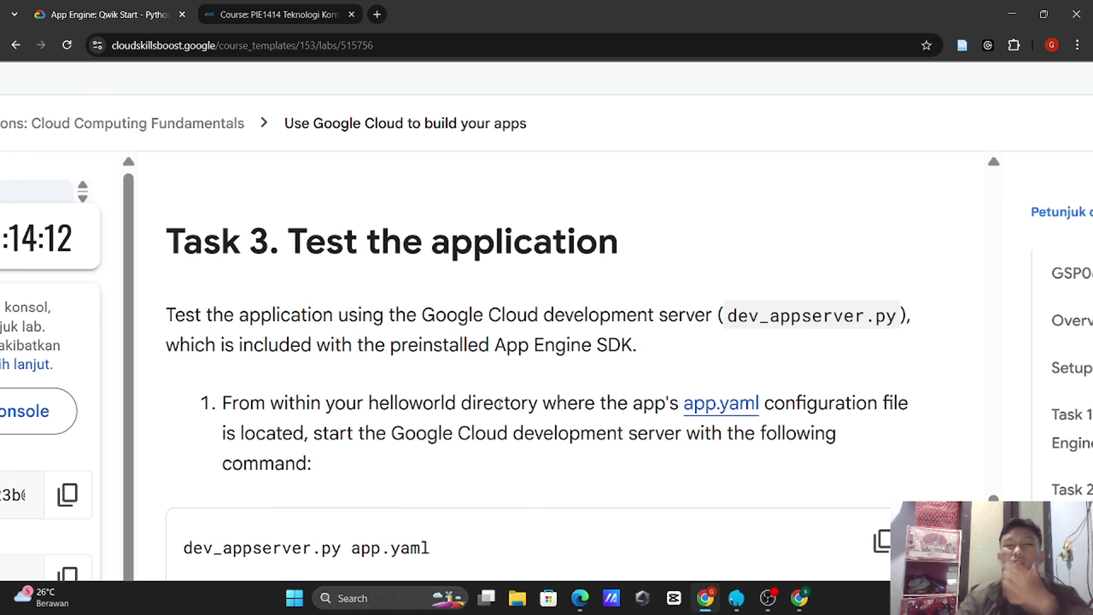
scroll(499, 404, down, 2)
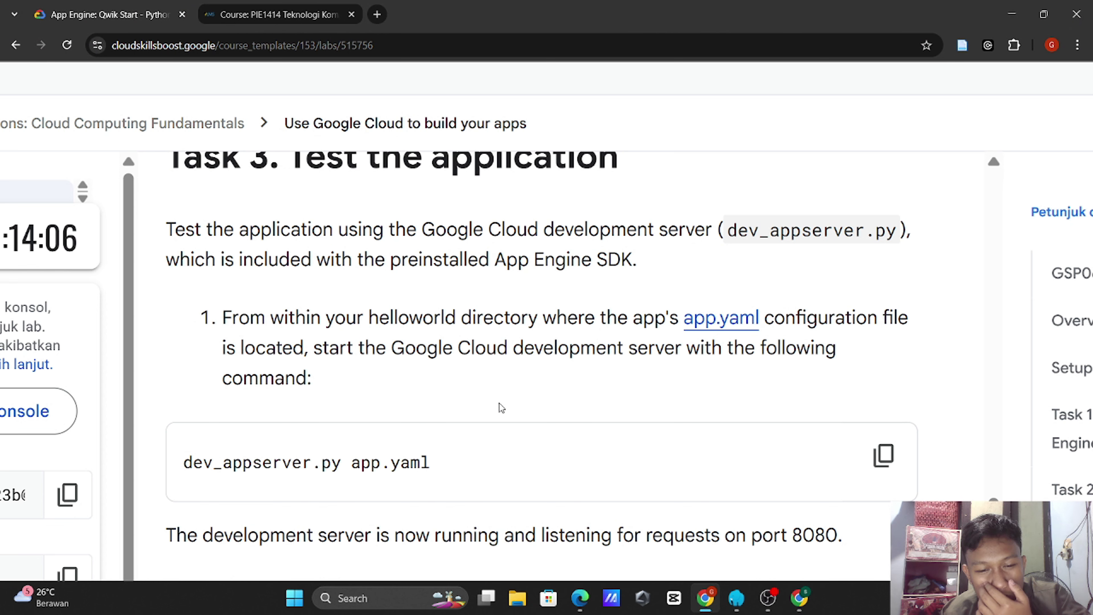
scroll(498, 404, down, 2)
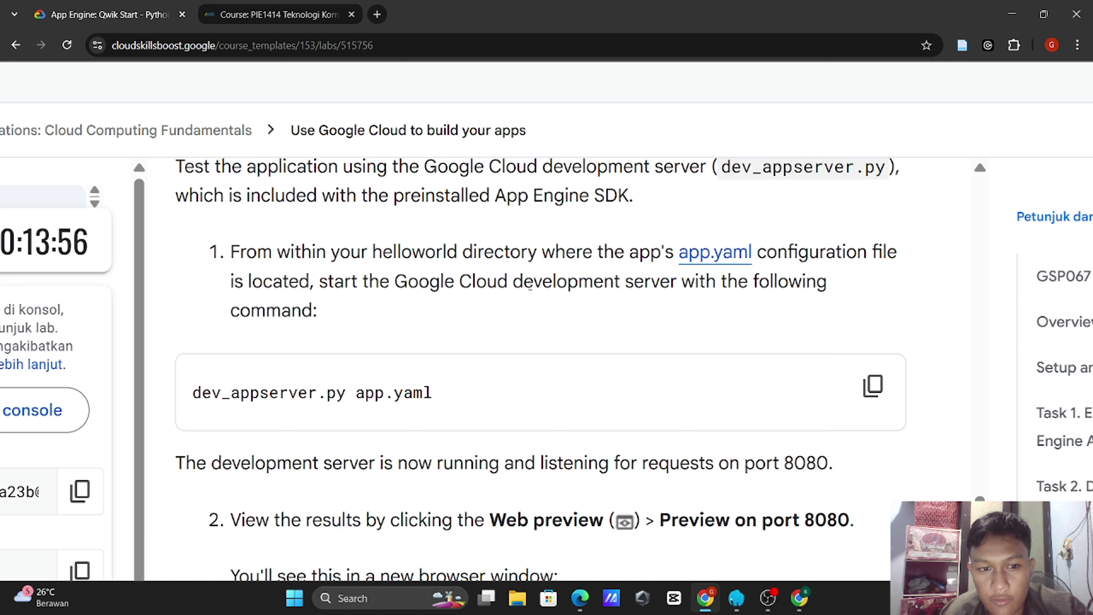
click(873, 385)
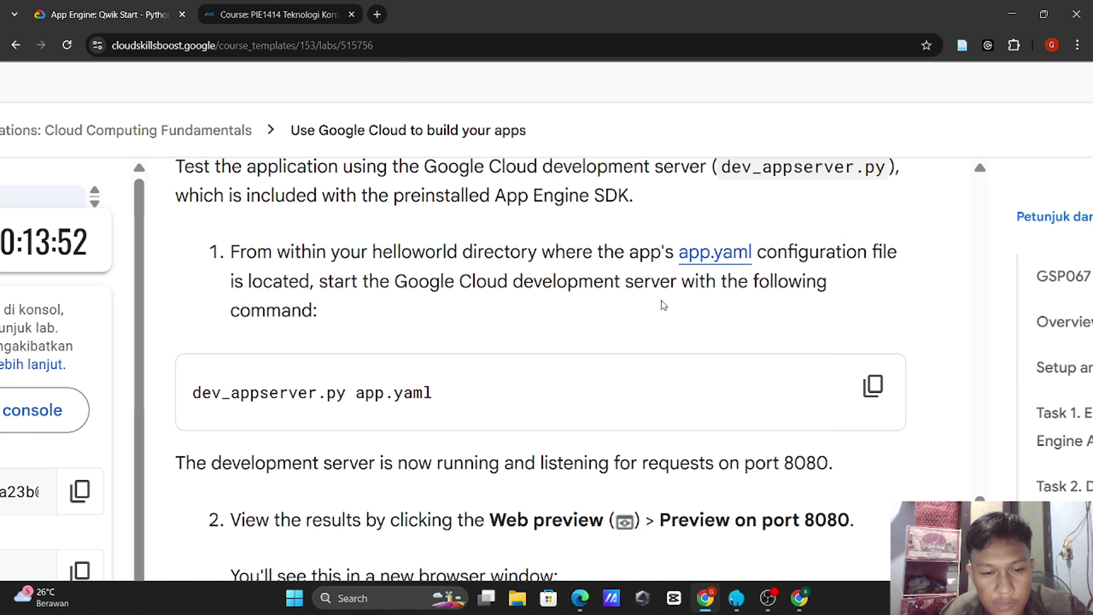
Step: Start the development server by running "dev_appserver.py app.yaml" in the Cloud Shell terminal
scroll(663, 304, down, 1)
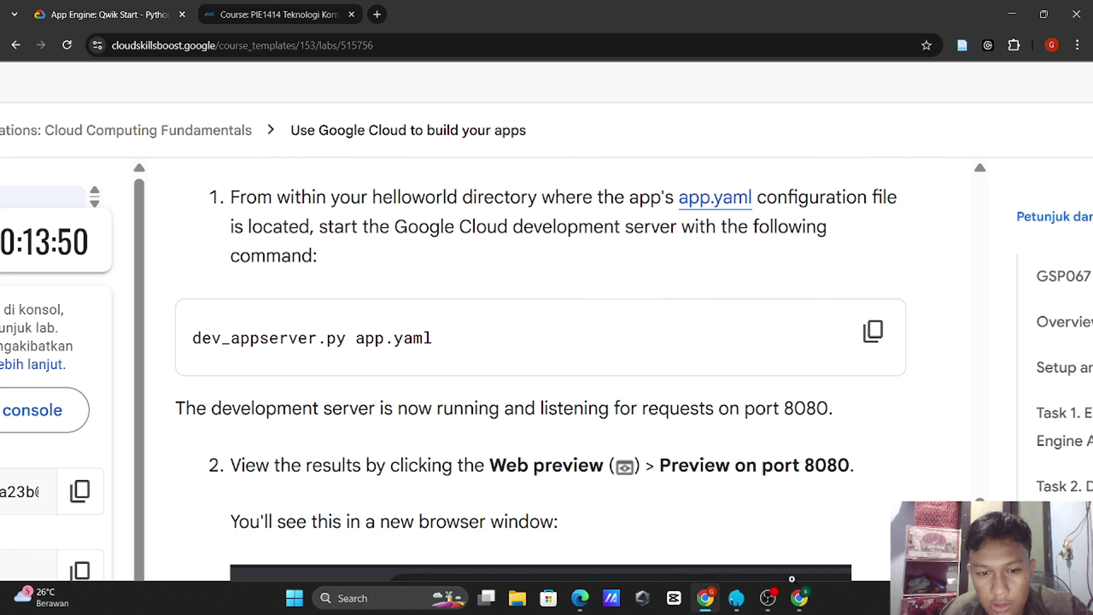
mouse_move(799, 597)
click(776, 571)
key(ctrl+v)
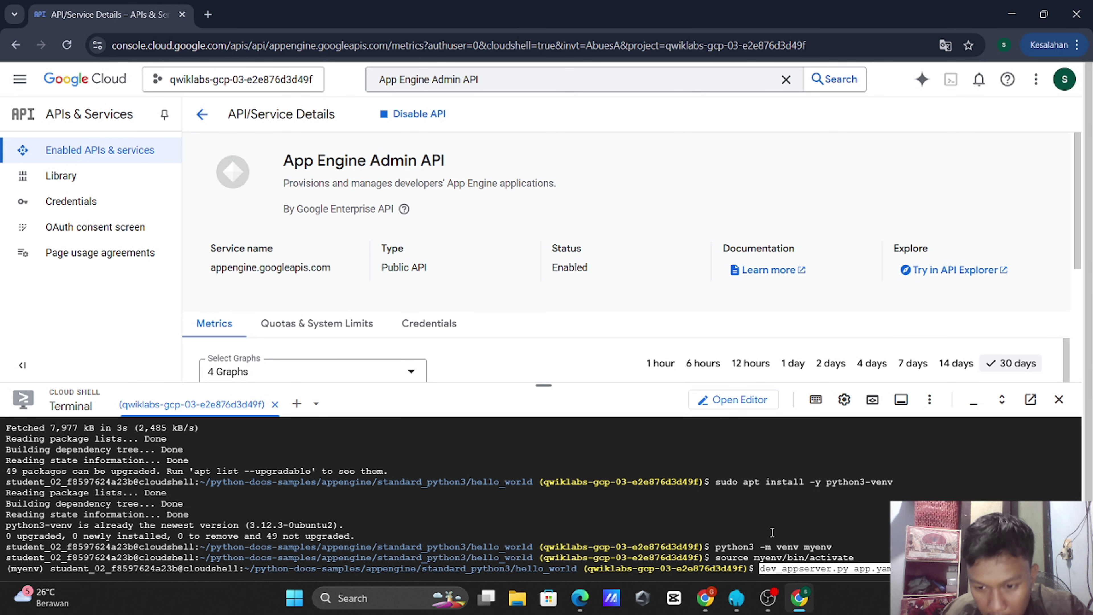
key(Return)
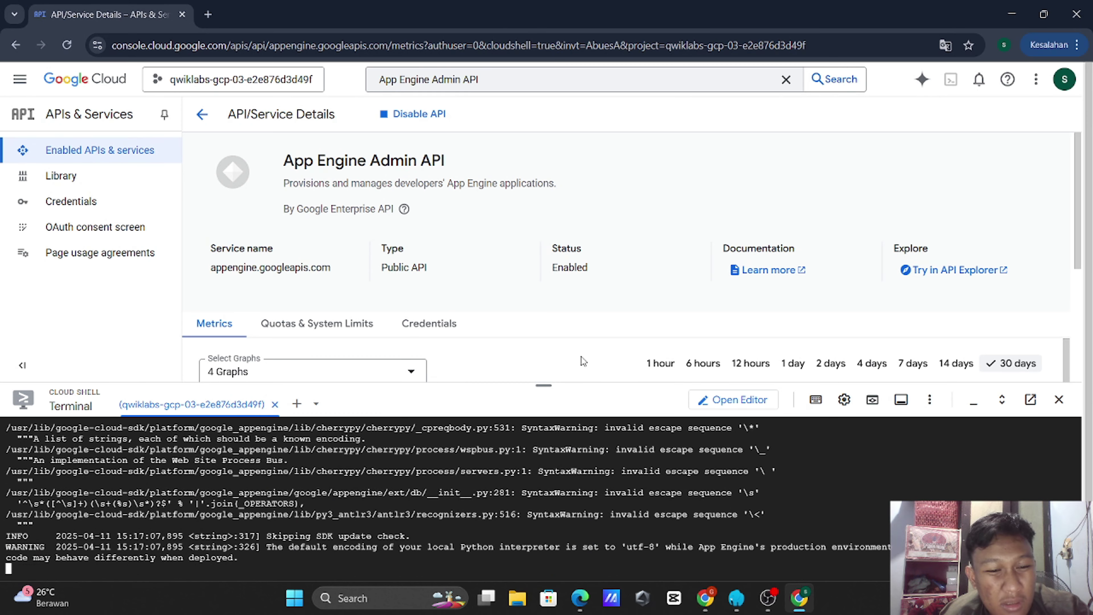
Step: Read the lab's instructions on previewing the app on port 8080 and Task 4 on changing main.py, checking the development server's startup in between
key(alt+Tab)
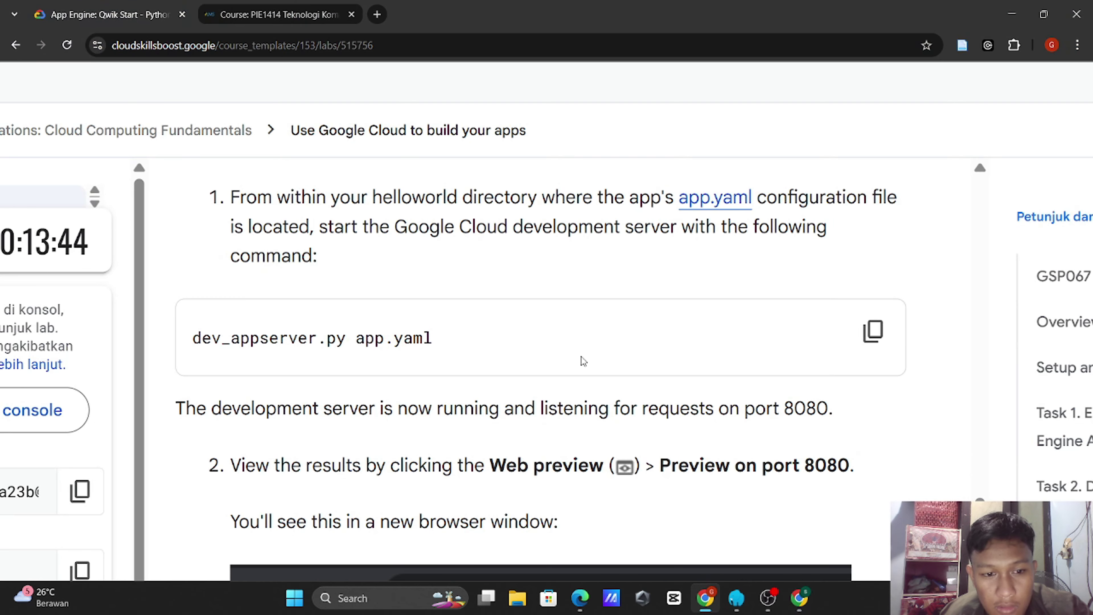
scroll(581, 357, down, 1)
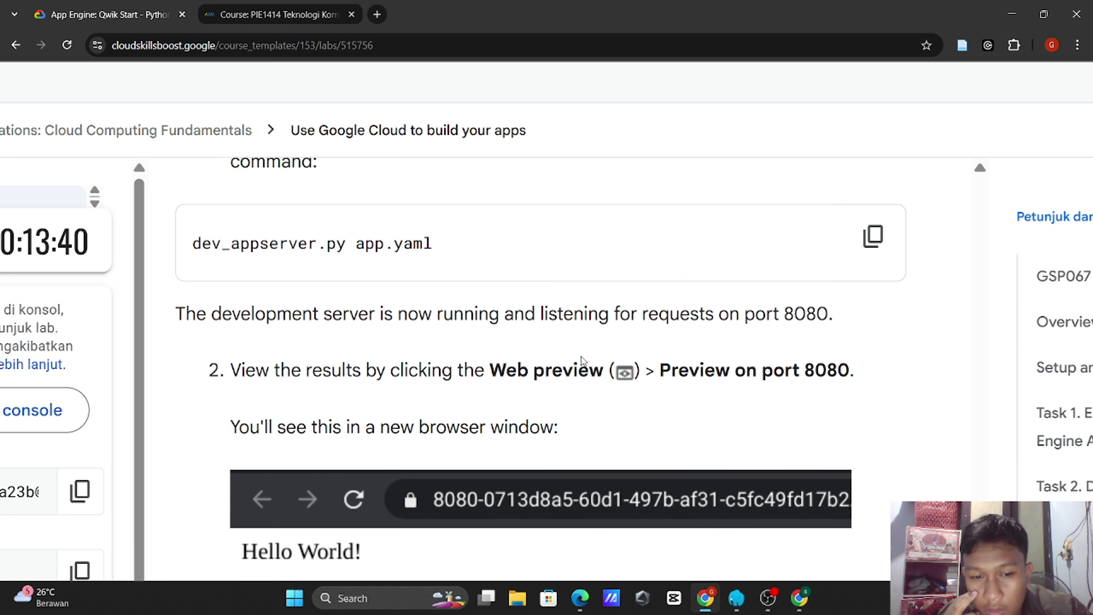
scroll(581, 357, down, 3)
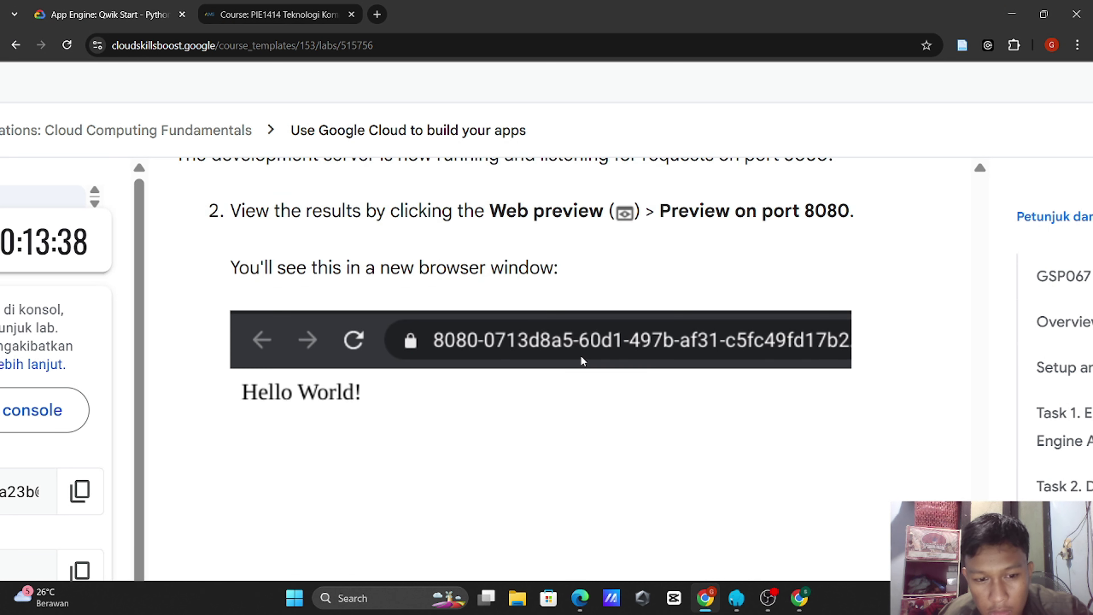
key(alt+Tab)
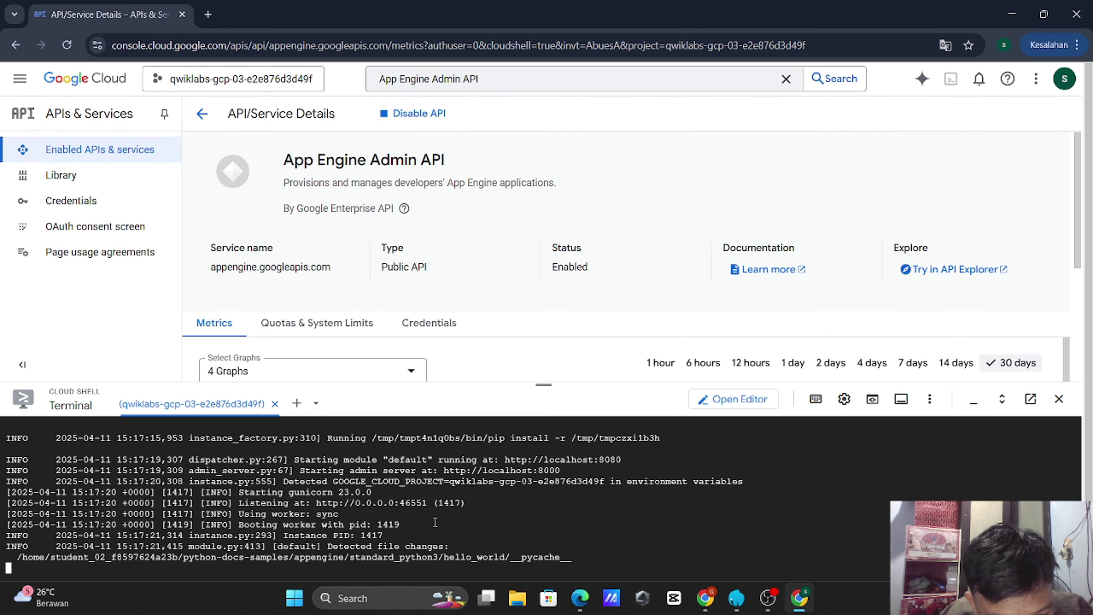
key(alt+Tab)
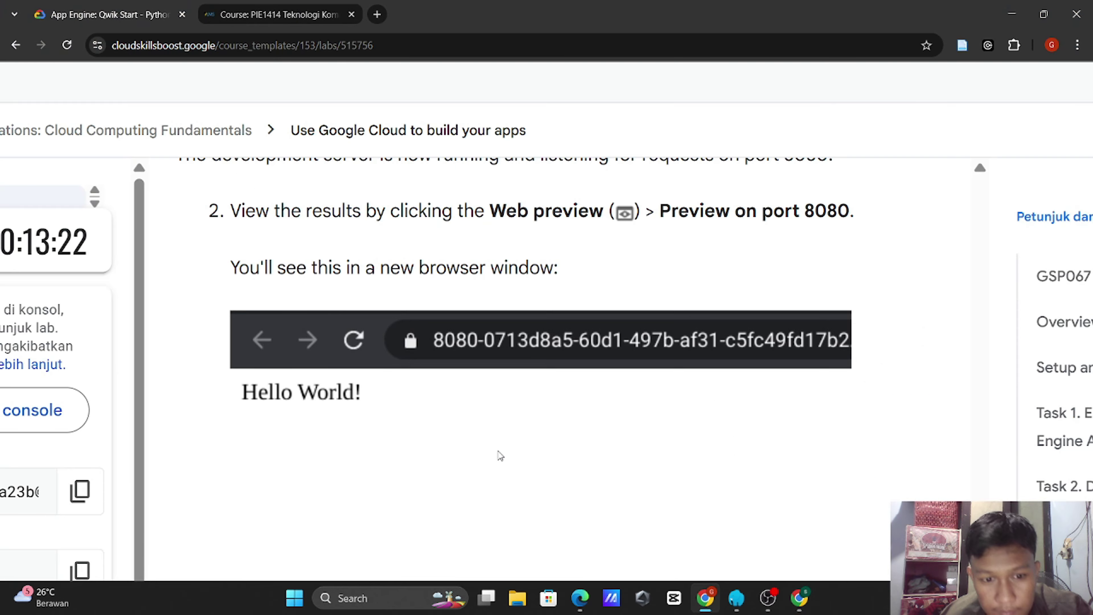
scroll(500, 455, down, 6)
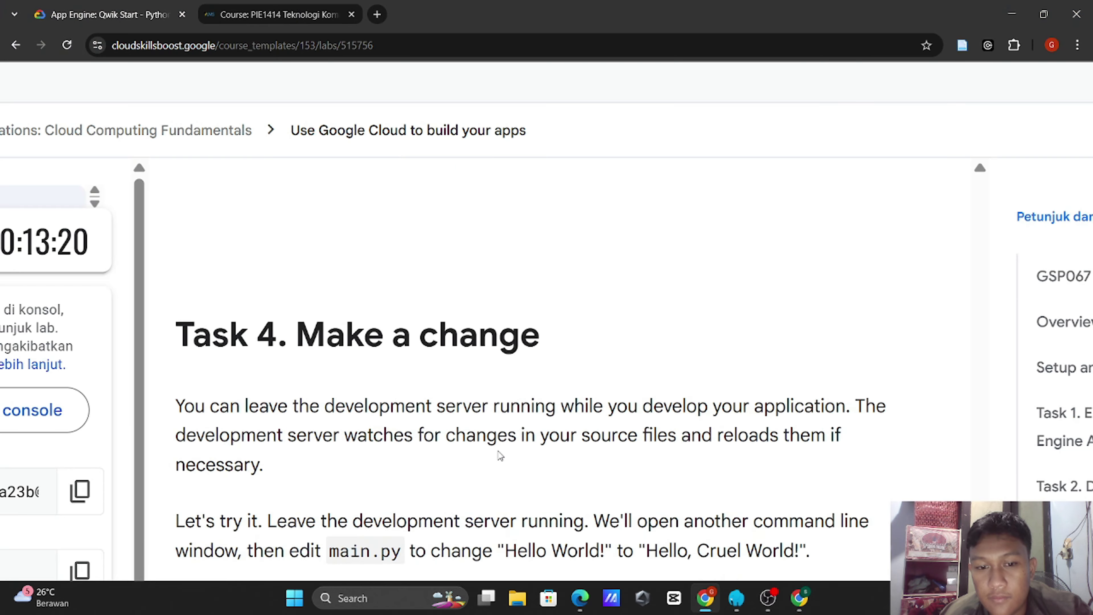
scroll(500, 456, down, 5)
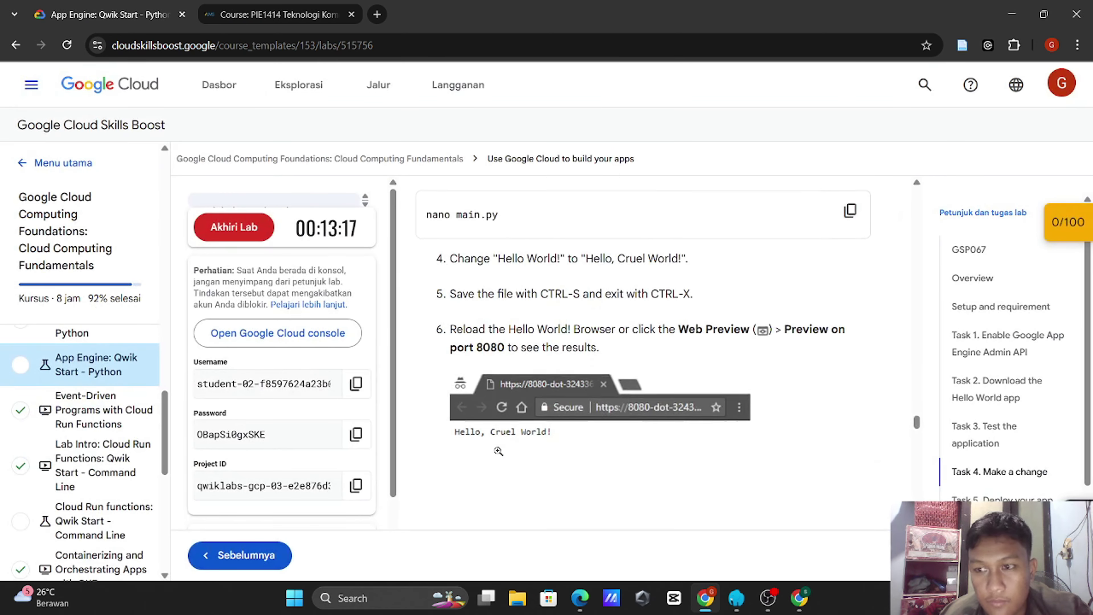
scroll(500, 452, down, 2)
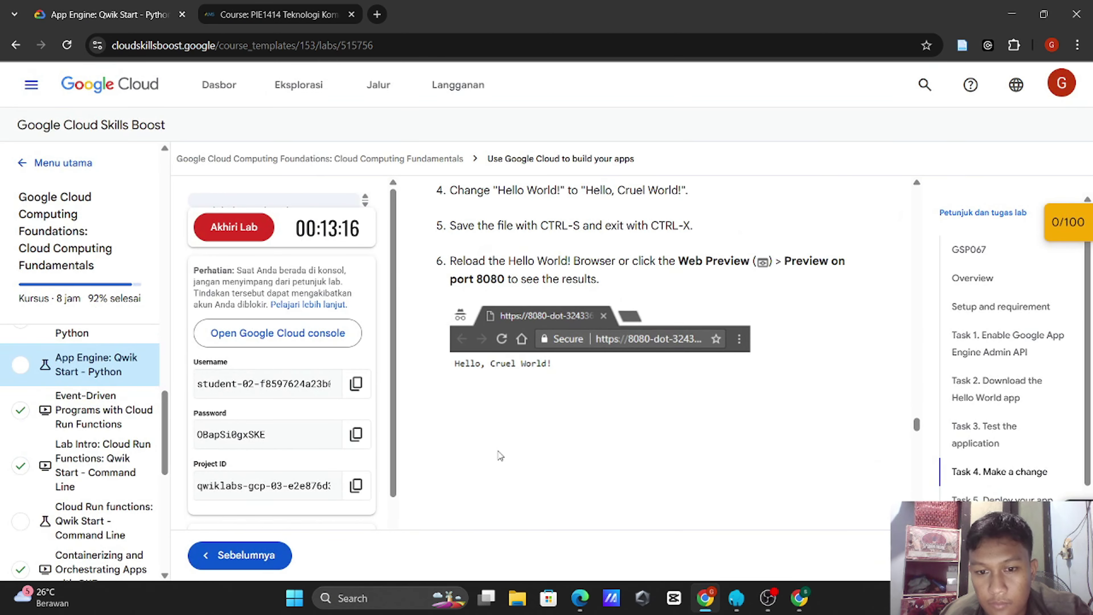
scroll(590, 398, up, 5)
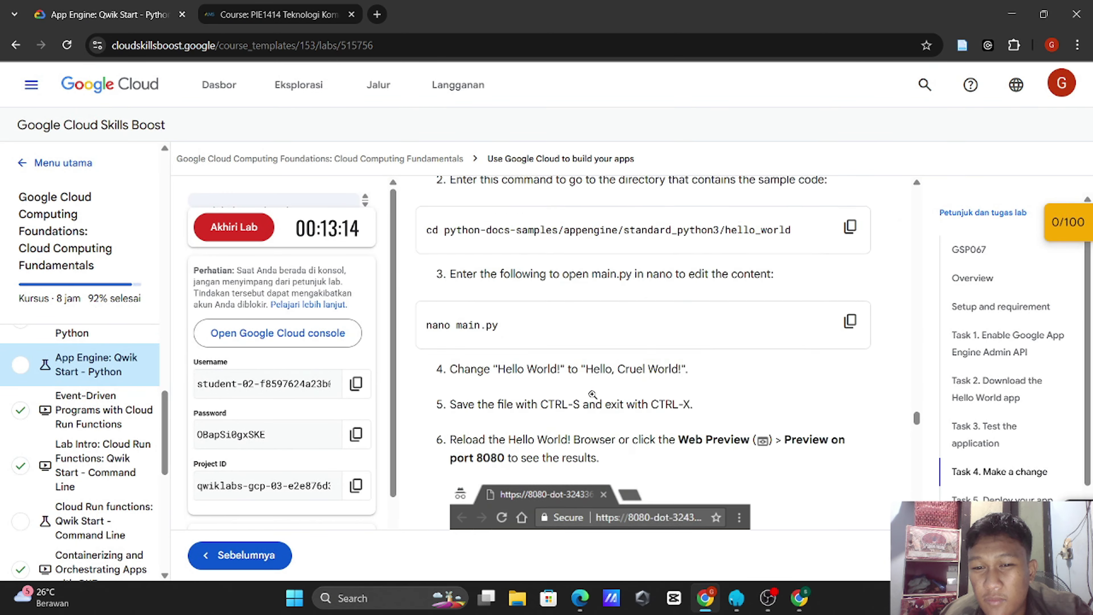
scroll(593, 395, up, 8)
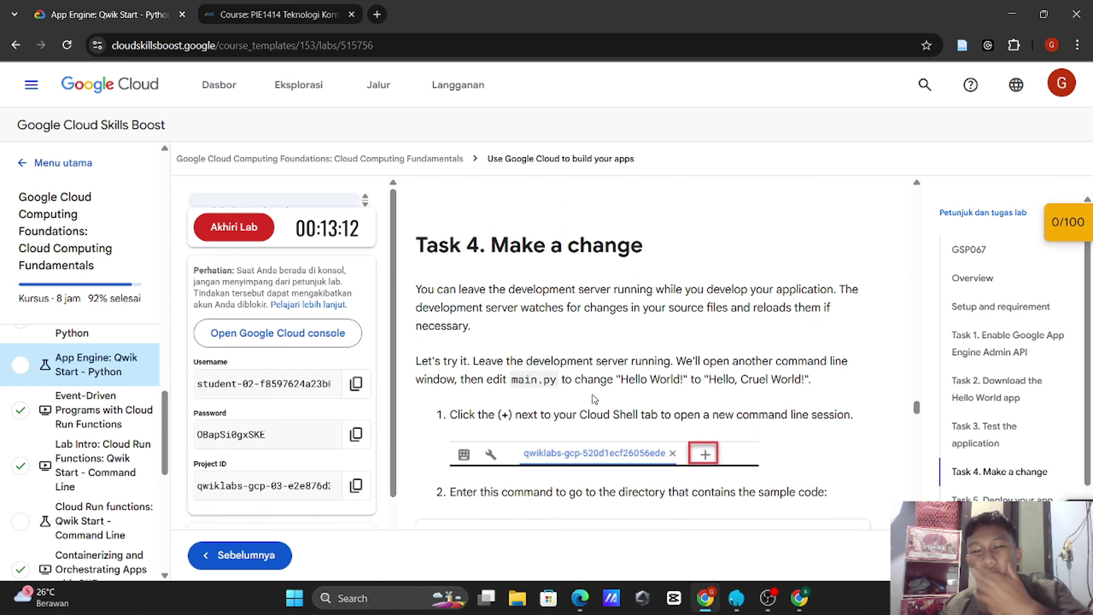
scroll(593, 395, up, 3)
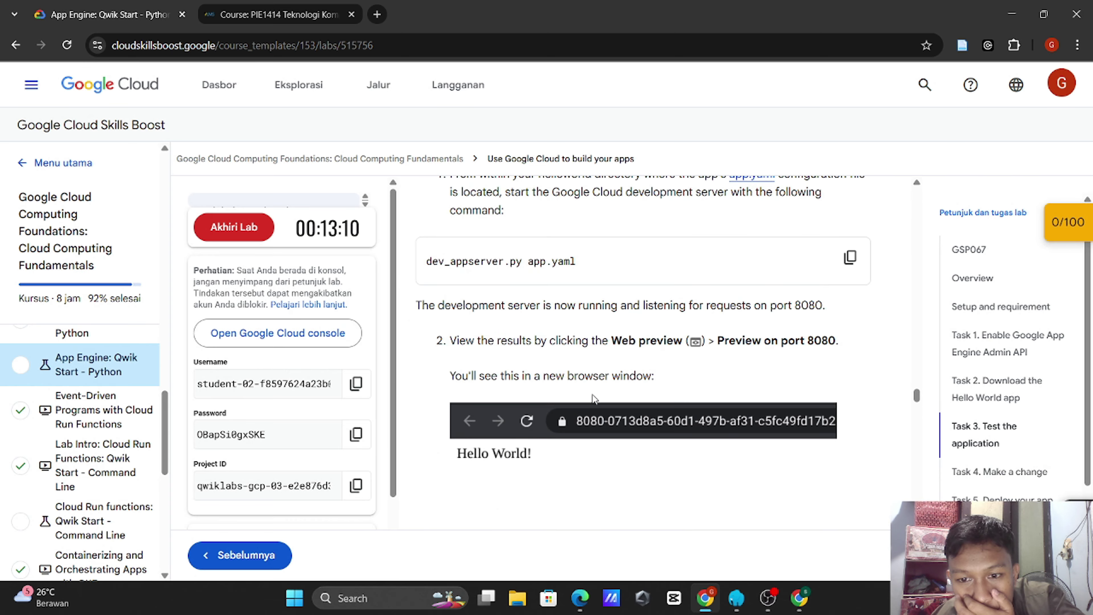
scroll(592, 395, up, 3)
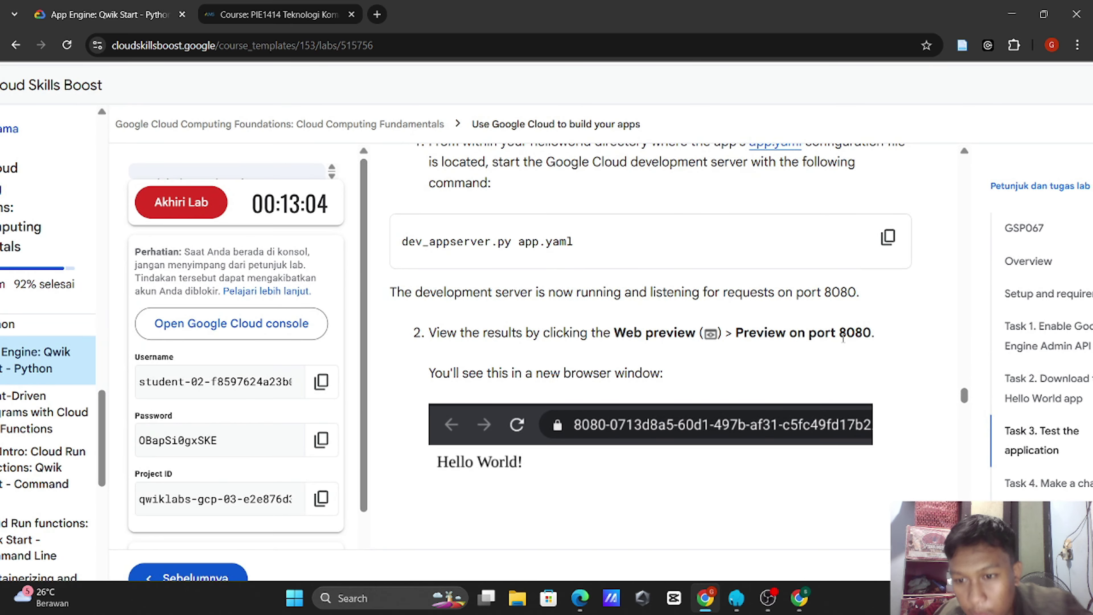
Step: Search the web for "8080" in a new tab of the console's browser window, dismissing the ad privacy notice
drag(837, 335, 890, 335)
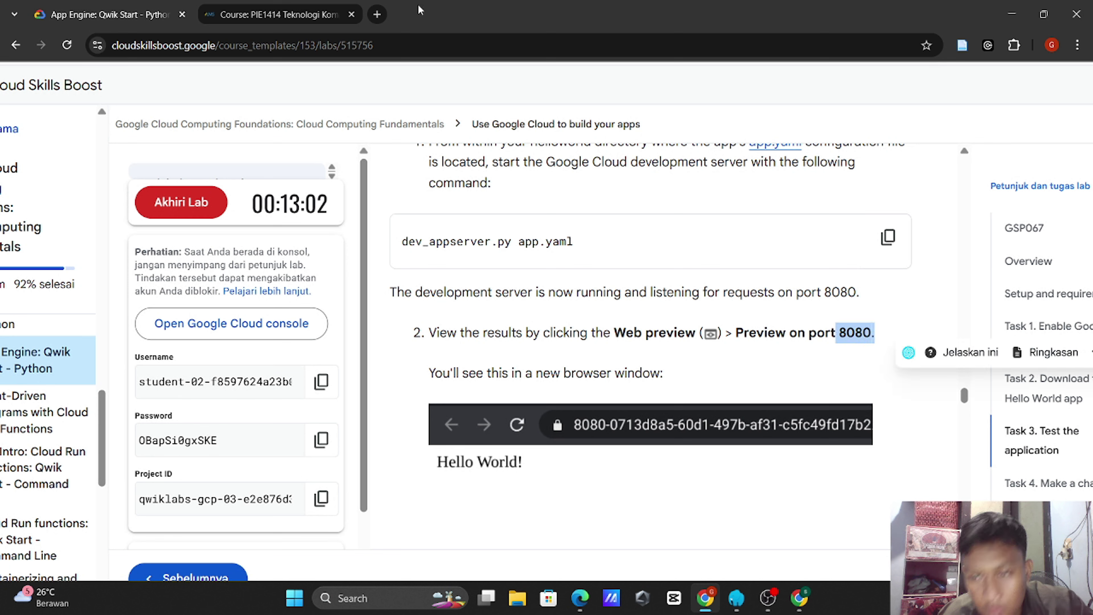
click(801, 599)
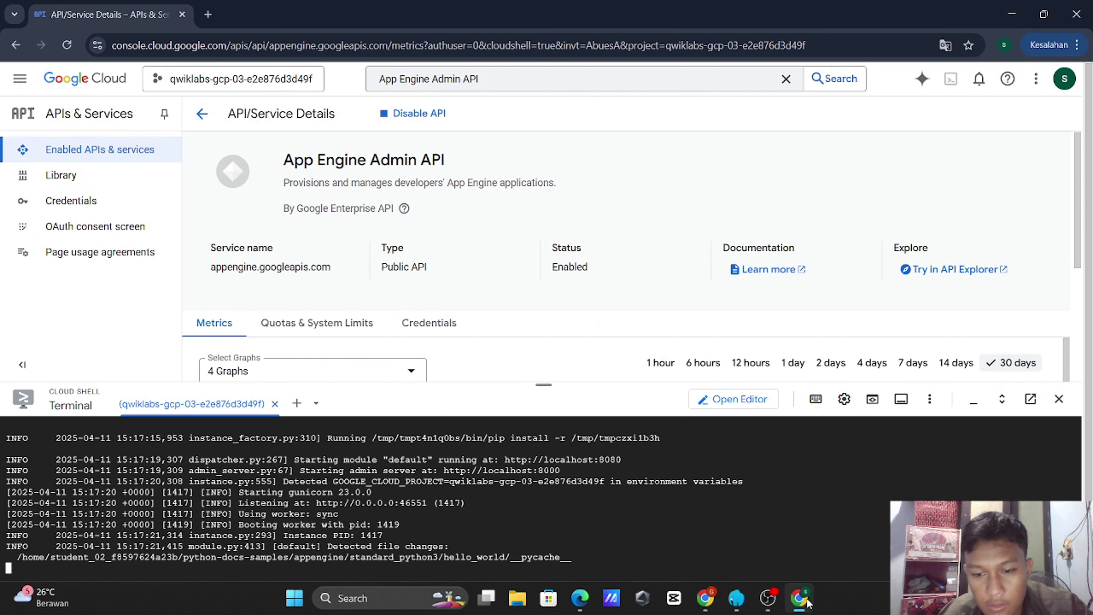
click(208, 14)
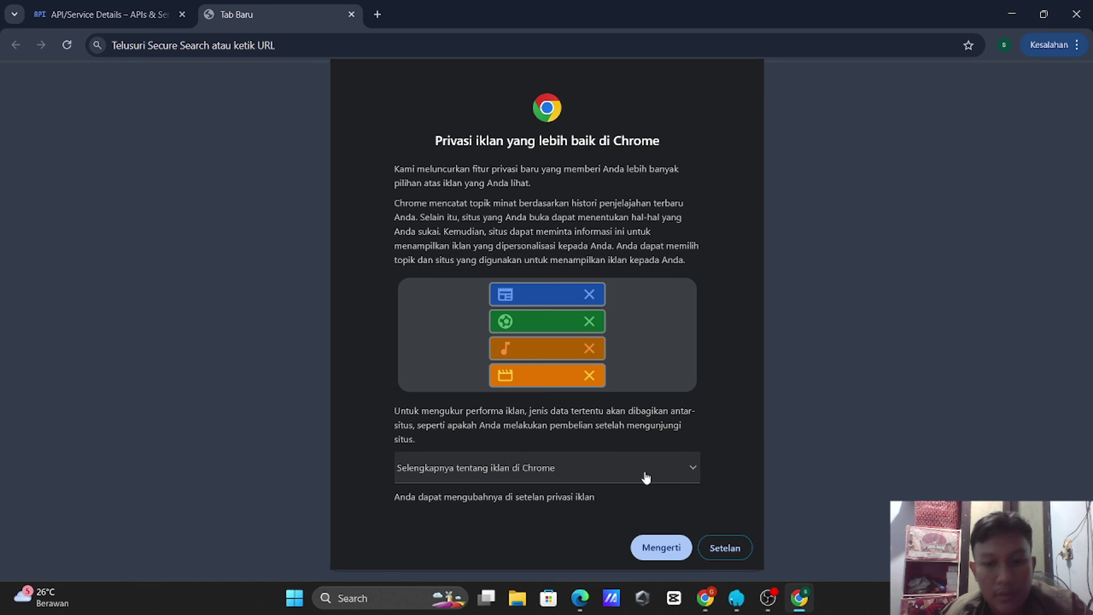
click(685, 547)
text(8080.)
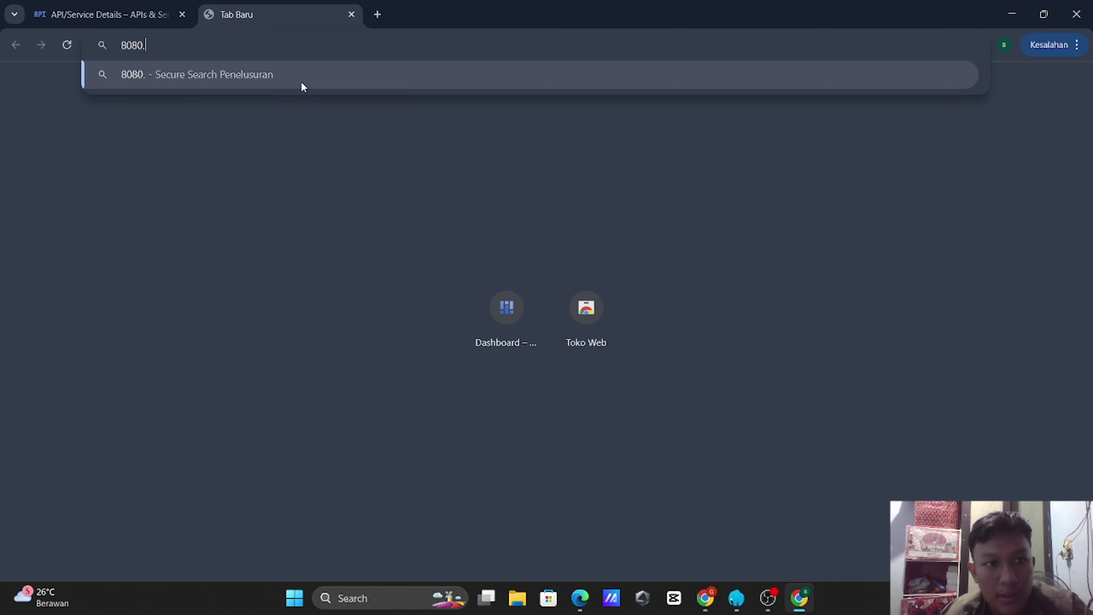
key(Return)
click(300, 55)
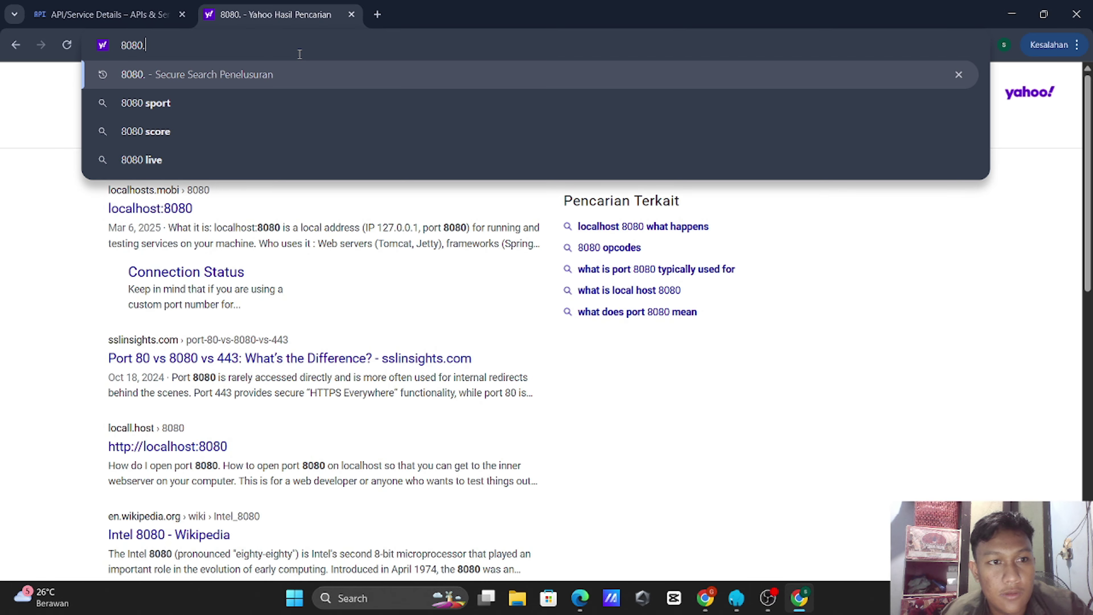
key(BackSpace)
key(Return)
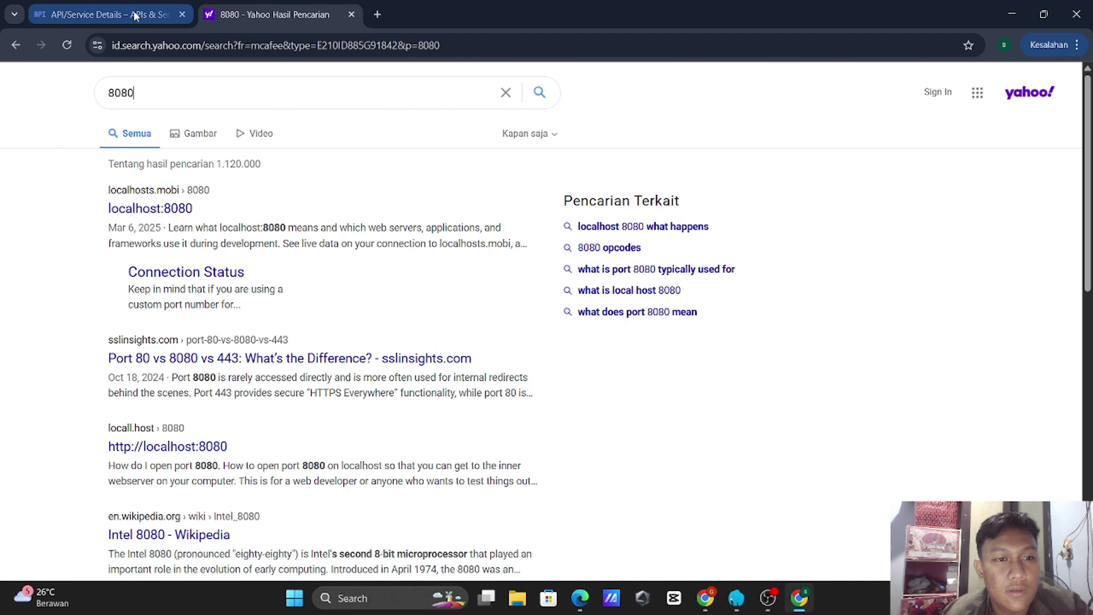
click(108, 14)
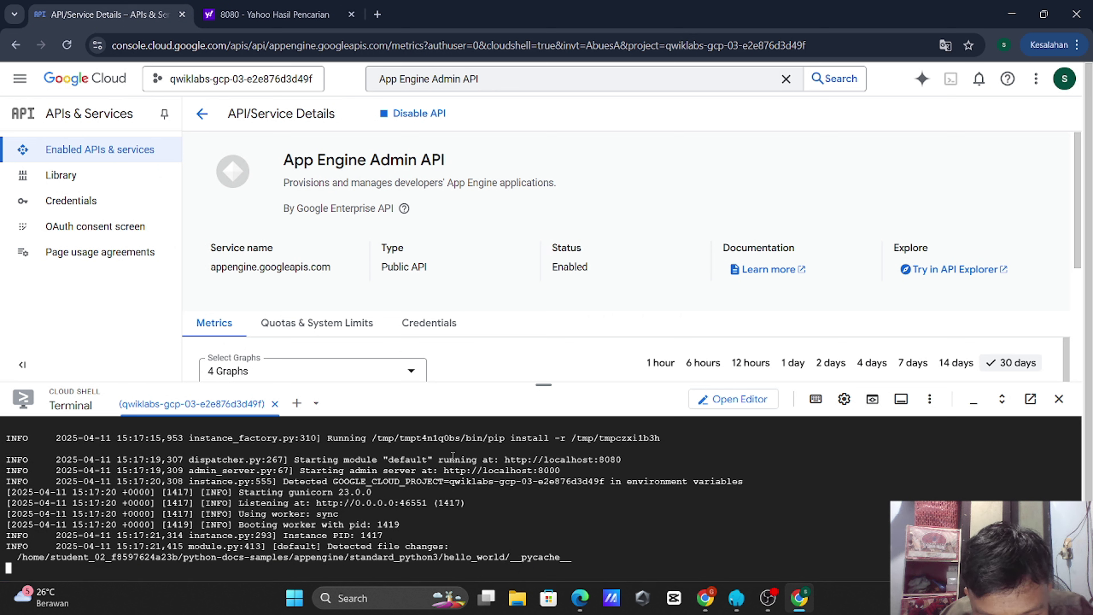
drag(443, 471, 573, 471)
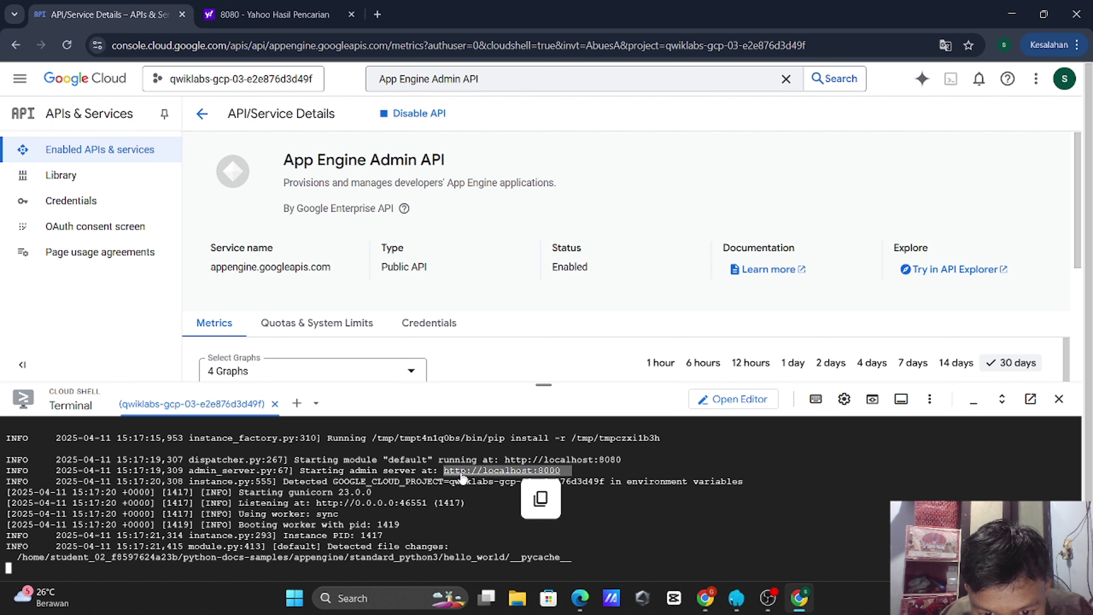
click(506, 459)
drag(506, 459, 623, 461)
key(ctrl+c)
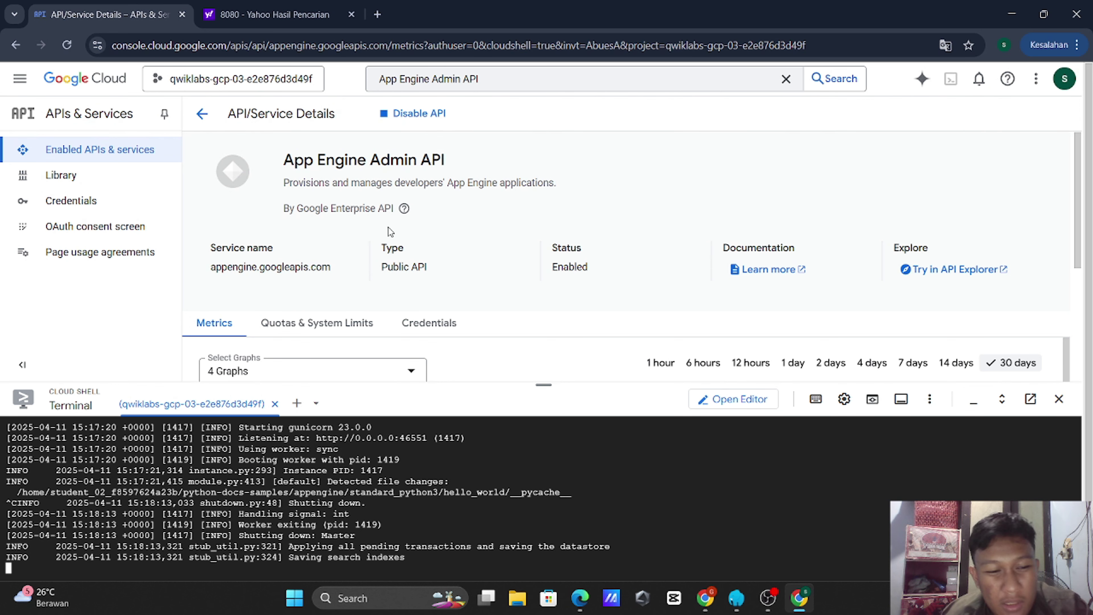
click(276, 15)
click(237, 45)
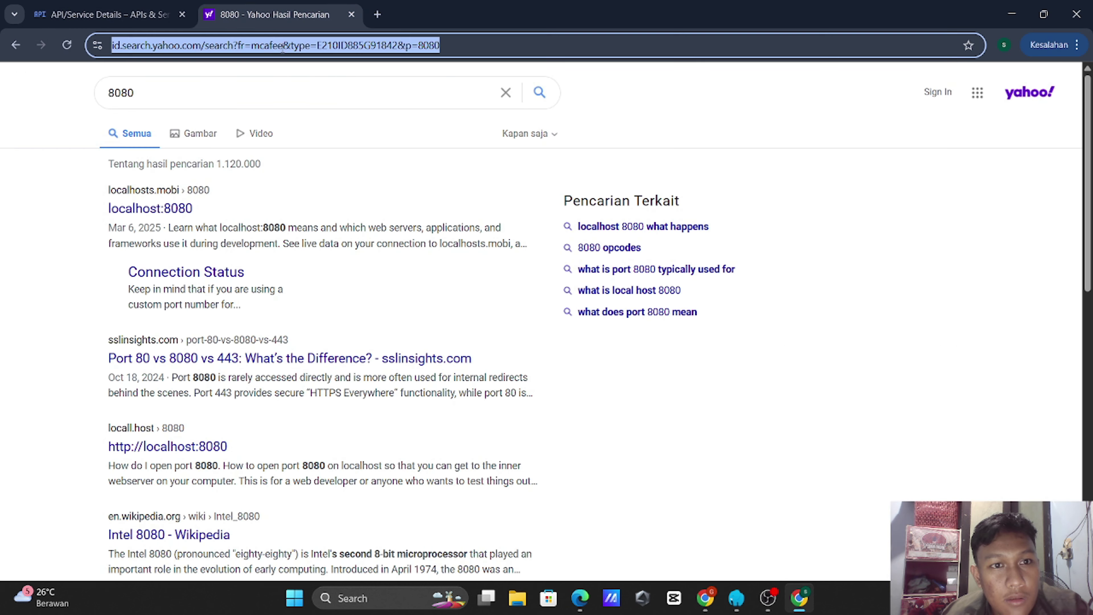
key(ctrl+v)
key(Return)
Step: Restart the development server by running "dev_appserver.py app.yaml" in the Cloud Shell terminal
click(157, 13)
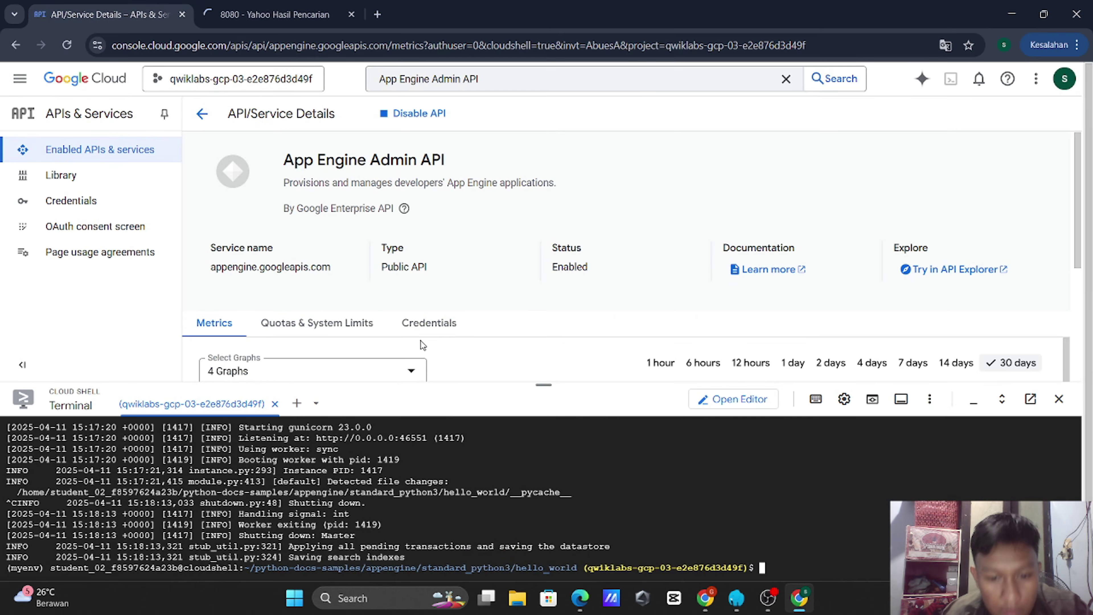
click(305, 6)
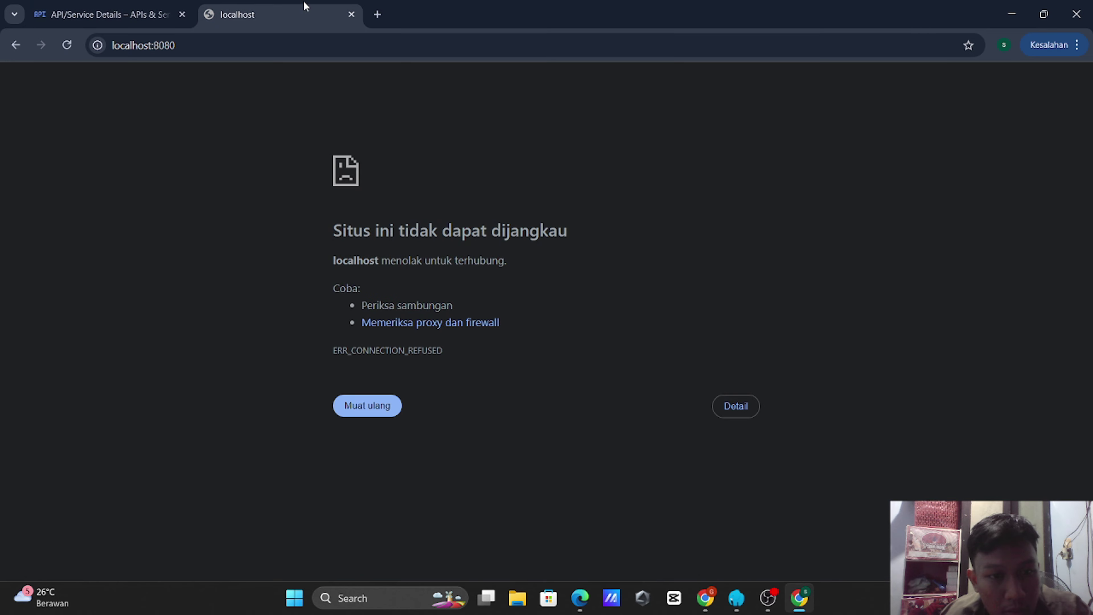
click(168, 6)
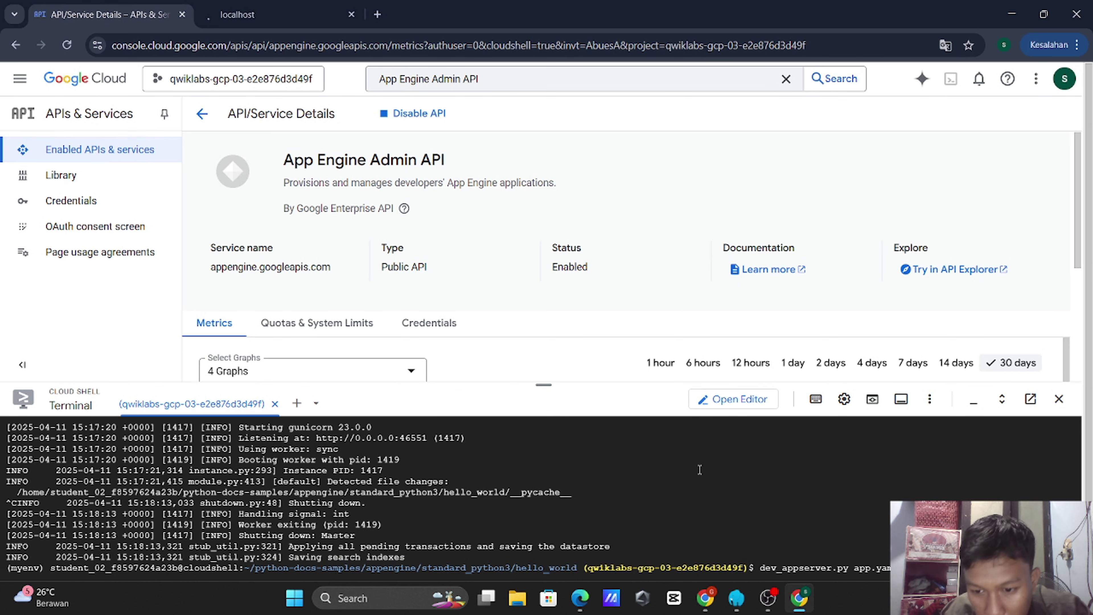
key(Return)
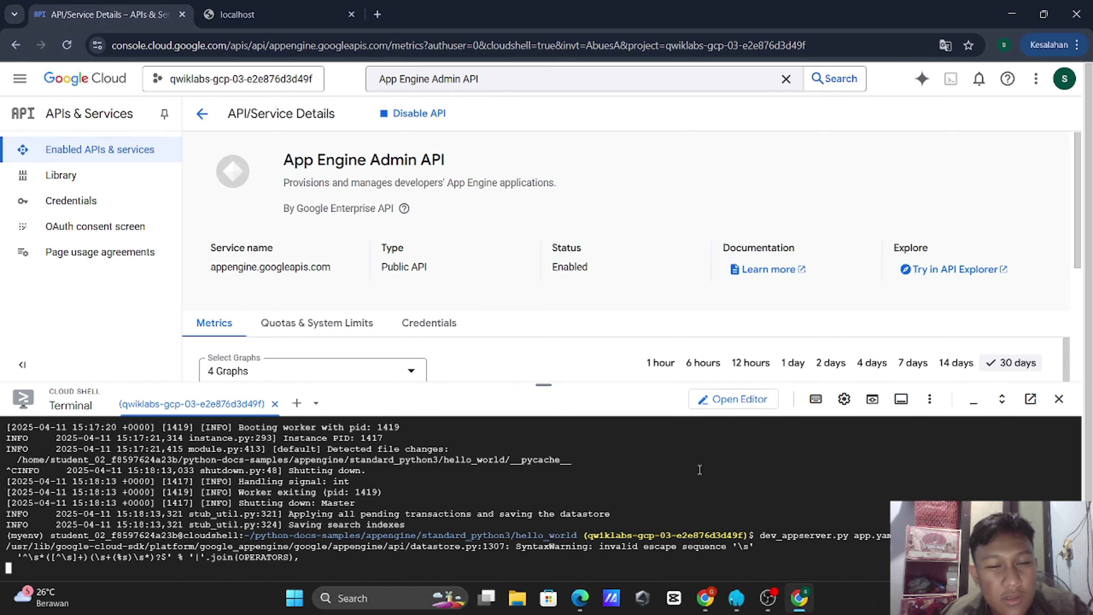
Step: Reload the localhost:8080 page and recheck the lab's instruction on the web preview for port 8080
click(276, 6)
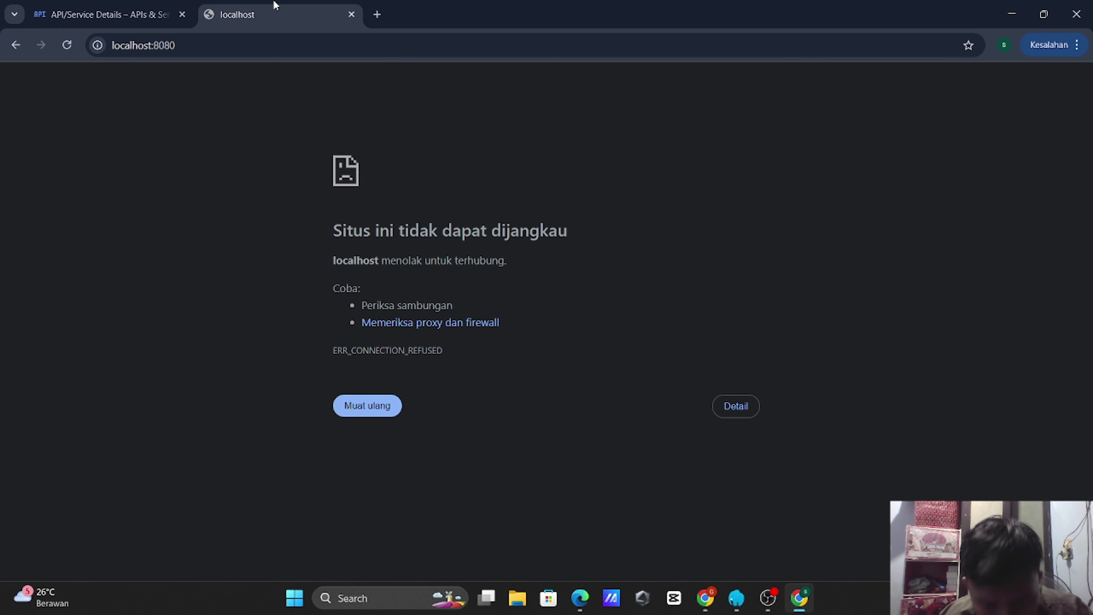
click(69, 43)
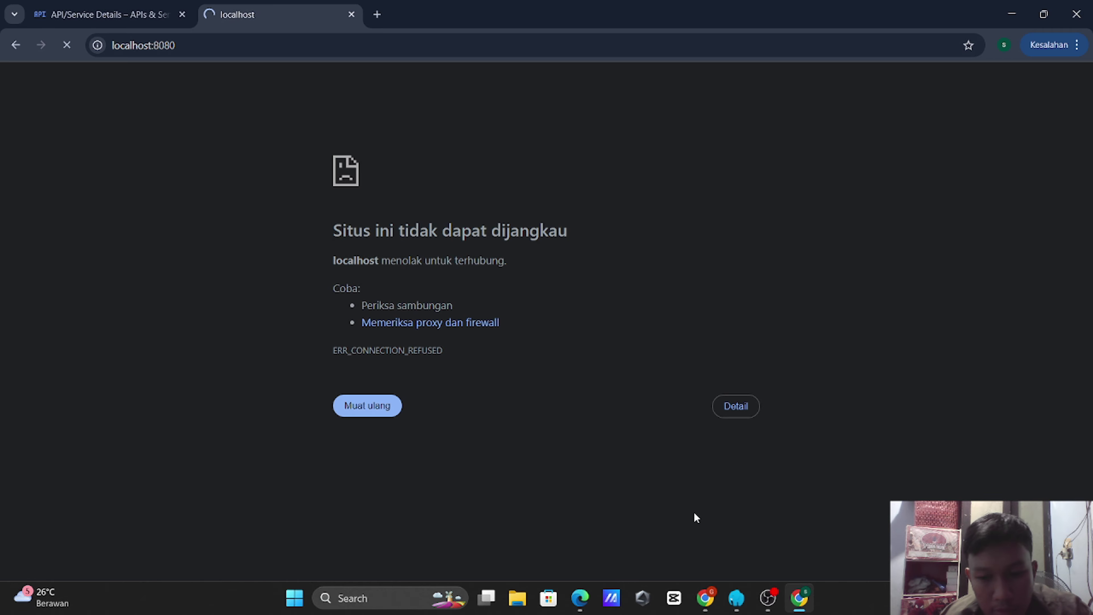
click(706, 600)
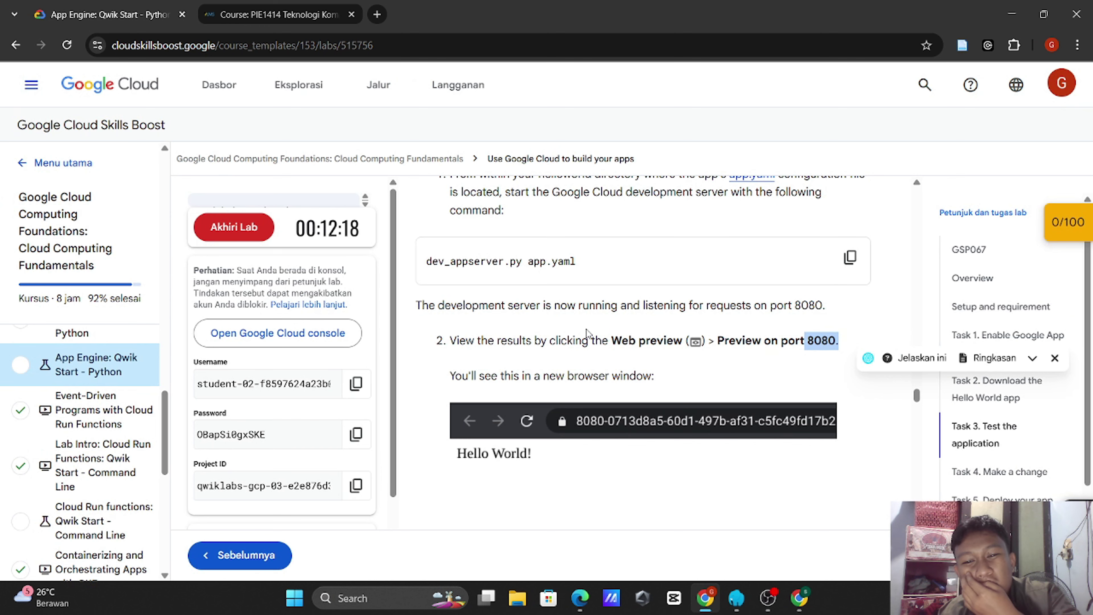
scroll(680, 351, up, 3)
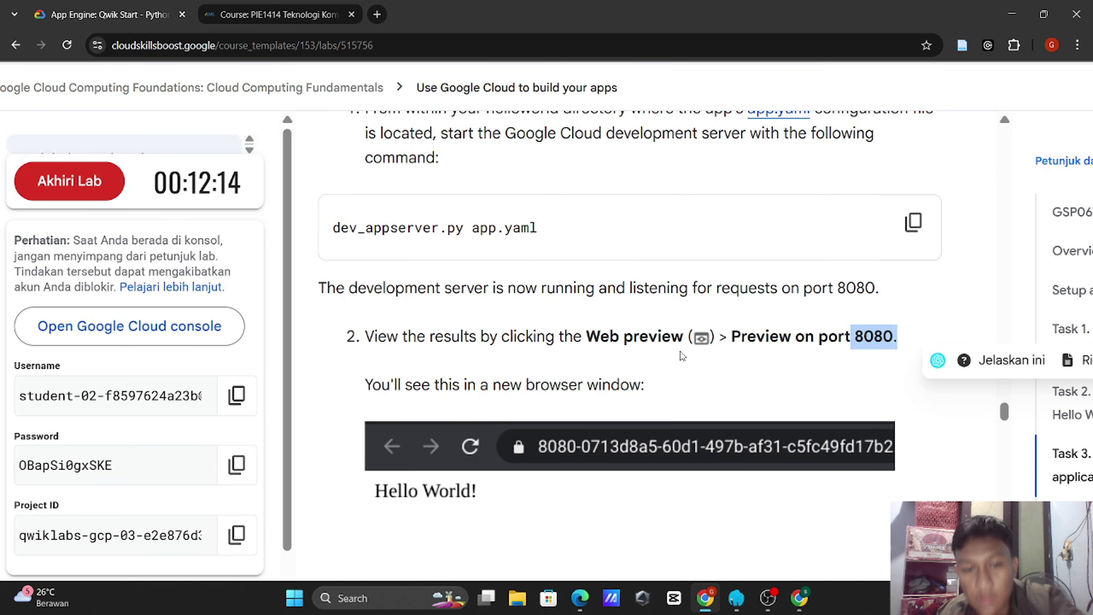
click(799, 597)
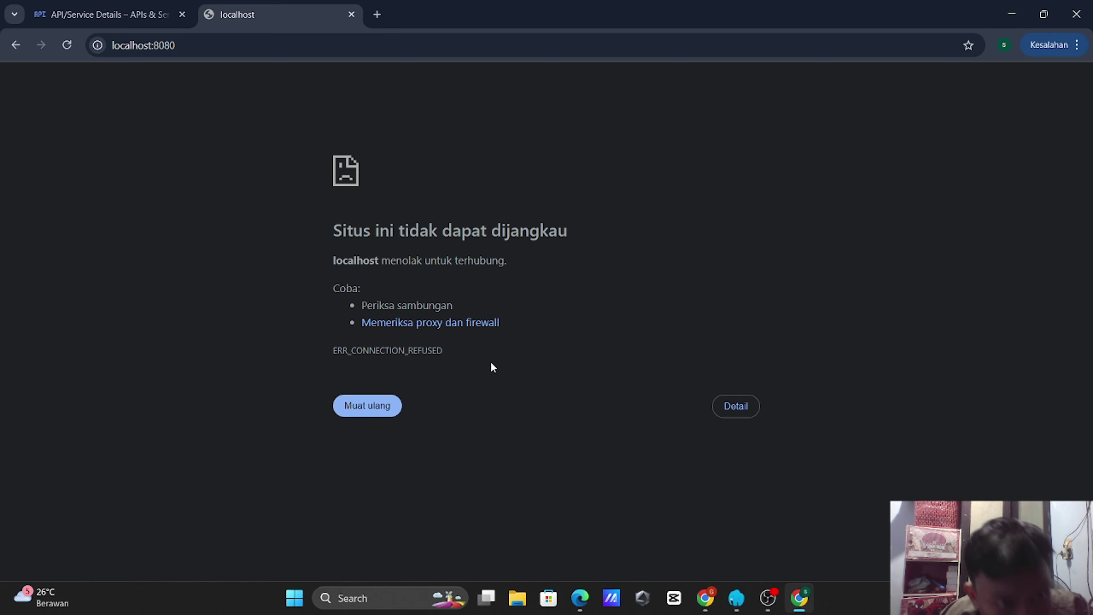
Step: Examine the restarted development server's output in Cloud Shell and return to the localhost:8080 page
click(102, 12)
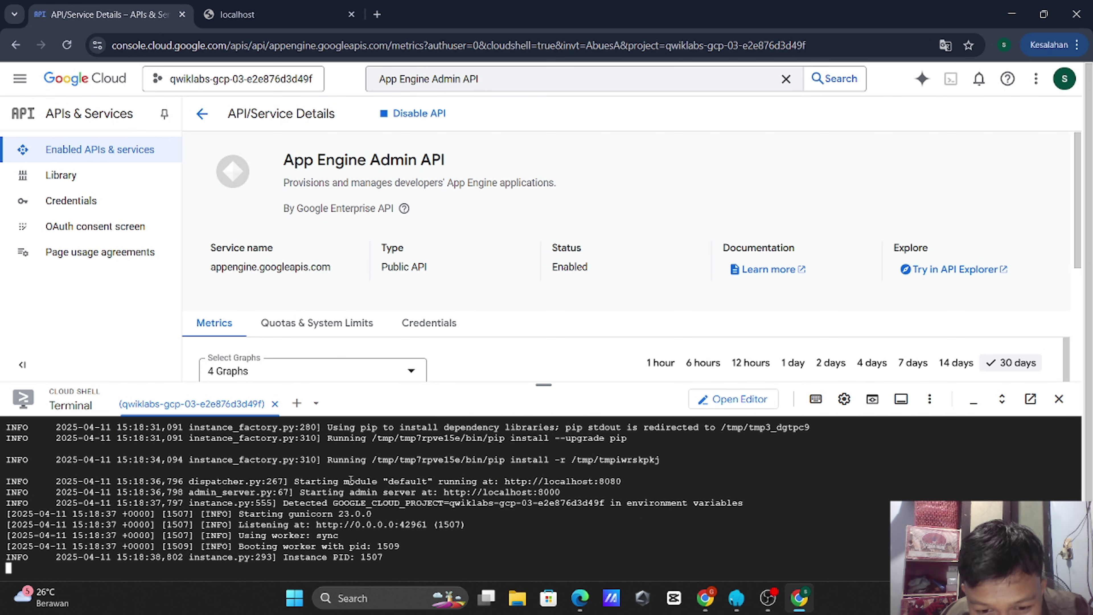
scroll(323, 495, up, 5)
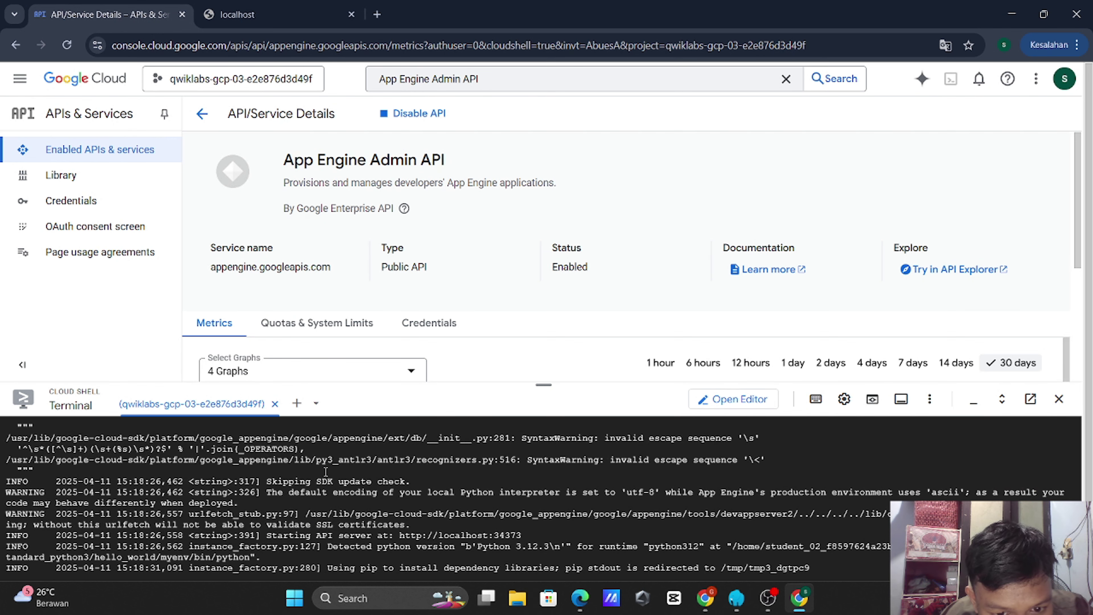
scroll(326, 472, down, 5)
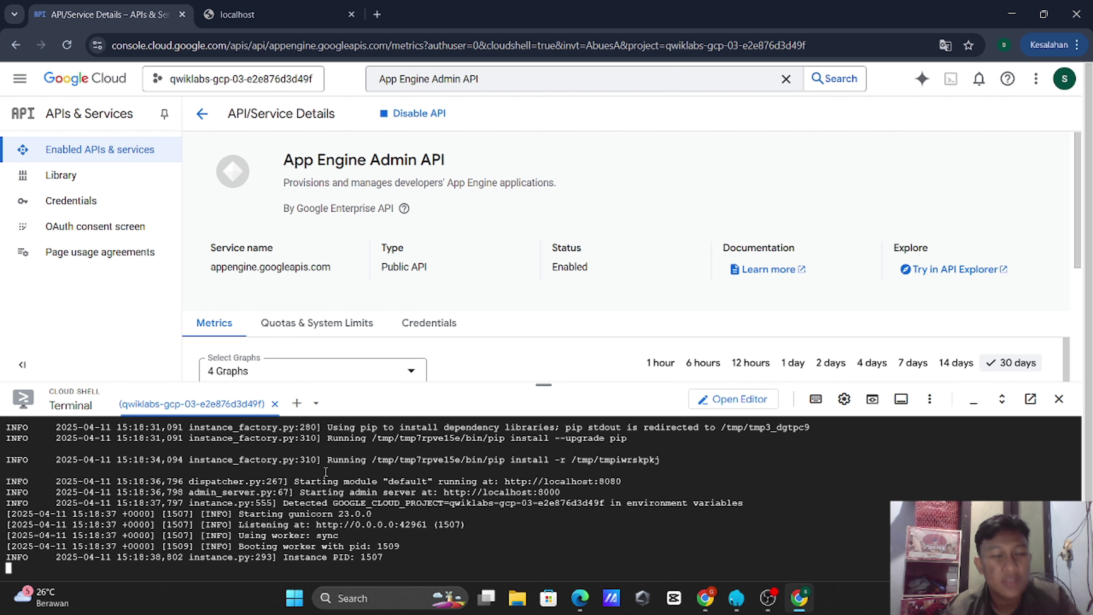
click(250, 5)
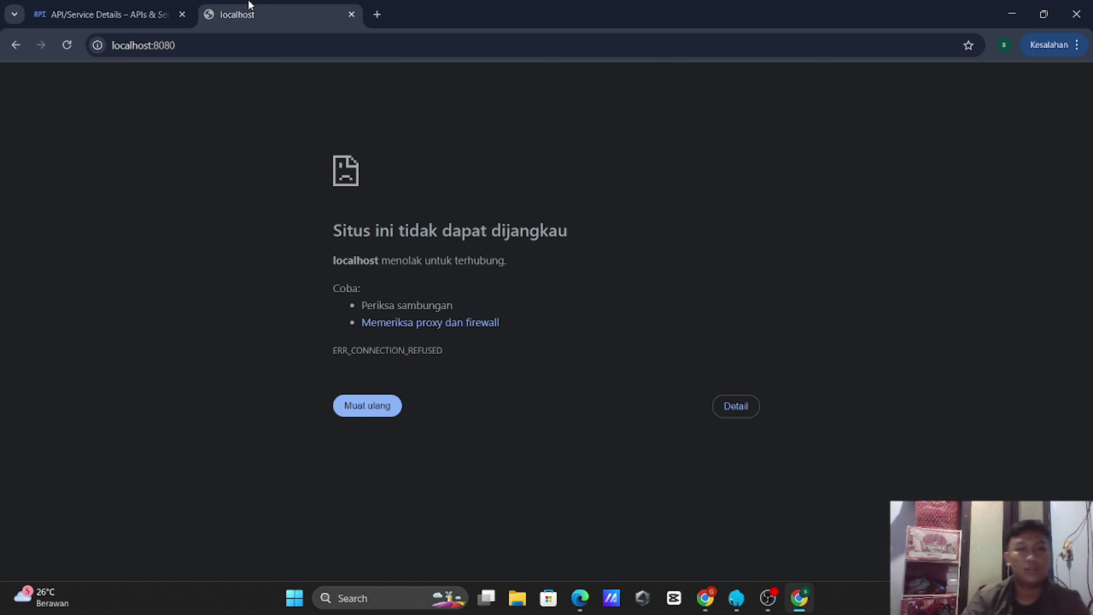
Step: Reload the localhost:8080 page and reread the lab's Task 3 instructions on running dev_appserver.py and previewing the app on port 8080
click(67, 45)
click(704, 608)
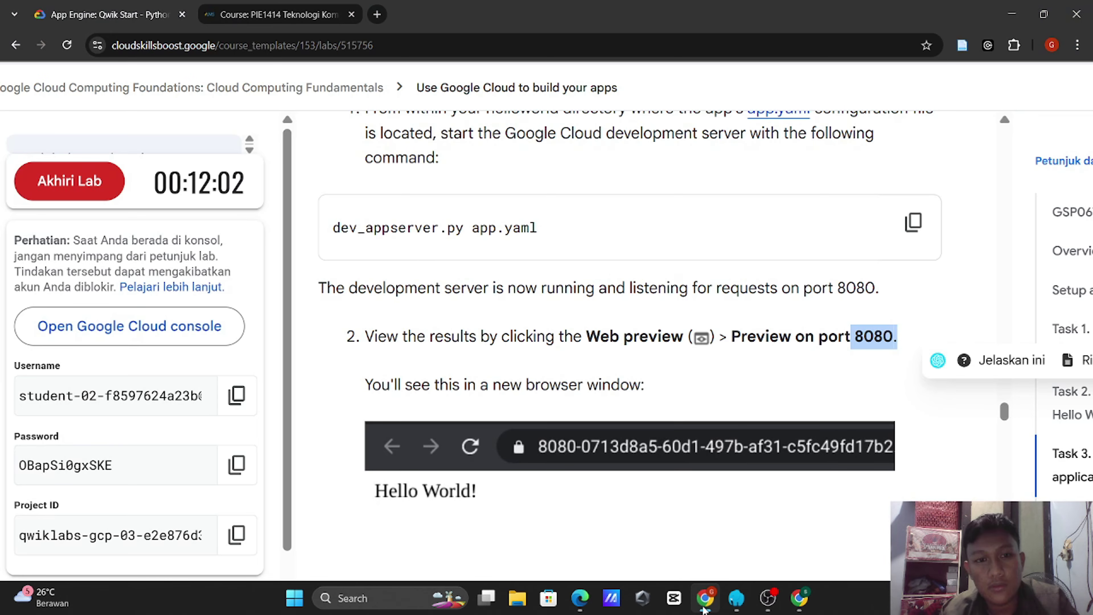
scroll(661, 431, up, 3)
scroll(661, 432, up, 2)
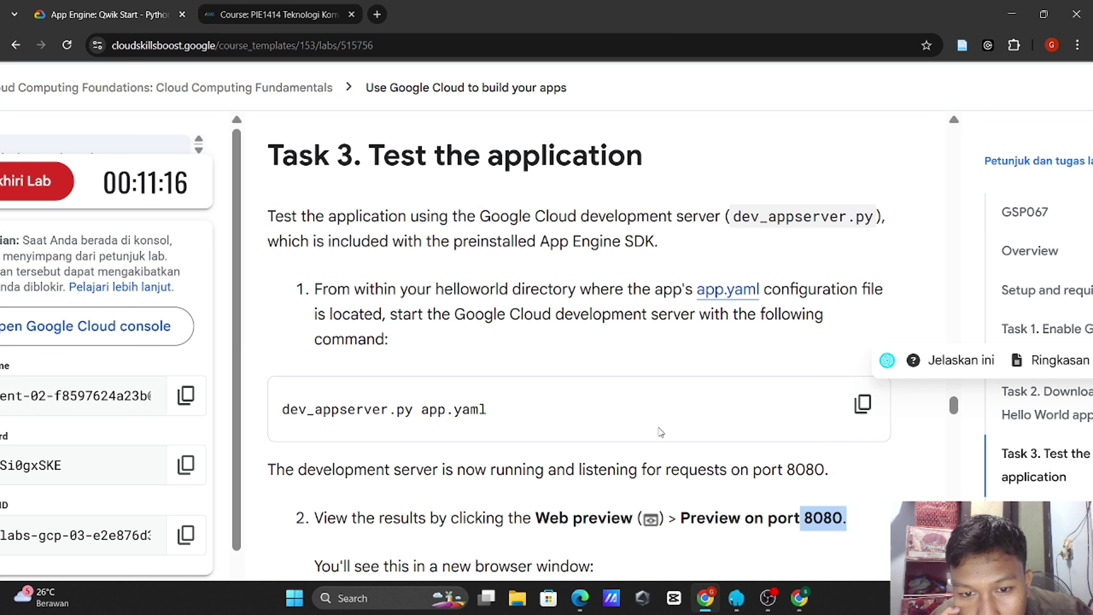
scroll(661, 432, down, 3)
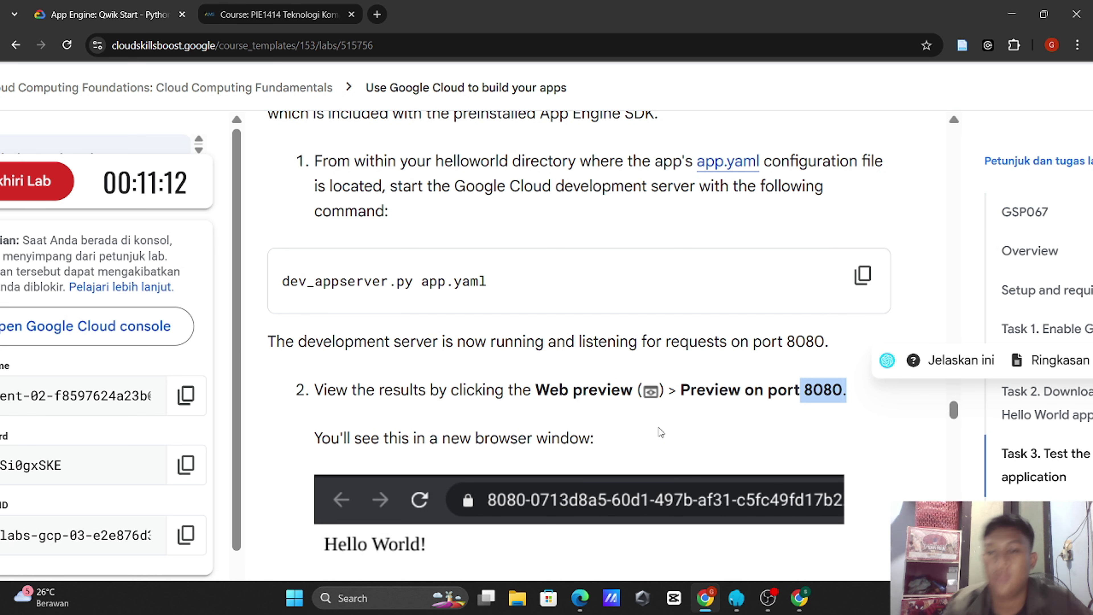
scroll(695, 406, down, 1)
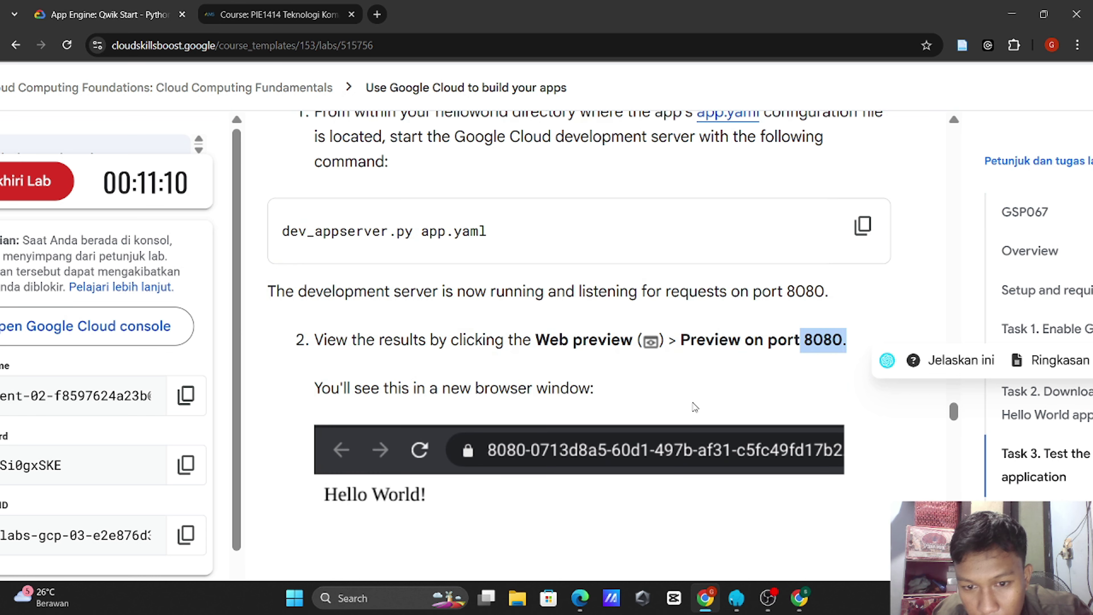
drag(315, 339, 735, 367)
key(alt+Tab)
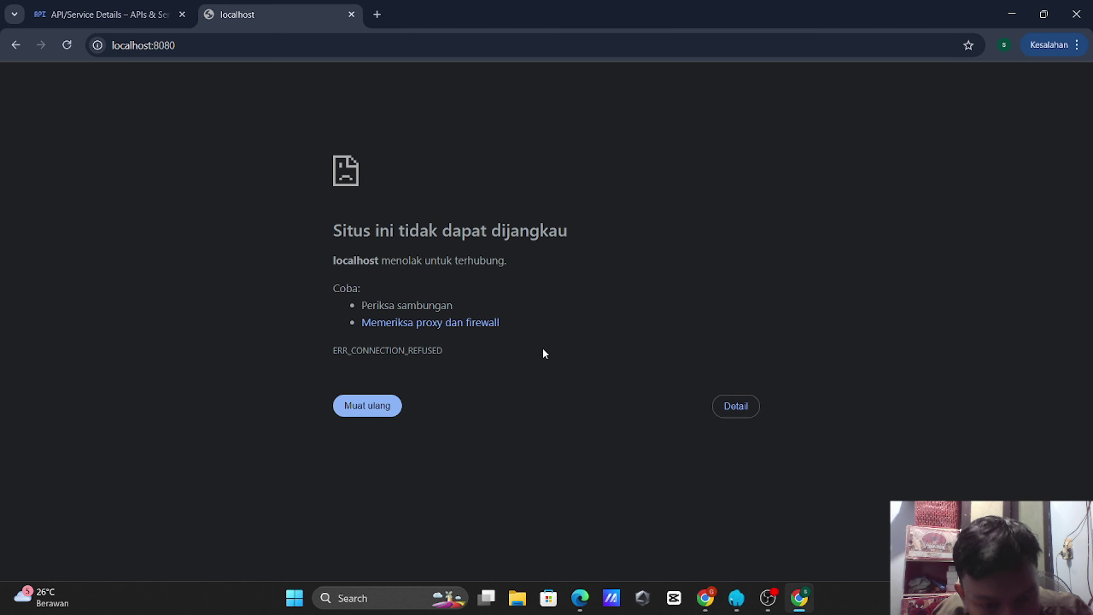
key(alt+Tab)
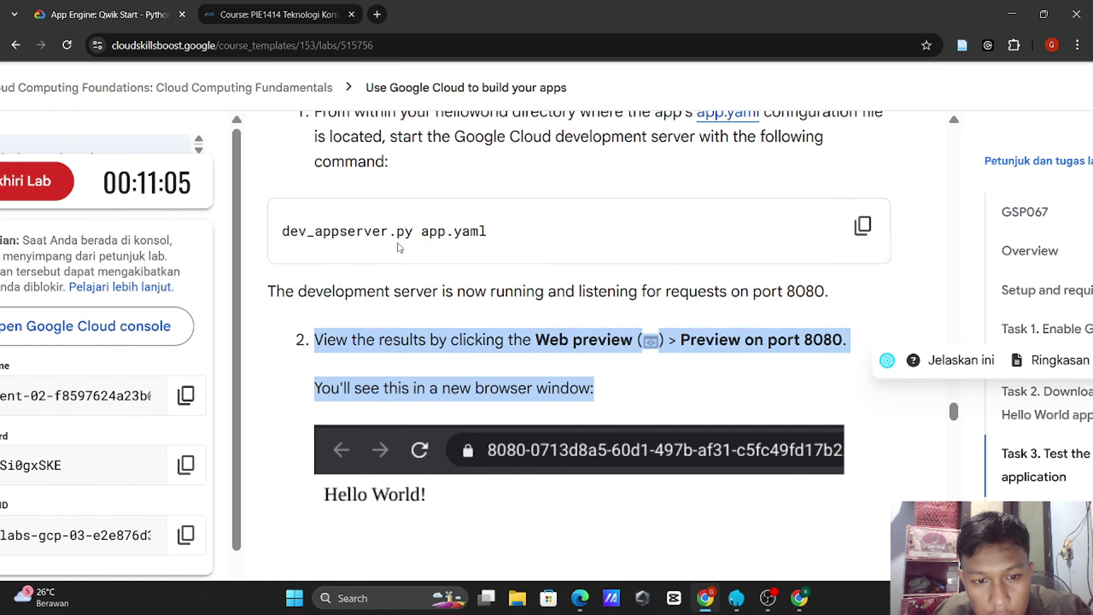
scroll(398, 243, down, 5)
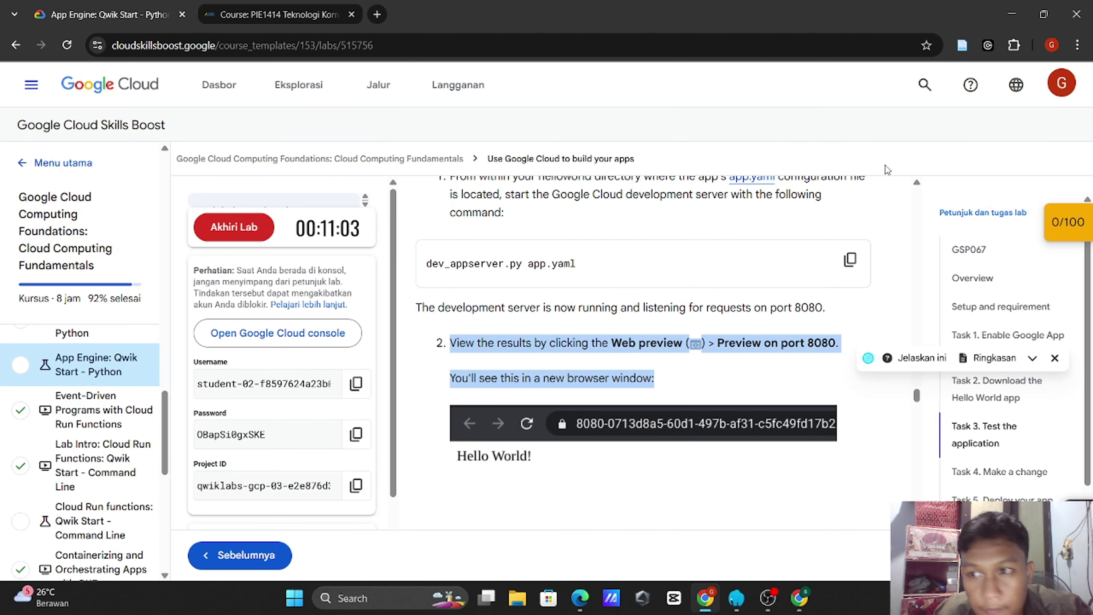
scroll(627, 203, up, 2)
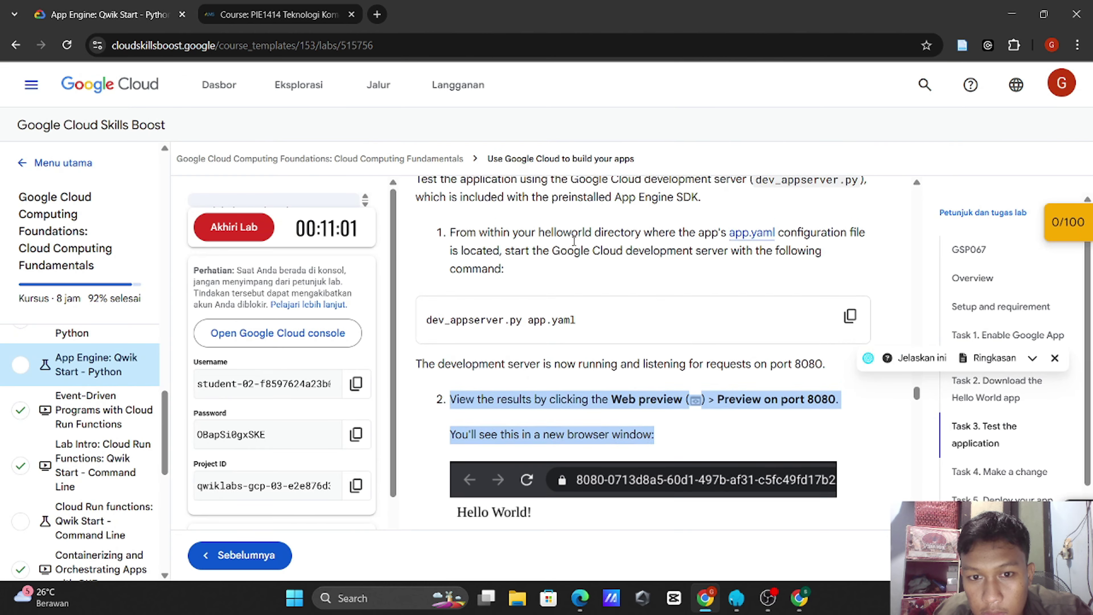
Step: Translate the lab's Task 3 instructions from English to Indonesian in Google Translate and read the translation
drag(417, 212, 766, 468)
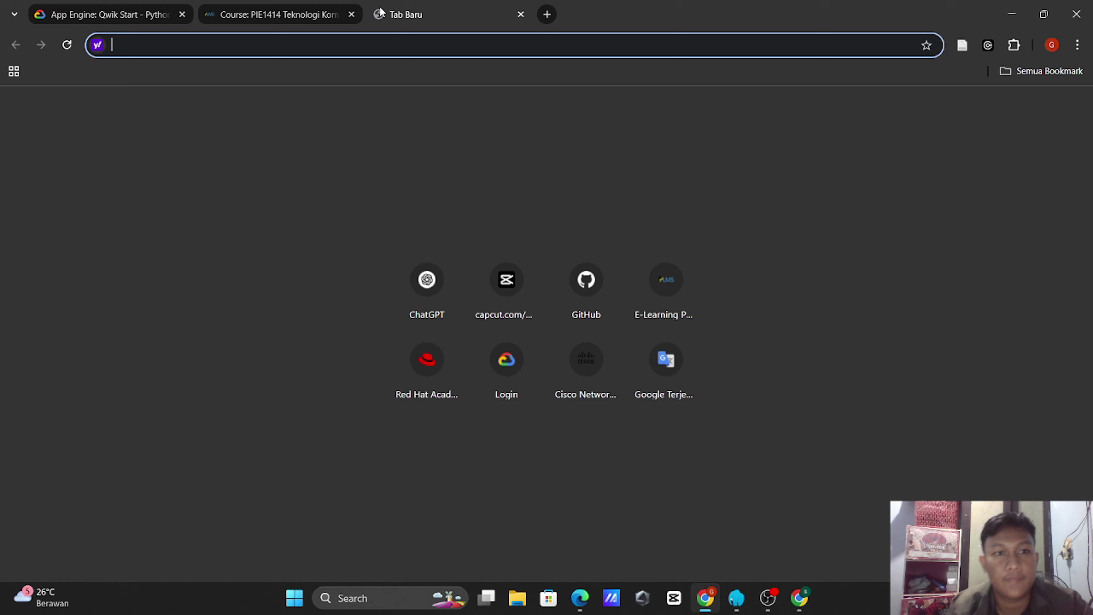
click(378, 13)
text(tra)
key(Return)
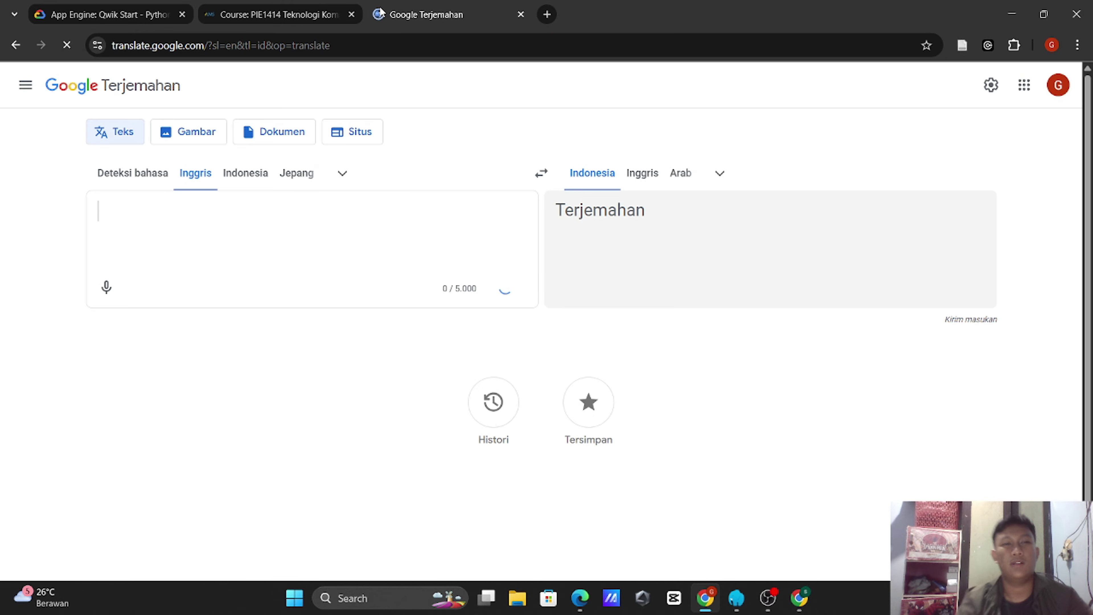
text(Test the application using the Google Cloud development server (dev_appserver.py), which is included with the preinstalled App Engine SDK.  From within your helloworld directory where the app's app.yaml configuration file is located, start the Google Cloud development server with the following command: dev_appserver.py app.yaml Disalin The development server is now running and listening for requests on port 8080.  View the results by clicking the Web preview (web preview icon) > Preview on port 8080.  You'll see this in a new browser window:)
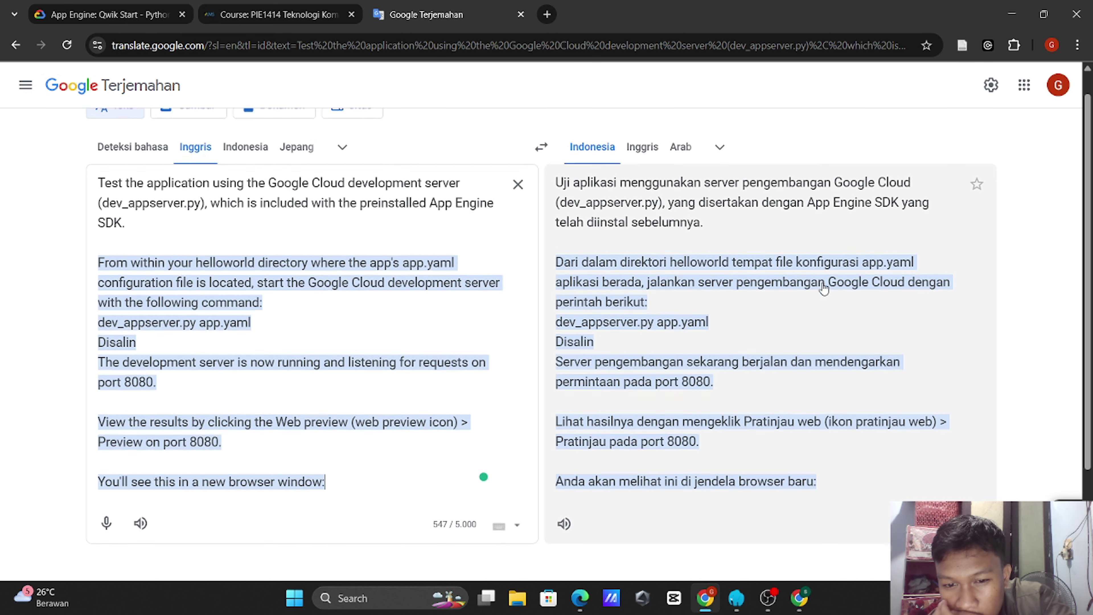
scroll(825, 288, down, 1)
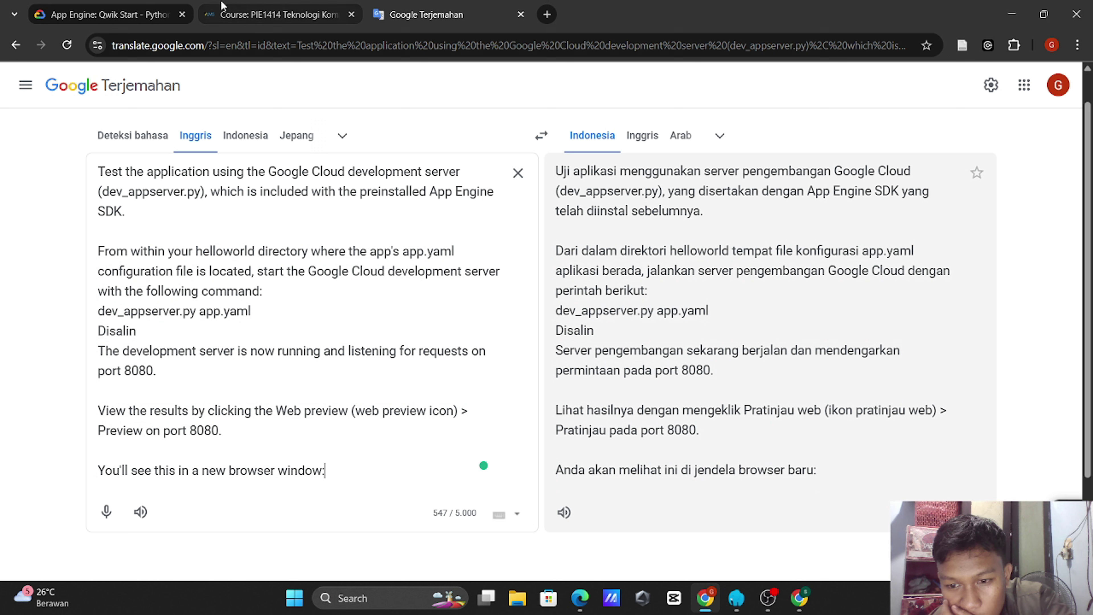
Step: Return to the lab's Task 3 web preview instruction and reload the localhost:8080 page
click(178, 8)
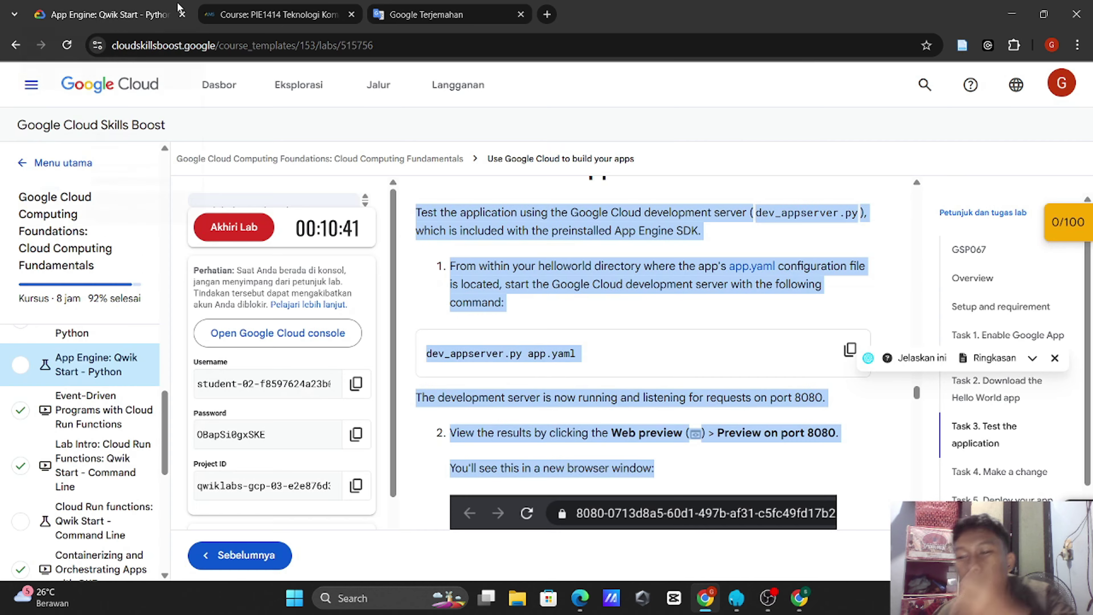
scroll(602, 292, down, 1)
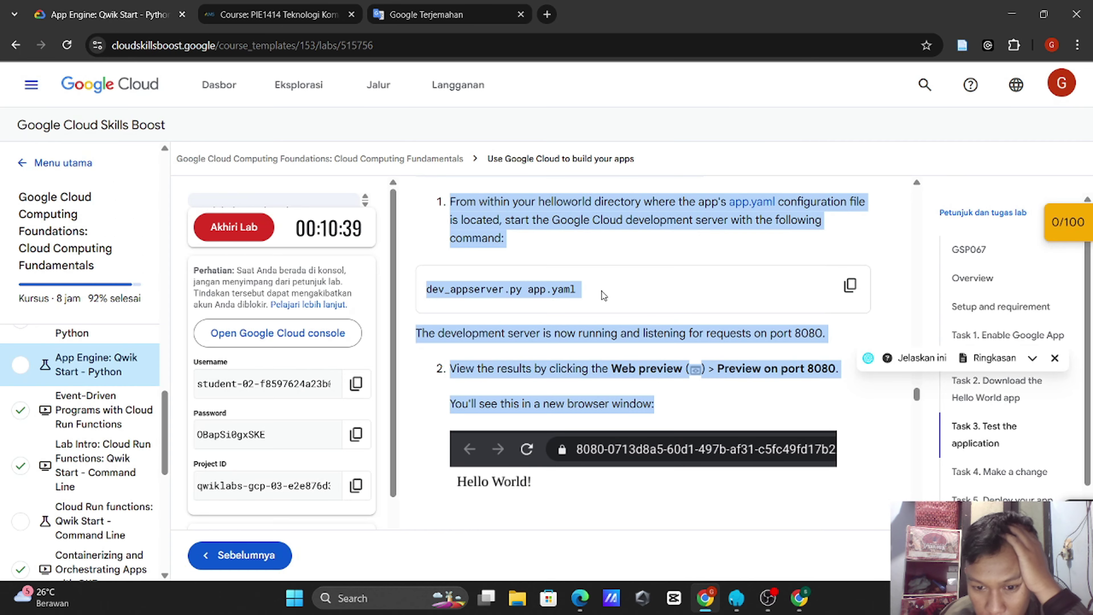
click(803, 596)
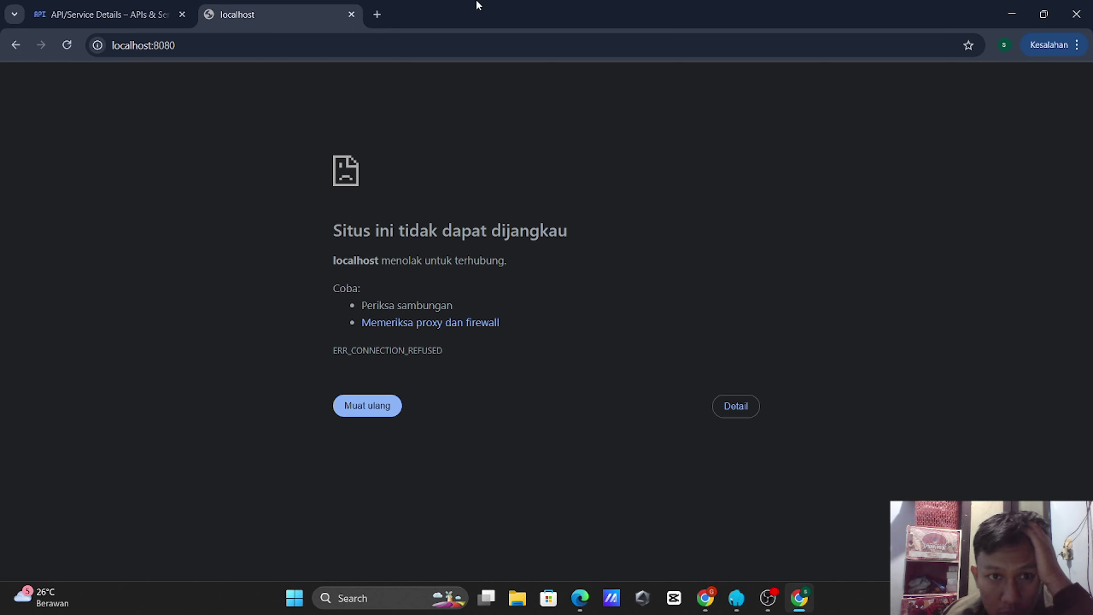
click(65, 44)
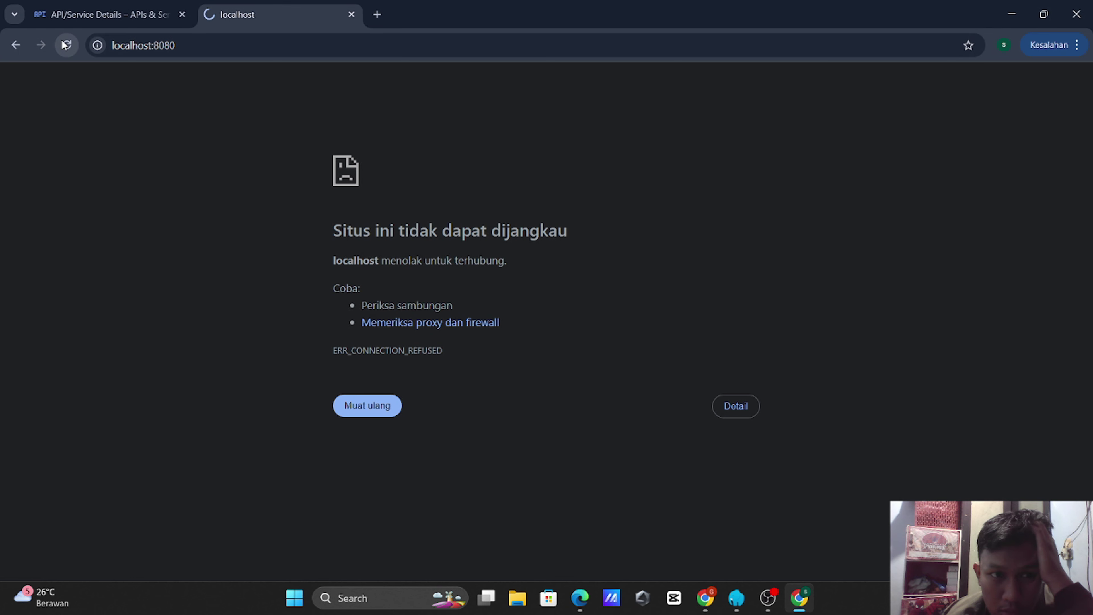
click(75, 9)
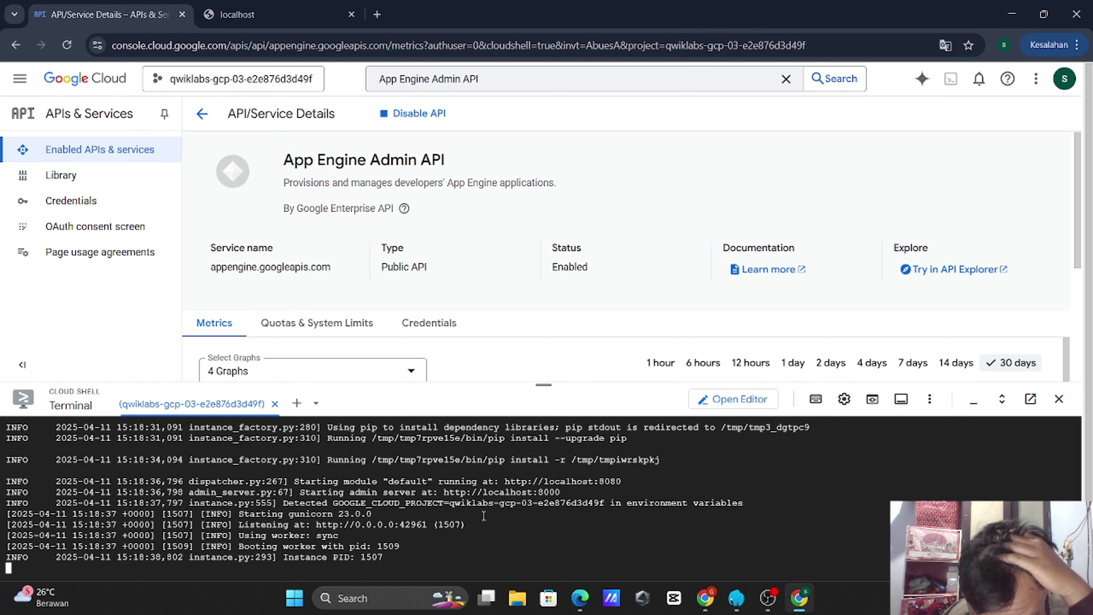
click(497, 492)
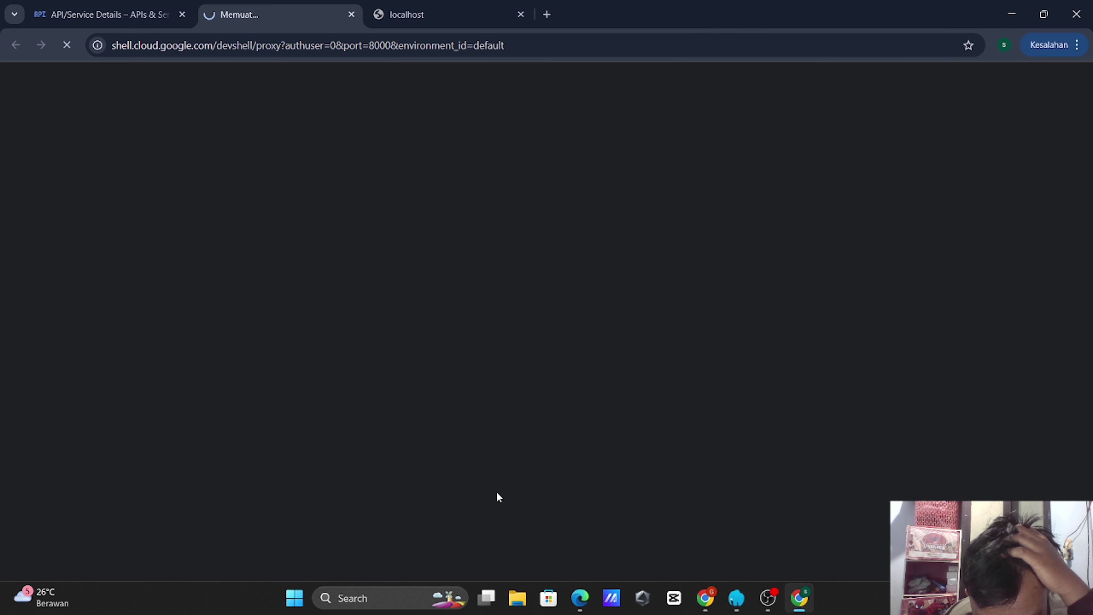
click(383, 6)
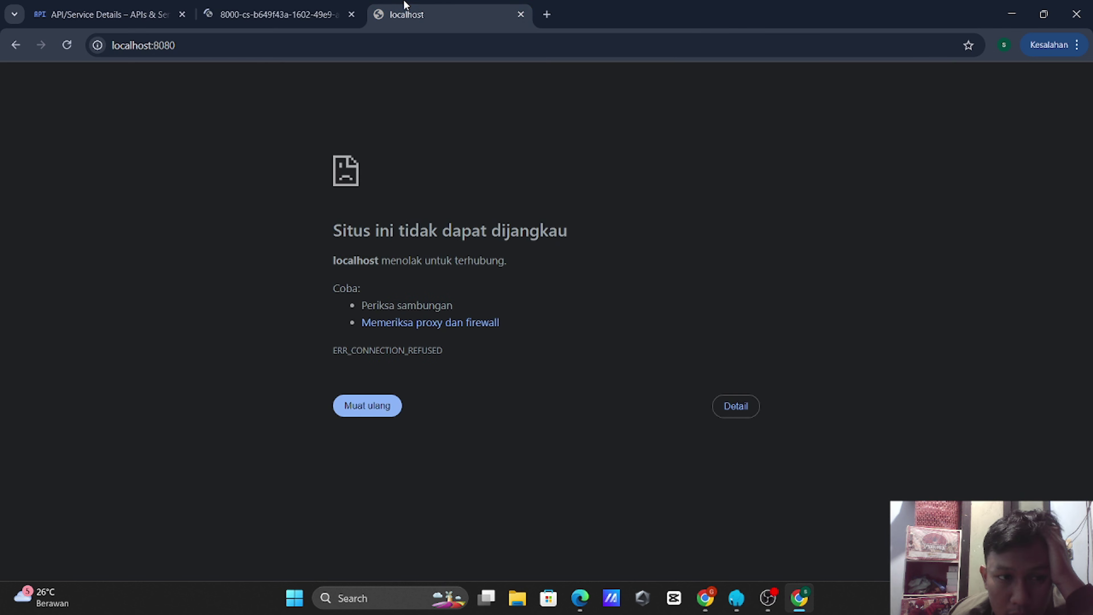
click(241, 13)
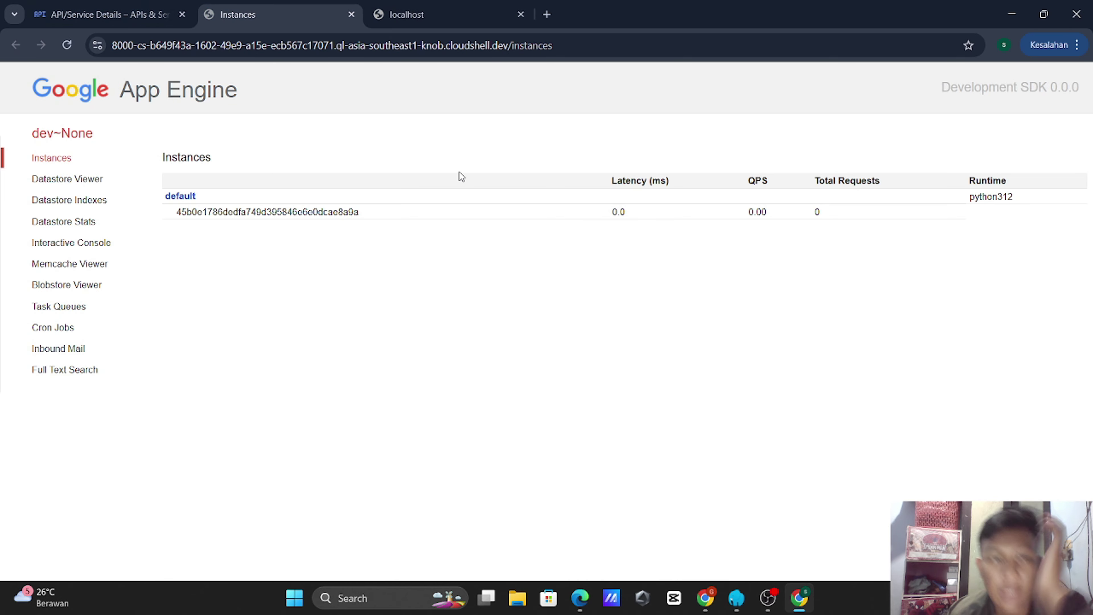
Step: Copy the default module's instance ID and try to open it in the localhost tab
drag(193, 212, 415, 219)
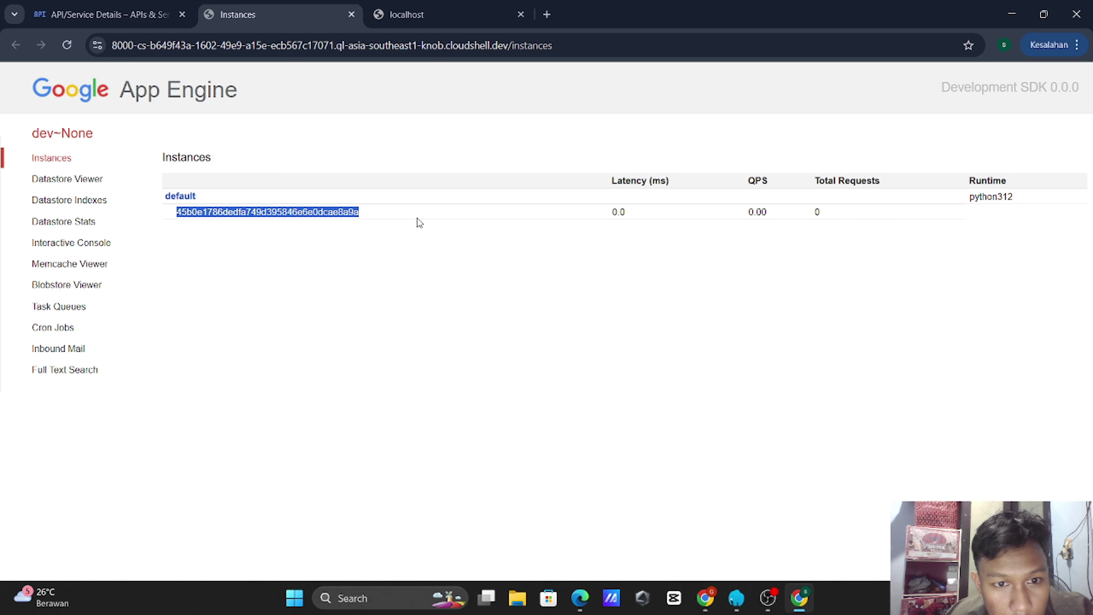
key(ctrl+c)
click(439, 13)
click(410, 43)
key(ctrl+v)
key(Return)
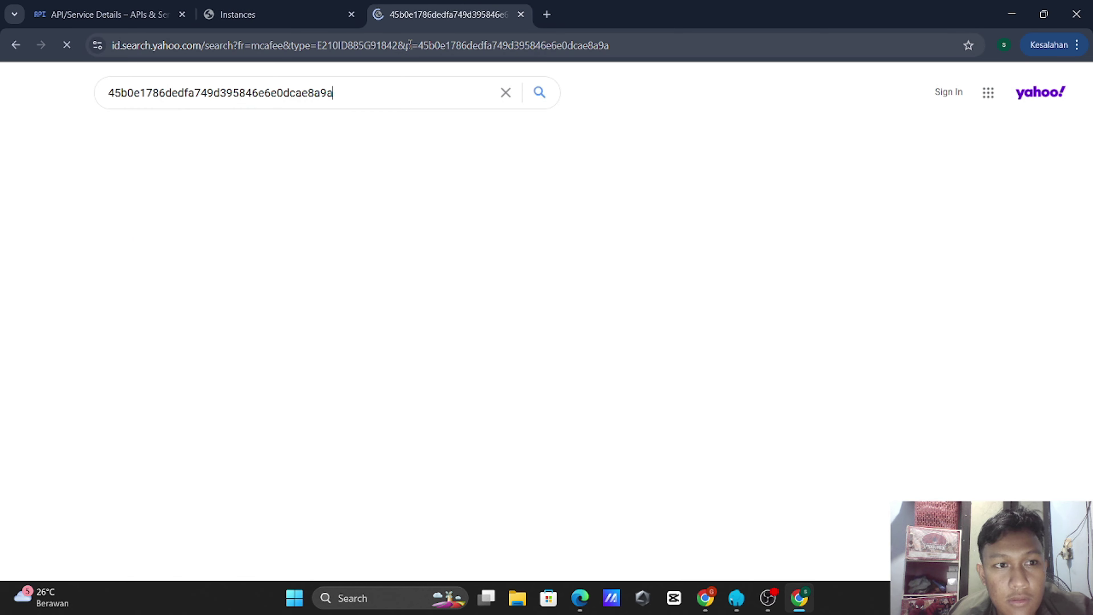
click(104, 15)
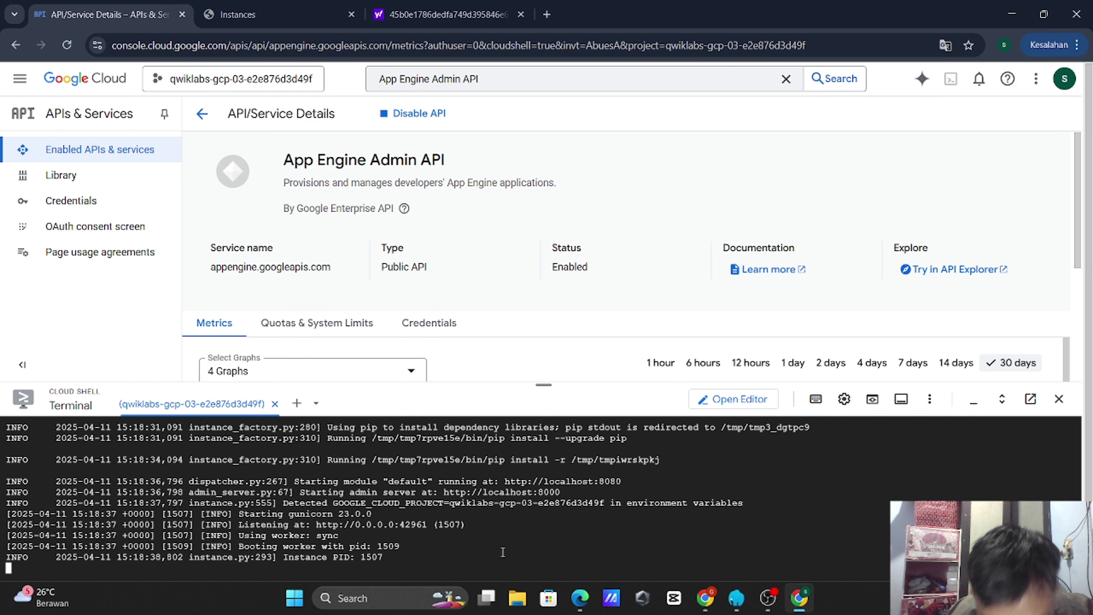
click(526, 482)
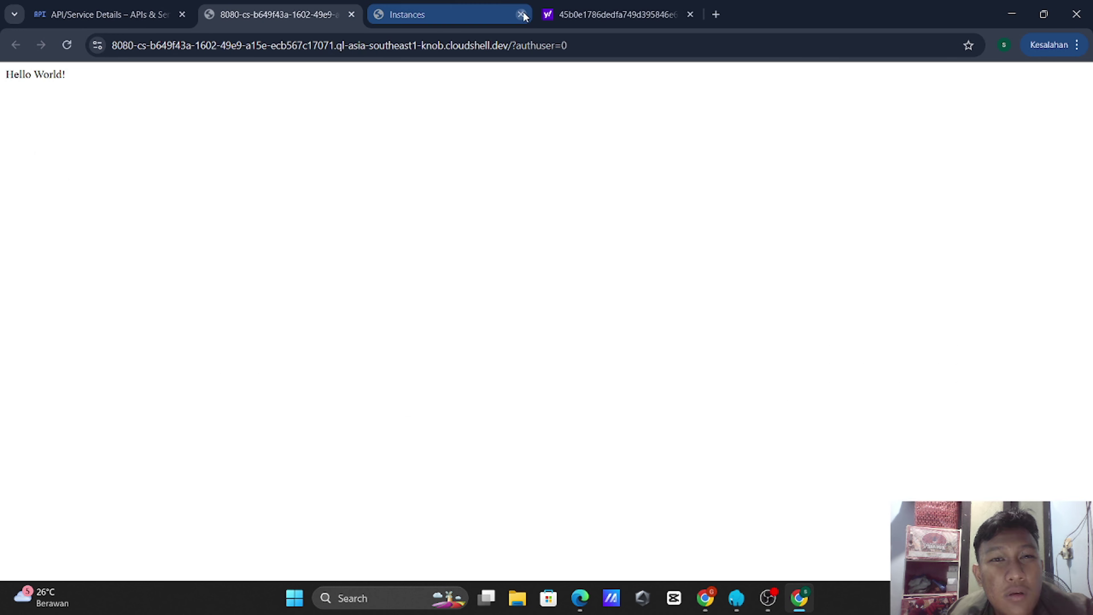
click(520, 14)
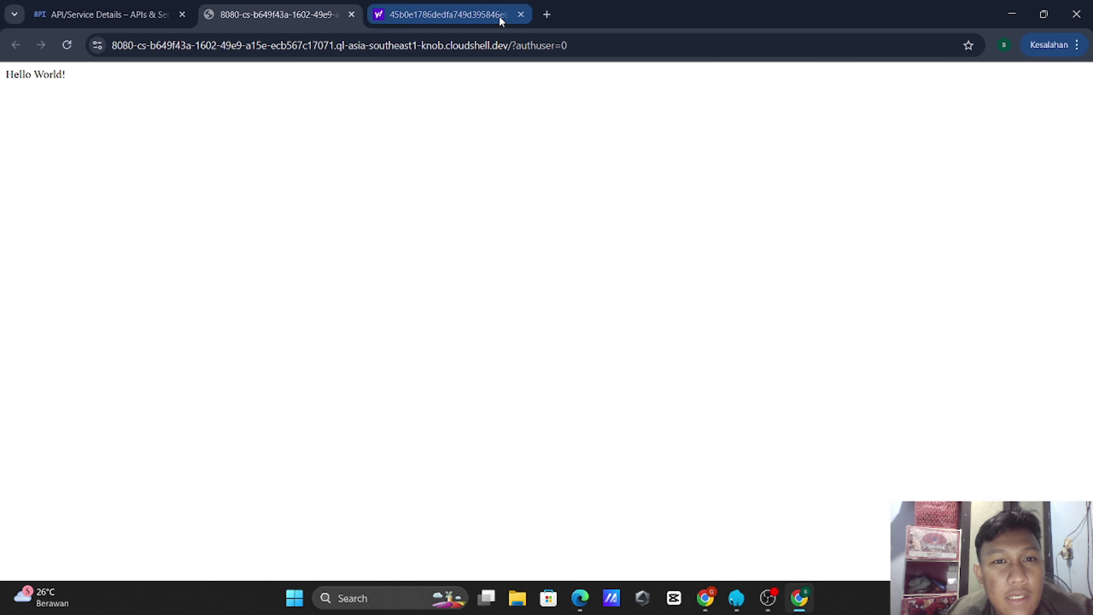
click(512, 18)
click(520, 15)
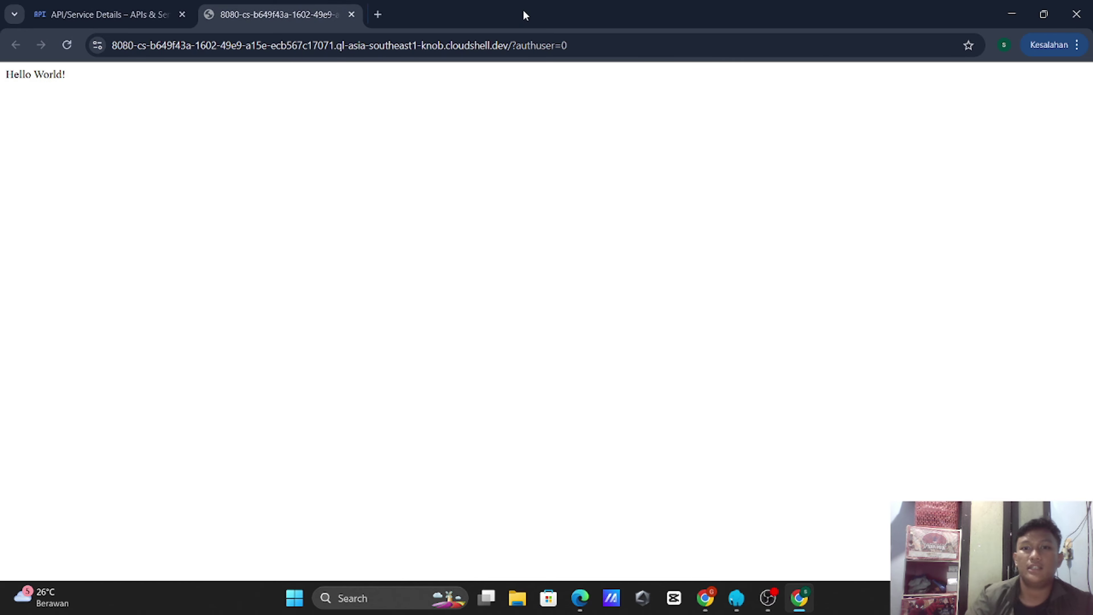
Step: Recheck the development server's output in Cloud Shell and go to "Task 4. Make a change" in the lab instructions
click(88, 11)
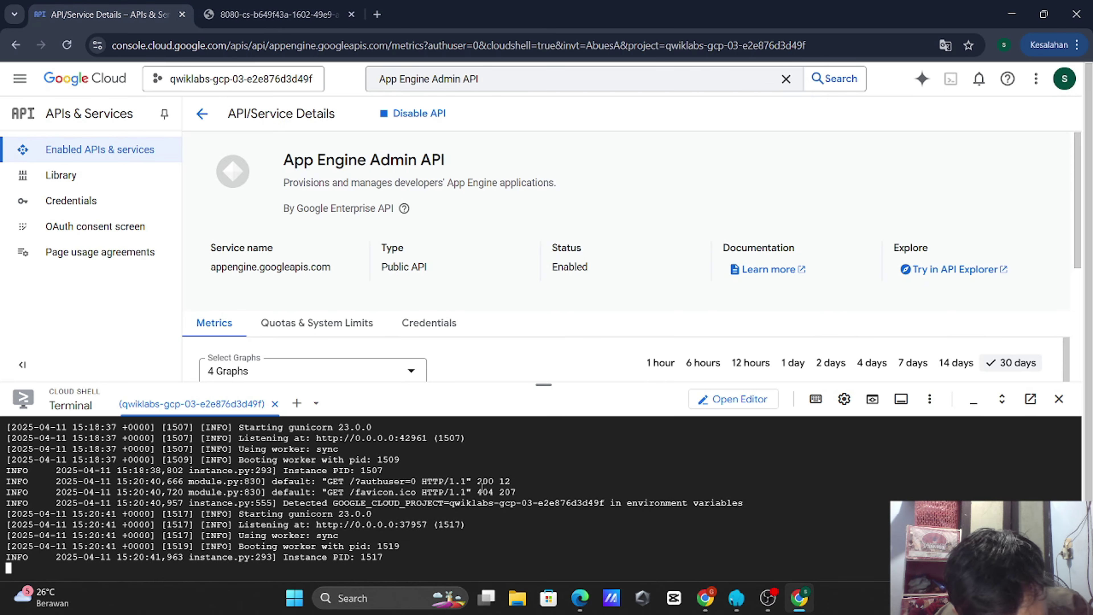
scroll(482, 489, up, 4)
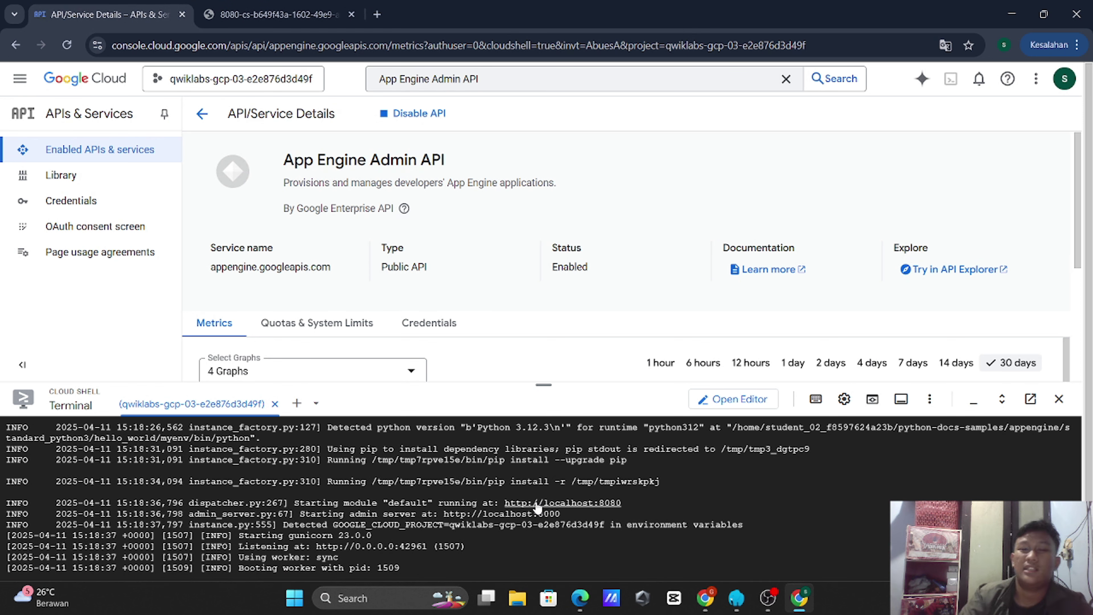
click(705, 597)
click(661, 381)
scroll(661, 381, down, 8)
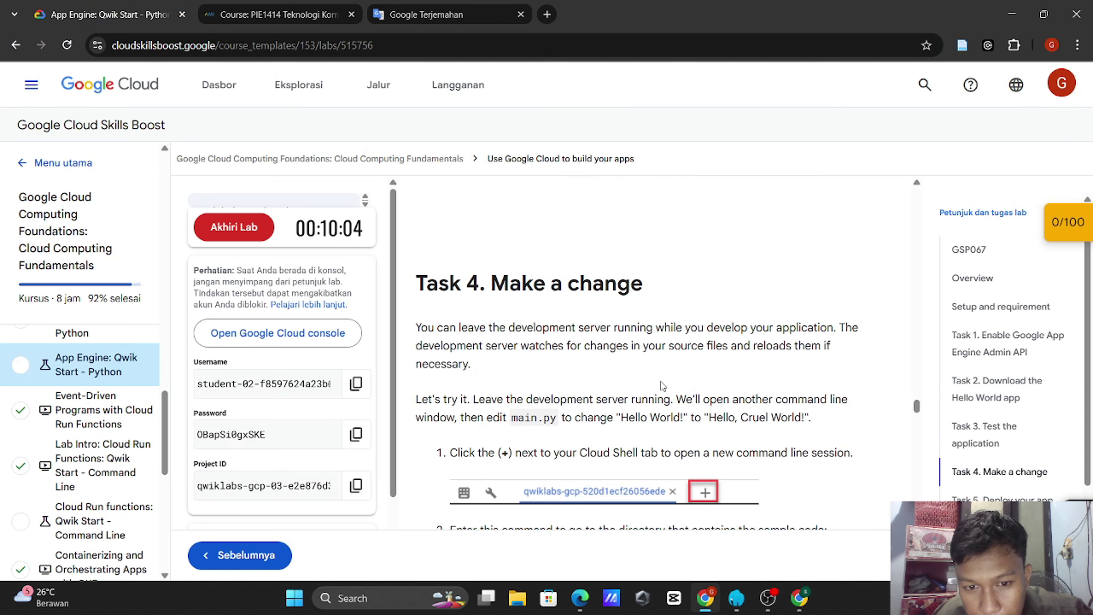
Step: Close the Google Translate tab and read the lab's Task 4 instructions on editing main.py in a new Cloud Shell session
click(521, 14)
scroll(601, 279, up, 6)
scroll(602, 281, down, 6)
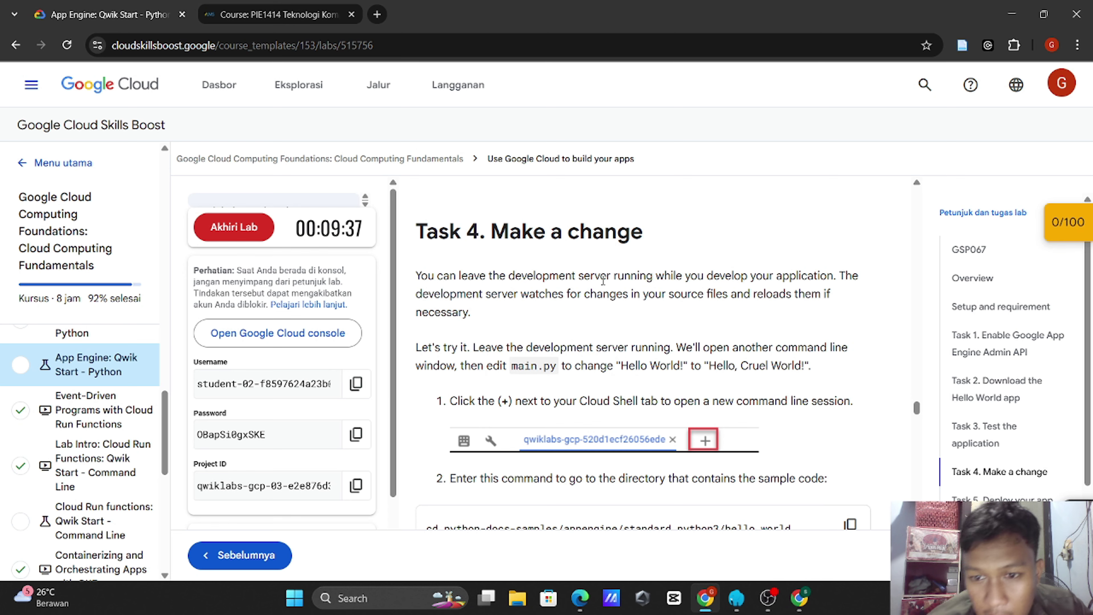
scroll(603, 281, down, 1)
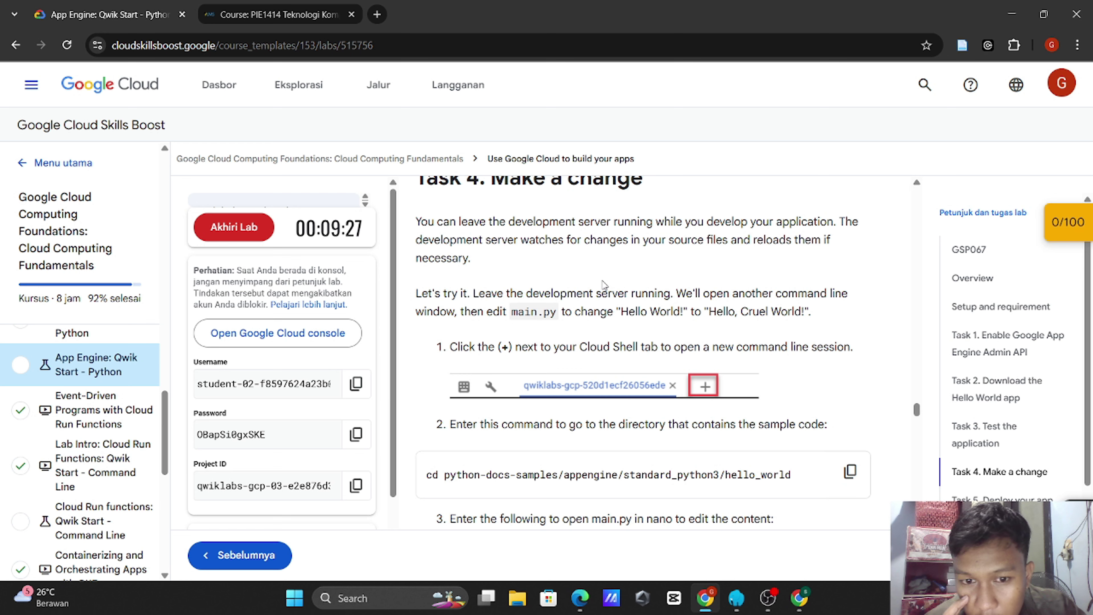
scroll(604, 284, down, 1)
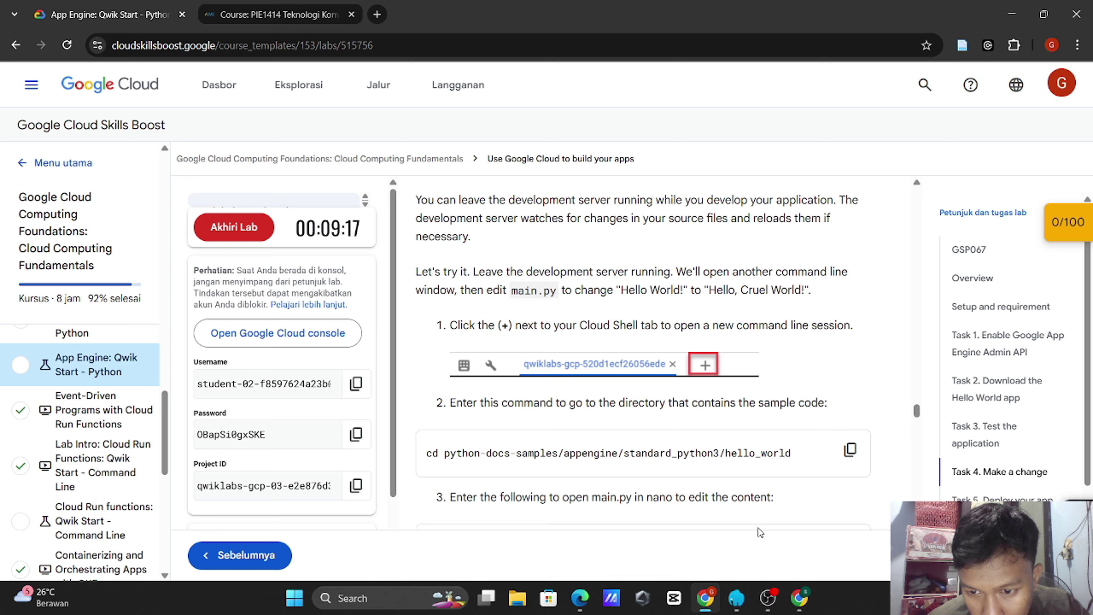
click(799, 597)
click(377, 14)
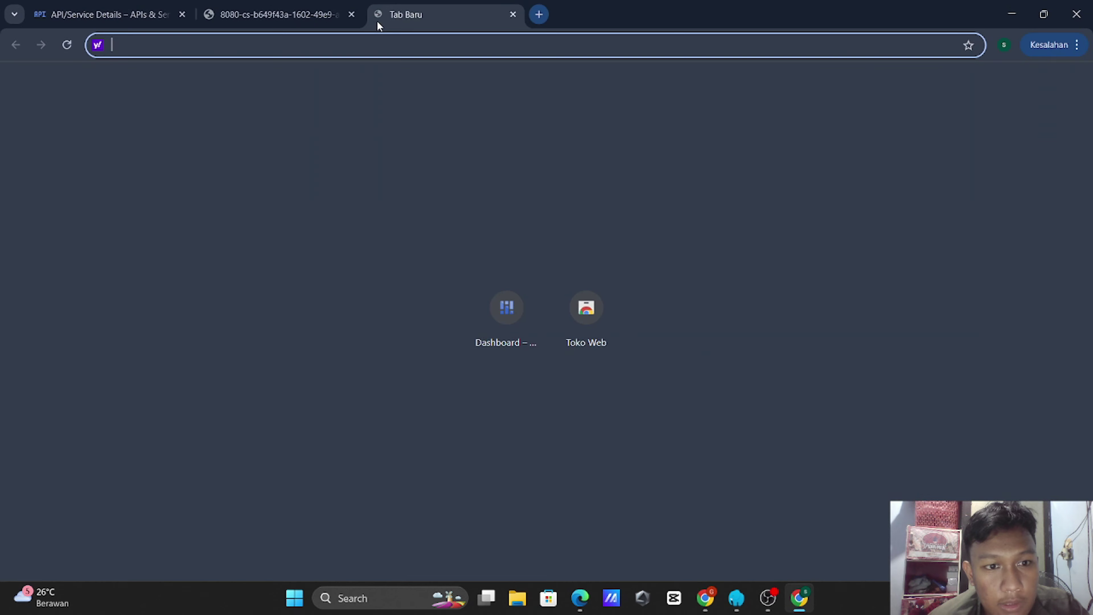
key(alt+Tab)
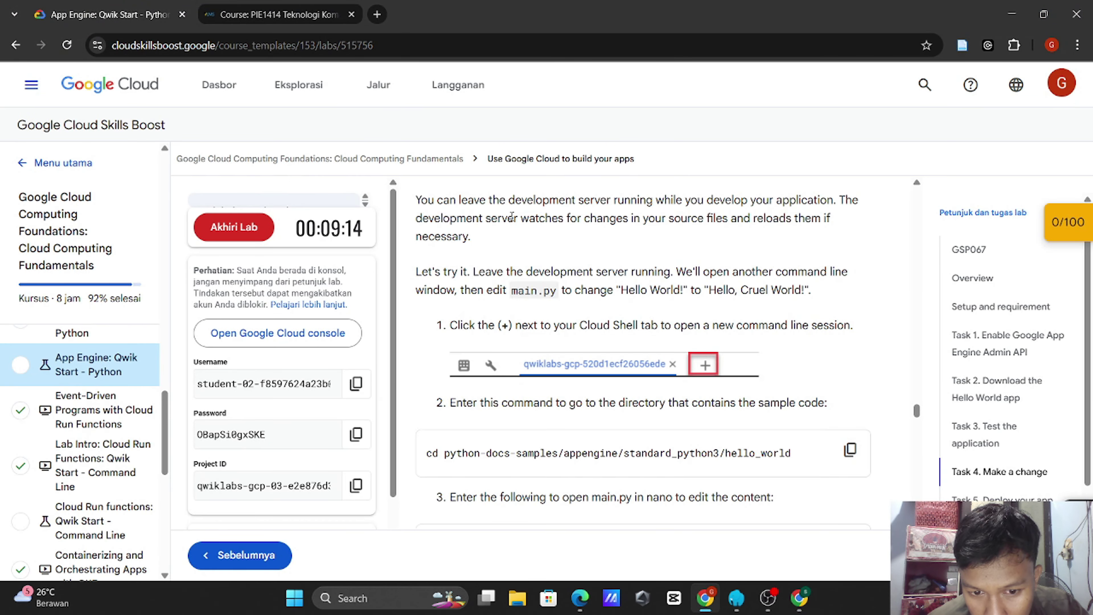
scroll(513, 217, down, 2)
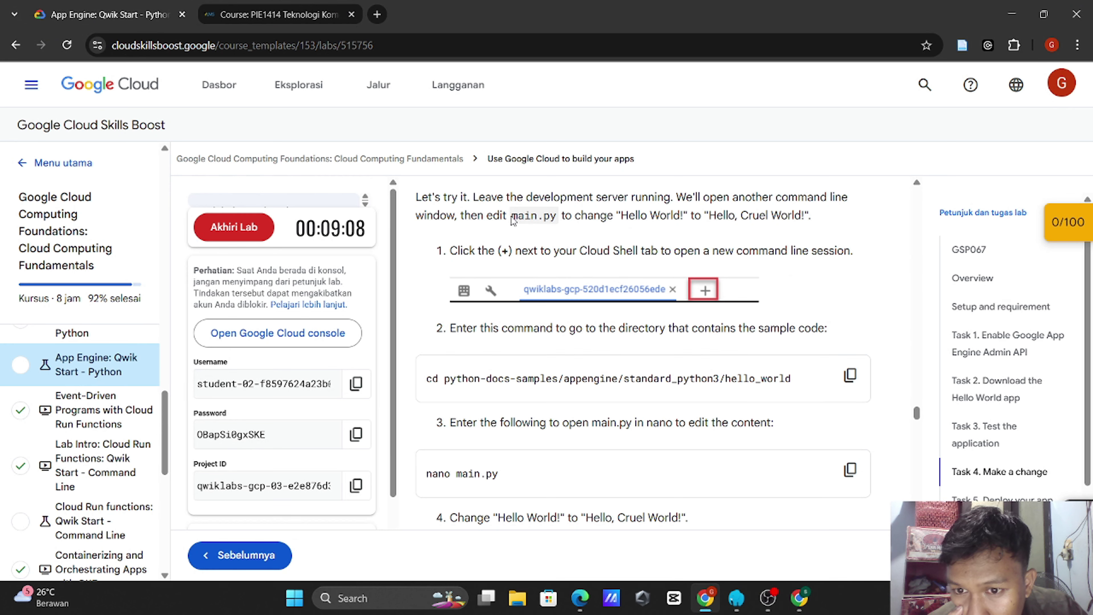
Step: Open a second Cloud Shell session in the console and copy the lab's Task 4 command for going to the sample code directory
key(alt+Tab)
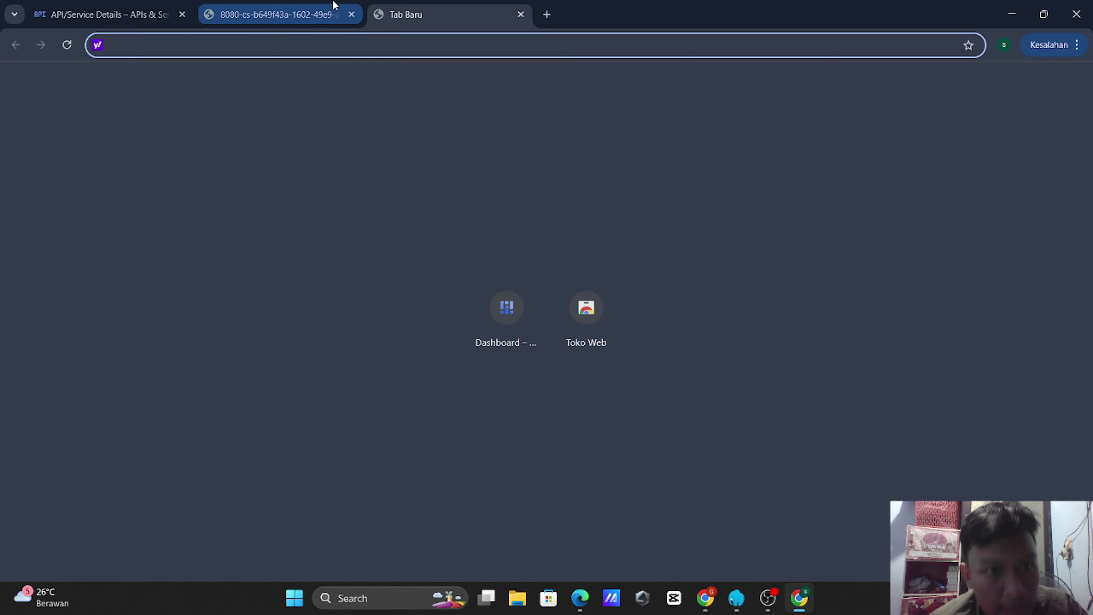
click(147, 15)
click(297, 403)
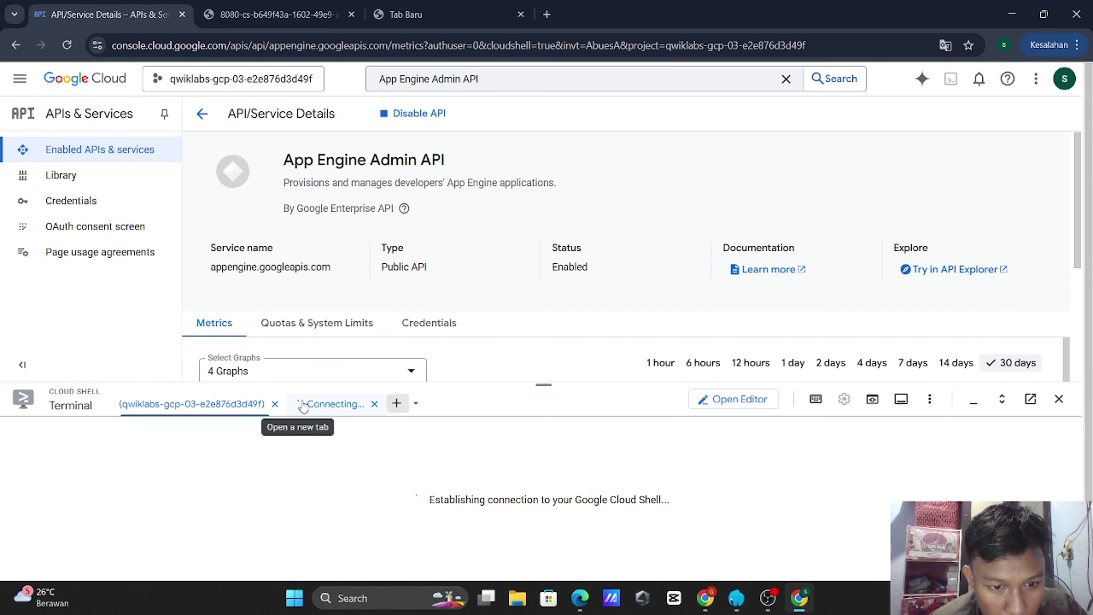
key(alt+Tab)
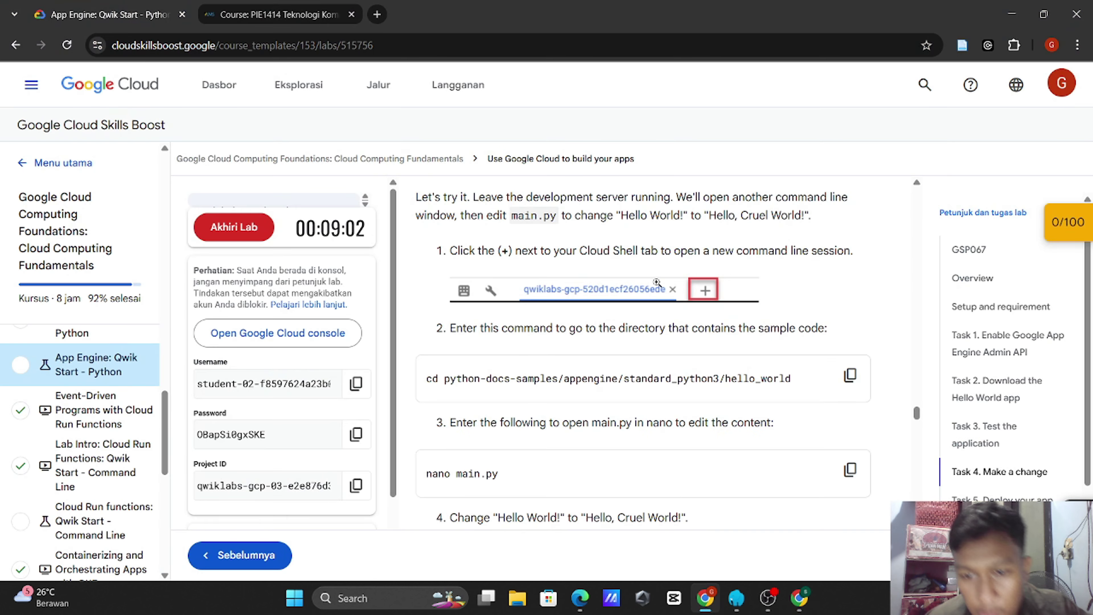
click(850, 374)
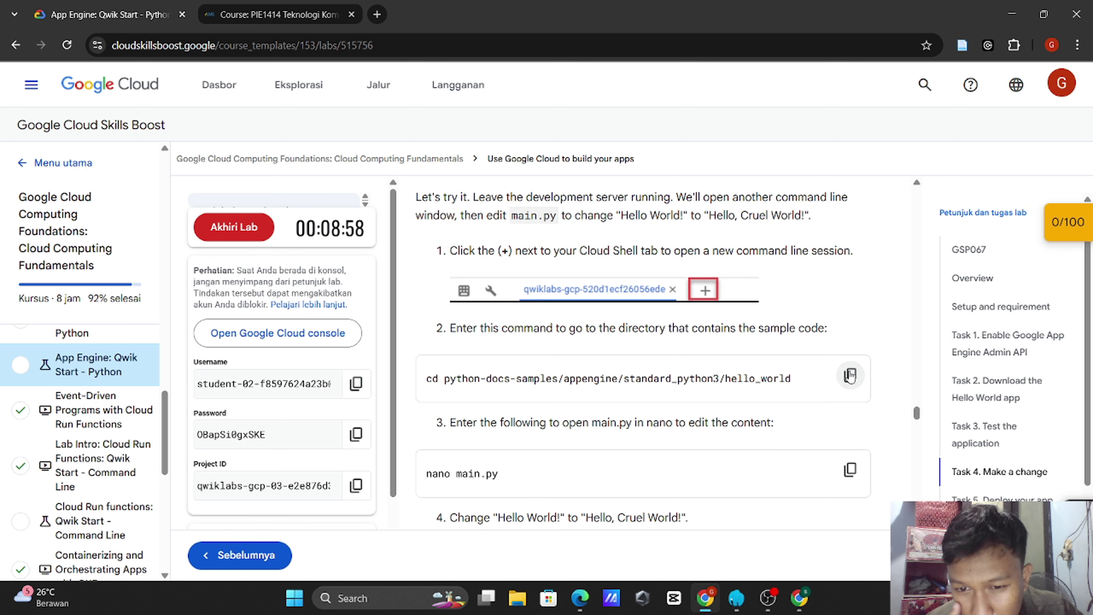
Step: Check the new session's connection and look through the lab instructions from Task 2 to the App Engine quiz questions
key(alt+Tab)
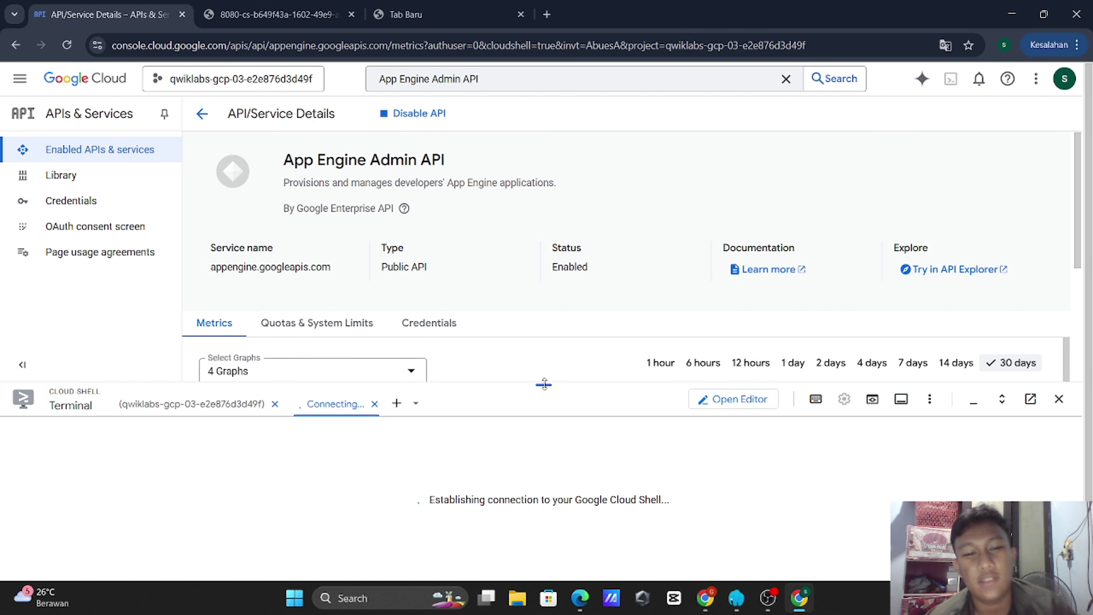
key(alt+Tab)
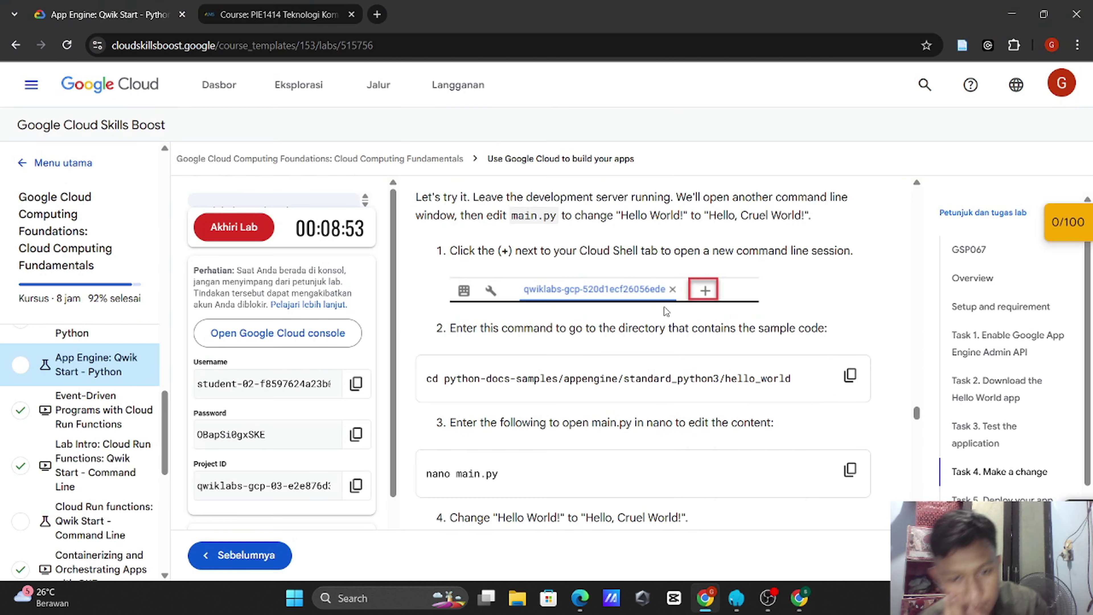
scroll(666, 310, down, 2)
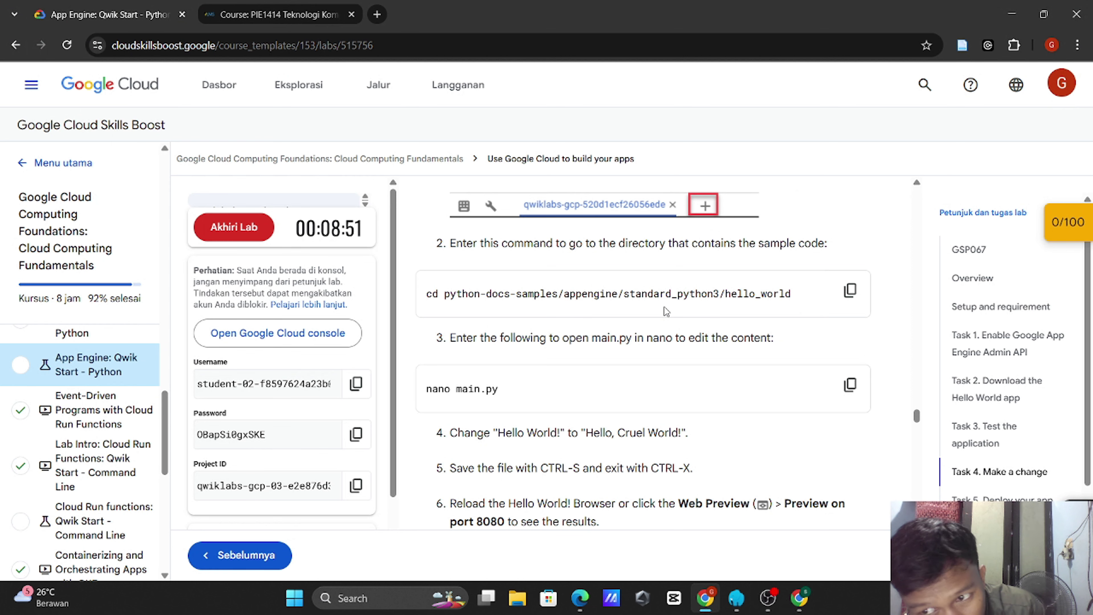
scroll(666, 310, down, 1)
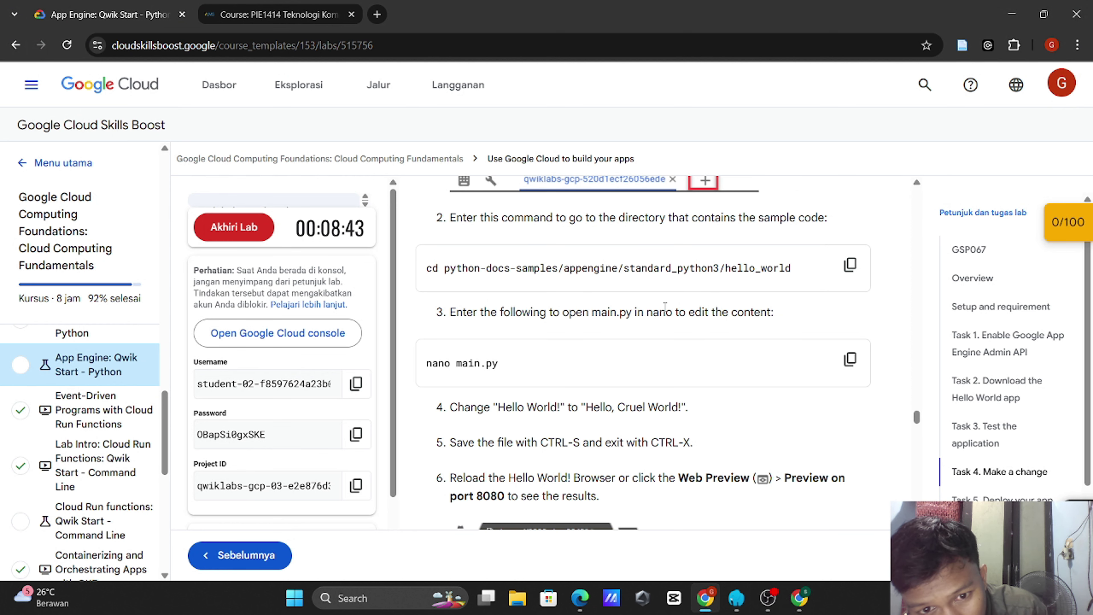
scroll(665, 306, down, 5)
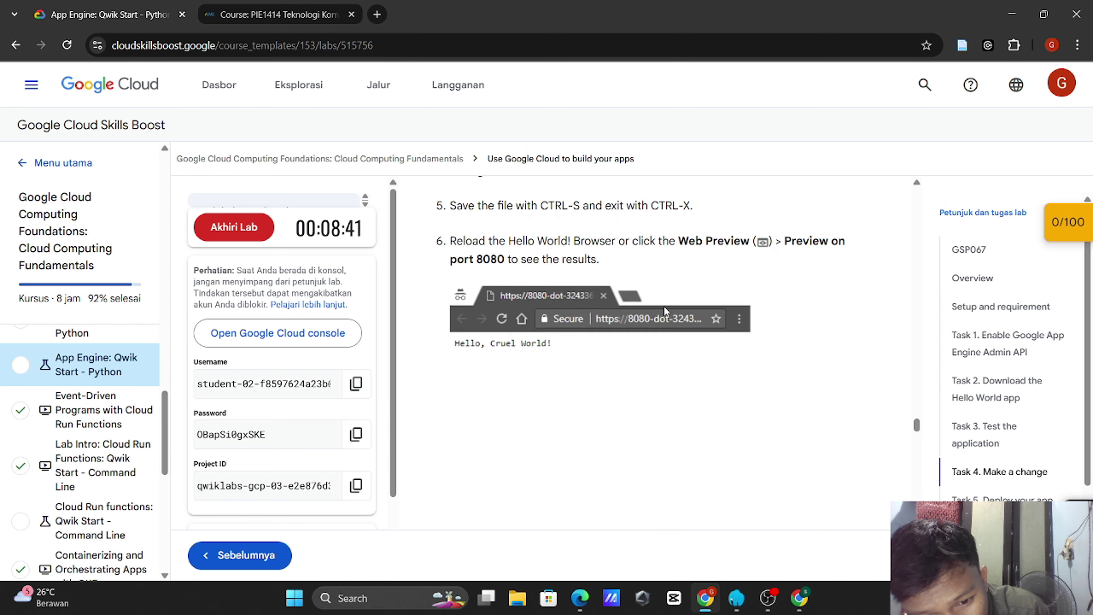
scroll(665, 307, down, 6)
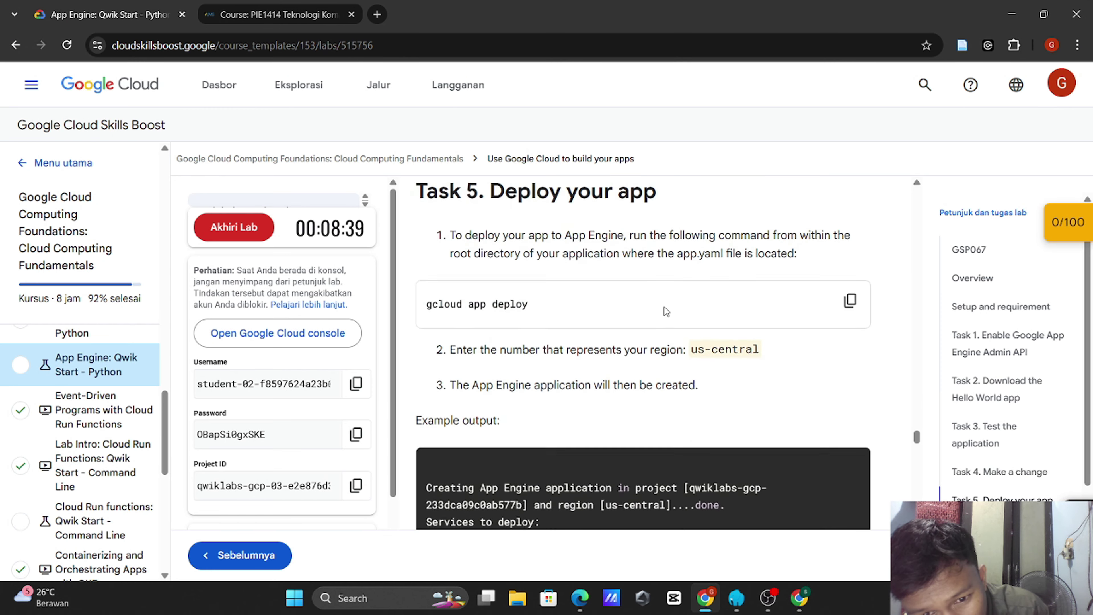
scroll(664, 307, down, 10)
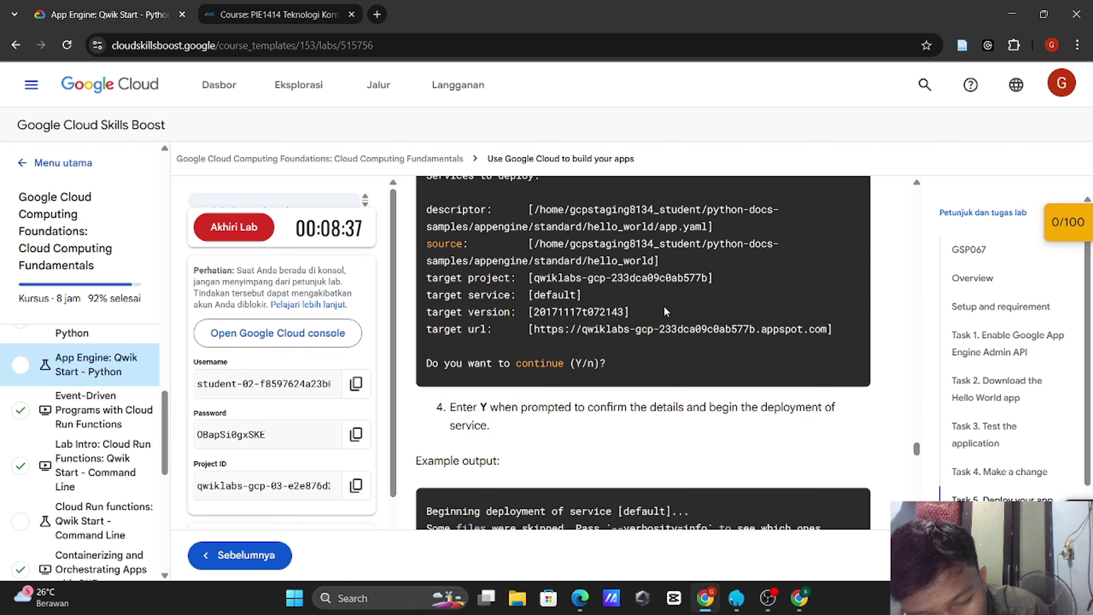
scroll(666, 311, down, 15)
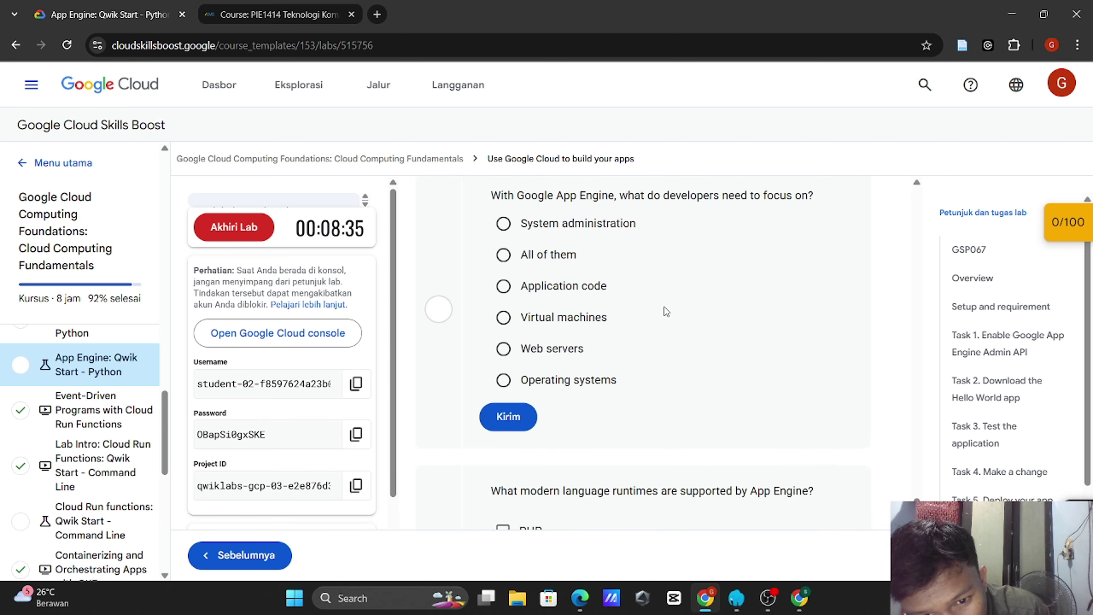
scroll(666, 311, up, 5)
scroll(666, 311, up, 15)
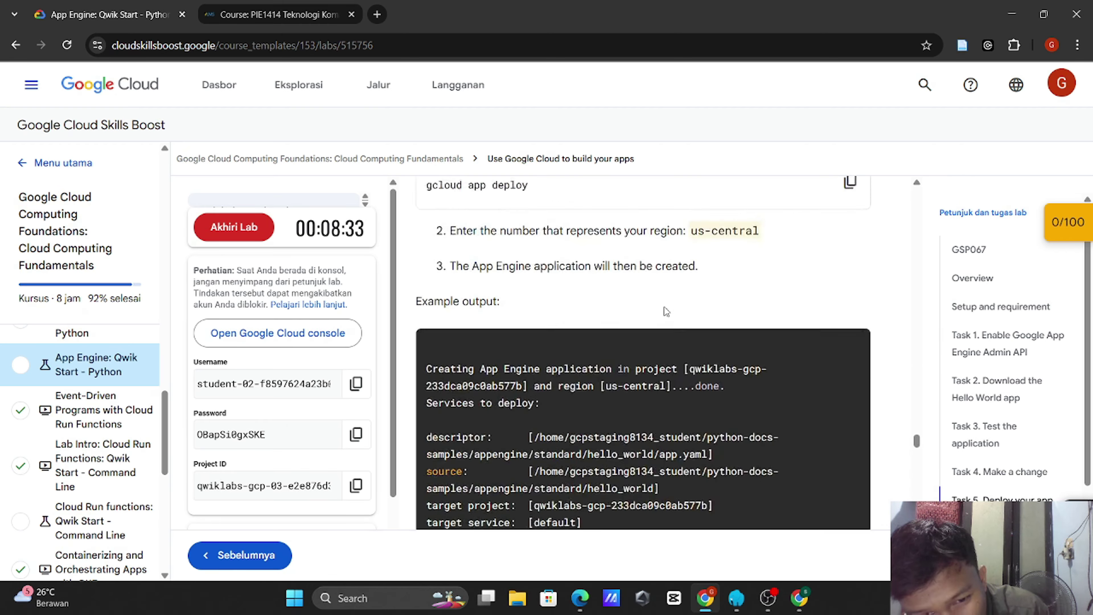
scroll(664, 307, up, 10)
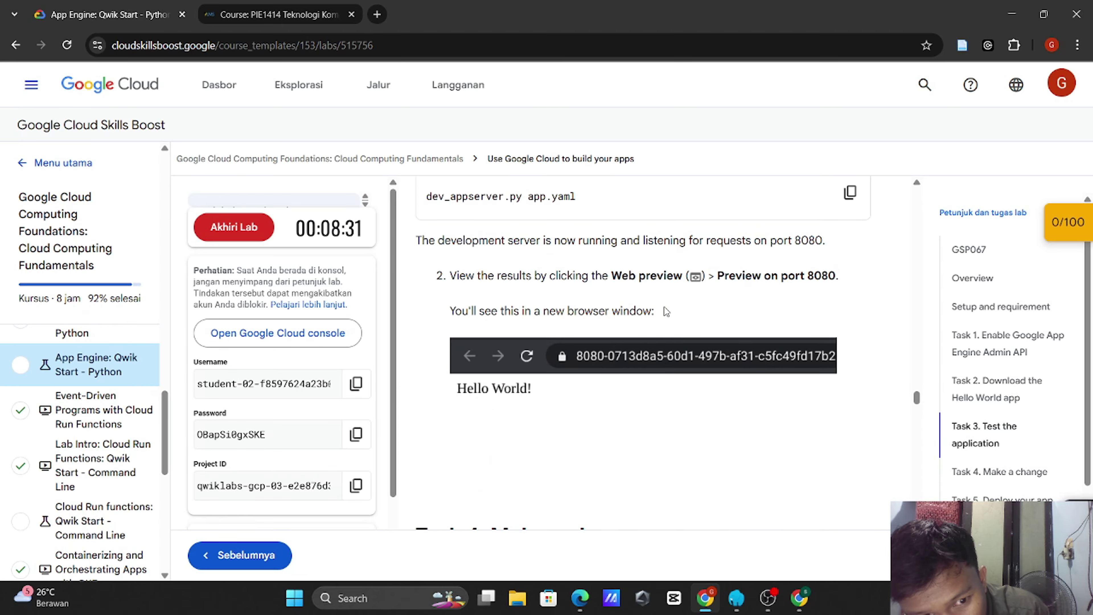
scroll(665, 307, up, 15)
scroll(665, 306, down, 12)
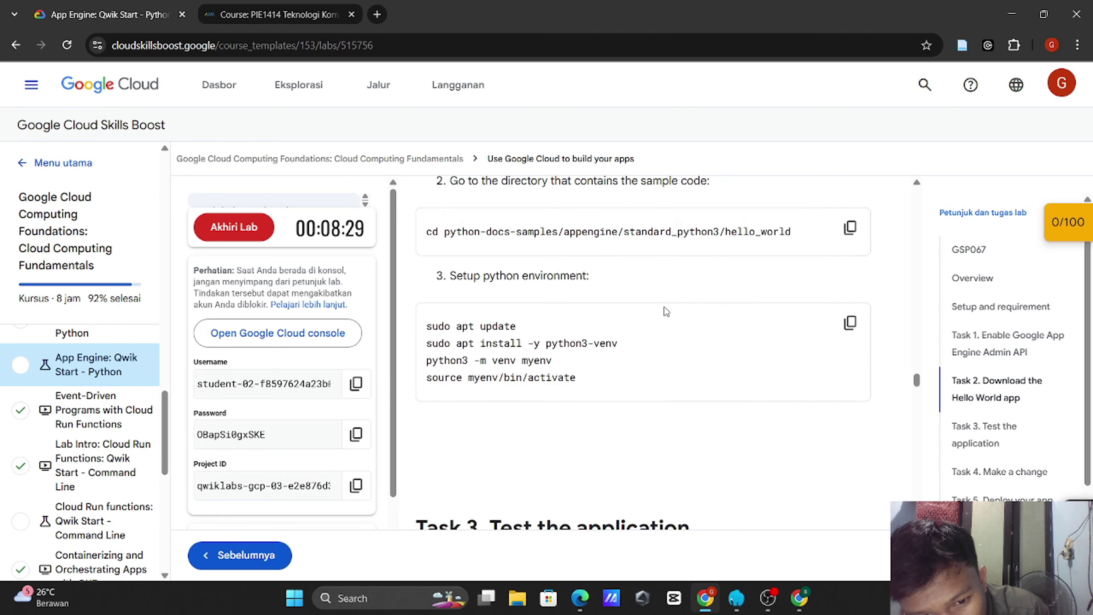
scroll(665, 310, down, 15)
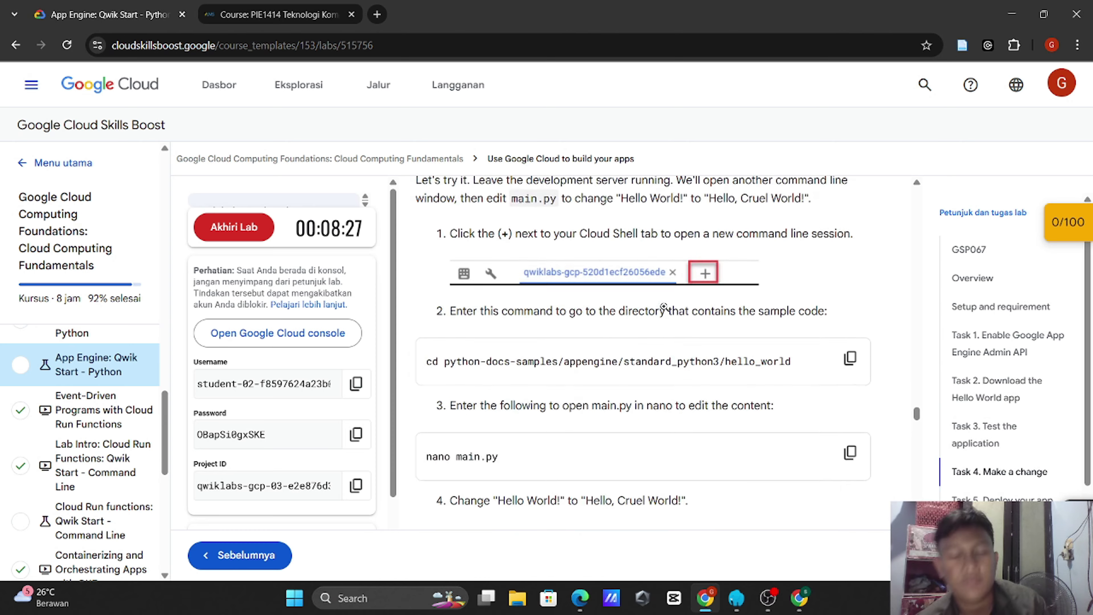
Step: Run "cd python-docs-samples/appengine/standard_python3/hello_world" in the new Cloud Shell session
key(alt+Tab)
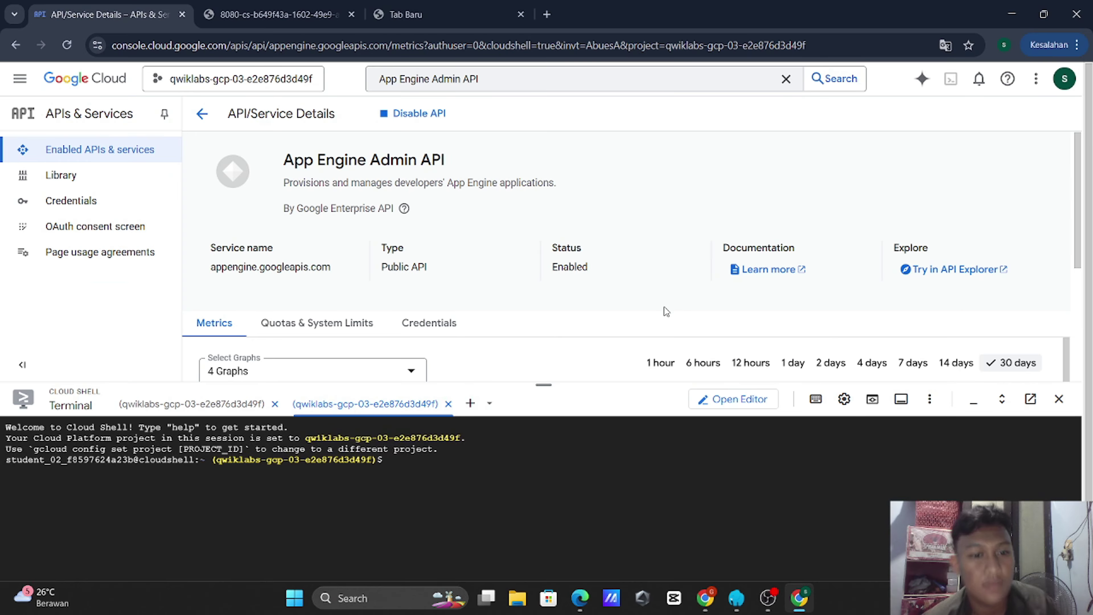
click(464, 463)
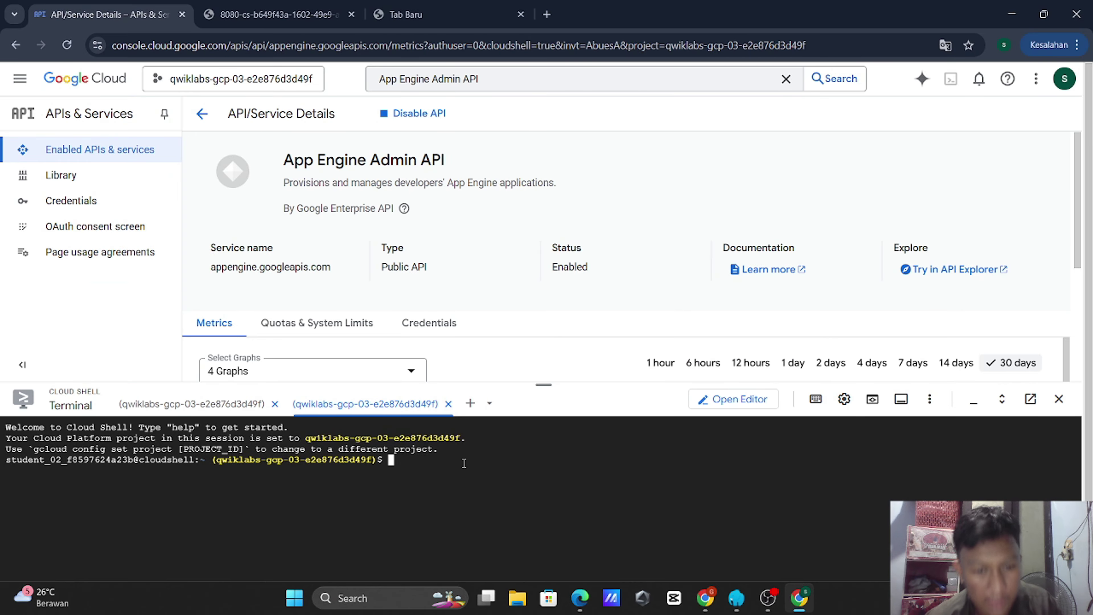
key(ctrl+v)
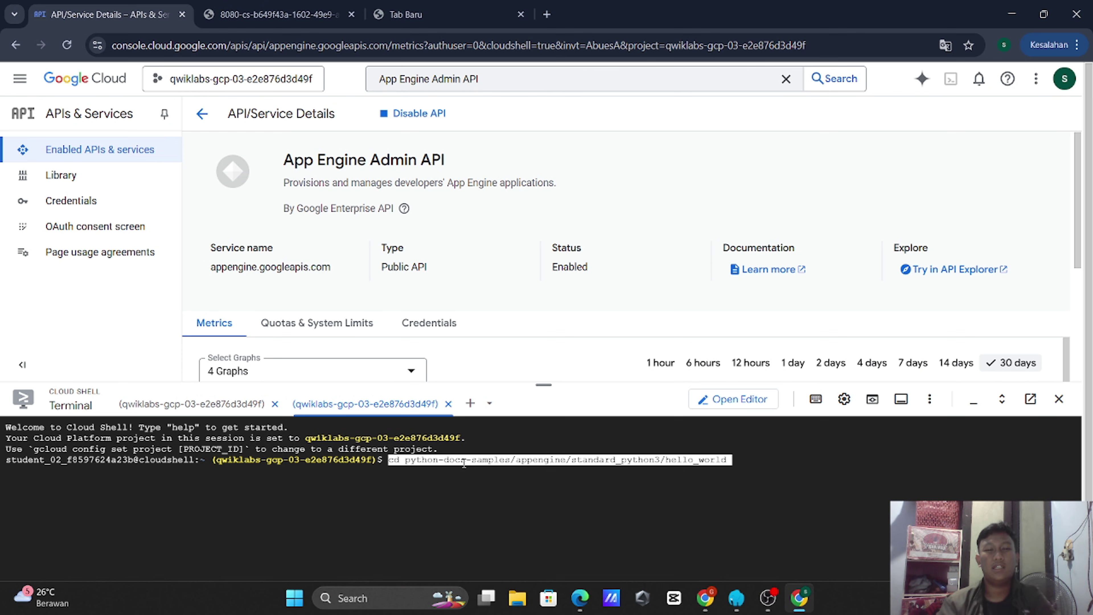
key(Return)
Step: Copy the "nano main.py" command from the lab instructions and run it in Cloud Shell to open main.py
key(alt+Tab)
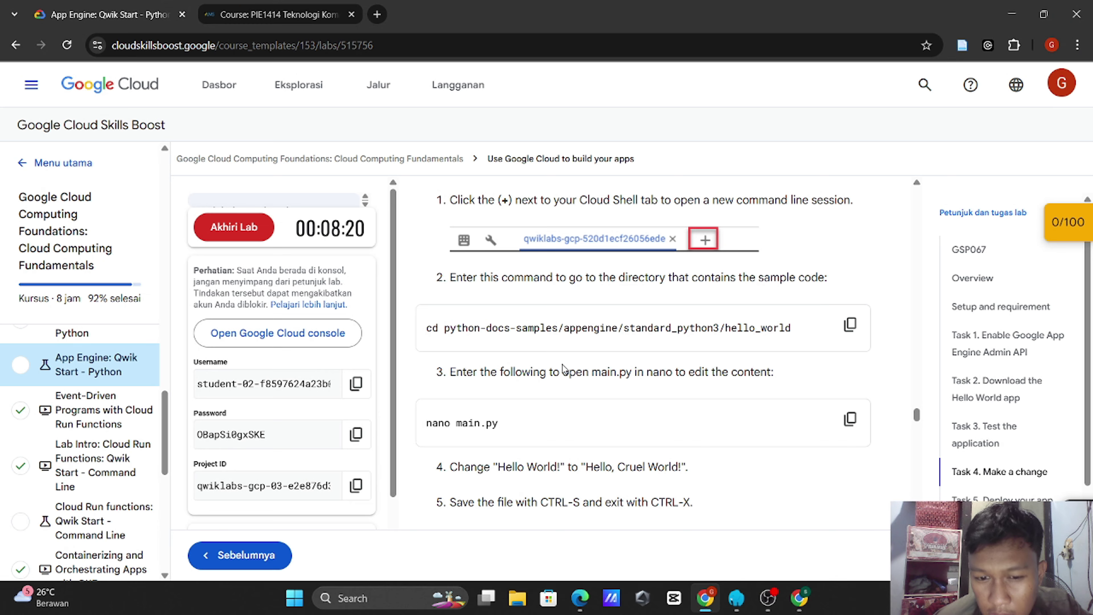
scroll(562, 364, down, 1)
click(849, 366)
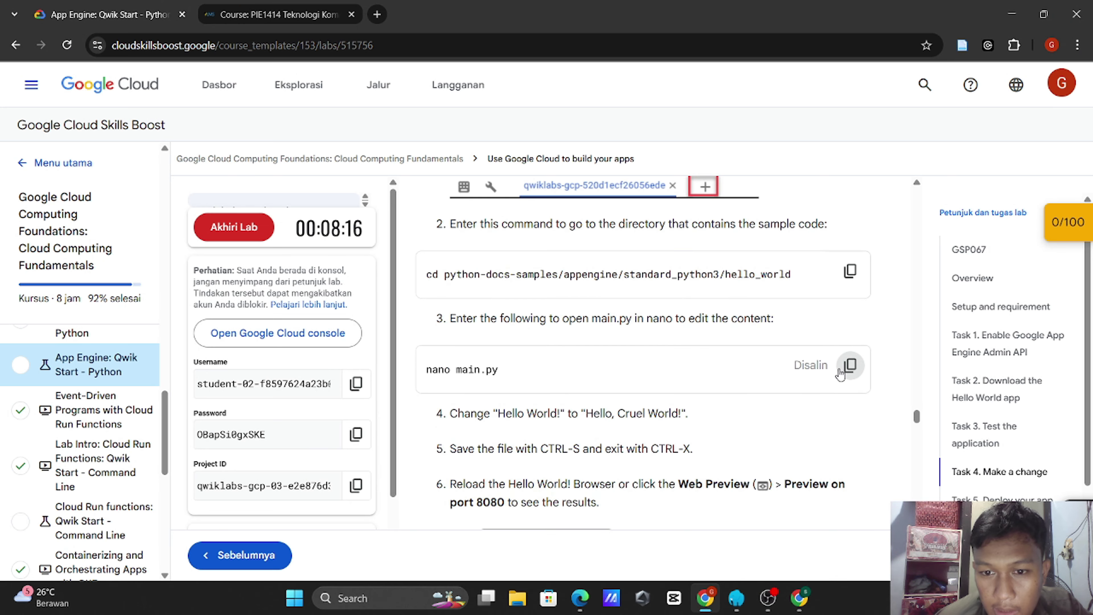
key(alt+Tab)
key(ctrl+v)
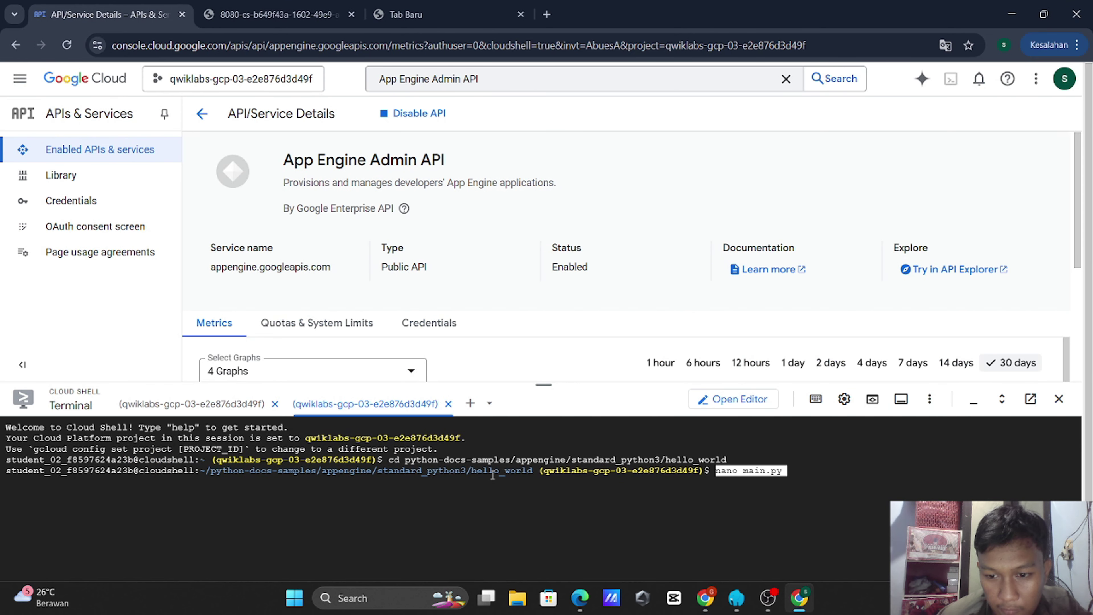
key(Return)
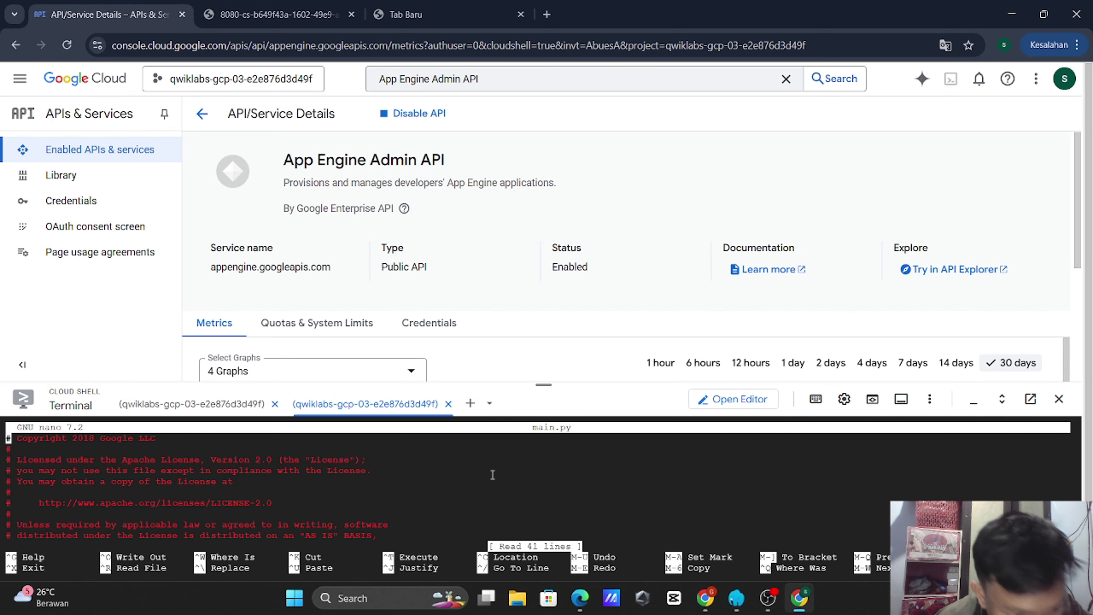
Step: Go down main.py to the end of the hello() function and check the required text change in the lab's Task 4
key(Down)
key(Down)
key(Down)
key(Down)
key(Down)
key(Down)
key(Down)
key(Down)
key(Down)
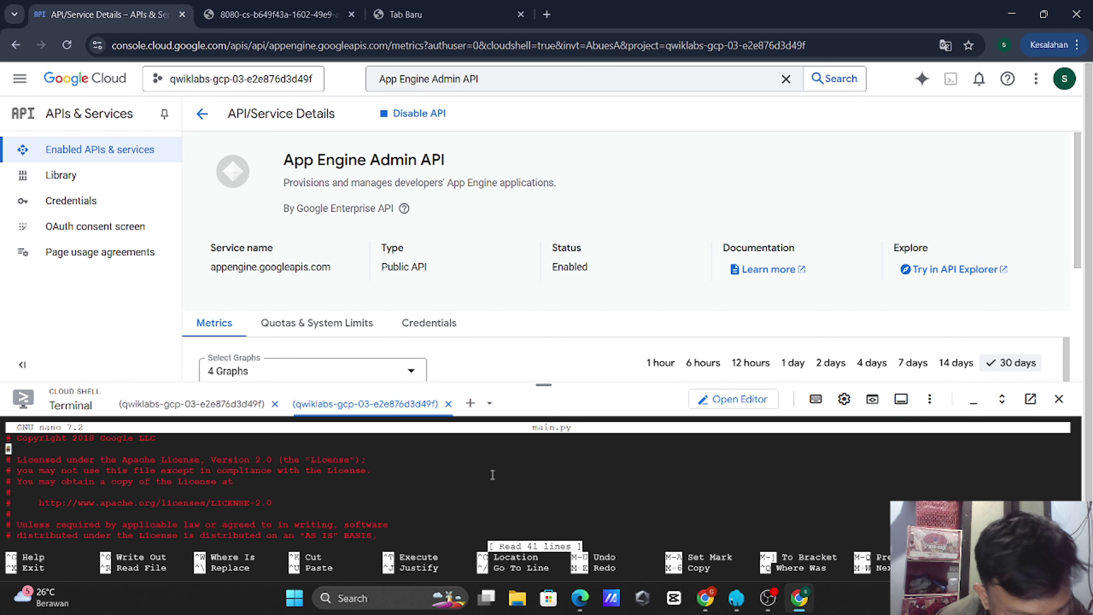
key(Down)
key(Down)
key(Down)
key(Down)
key(Down)
key(Down)
key(Down)
key(Down)
key(Down)
key(Down)
key(Down)
key(Down)
key(Down)
key(Down)
key(Down)
key(Down)
key(Down)
key(Down)
key(Down)
key(Down)
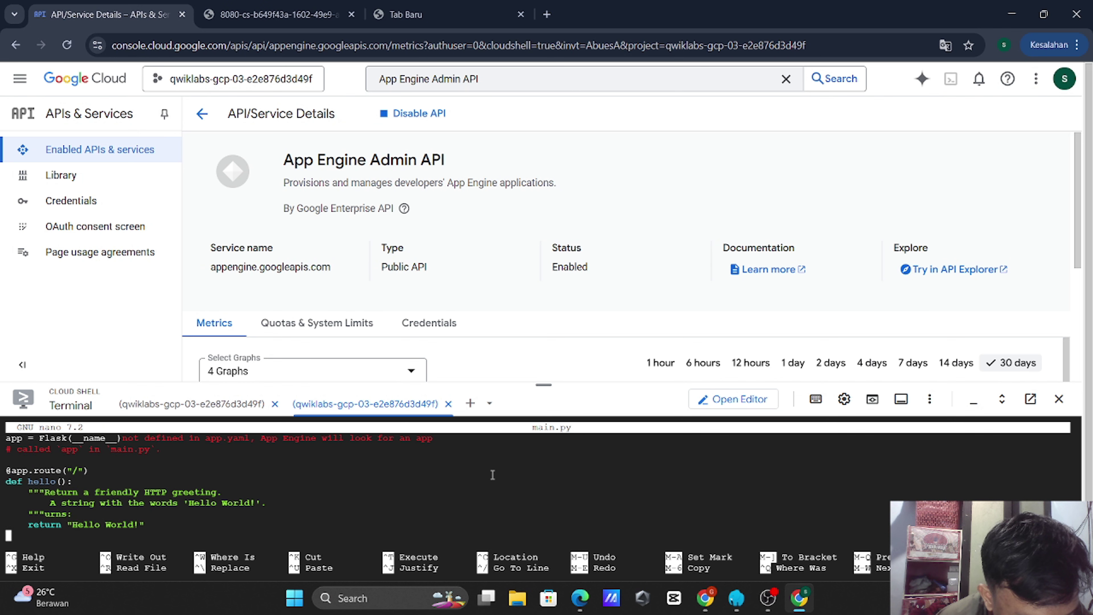
key(alt+Tab)
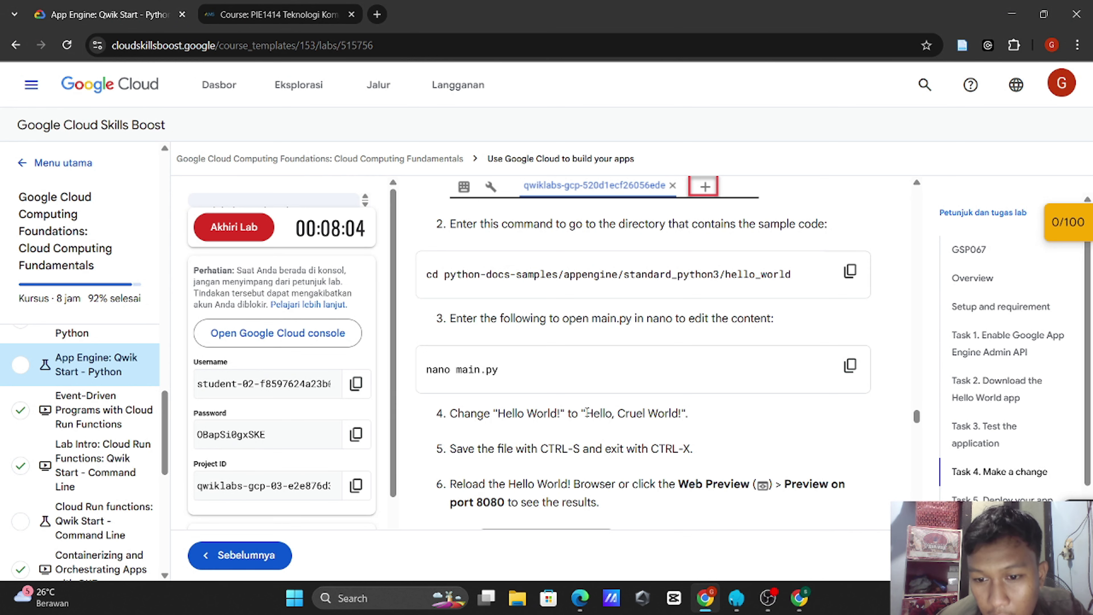
key(alt+Tab)
Step: Place the cursor within the "Hello World!" text of the return line and reread Task 4's edit, save and preview instructions
key(Up)
key(Up)
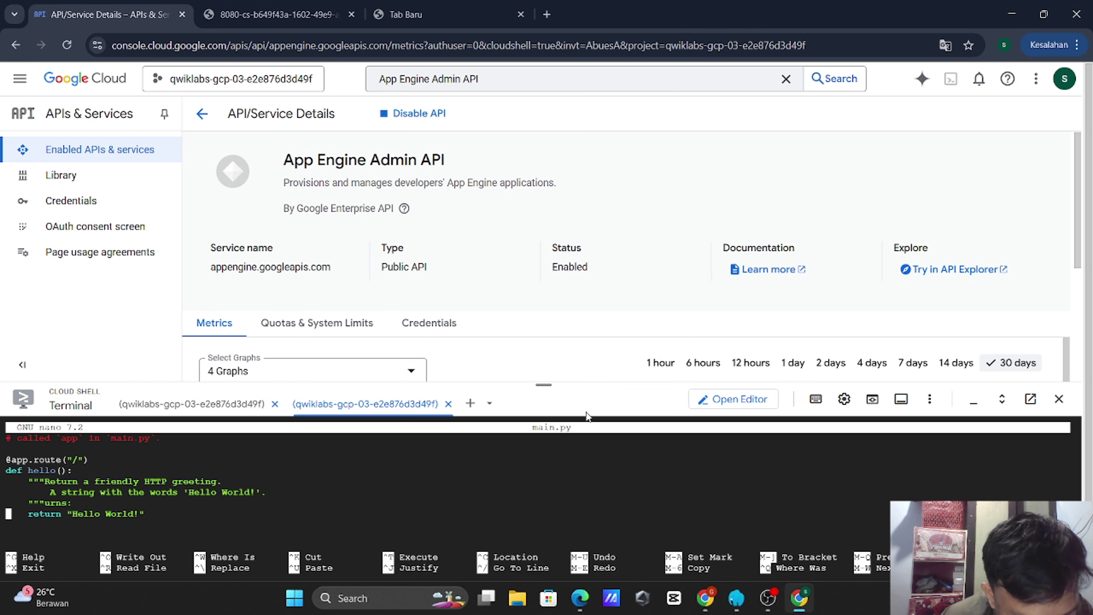
key(Right)
key(Right)
key(Right)
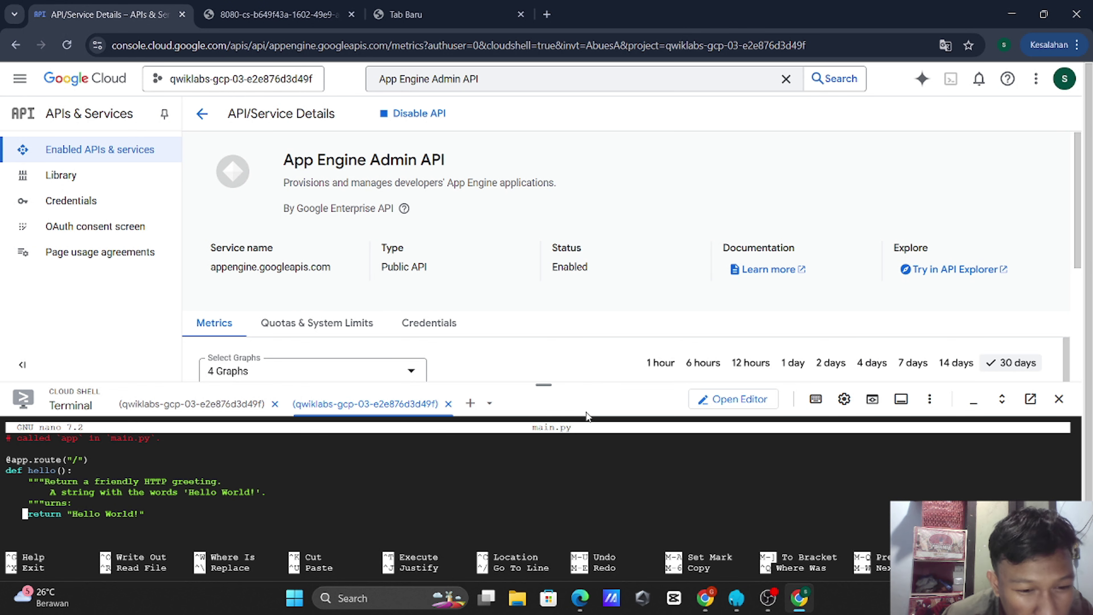
key(Right)
key(Right)
key(Right)
key(Right)
key(Right)
key(Right)
key(Right)
key(Right)
key(Right)
key(Right)
key(Right)
key(Right)
key(Right)
key(Right)
key(Right)
key(Right)
key(Right)
key(alt+Tab)
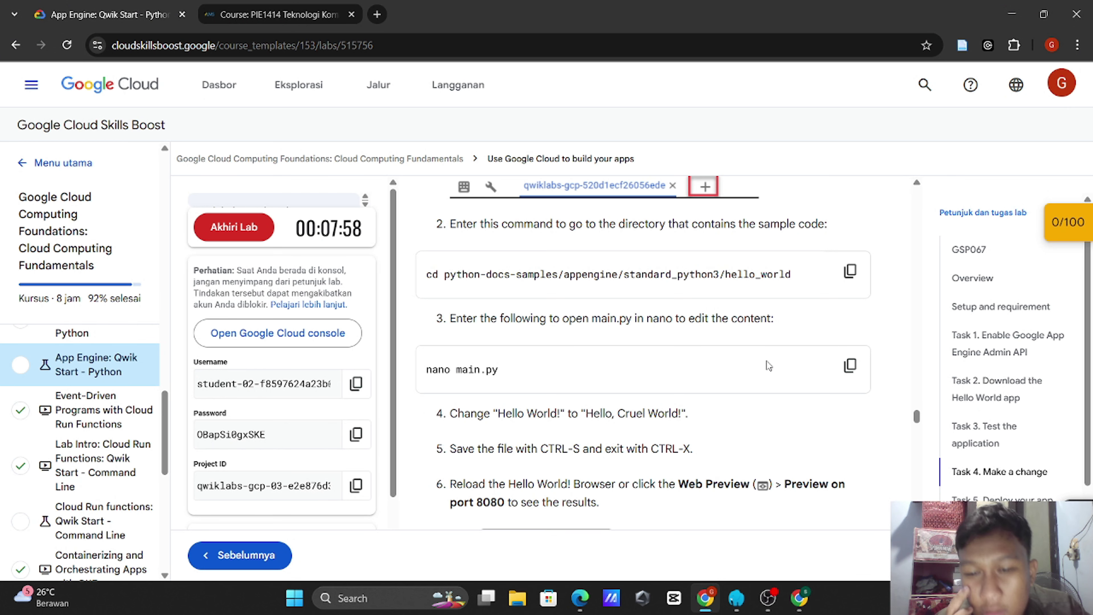
scroll(769, 365, down, 3)
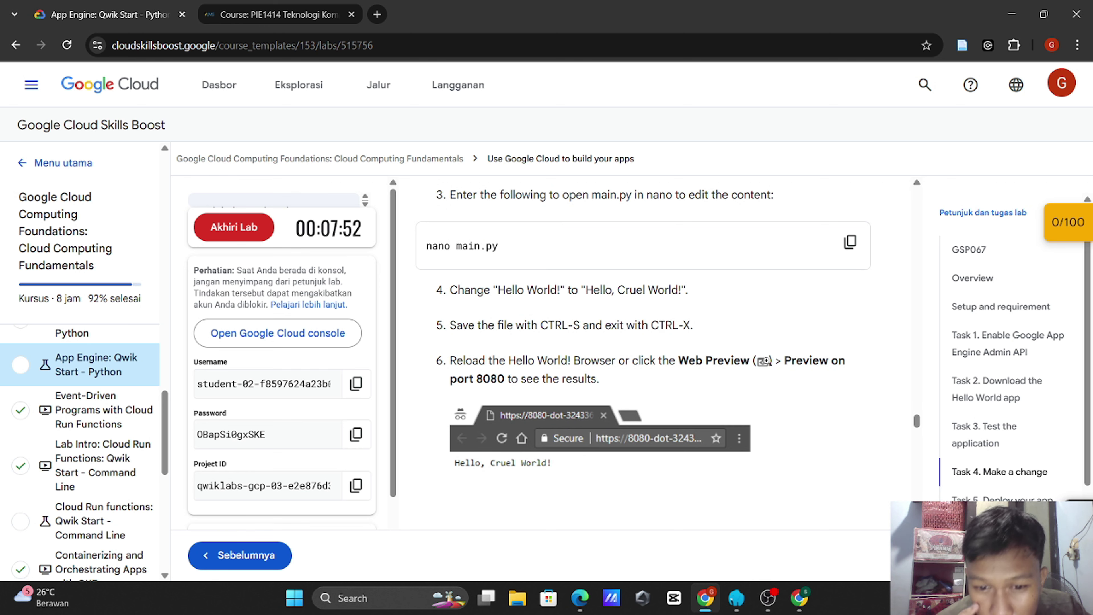
key(alt+Tab)
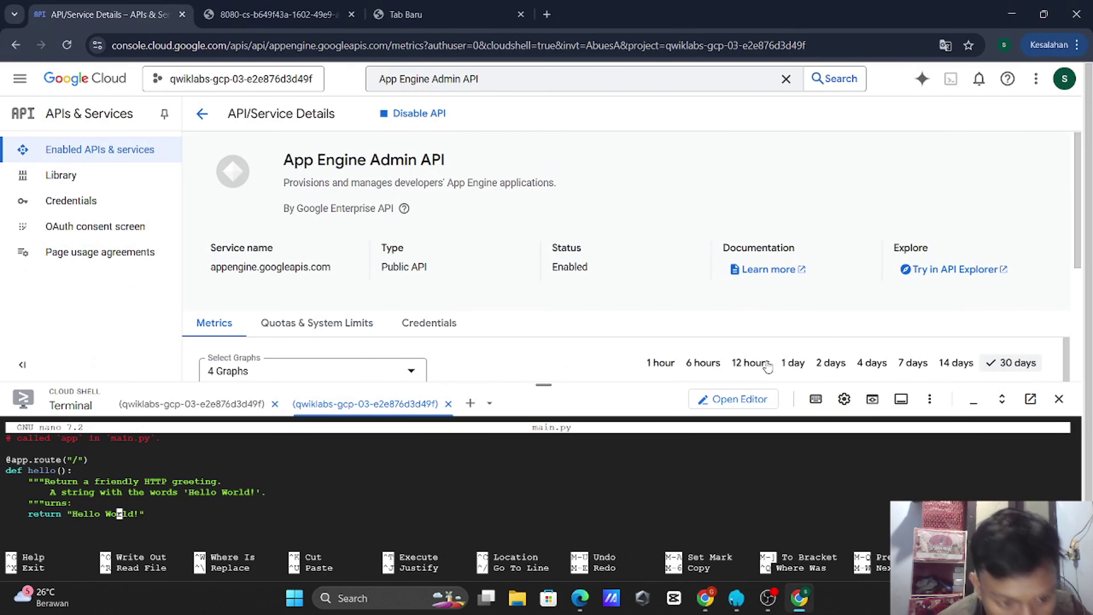
Step: Place the cursor directly after "Hello" in the quoted 'Hello World!' text of the hello() docstring in main.py
key(Up)
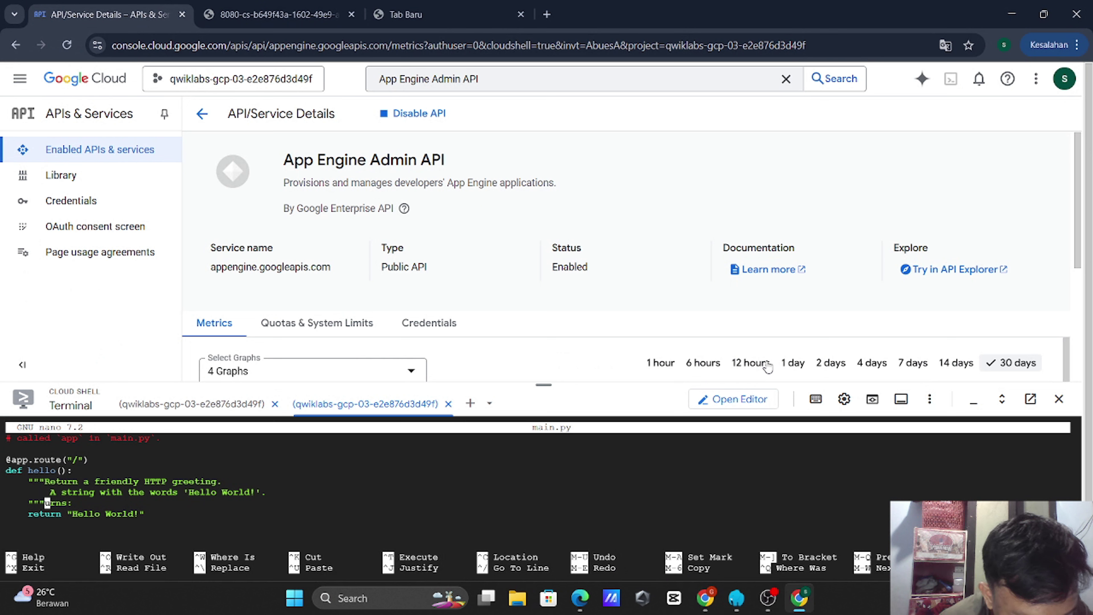
key(Up)
key(Right)
key(Right)
key(Right)
key(Right)
key(Right)
key(Right)
key(Right)
key(Right)
key(Right)
key(Right)
key(Right)
key(Right)
key(Right)
key(Right)
key(Right)
key(Right)
key(Right)
key(Right)
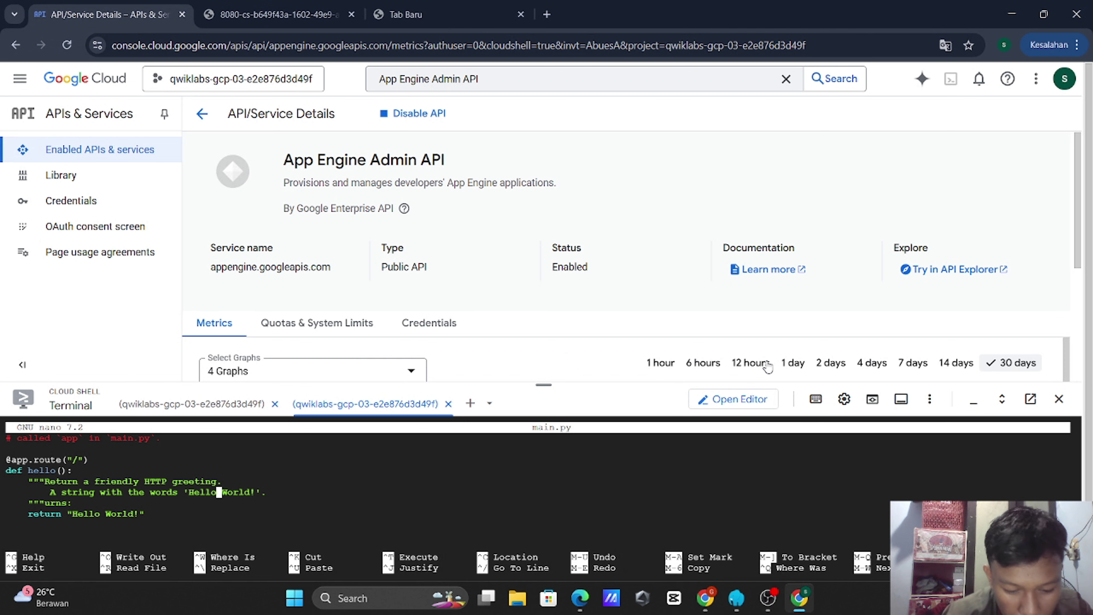
text(Cu )
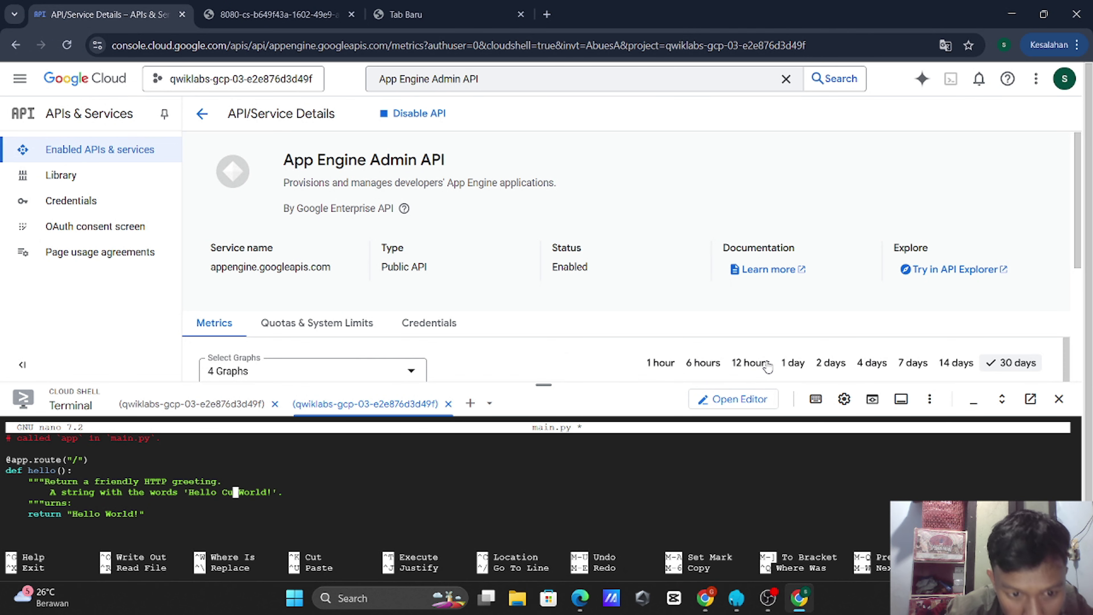
text(rel)
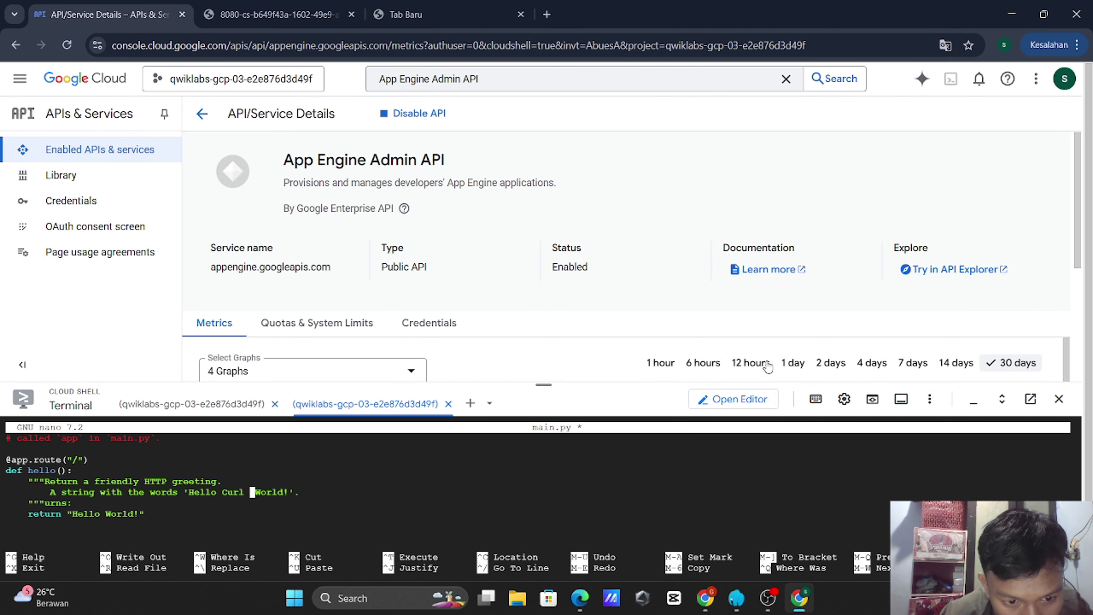
key(alt+Tab)
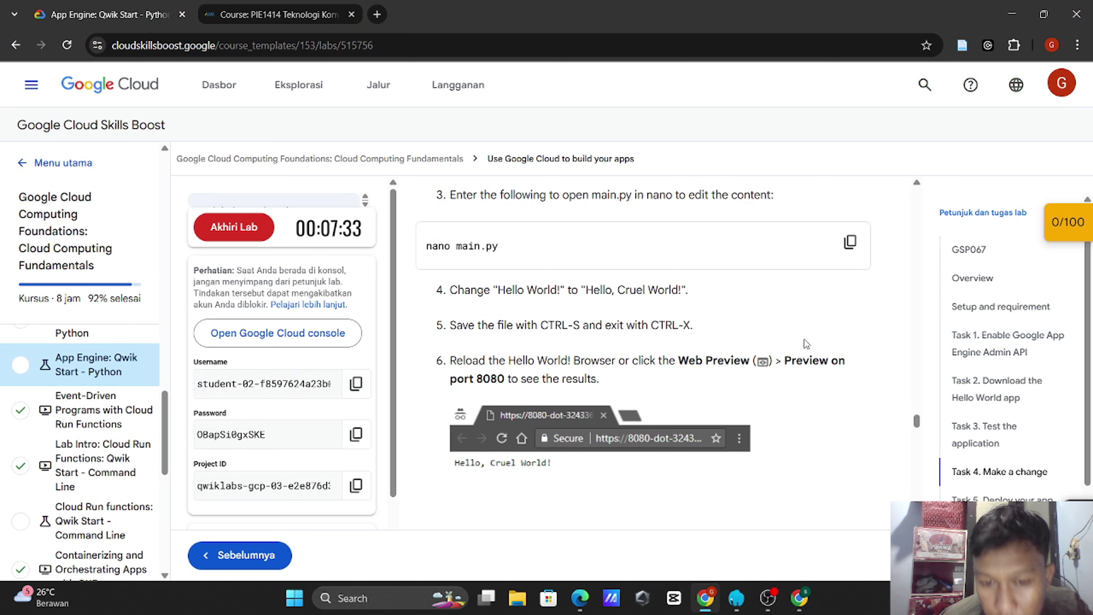
scroll(806, 344, up, 3)
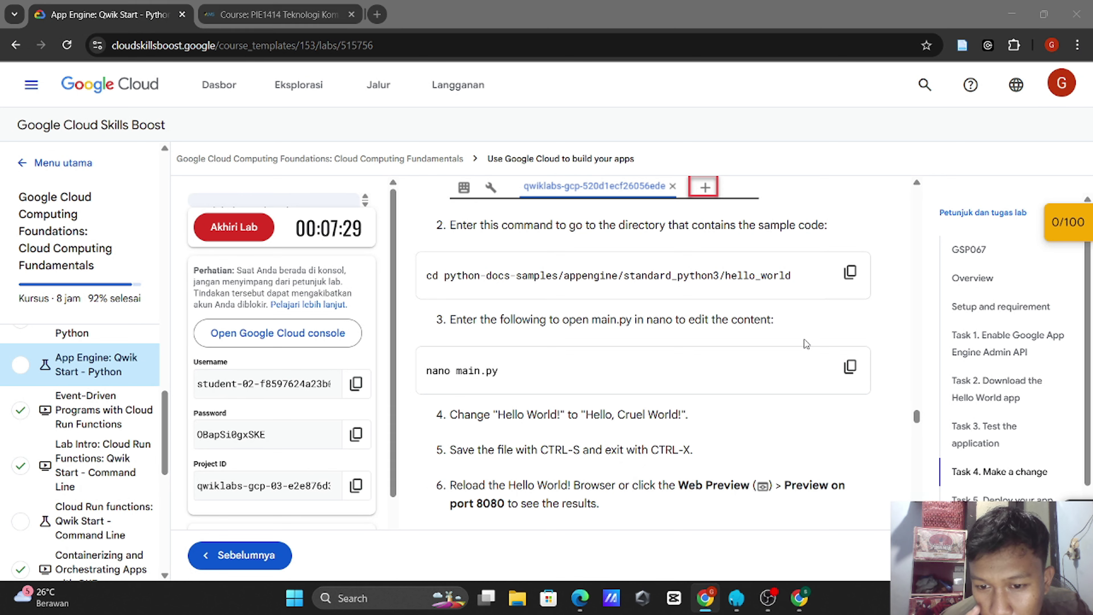
key(alt+Tab)
key(BackSpace)
key(BackSpace)
key(BackSpace)
key(BackSpace)
key(BackSpace)
key(BackSpace)
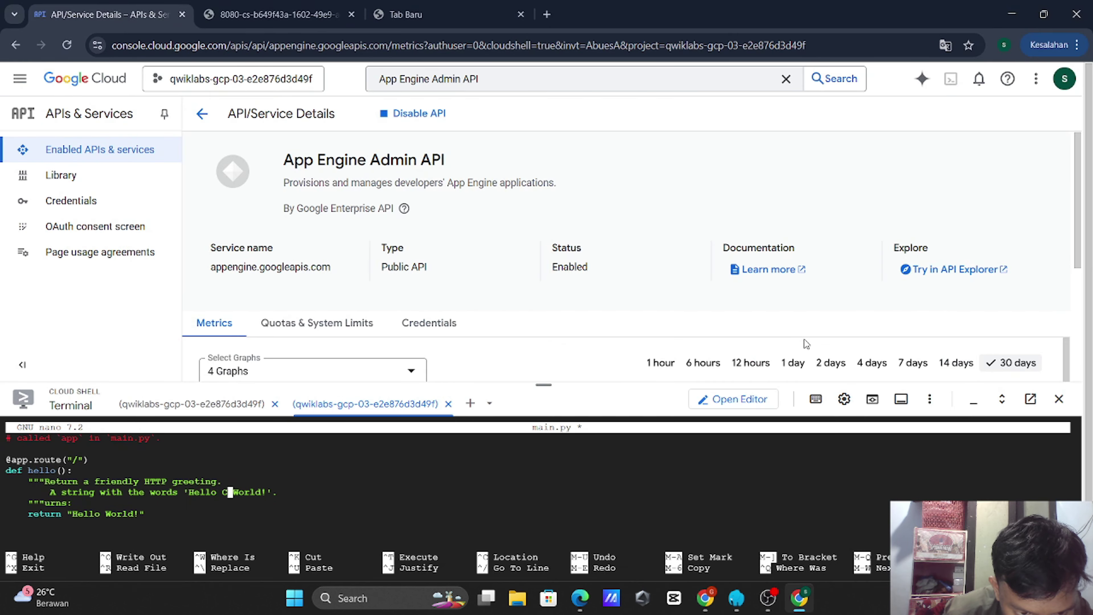
Step: Insert ", Cruel" after "Hello" in the docstring's quoted text, checking the spelling against Task 4 of the lab instructions
text(, Cue)
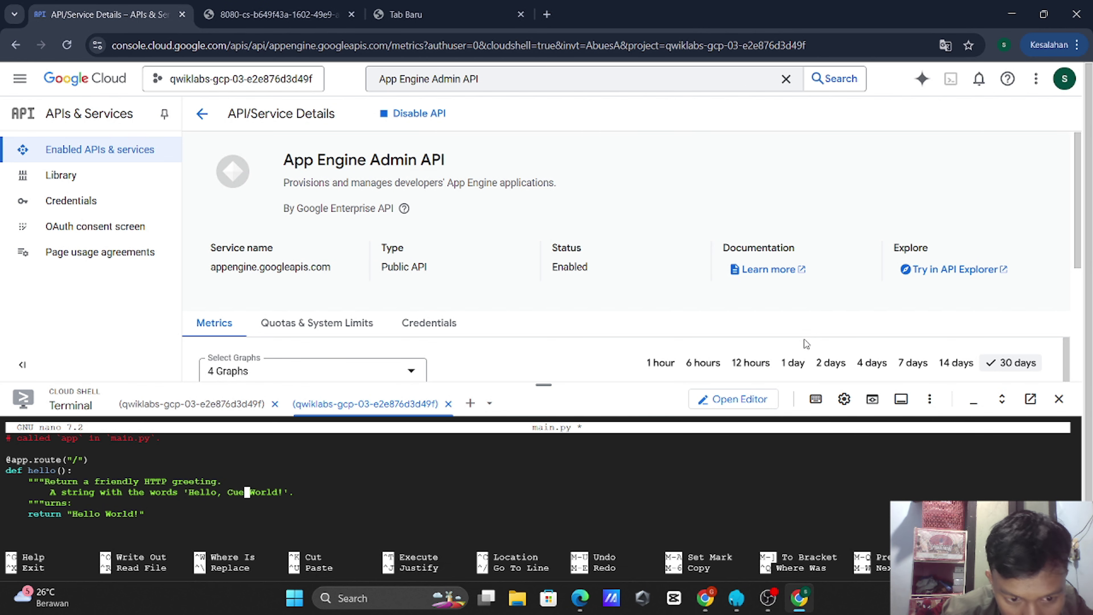
text(l)
key(alt+Tab)
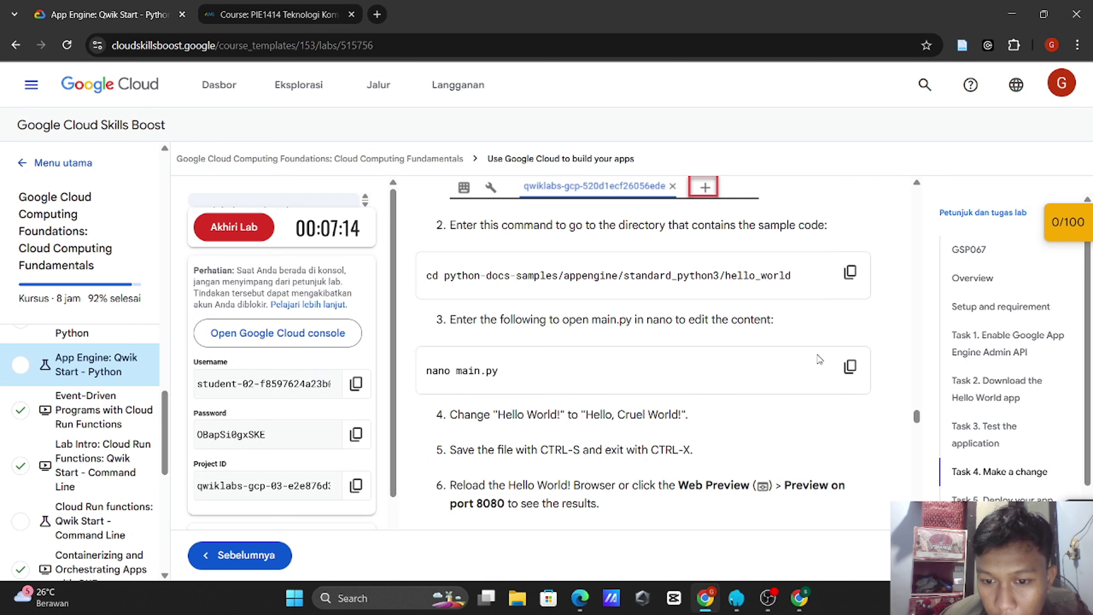
scroll(820, 360, down, 2)
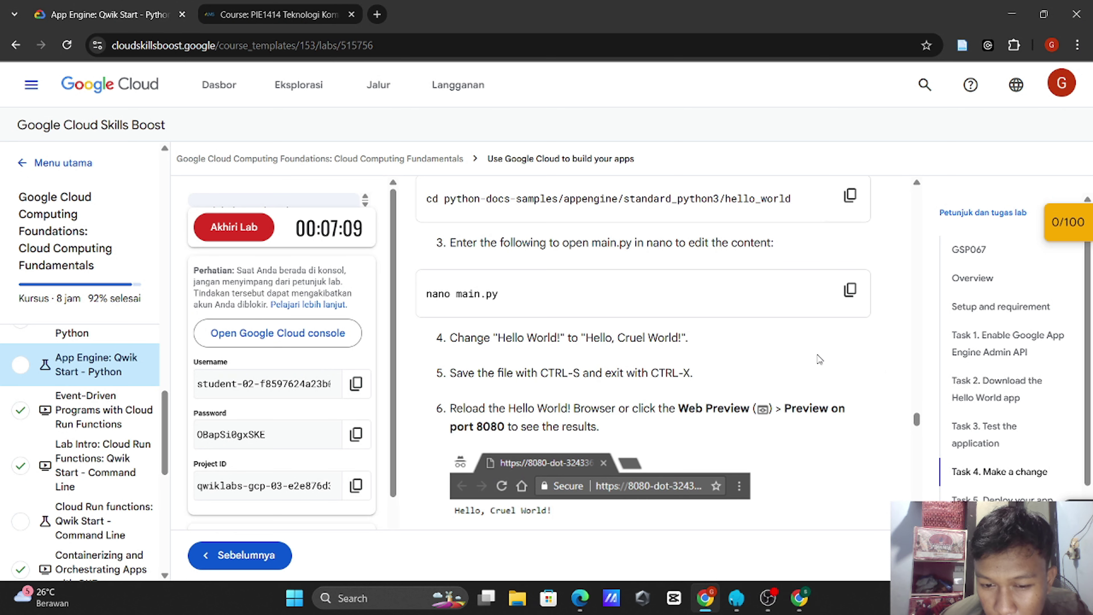
scroll(819, 359, up, 2)
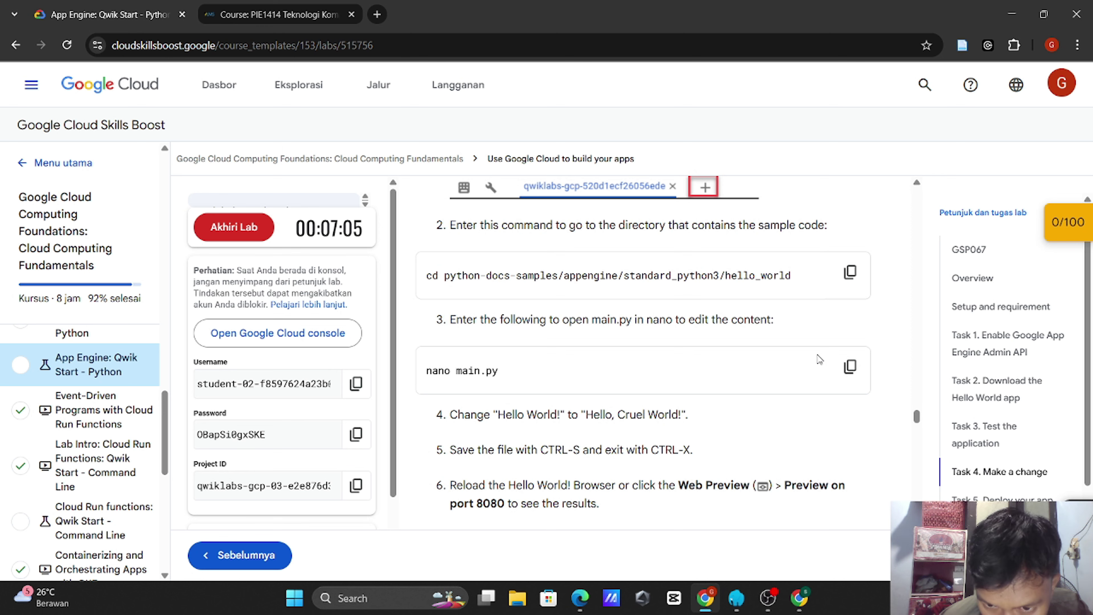
key(alt+Tab)
key(BackSpace)
key(BackSpace)
key(BackSpace)
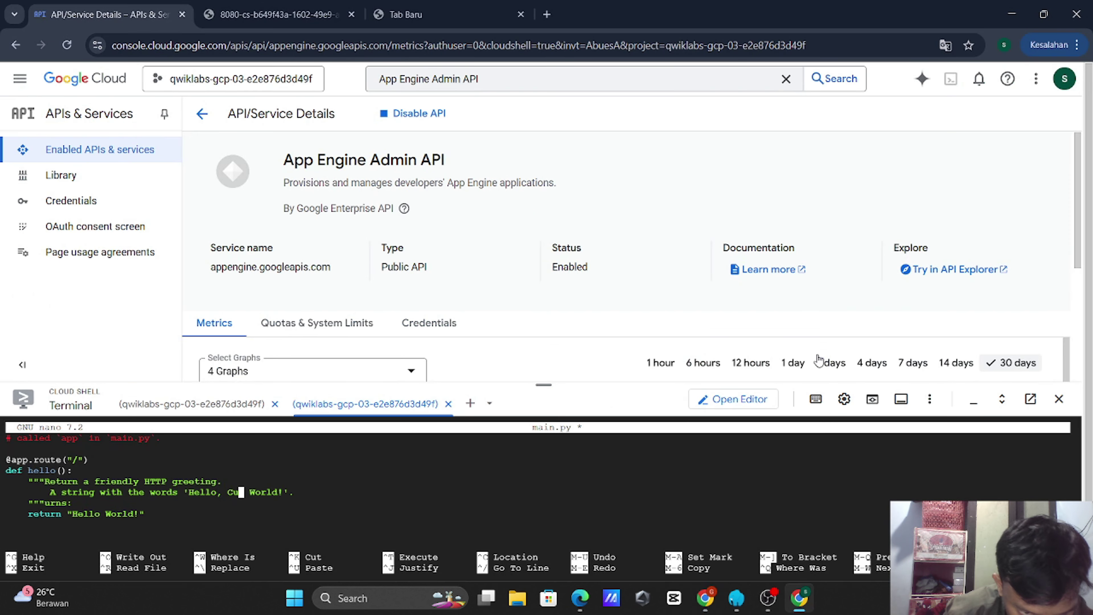
text(ruel)
key(alt+Tab)
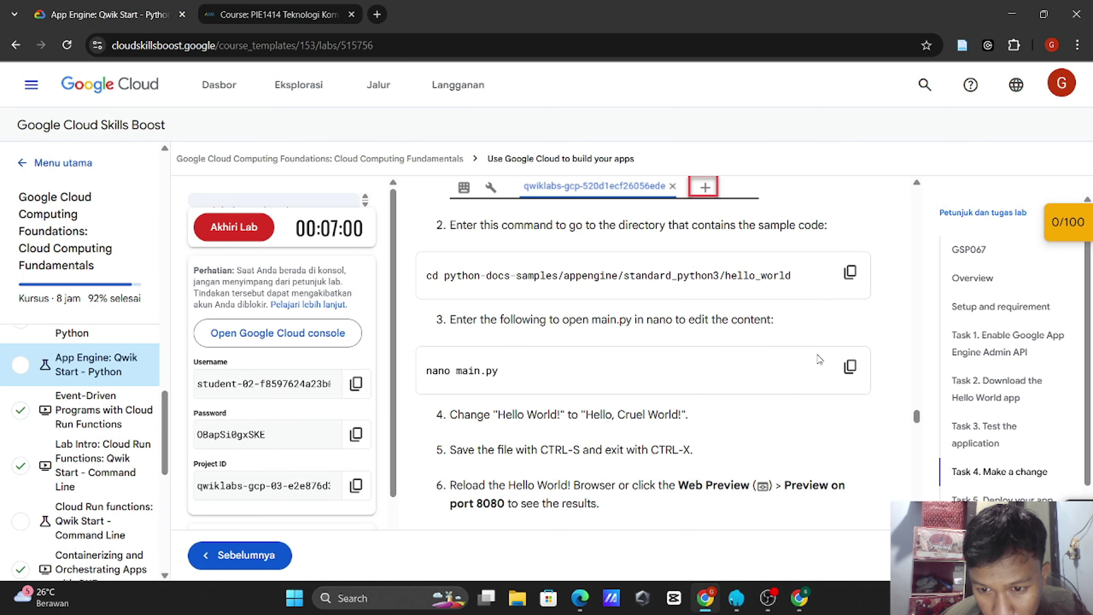
key(alt+Tab)
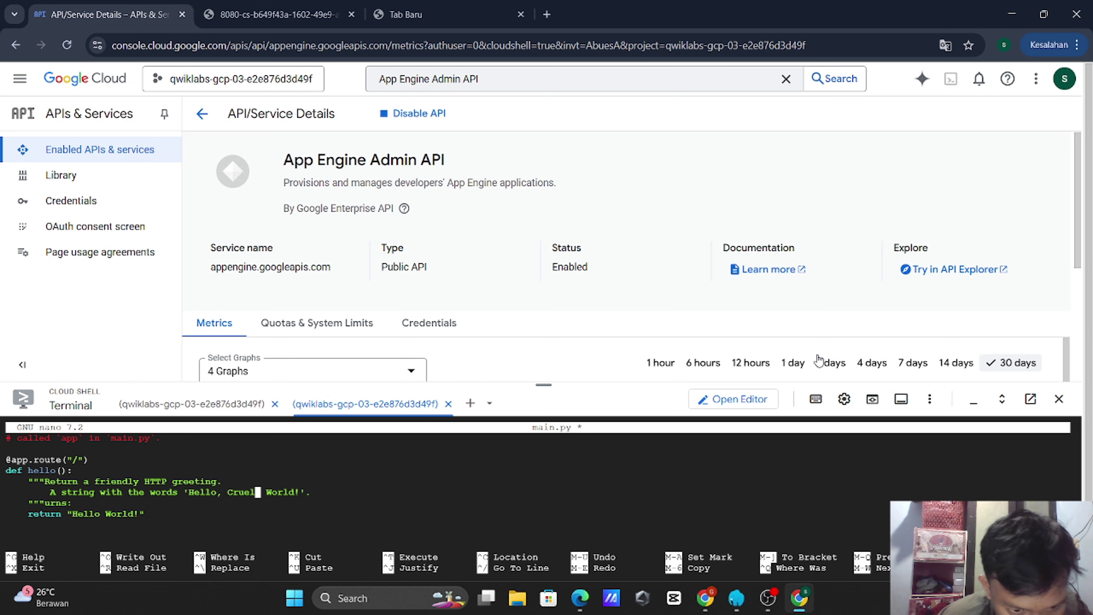
Step: Change the return line's text in hello() to "Hello, Cruel World!"
key(Down)
key(Down)
key(Right)
key(Right)
key(Right)
key(Right)
key(Right)
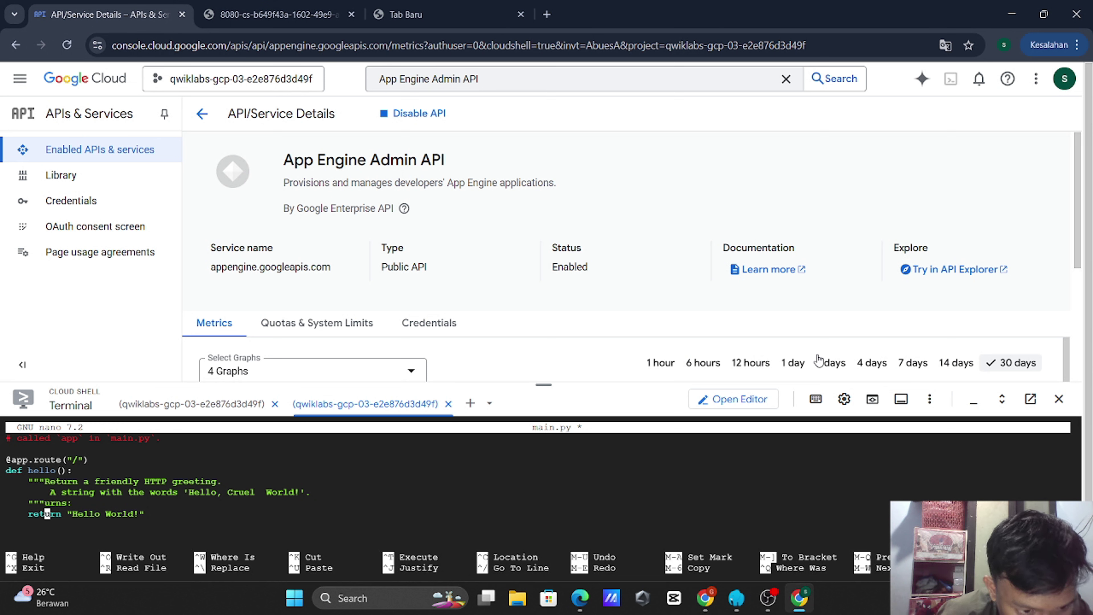
key(Right)
key(Right)
key(Right)
key(Right)
key(Right)
key(Right)
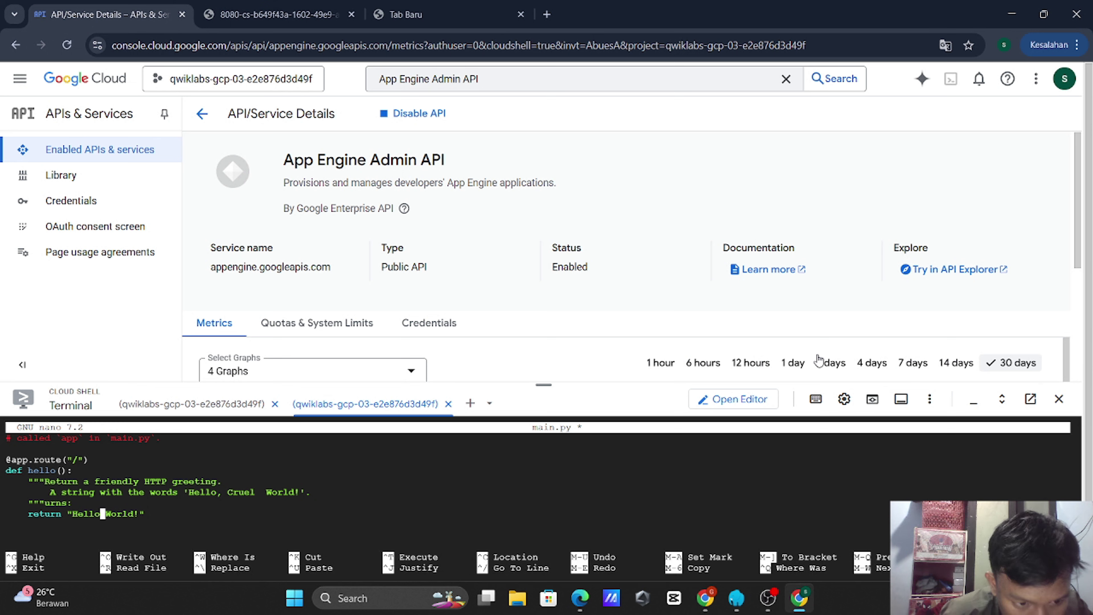
text(,)
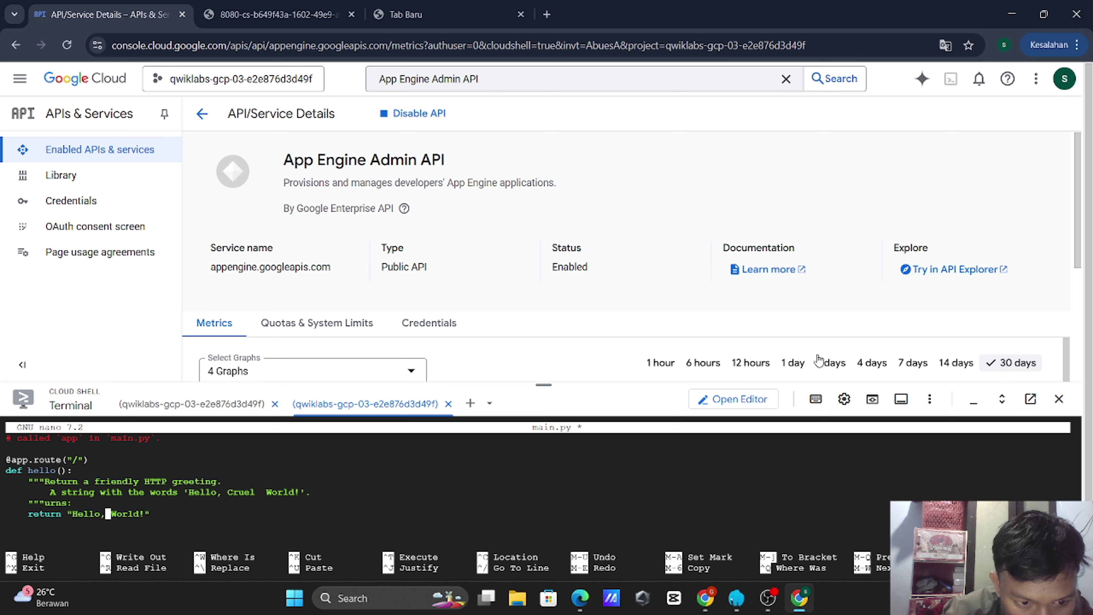
text( Cruel)
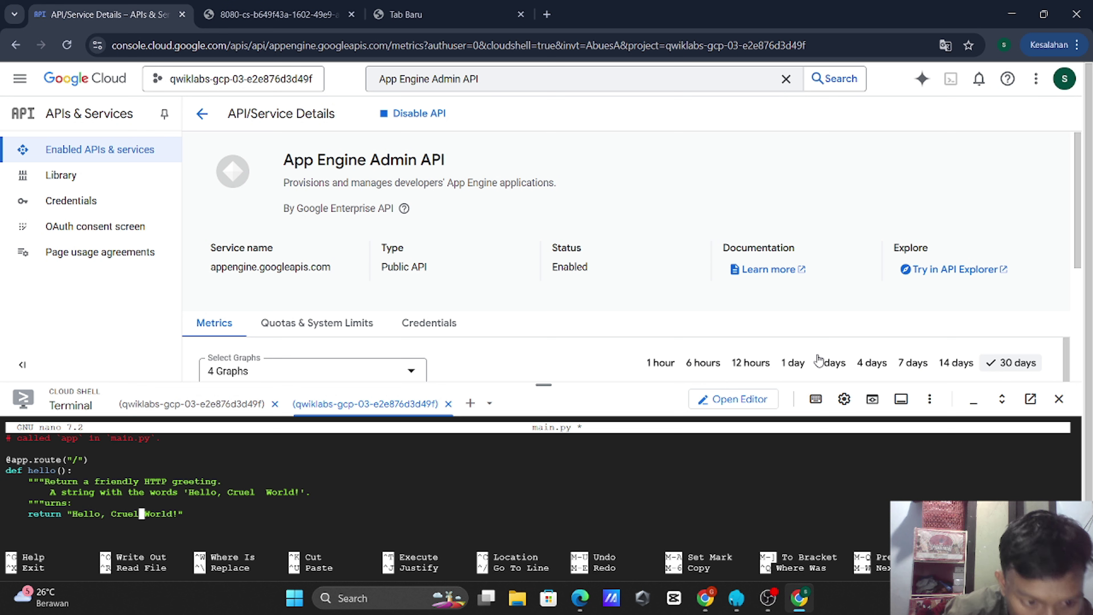
Step: Exit nano and save the modified buffer under the file name main.py
key(ctrl+x)
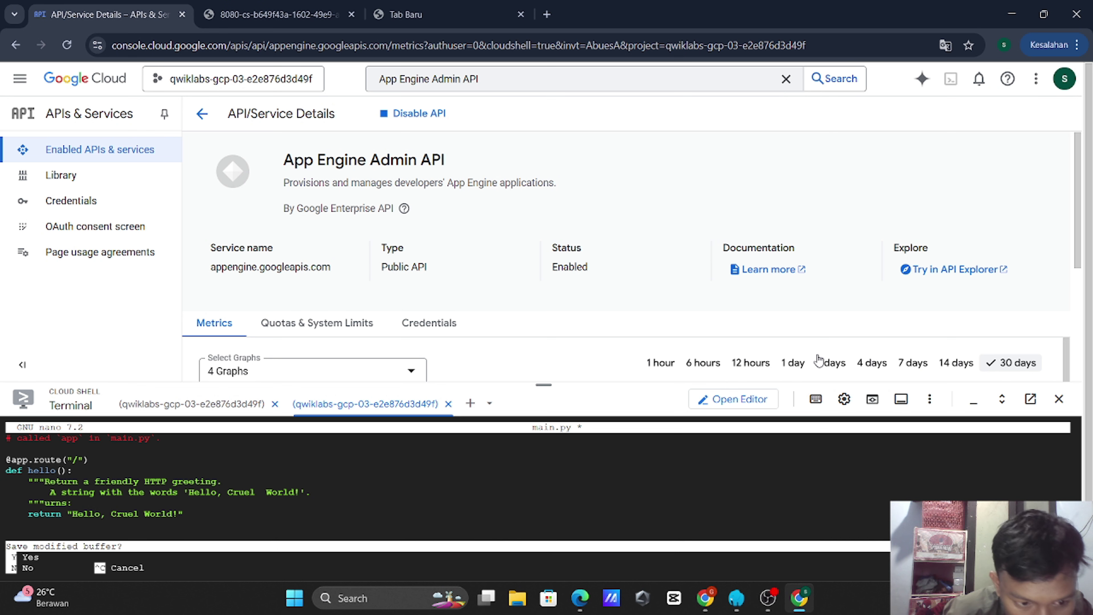
key(y)
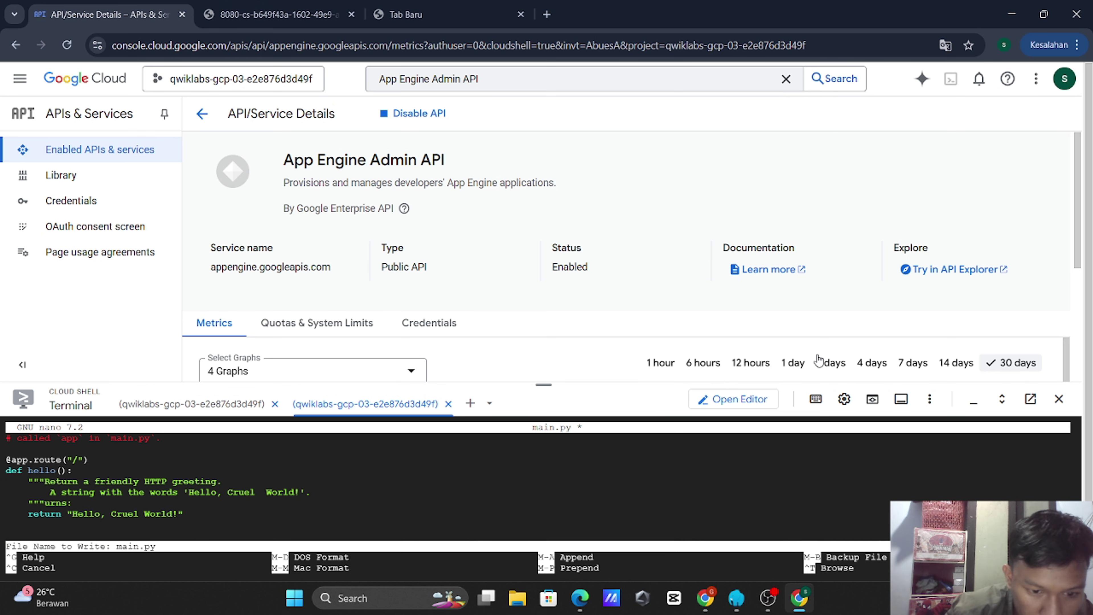
key(Return)
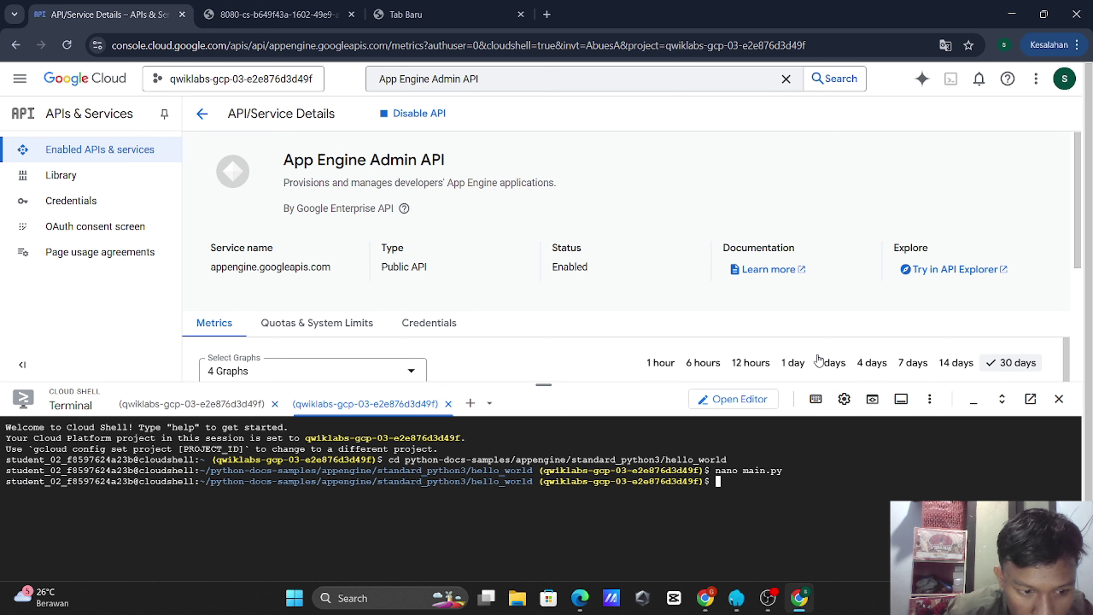
Step: Read Task 4's preview instruction and reload the Hello World app page on port 8080 to check its greeting
key(alt+Tab)
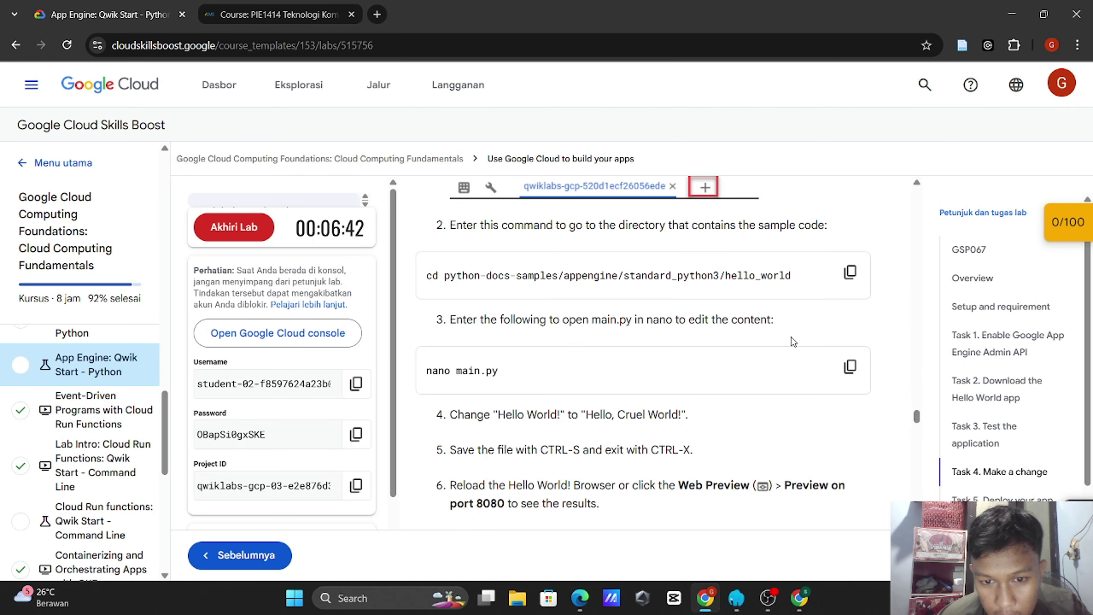
scroll(794, 341, down, 1)
scroll(792, 338, down, 1)
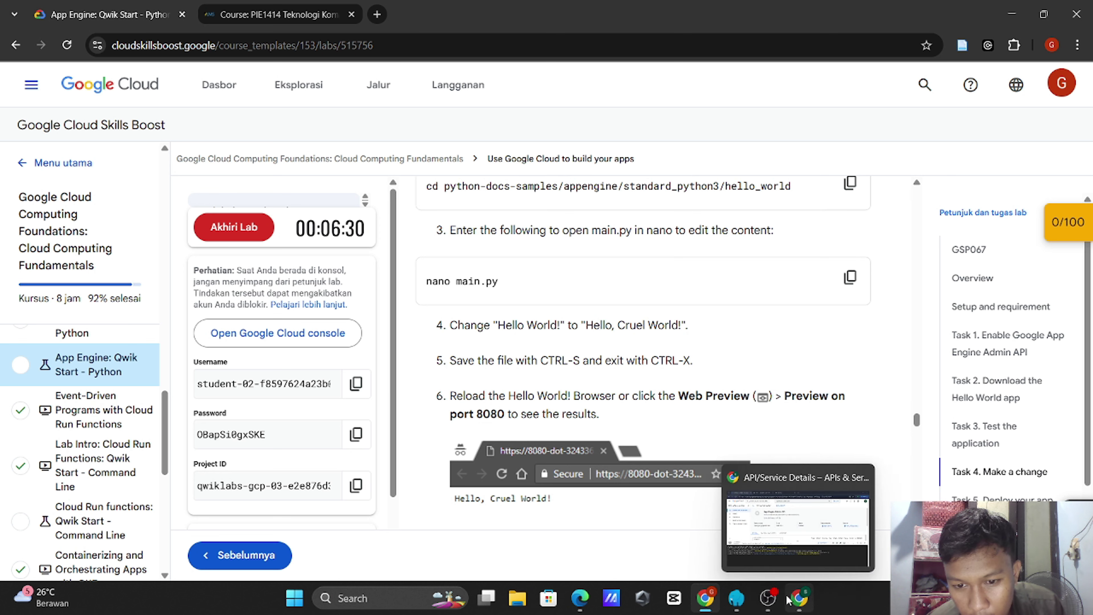
click(796, 597)
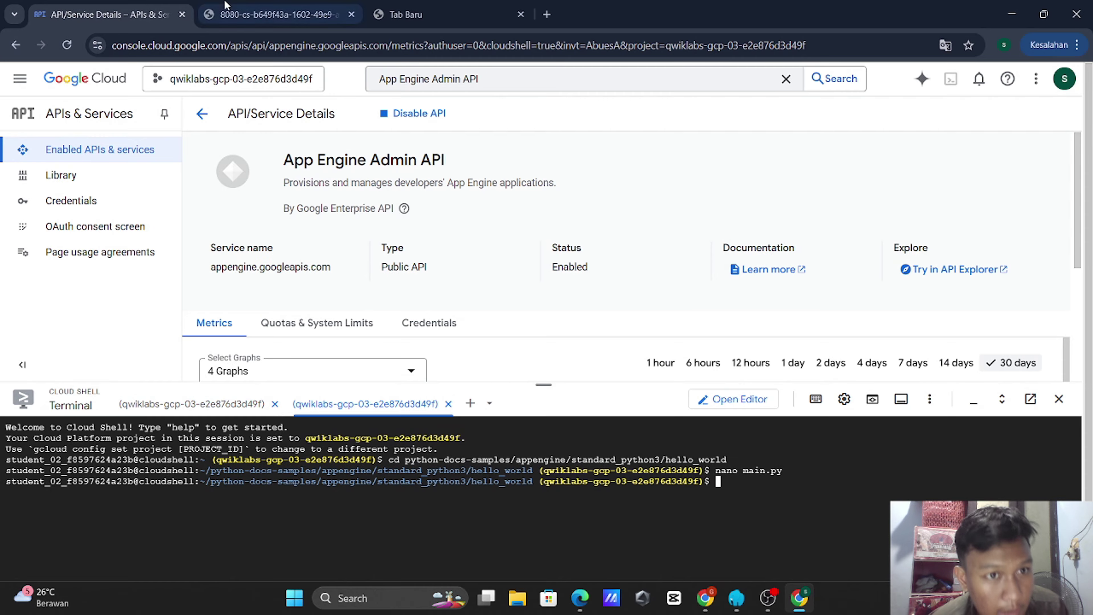
click(275, 15)
click(67, 45)
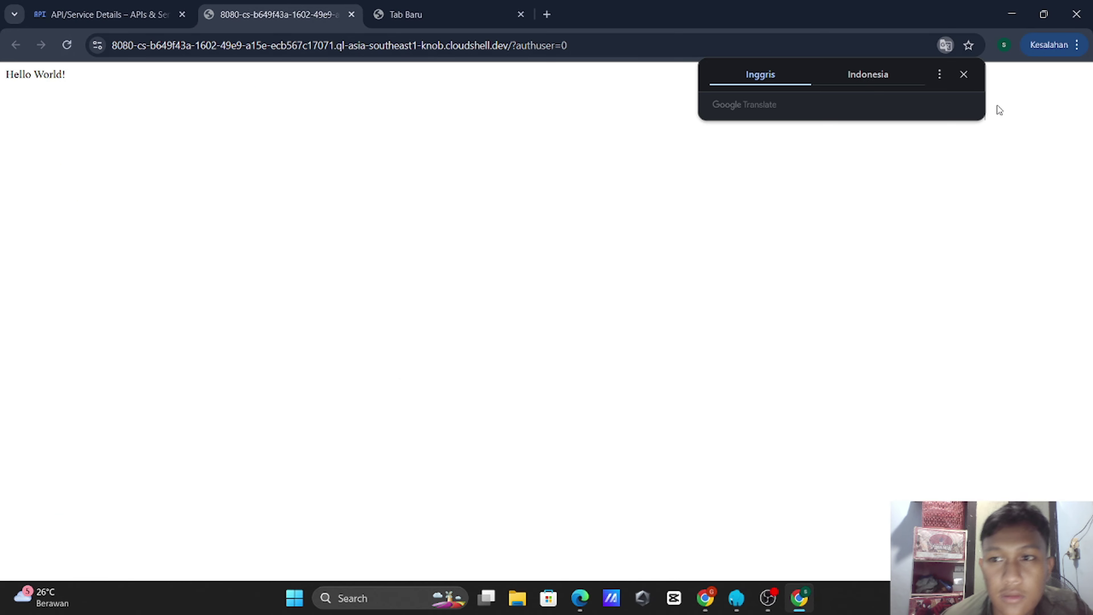
click(964, 74)
click(77, 11)
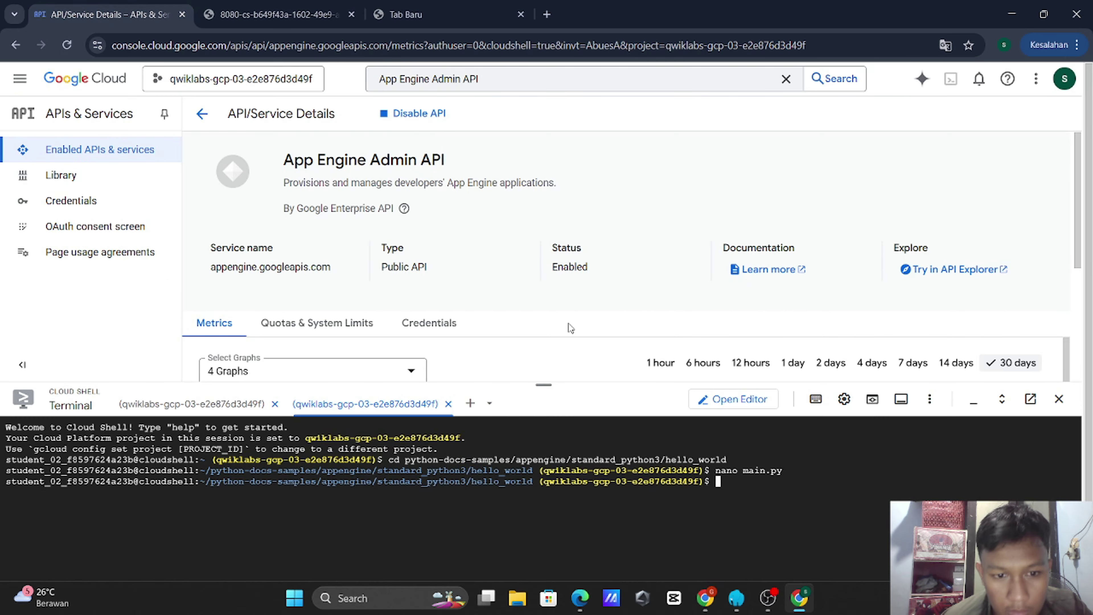
Step: Reread Task 4, reopen main.py with "nano main.py" to review the hello() edits, and save the file and exit
key(alt+Tab)
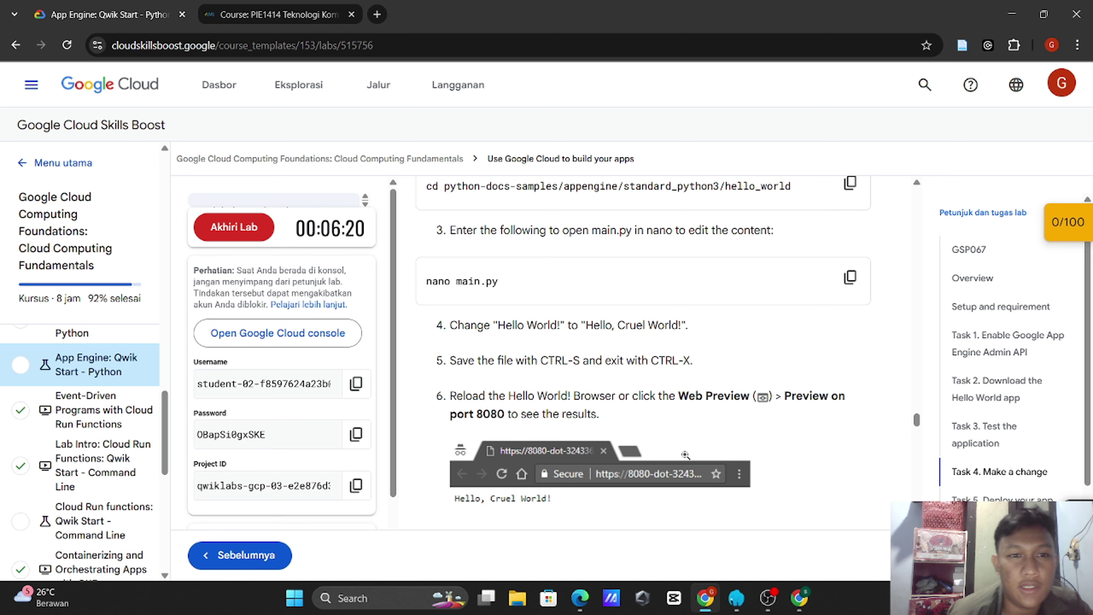
key(ctrl+Tab)
key(ctrl+Tab)
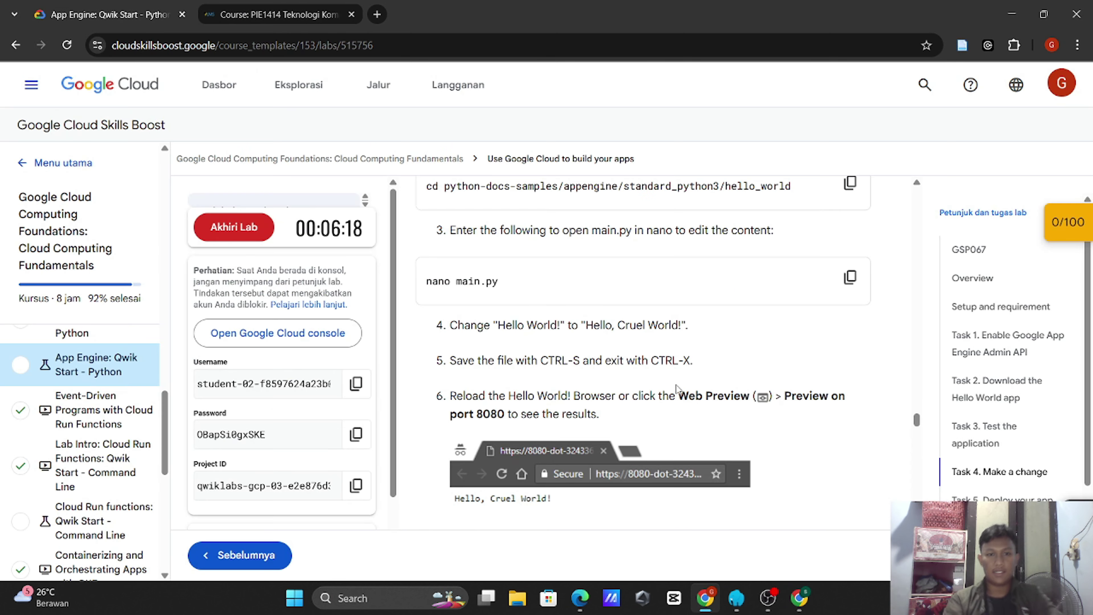
key(alt+Tab)
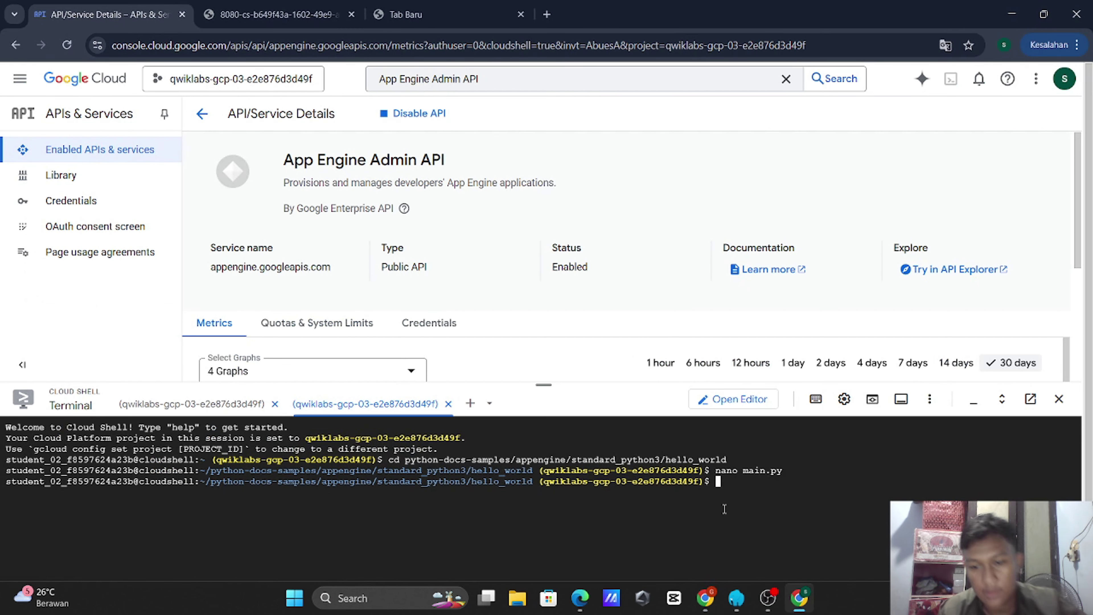
key(Up)
key(Return)
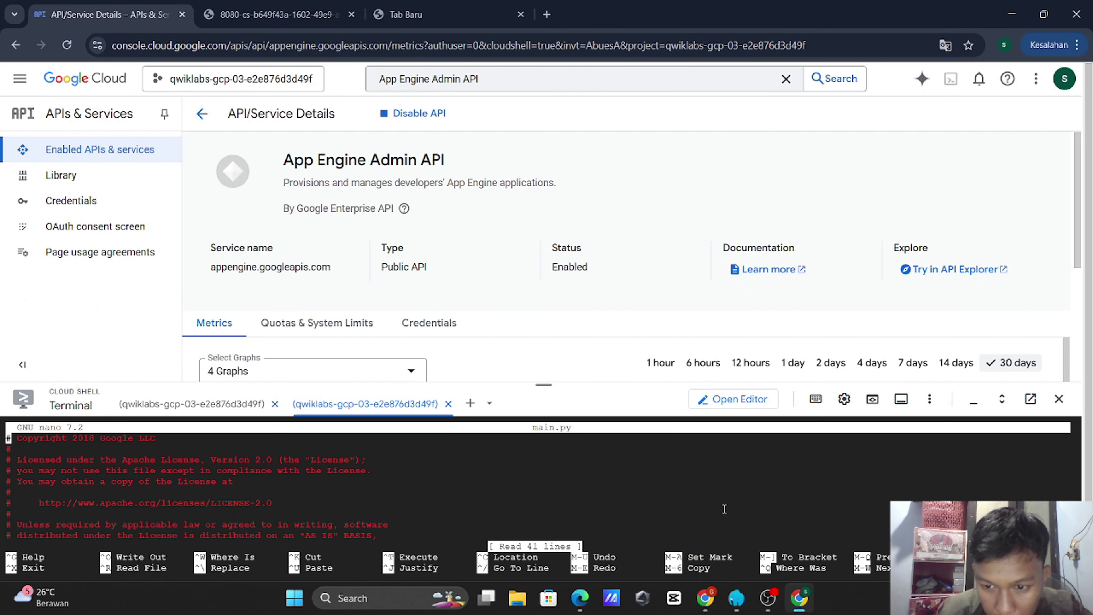
scroll(724, 509, down, 10)
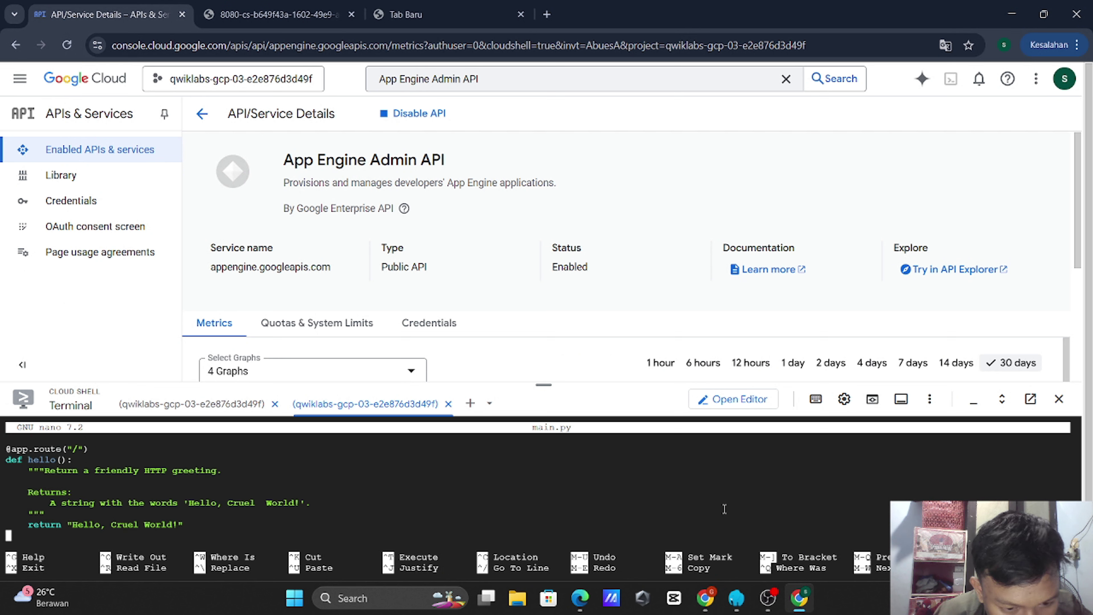
key(ctrl+s)
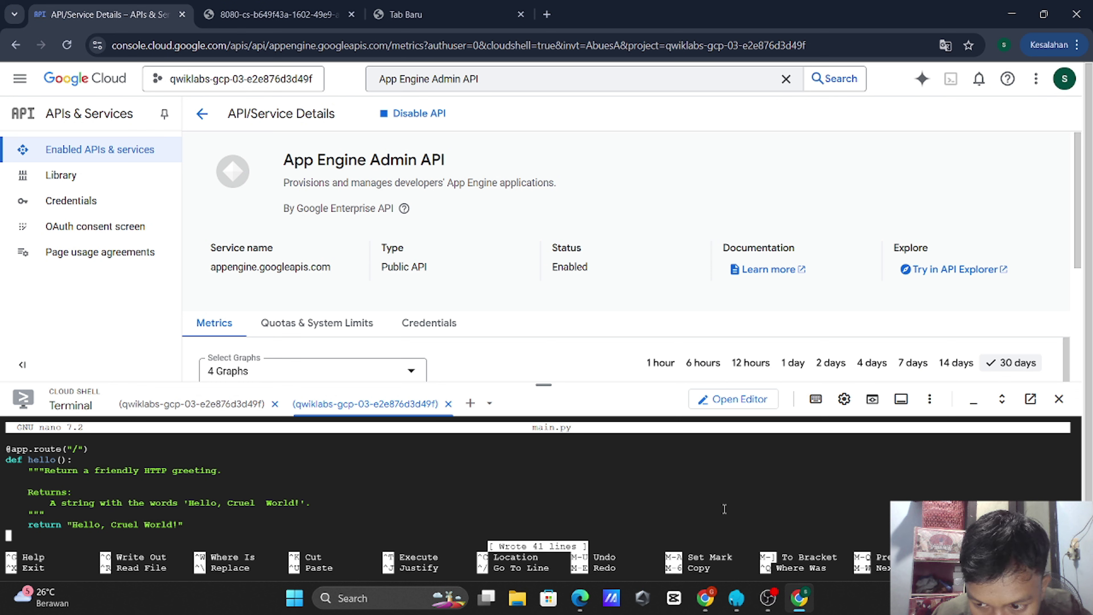
key(ctrl+x)
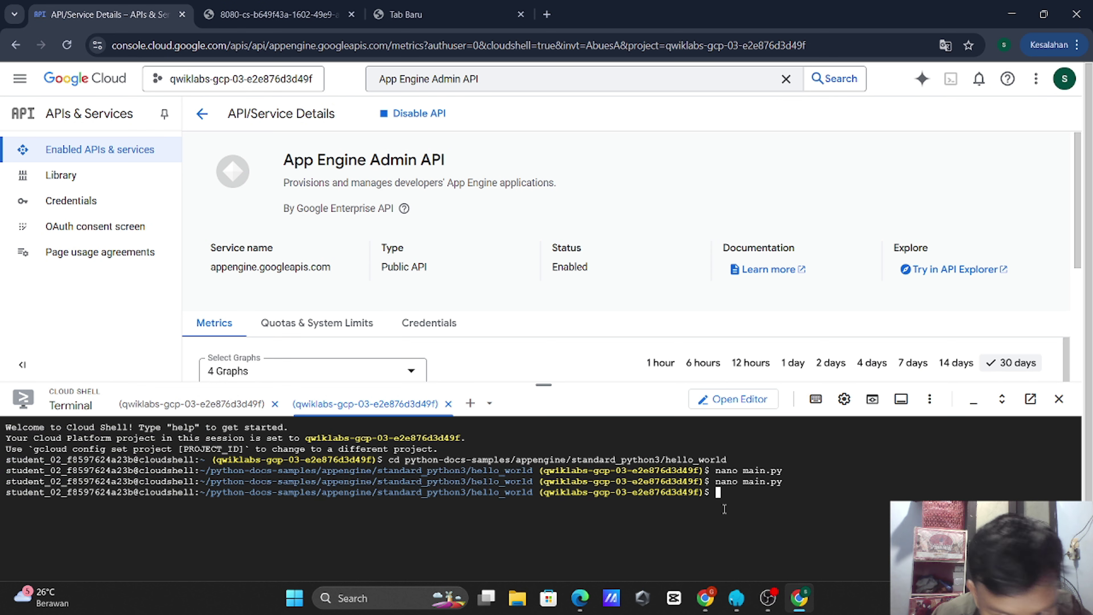
Step: Reopen main.py with "nano main.py", save it again and exit, and reload the app page on port 8080
key(Up)
key(Return)
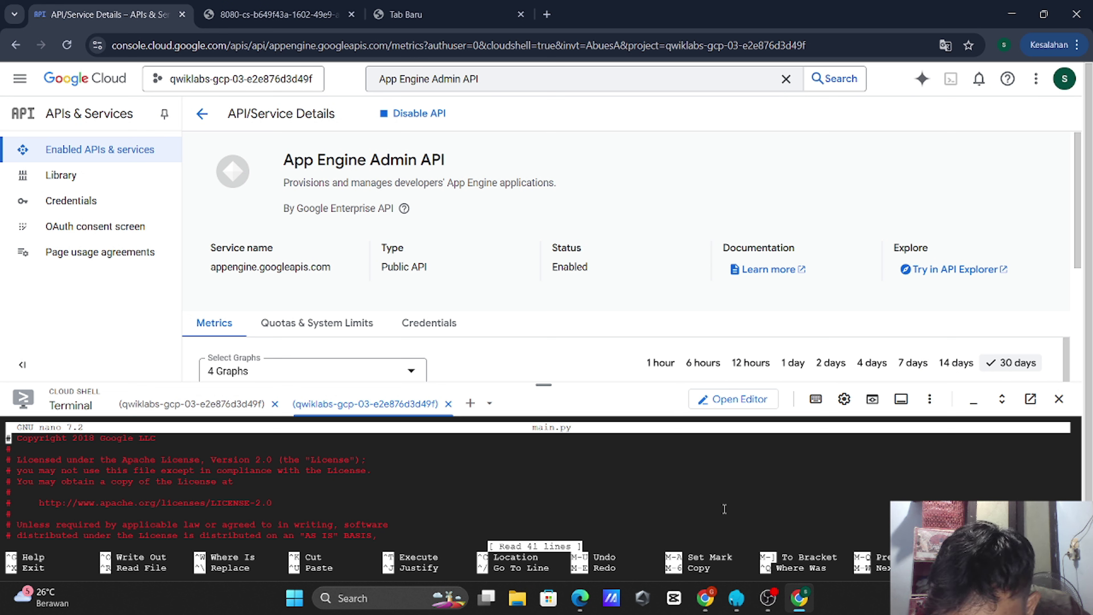
key(ctrl+s)
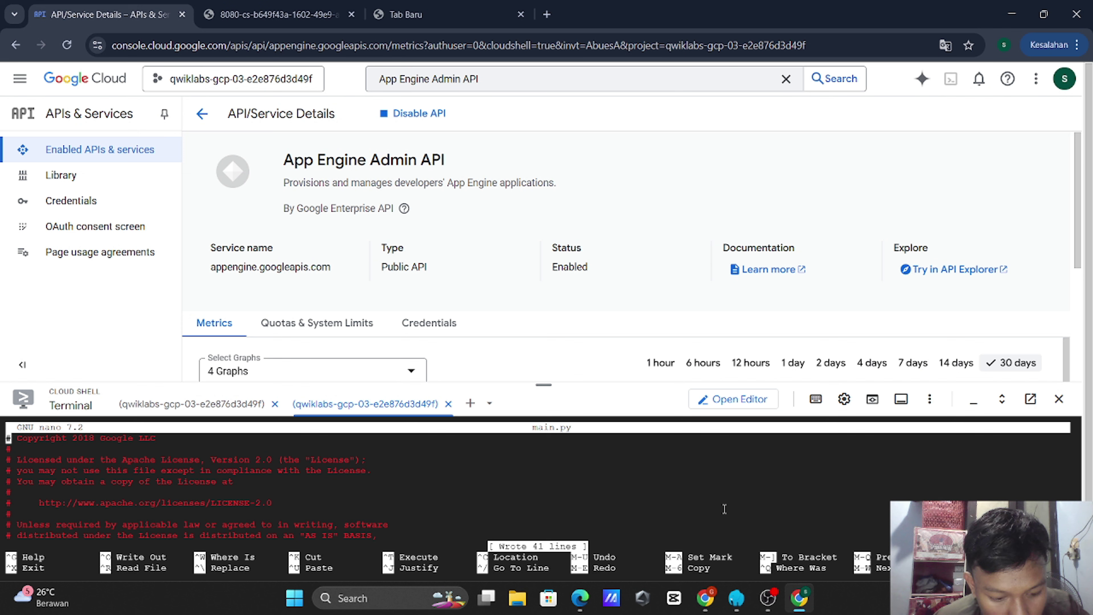
key(ctrl+x)
key(Up)
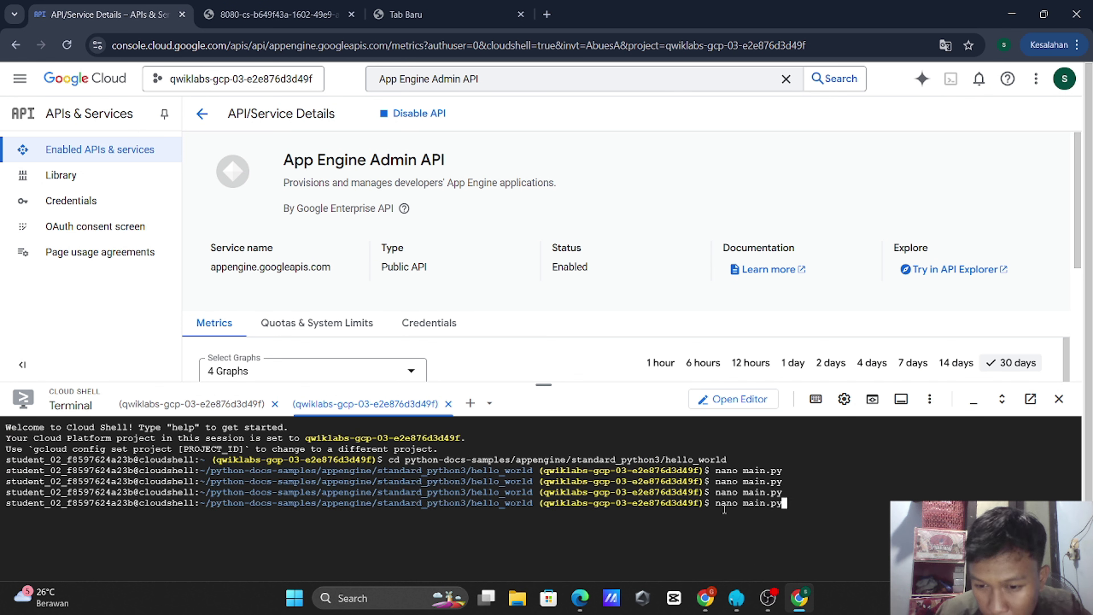
key(Return)
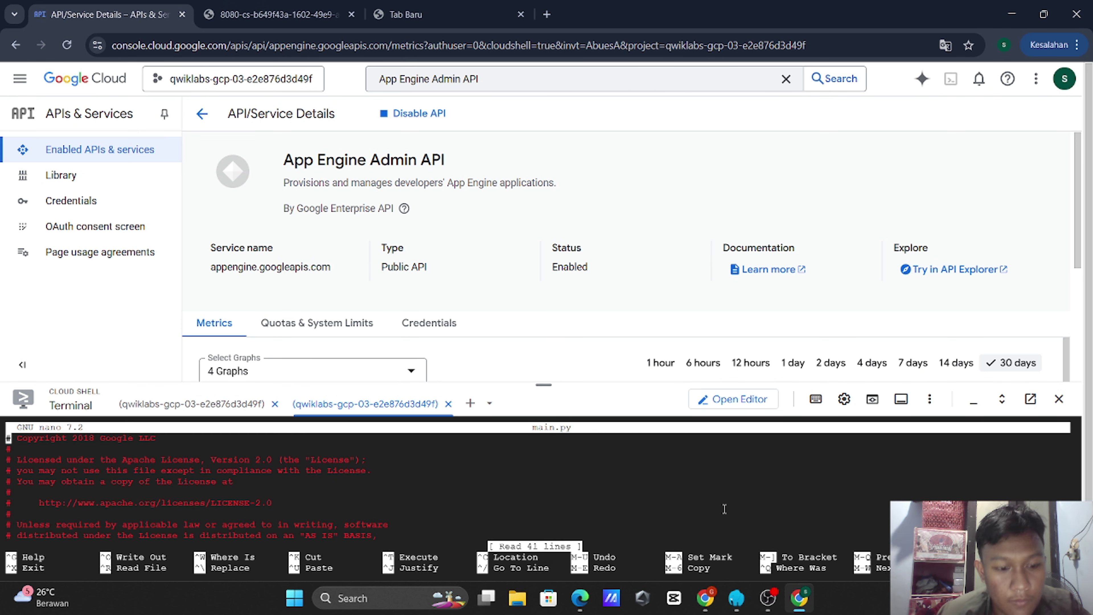
key(ctrl+x)
click(340, 13)
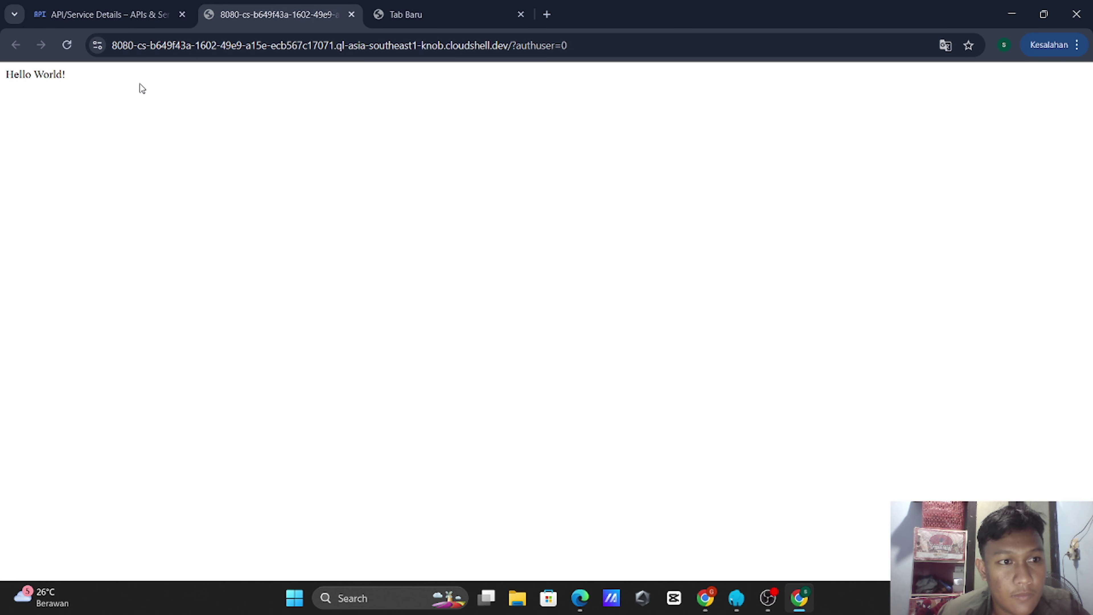
click(66, 45)
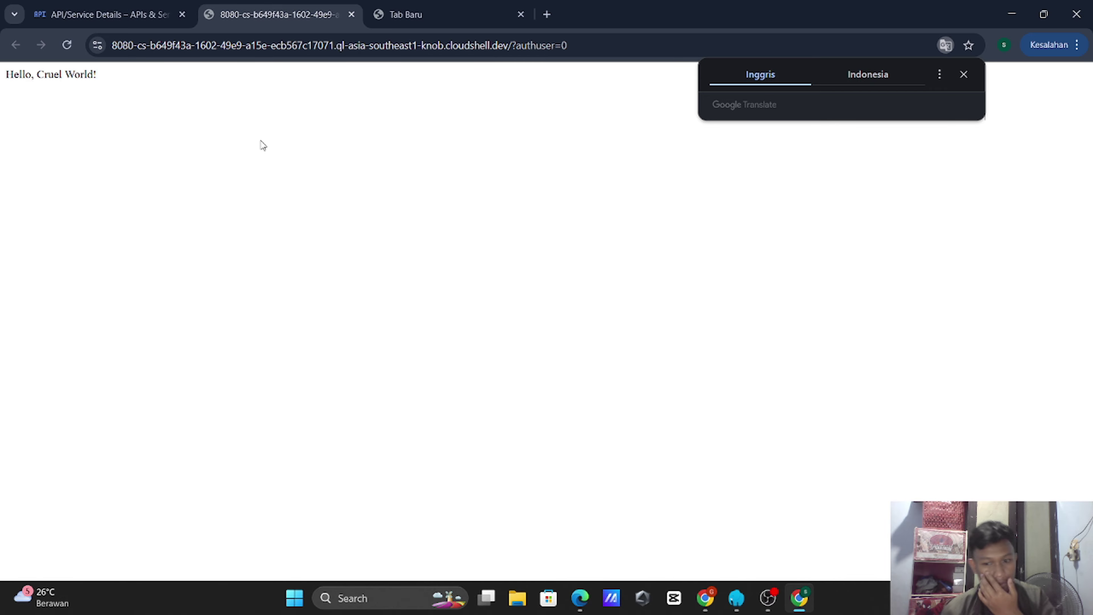
Step: Read Task 5 on the lab instructions page and copy its "gcloud app deploy" command
mouse_move(708, 612)
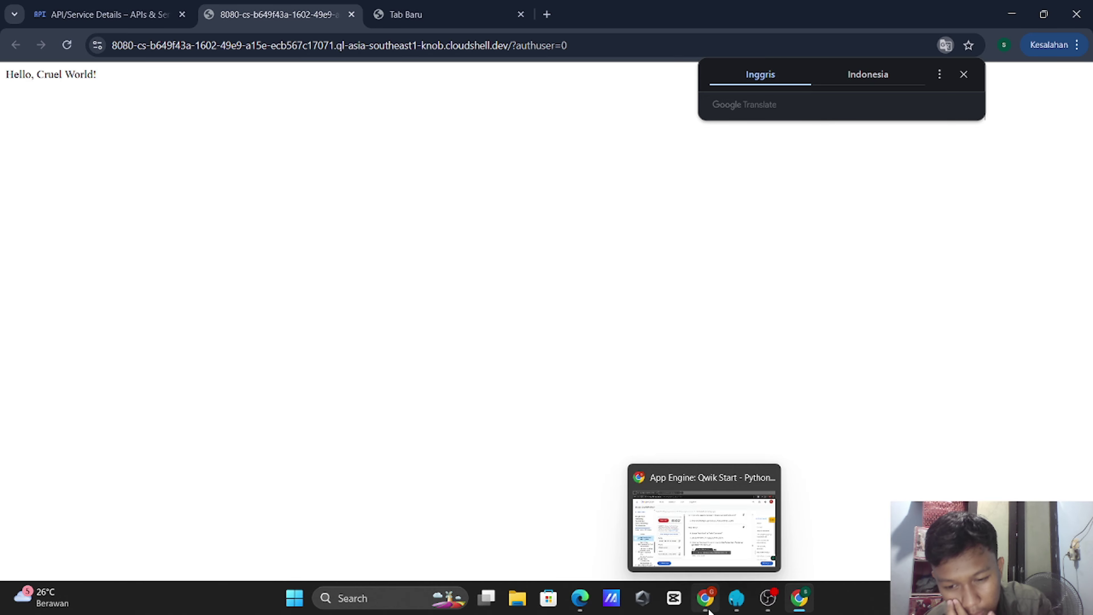
click(704, 525)
scroll(665, 445, down, 5)
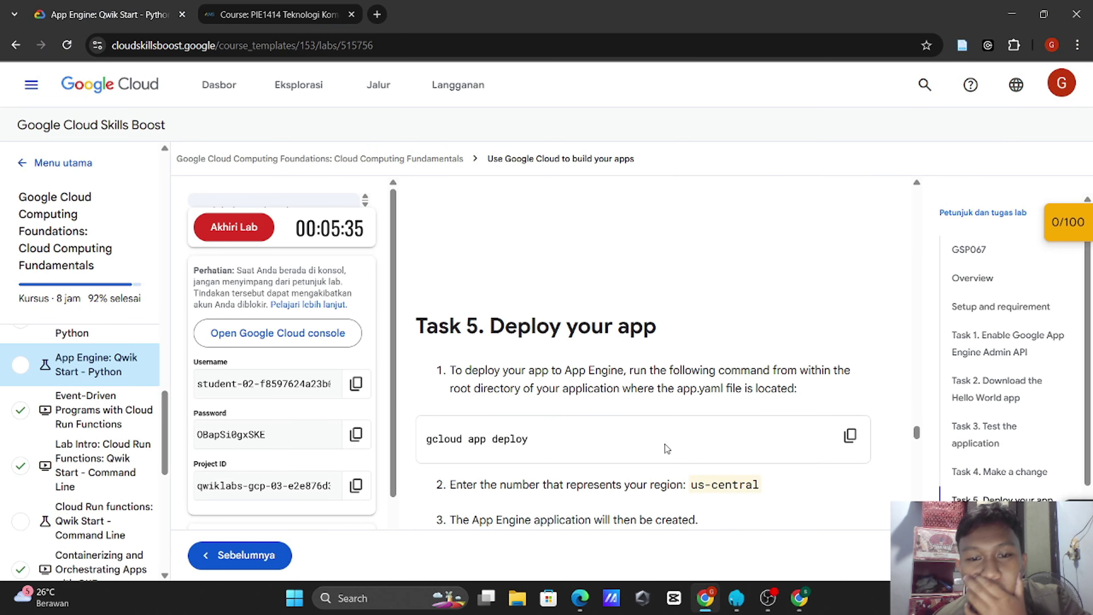
scroll(665, 445, down, 3)
scroll(664, 444, down, 1)
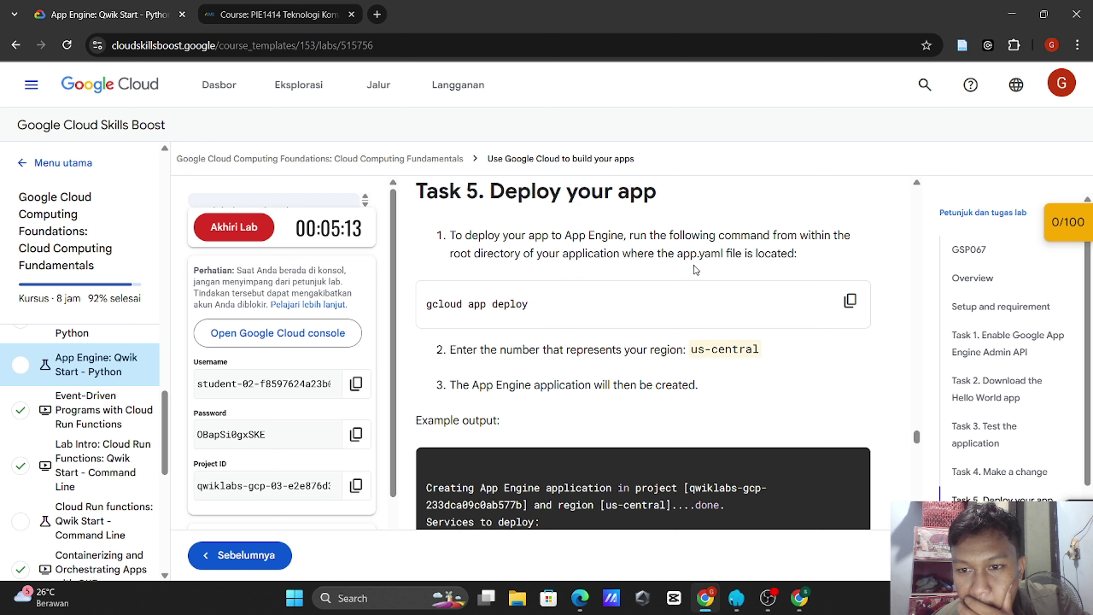
scroll(694, 266, down, 1)
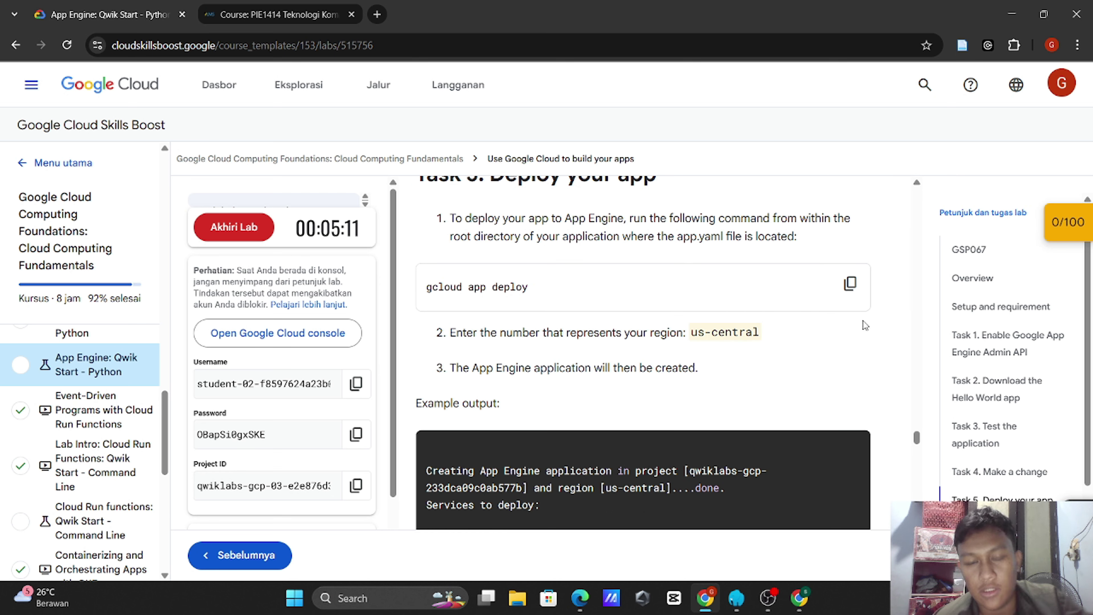
click(850, 283)
Step: Close the second Cloud Shell terminal and stop the development server running in the first one
click(799, 598)
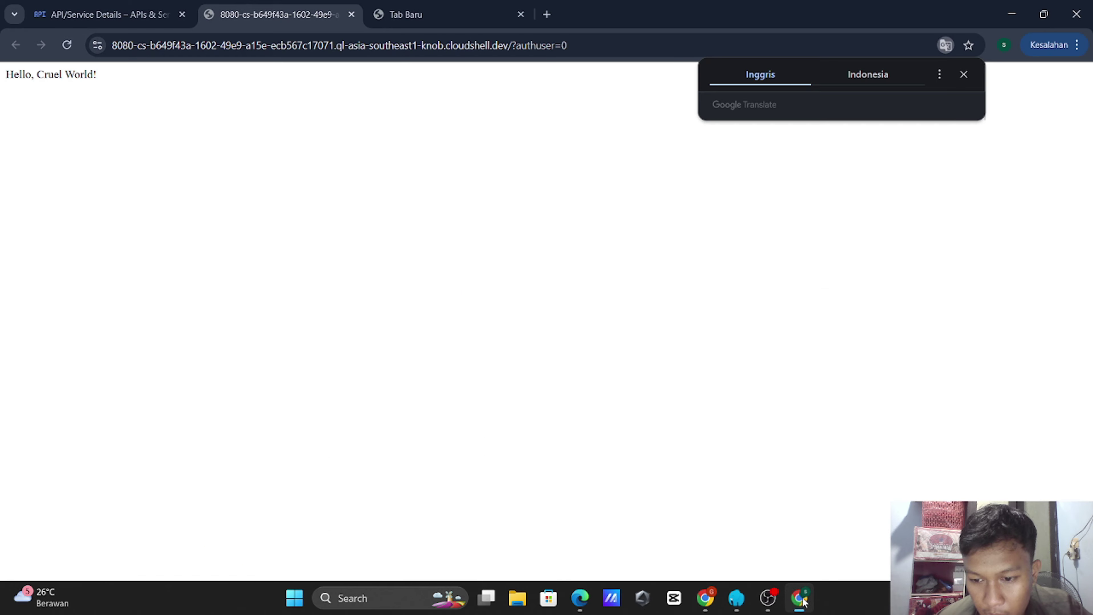
mouse_move(761, 612)
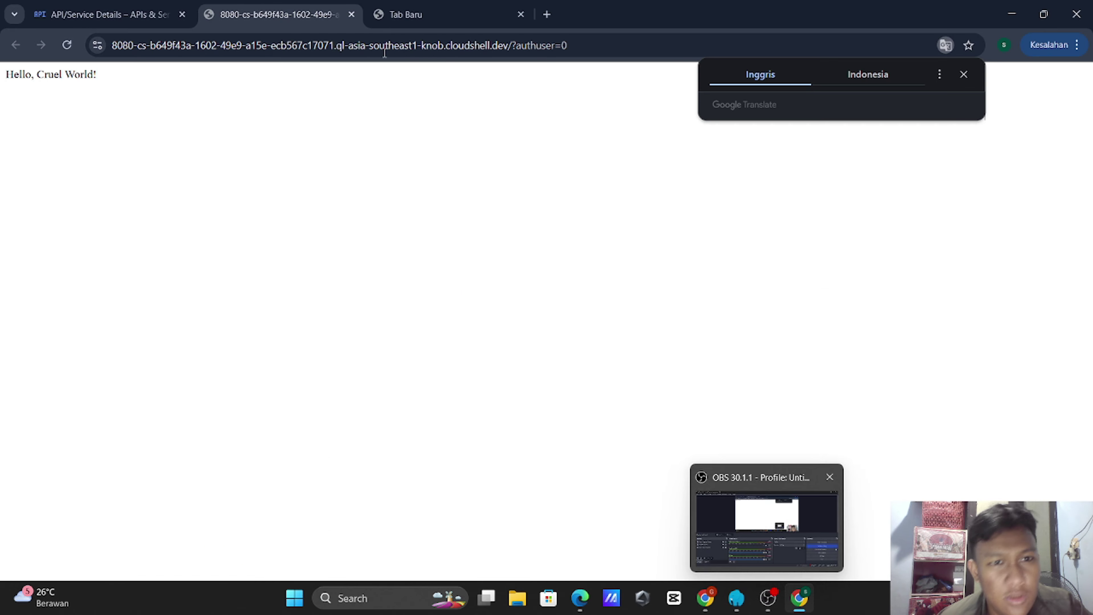
click(108, 14)
key(ctrl+v)
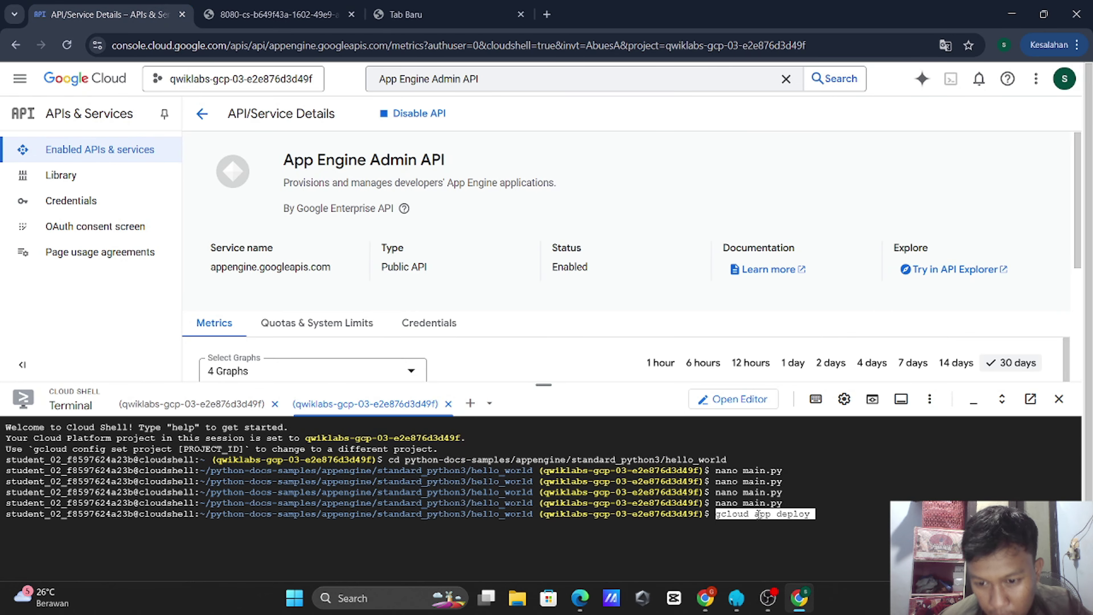
click(449, 404)
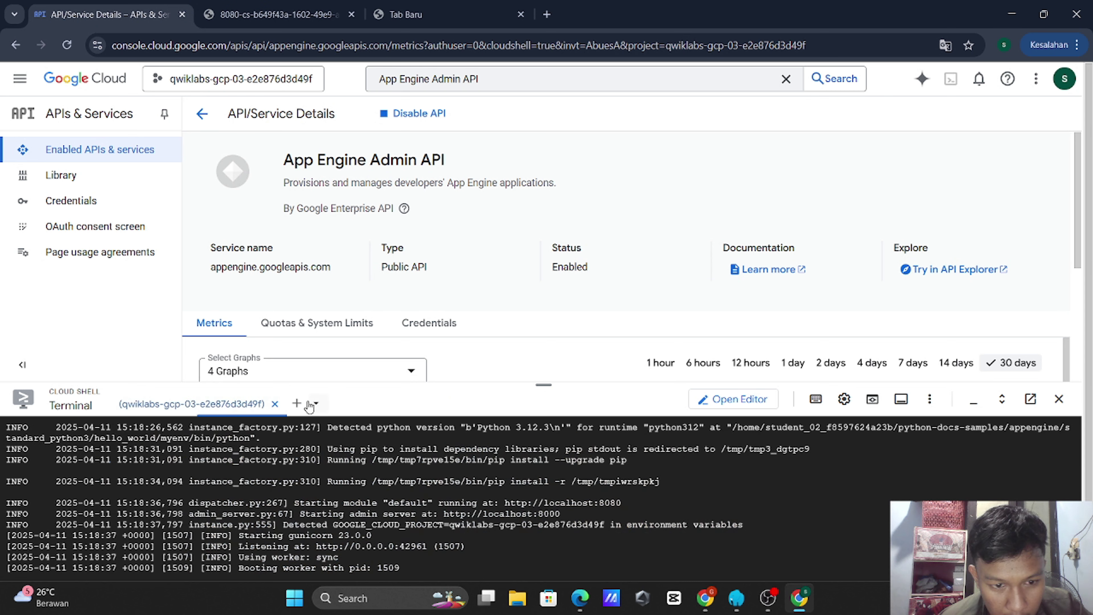
key(ctrl+c)
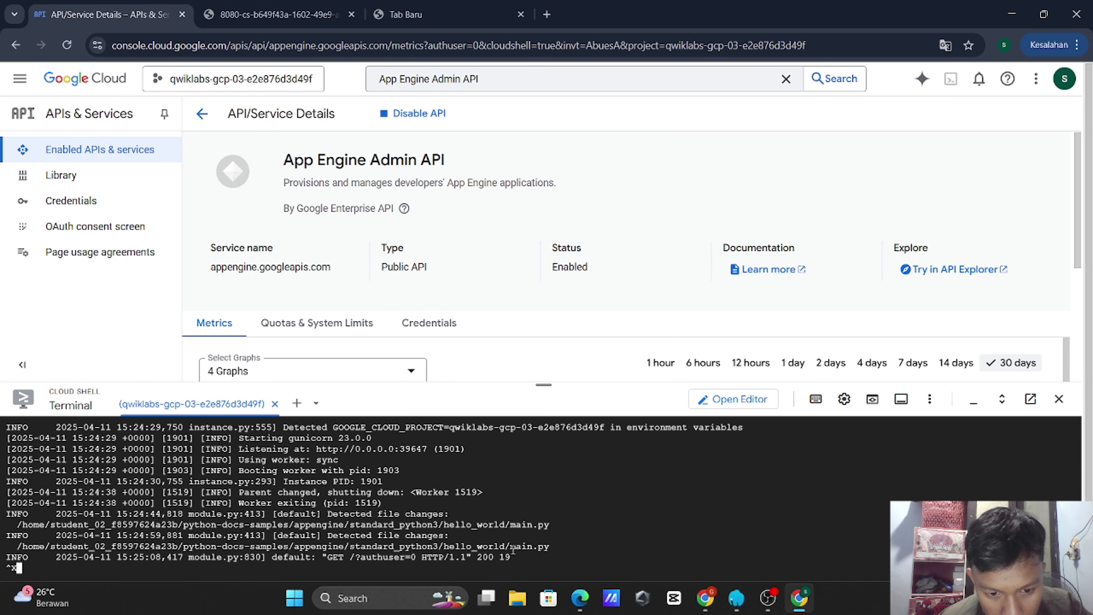
key(ctrl+c)
key(ctrl+c)
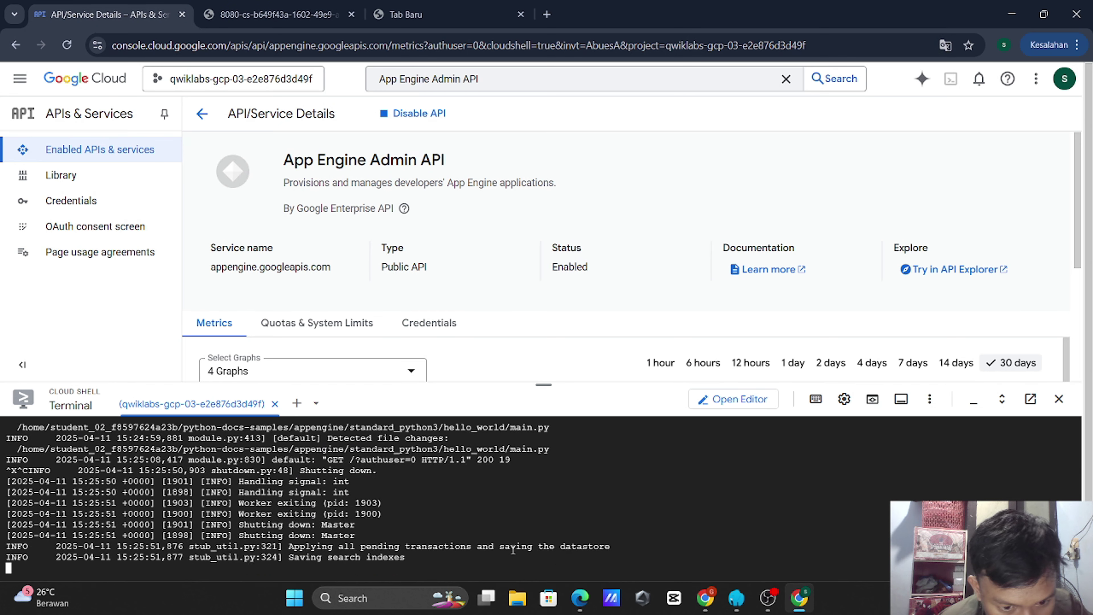
Step: Check Task 5's deployment instructions and run "gcloud app deploy" in the hello_world directory in Cloud Shell
key(alt+Tab)
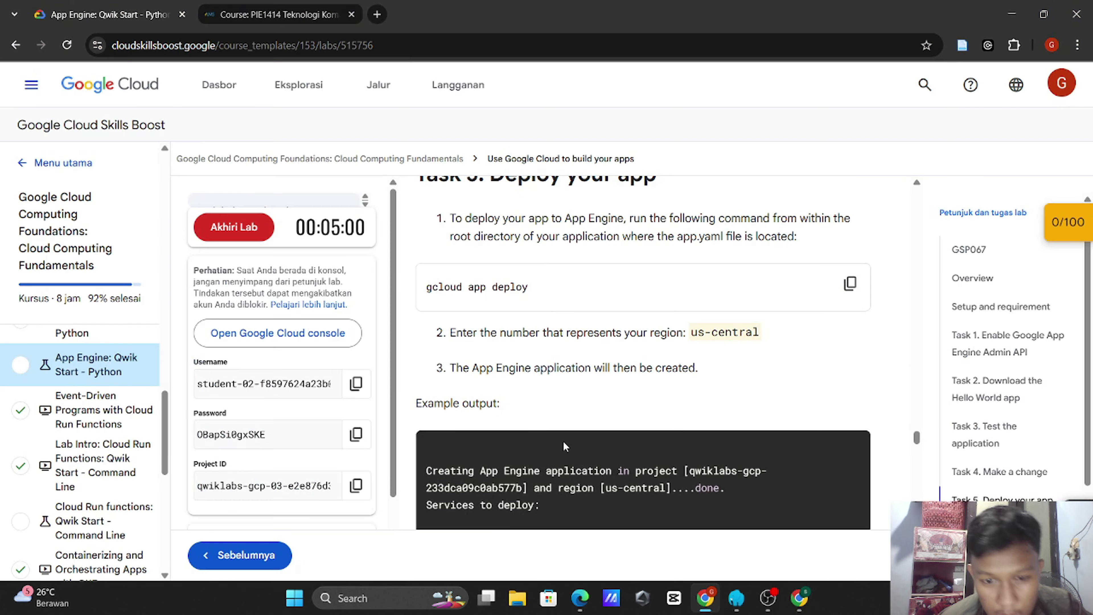
scroll(564, 442, up, 3)
scroll(566, 446, down, 8)
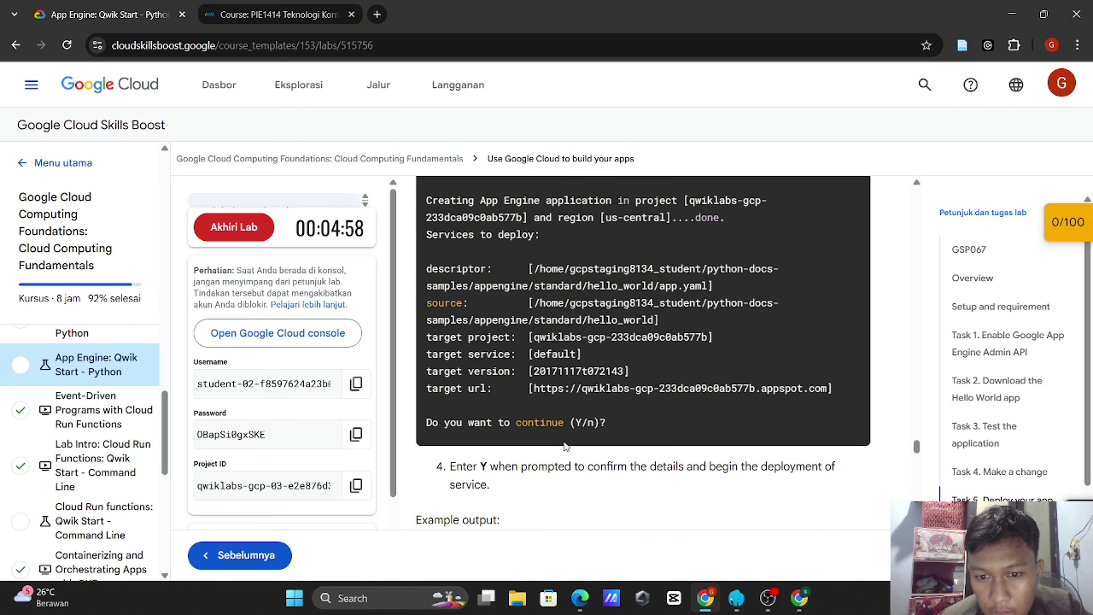
scroll(564, 443, up, 1)
scroll(565, 442, down, 1)
key(alt+Tab)
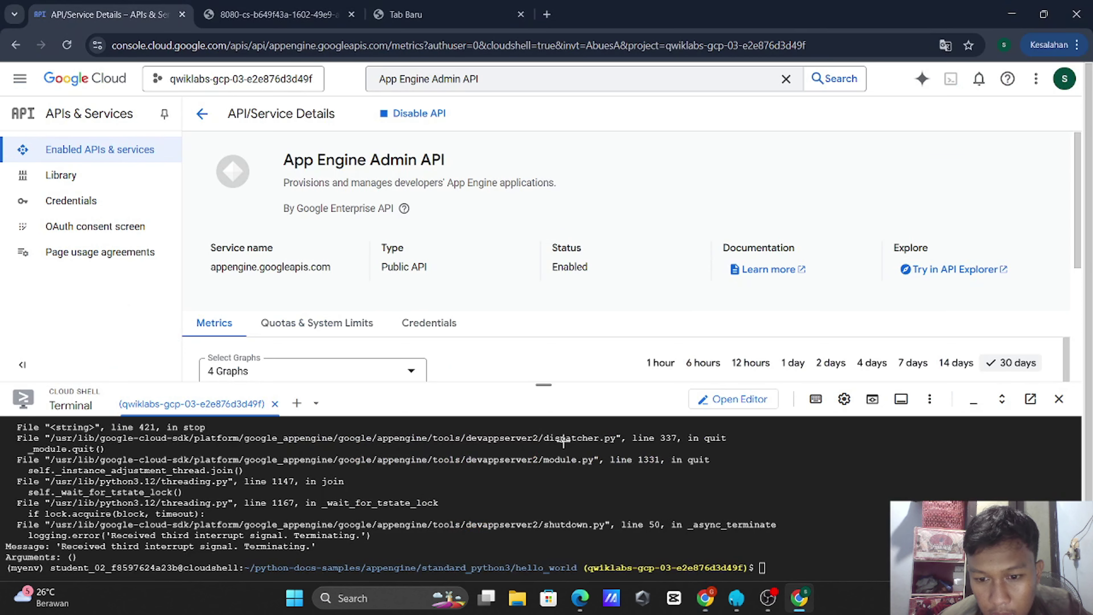
text(gcloud app deploy)
key(Return)
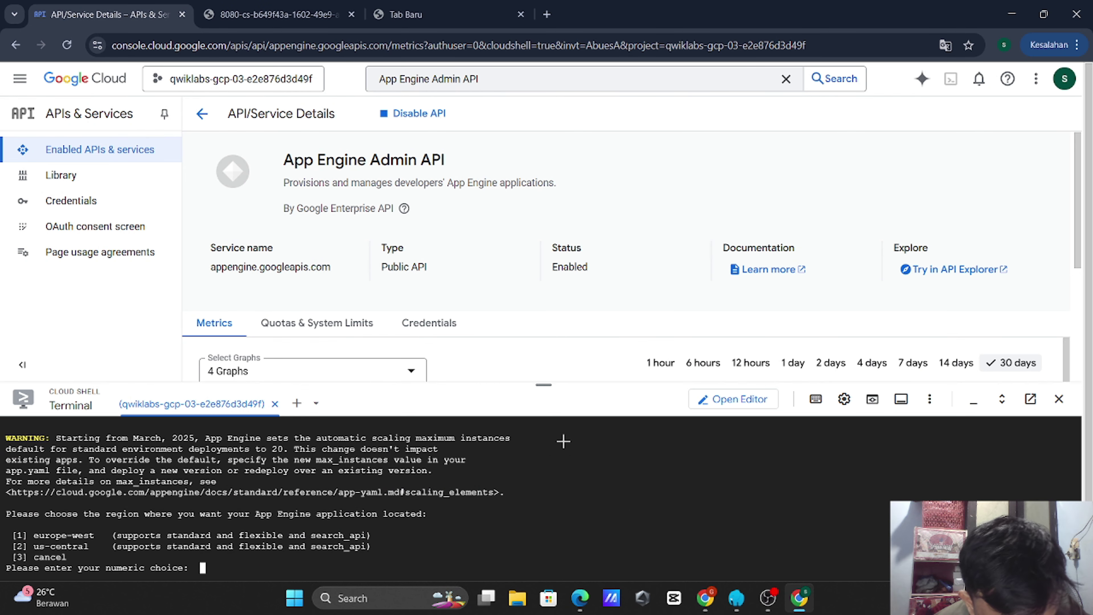
Step: Check the region required in Task 5 and choose option 2, us-central, for the App Engine application
key(alt+Tab)
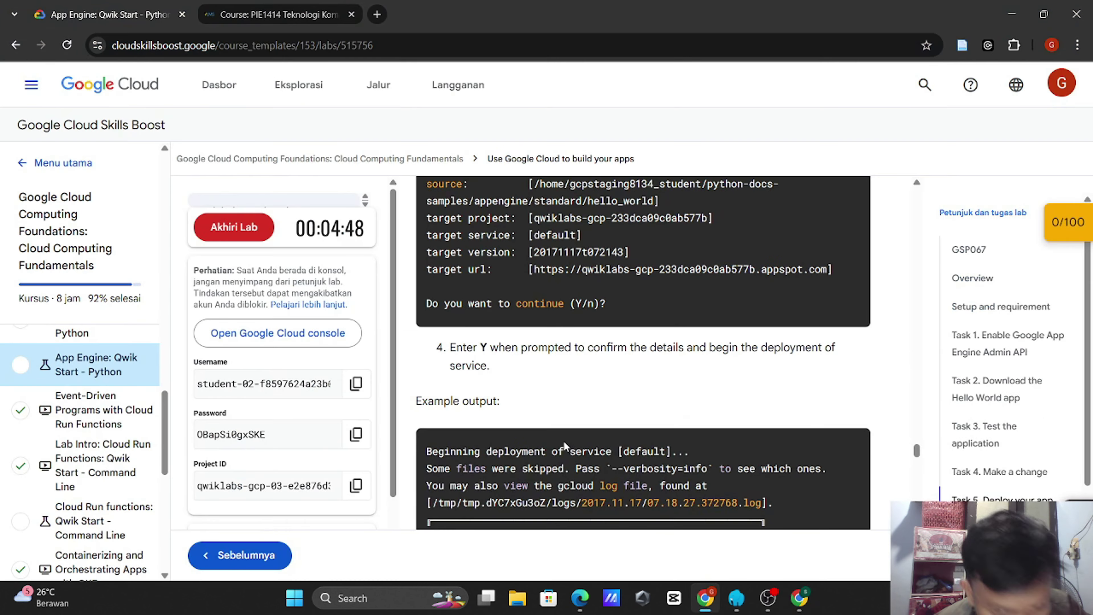
scroll(643, 380, up, 5)
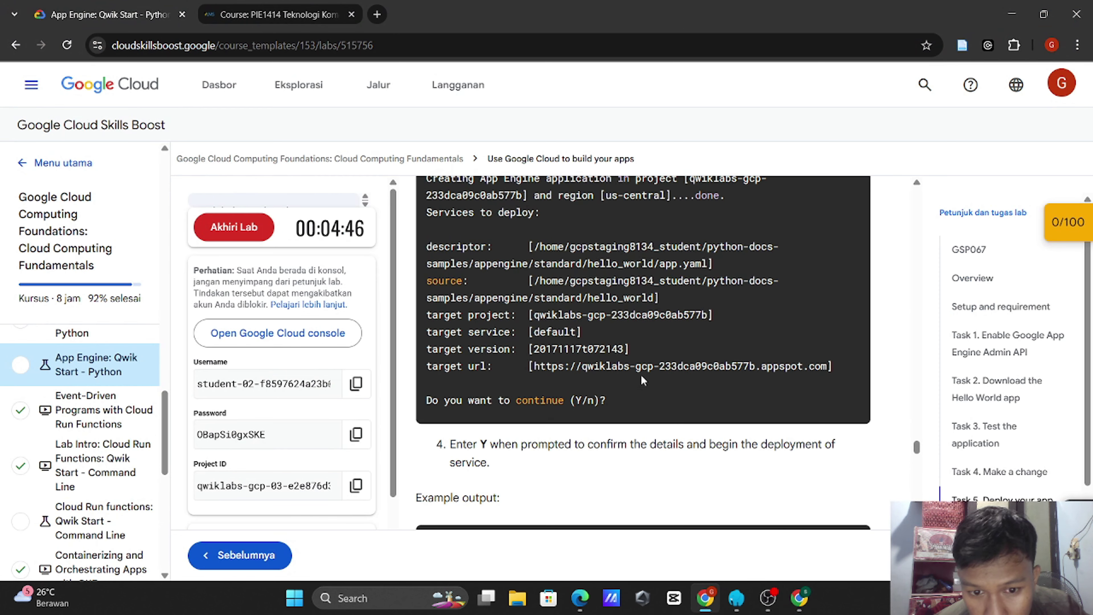
scroll(642, 376, up, 4)
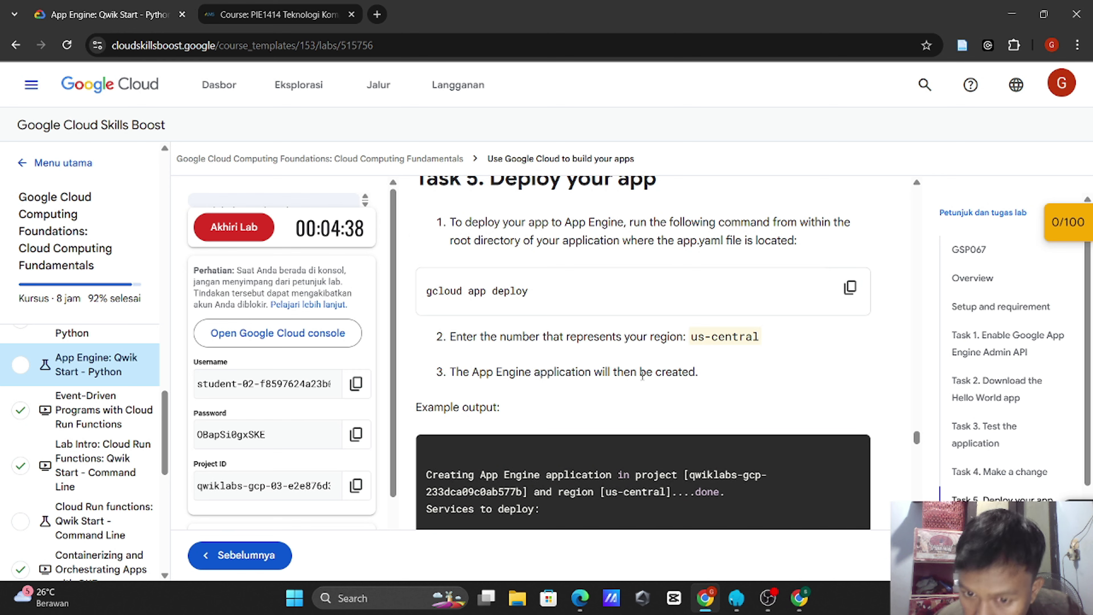
key(alt+Tab)
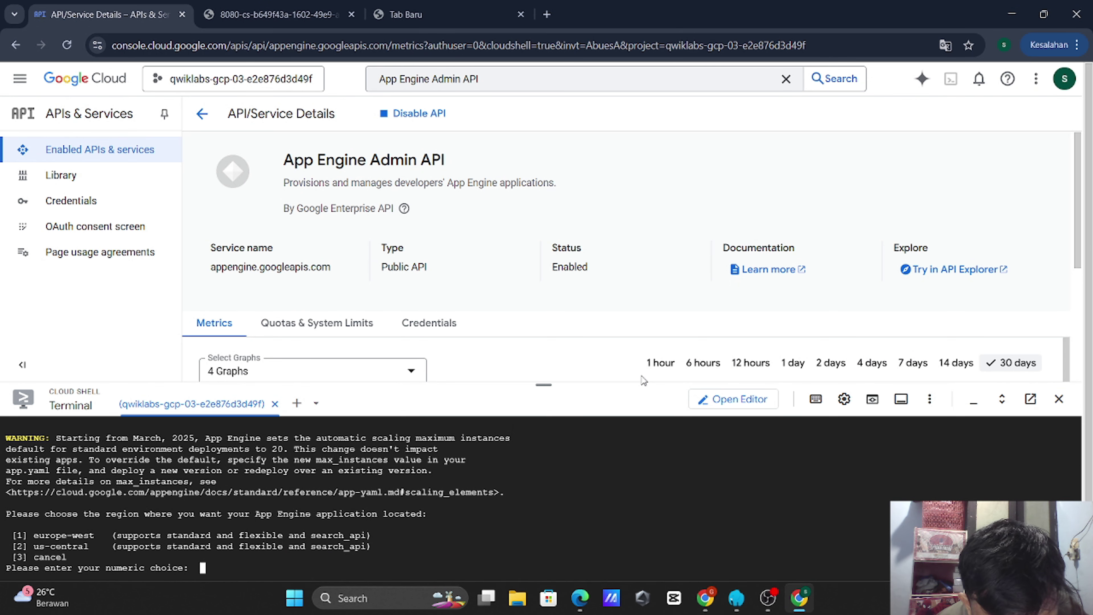
key(alt+Tab)
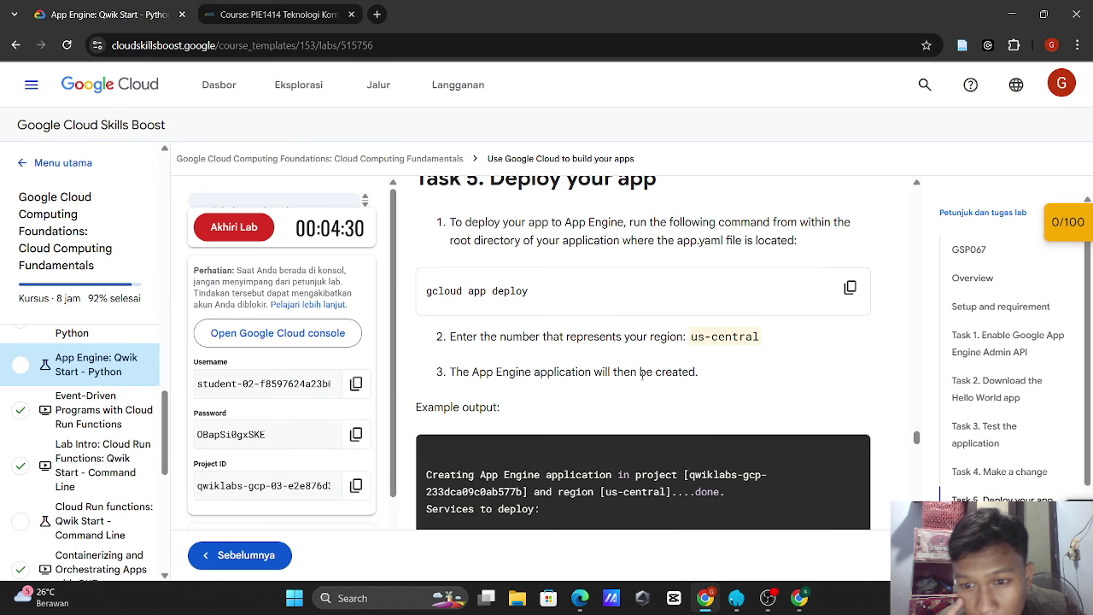
key(alt+Tab)
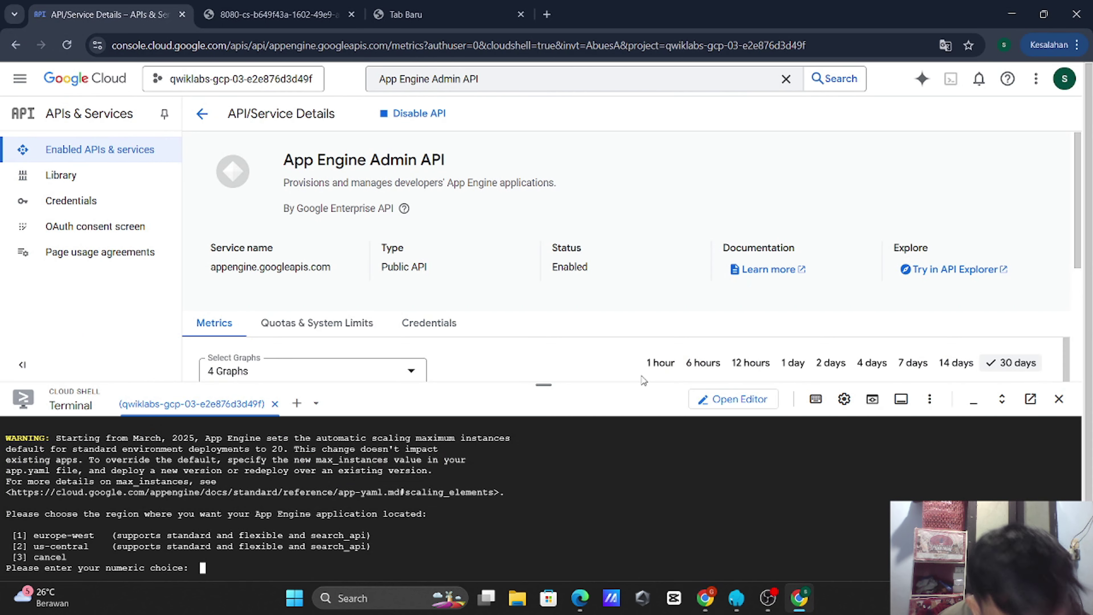
text(2)
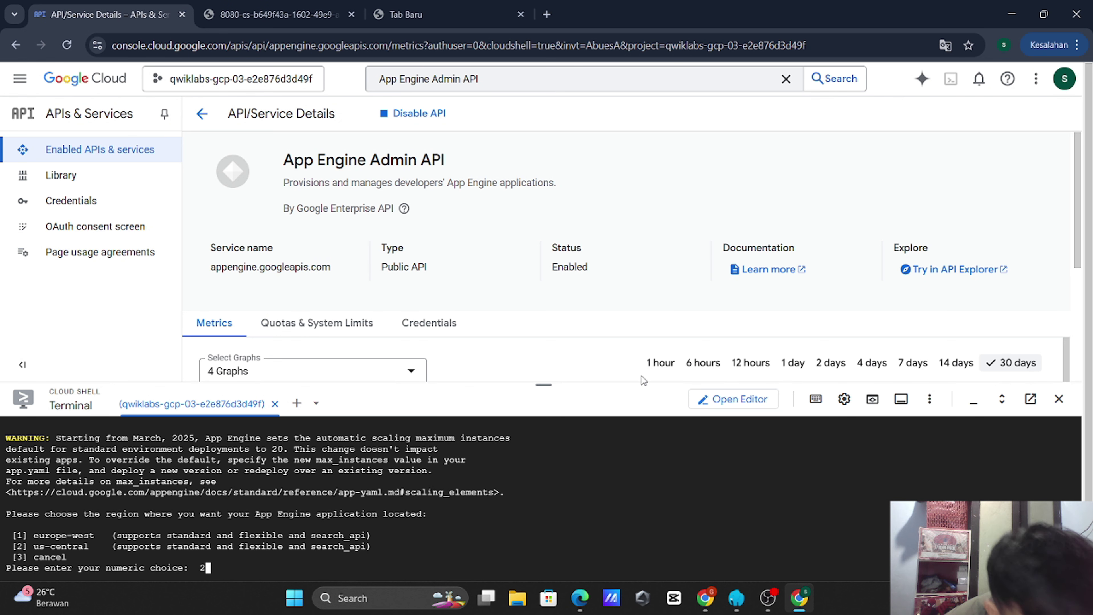
key(Return)
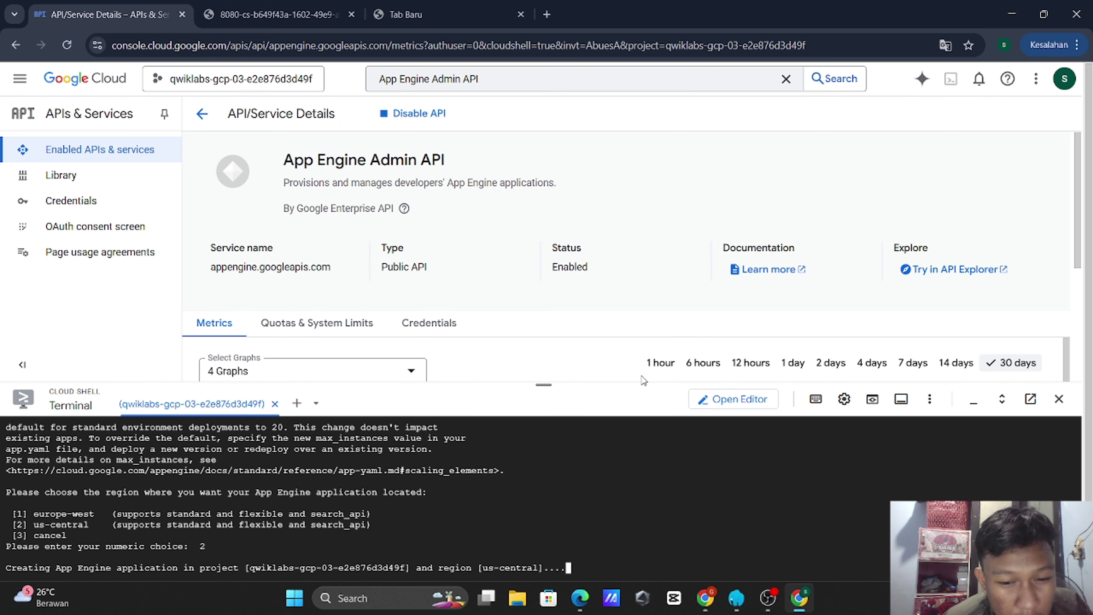
Step: Read Task 5's example output, confirm the deployment in Cloud Shell with "y", and return to the lab page
key(alt+Tab)
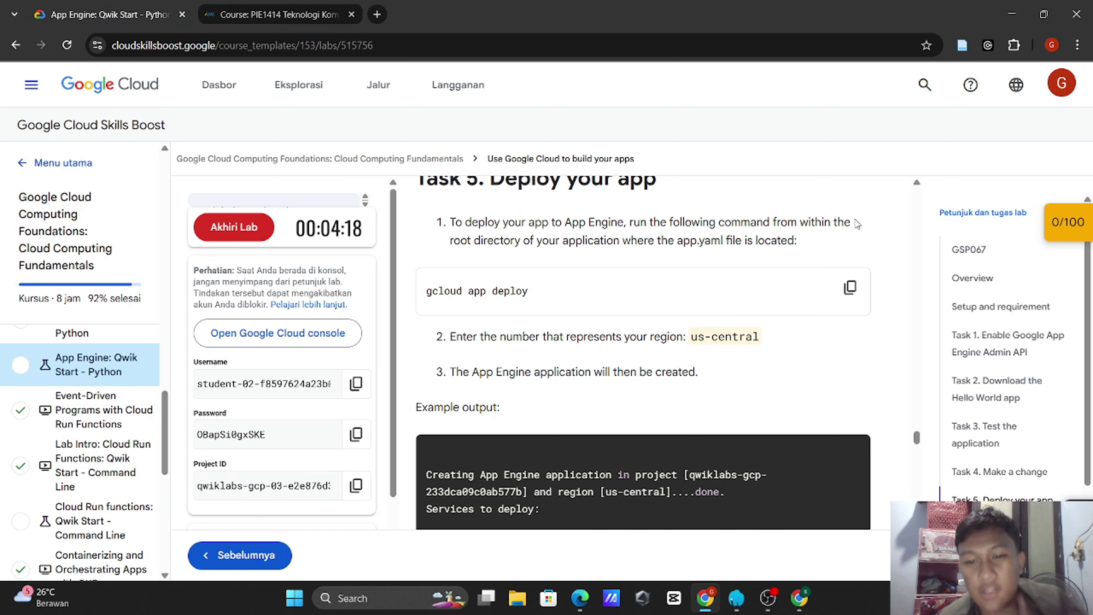
scroll(857, 223, down, 1)
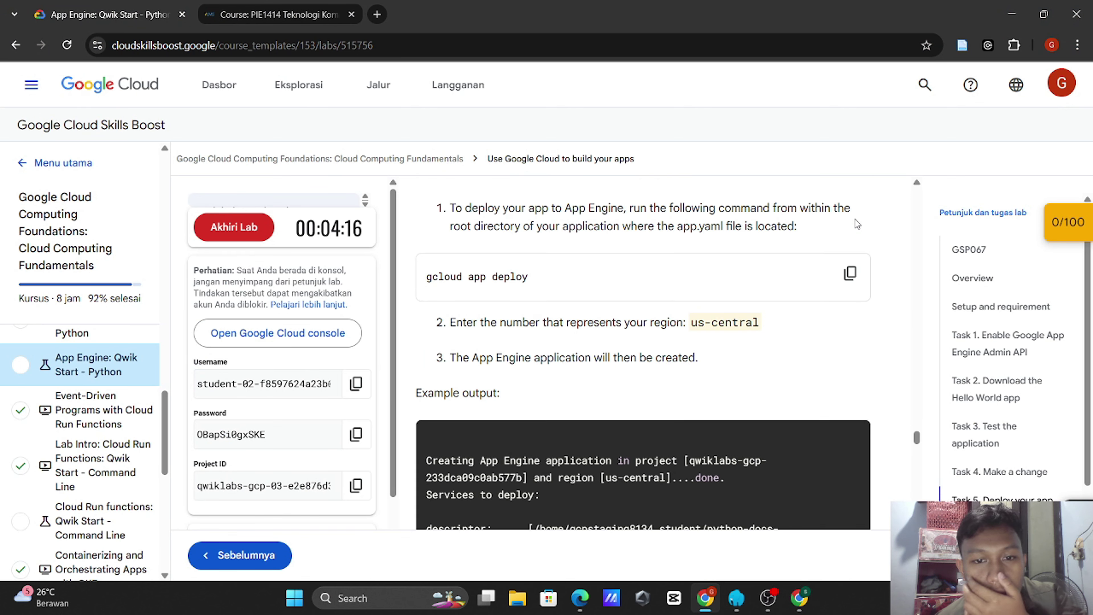
scroll(779, 317, down, 2)
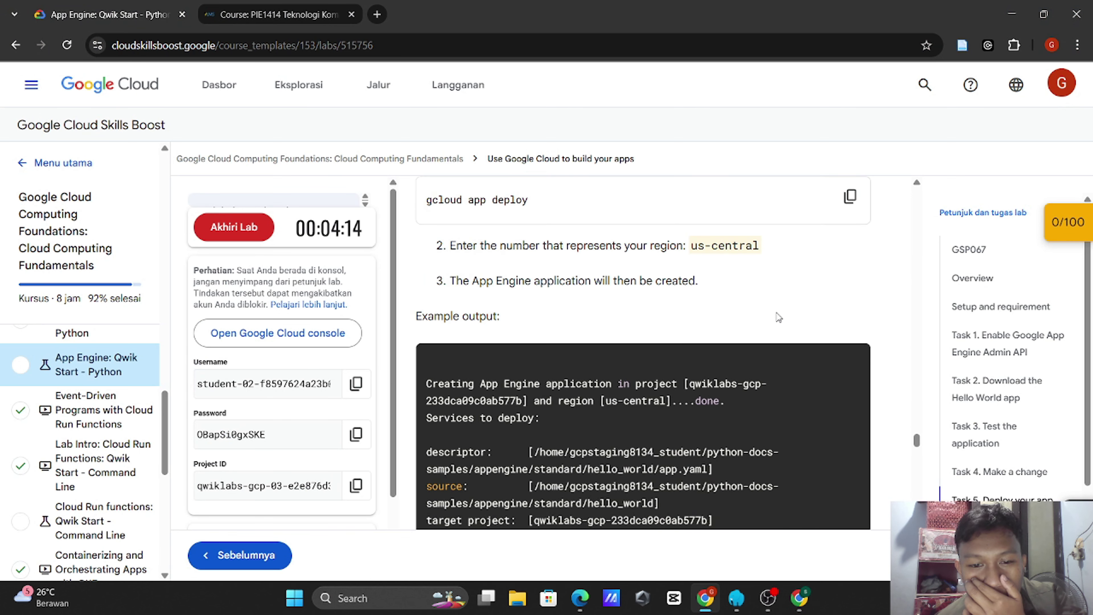
scroll(779, 317, down, 3)
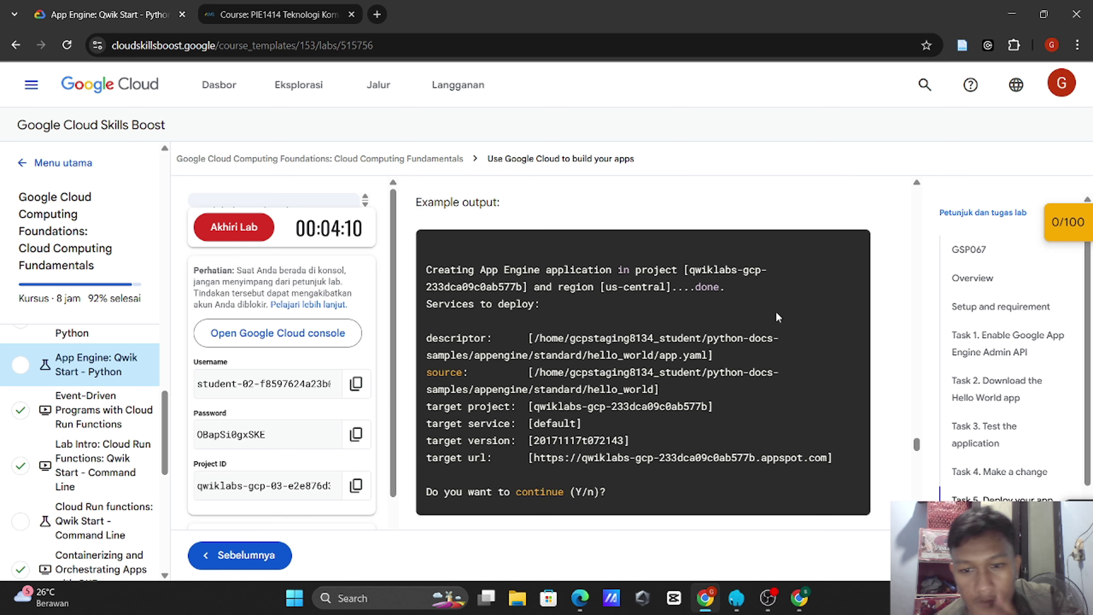
scroll(776, 312, down, 2)
key(alt+Tab)
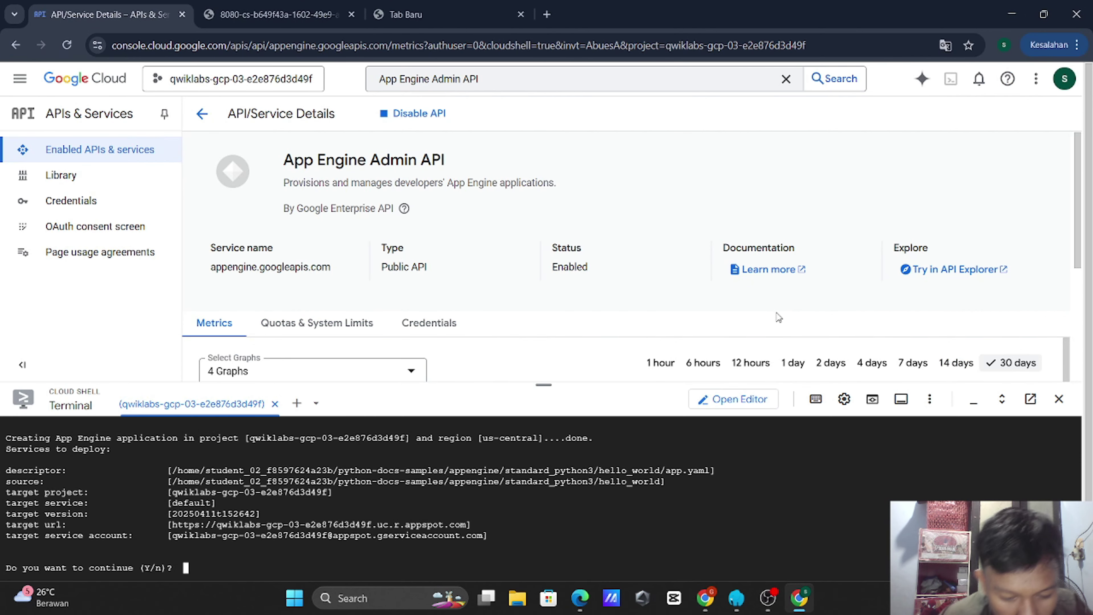
text(y)
key(Return)
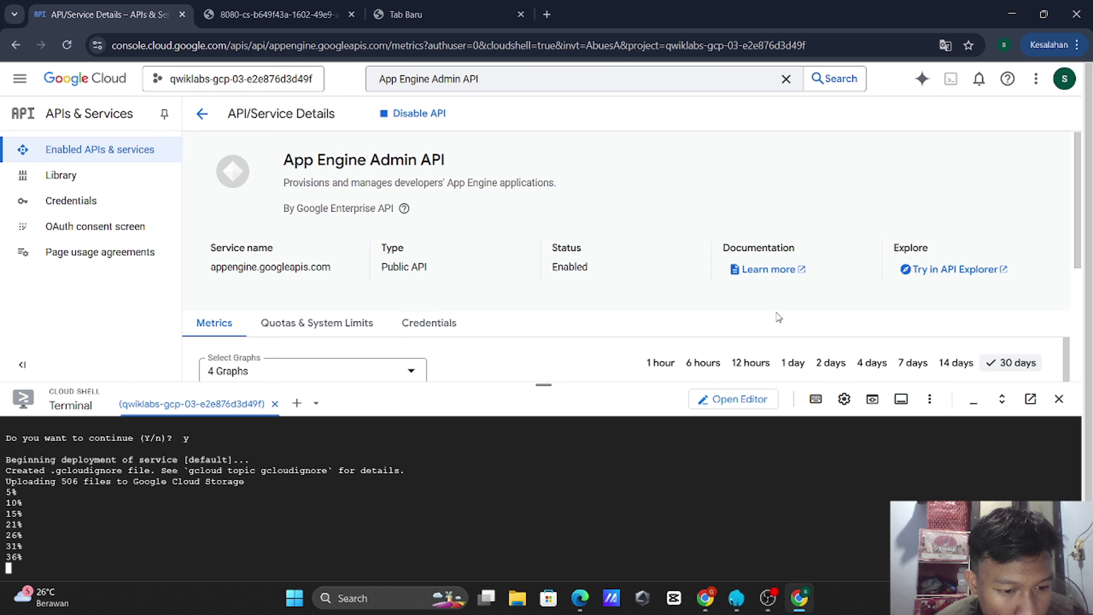
key(alt+Tab)
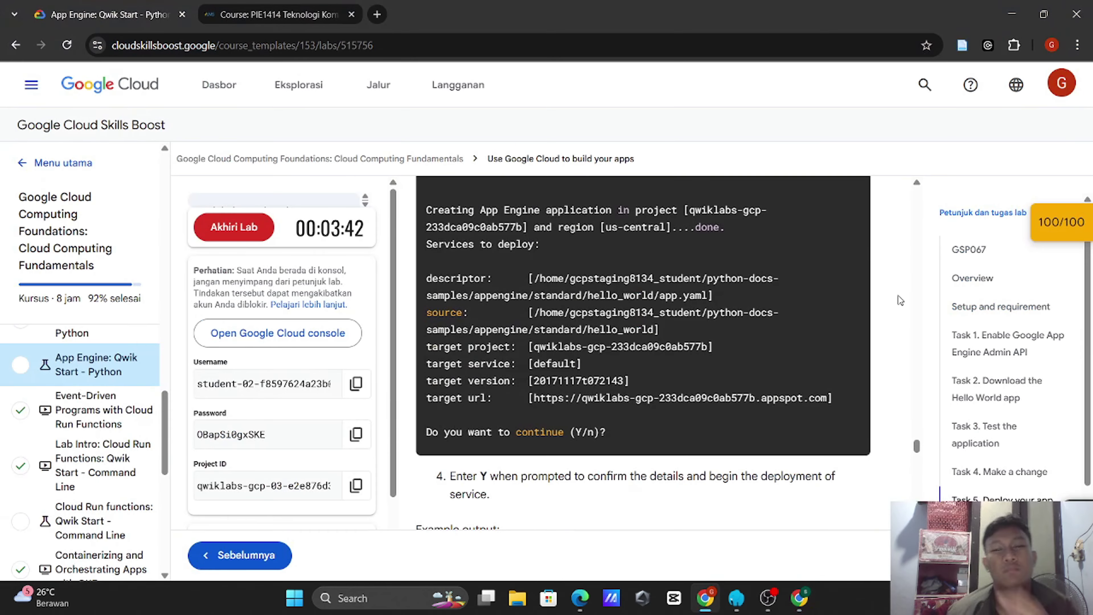
Step: Read Task 5's example deployment output, check the deployment's progress in Cloud Shell, and return to the lab page
scroll(735, 291, down, 5)
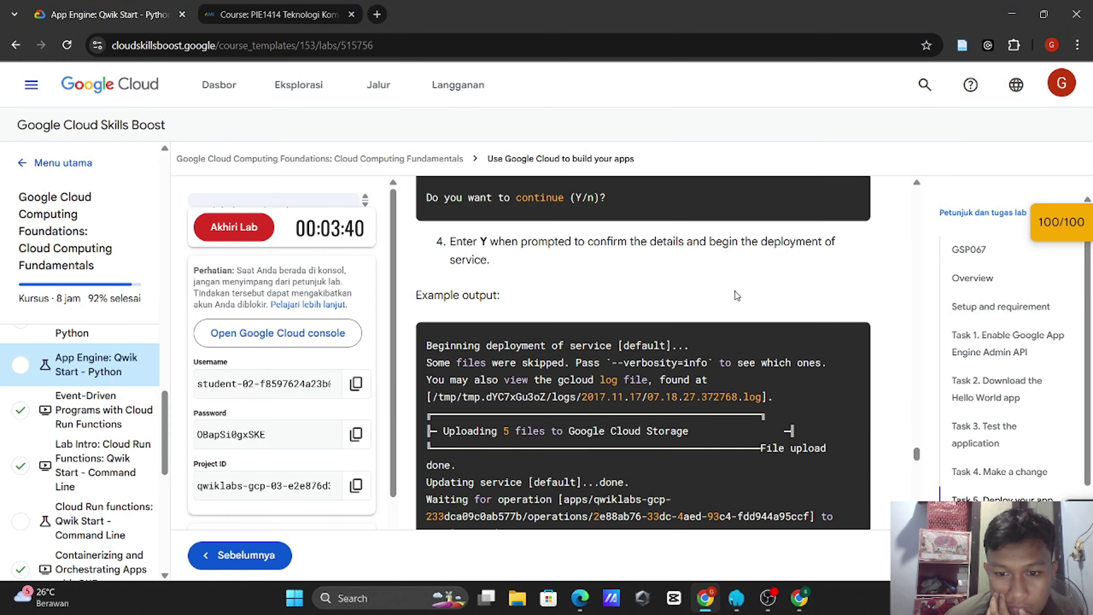
scroll(735, 291, down, 5)
scroll(735, 290, up, 6)
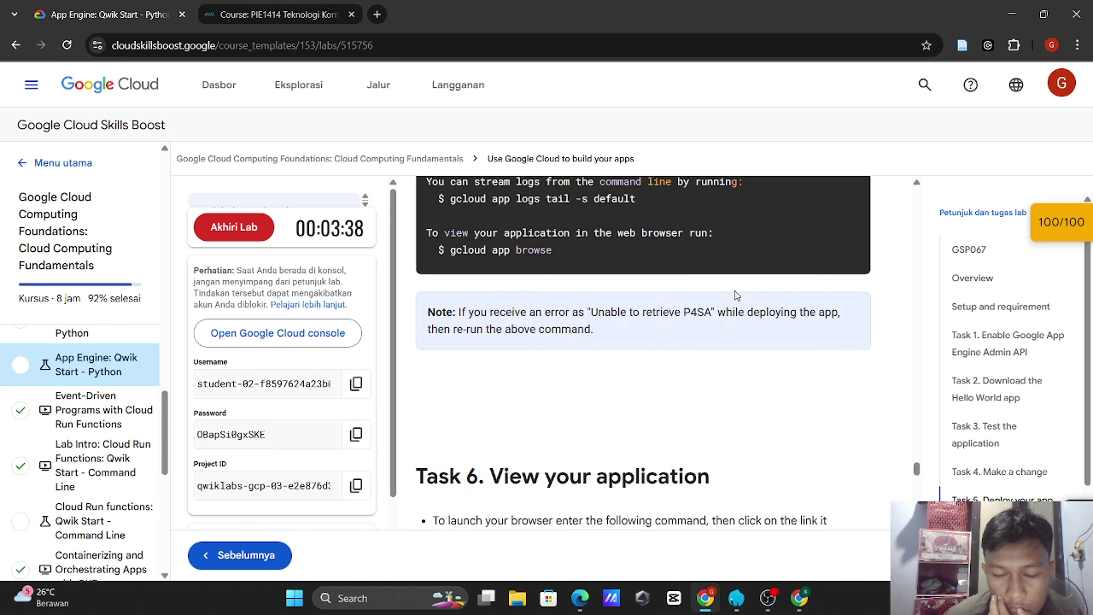
scroll(734, 290, up, 4)
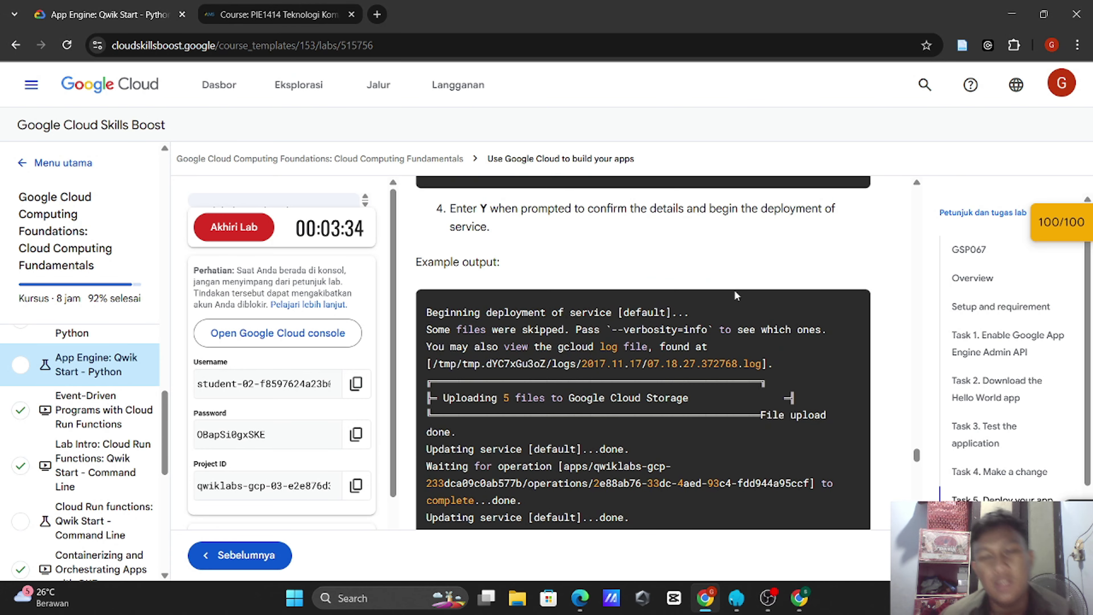
key(Tab)
key(alt+Tab)
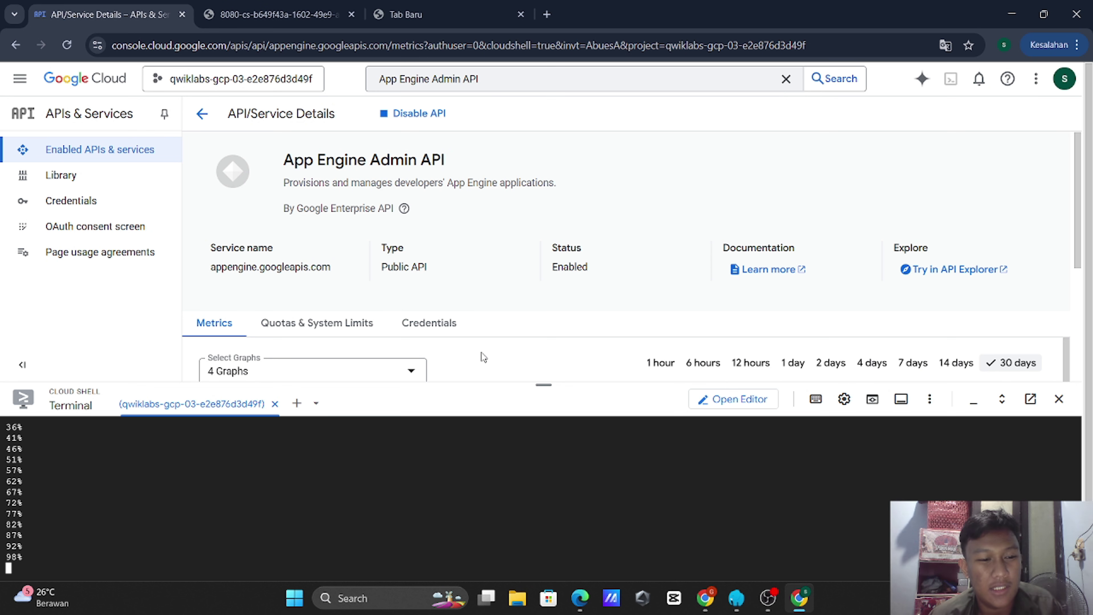
key(alt+Tab)
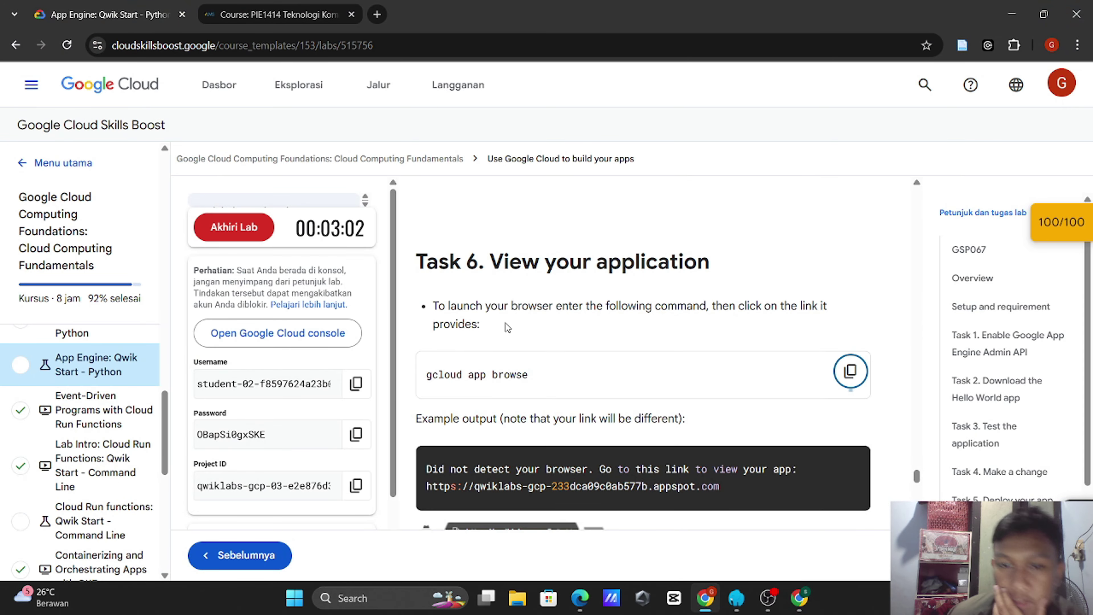
Step: Run the progress check for the "Deploy your app." objective in Task 6
scroll(506, 323, down, 12)
scroll(506, 324, up, 3)
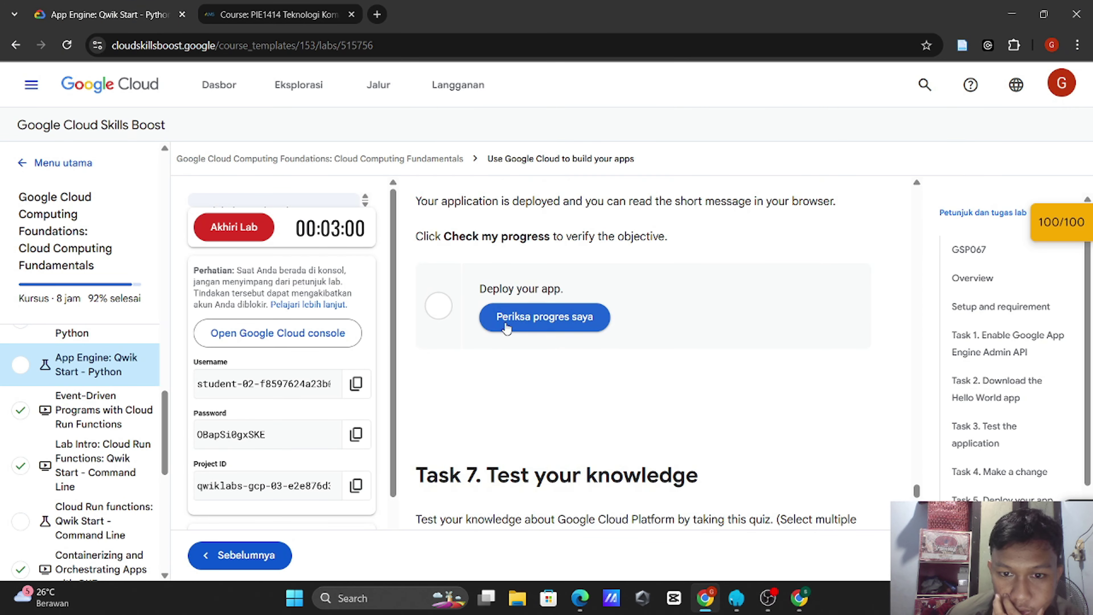
click(521, 314)
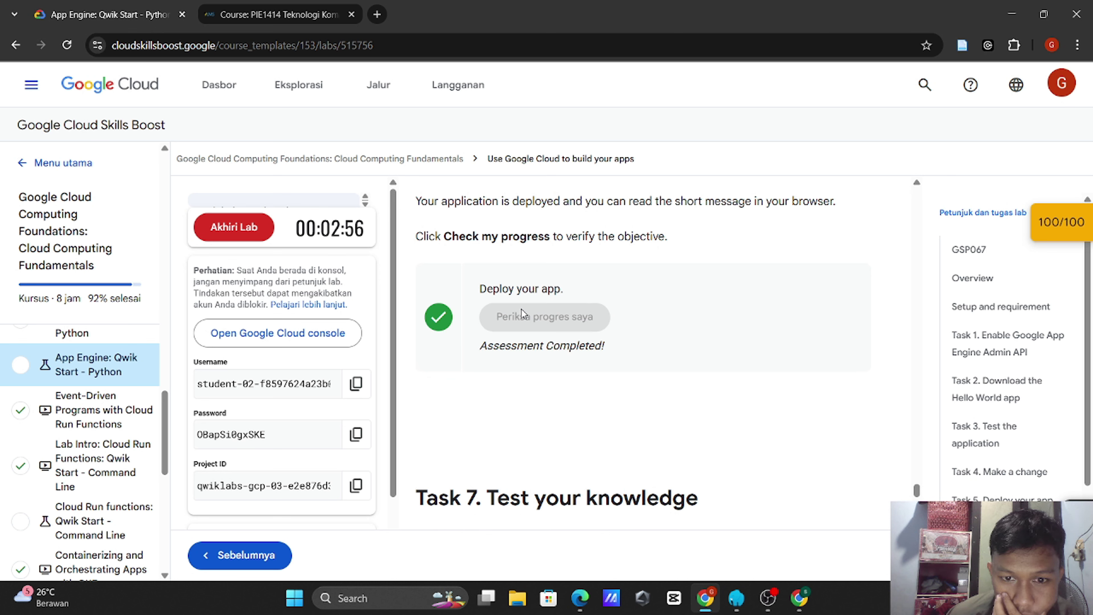
Step: Review the Task 7 quiz and submit "Application code" as what developers need to focus on with Google App Engine
scroll(520, 303, down, 1)
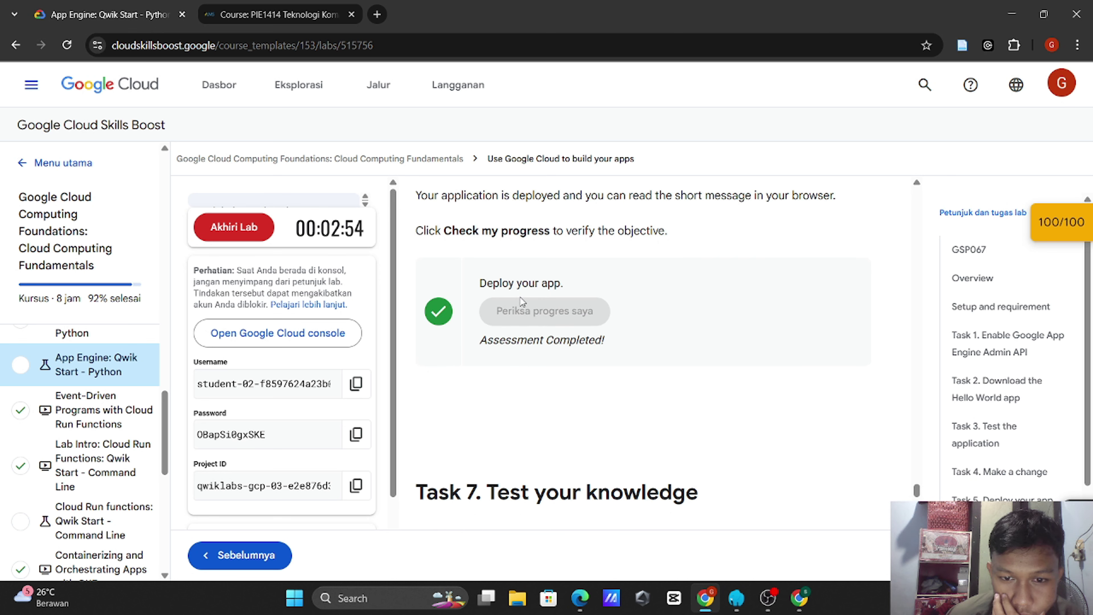
scroll(521, 300, down, 4)
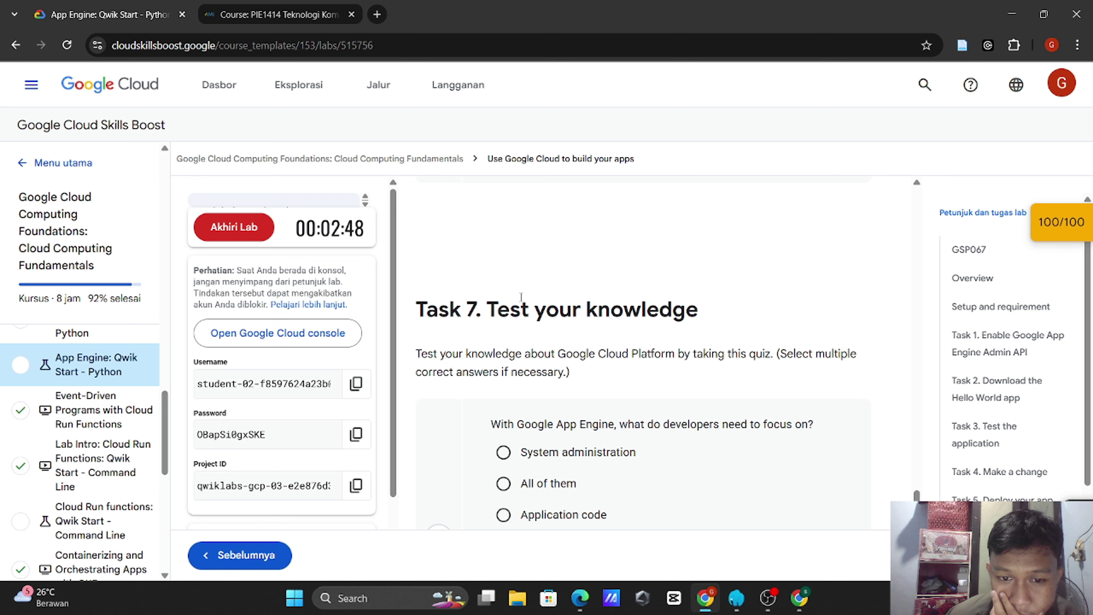
scroll(521, 297, down, 1)
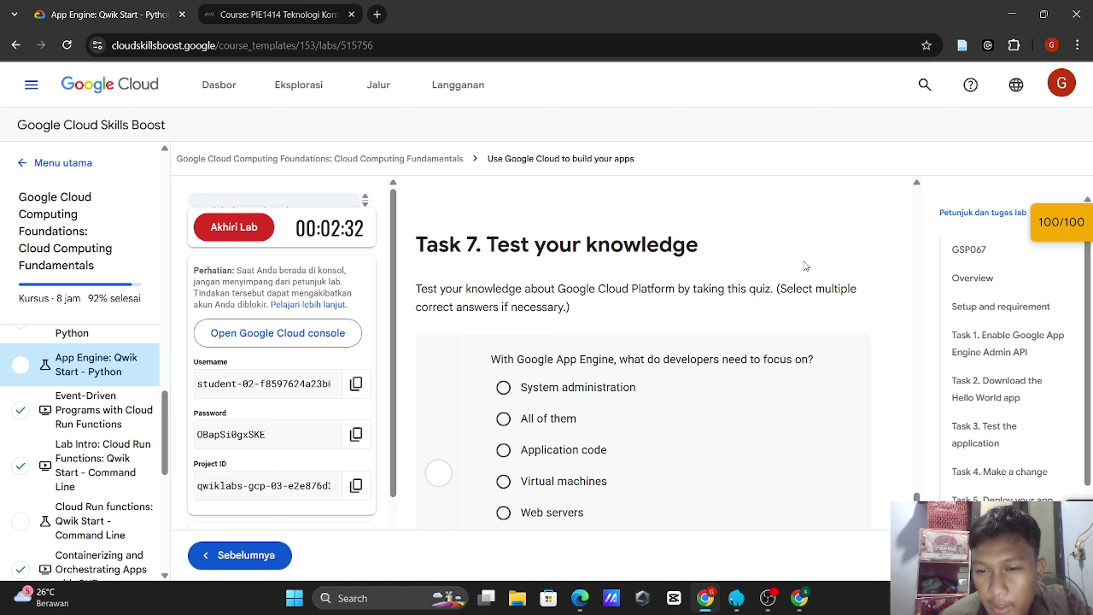
scroll(756, 263, down, 2)
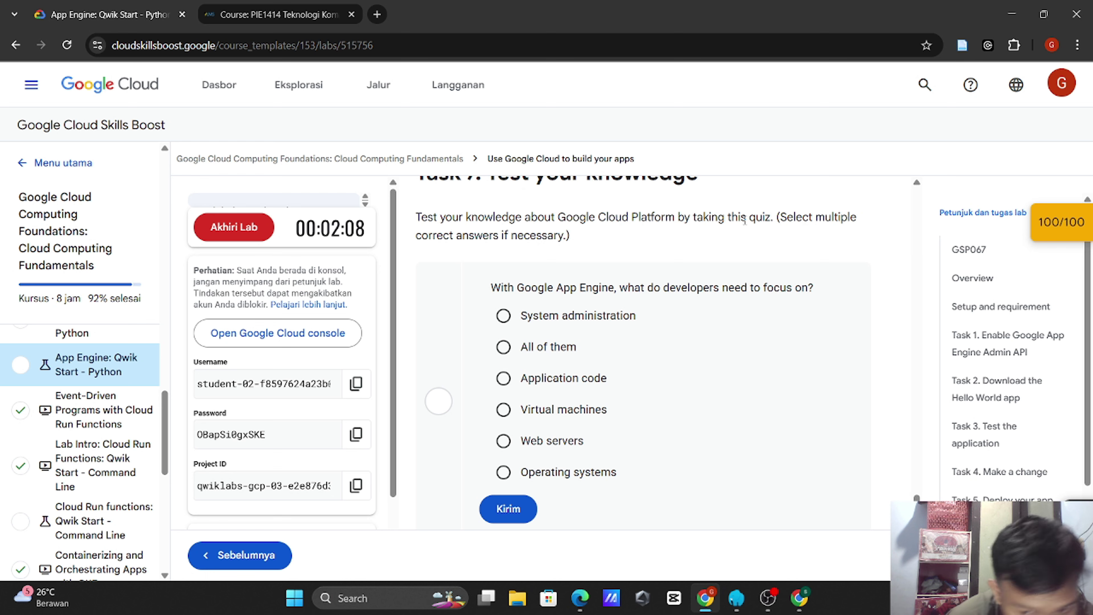
scroll(745, 220, down, 10)
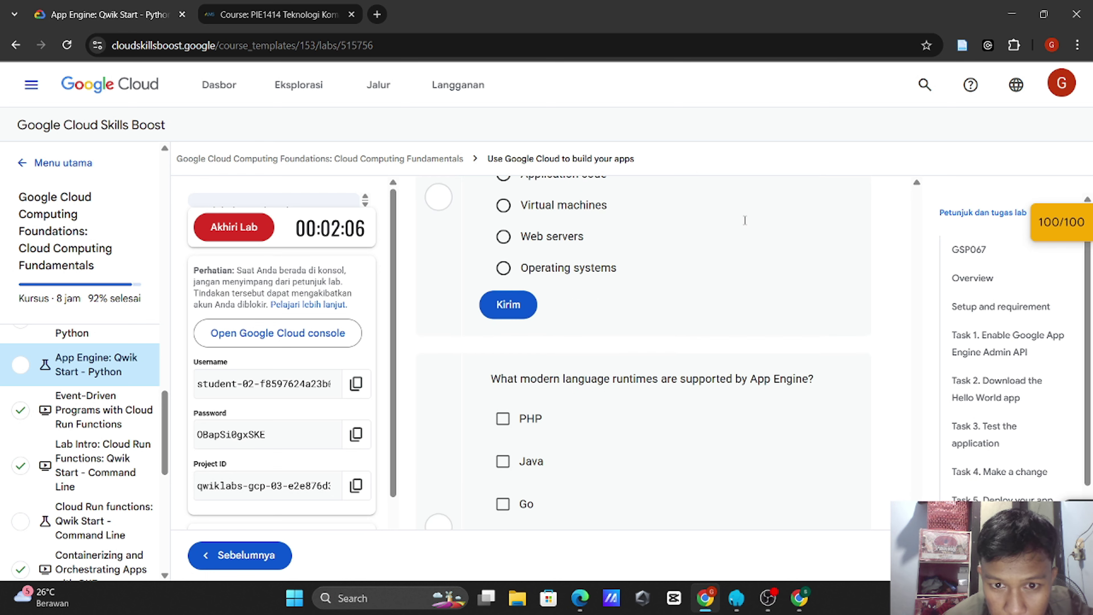
scroll(746, 225, up, 3)
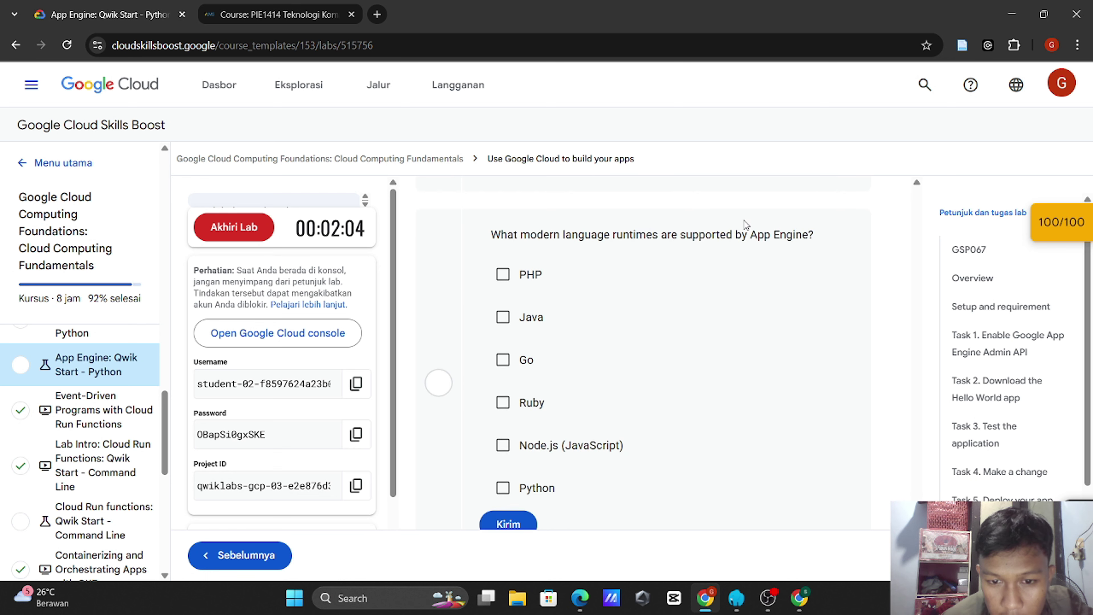
scroll(746, 225, down, 10)
scroll(746, 225, up, 9)
scroll(746, 225, up, 10)
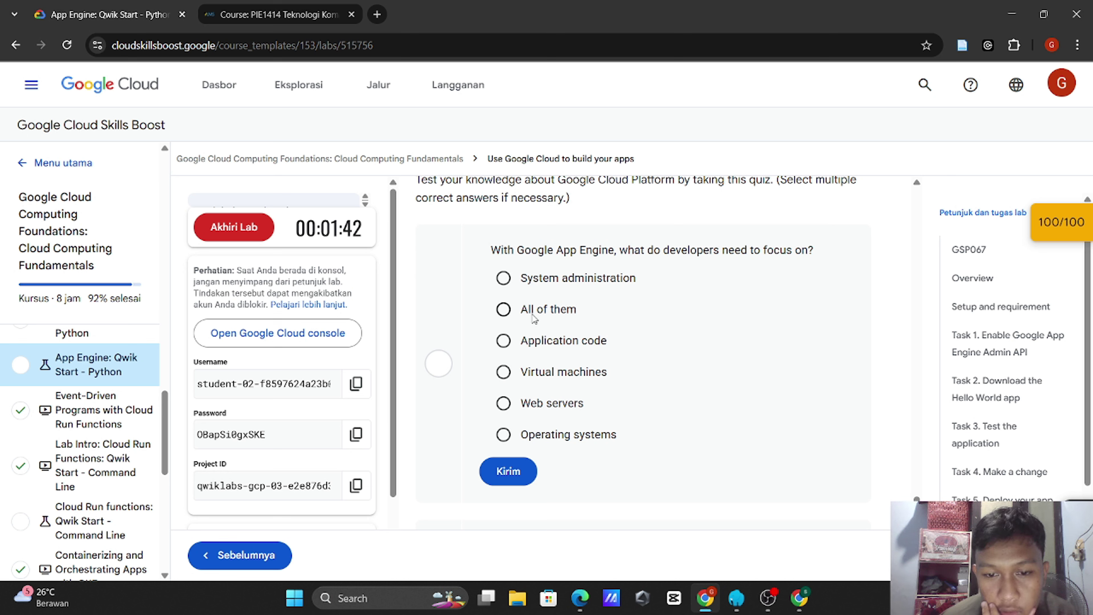
click(504, 341)
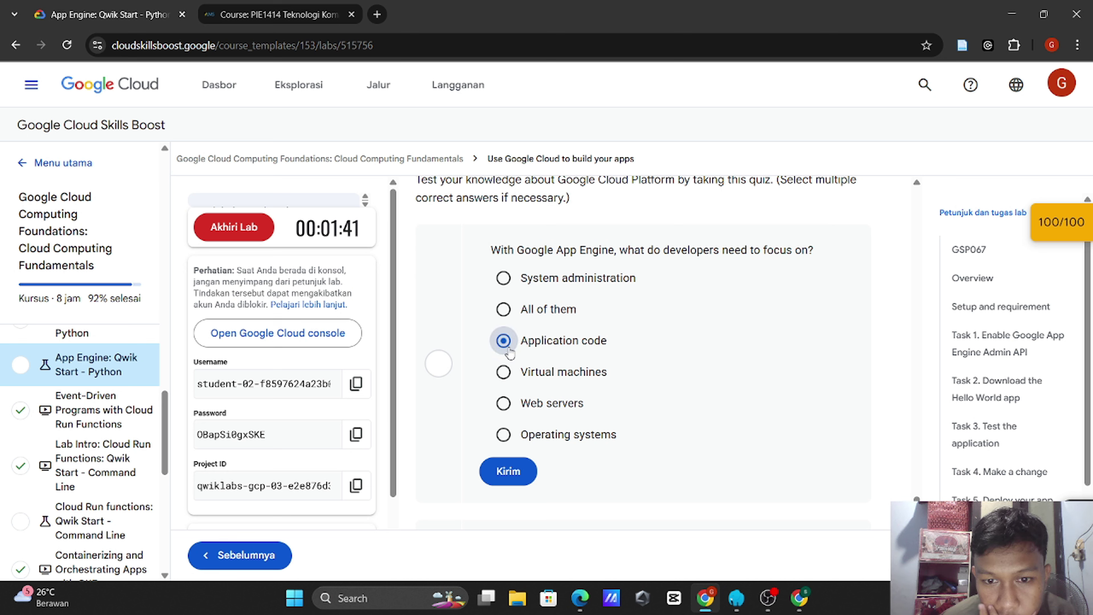
click(504, 470)
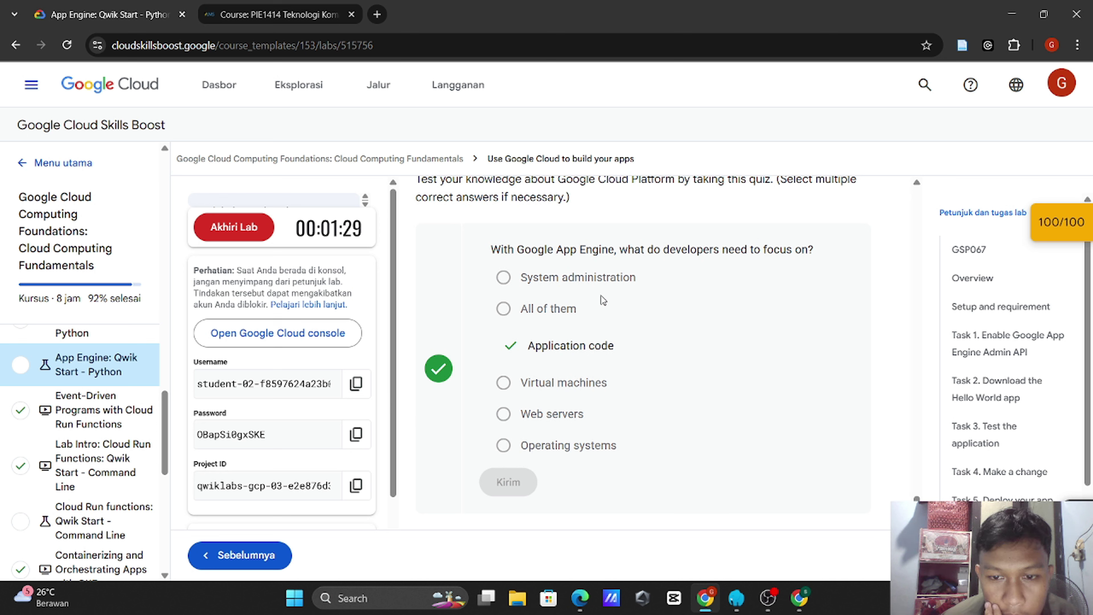
Step: Submit PHP, Java, Go, Ruby, Node.js (JavaScript) and Python as the modern language runtimes supported by App Engine
scroll(601, 296, down, 1)
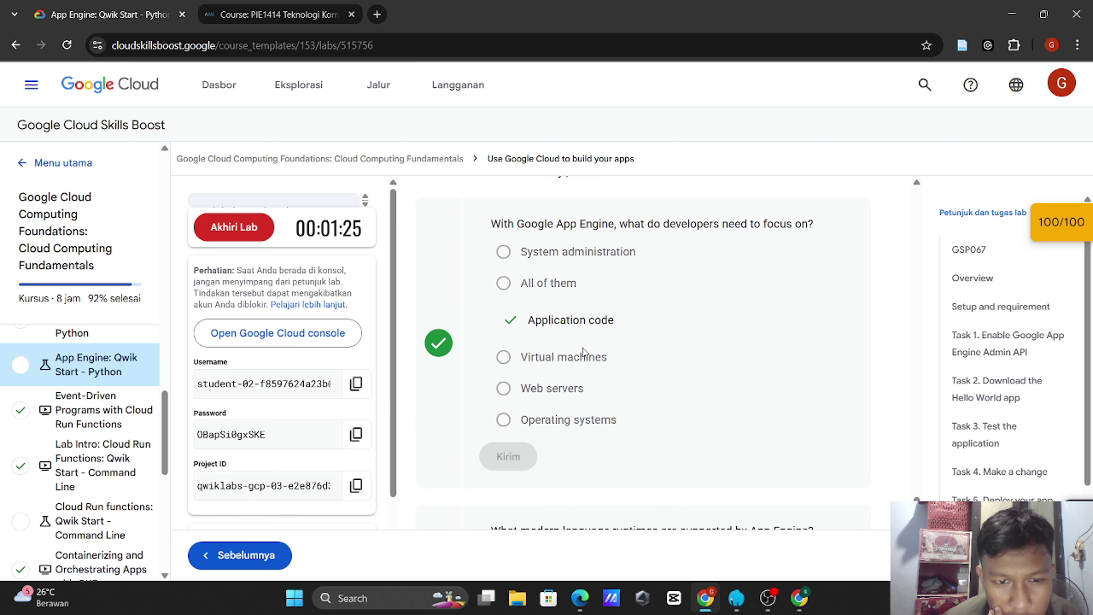
scroll(583, 348, down, 1)
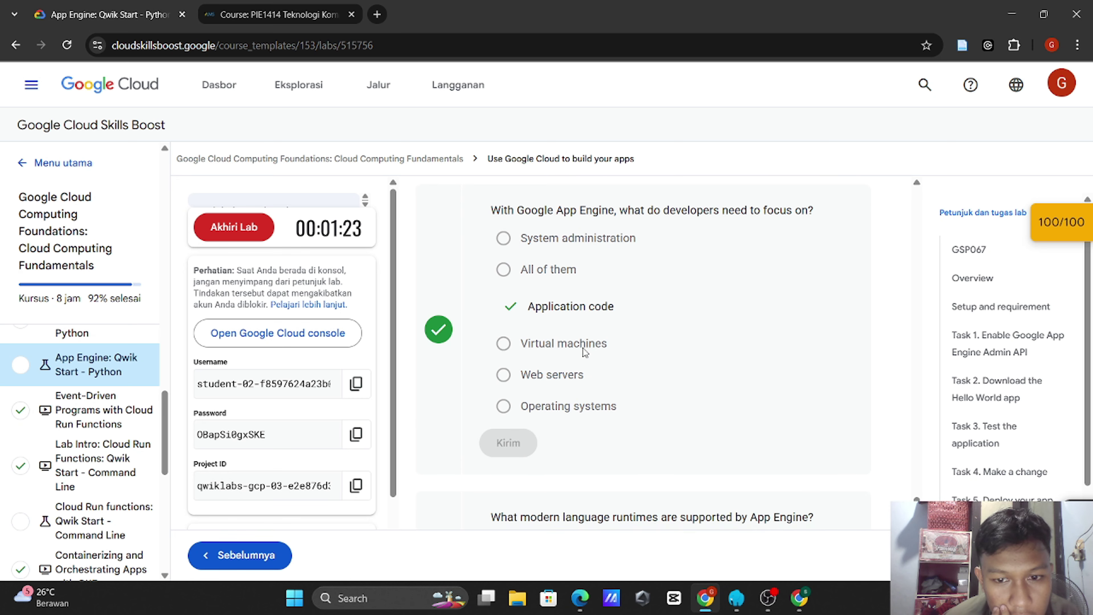
scroll(582, 348, down, 2)
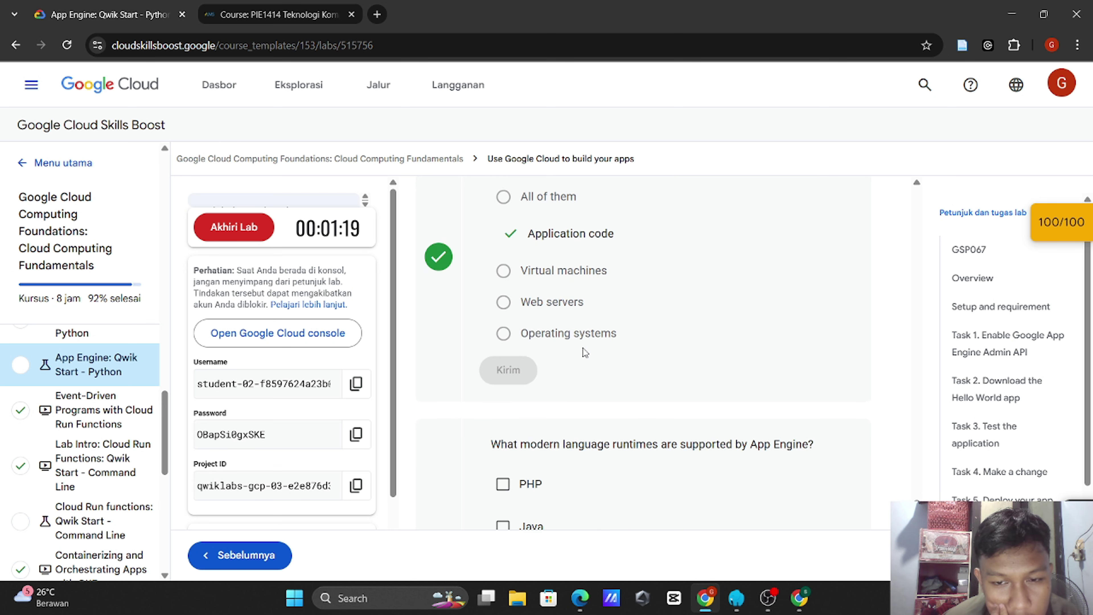
scroll(584, 349, down, 2)
scroll(584, 351, down, 2)
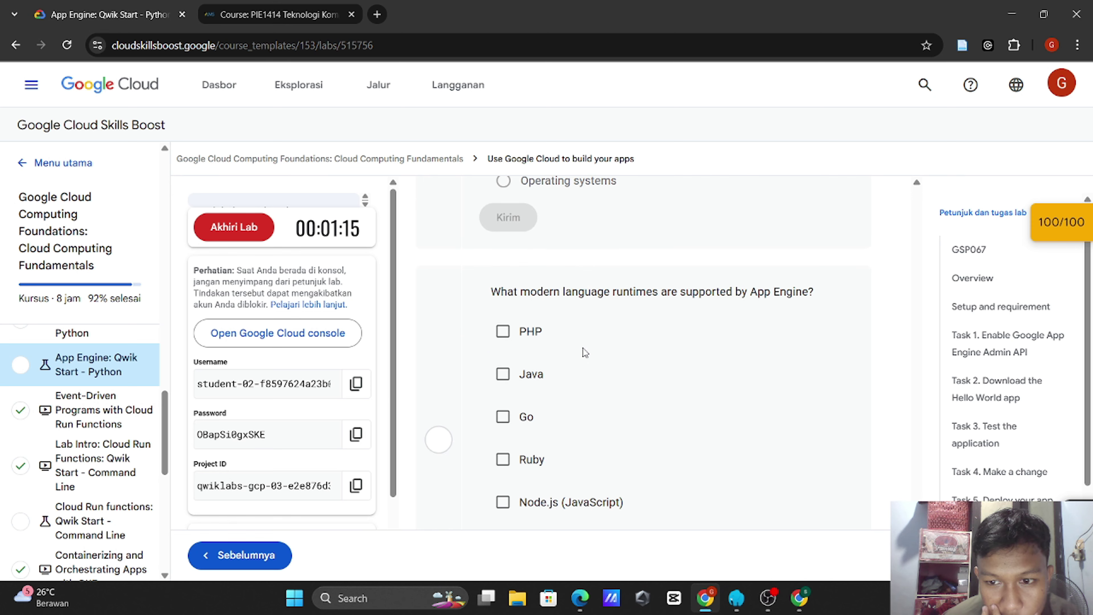
scroll(582, 348, down, 1)
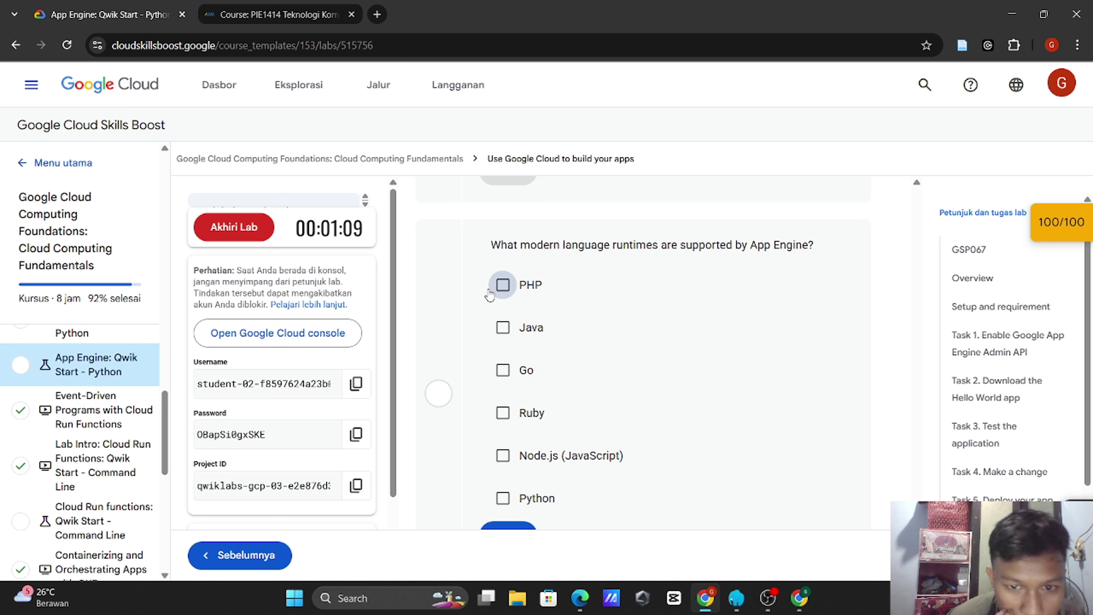
click(502, 286)
click(502, 329)
click(512, 378)
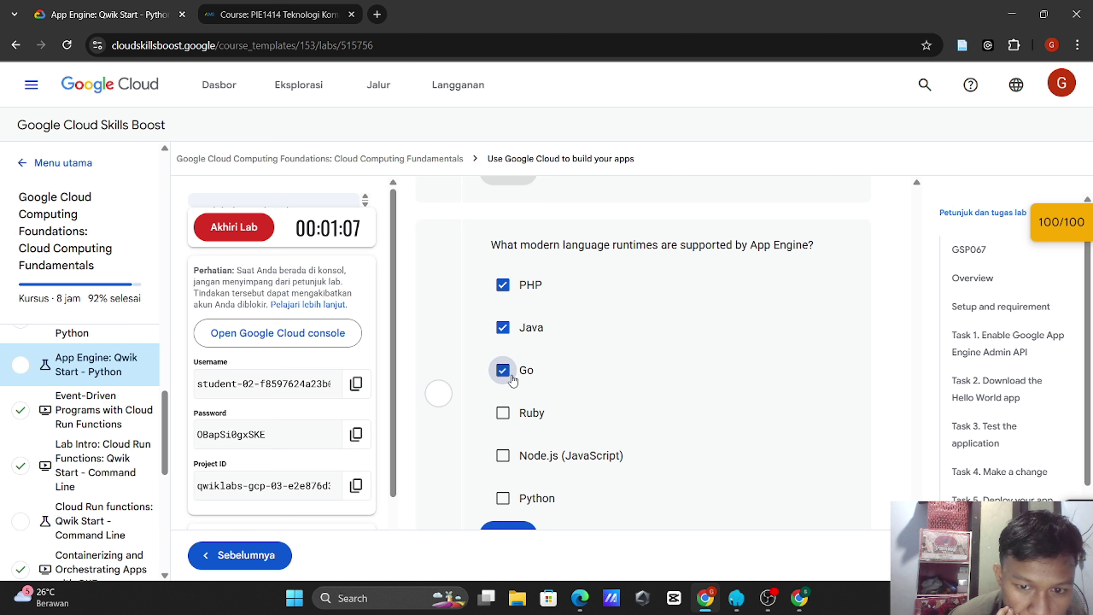
click(504, 412)
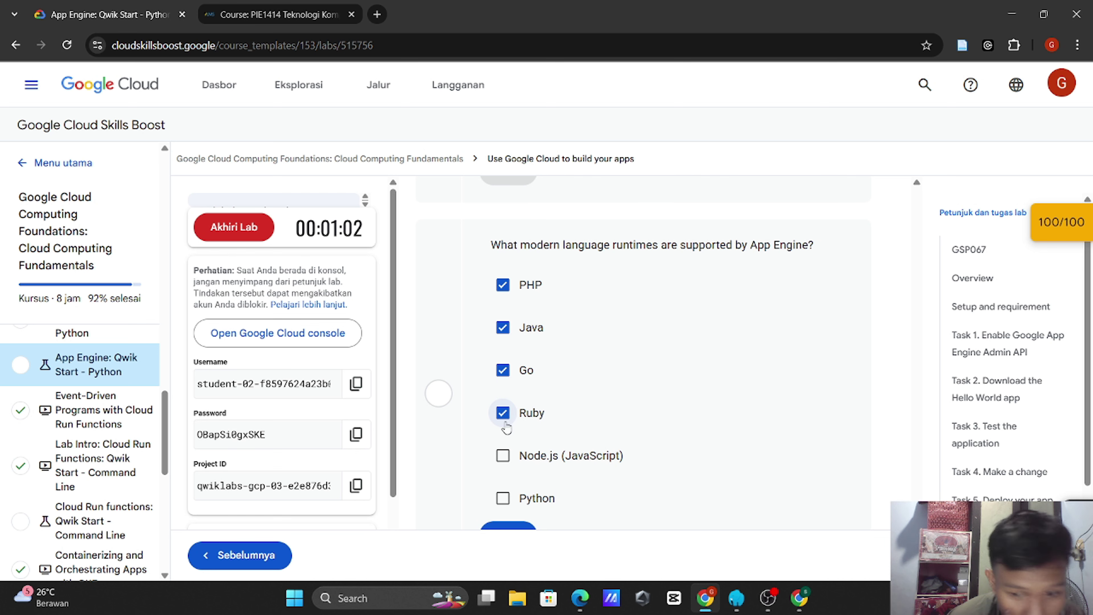
click(502, 455)
click(502, 498)
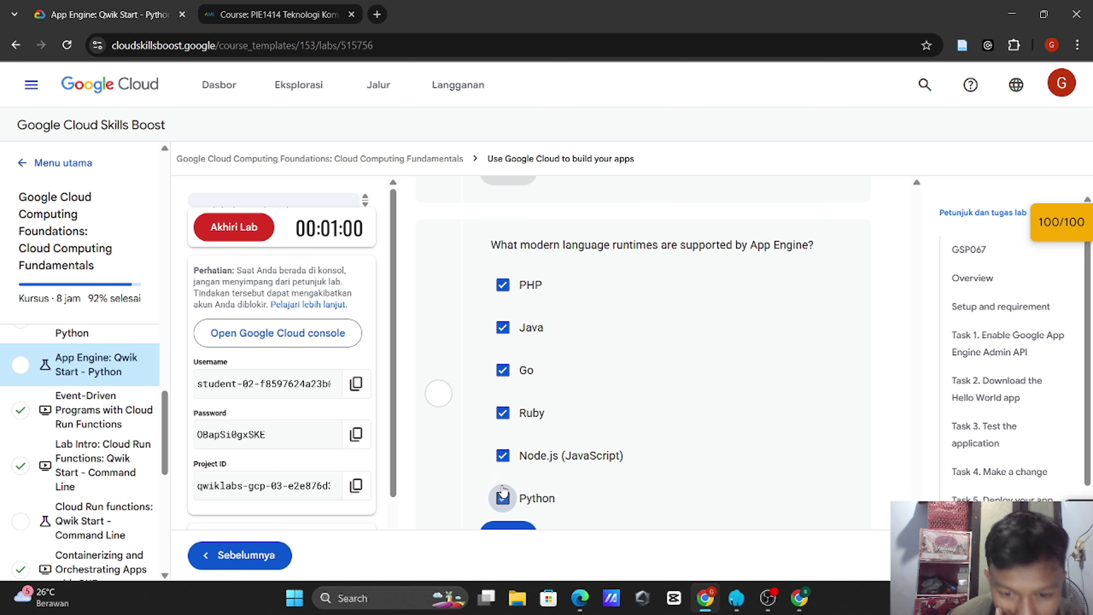
scroll(504, 495, down, 2)
click(509, 445)
Step: Submit Cloud Functions and Cloud Run as the other serverless platforms similar to App Engine
scroll(510, 448, down, 3)
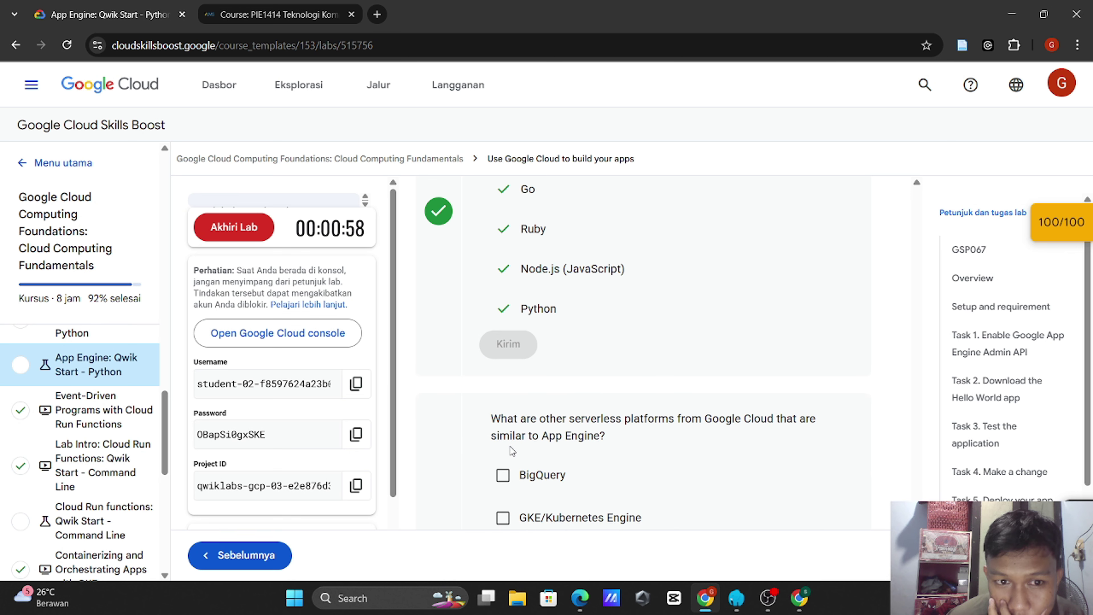
scroll(511, 451, down, 4)
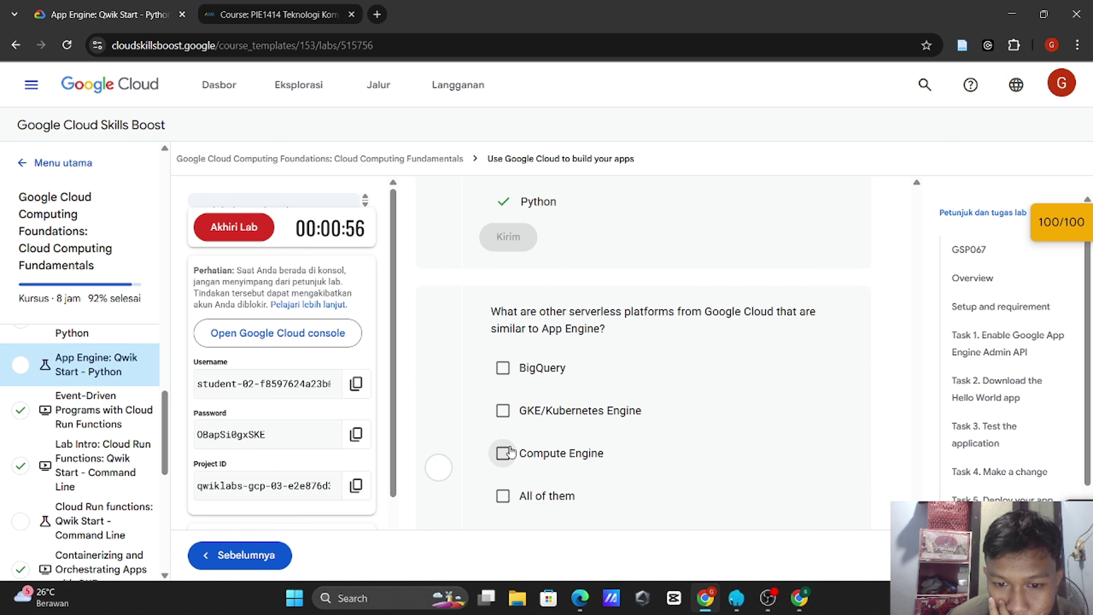
click(503, 433)
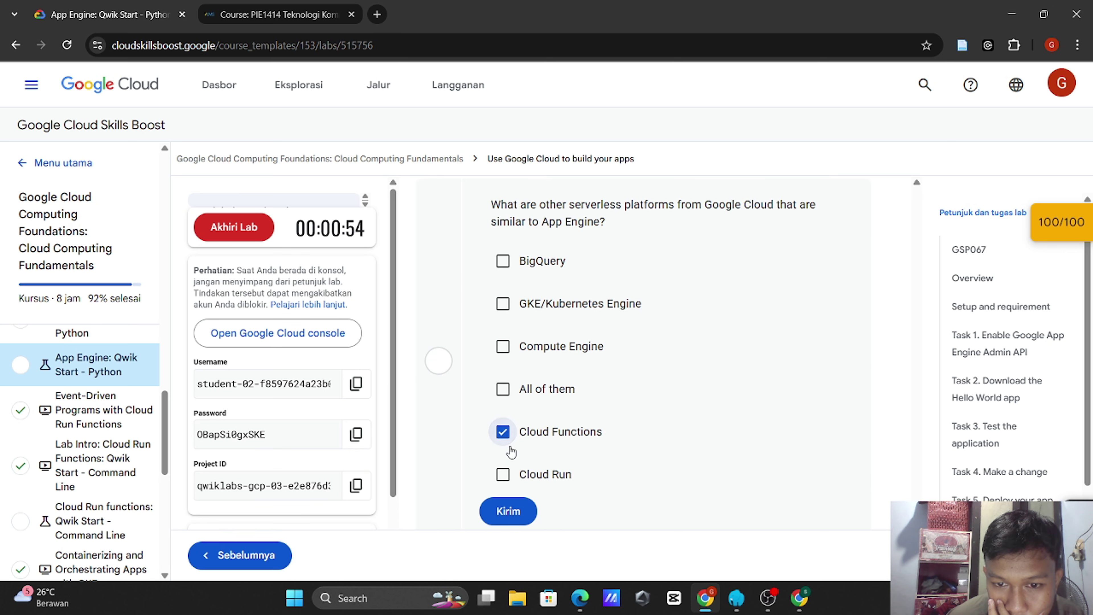
click(507, 475)
click(508, 508)
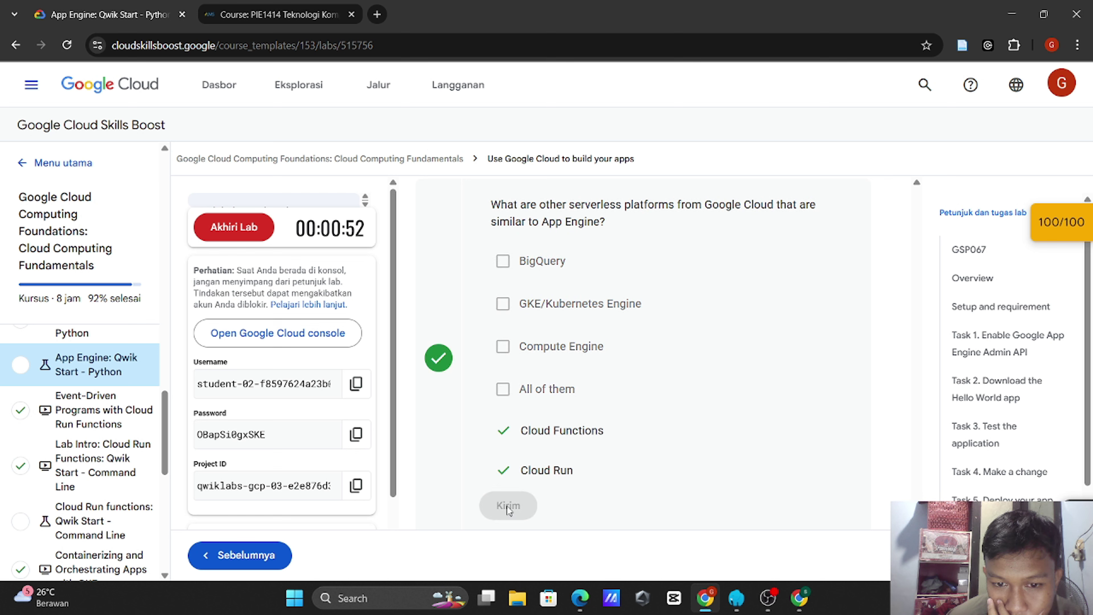
Step: End the lab, confirm ending it, and submit a five-star satisfaction rating
scroll(534, 445, down, 2)
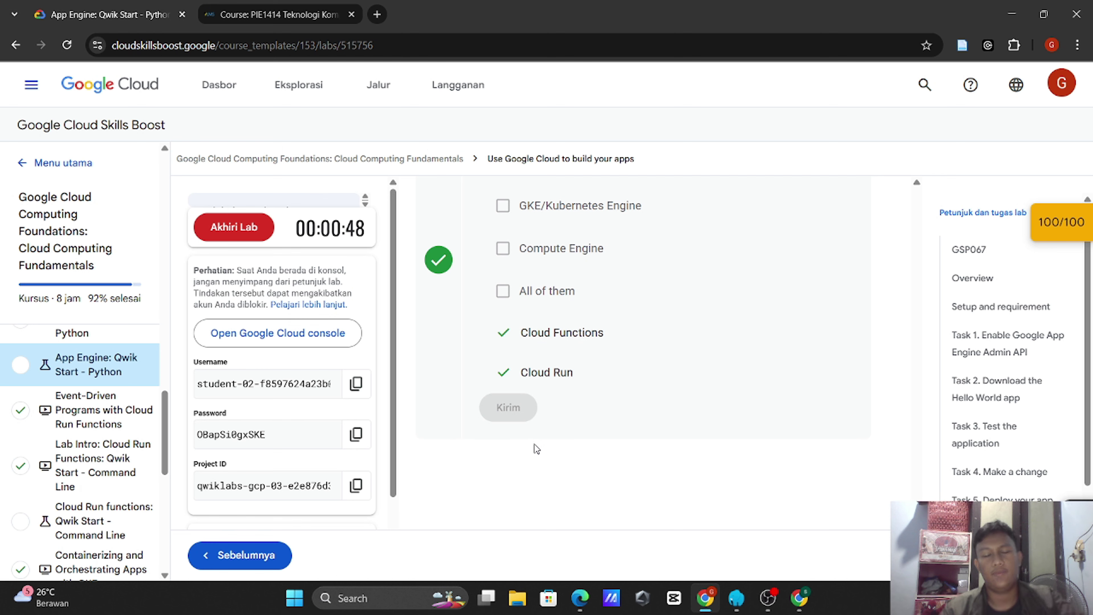
click(240, 233)
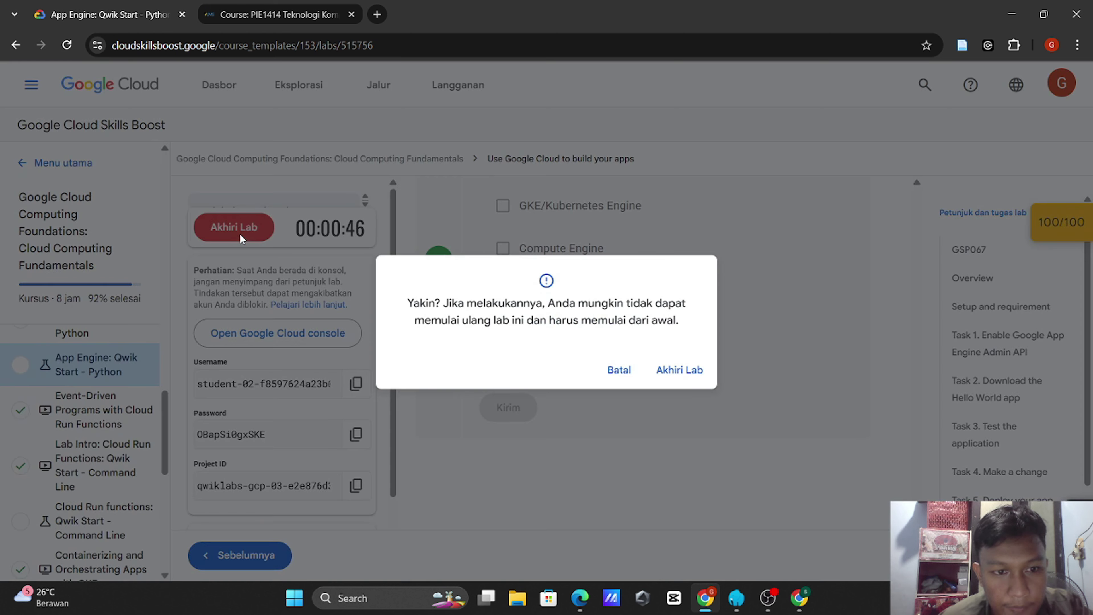
click(679, 369)
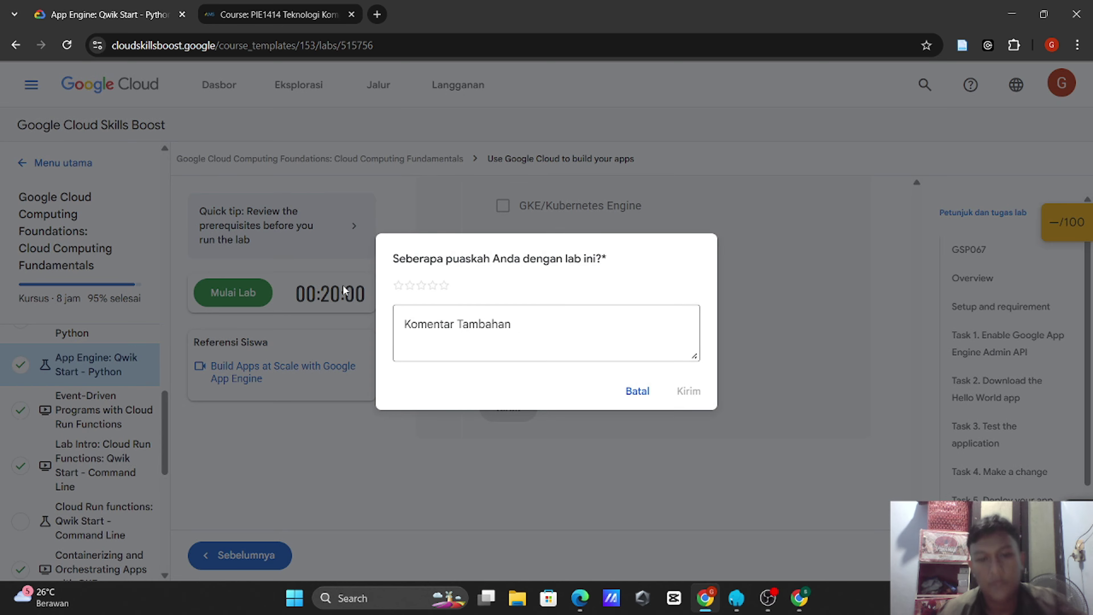
click(445, 285)
click(687, 391)
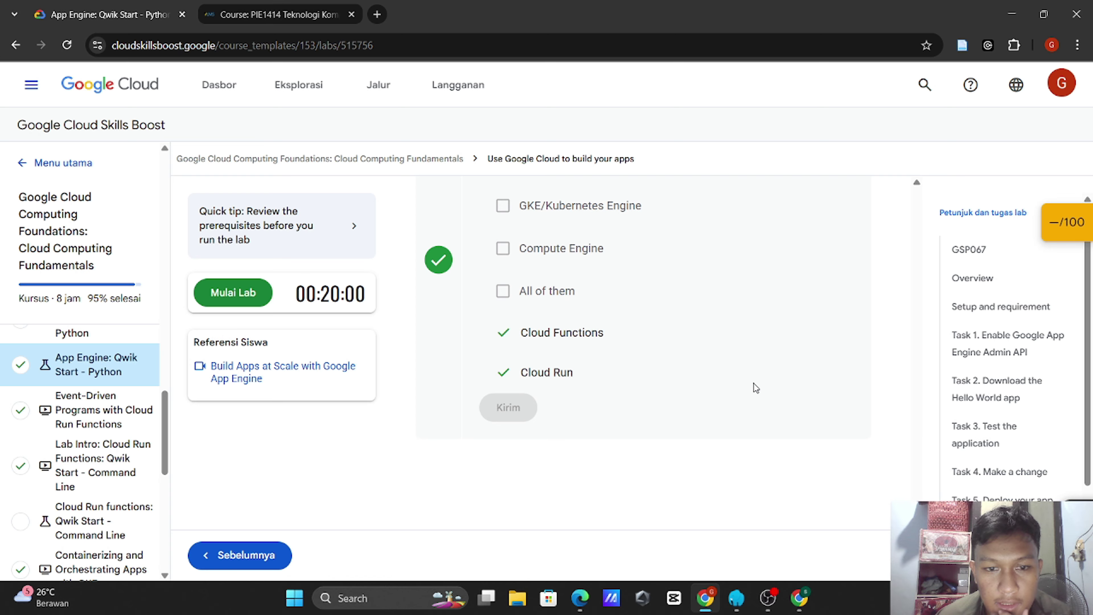
Step: Look back over the lab's tasks, check the "Tugas Hands-on Video" requirements on the course page, and return to the lab
scroll(753, 383, up, 15)
scroll(754, 386, up, 15)
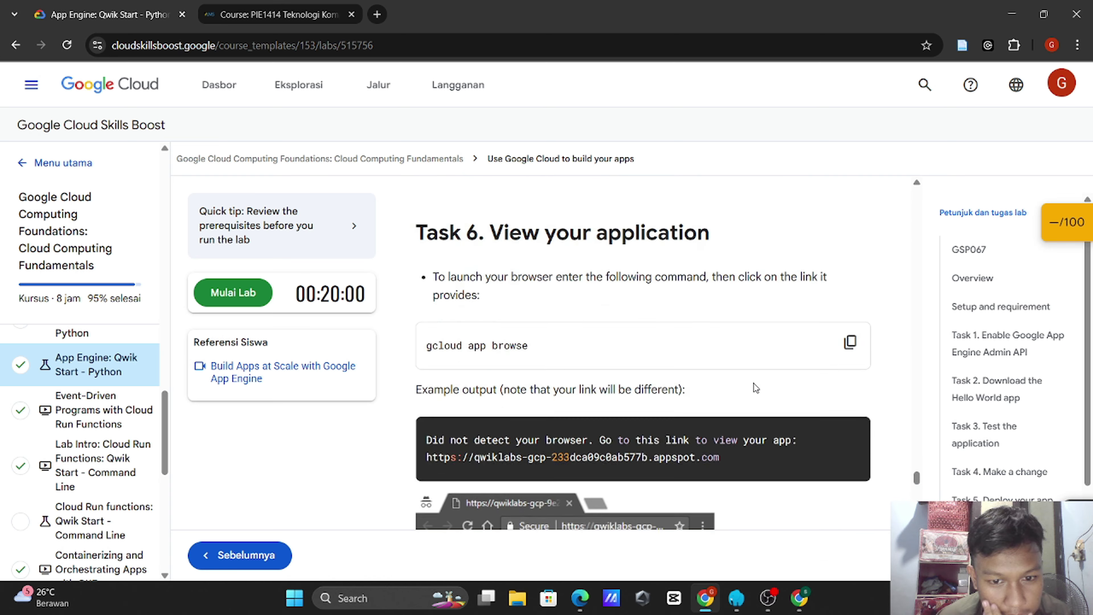
scroll(753, 383, up, 15)
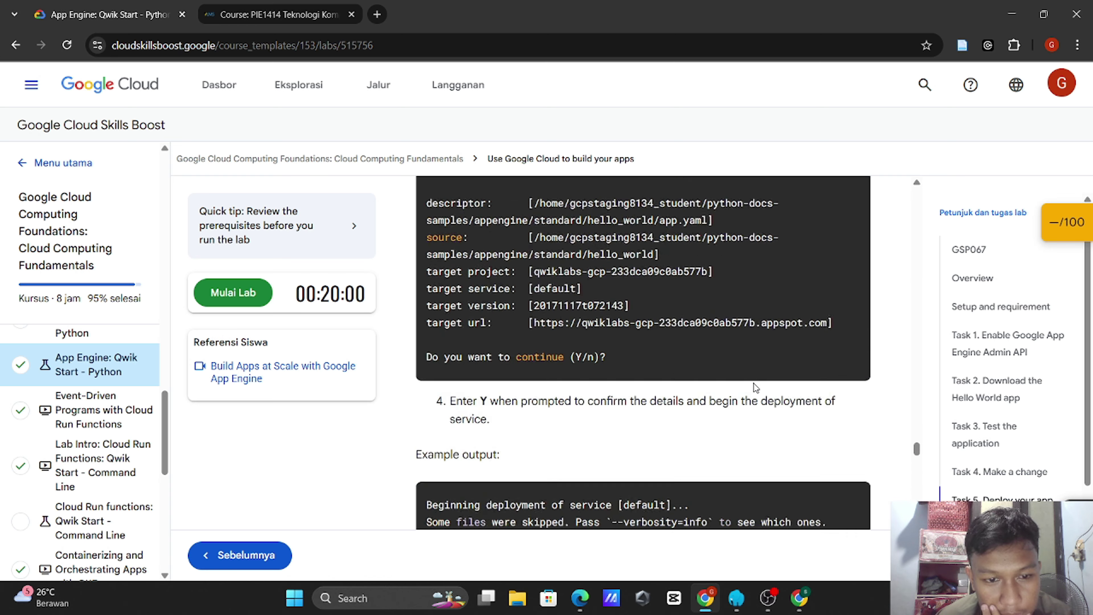
scroll(753, 383, up, 8)
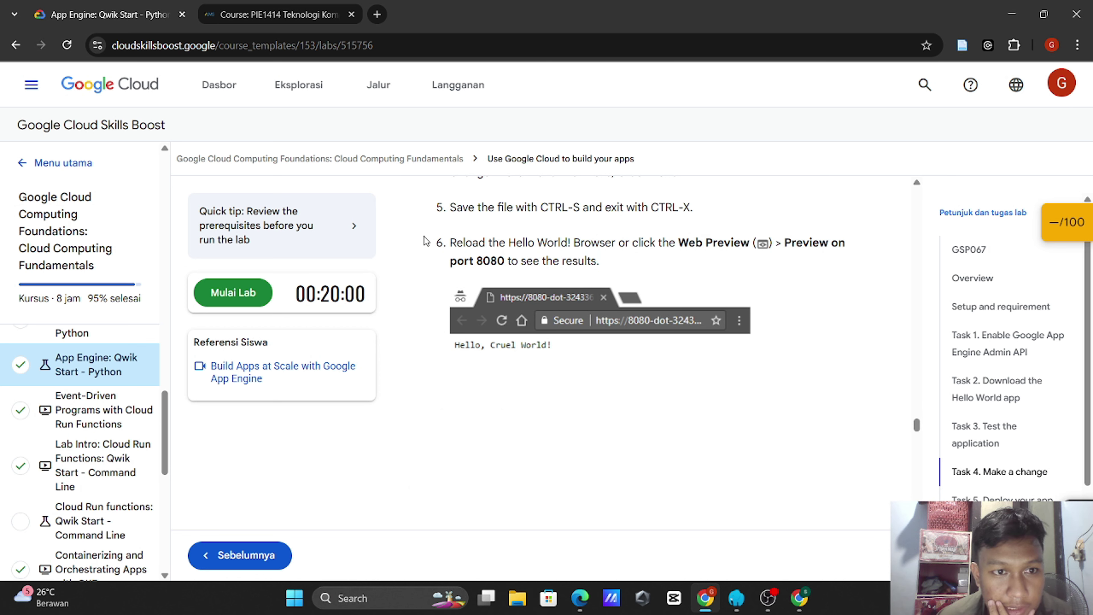
click(261, 6)
scroll(287, 185, up, 1)
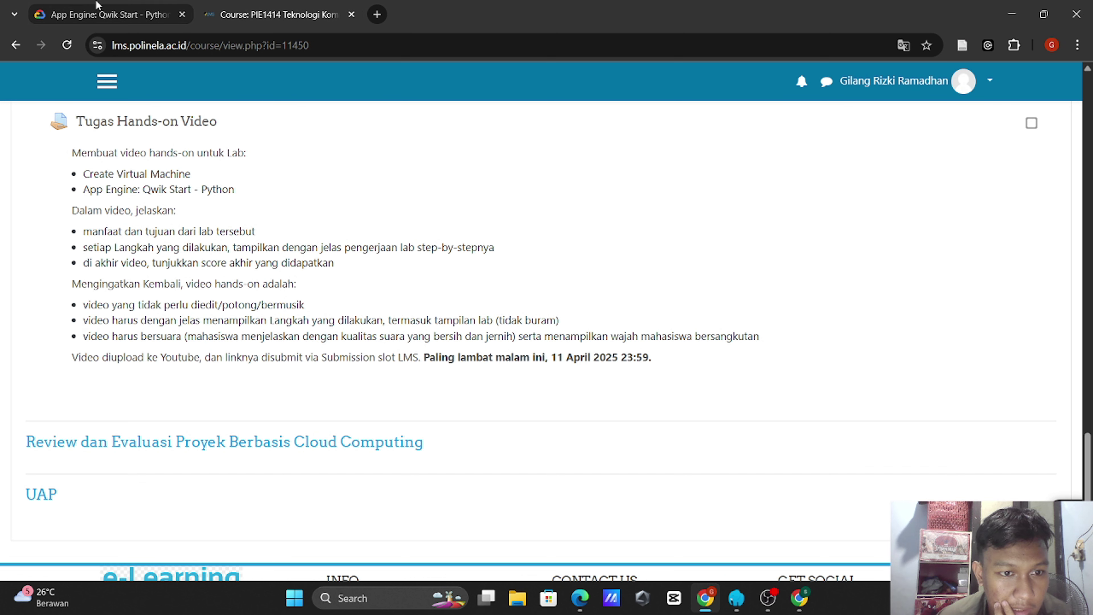
click(77, 14)
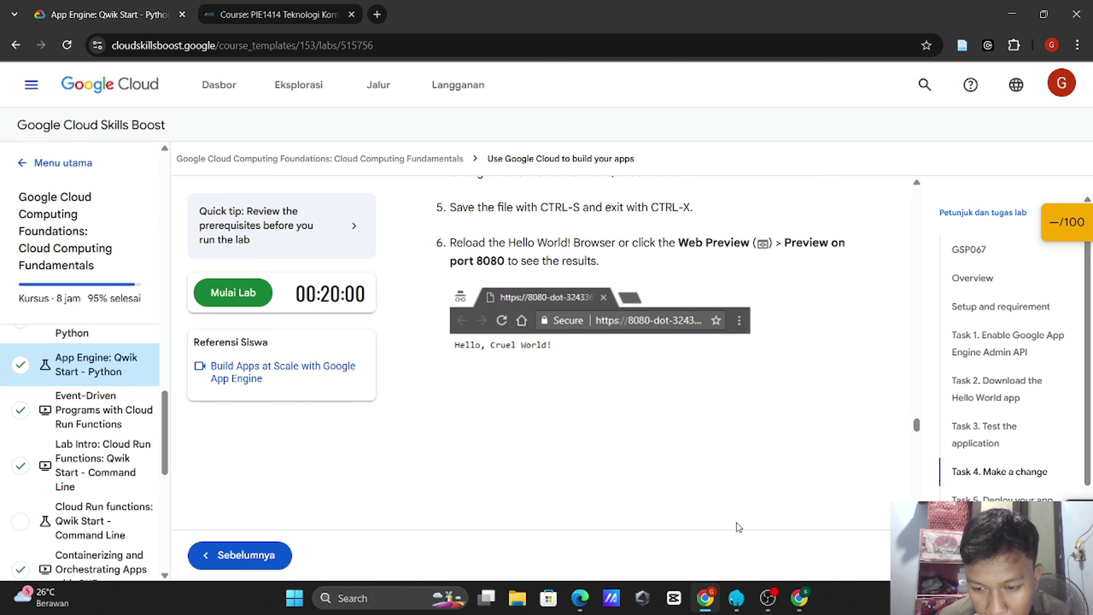